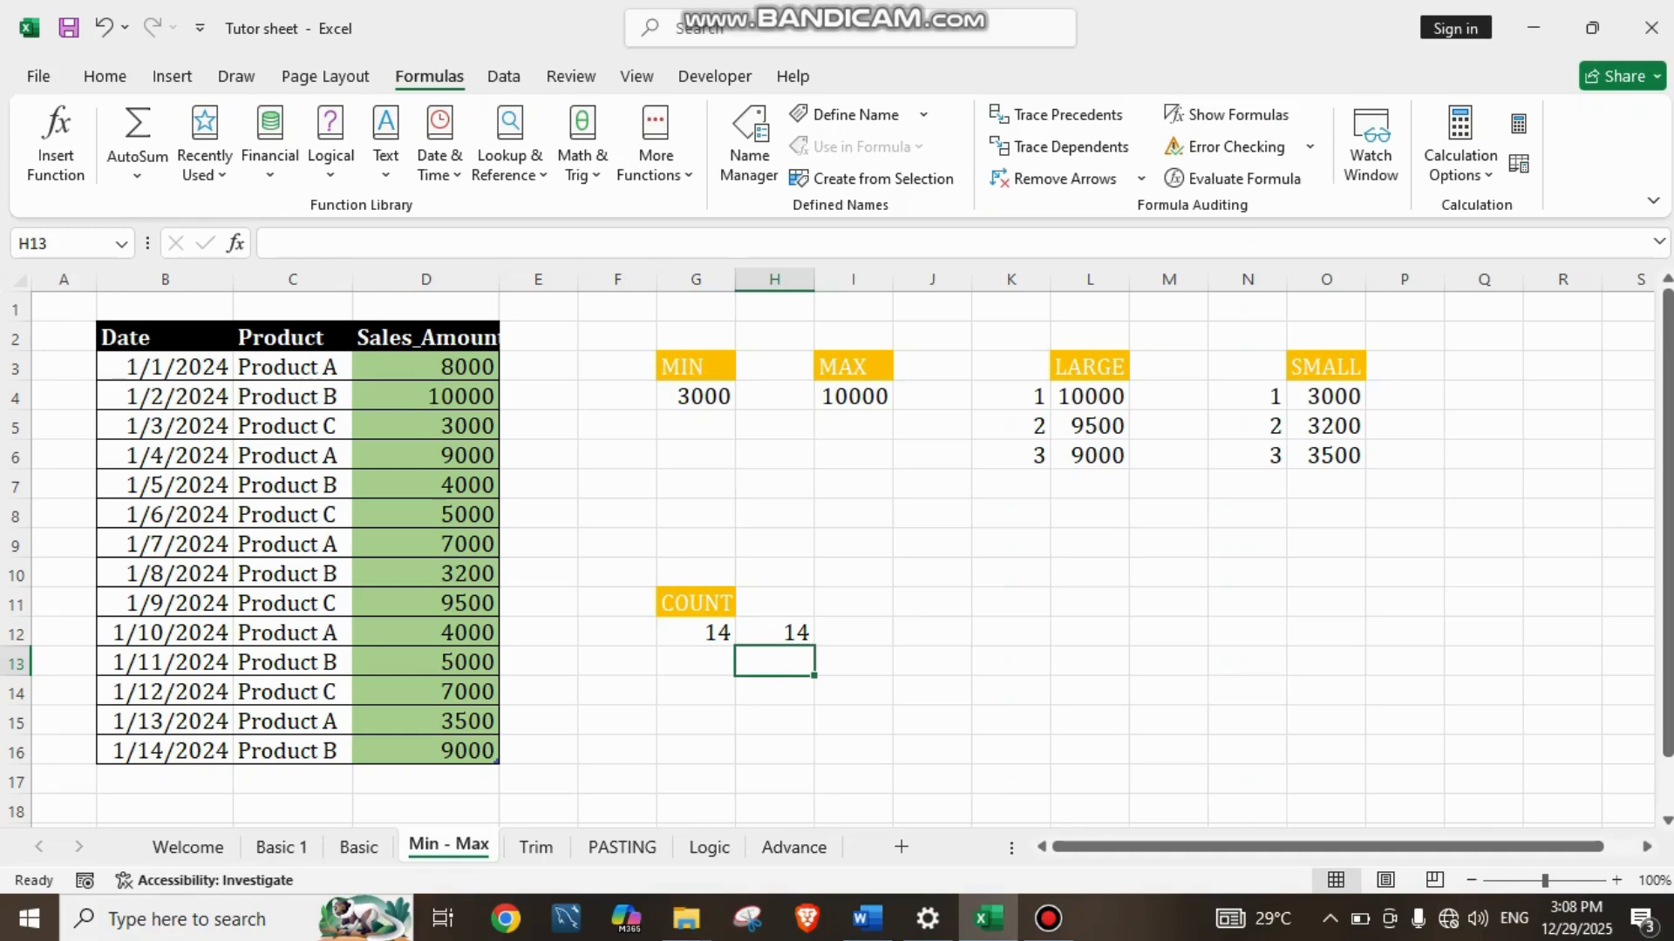
# Step: Enter a COUNT formula in cell I12 that counts the table's Product column, =COUNT(Table1[Product])
pyautogui.click(853, 632)
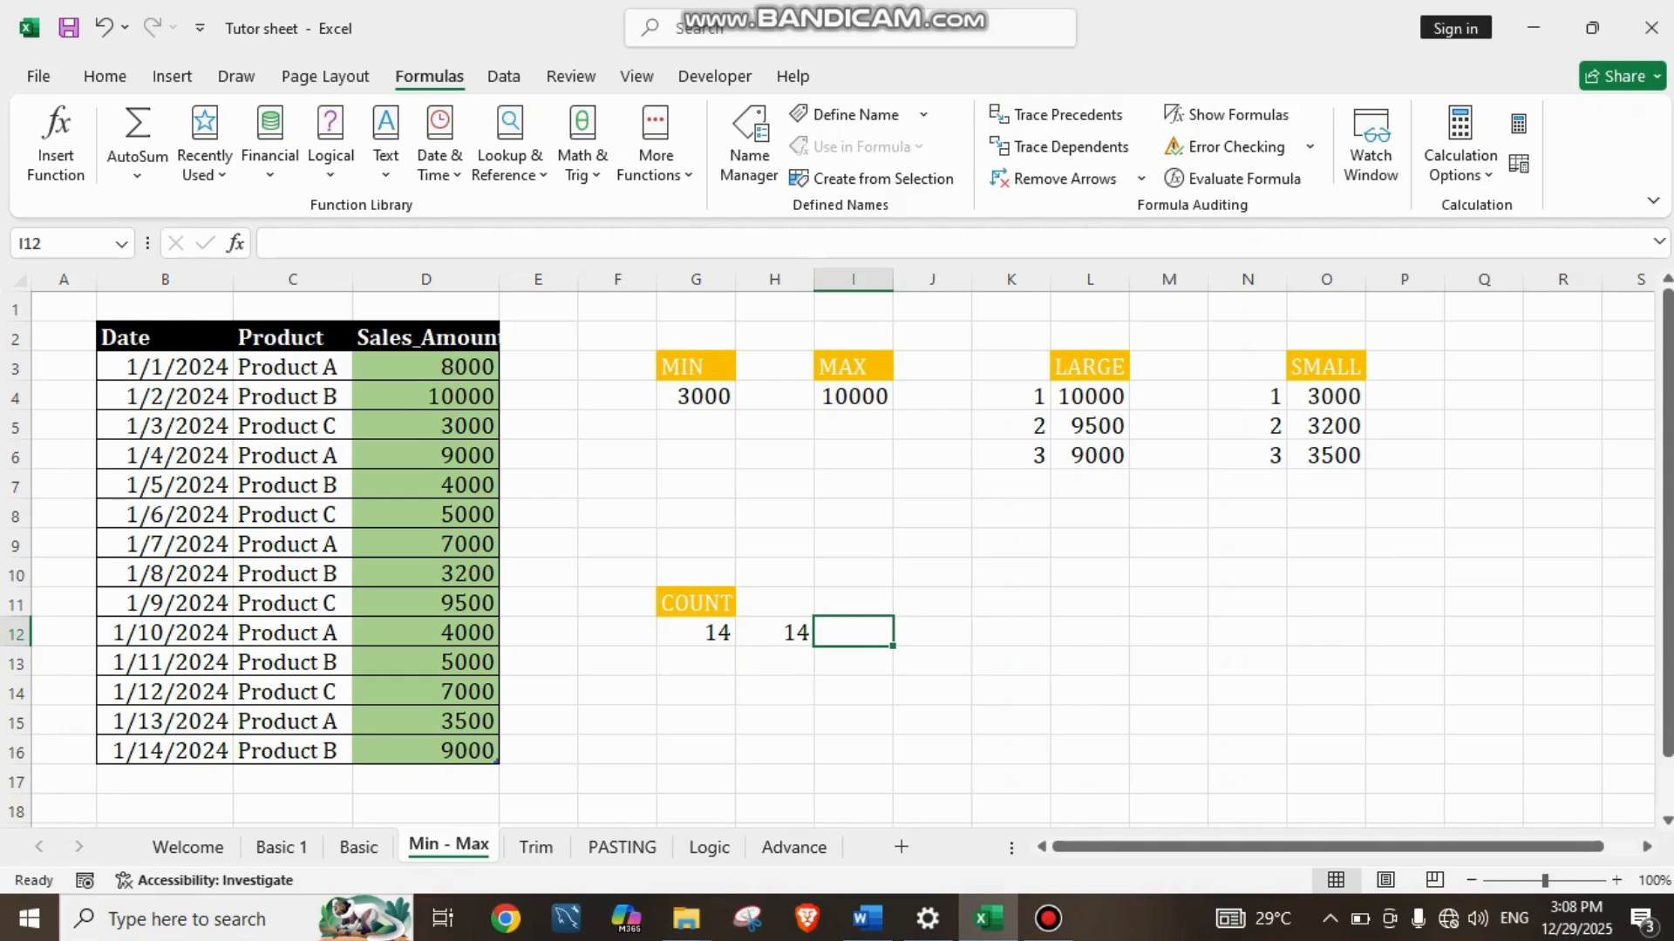
pyautogui.write('=COUNT')
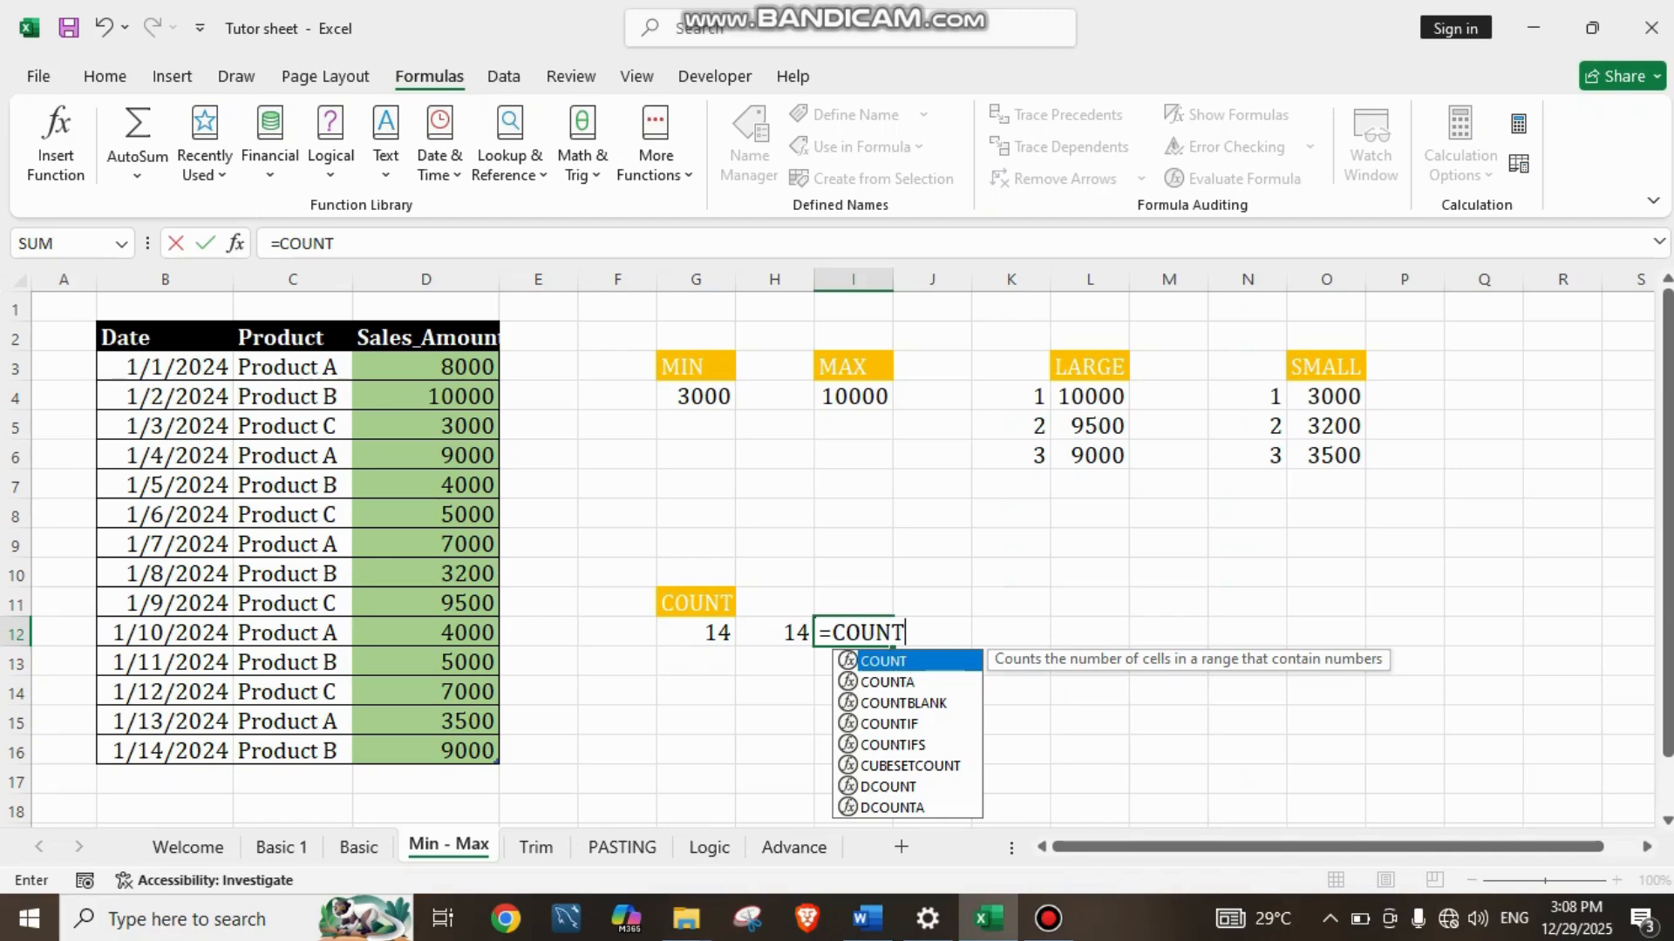
pyautogui.write('(')
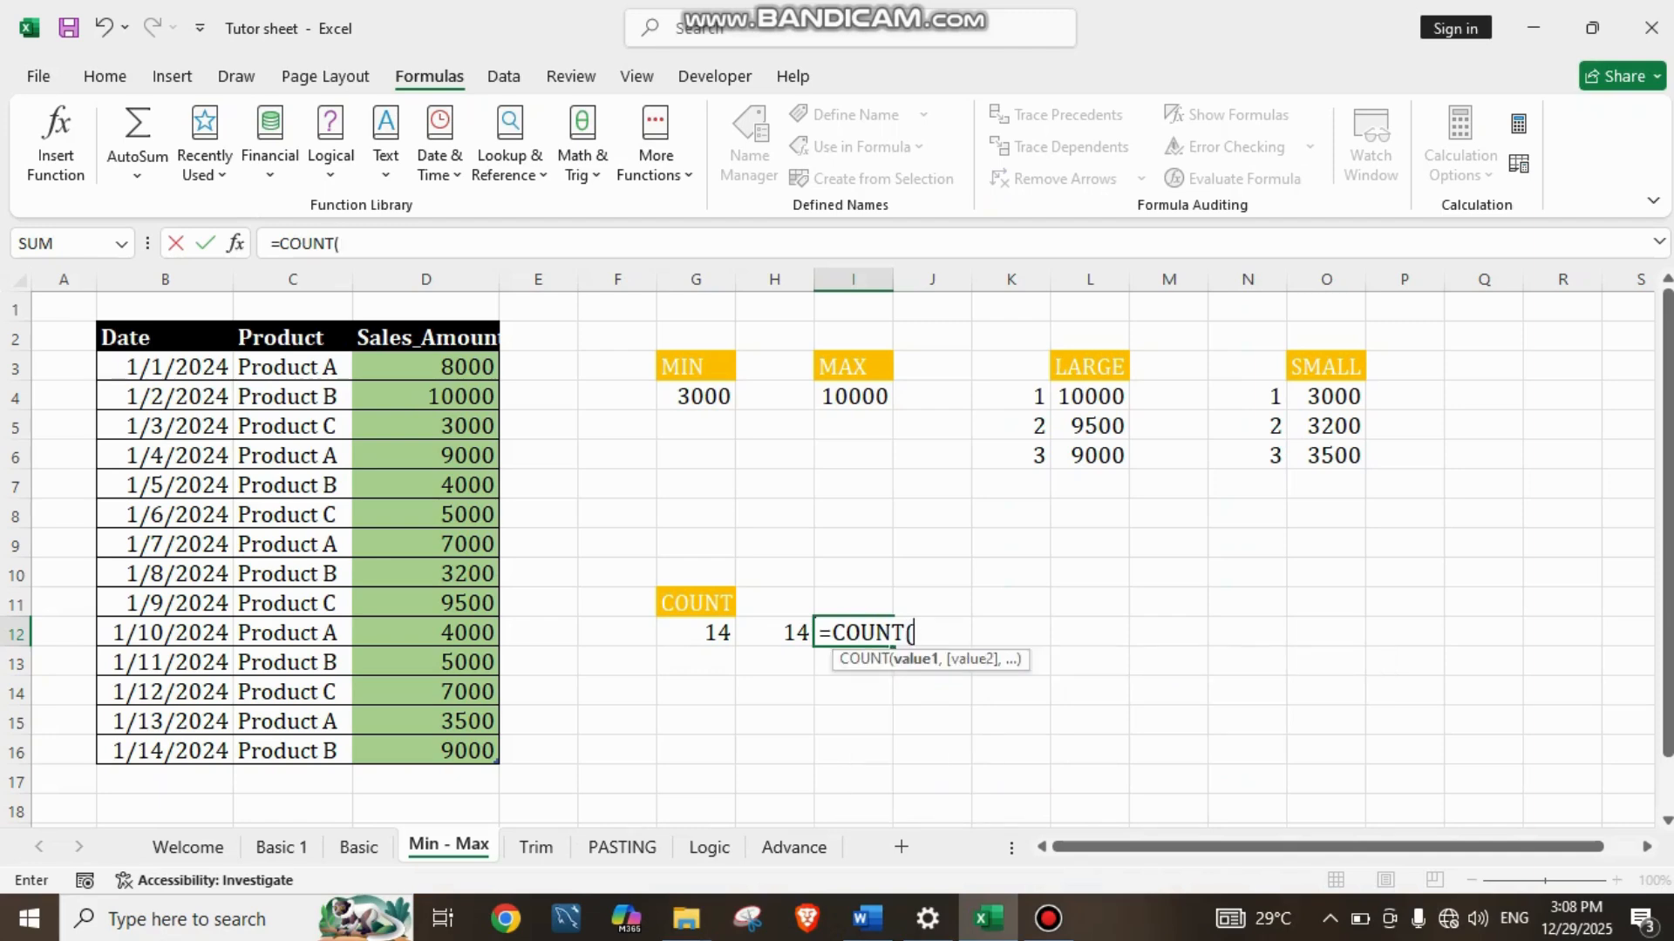
pyautogui.moveTo(292, 367); pyautogui.dragTo(292, 750)
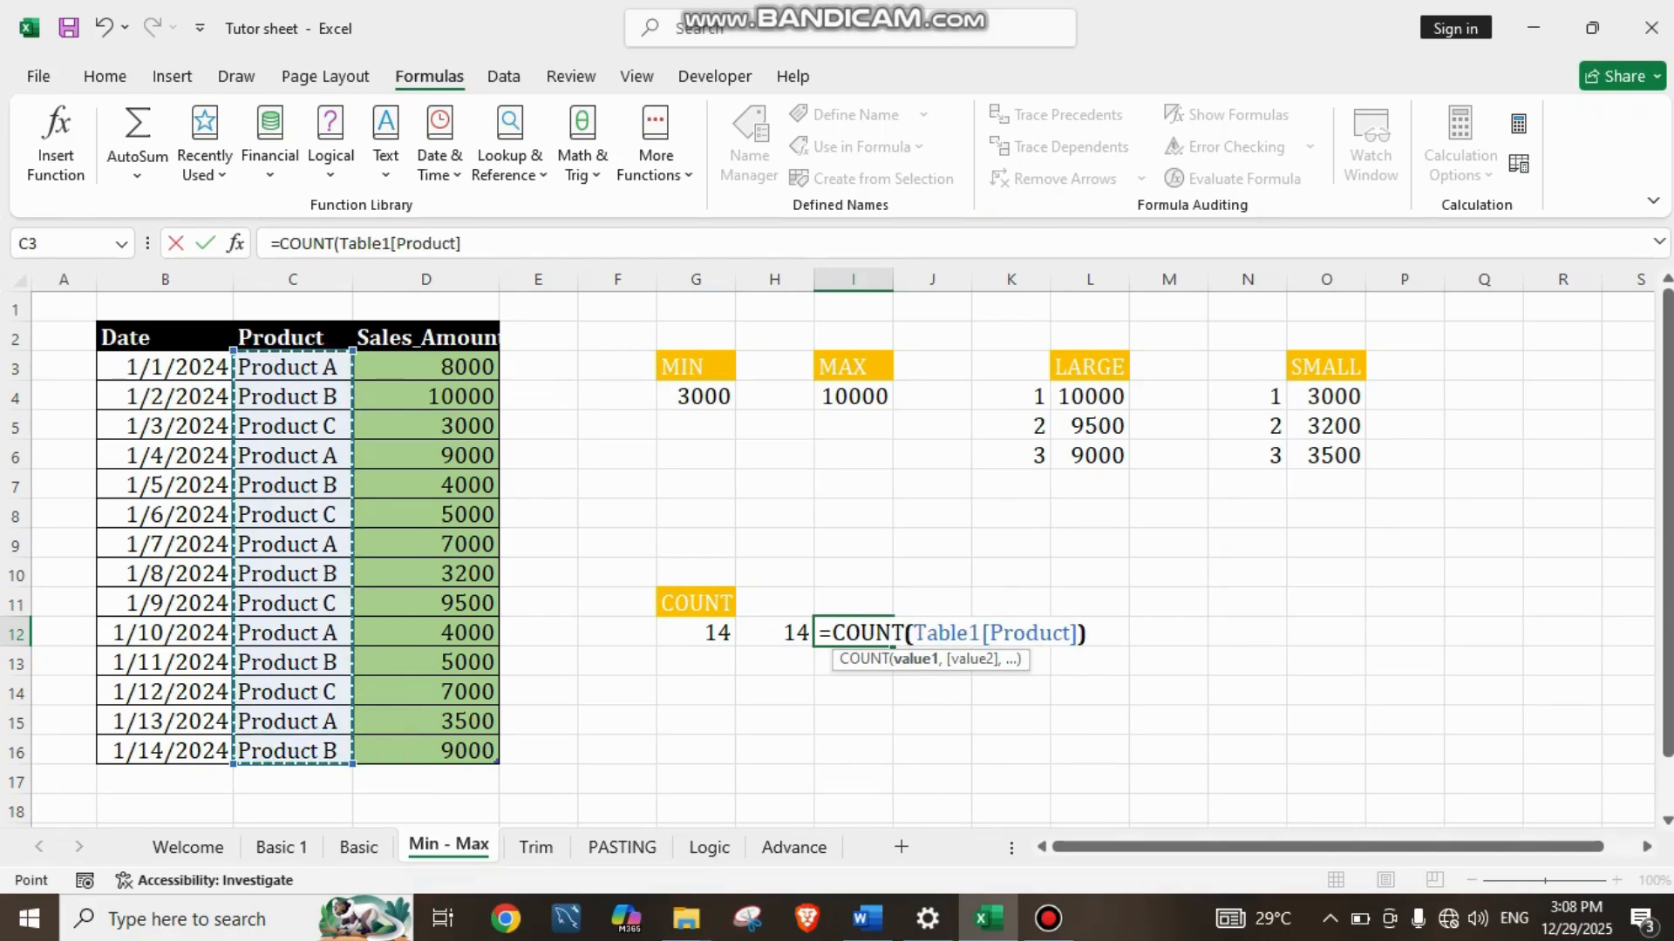
pyautogui.press('Return')
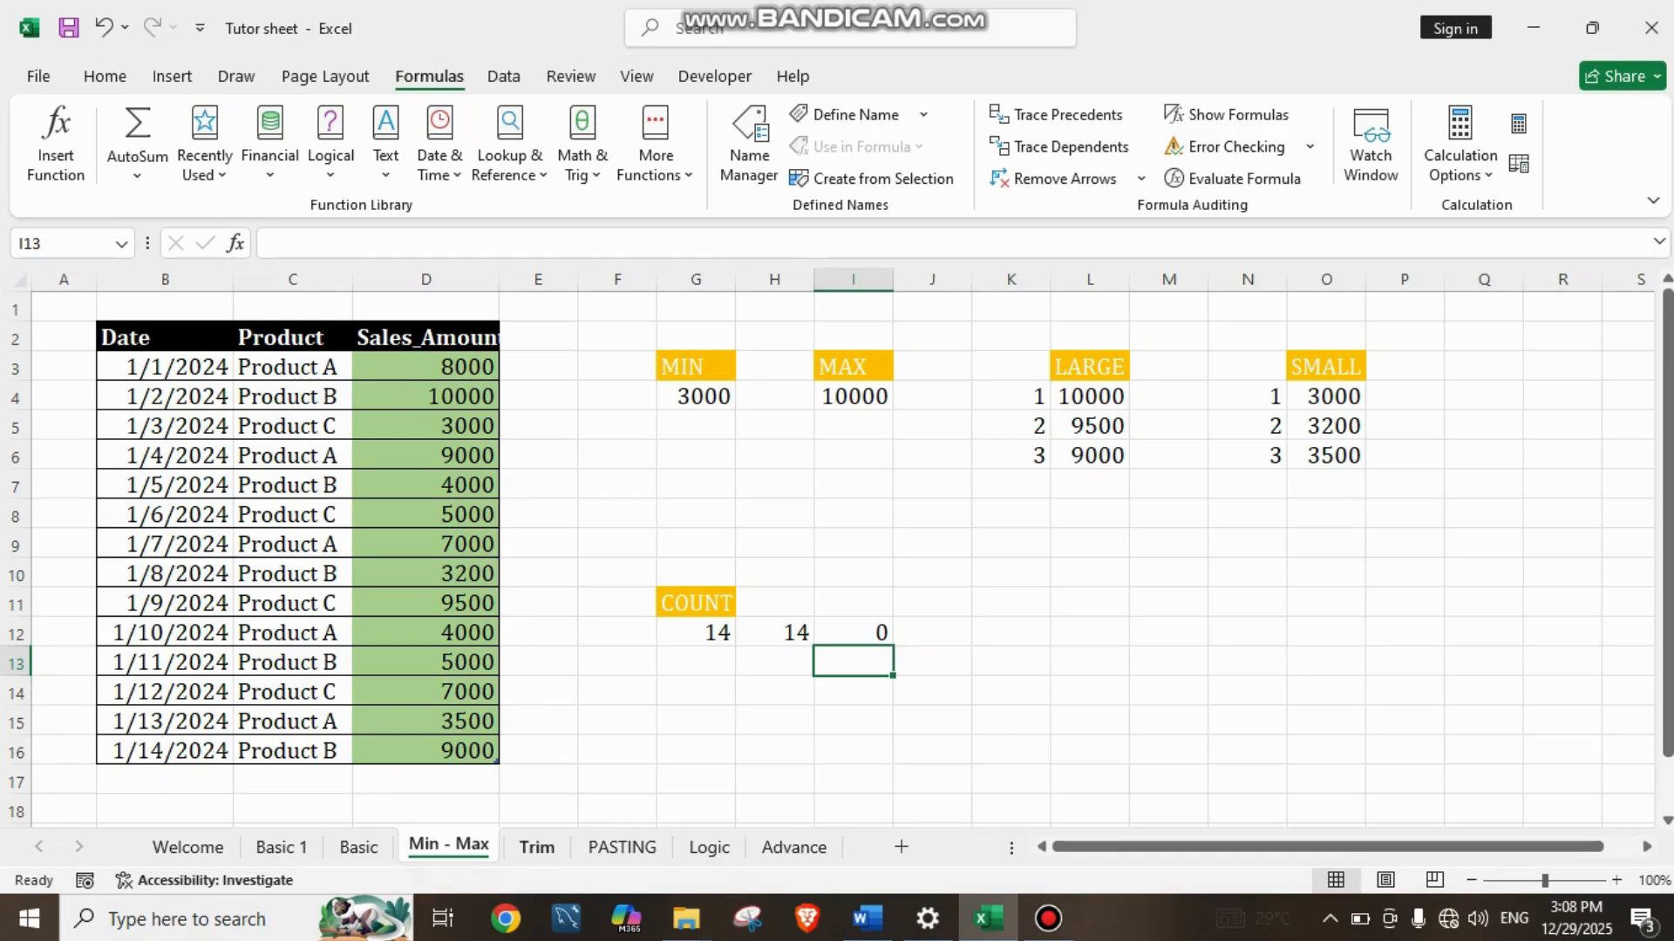
# Step: On the Trim sheet, enter an UPPER formula in cell O4 that converts the Agent entry in C4 to uppercase
pyautogui.click(537, 847)
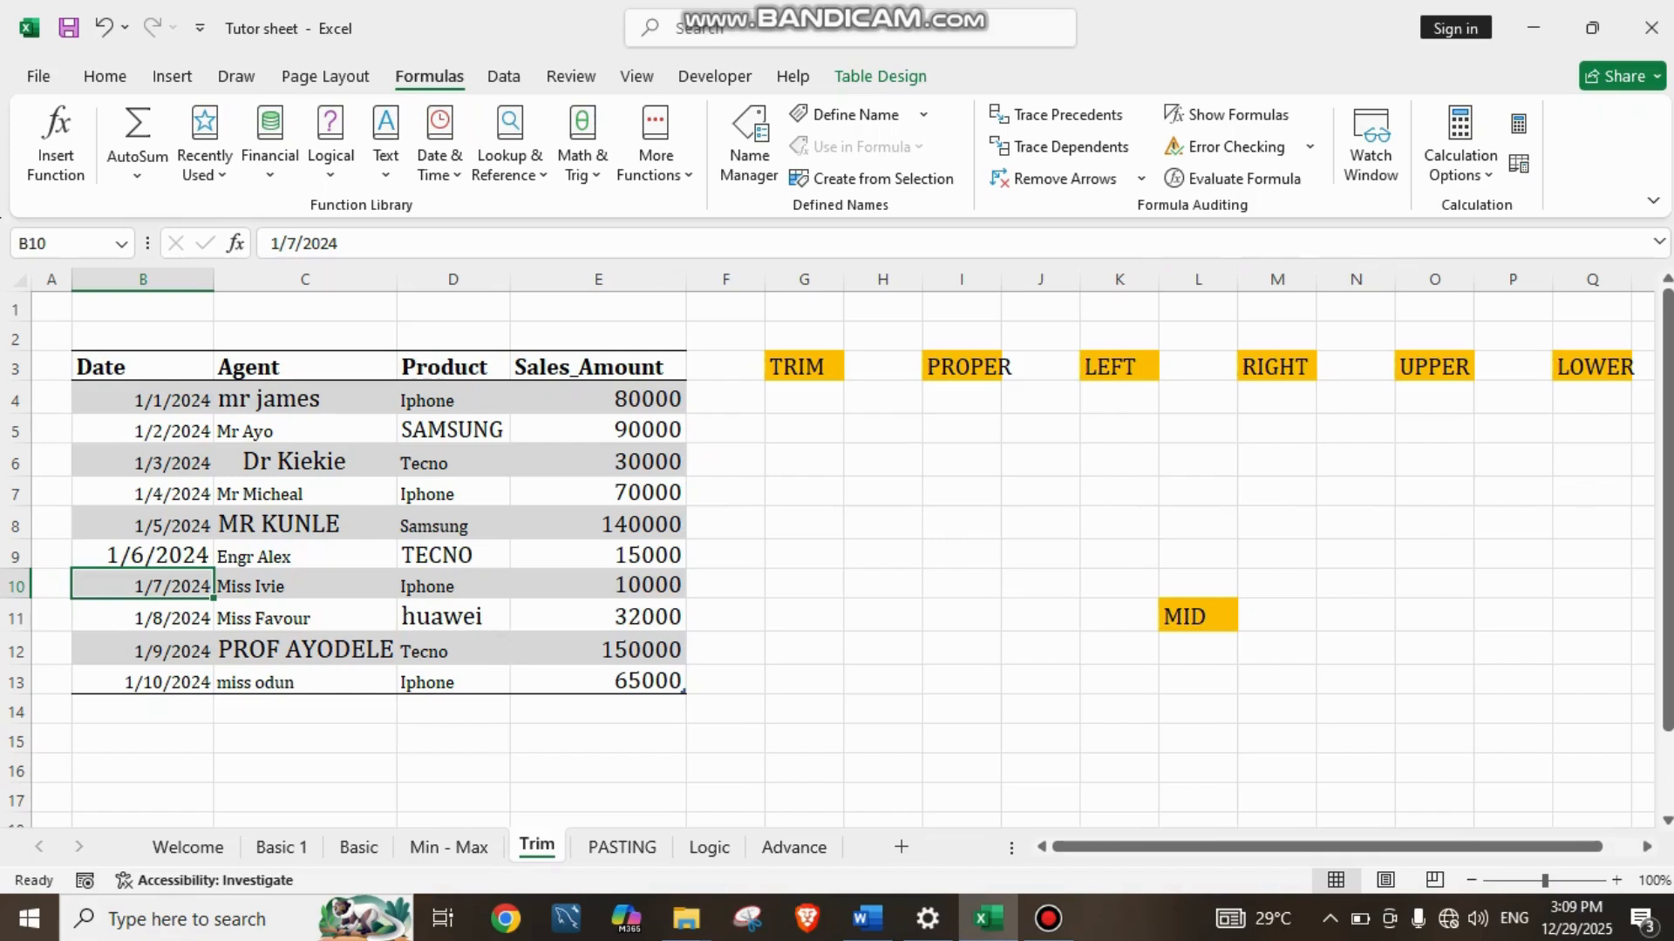
pyautogui.click(304, 399)
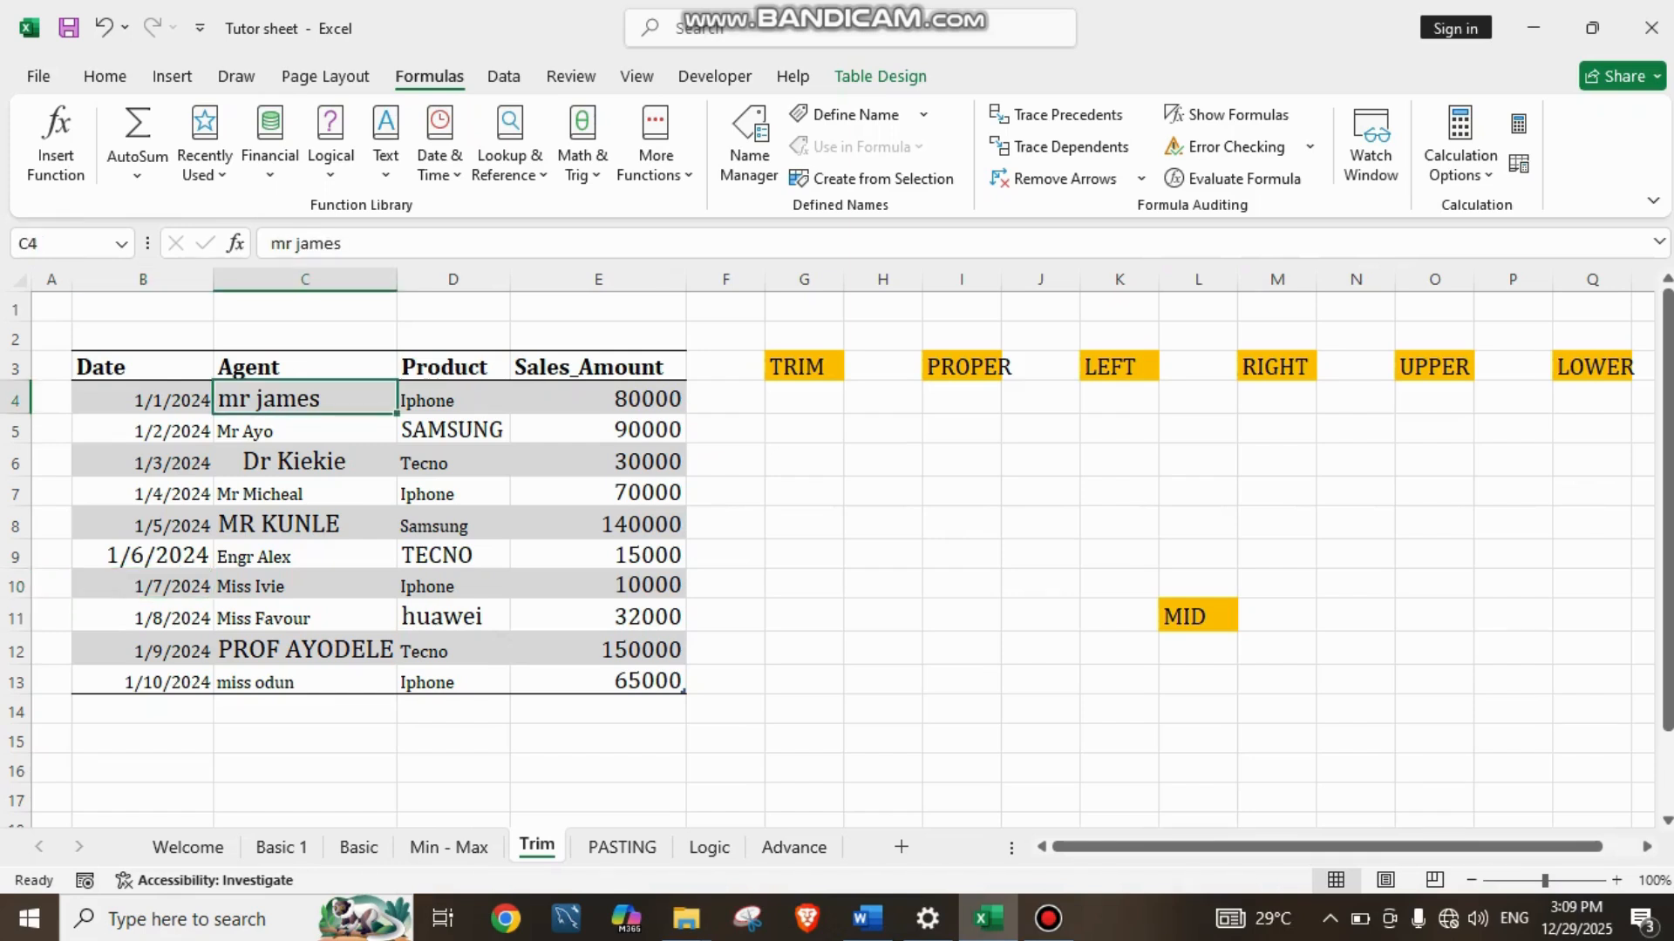
pyautogui.click(1434, 399)
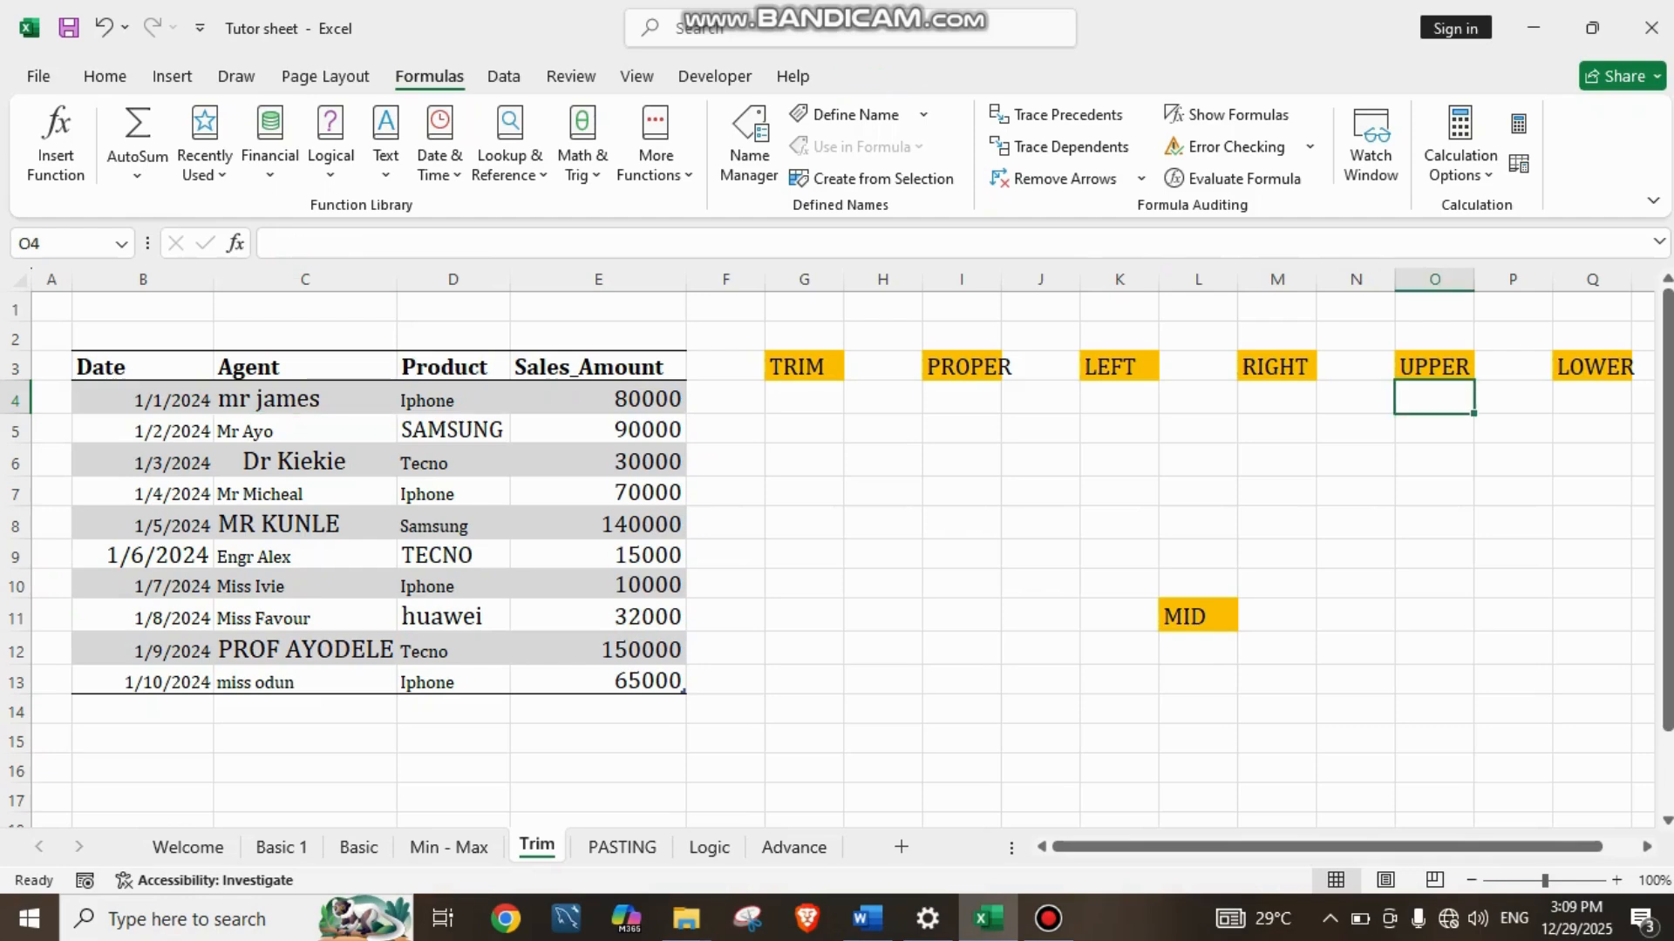
pyautogui.write('=UPPER')
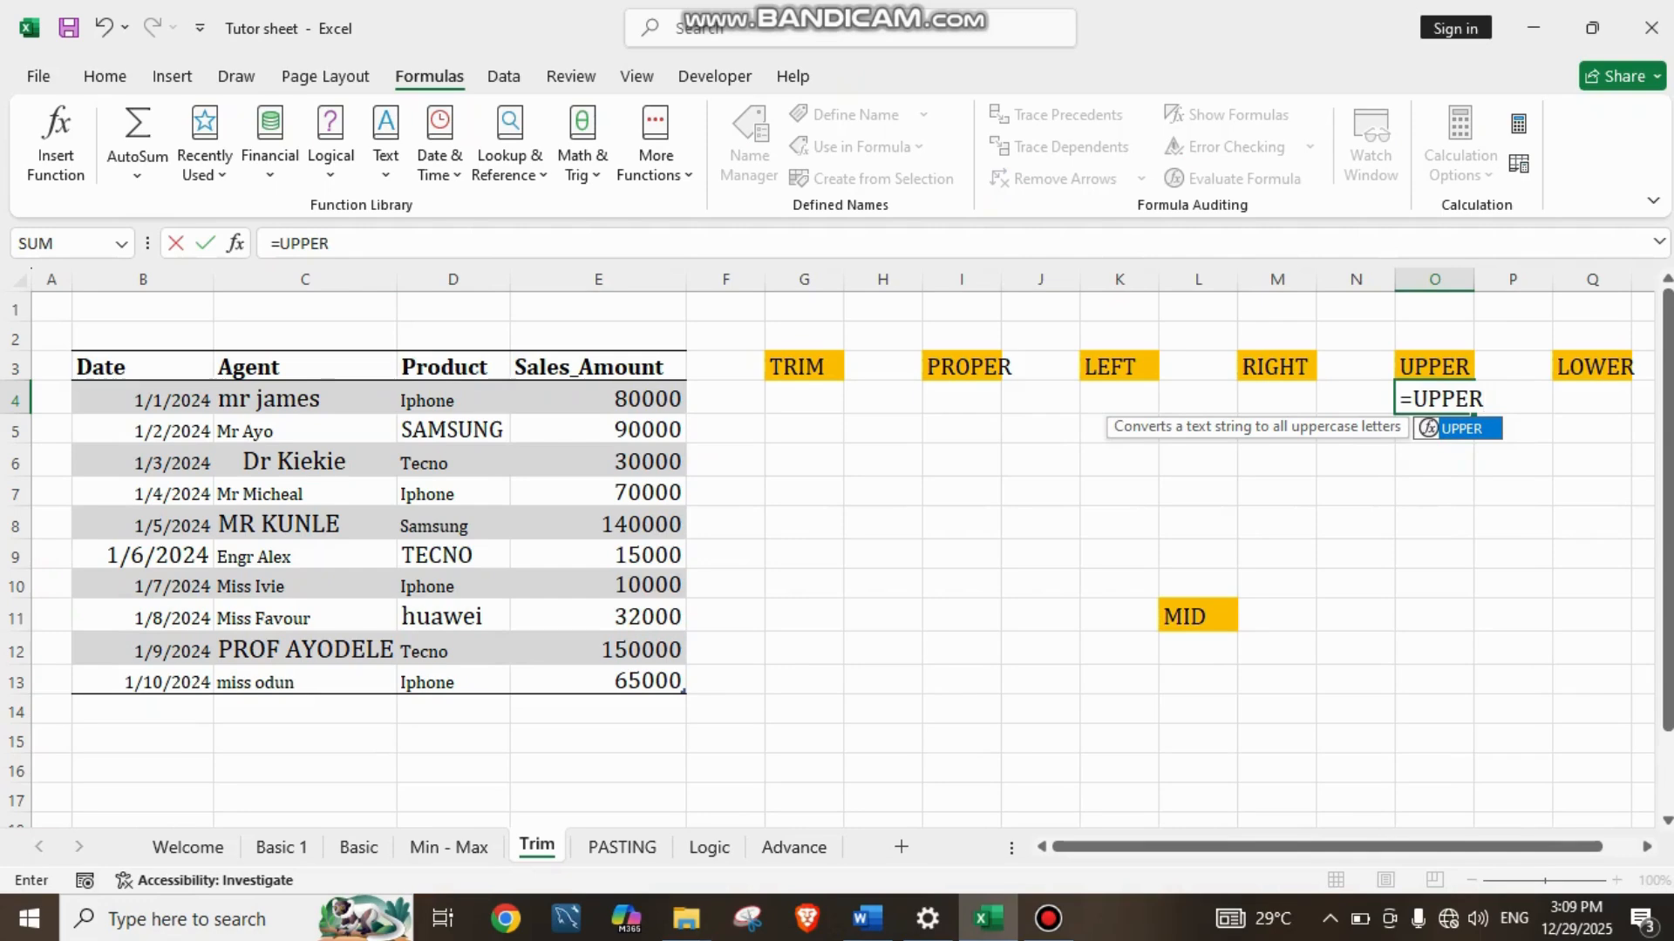
pyautogui.write('(')
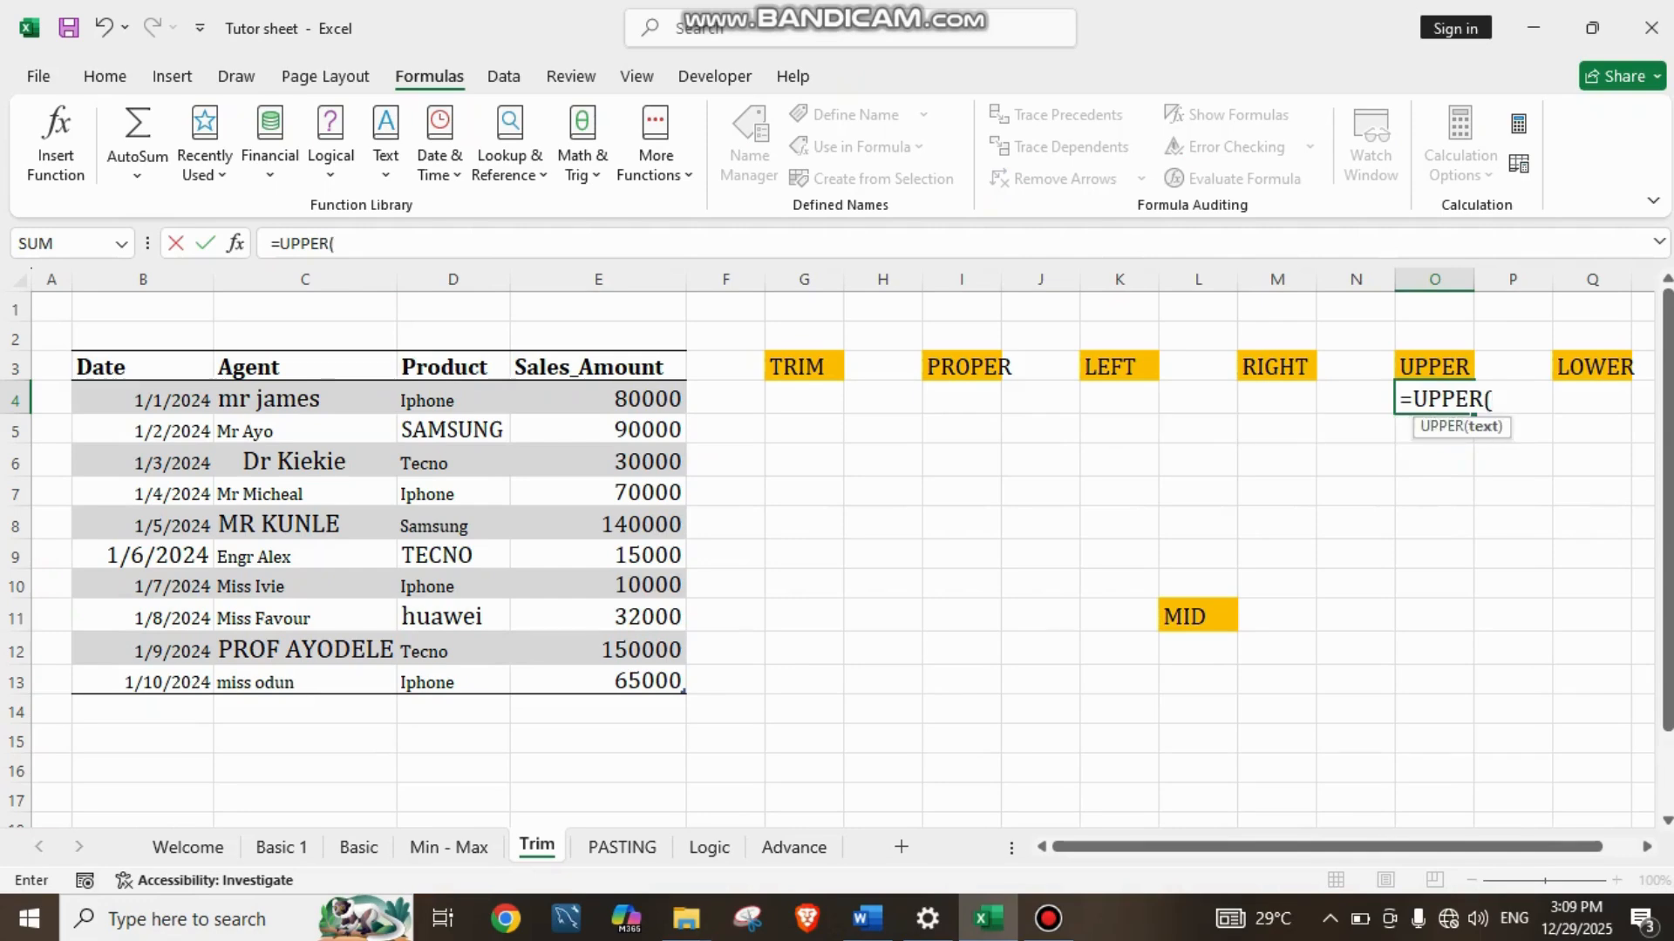
pyautogui.click(305, 399)
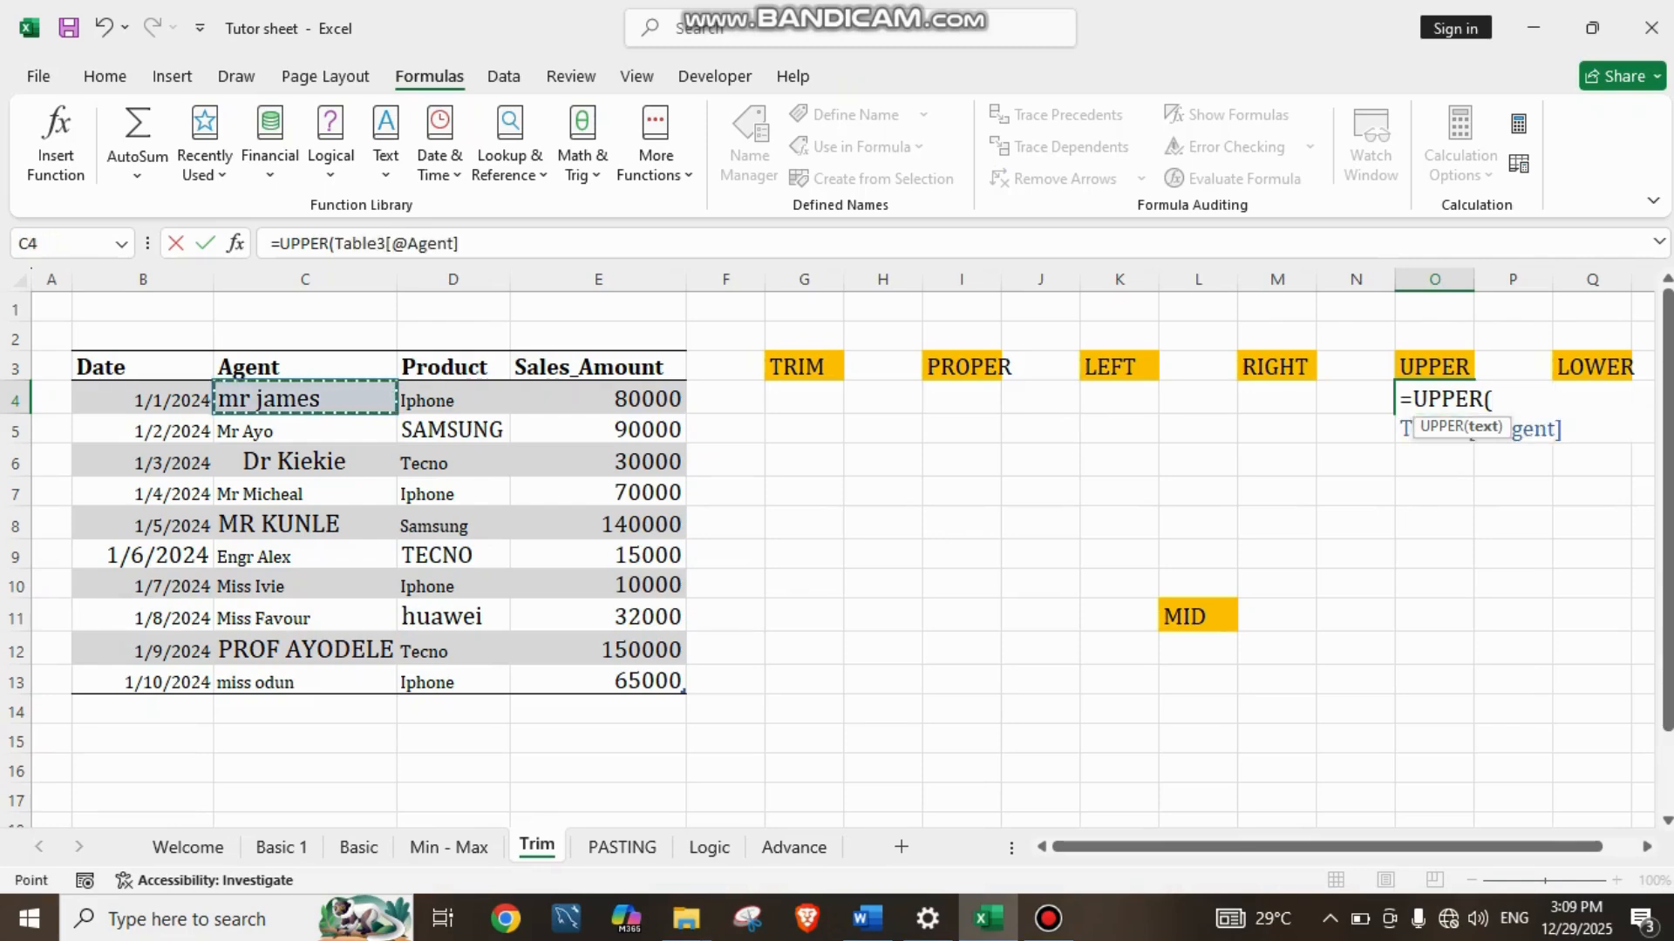
pyautogui.write(')')
pyautogui.press('Return')
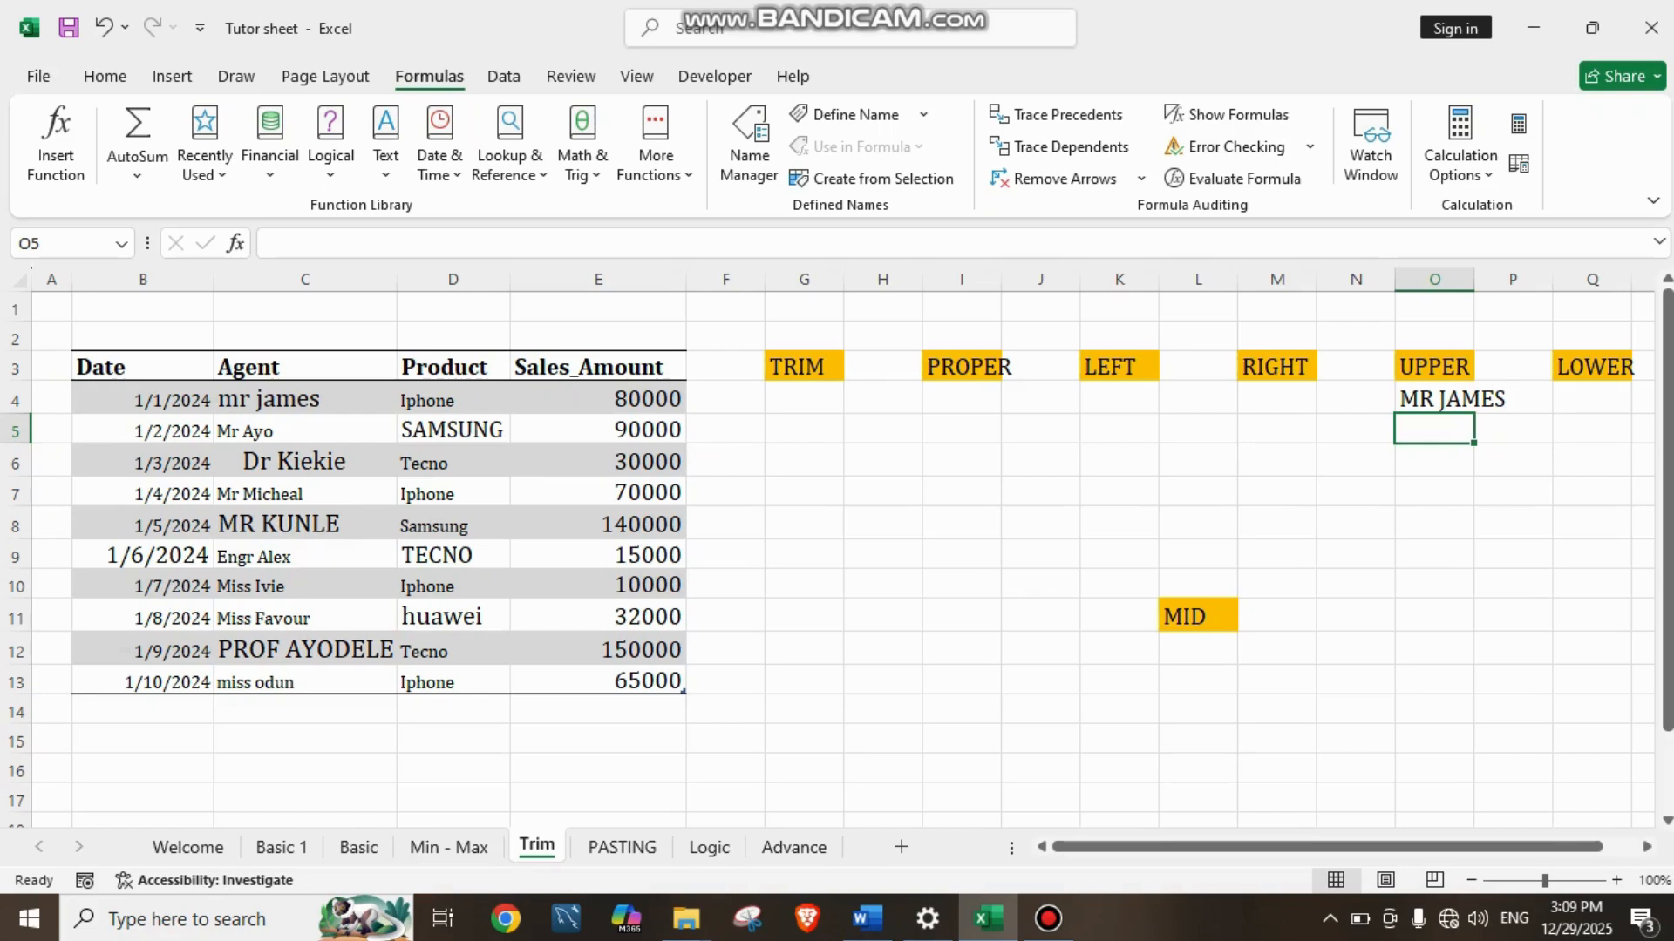
pyautogui.click(1433, 399)
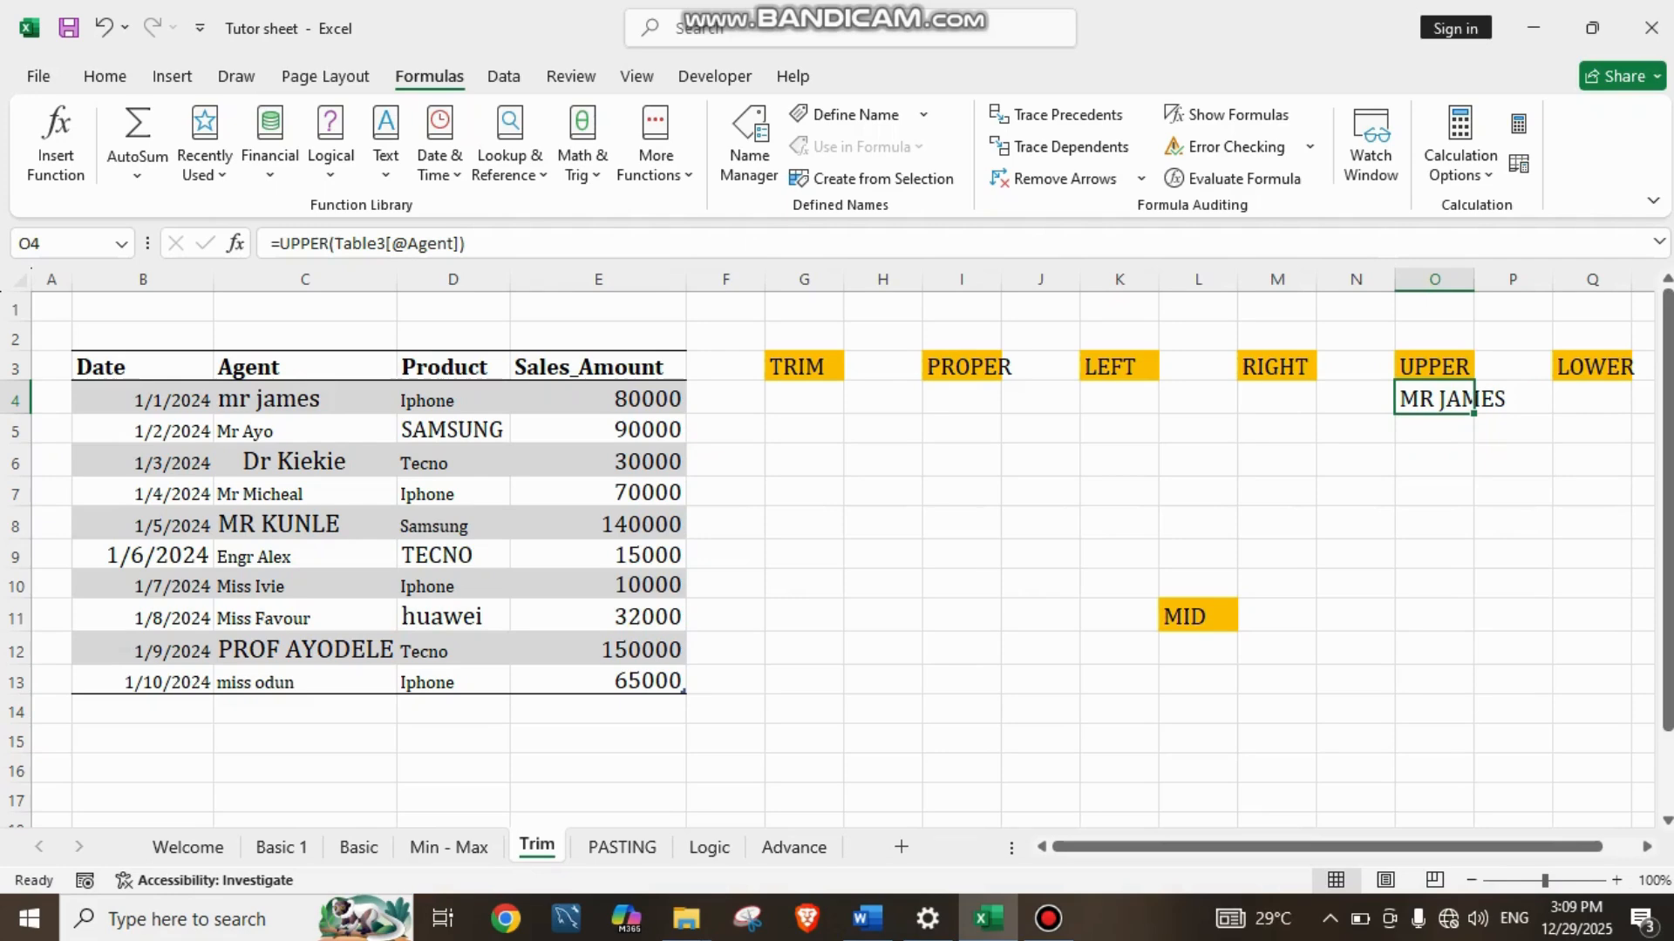
# Step: Enter an UPPER formula in cell O13 that converts the Agent entry in C13 to uppercase
pyautogui.click(304, 682)
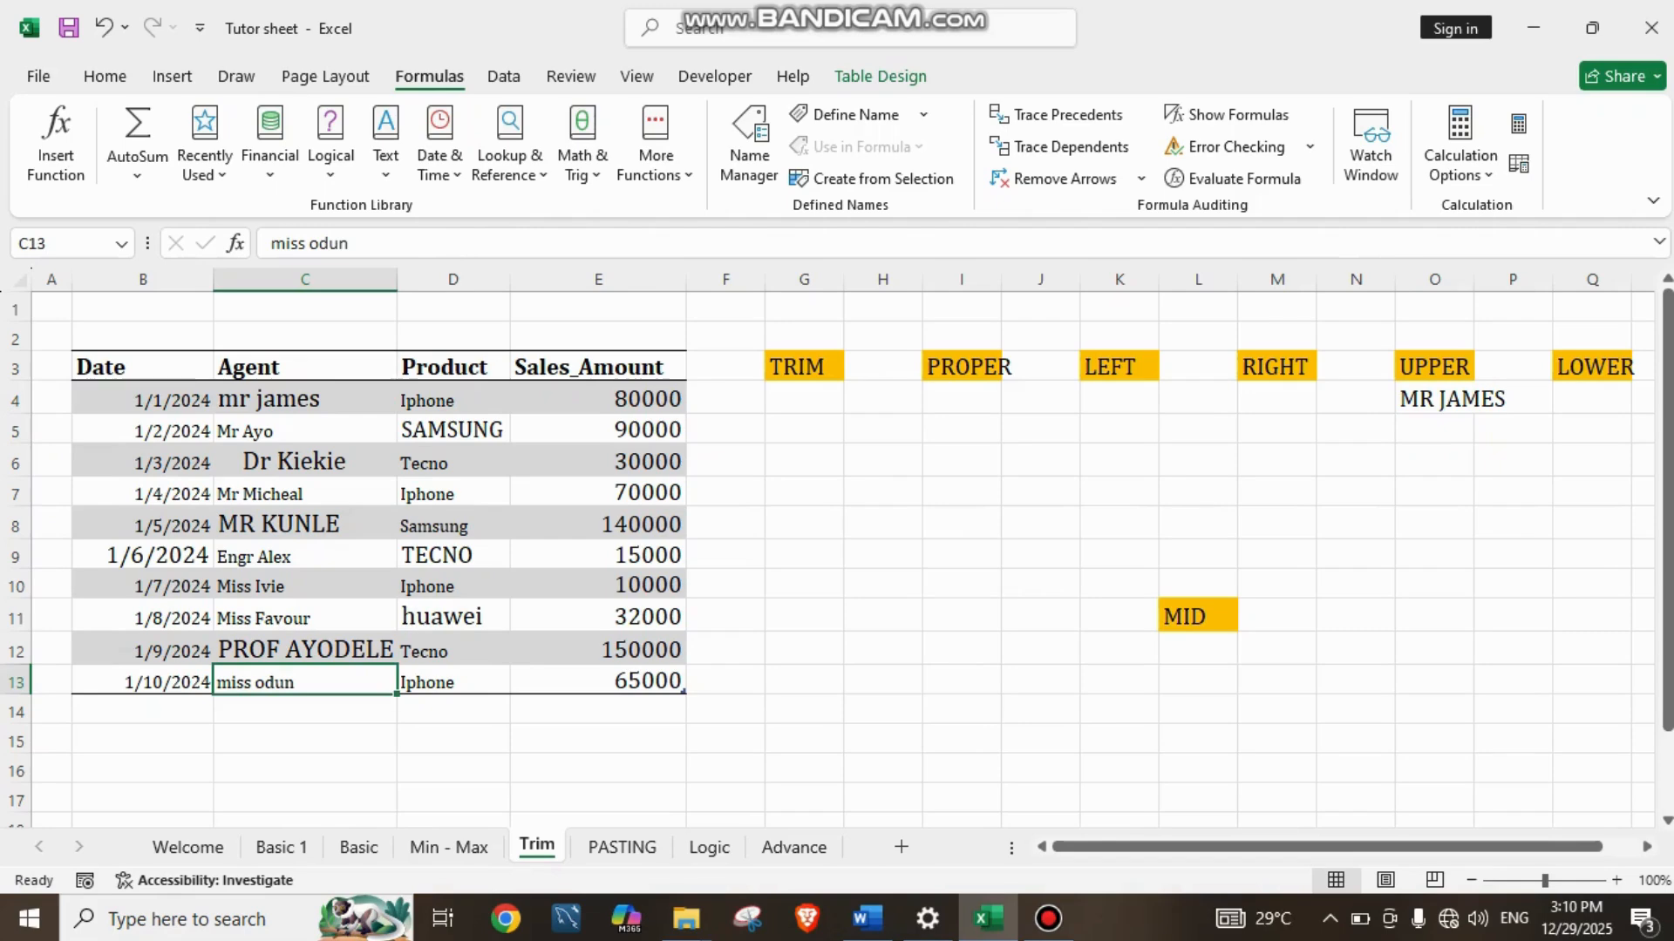
pyautogui.click(1434, 680)
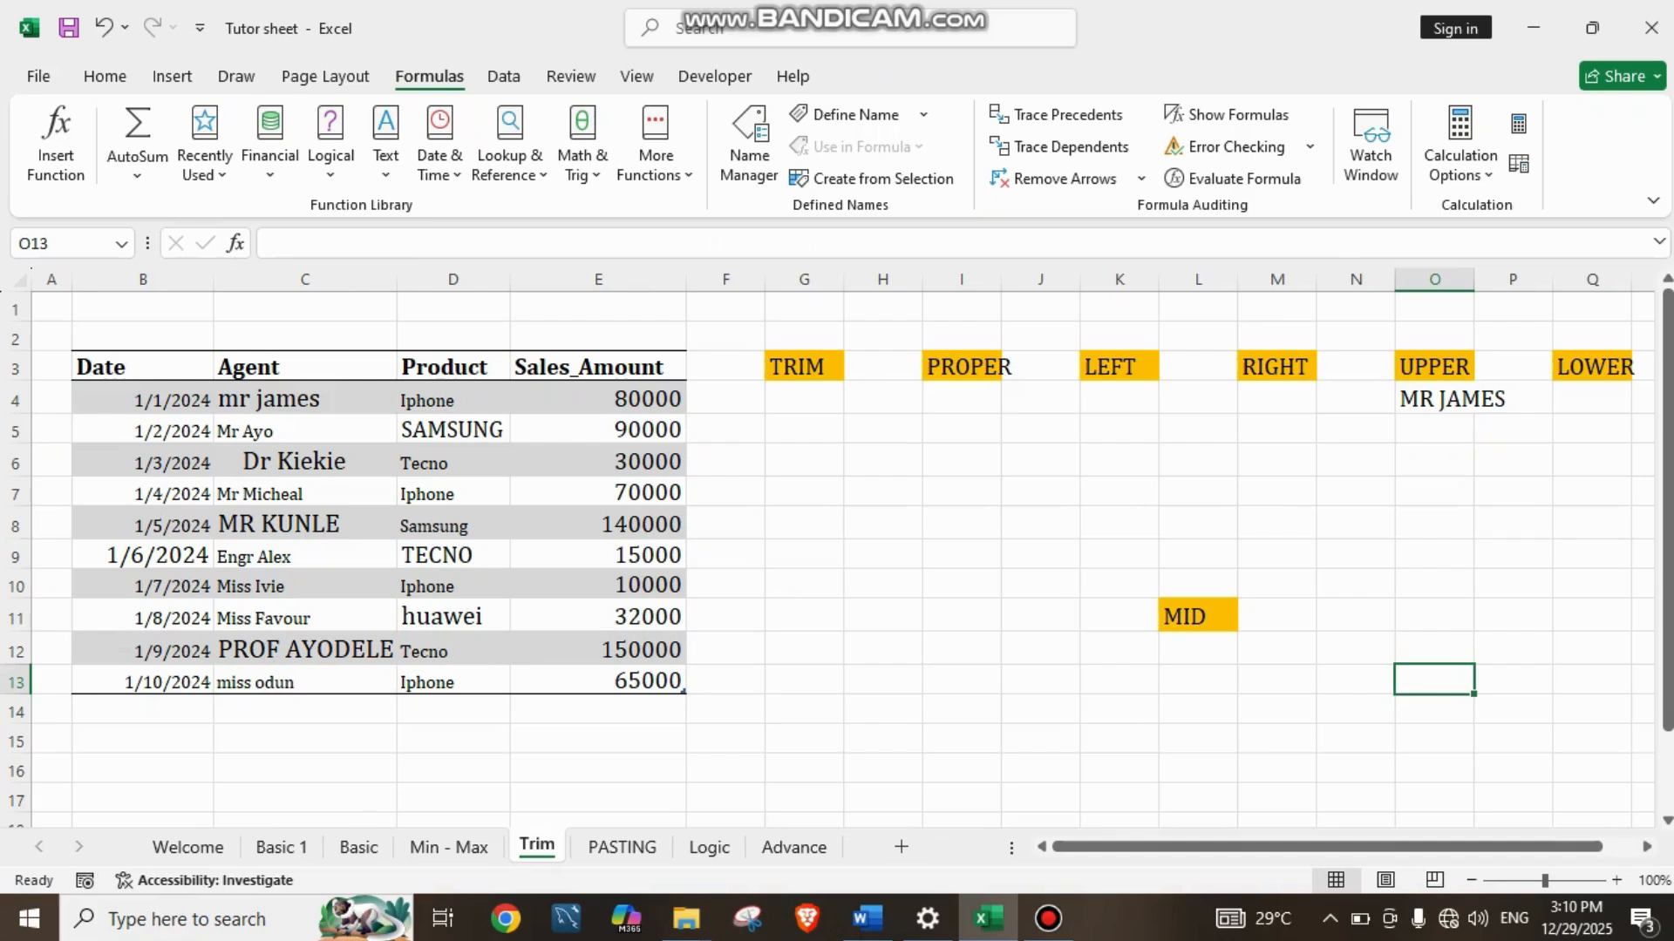
pyautogui.write('=UPPER')
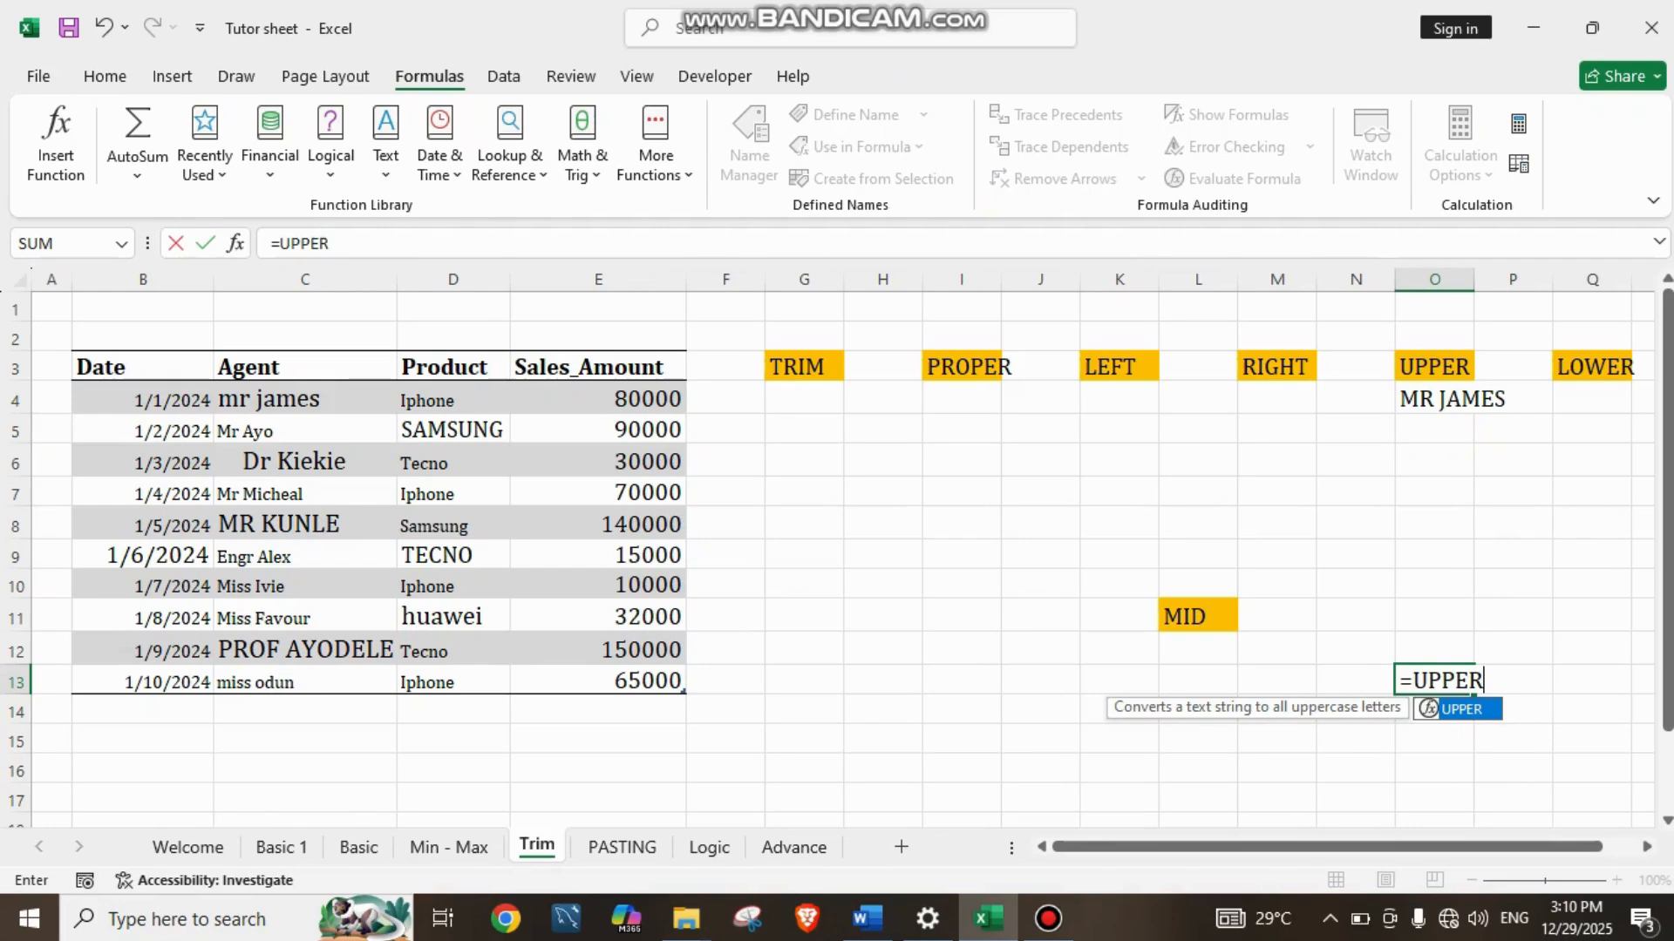
pyautogui.write('(')
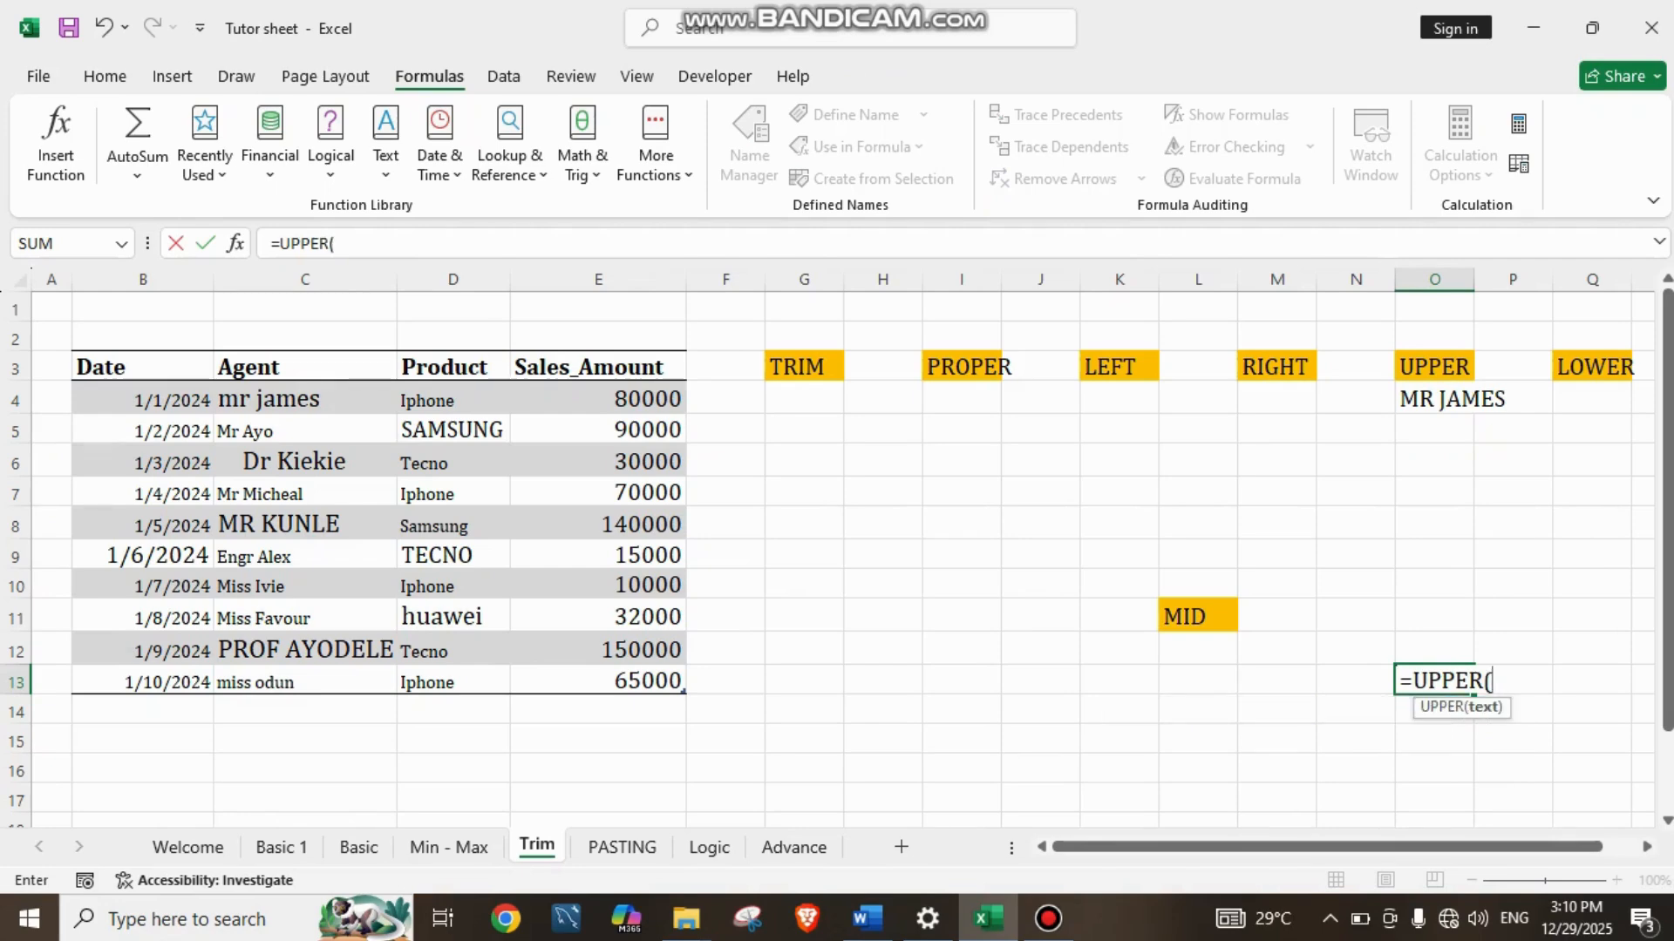
pyautogui.click(304, 681)
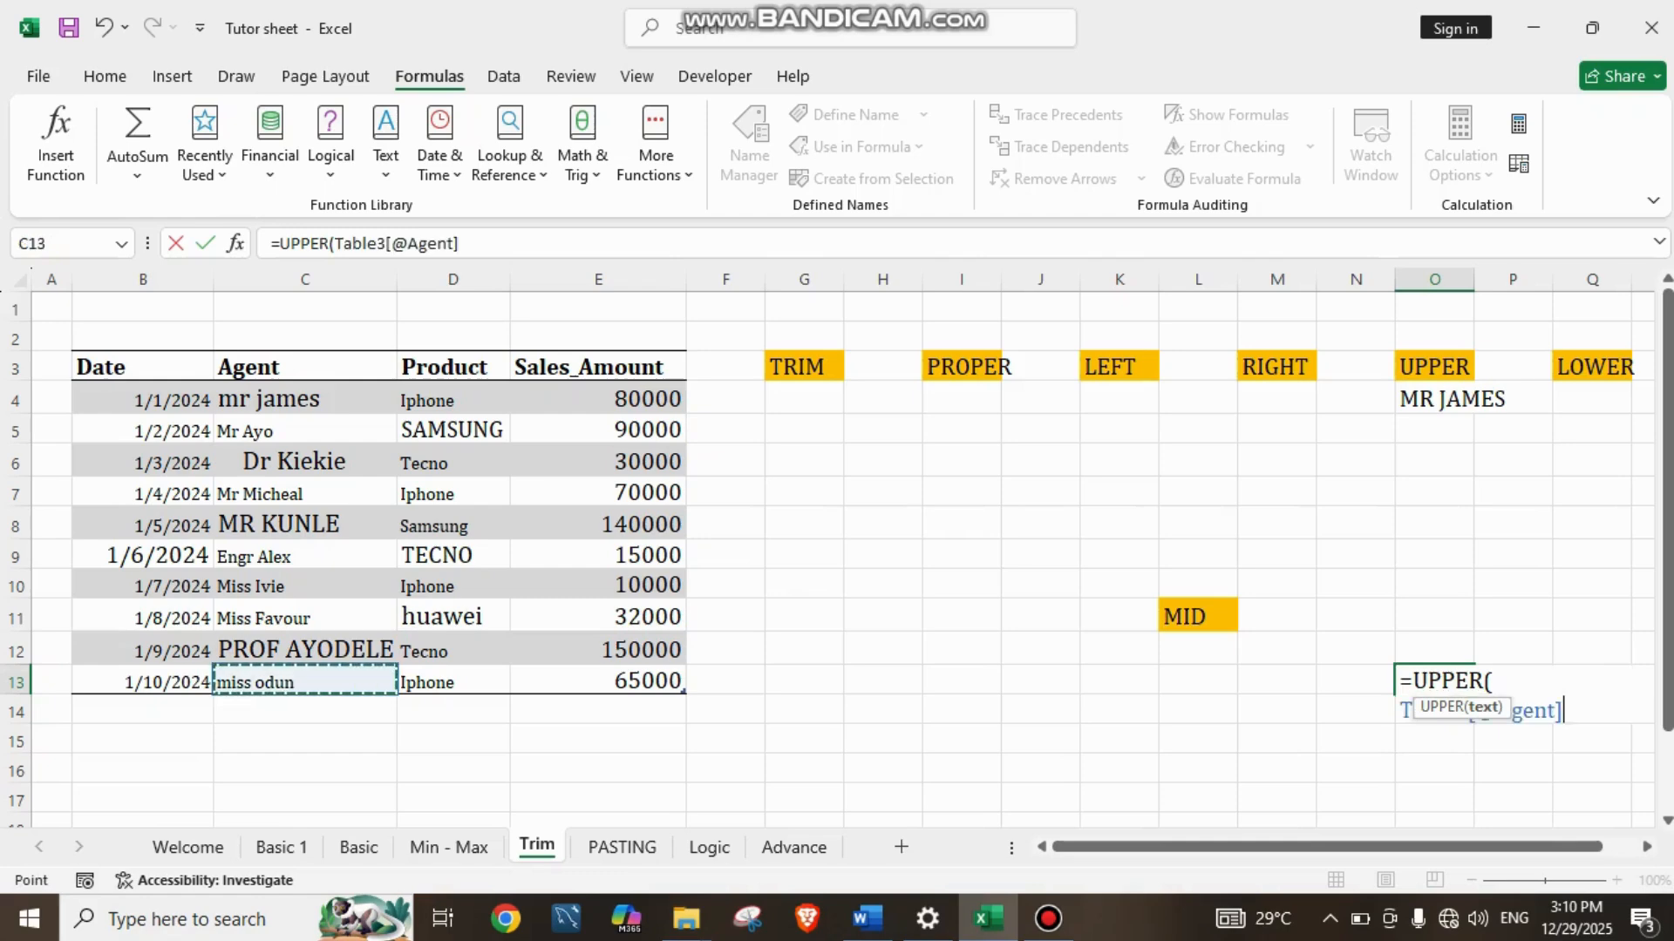
pyautogui.write(')')
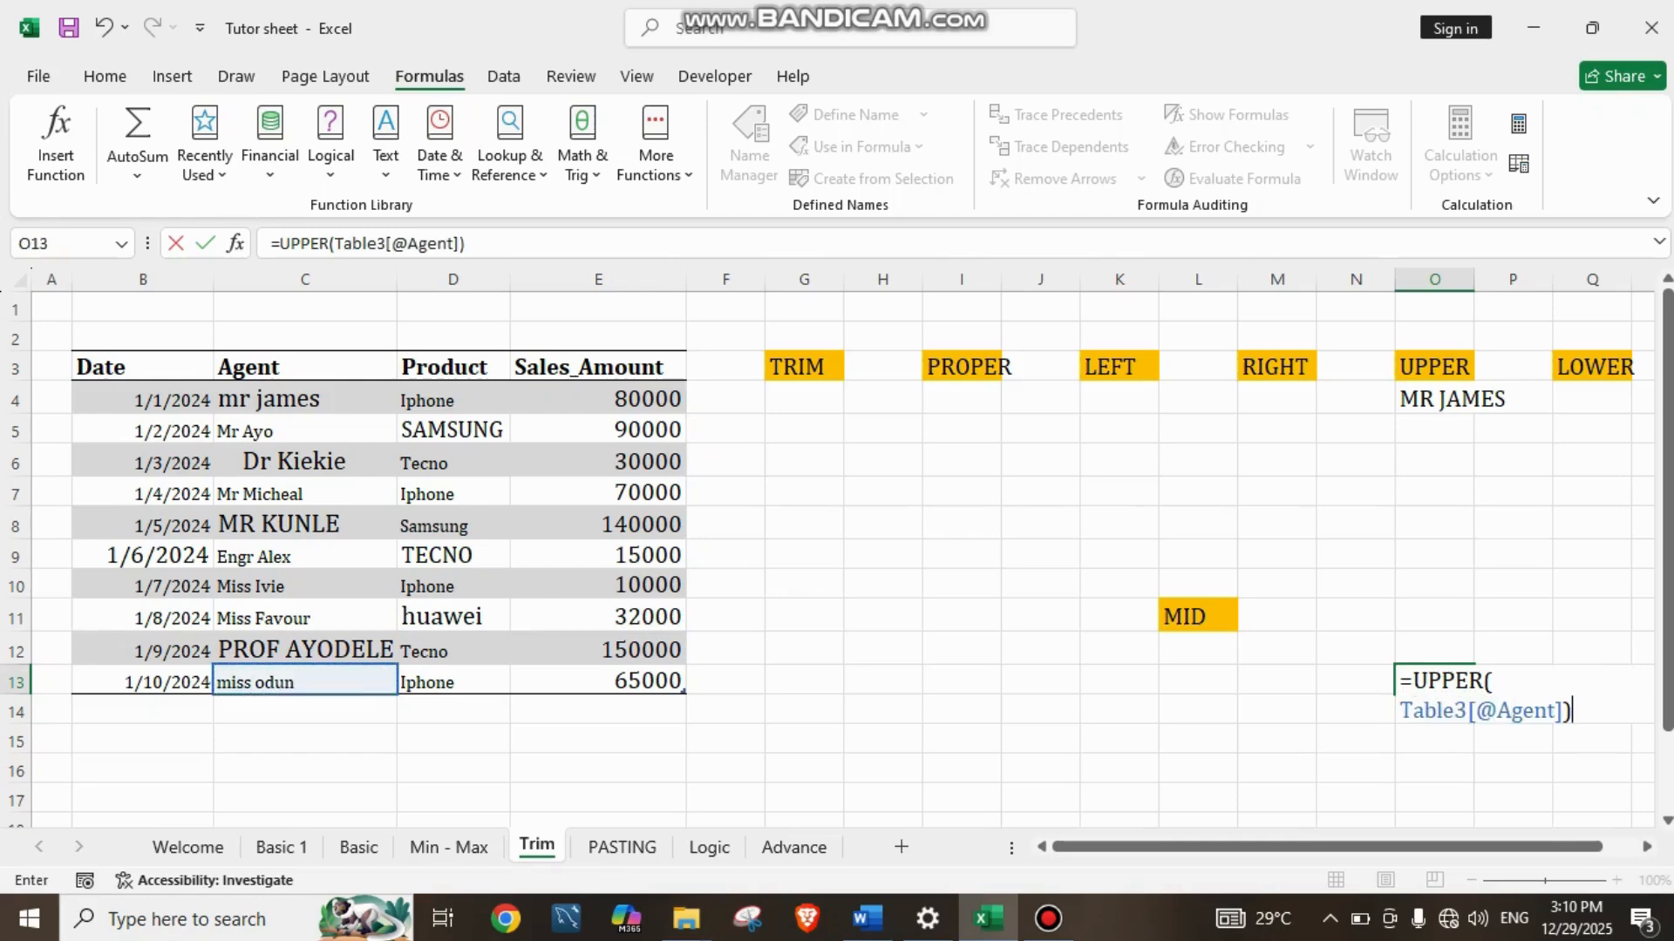
pyautogui.press('Return')
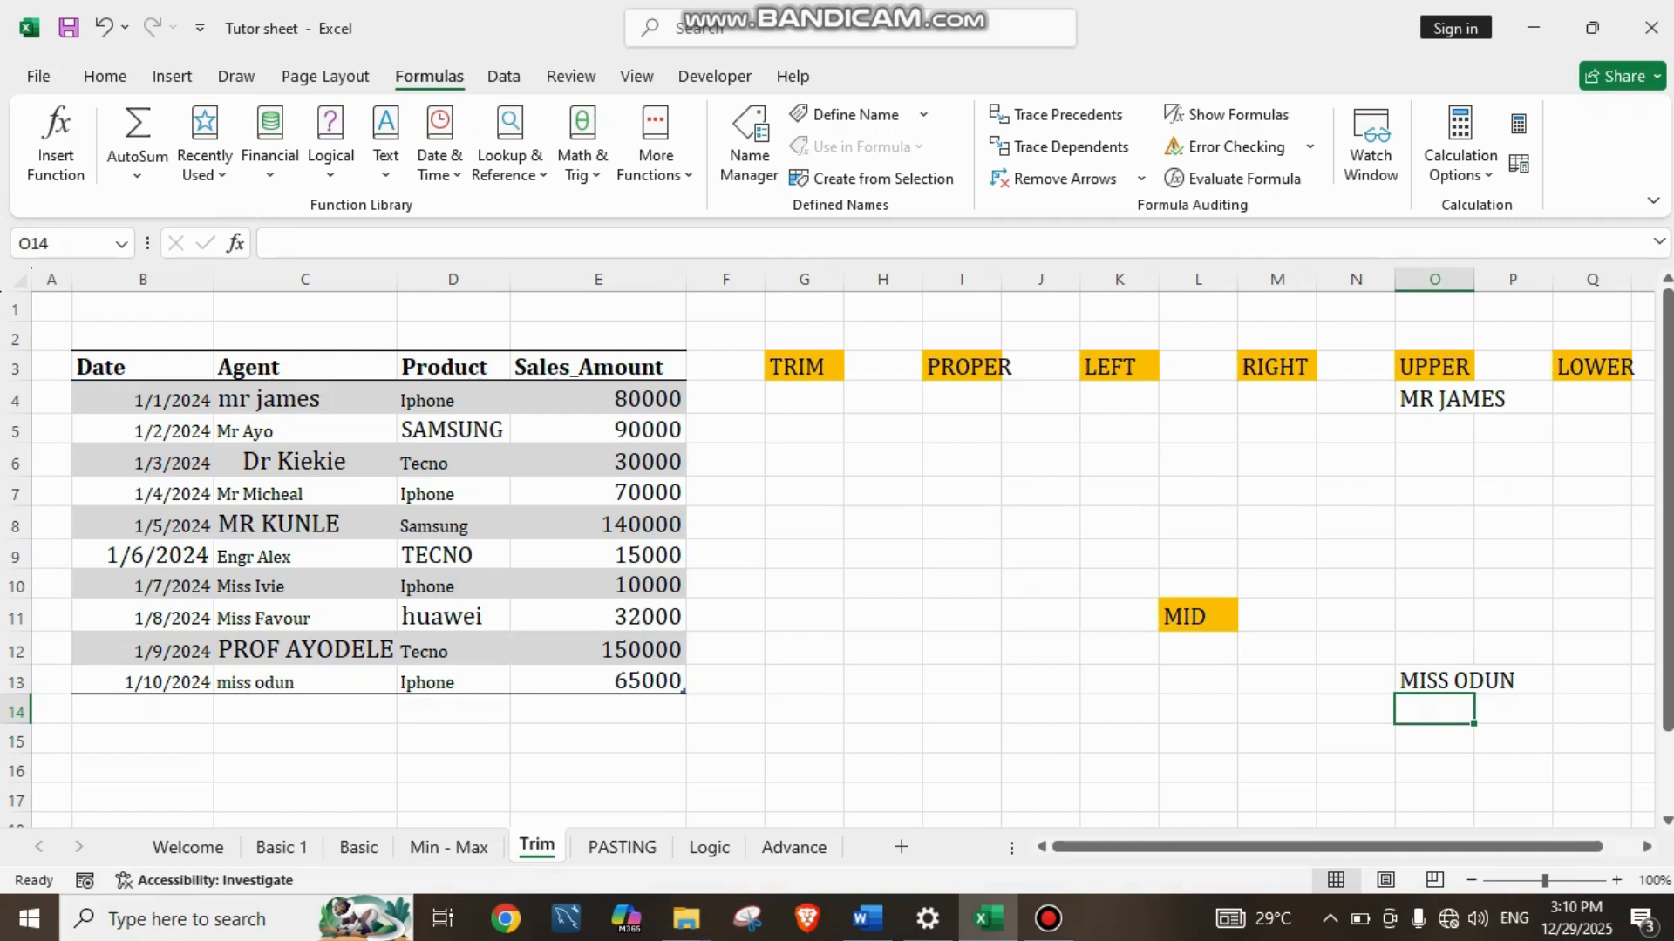
# Step: Enter a LOWER formula in cell Q5 that converts the Product entry in D5 to lowercase
pyautogui.hscroll(1, 846, 558)
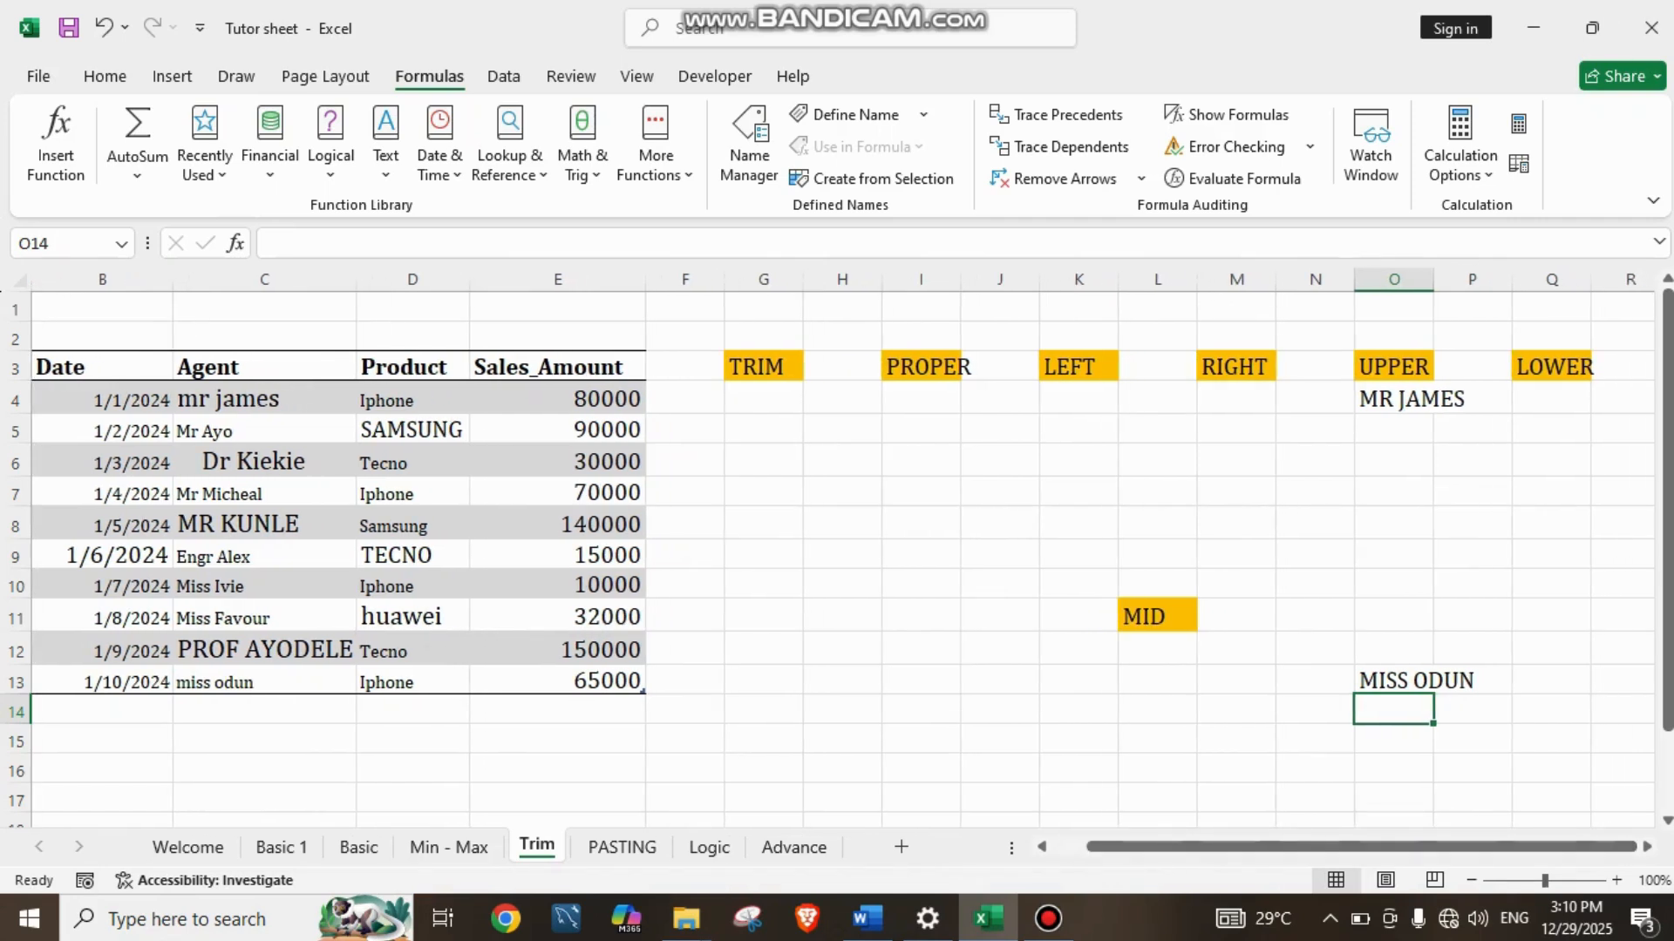
pyautogui.click(1550, 399)
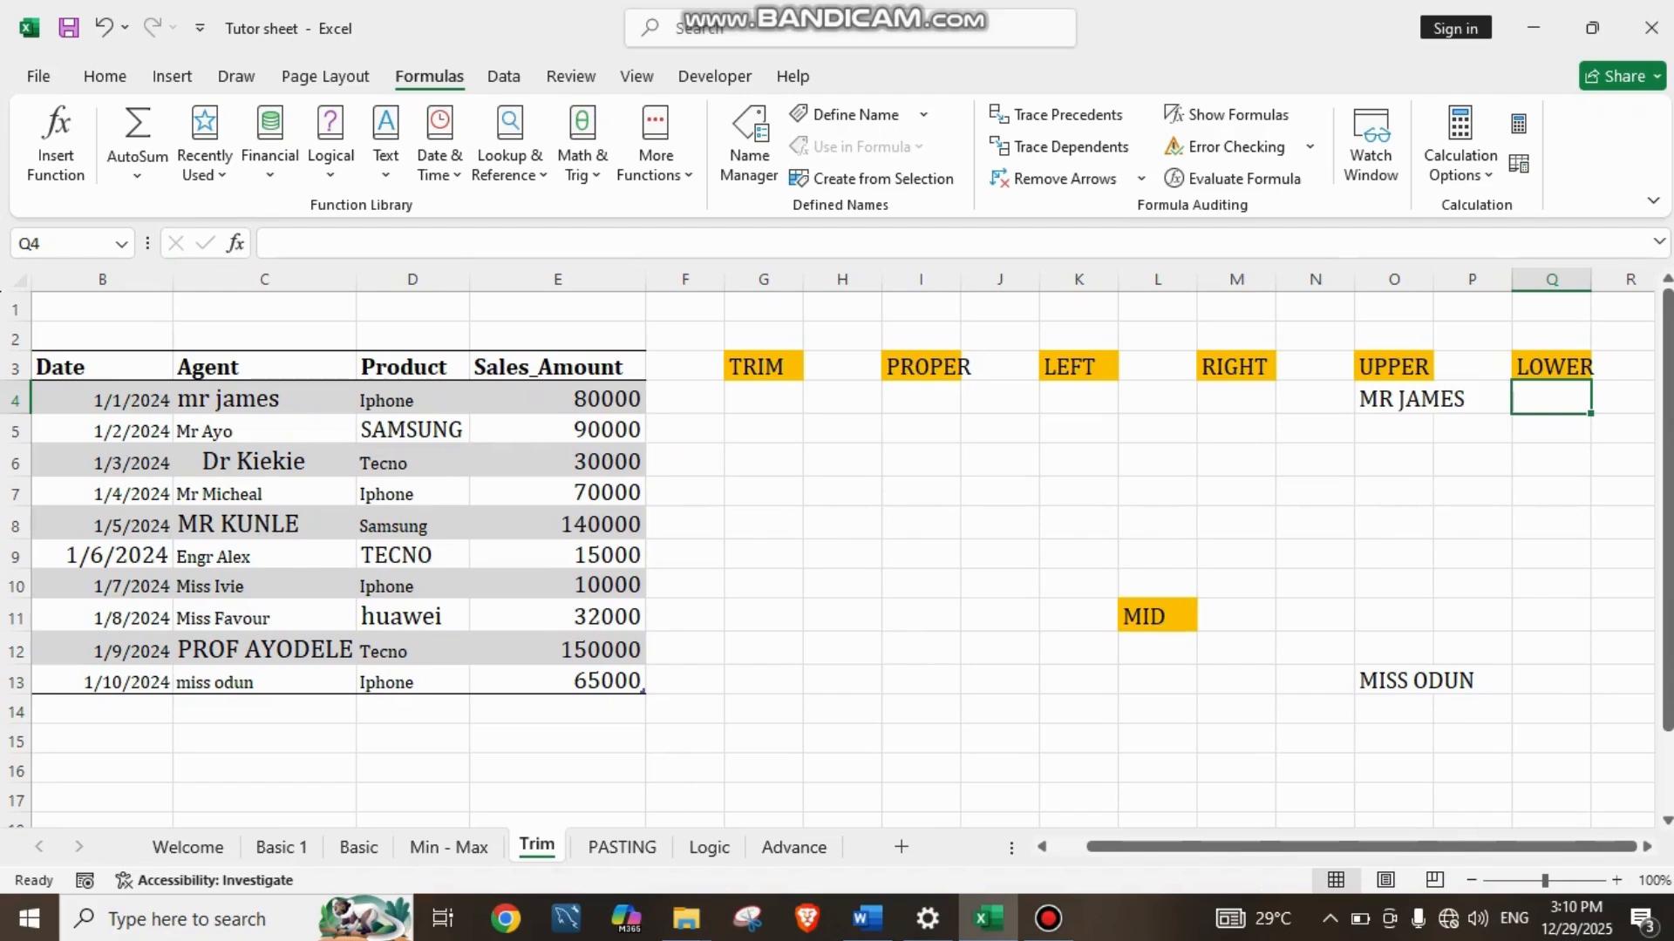
pyautogui.click(1550, 429)
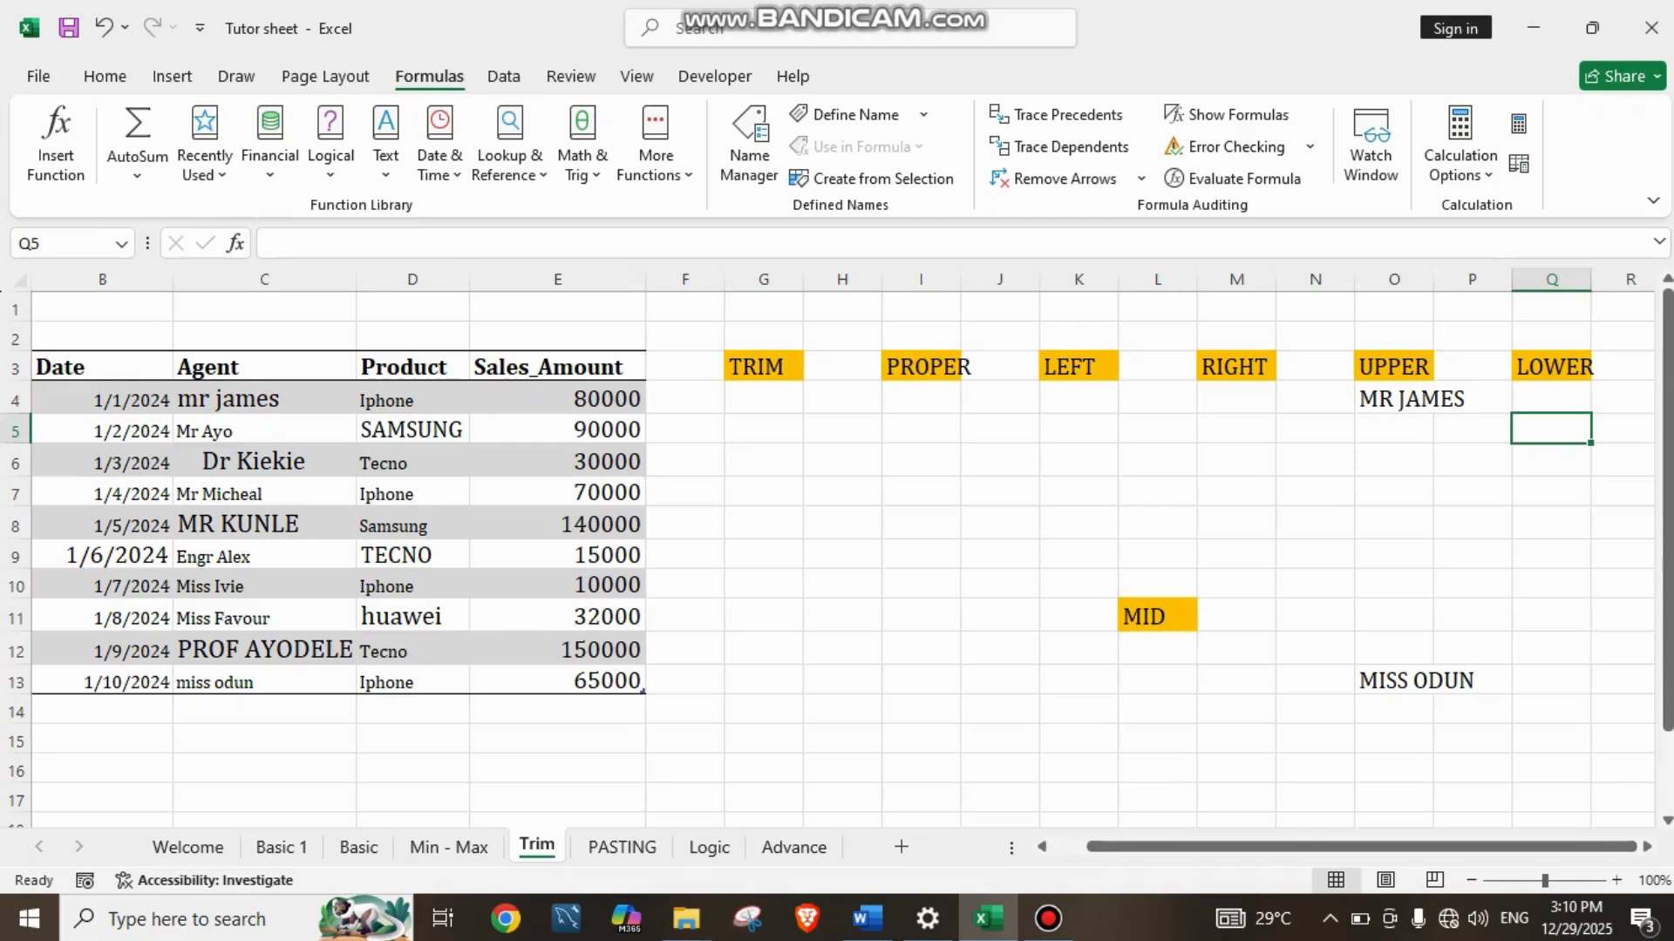
pyautogui.write('=')
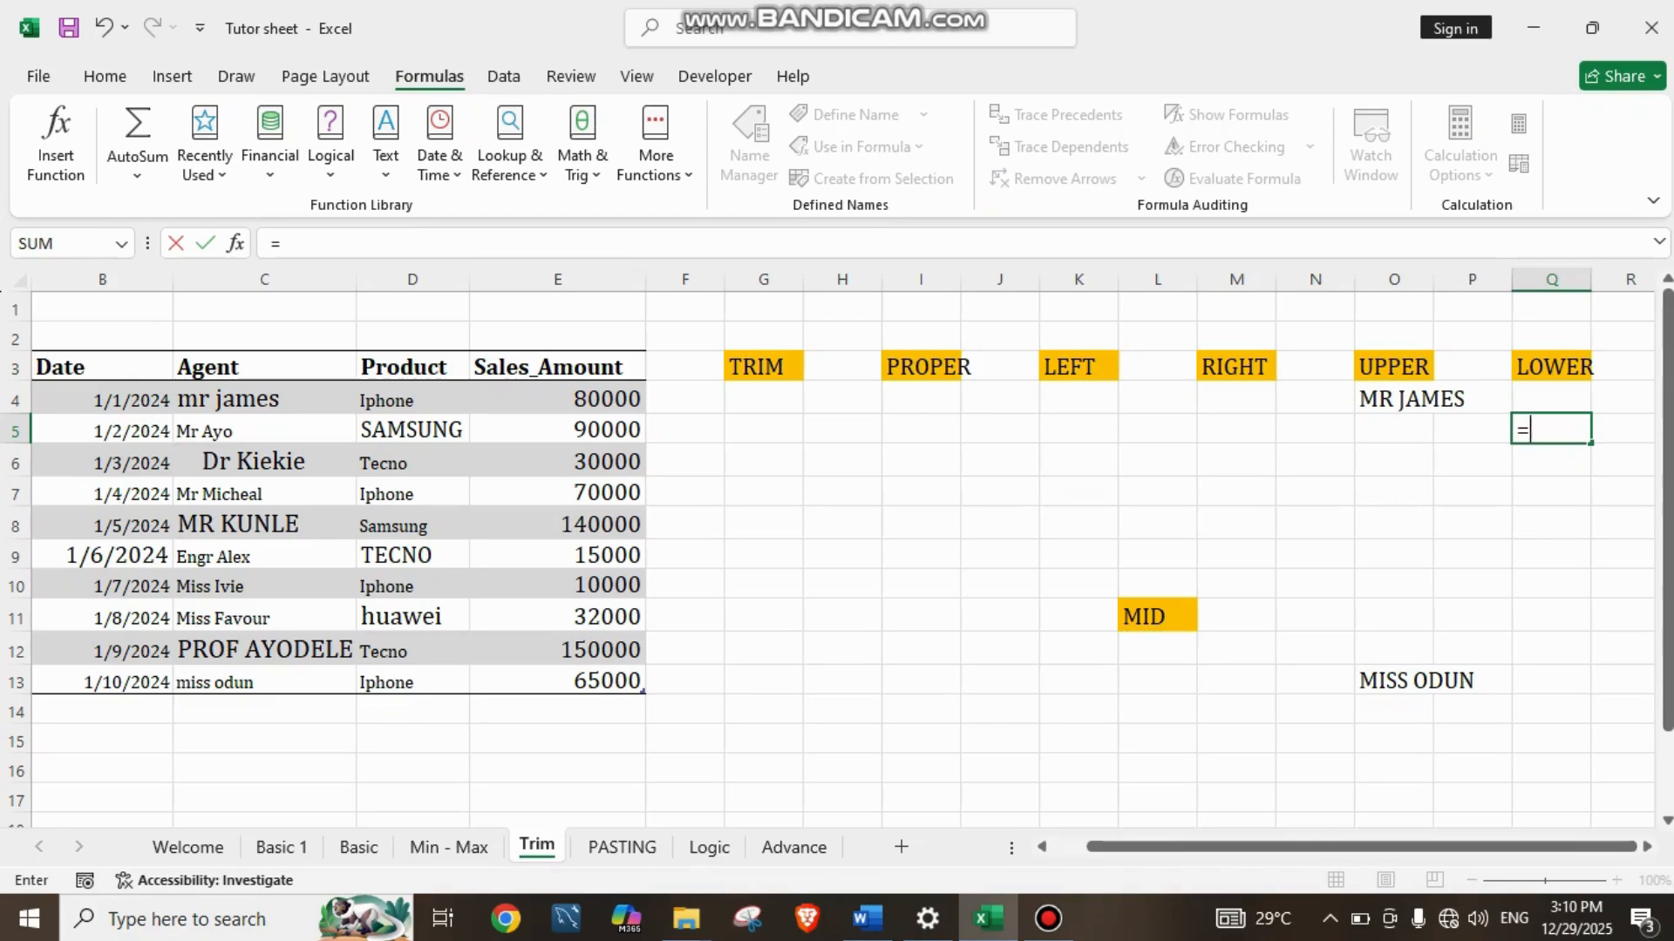
pyautogui.write('LOWER')
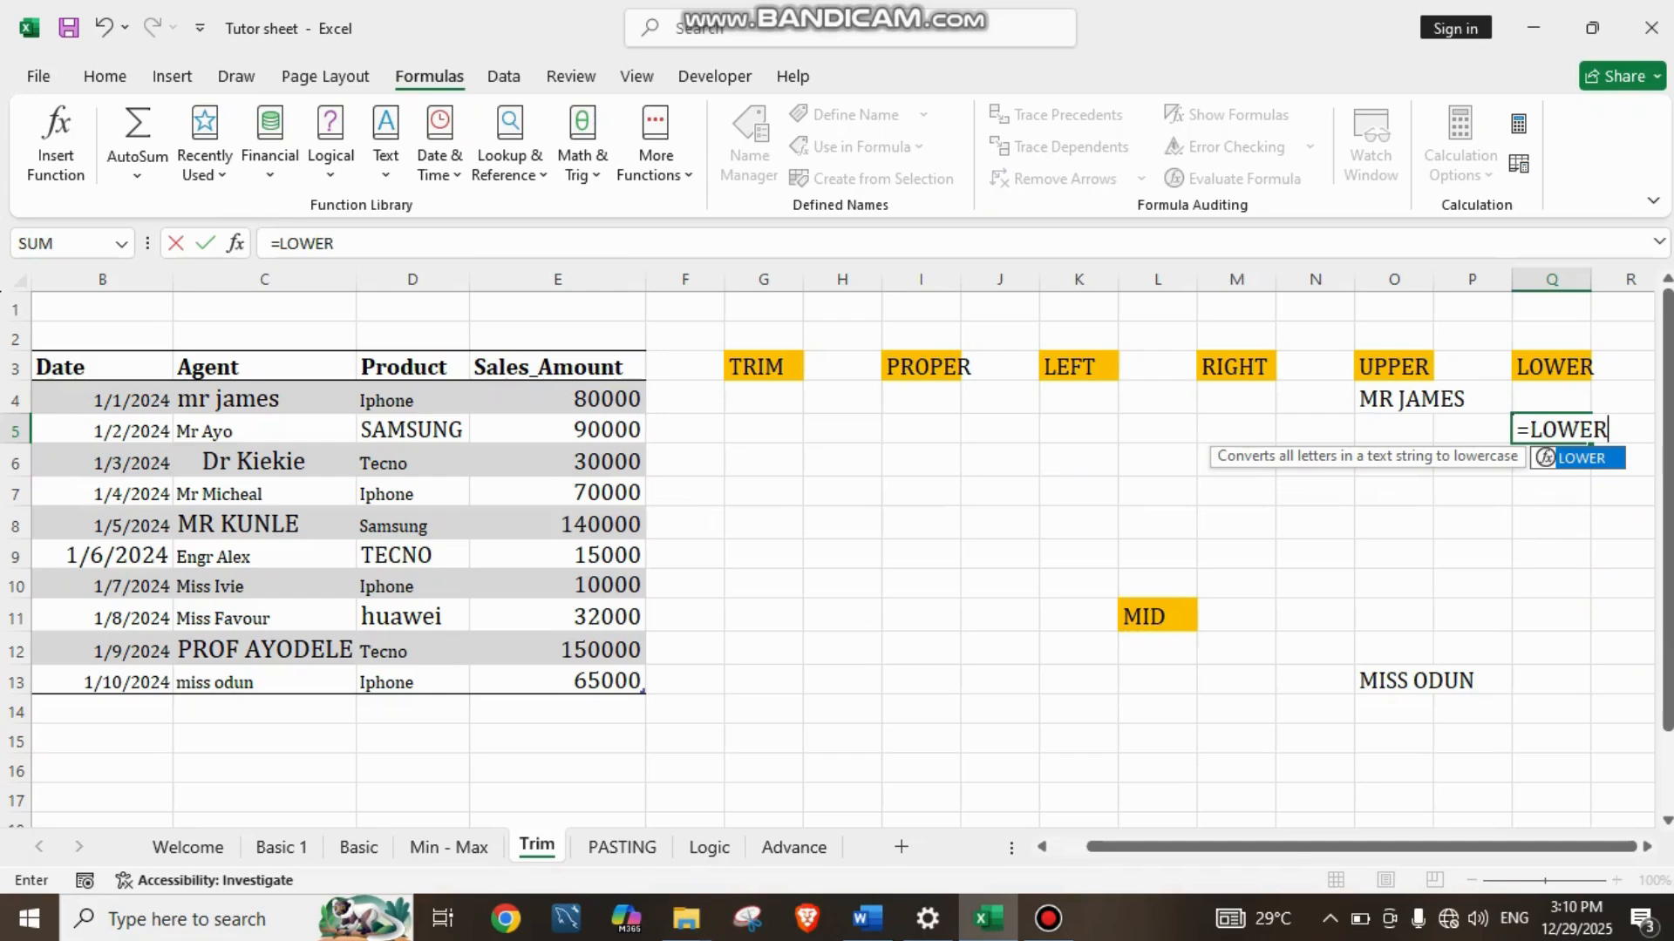
pyautogui.write('(')
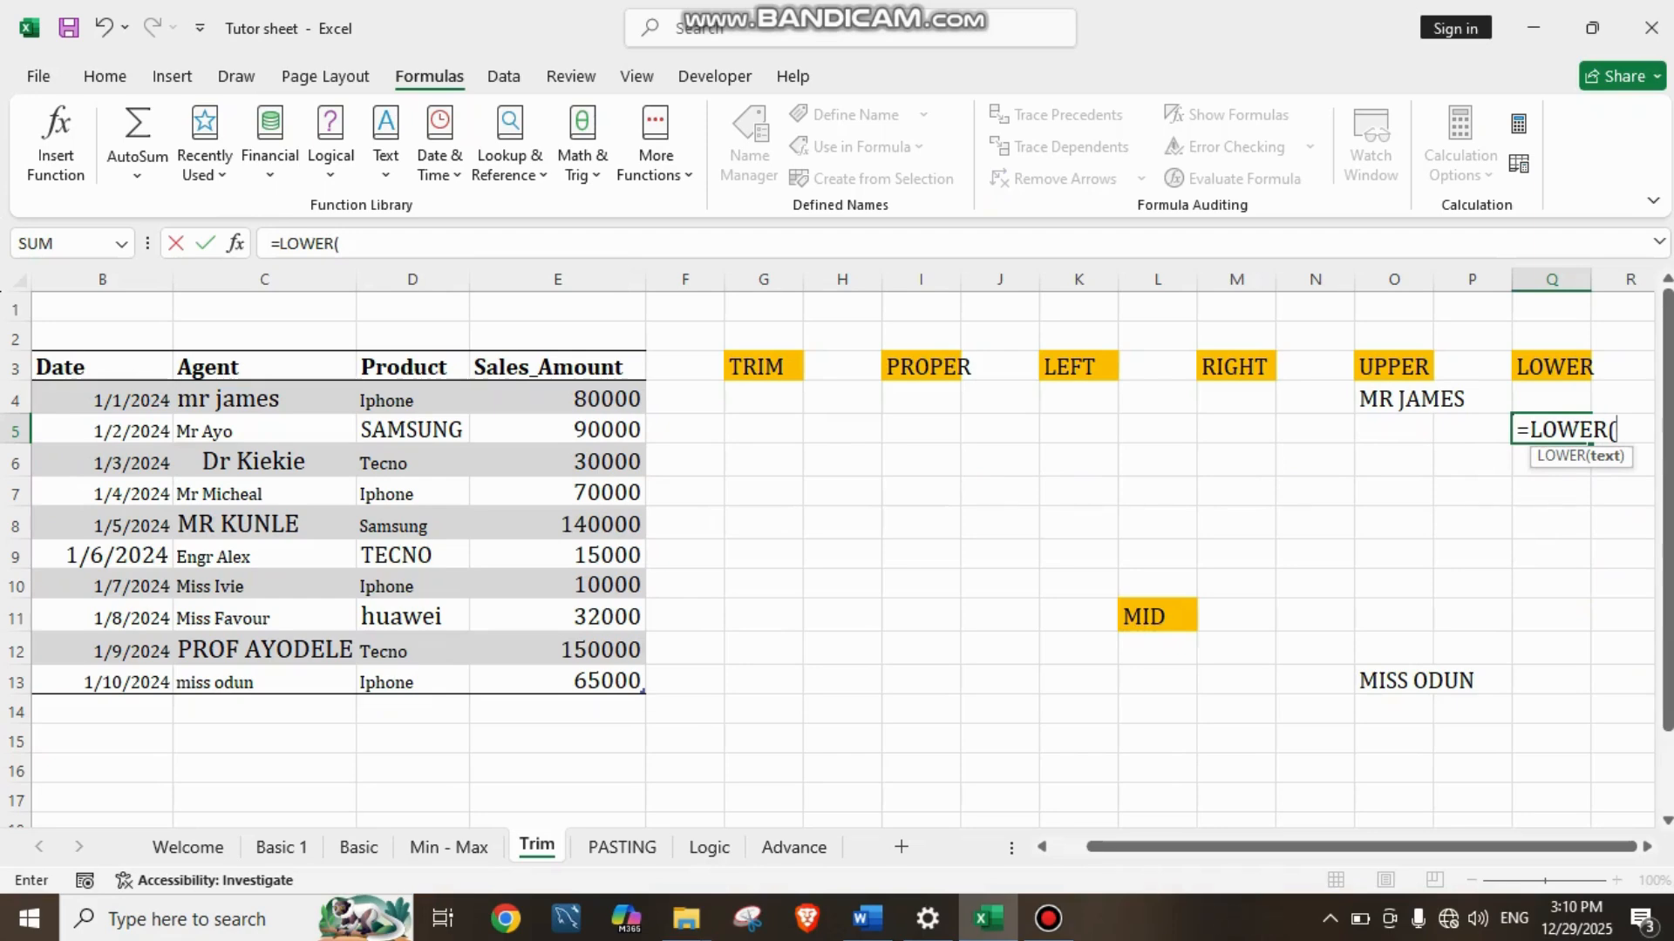
pyautogui.click(413, 430)
pyautogui.write(')')
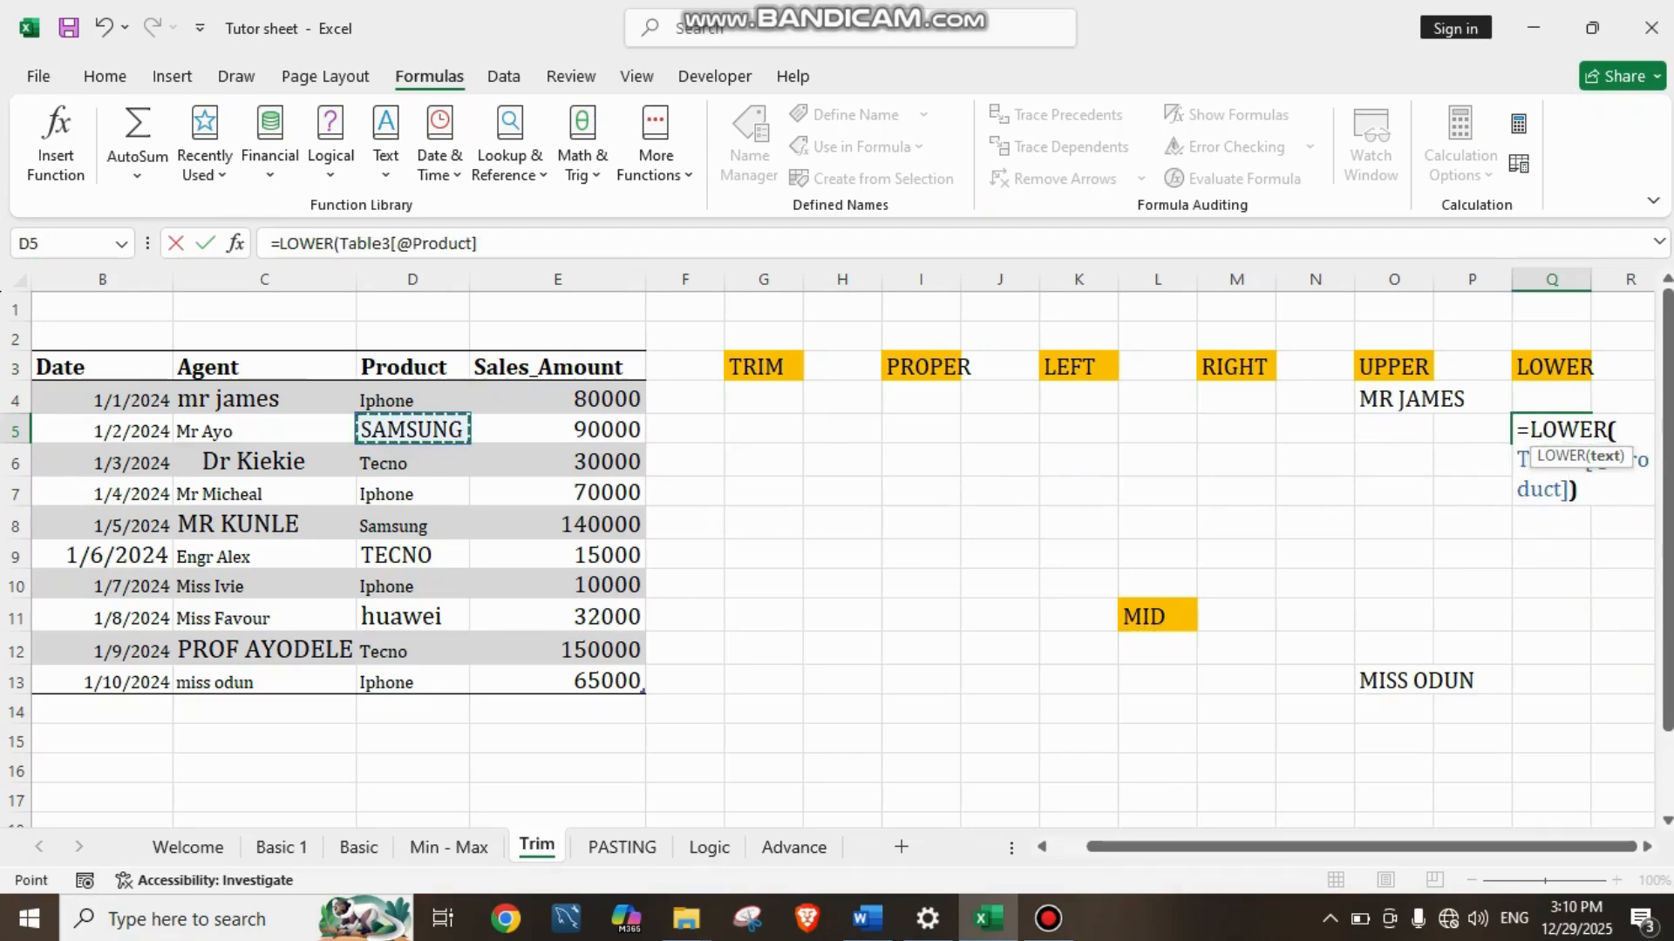
pyautogui.press('Return')
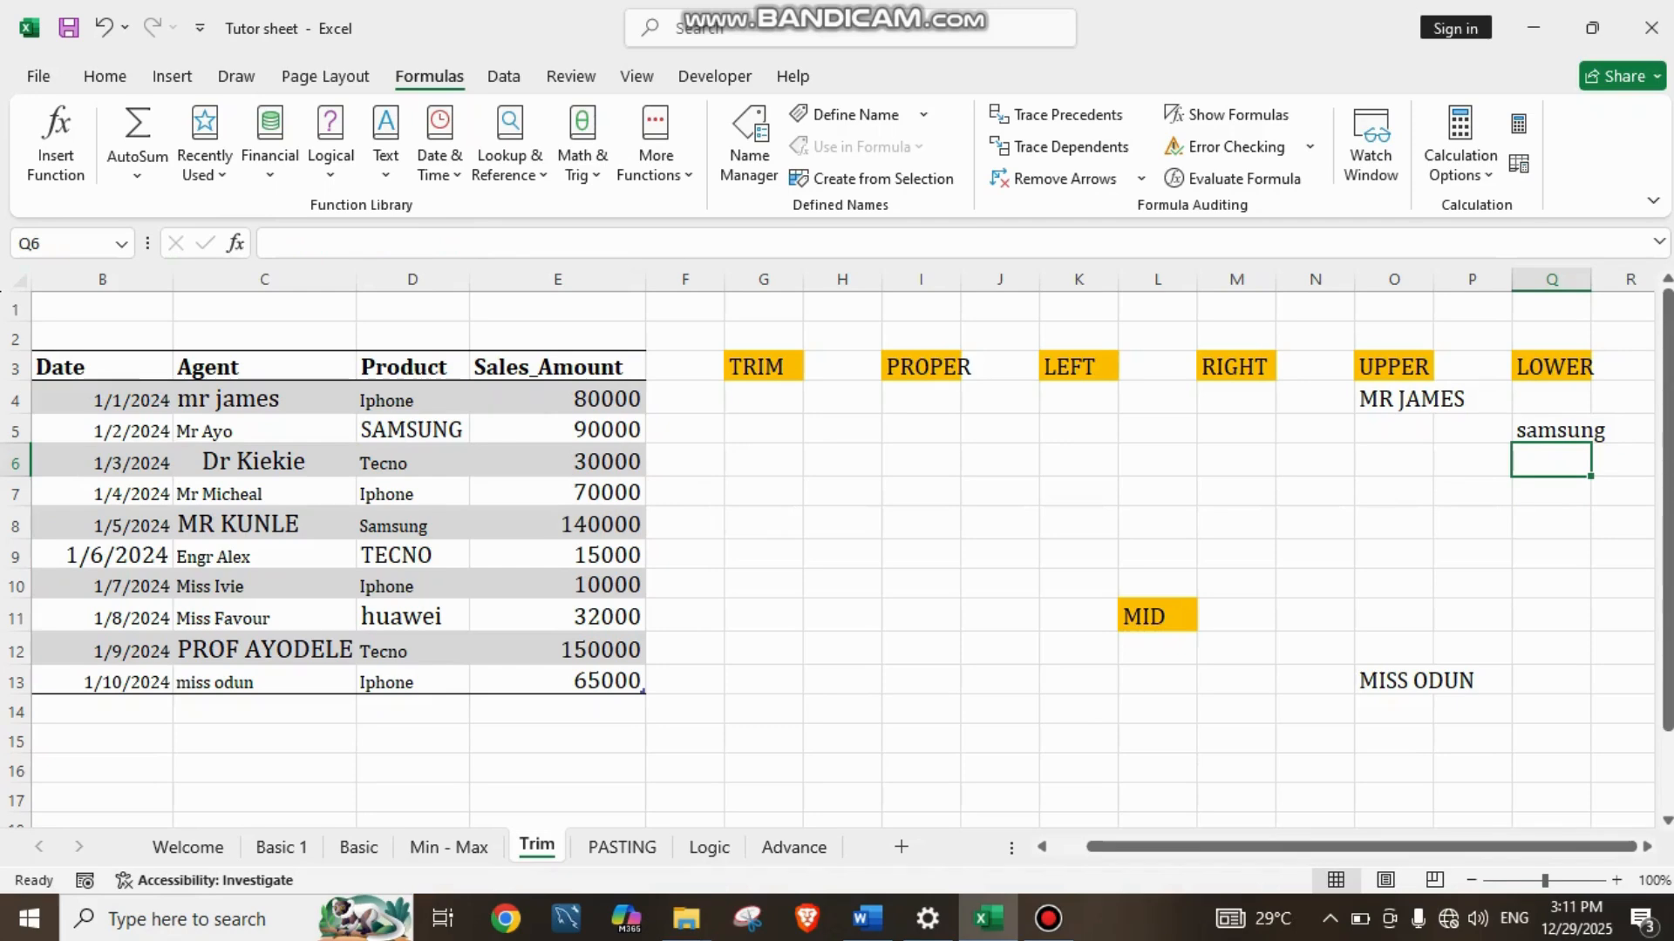
# Step: Enter a LOWER formula in cell Q8 that converts the Product entry in D9 to lowercase
pyautogui.click(1551, 523)
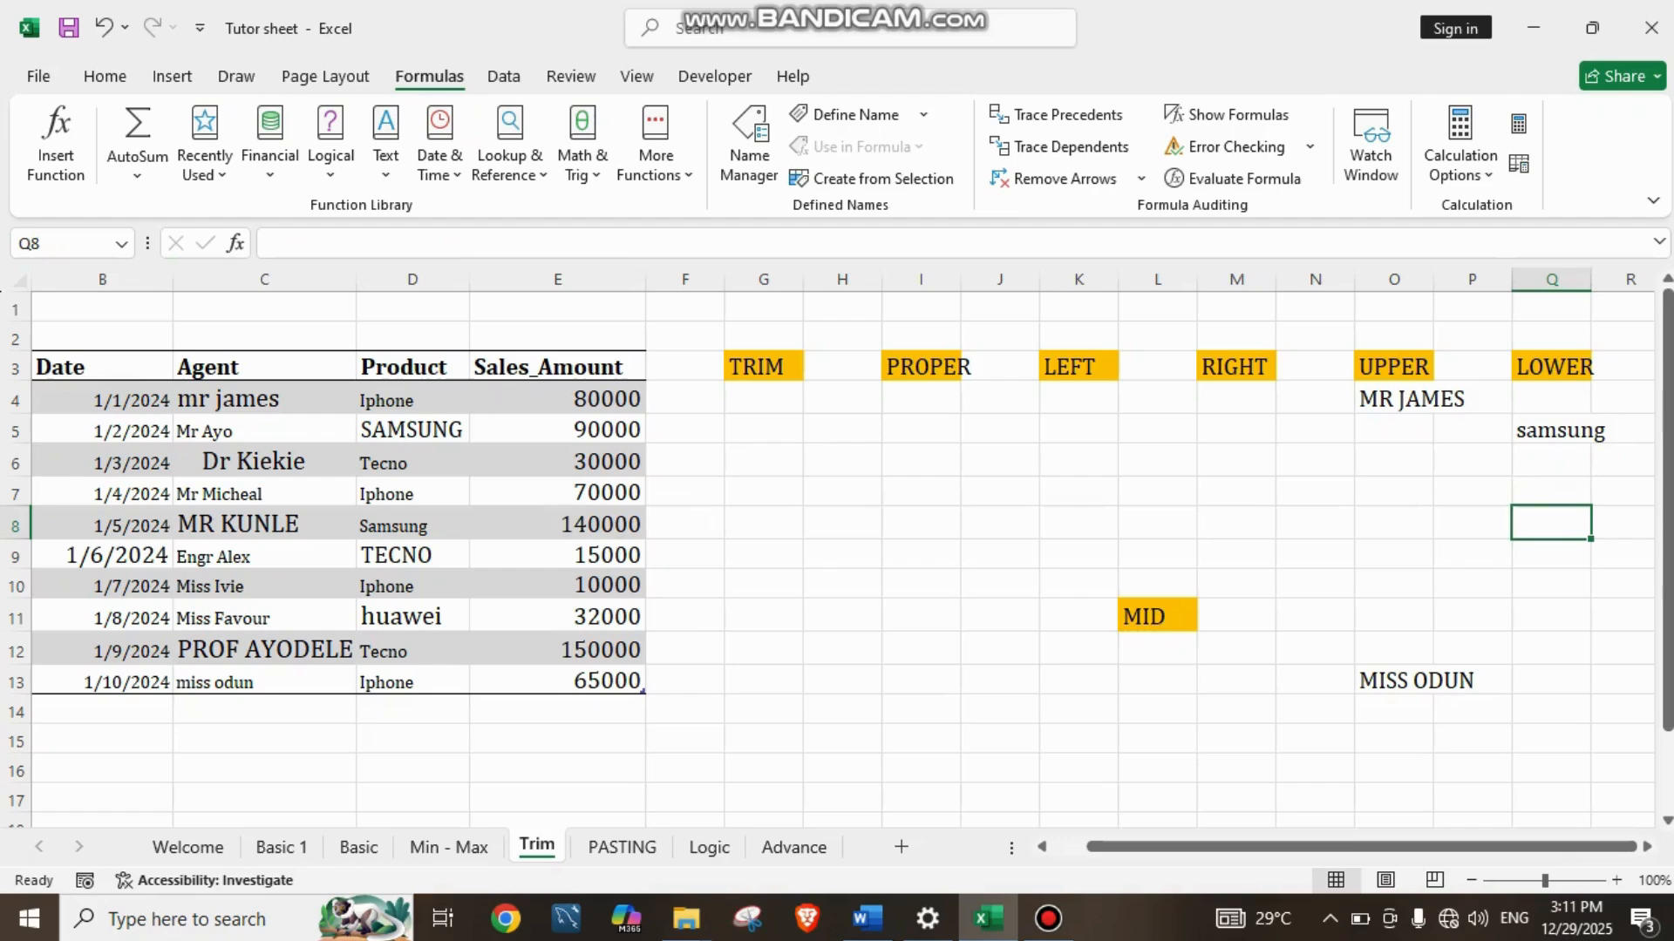
pyautogui.write('=L')
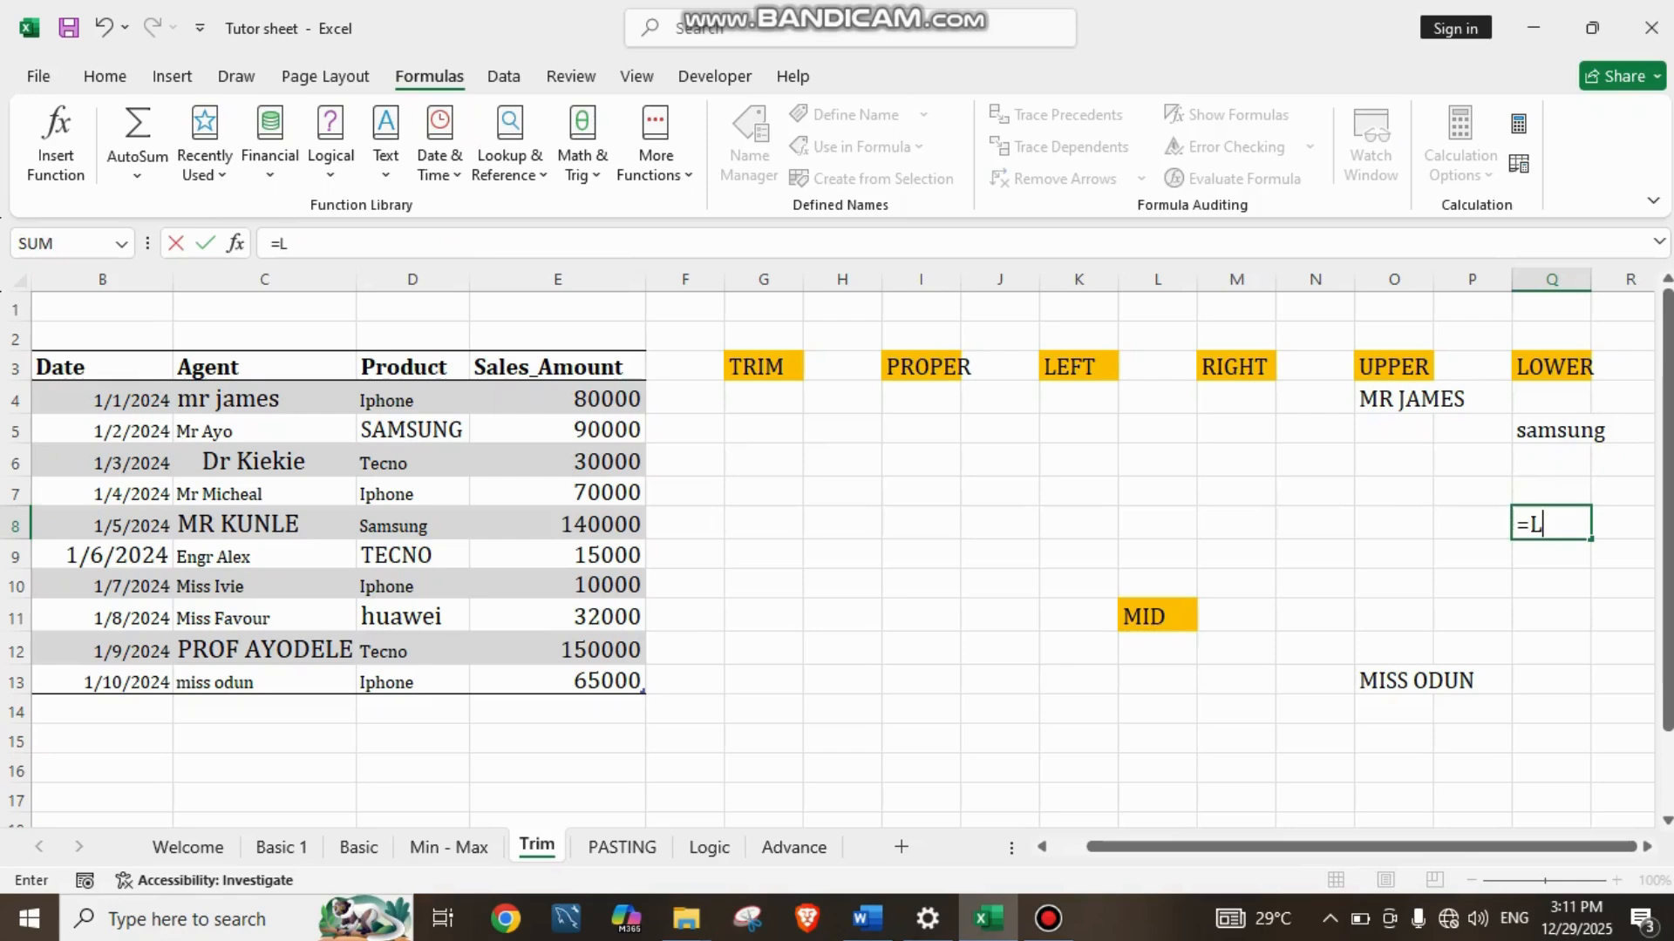
pyautogui.write('OWER(')
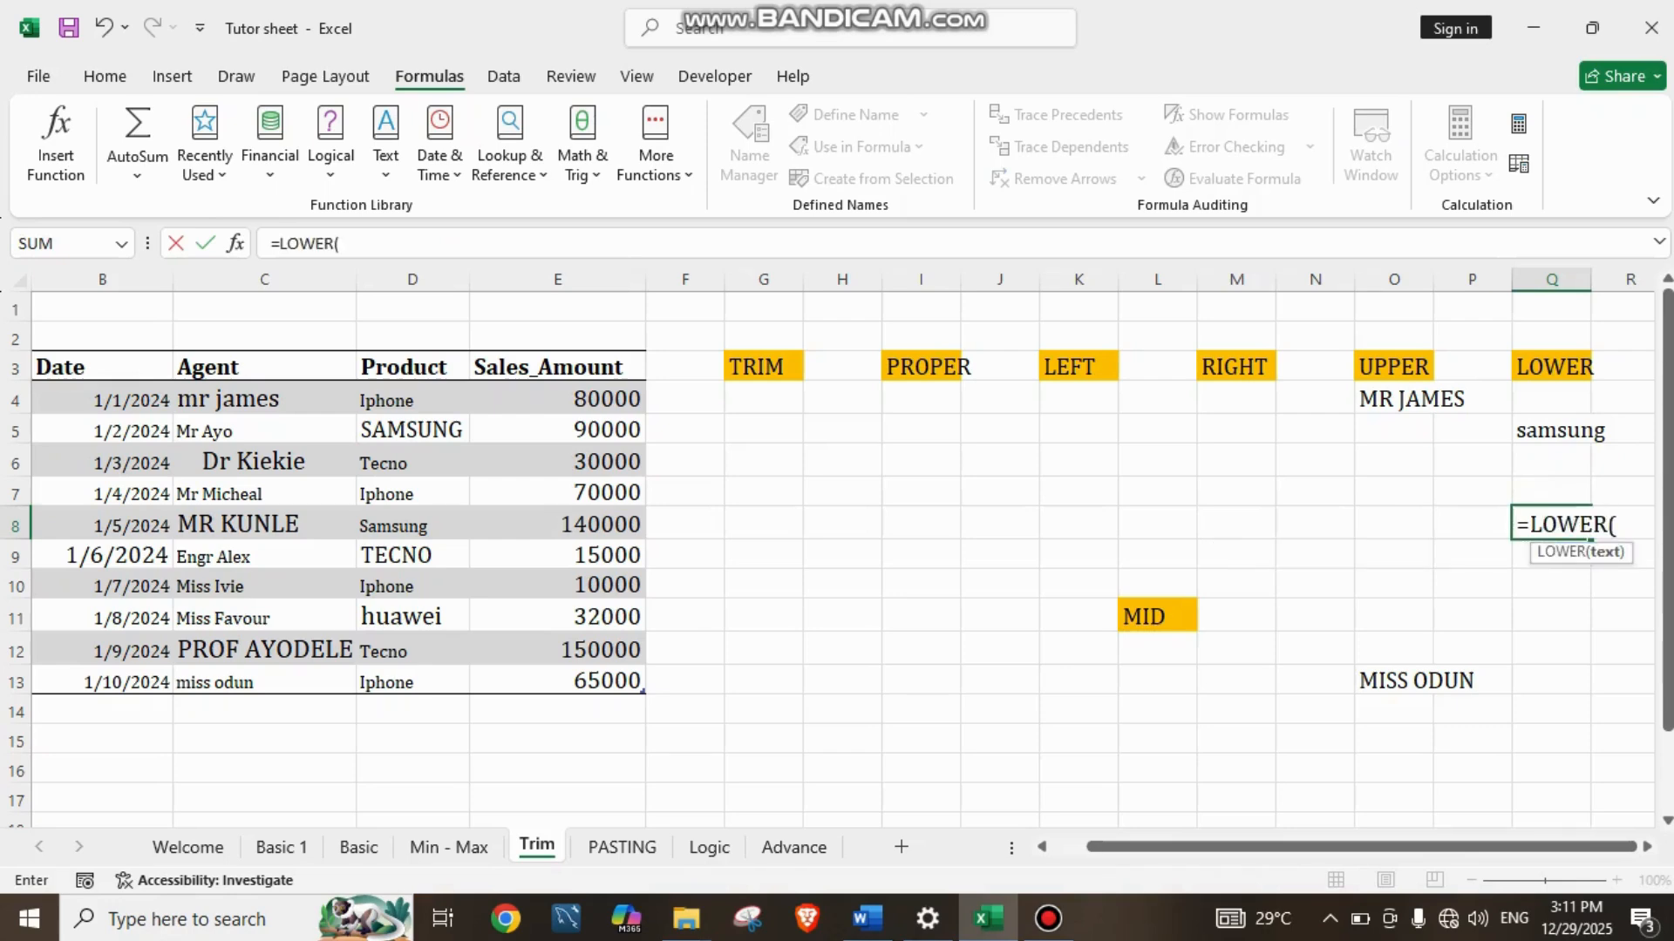
pyautogui.click(412, 556)
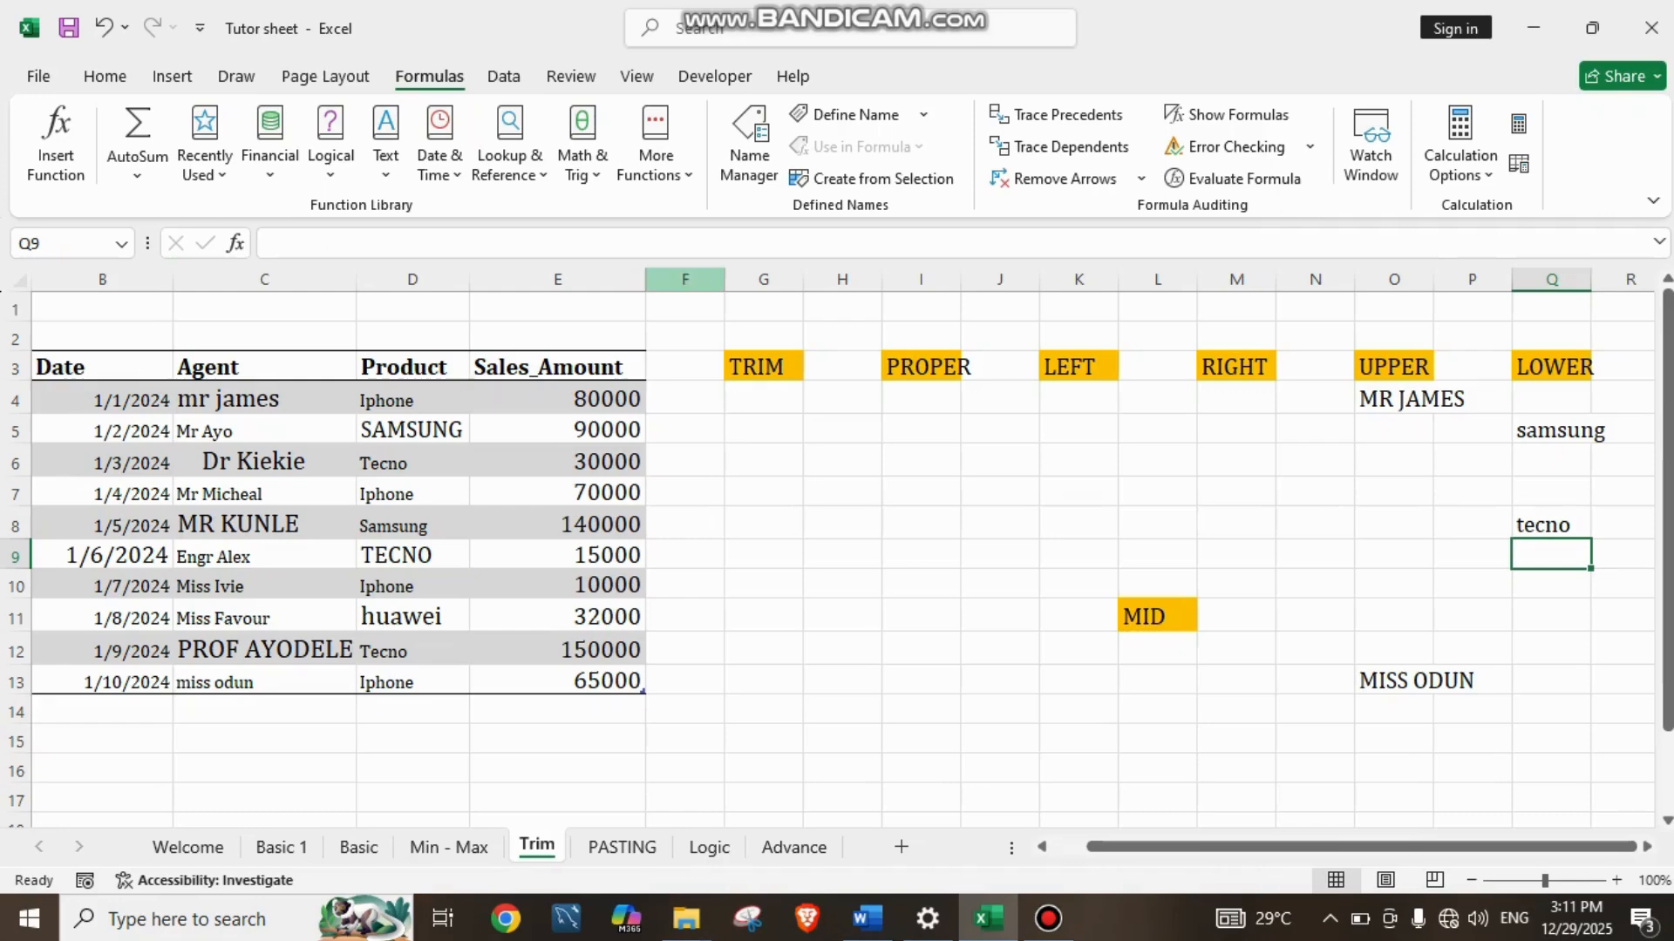
# Step: Insert a blank column directly after Sales_Amount and enter the mixed-case text "fAVOur" in cell F6
pyautogui.click(686, 280)
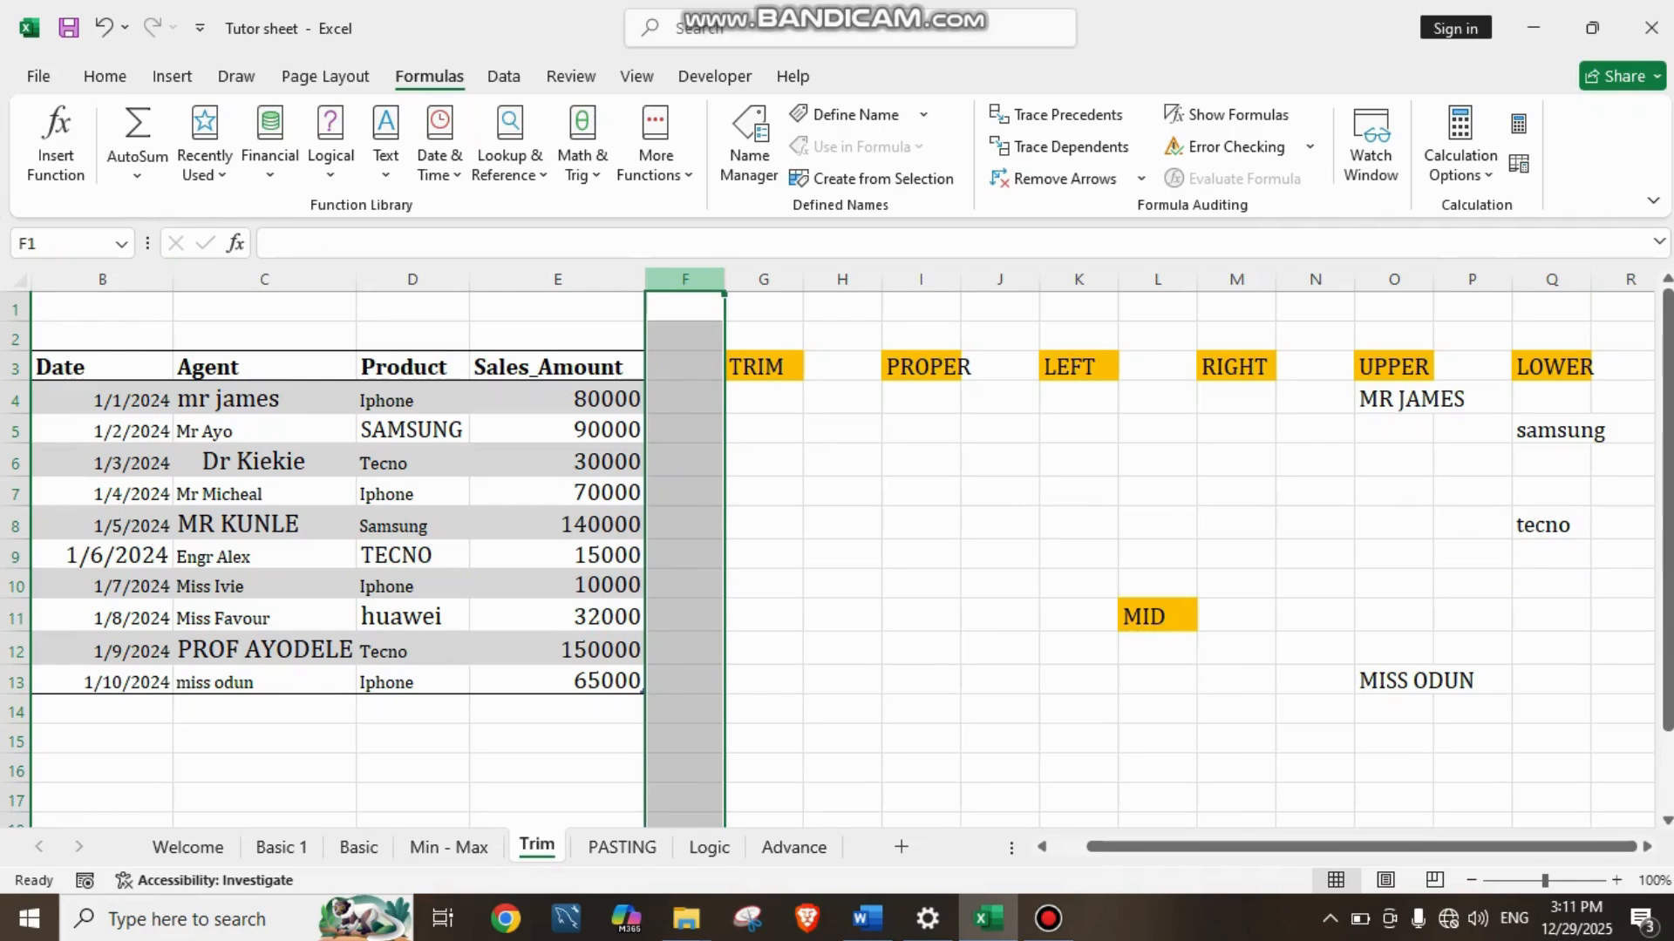
pyautogui.hotkey('ctrl', 'shift', '+')
pyautogui.click(733, 460)
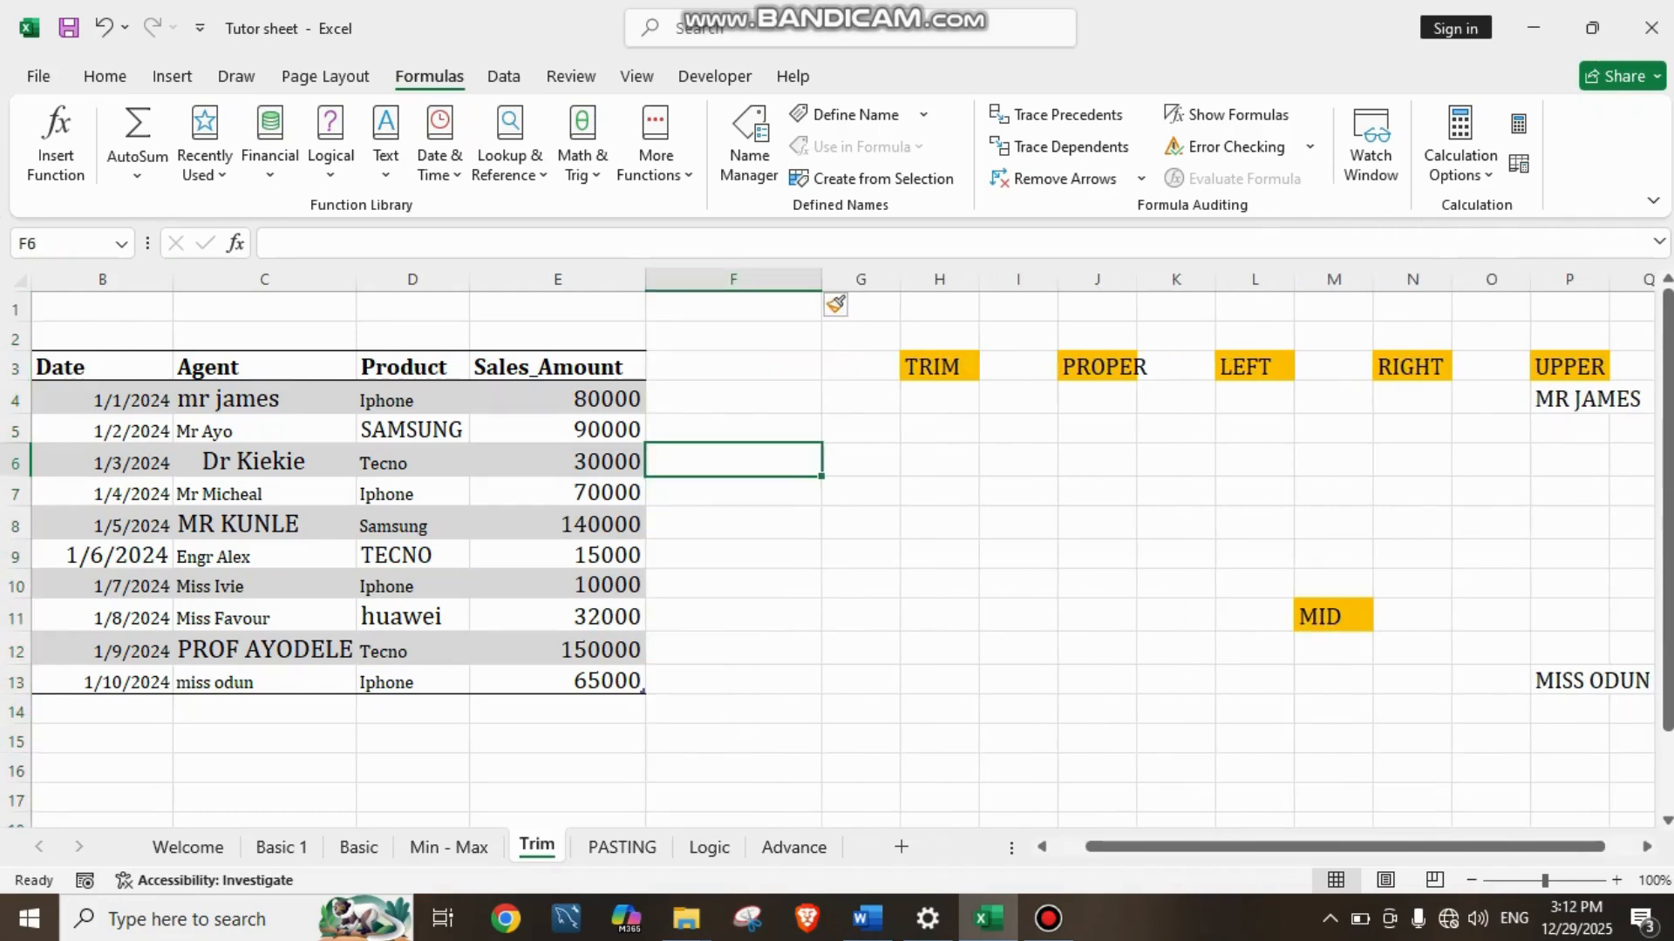
pyautogui.doubleClick(733, 460)
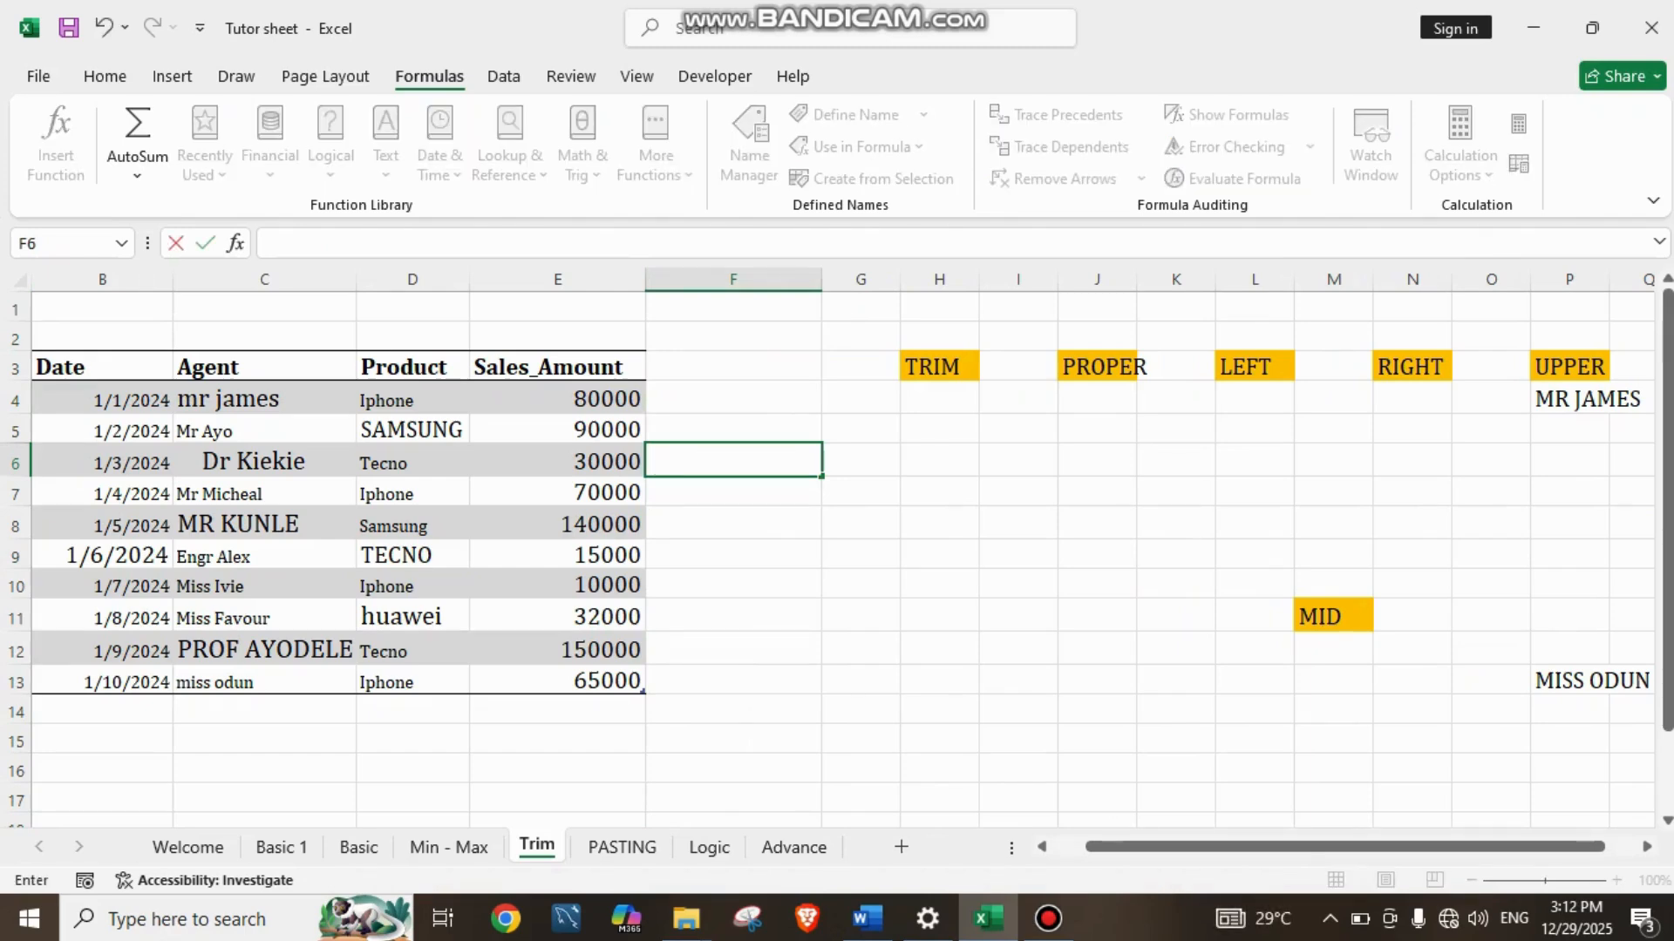
pyautogui.write('F')
pyautogui.press('BackSpace')
pyautogui.write('fAVOur')
pyautogui.click(733, 523)
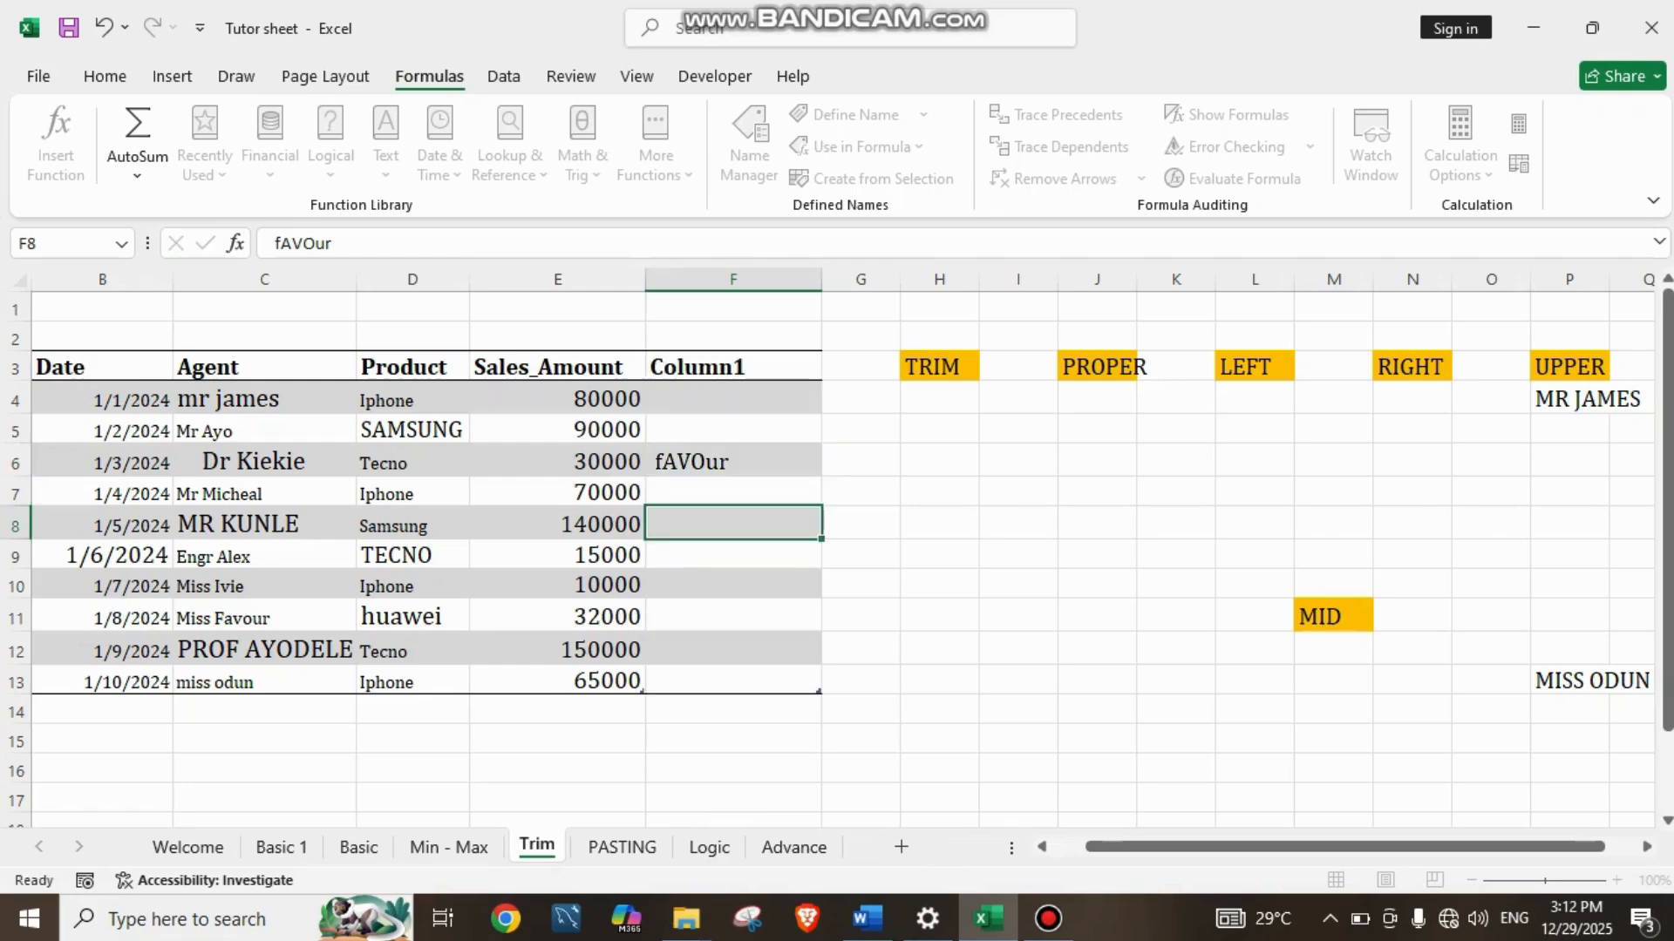
pyautogui.click(733, 461)
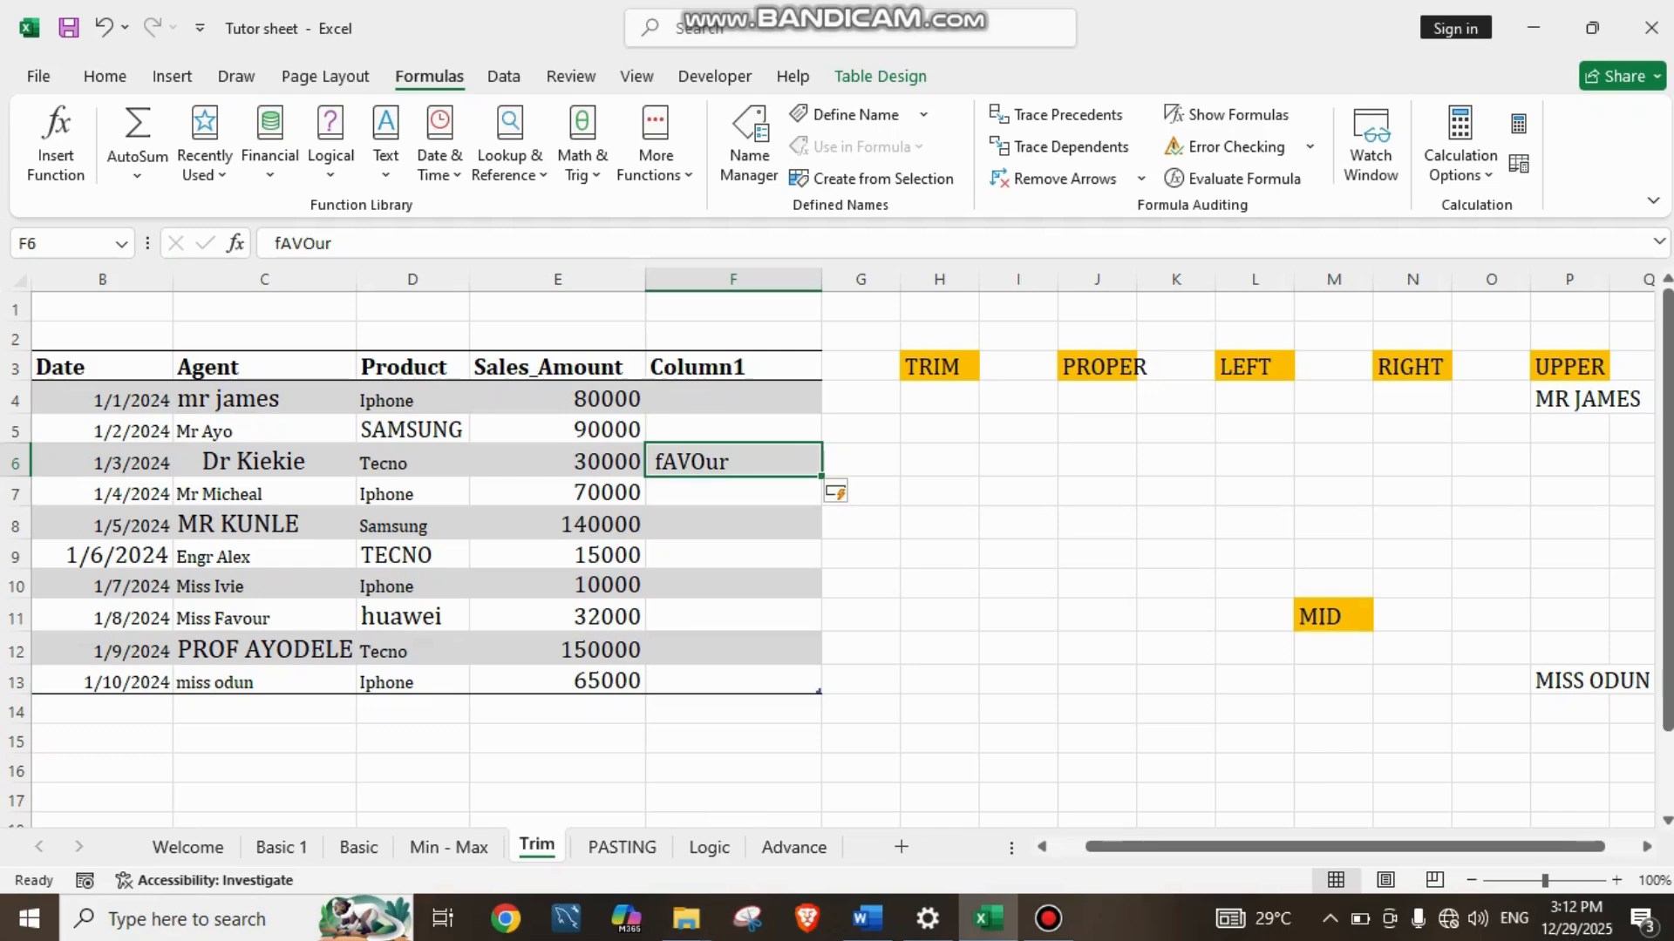
# Step: Enter a PROPER formula in cell J6 that converts the mixed-case text in F6 to proper case
pyautogui.click(1096, 461)
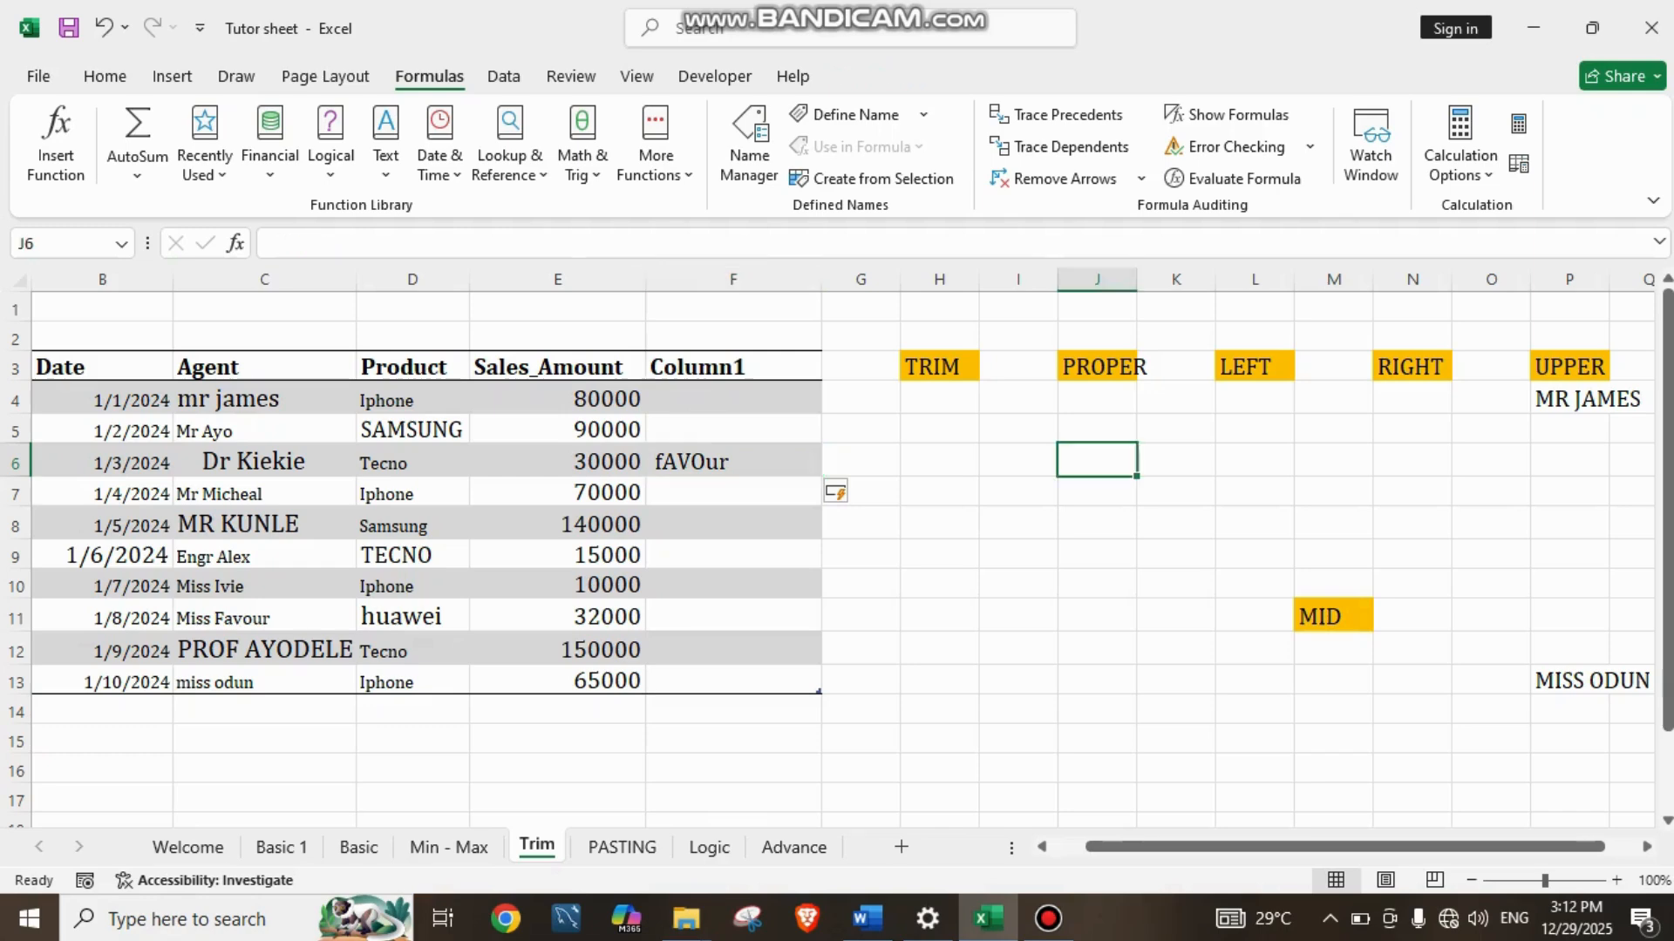
pyautogui.write('=')
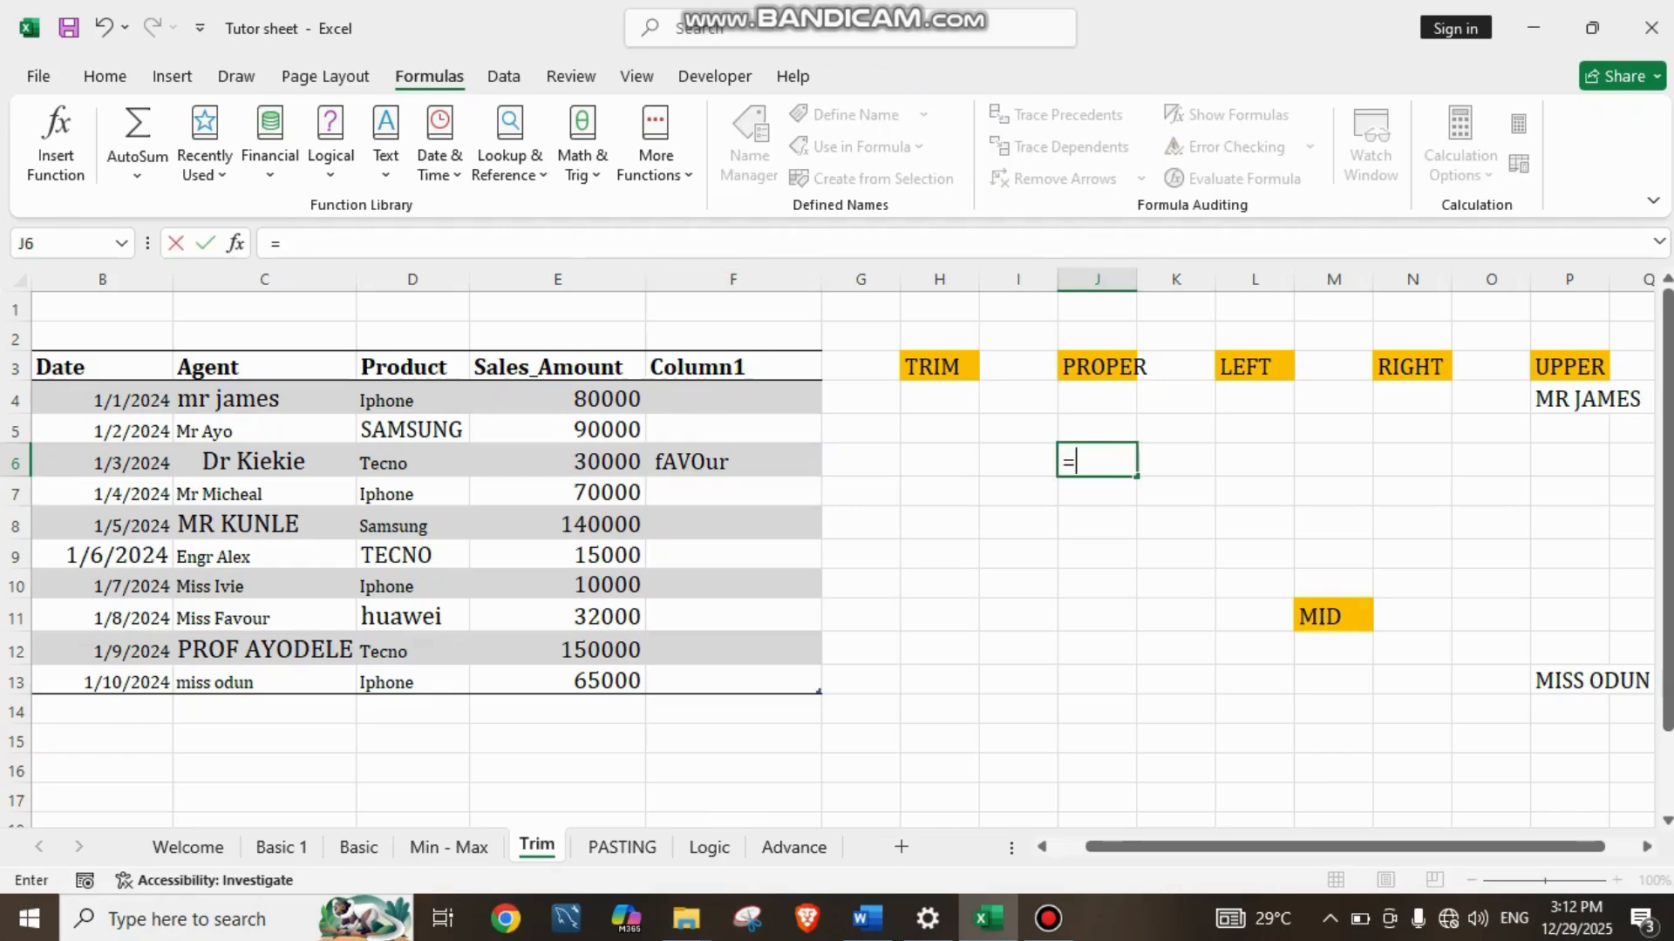
pyautogui.write('PROPER')
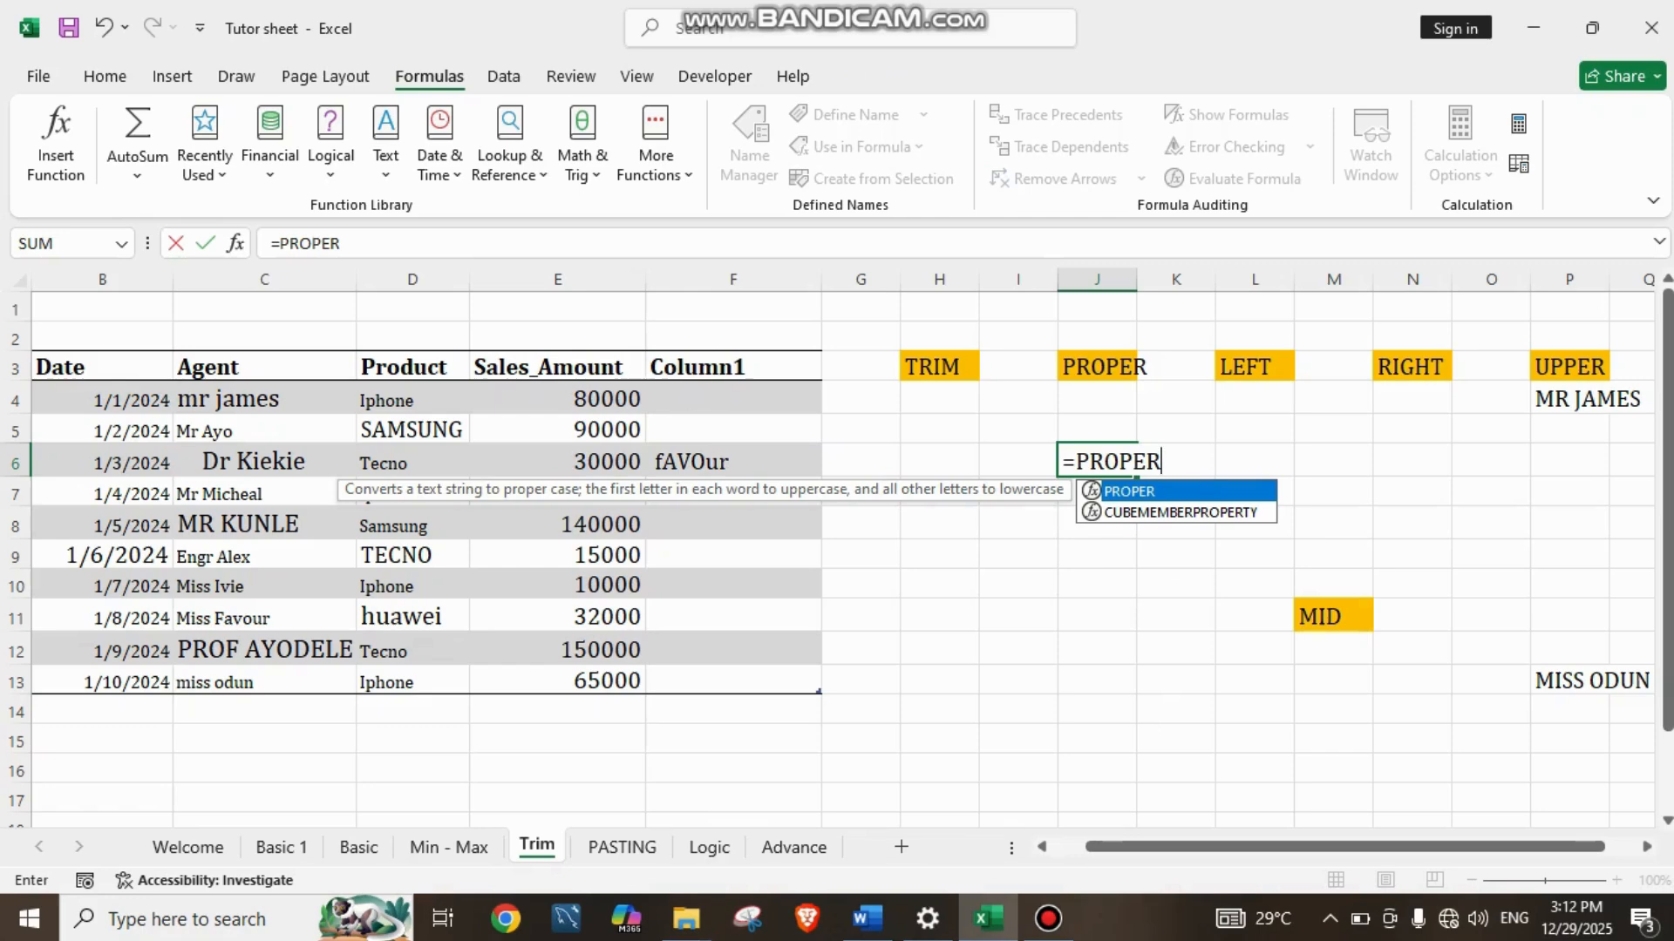
pyautogui.write('(')
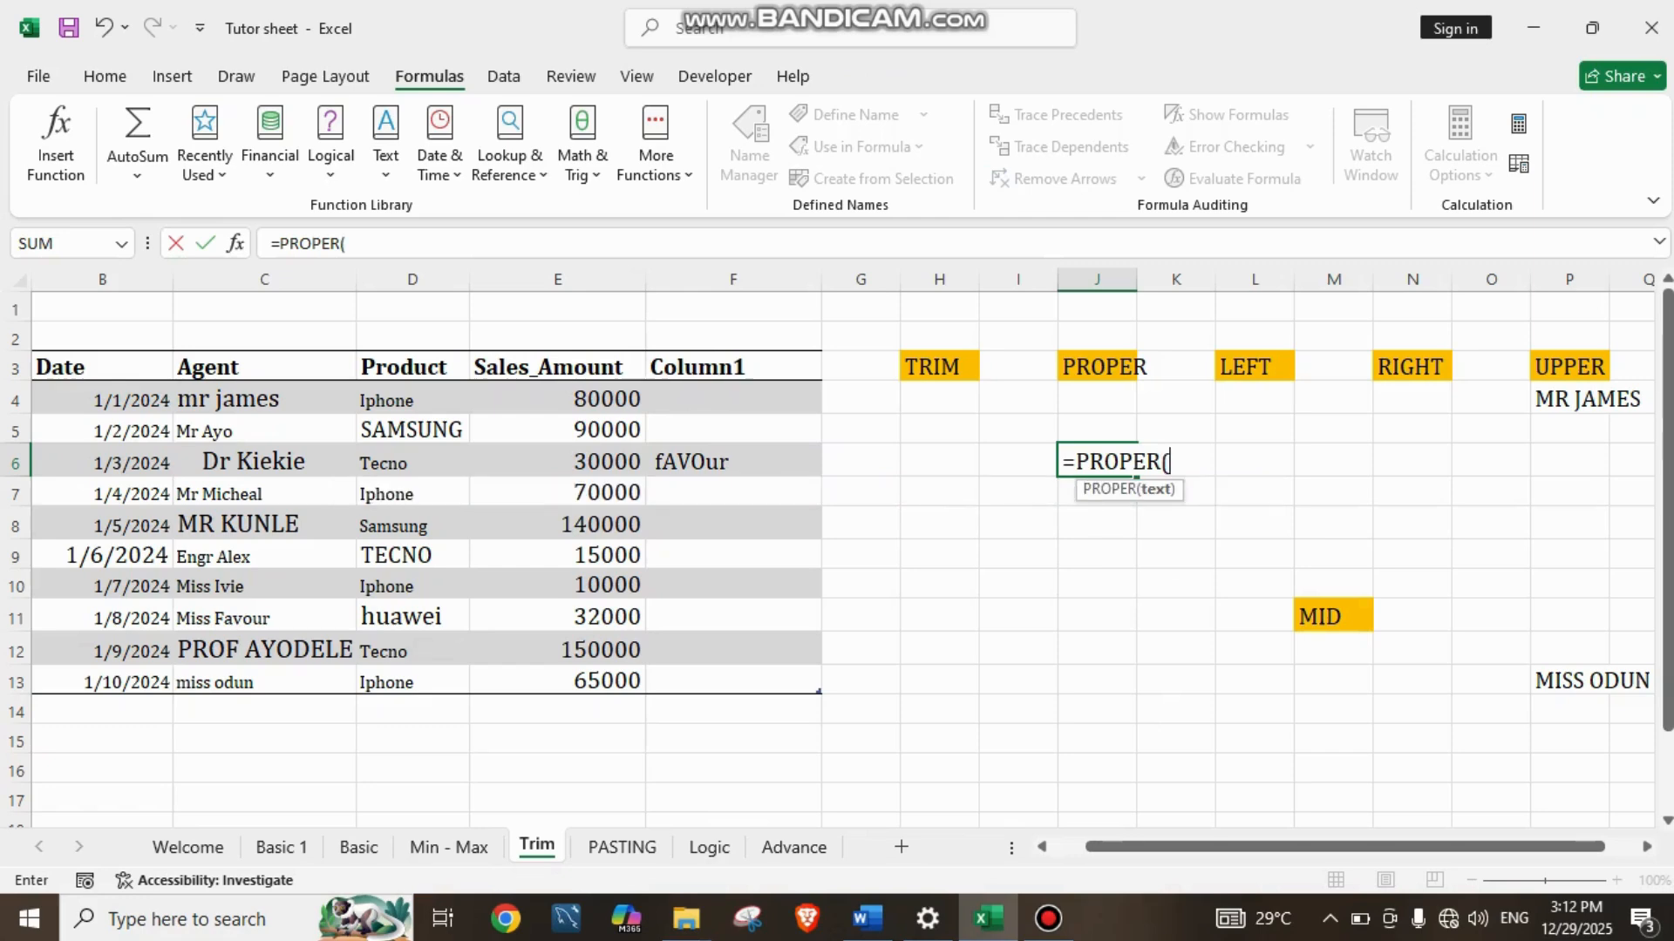
pyautogui.click(732, 461)
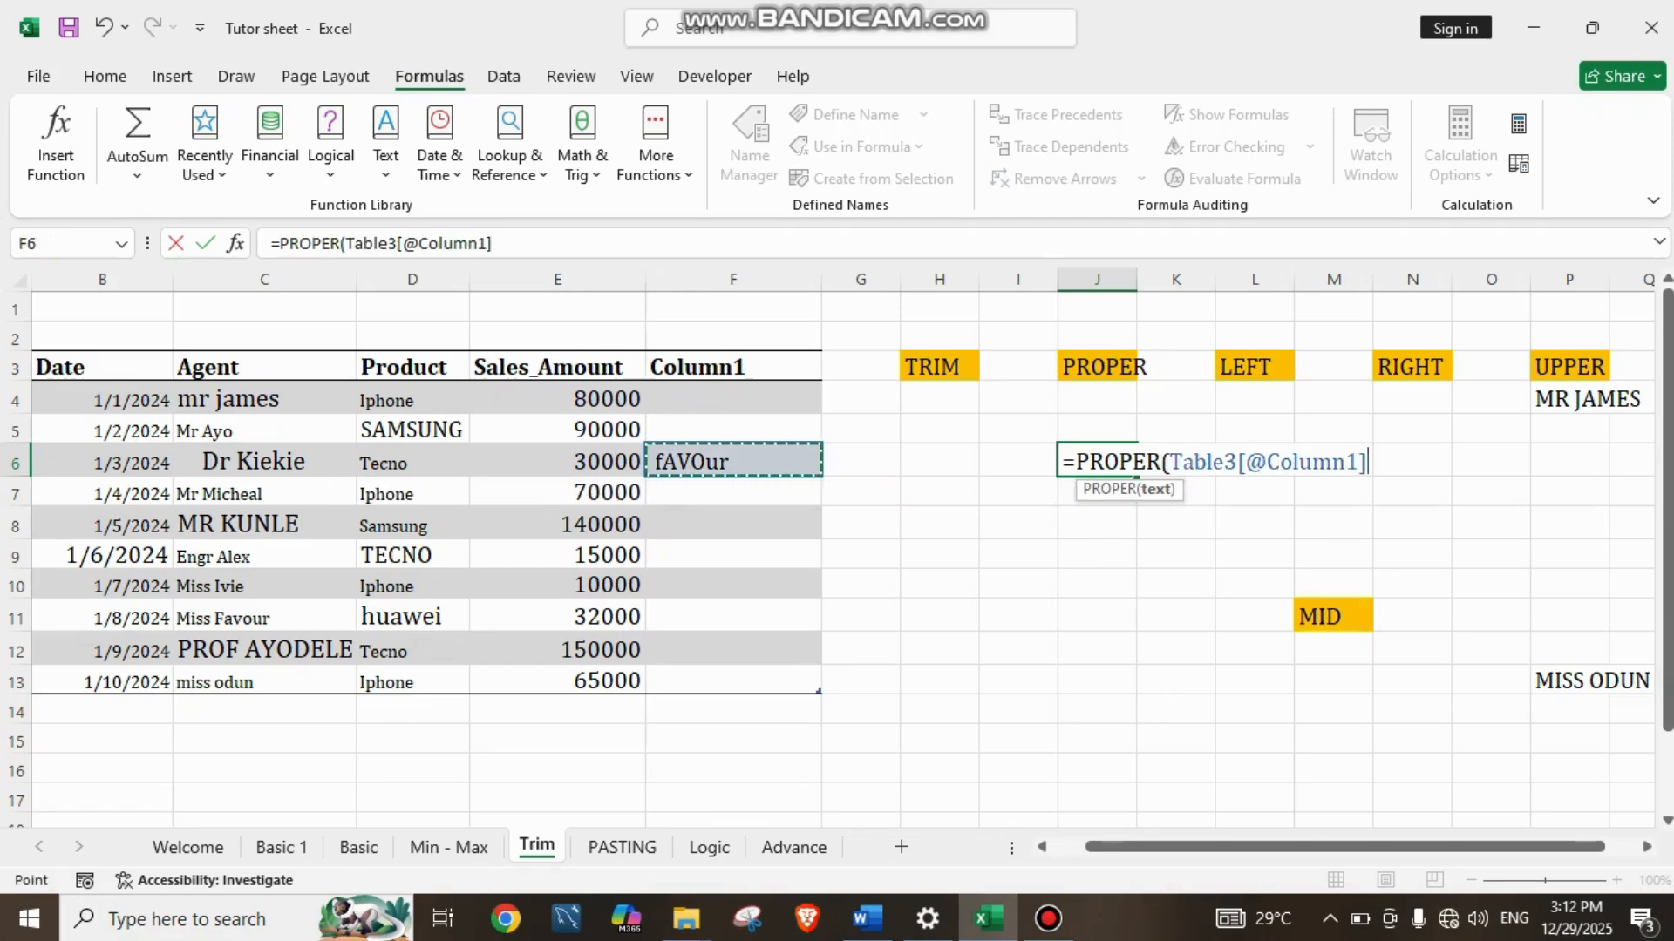
pyautogui.write(')')
pyautogui.press('Return')
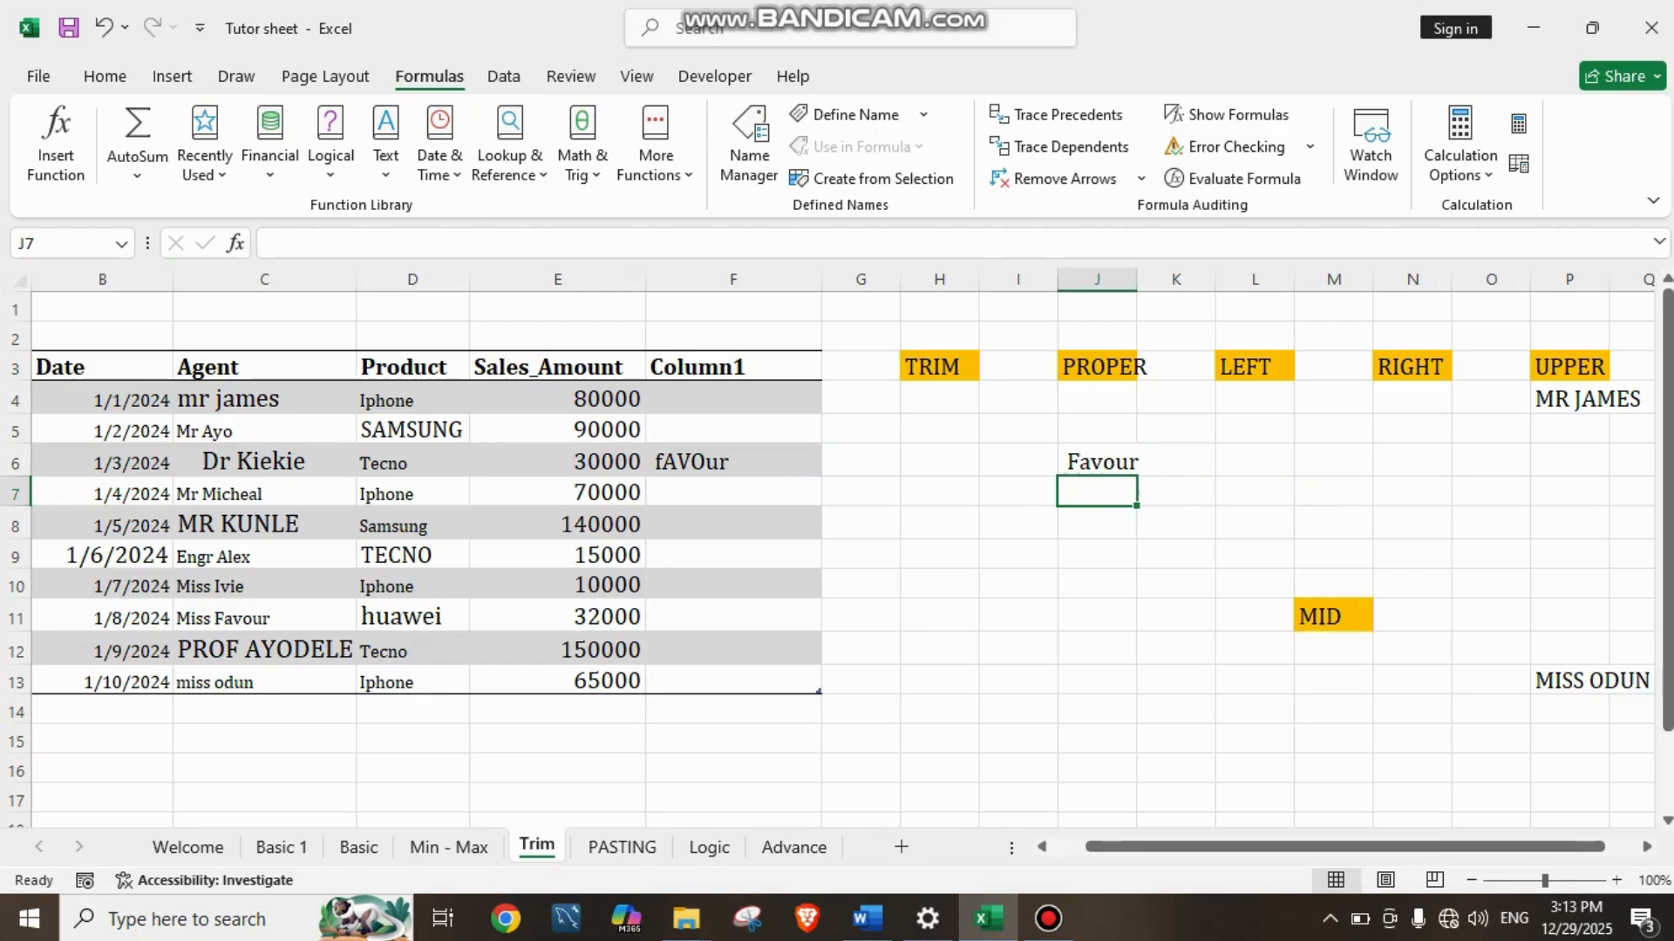
# Step: Enter a PROPER formula in cell J10 that converts the Product entry in D11 to proper case
pyautogui.click(1097, 584)
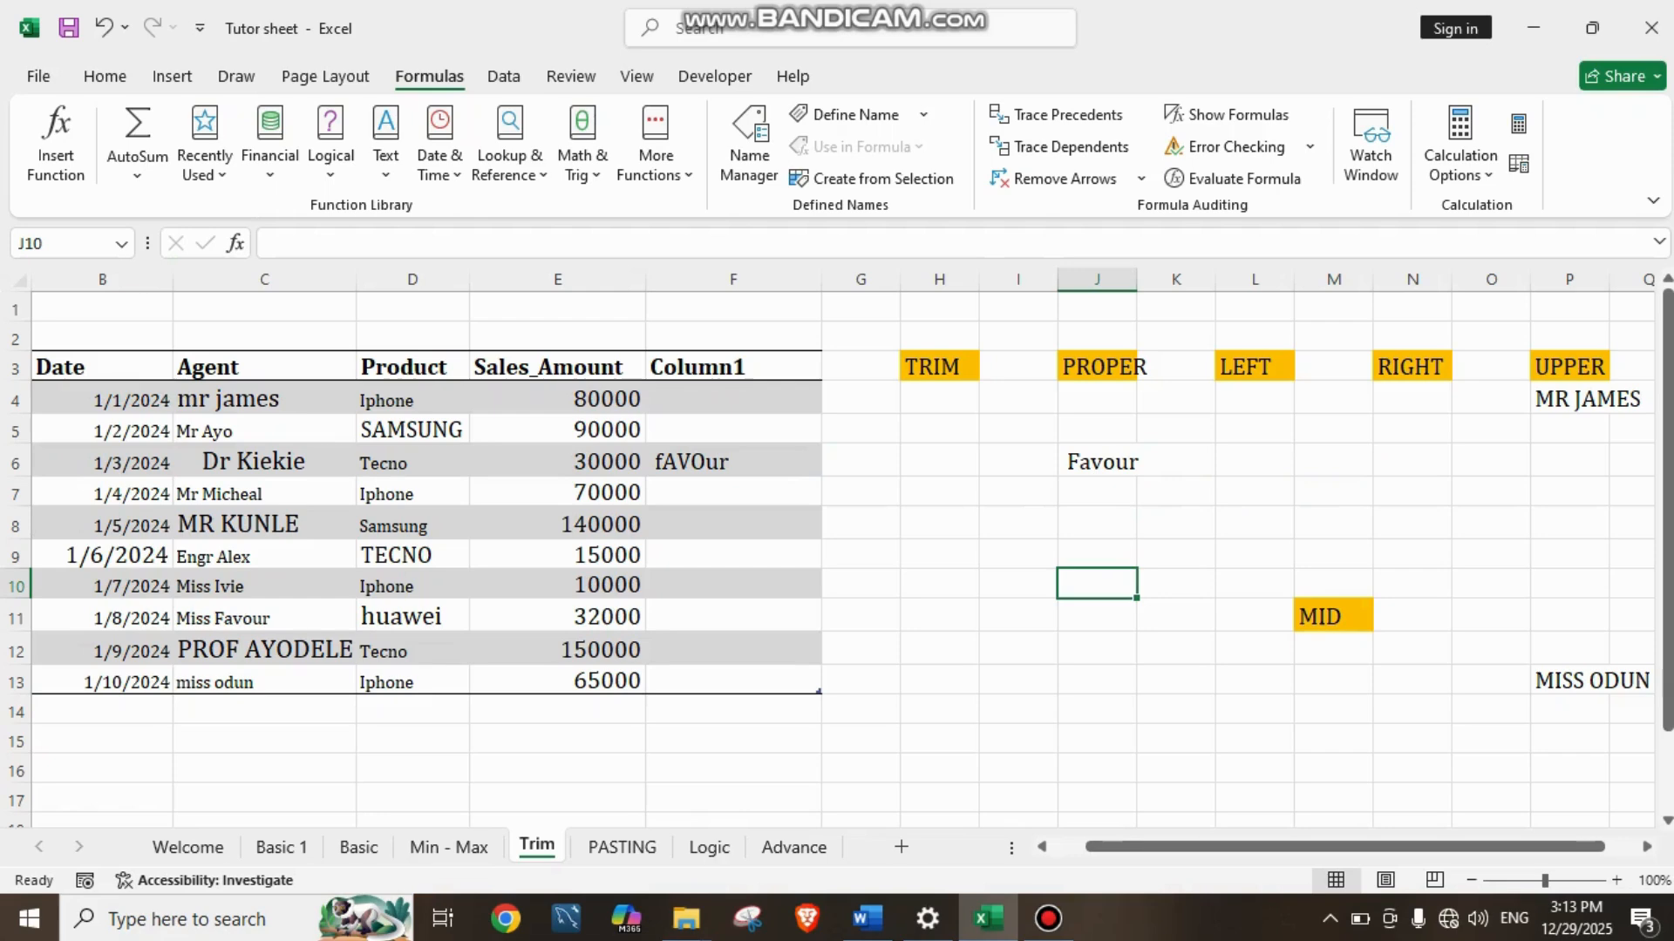
pyautogui.write('=PRO')
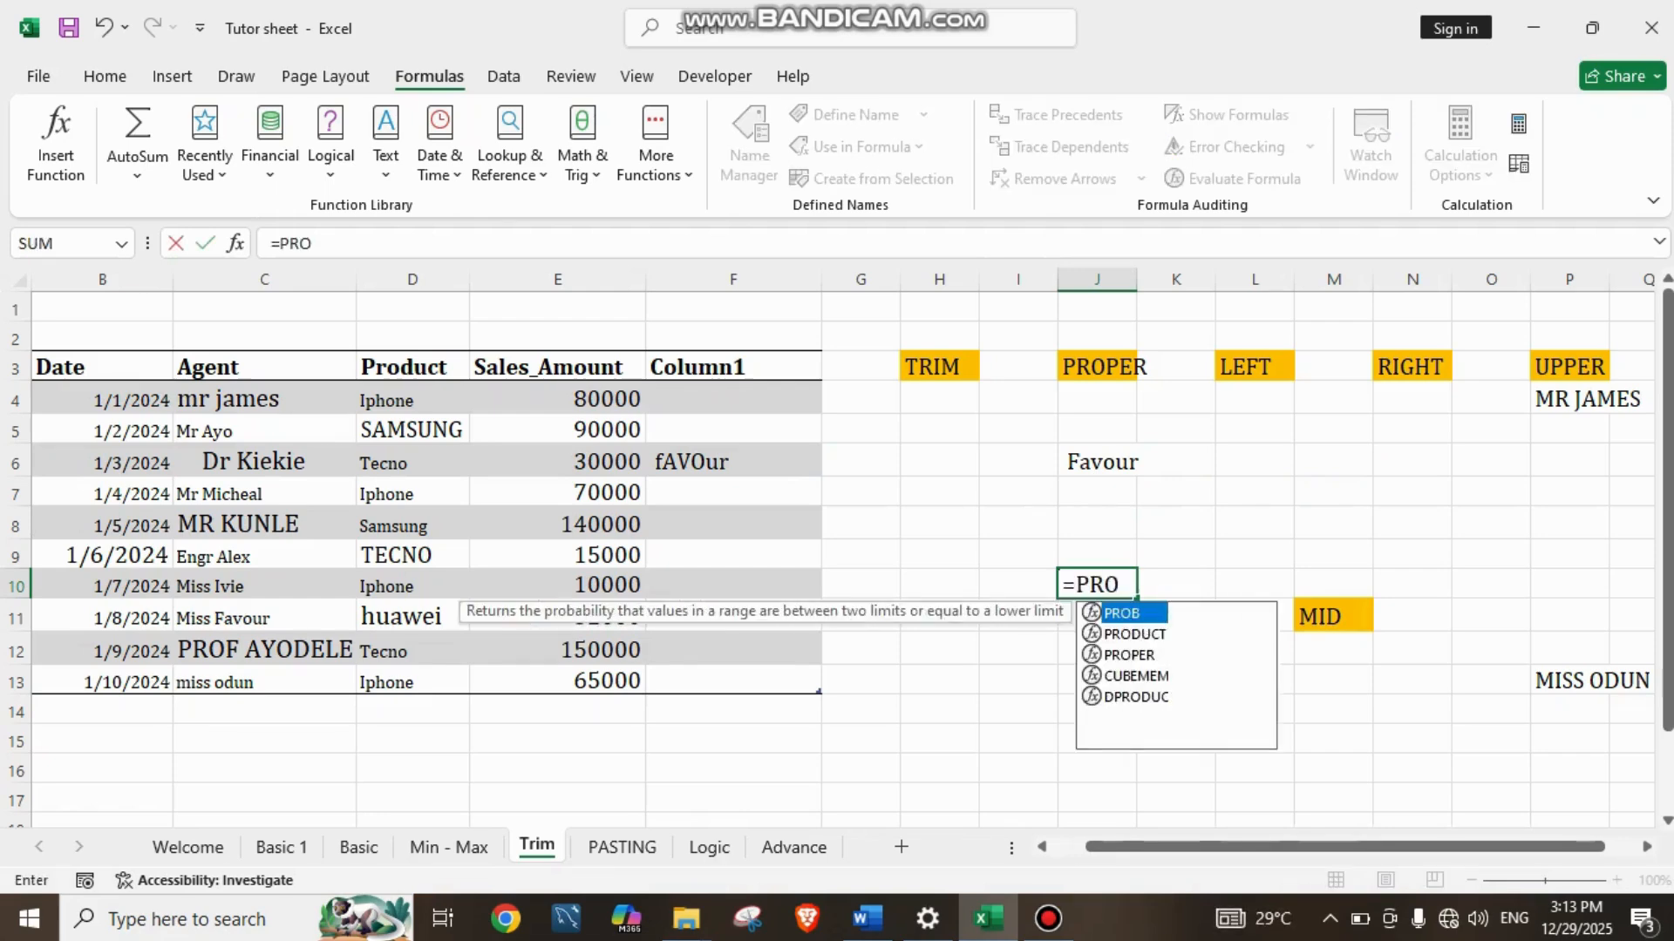
pyautogui.write('PER(')
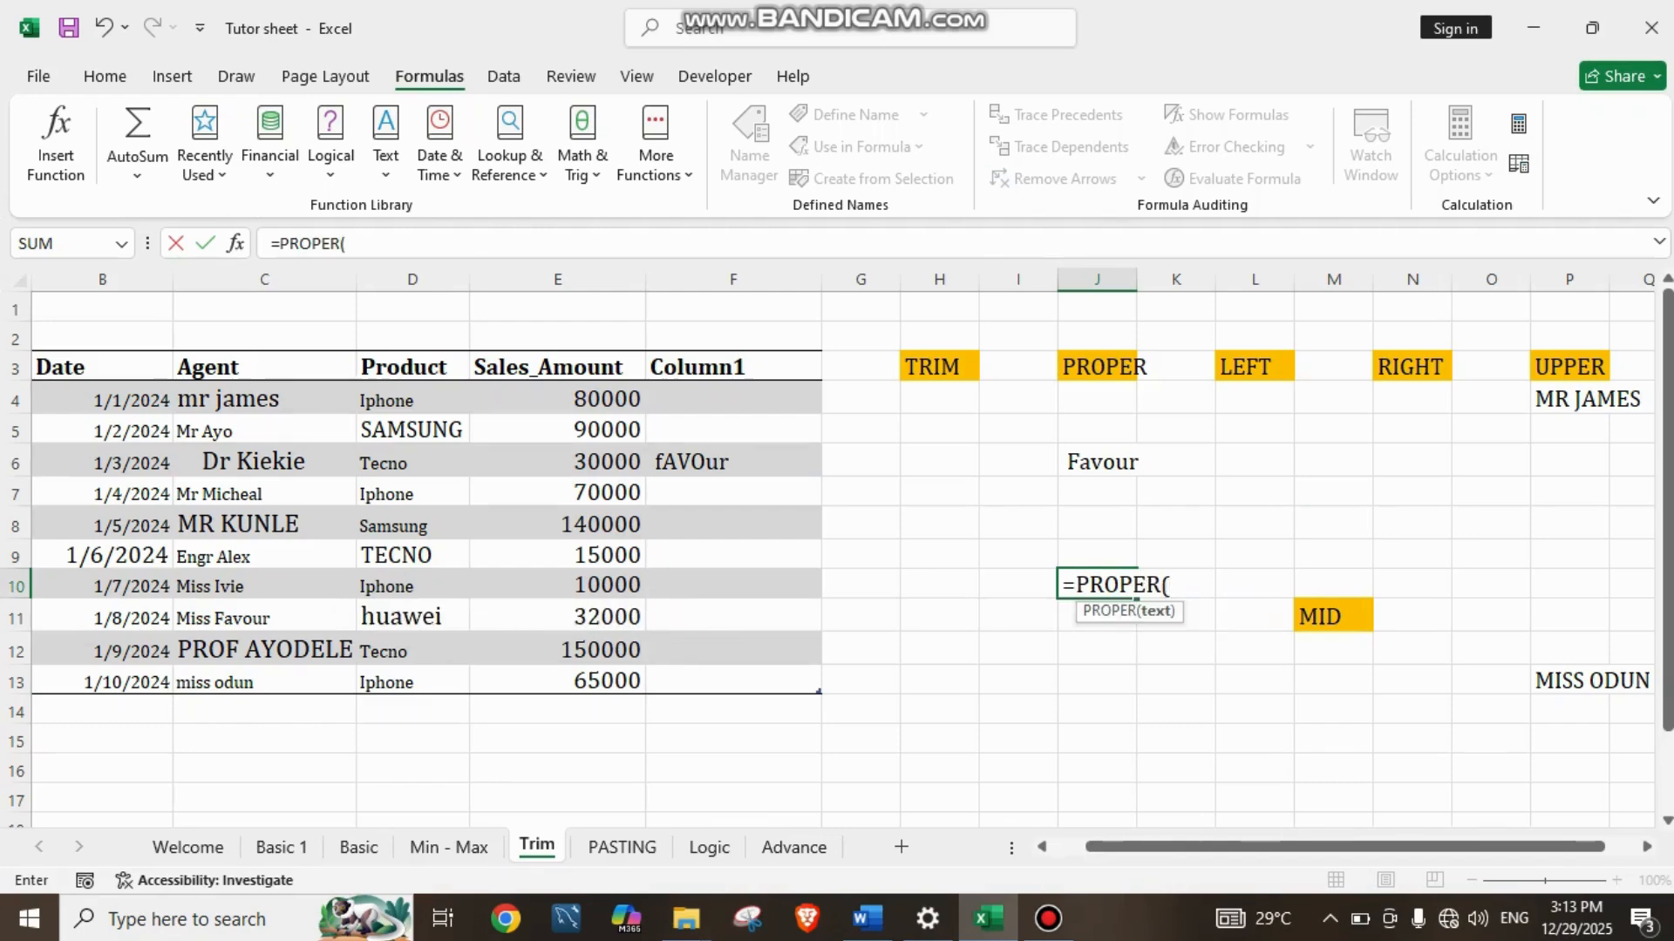
pyautogui.click(412, 616)
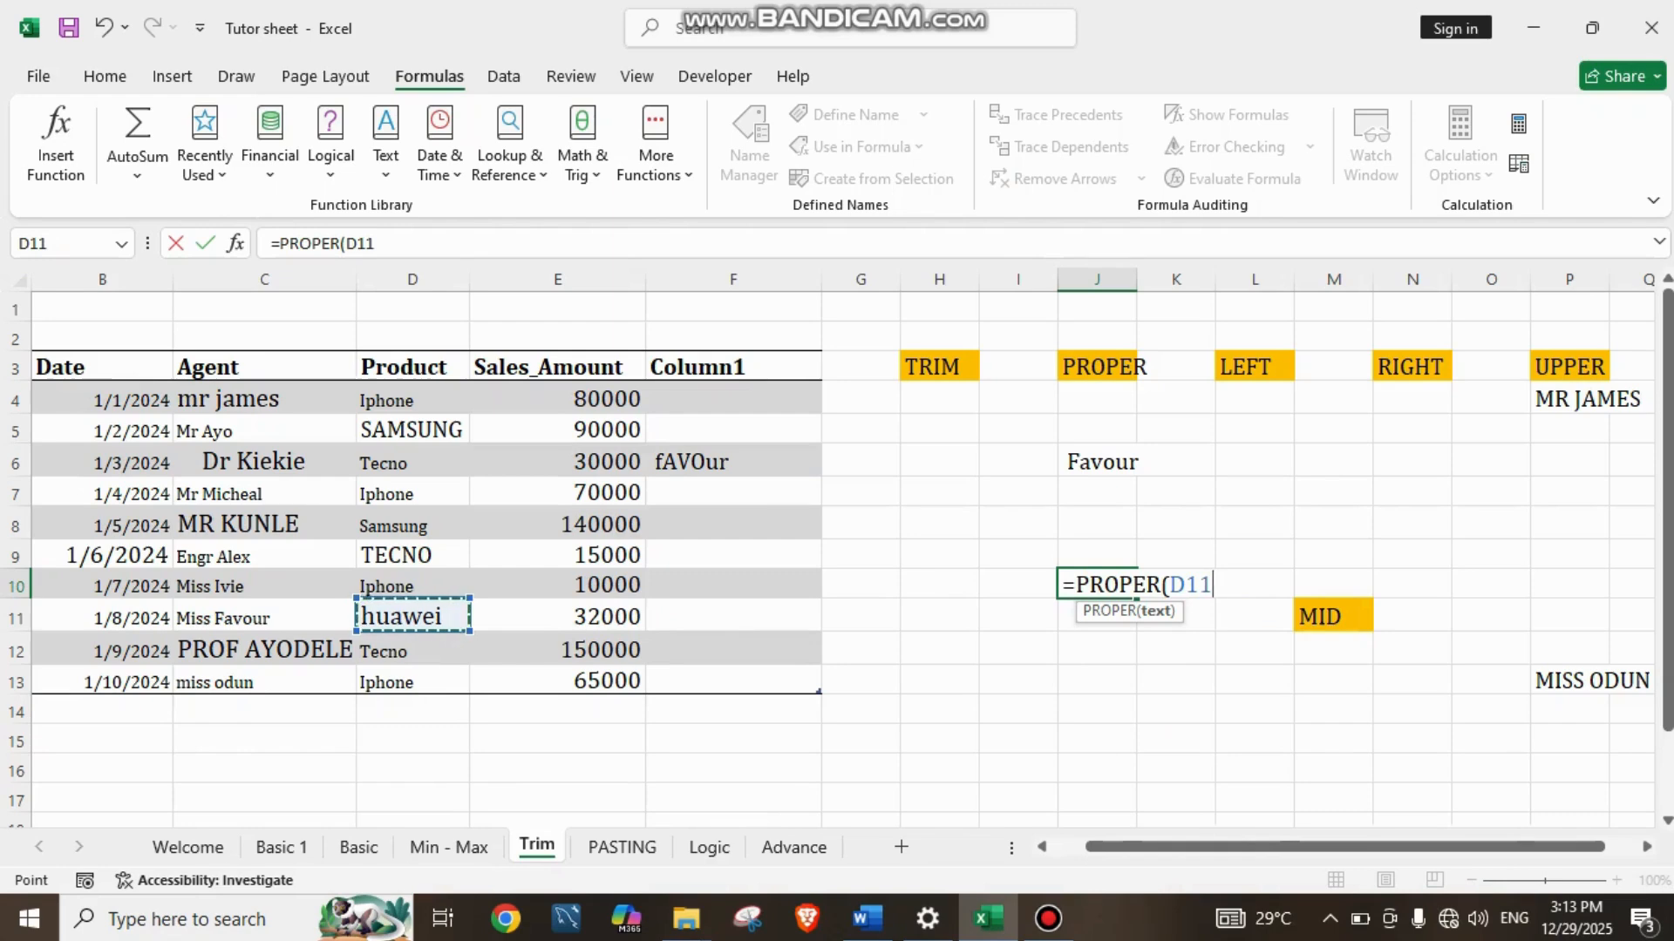
pyautogui.press('Return')
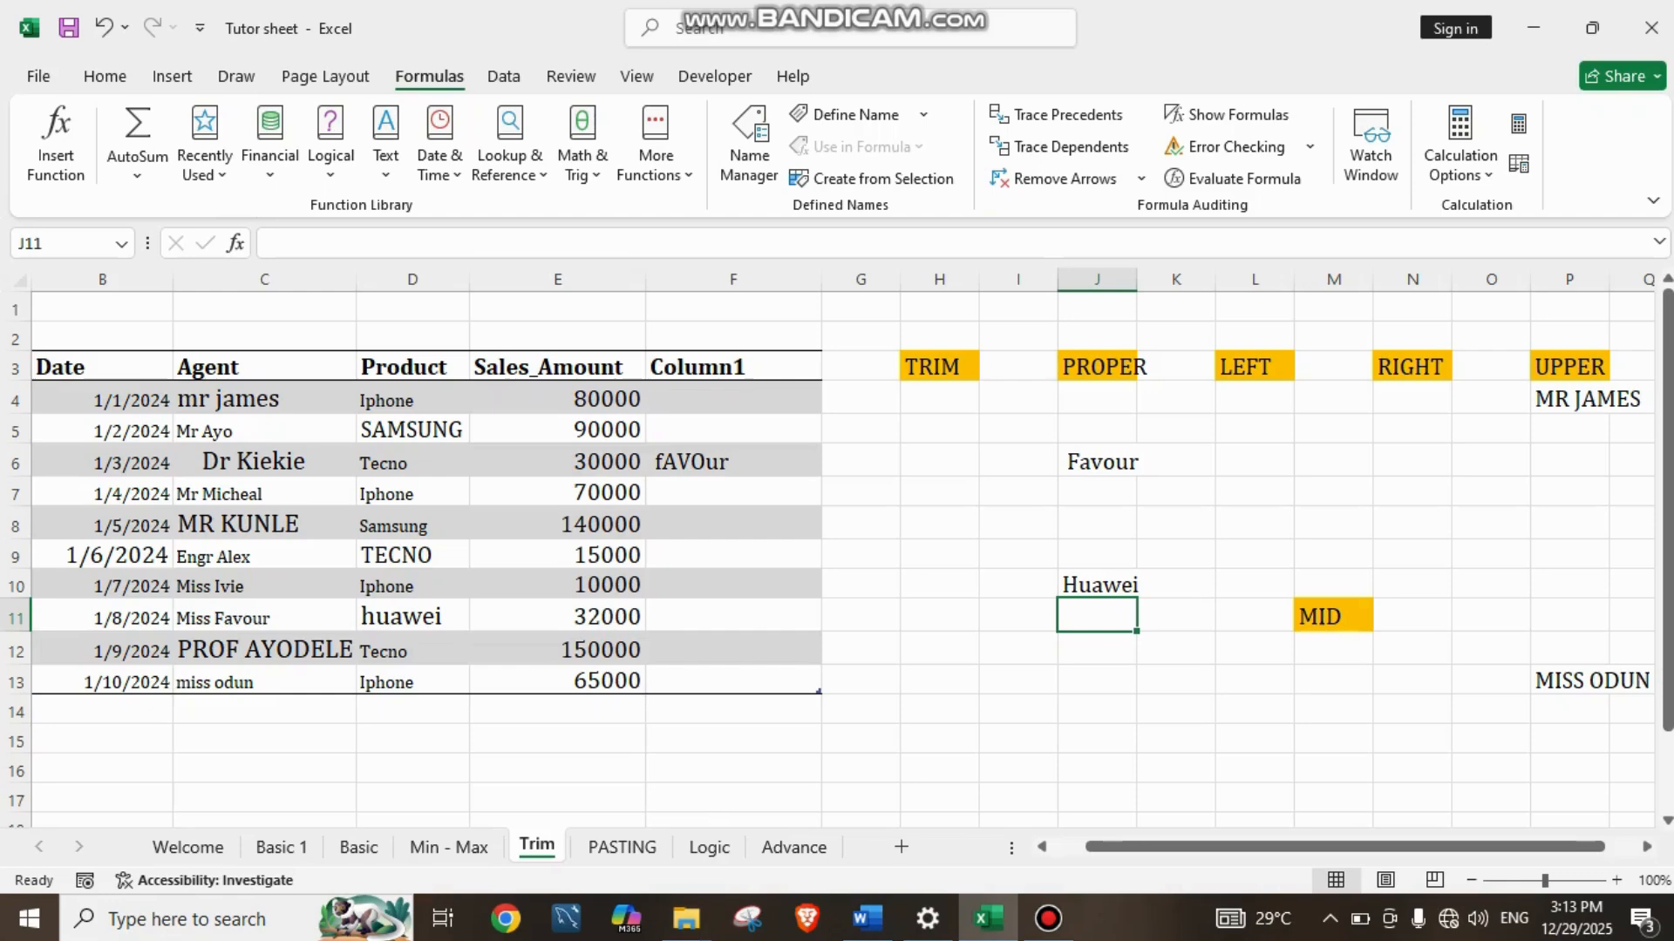
# Step: Enter a PROPER formula in cell J4 that converts the Agent entry in C4 to proper case
pyautogui.click(1096, 398)
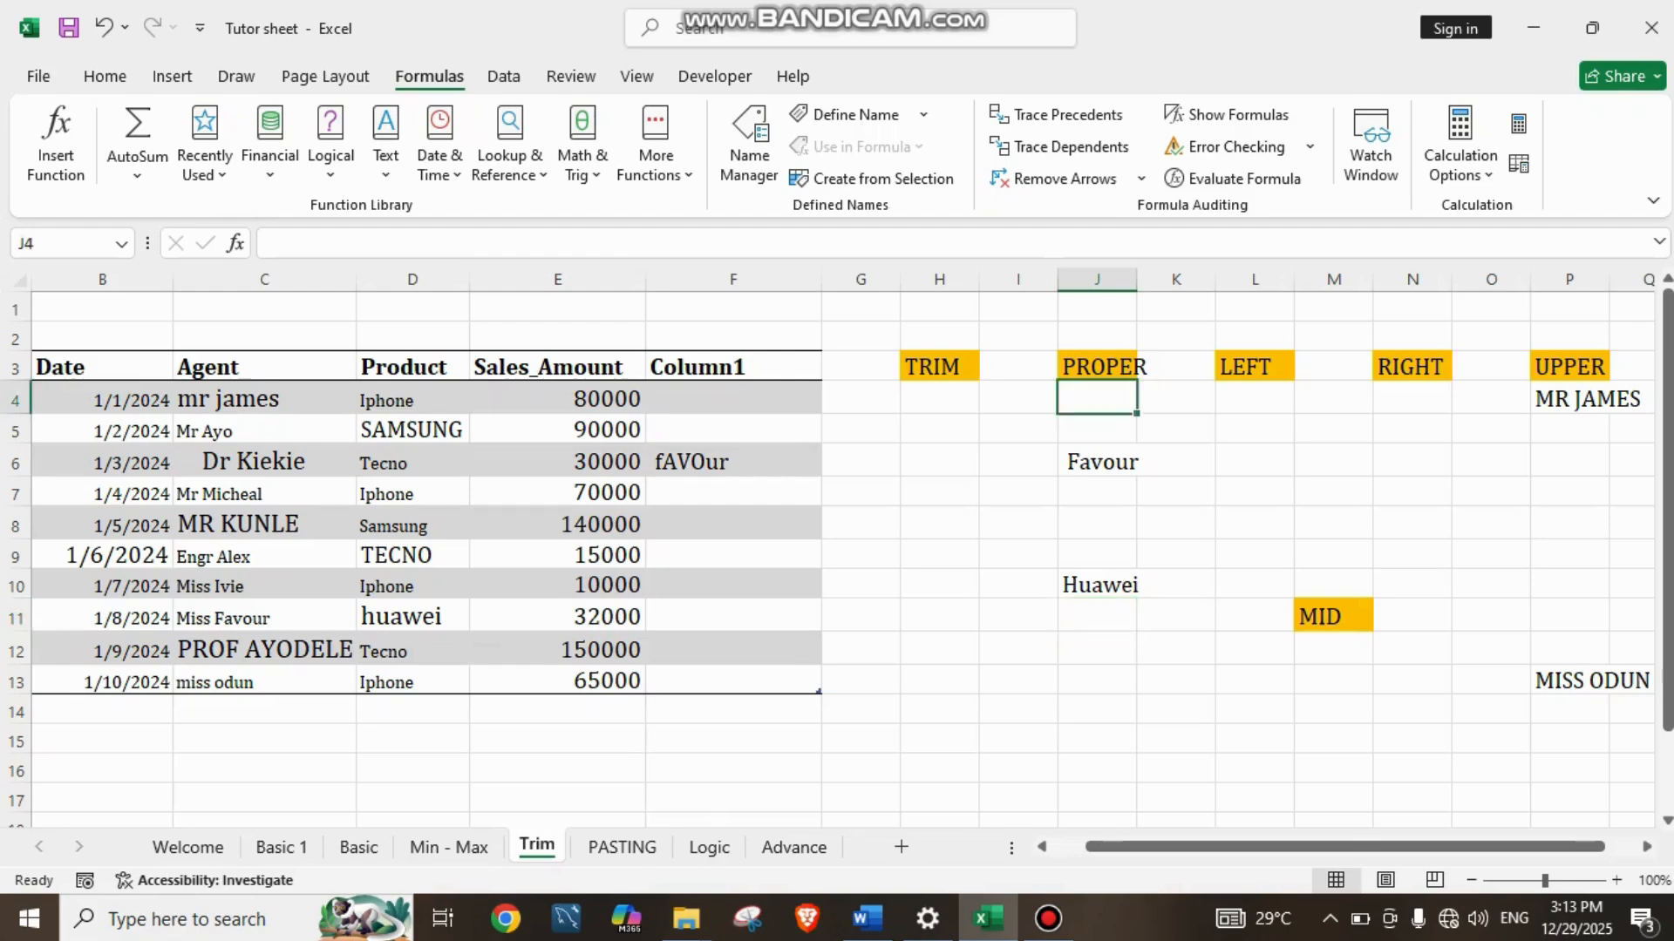
pyautogui.write('=PROPER')
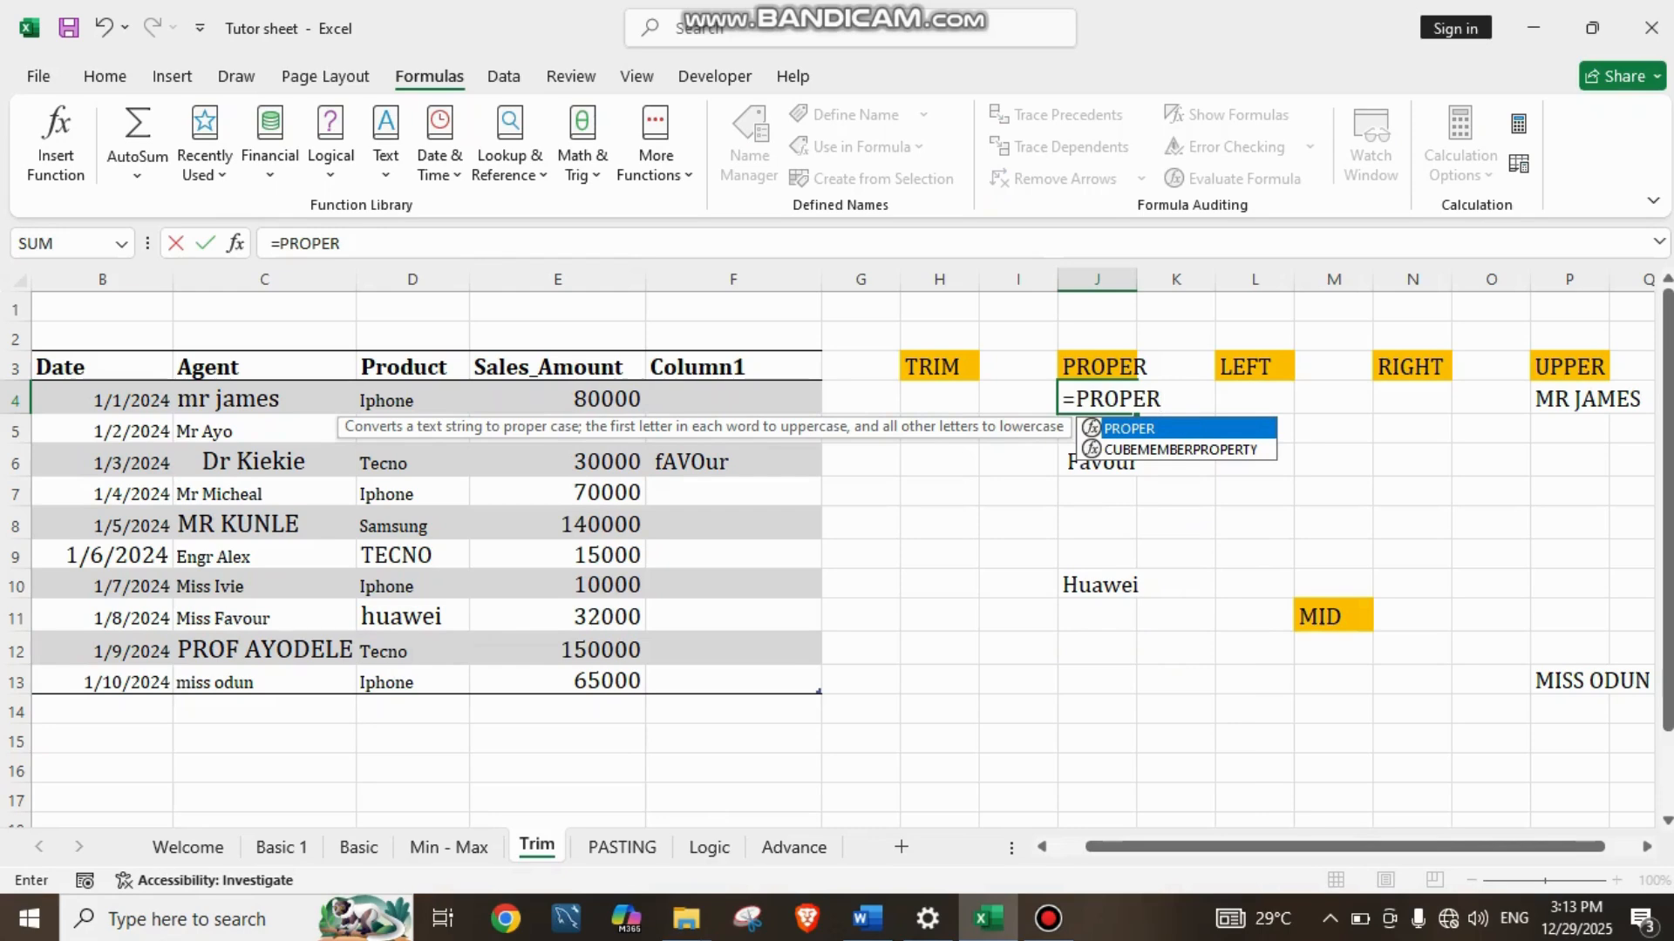
pyautogui.write('(')
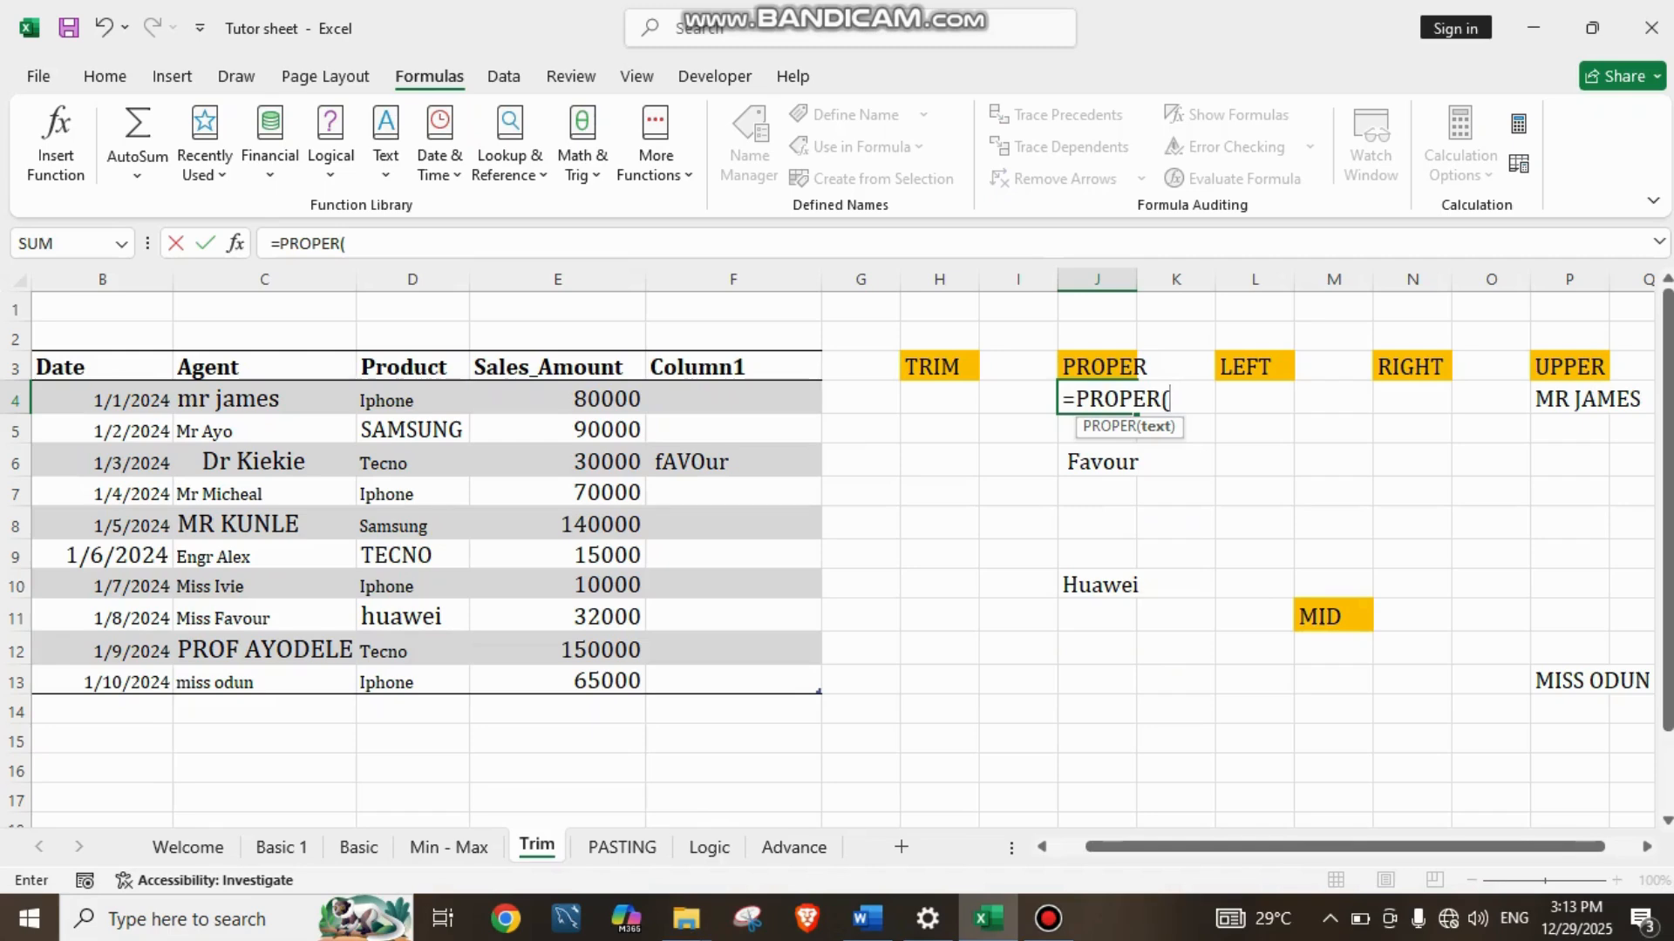
pyautogui.click(264, 399)
pyautogui.write(')')
pyautogui.press('Return')
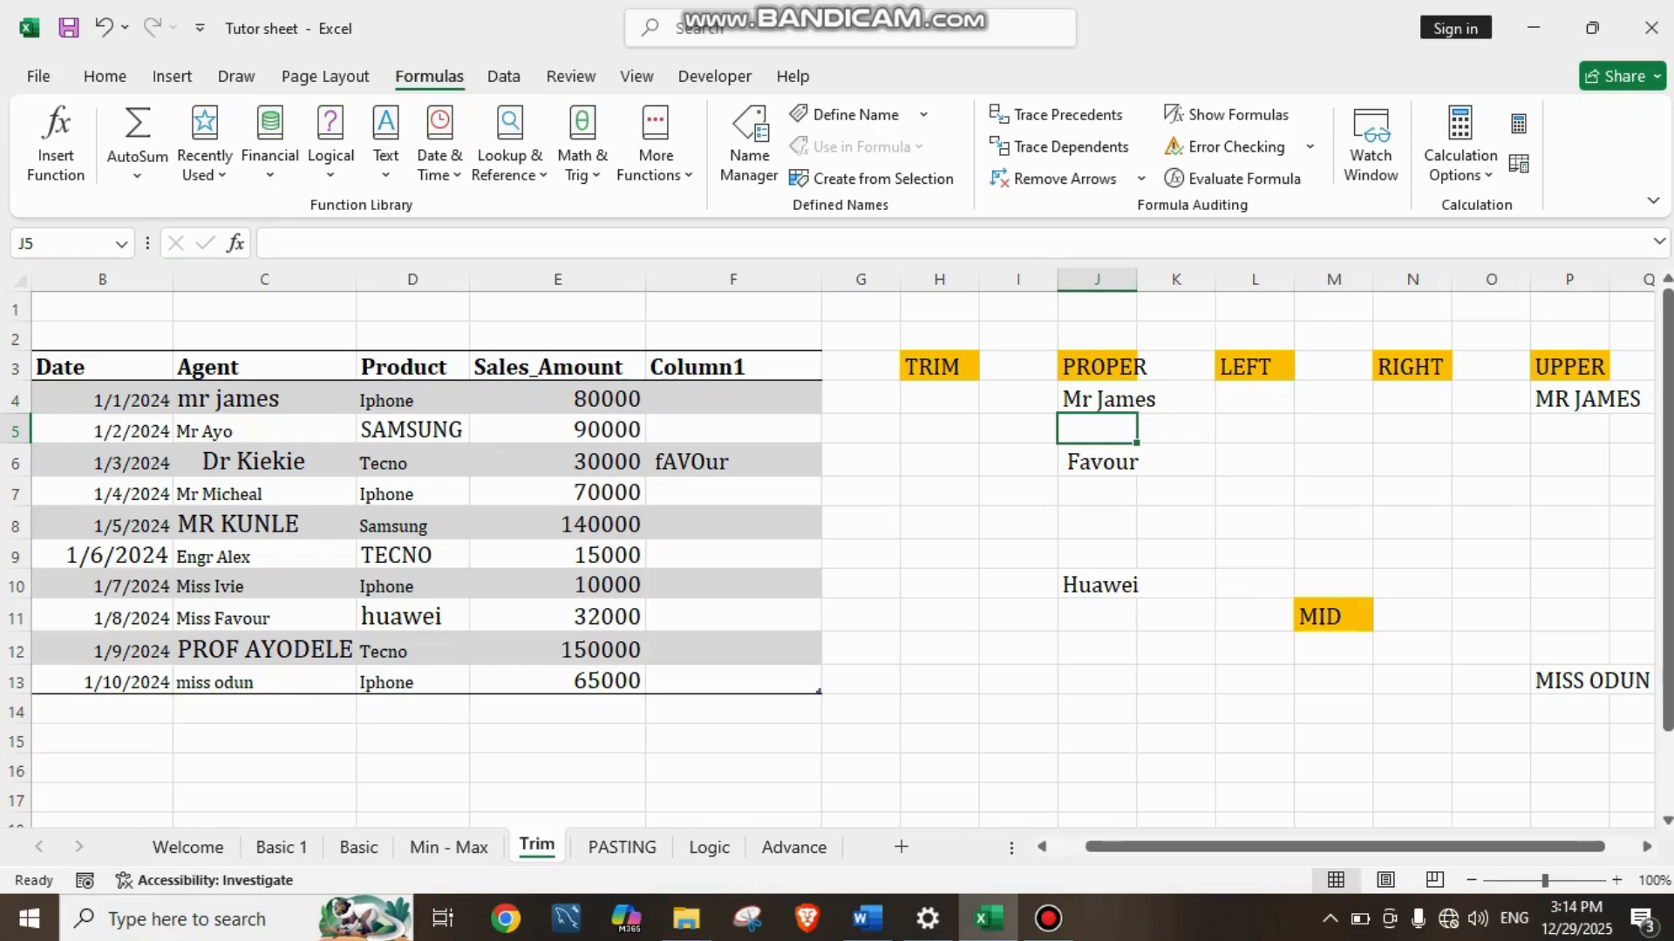
# Step: Enter a TRIM formula in cell H4 that removes the extra spaces from the Agent entry in C6
pyautogui.click(1097, 648)
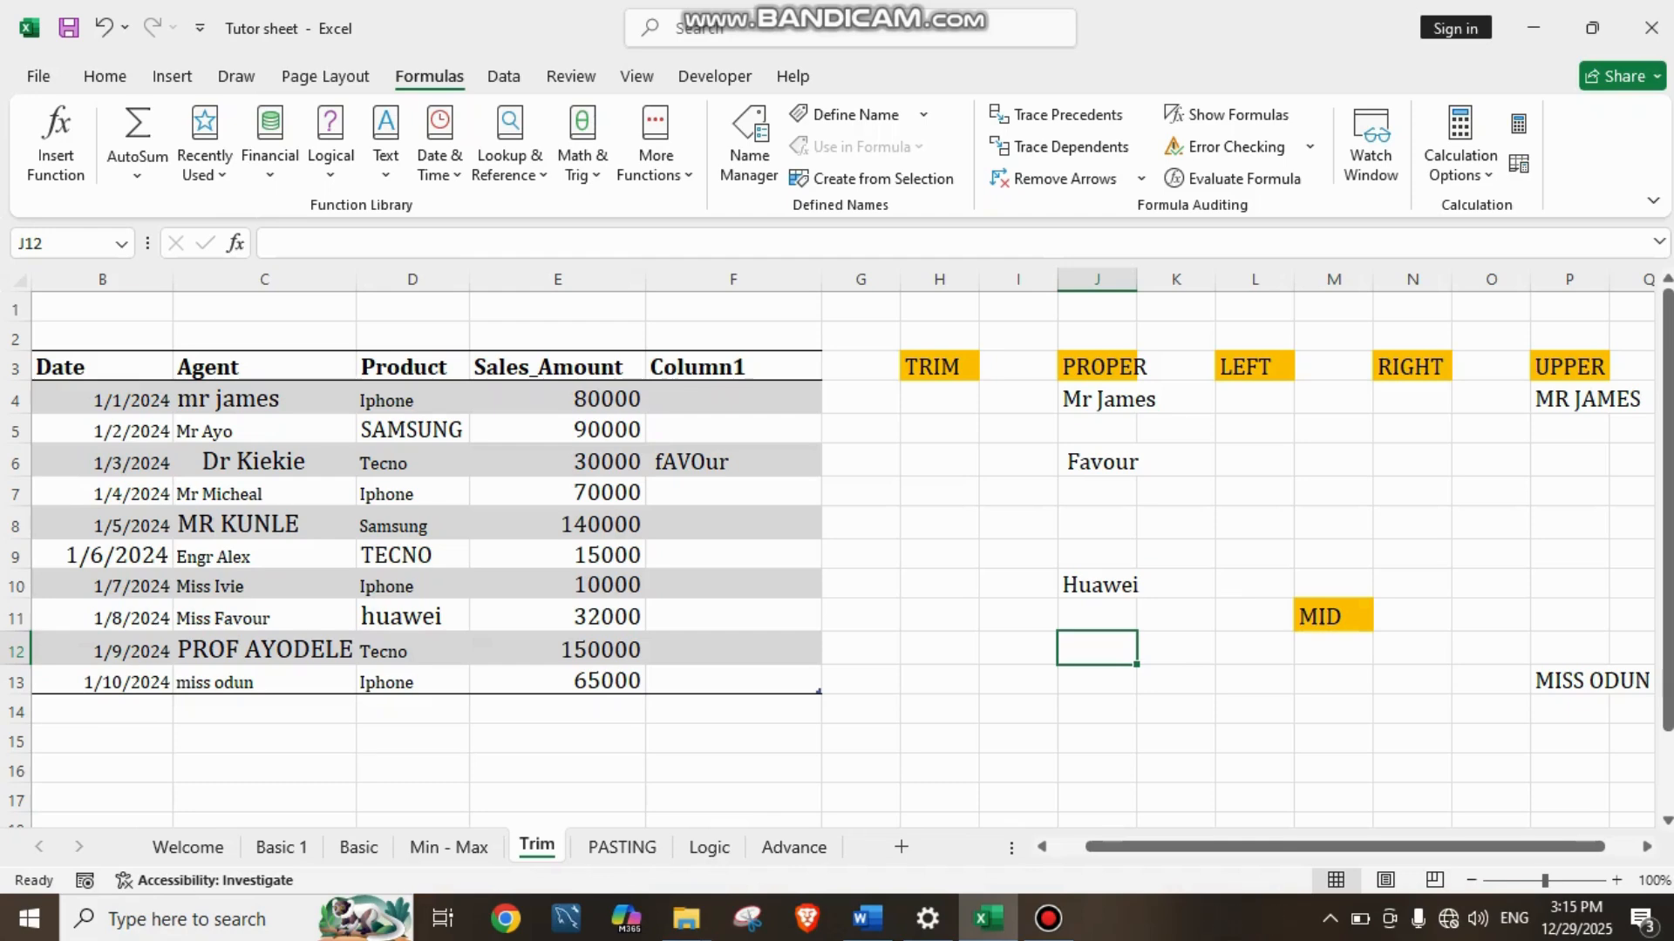
pyautogui.click(940, 398)
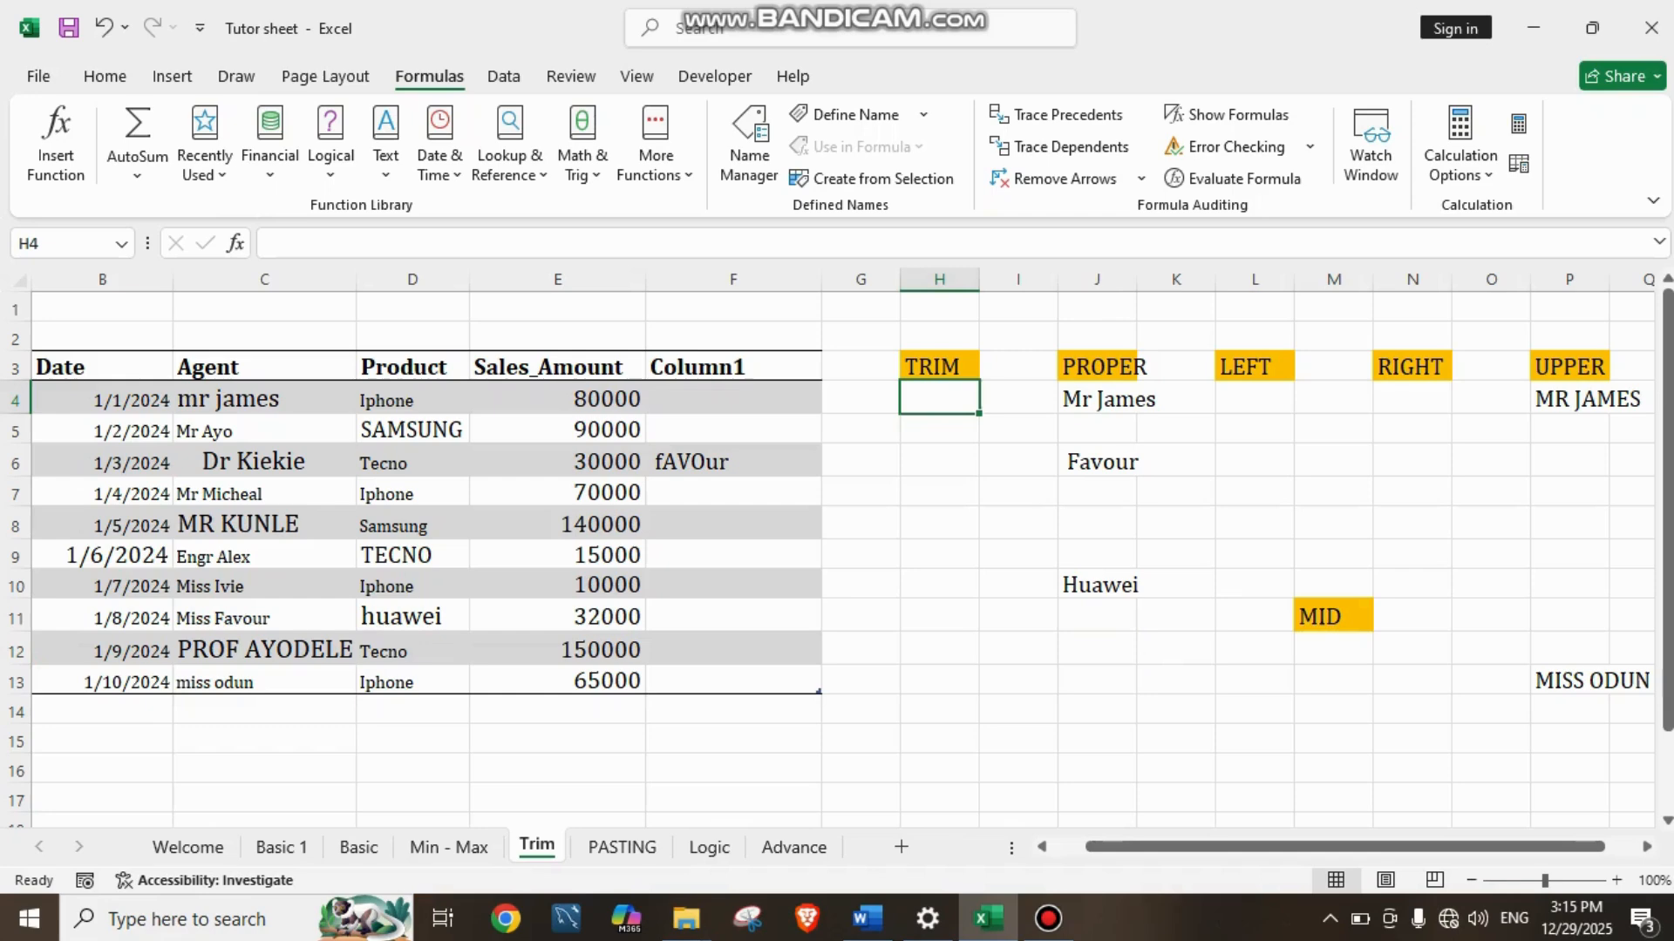
pyautogui.write('=')
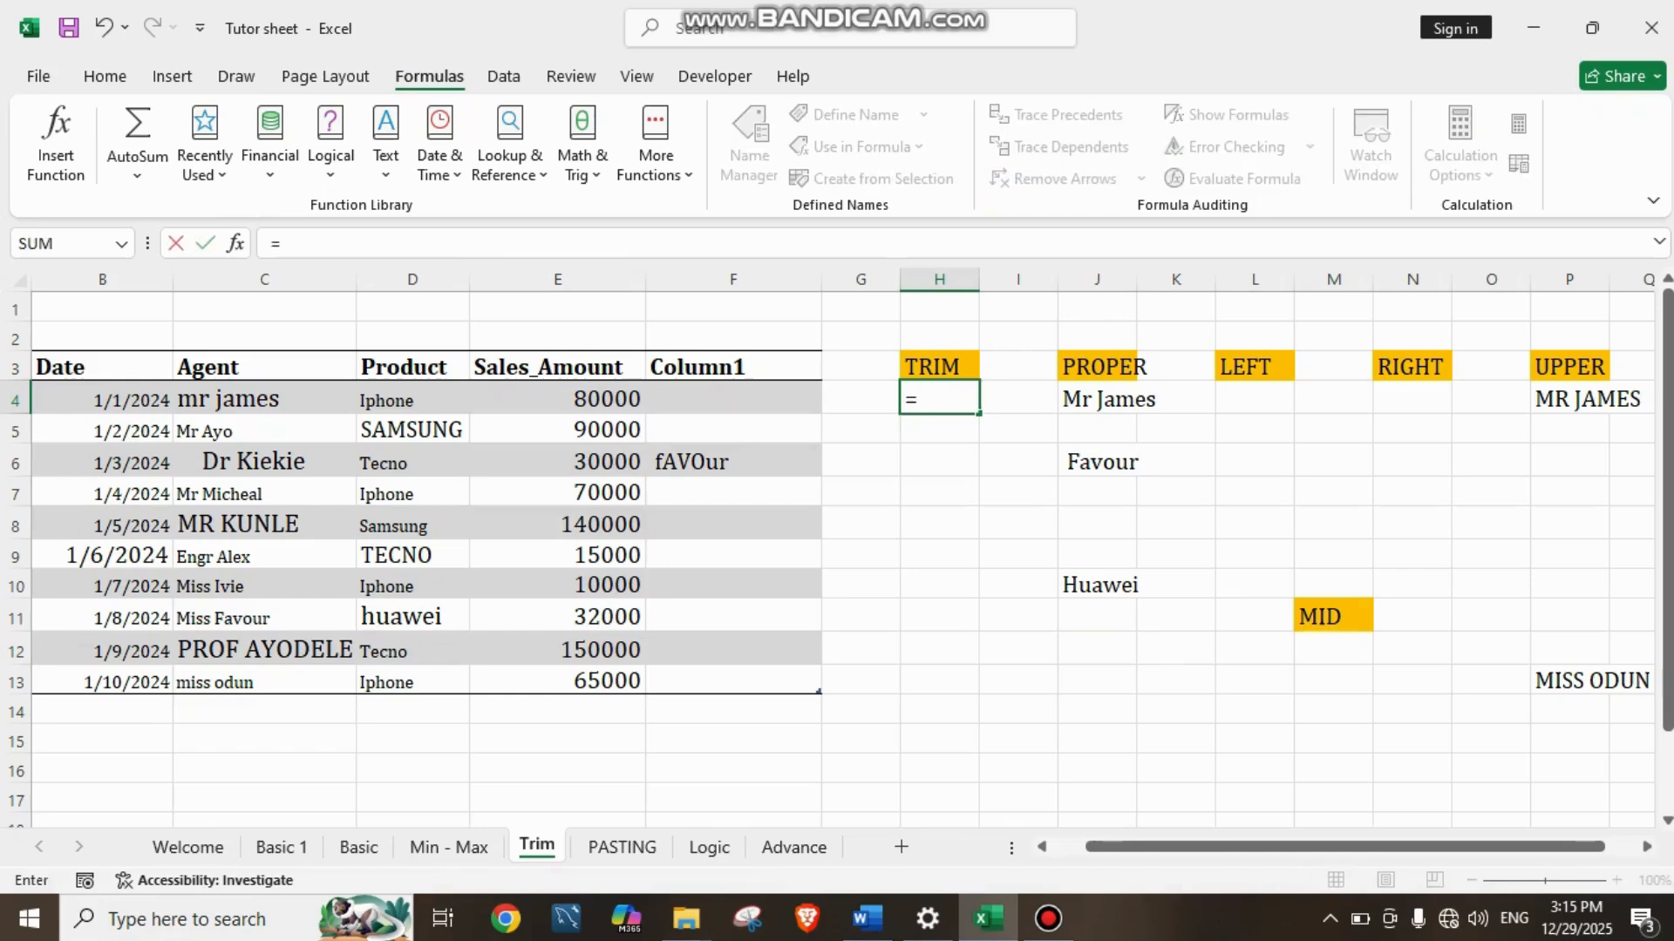
pyautogui.write('TRI')
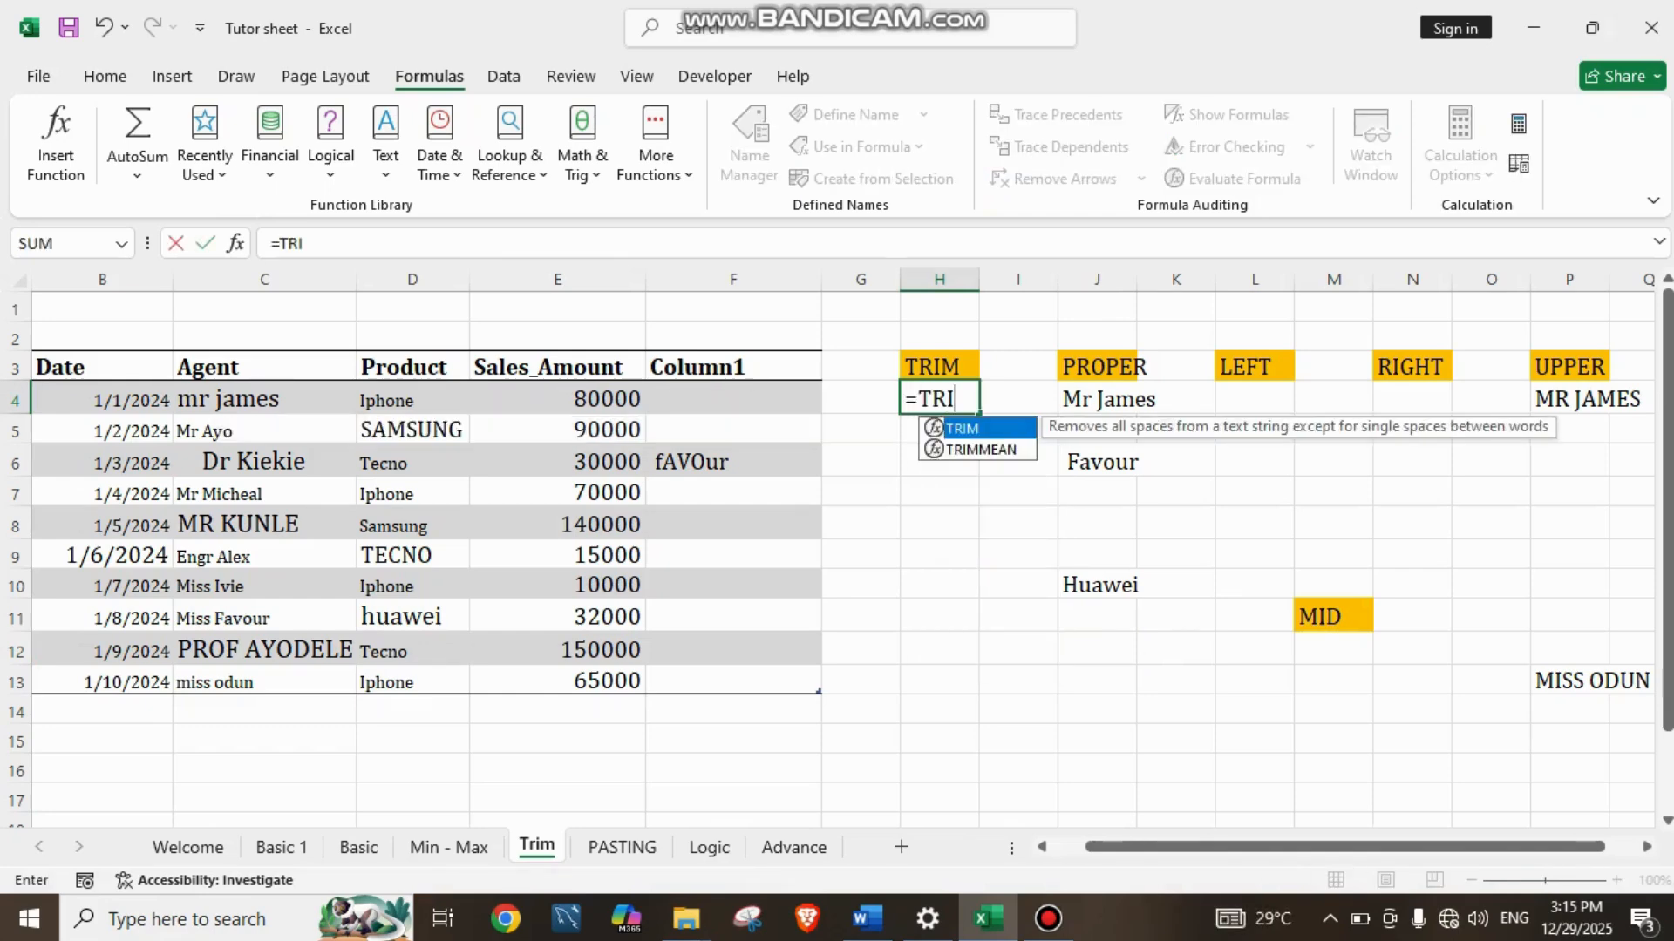
pyautogui.write('M(')
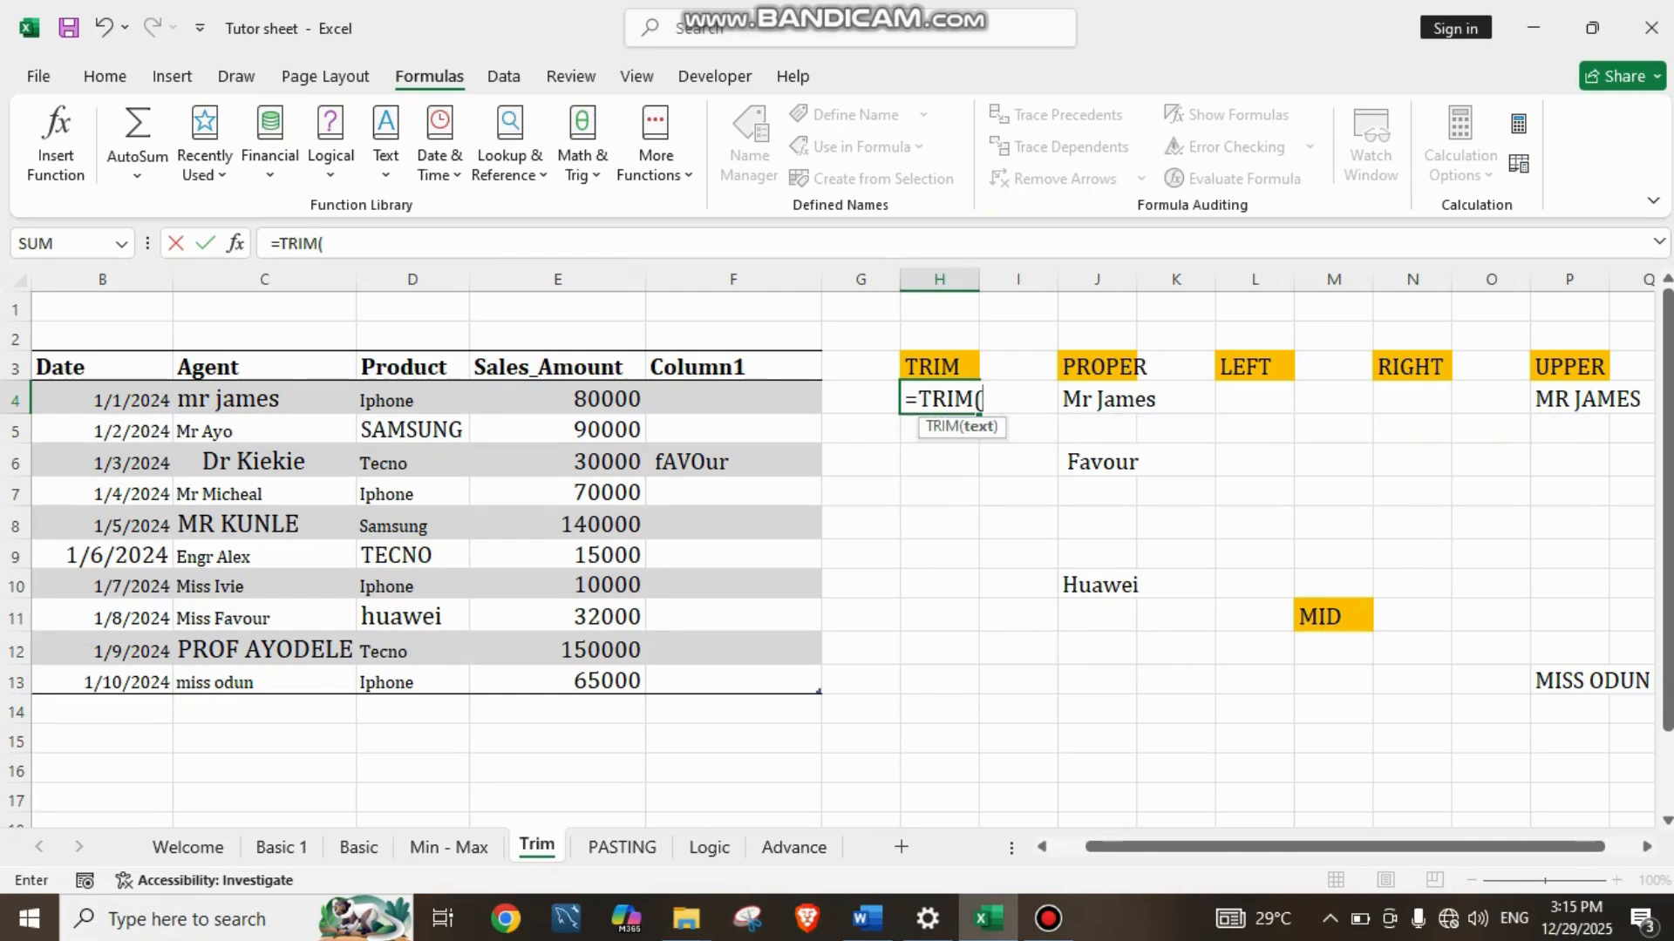
pyautogui.click(265, 462)
pyautogui.write(')')
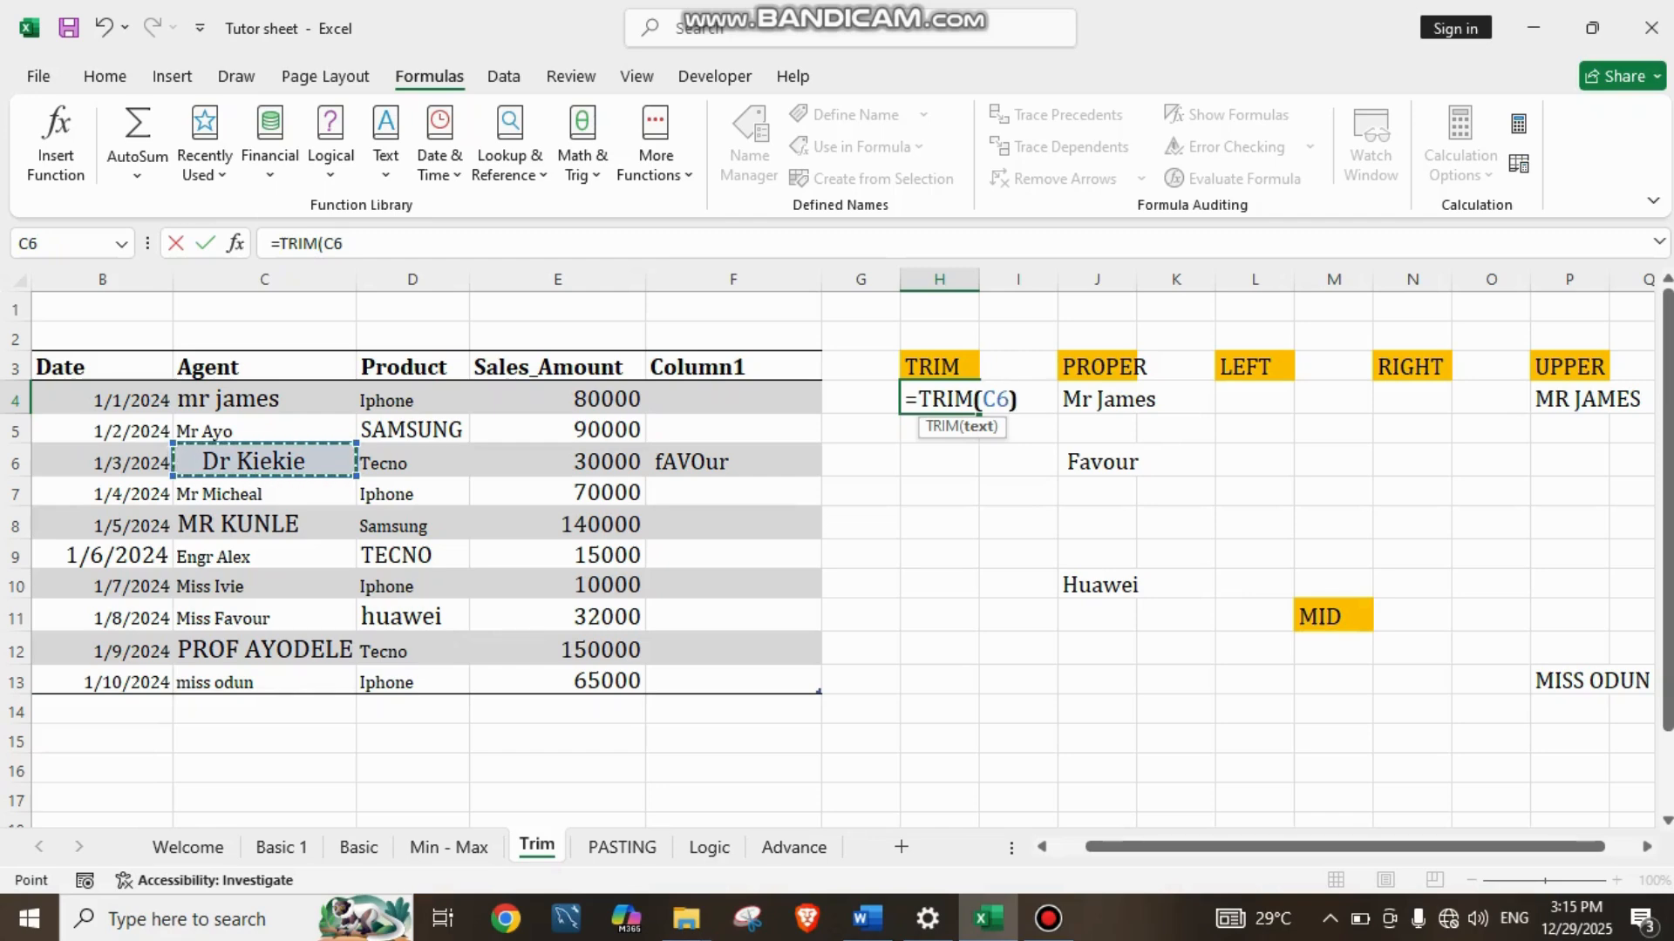
pyautogui.press('Return')
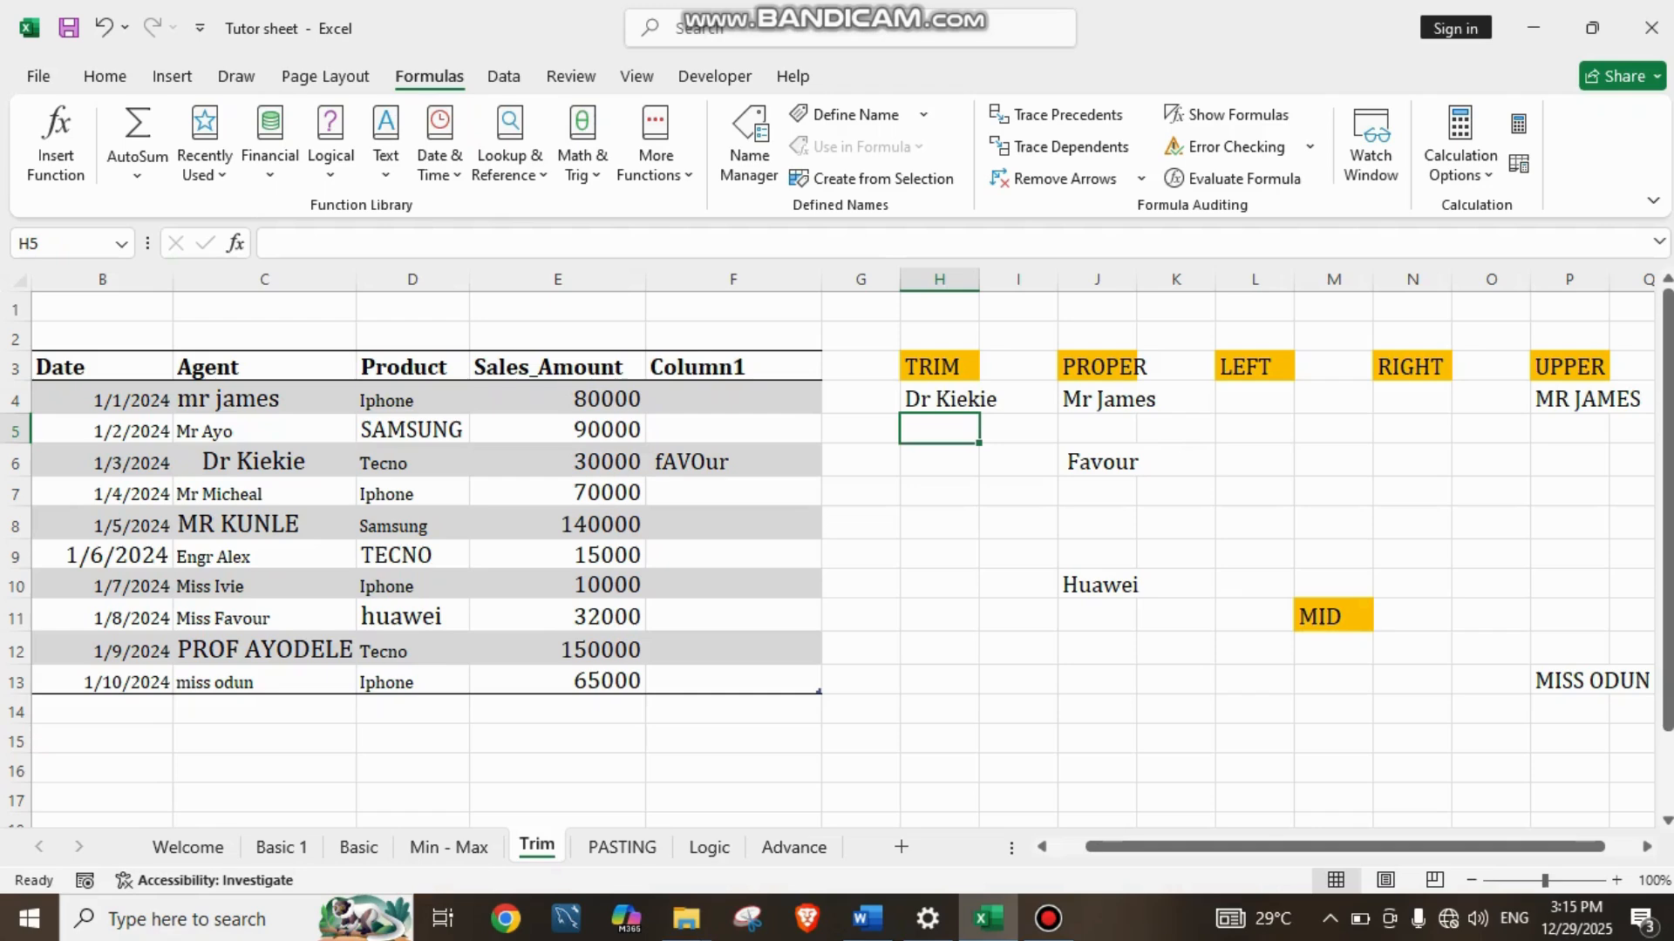
# Step: Add several extra spaces in the middle of the second word of the Agent entry in C8
pyautogui.click(264, 523)
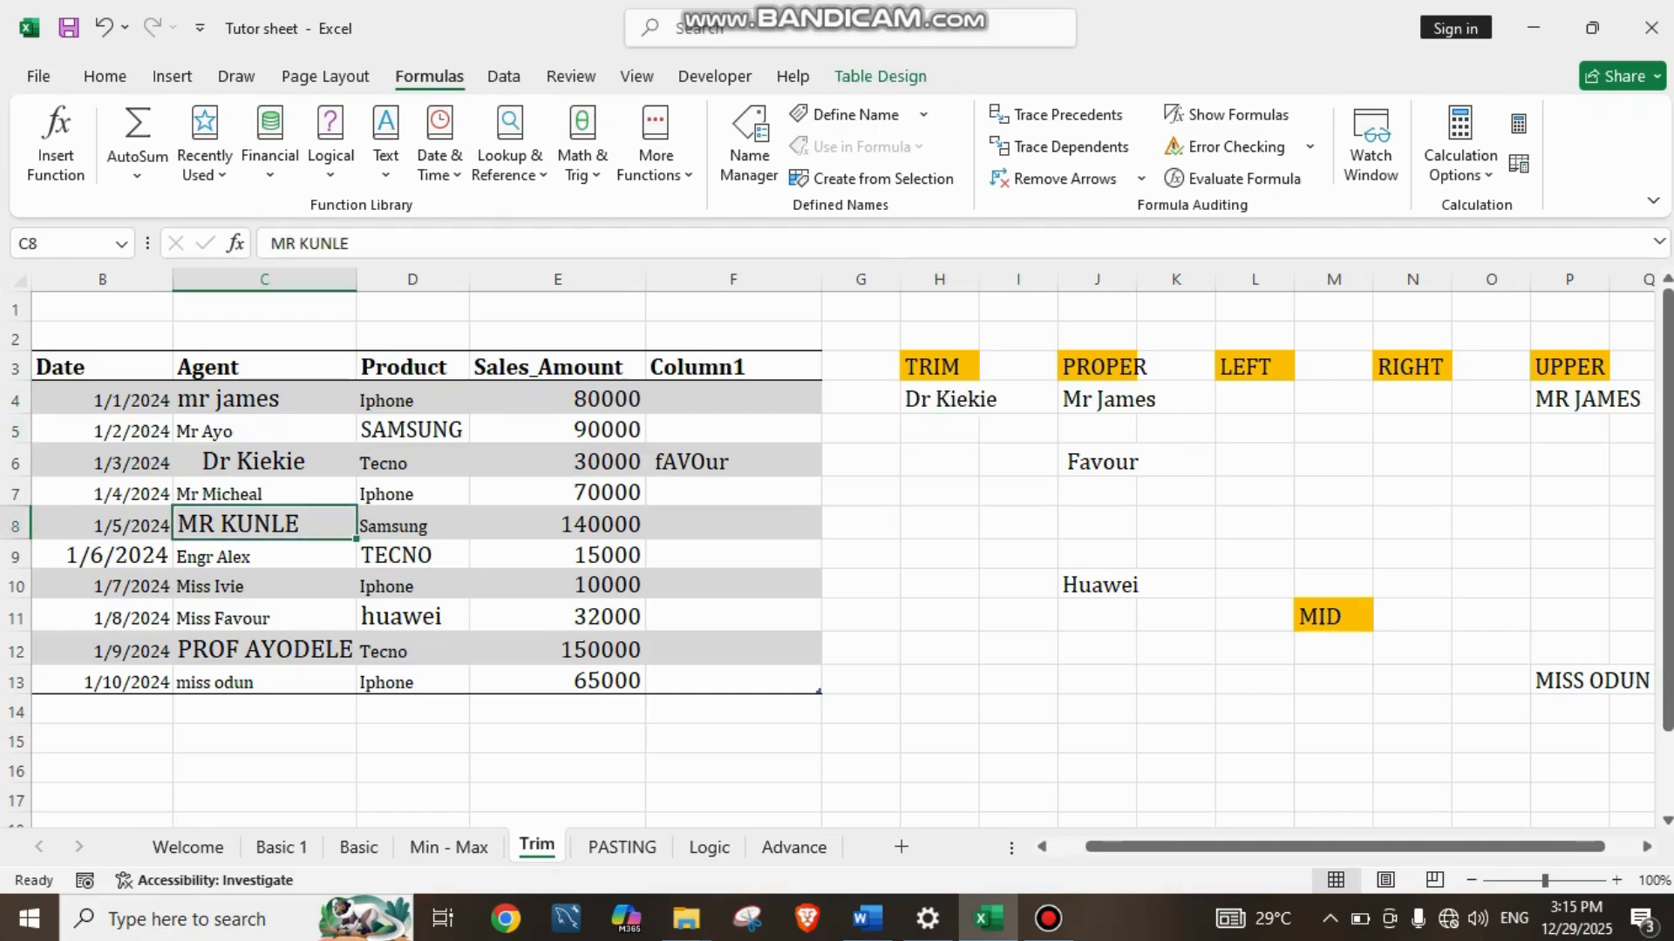
pyautogui.click(264, 681)
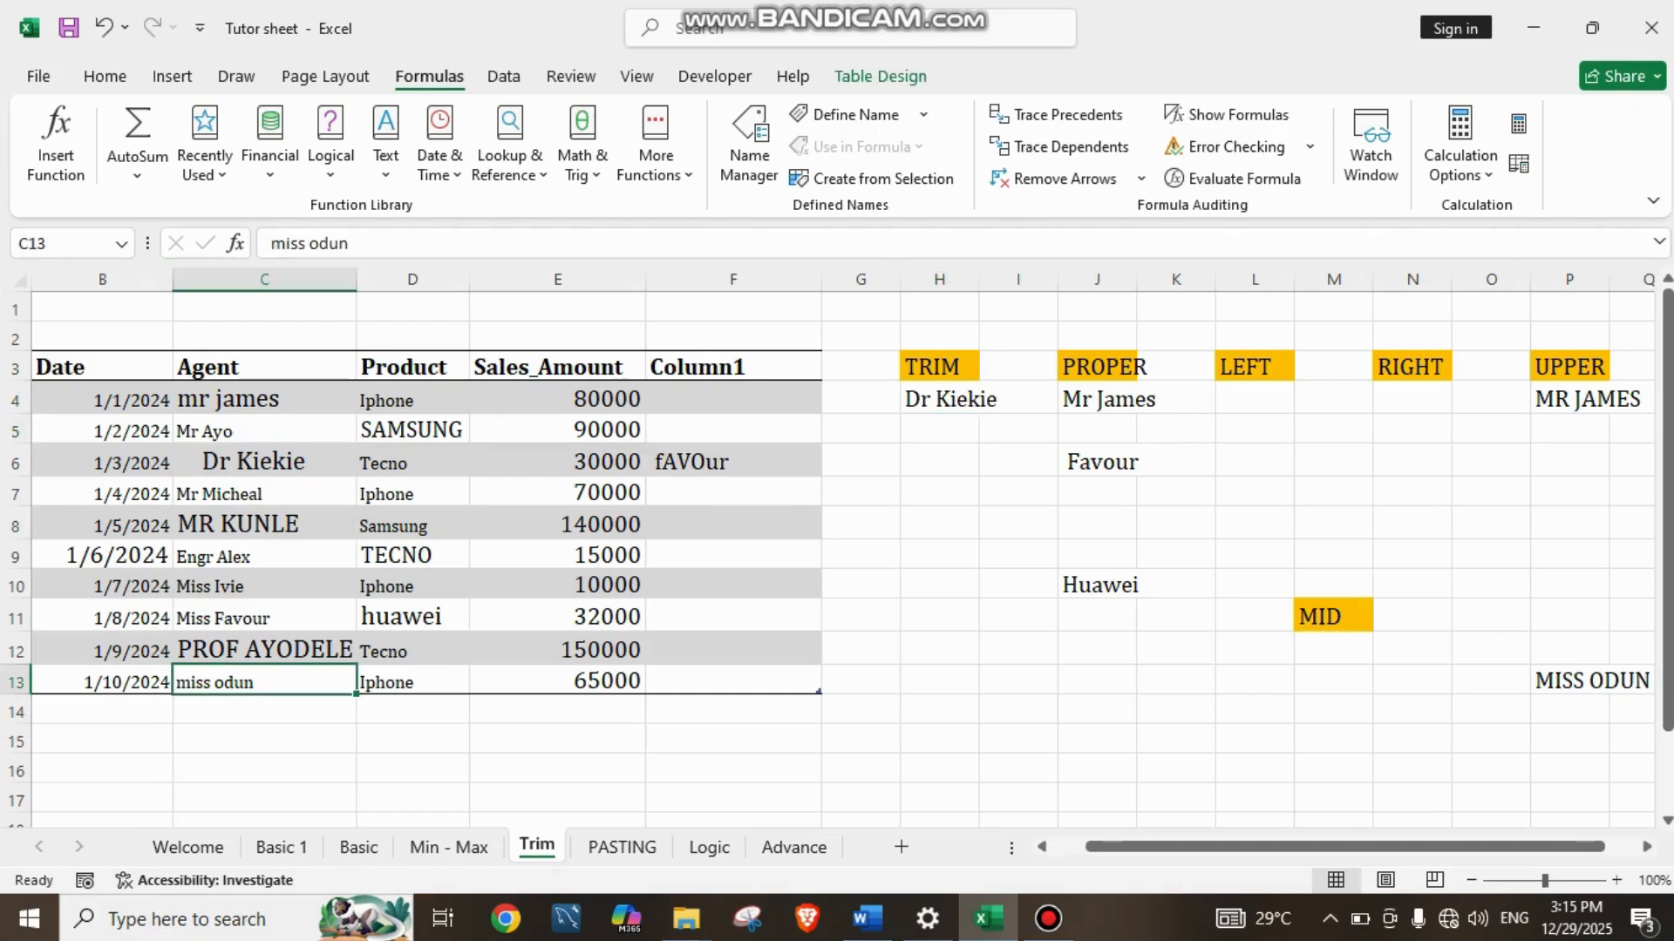
pyautogui.doubleClick(253, 524)
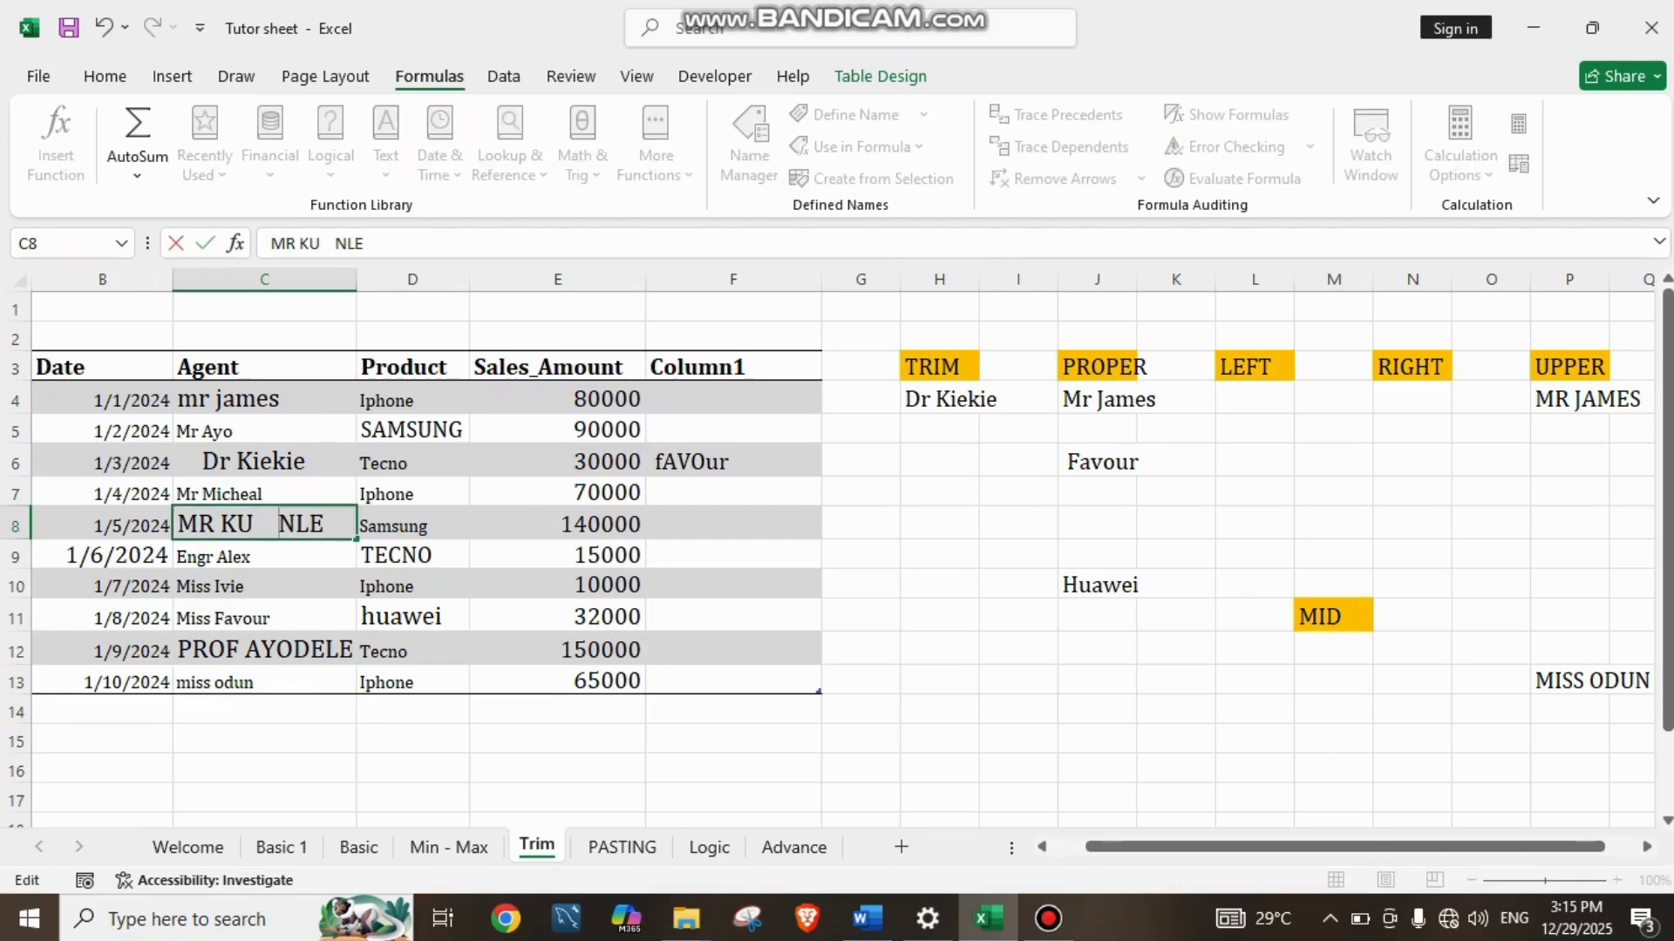
pyautogui.click(860, 649)
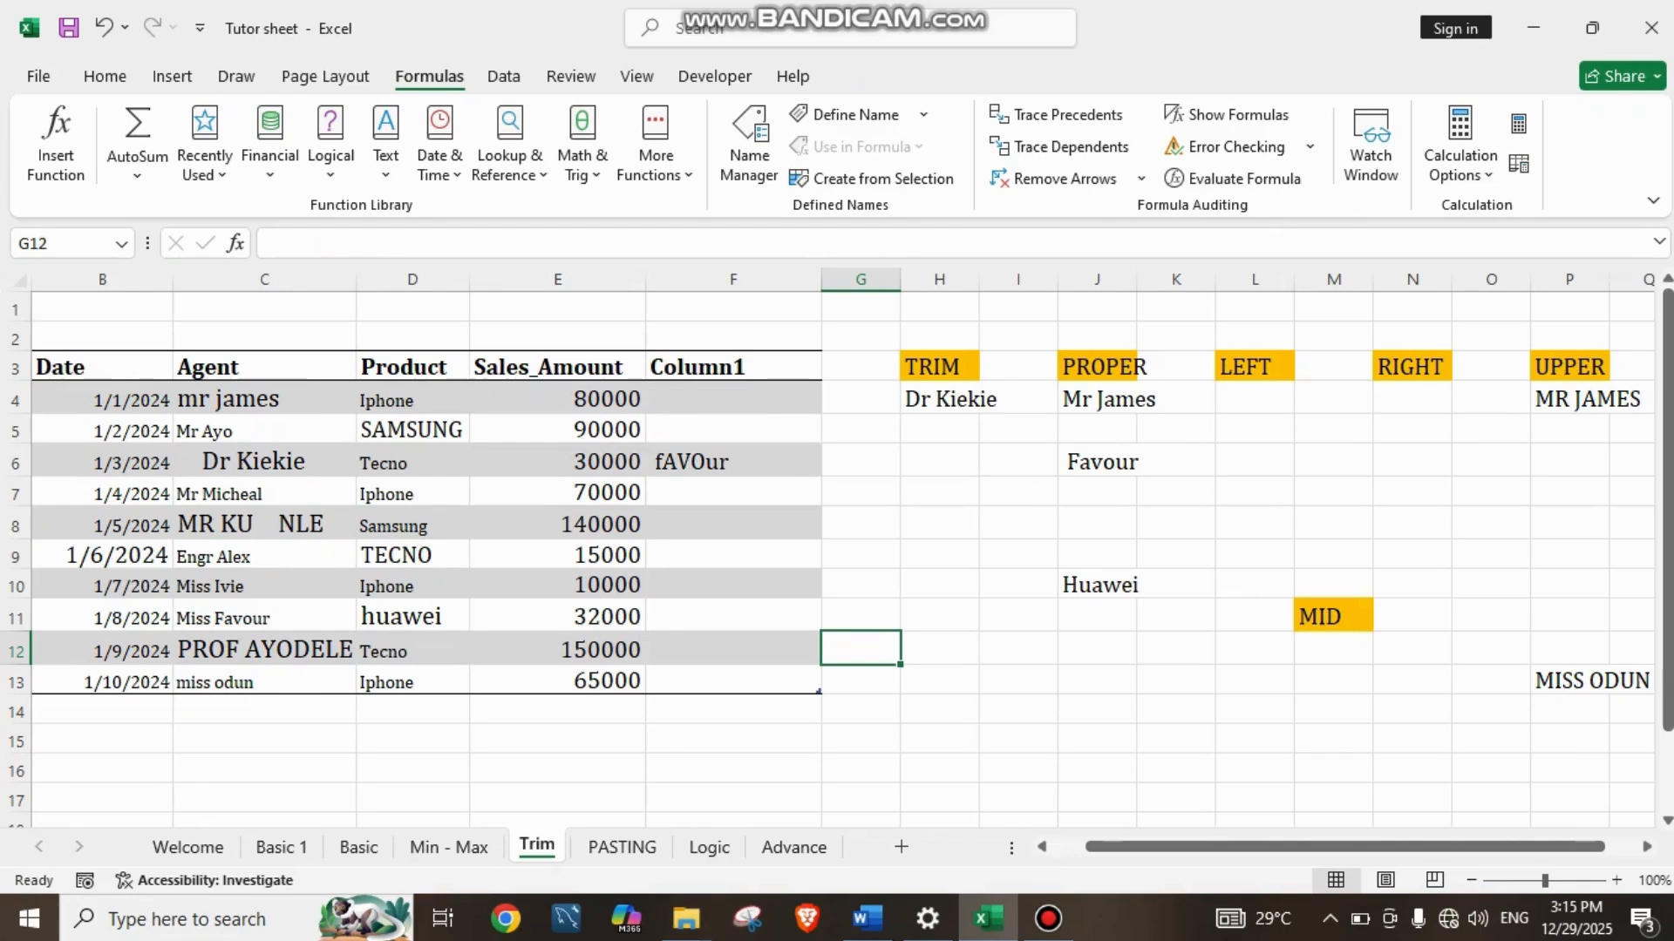
# Step: Enter a TRIM formula in cell H8 that removes the extra spaces from the Agent entry in C8
pyautogui.click(940, 523)
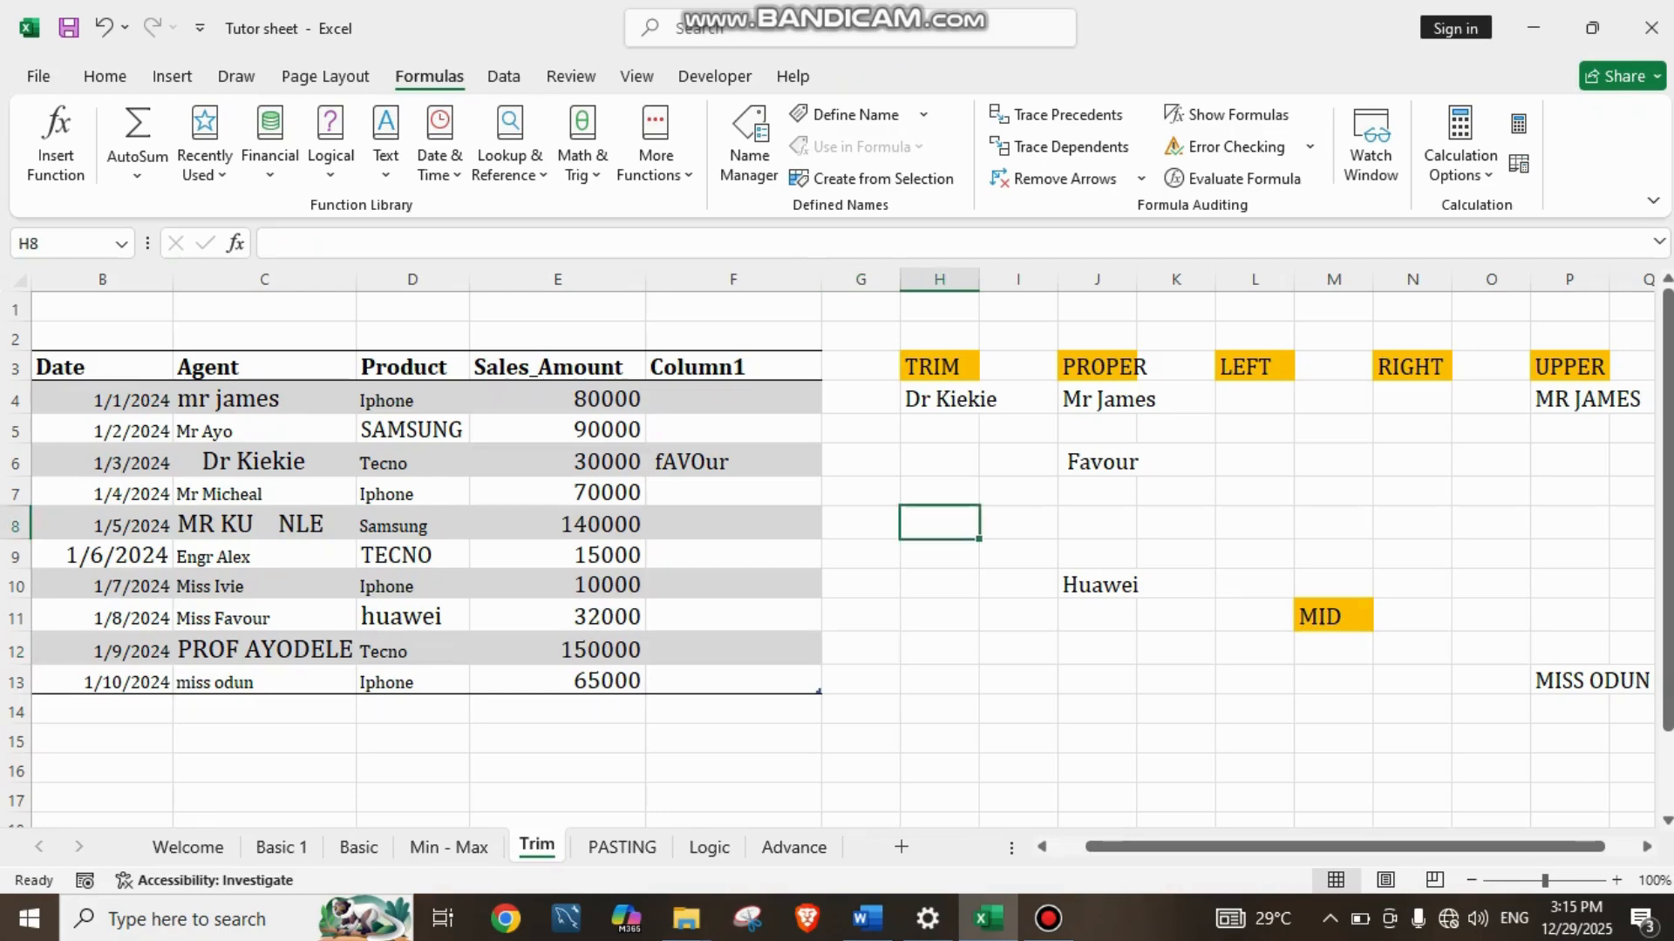
pyautogui.write('=')
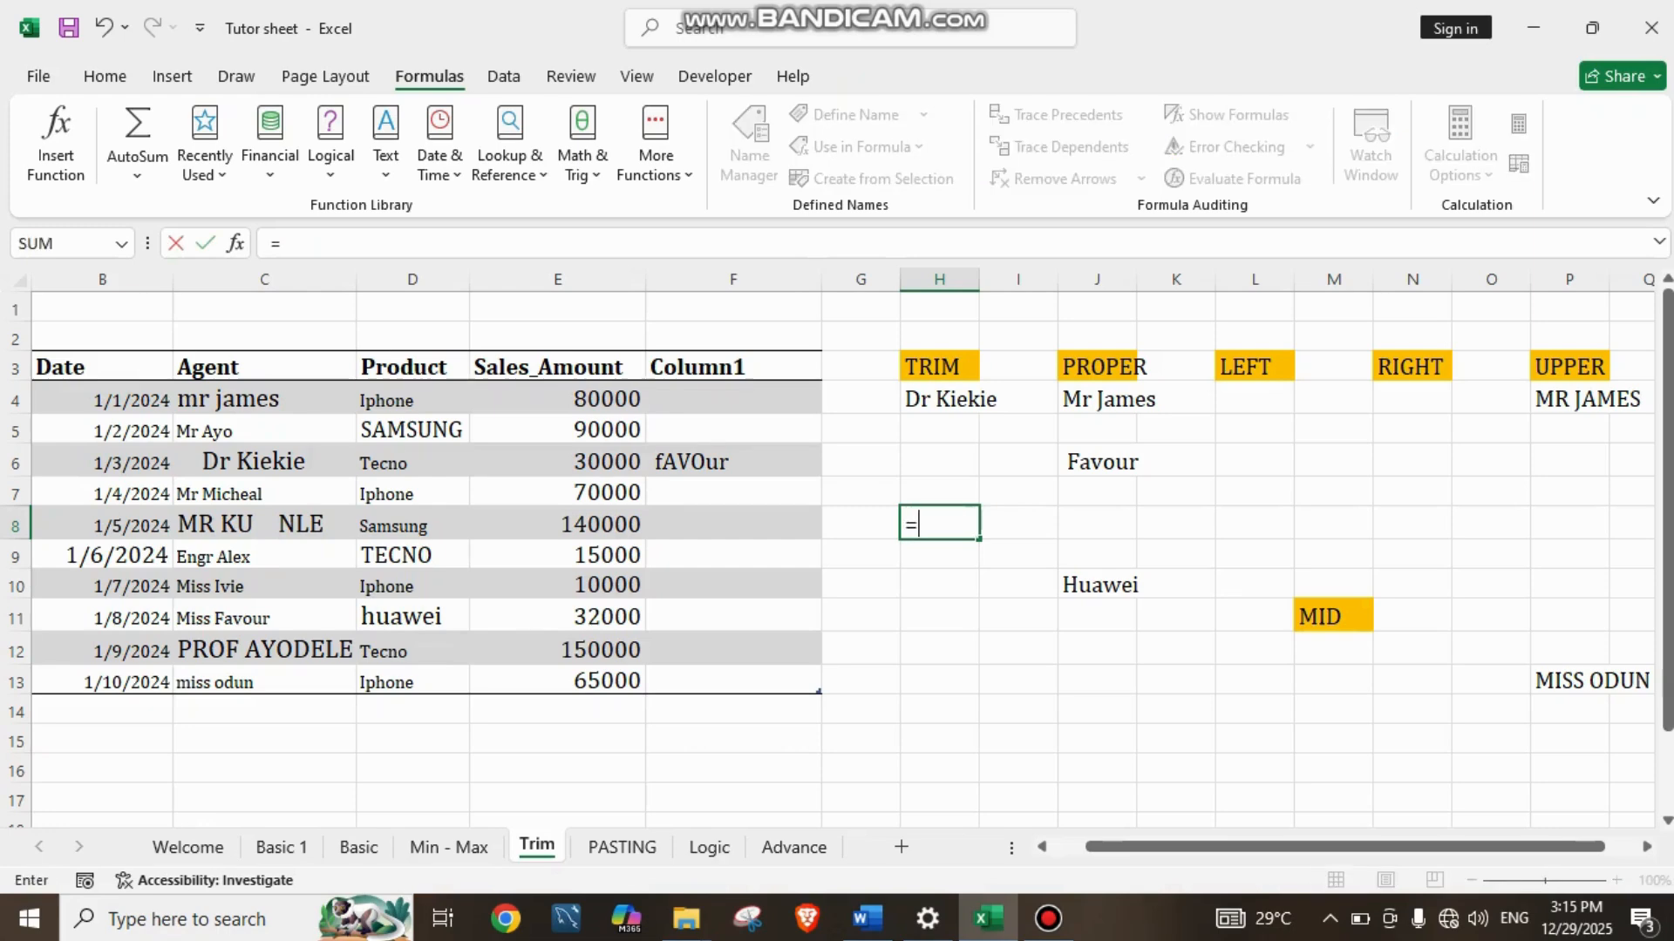
pyautogui.write('TRIM')
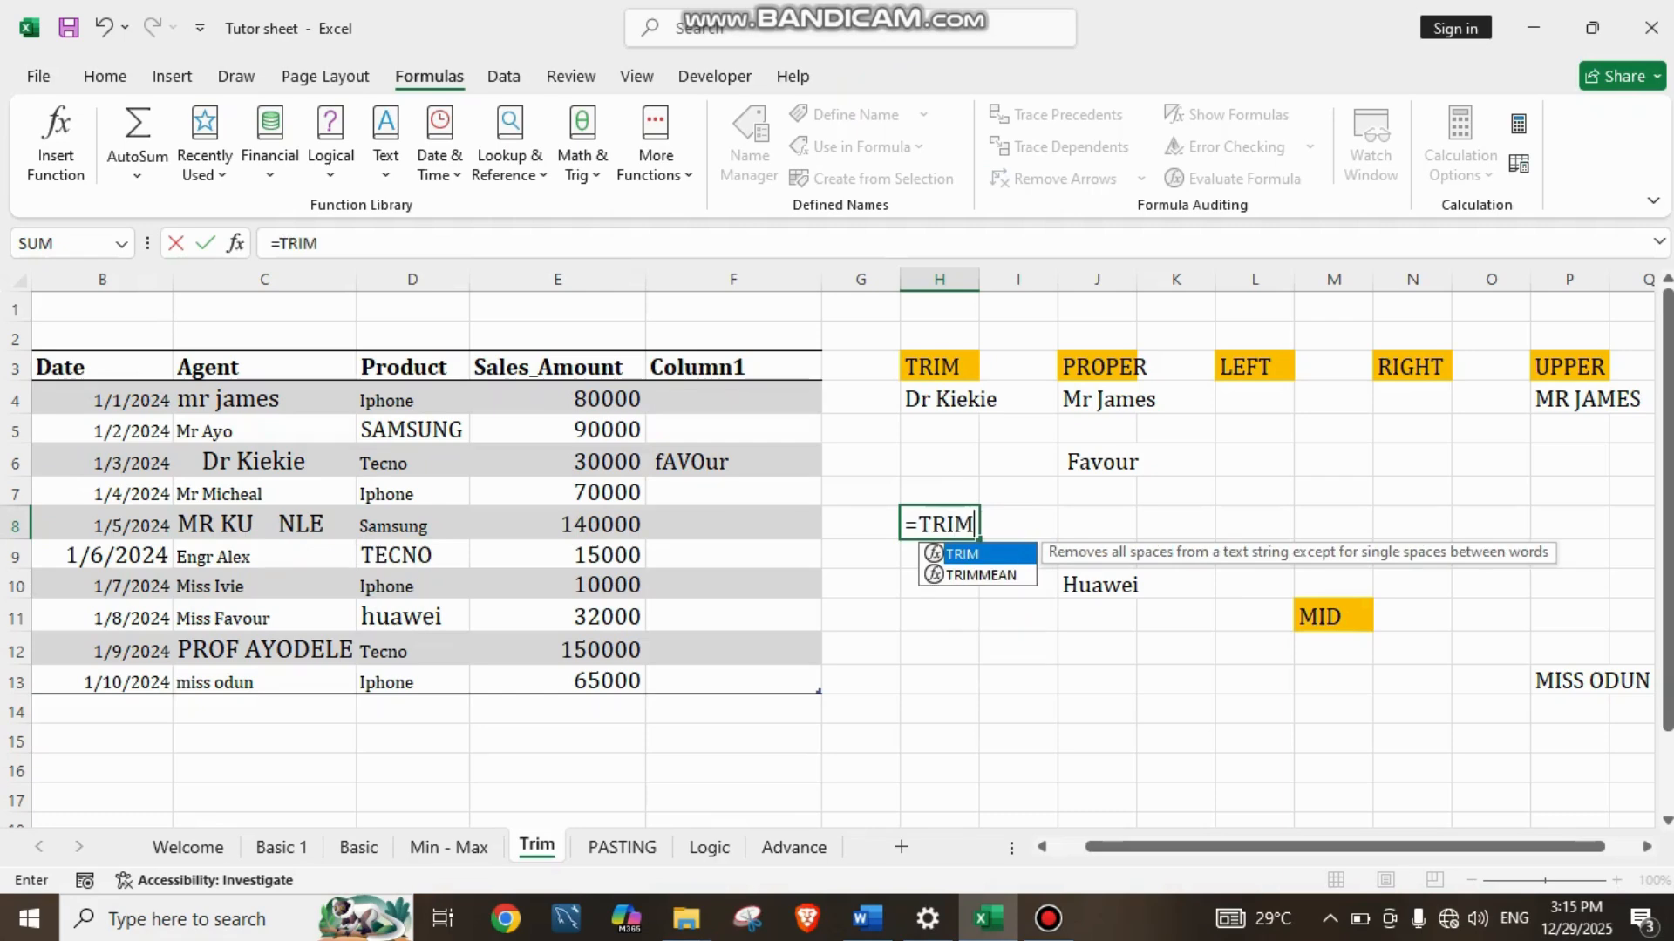
pyautogui.write('(')
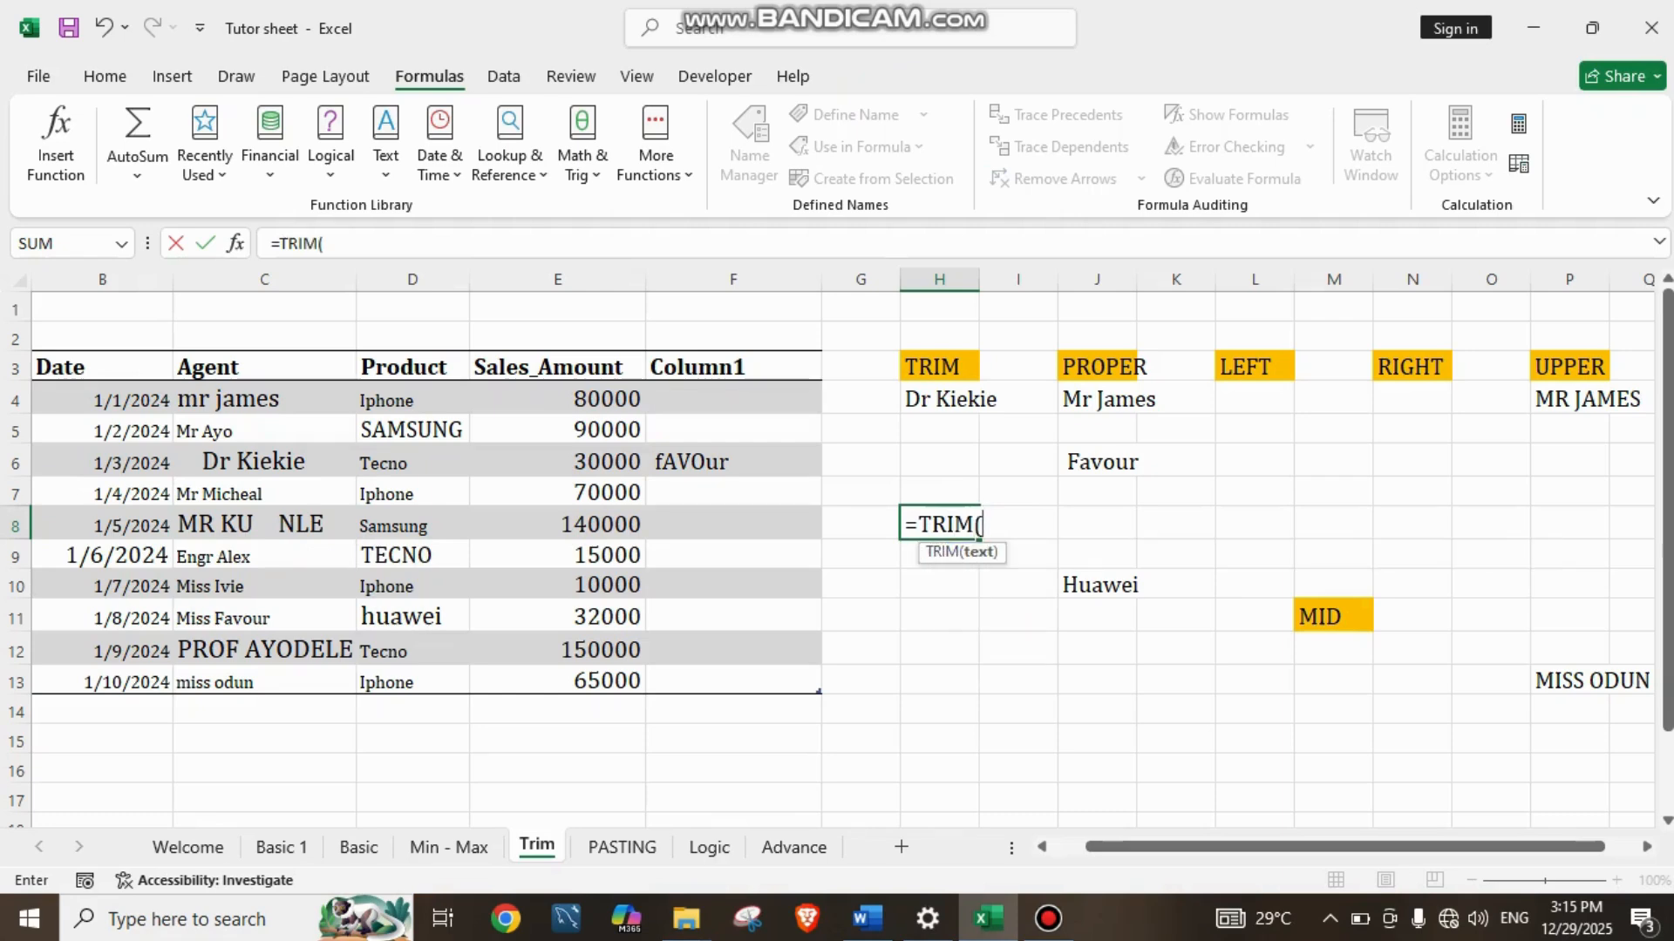
pyautogui.click(264, 524)
pyautogui.write(')')
pyautogui.press('Return')
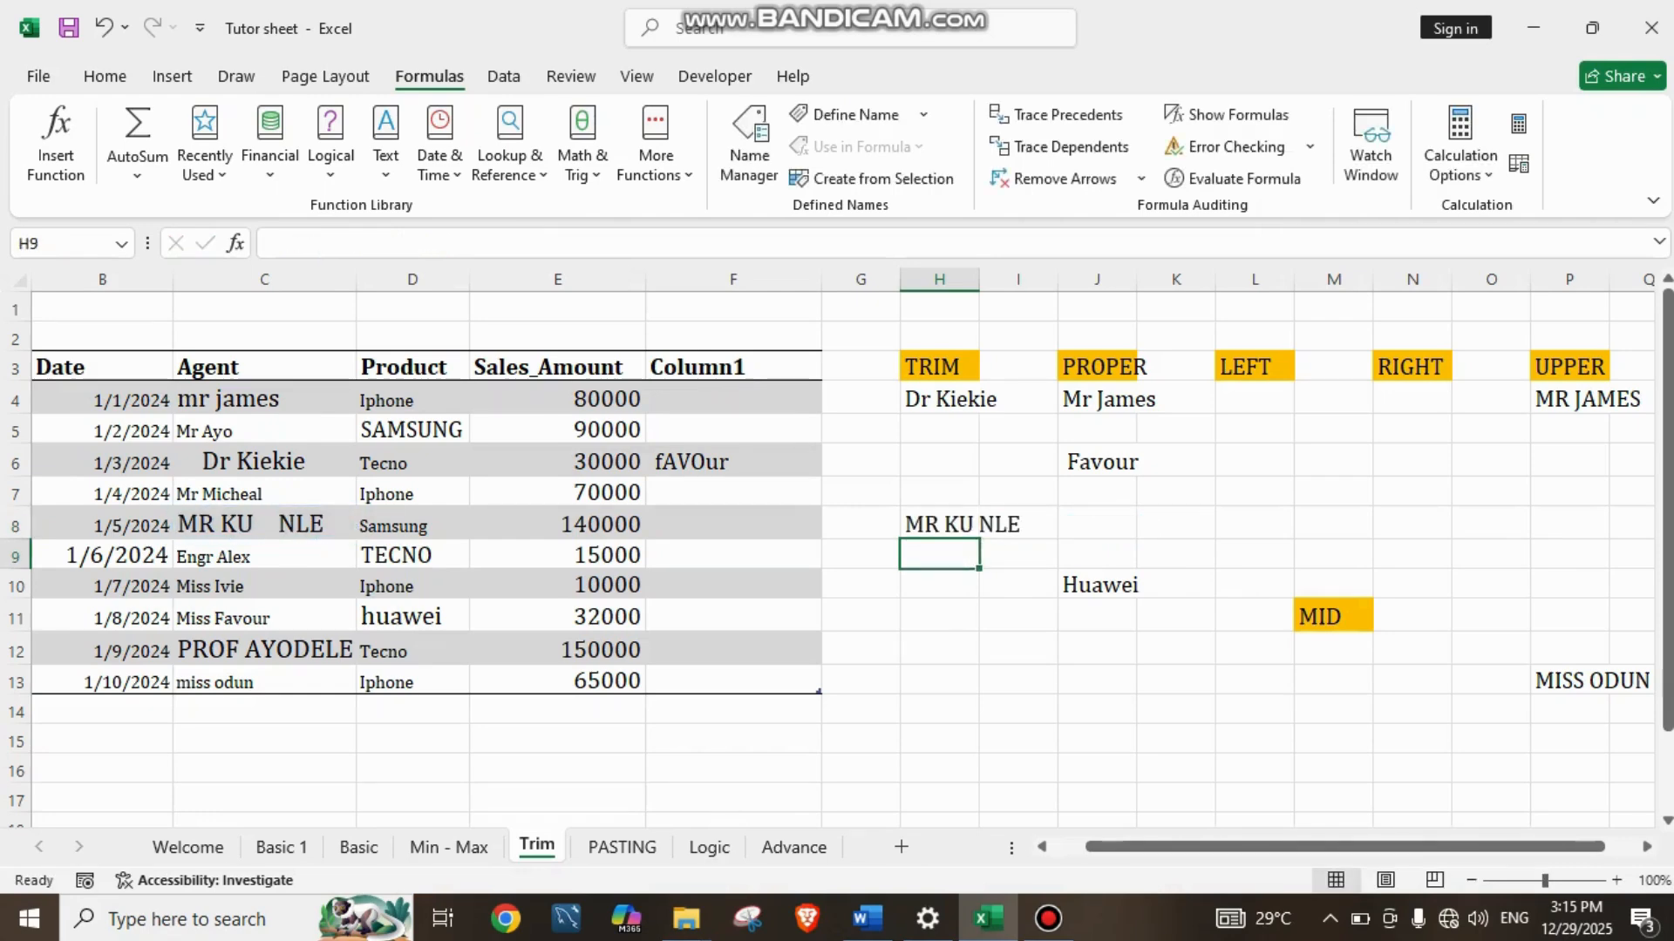
# Step: Review the TRIM formula in cell H8 and widen column H to fit the cell's full text
pyautogui.doubleClick(933, 524)
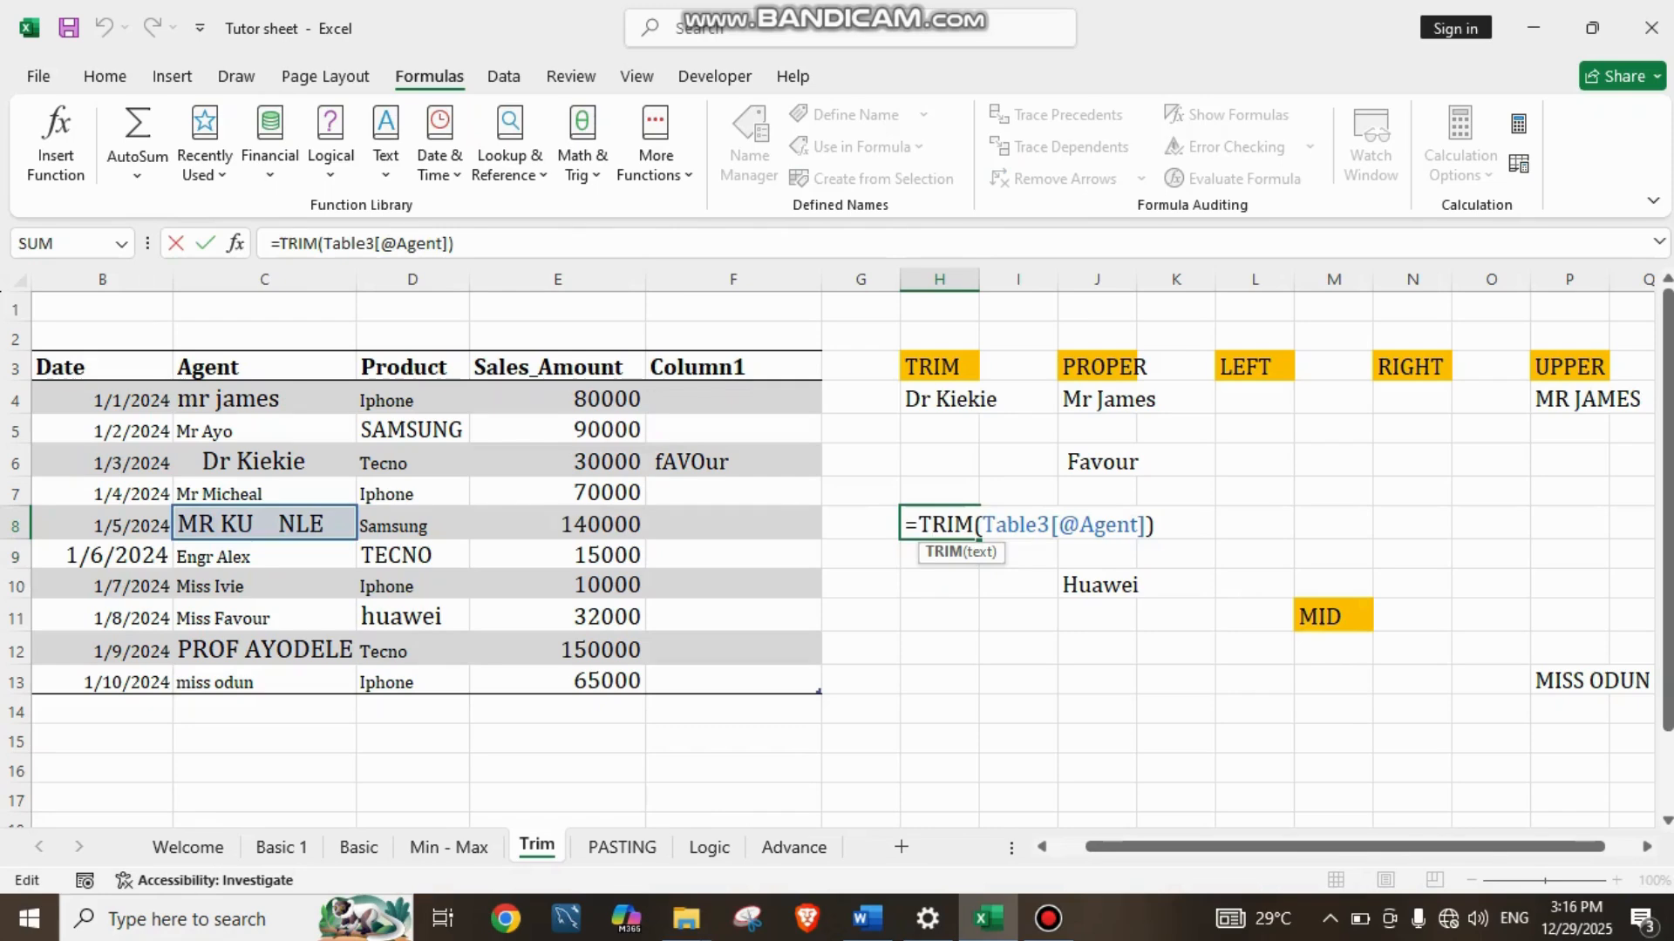
pyautogui.press('Return')
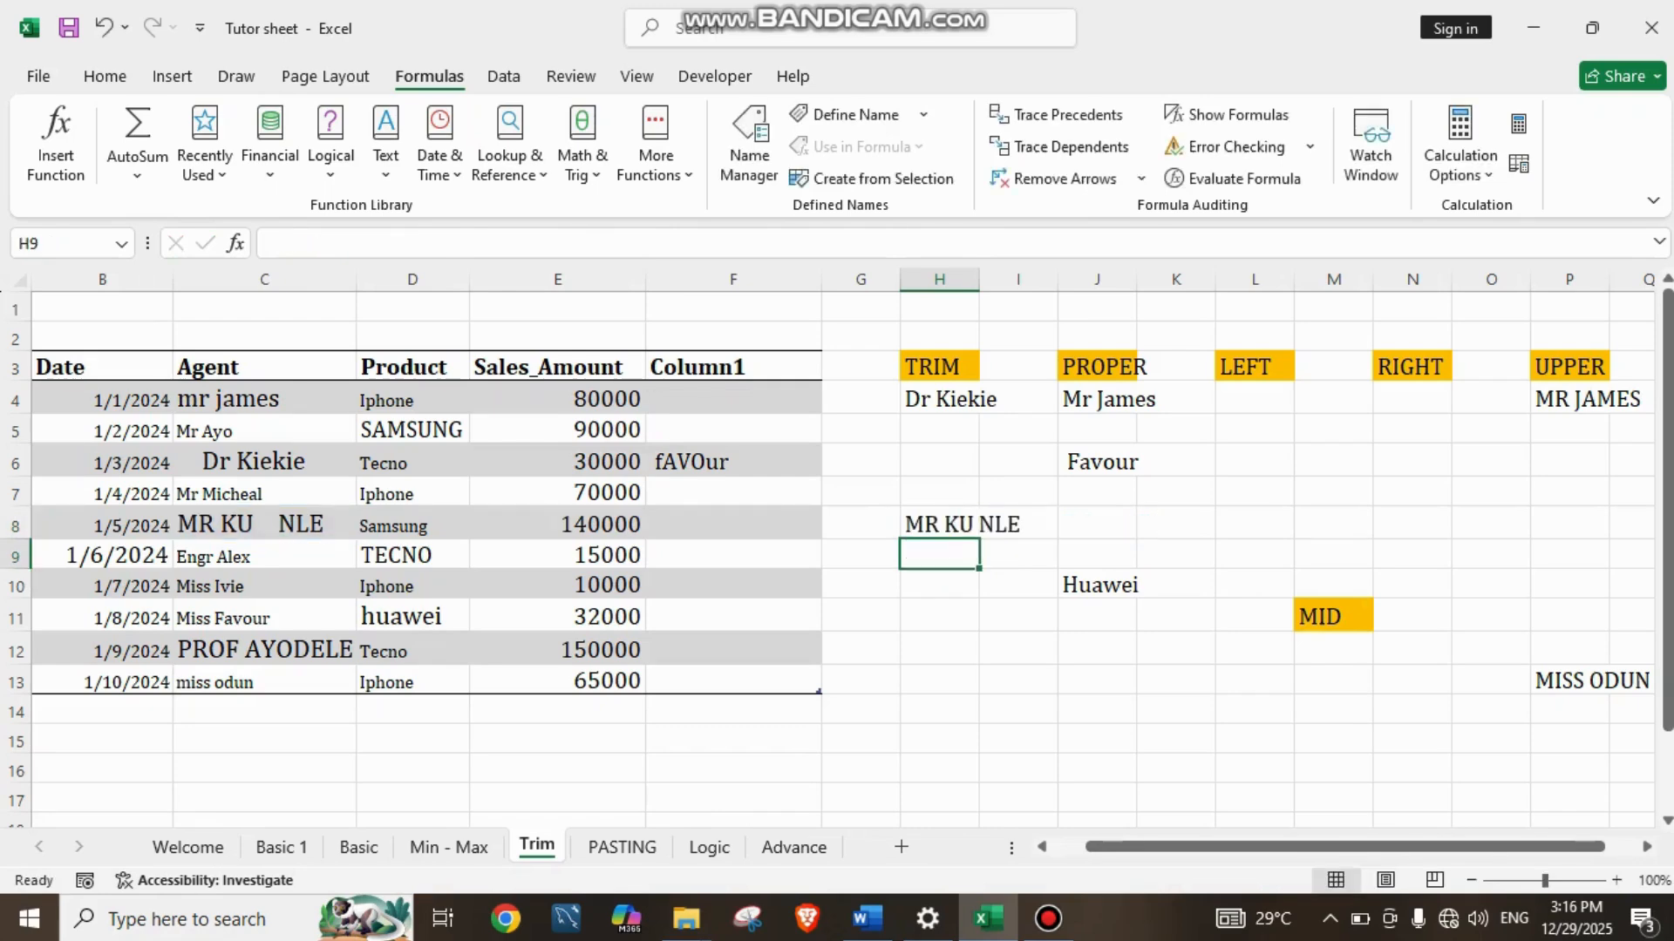
pyautogui.click(939, 524)
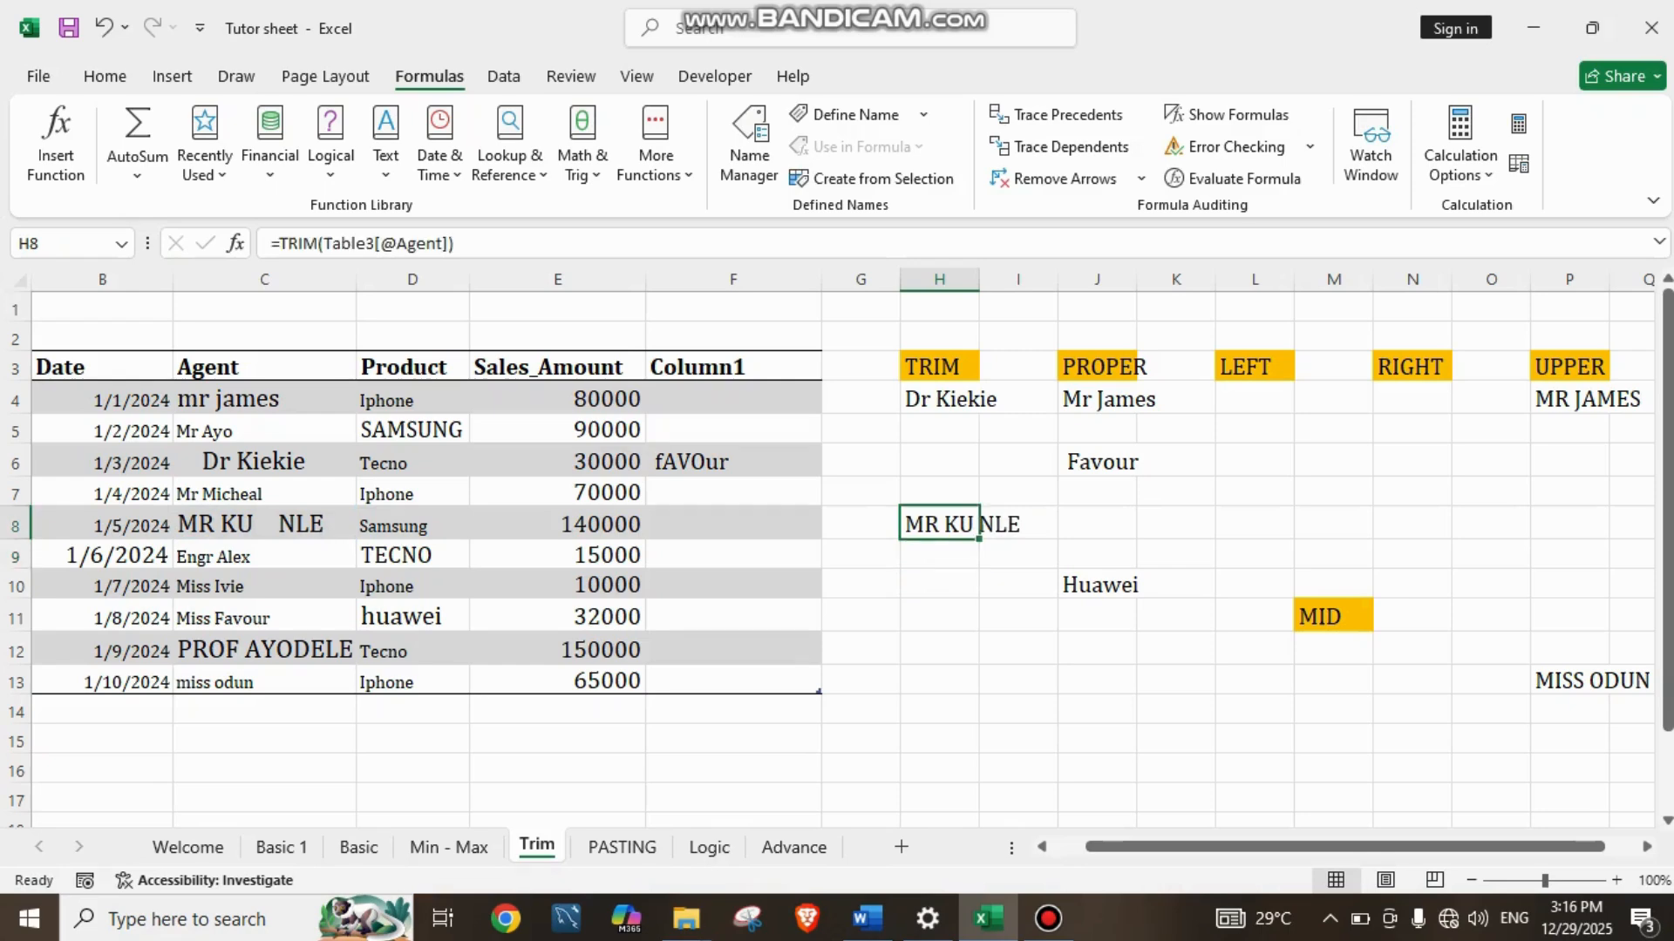
pyautogui.moveTo(978, 278); pyautogui.dragTo(1091, 279)
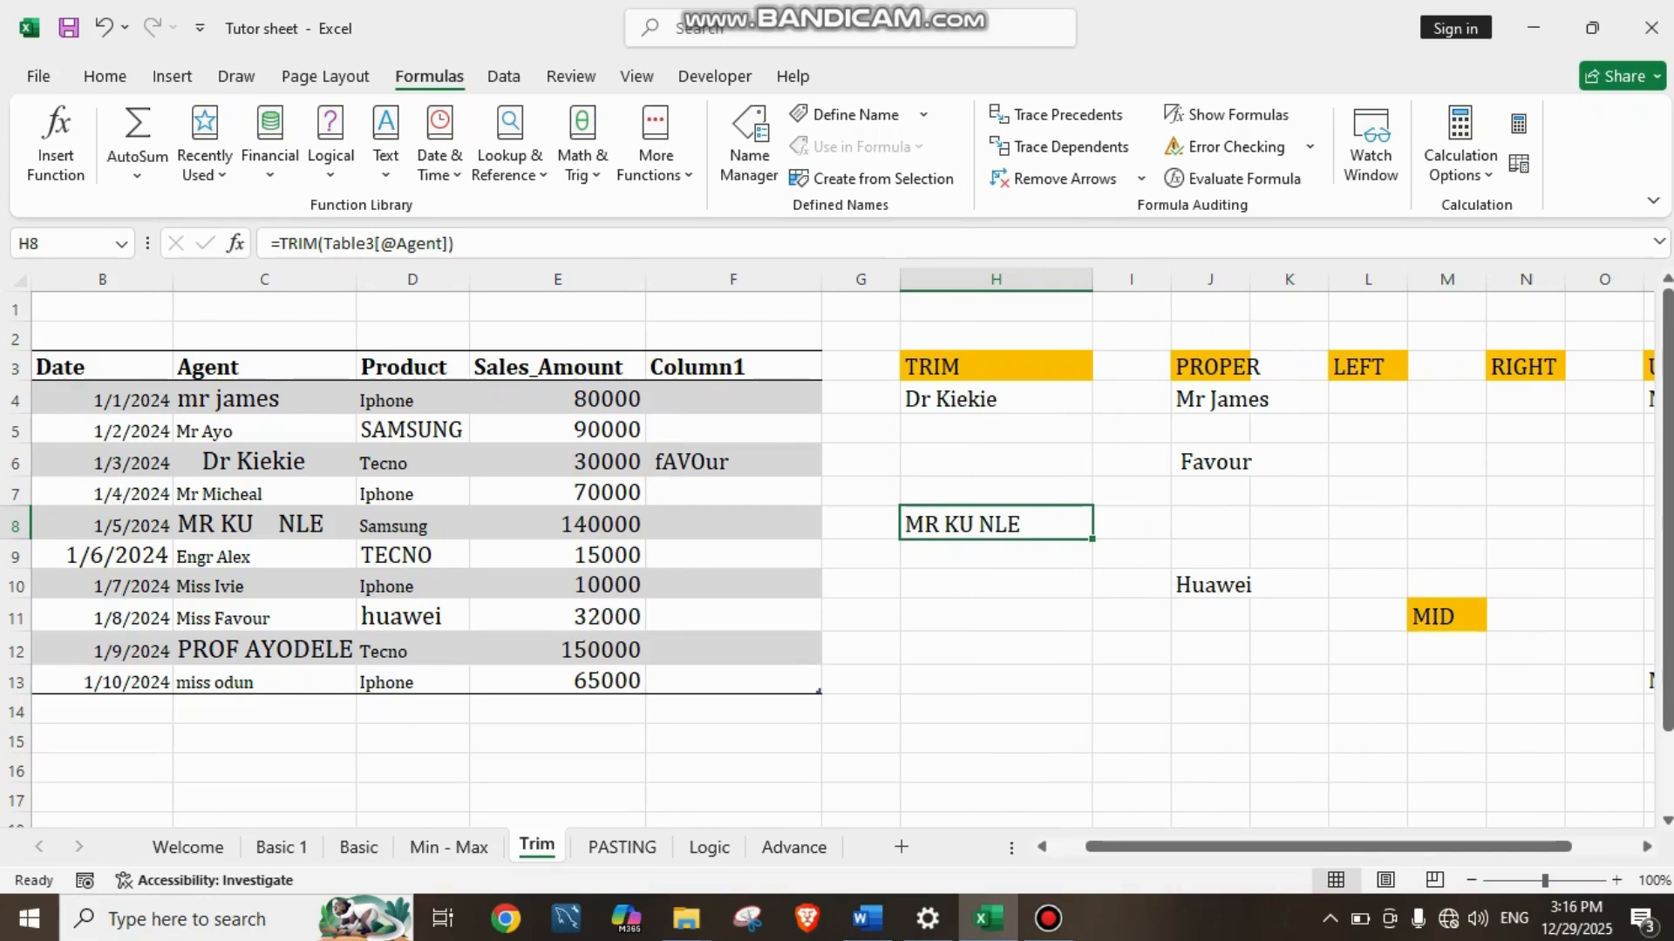
pyautogui.press('F2')
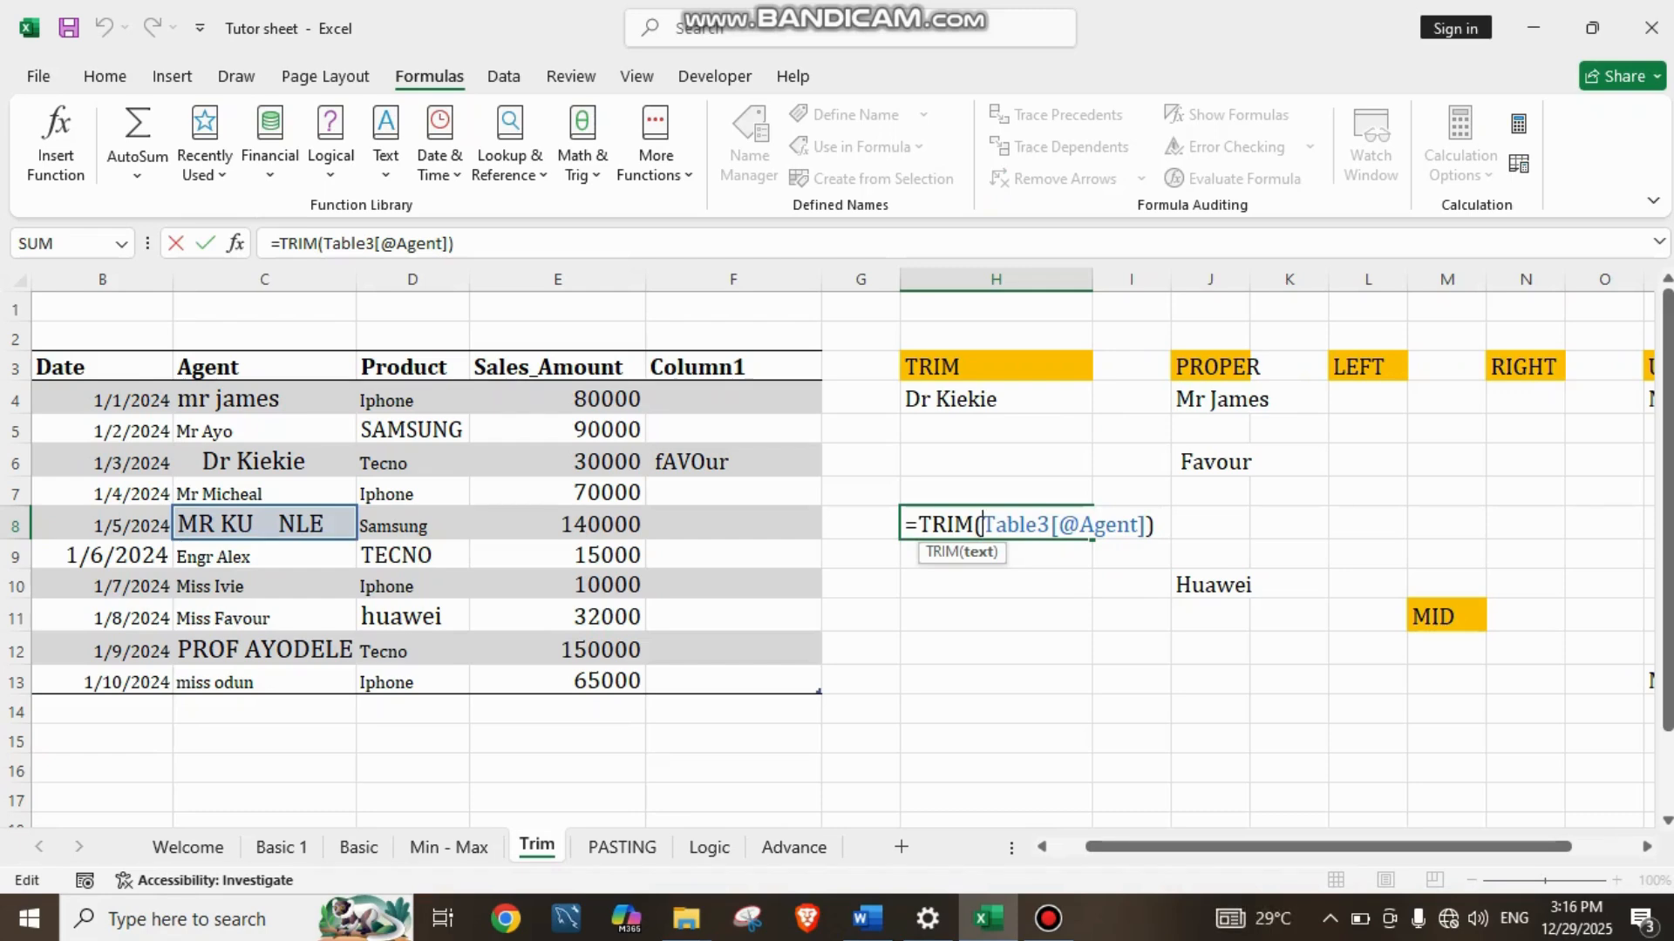
pyautogui.press('Return')
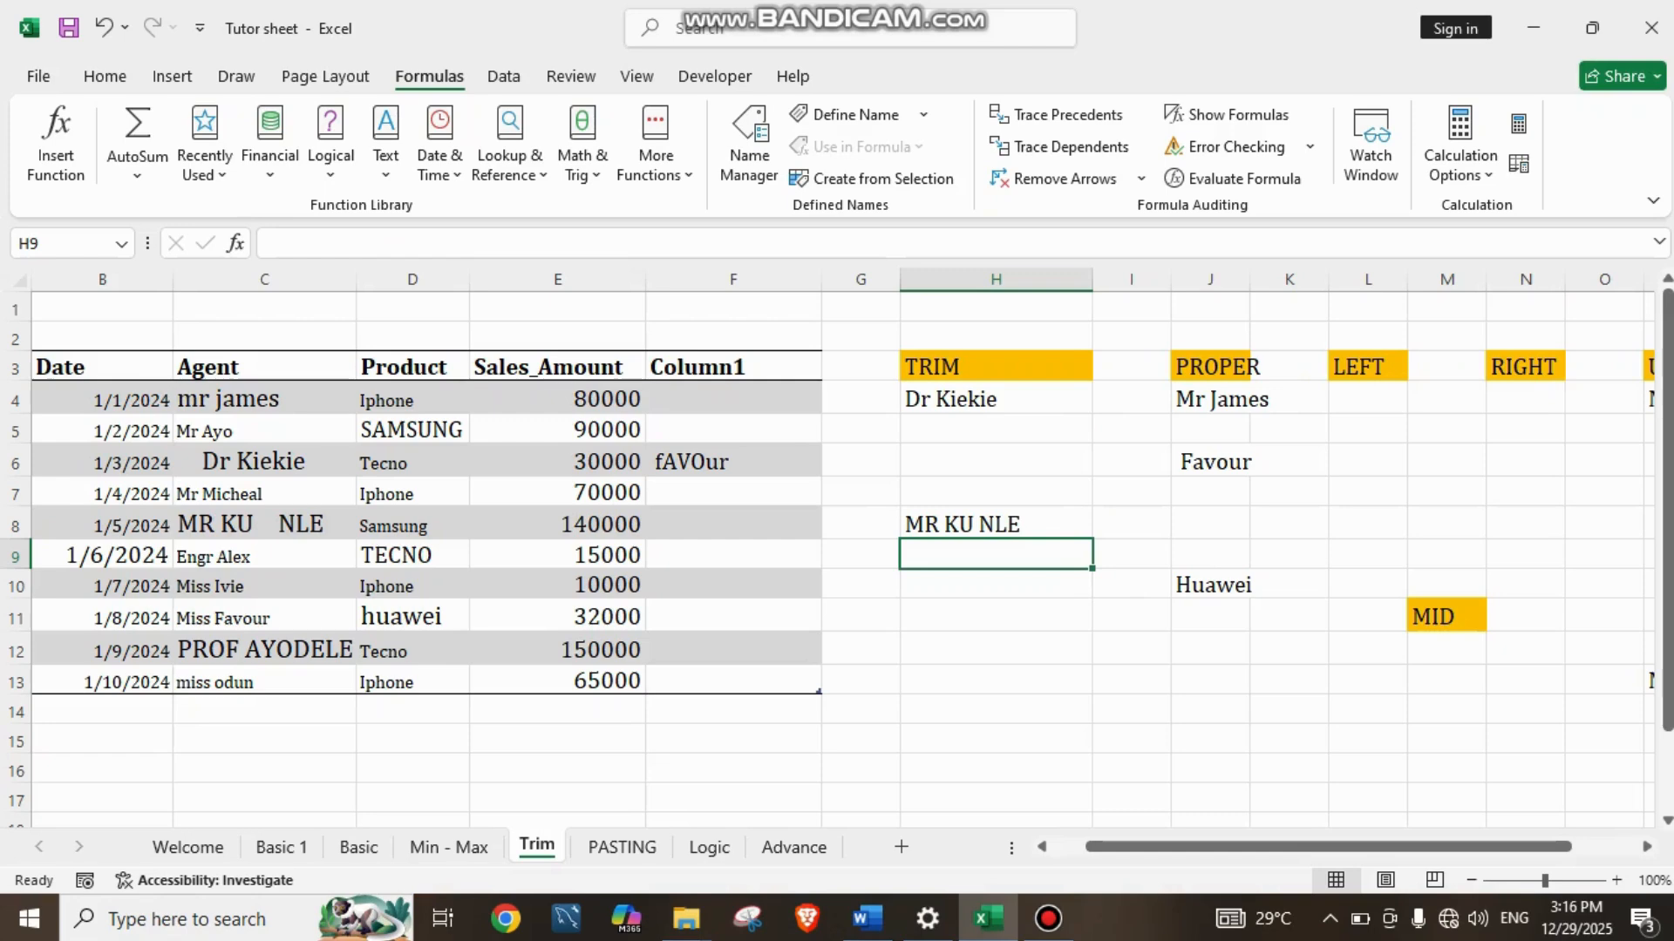
# Step: Delete the whole TRIM formula from cell H8, leaving the cell empty
pyautogui.doubleClick(1007, 525)
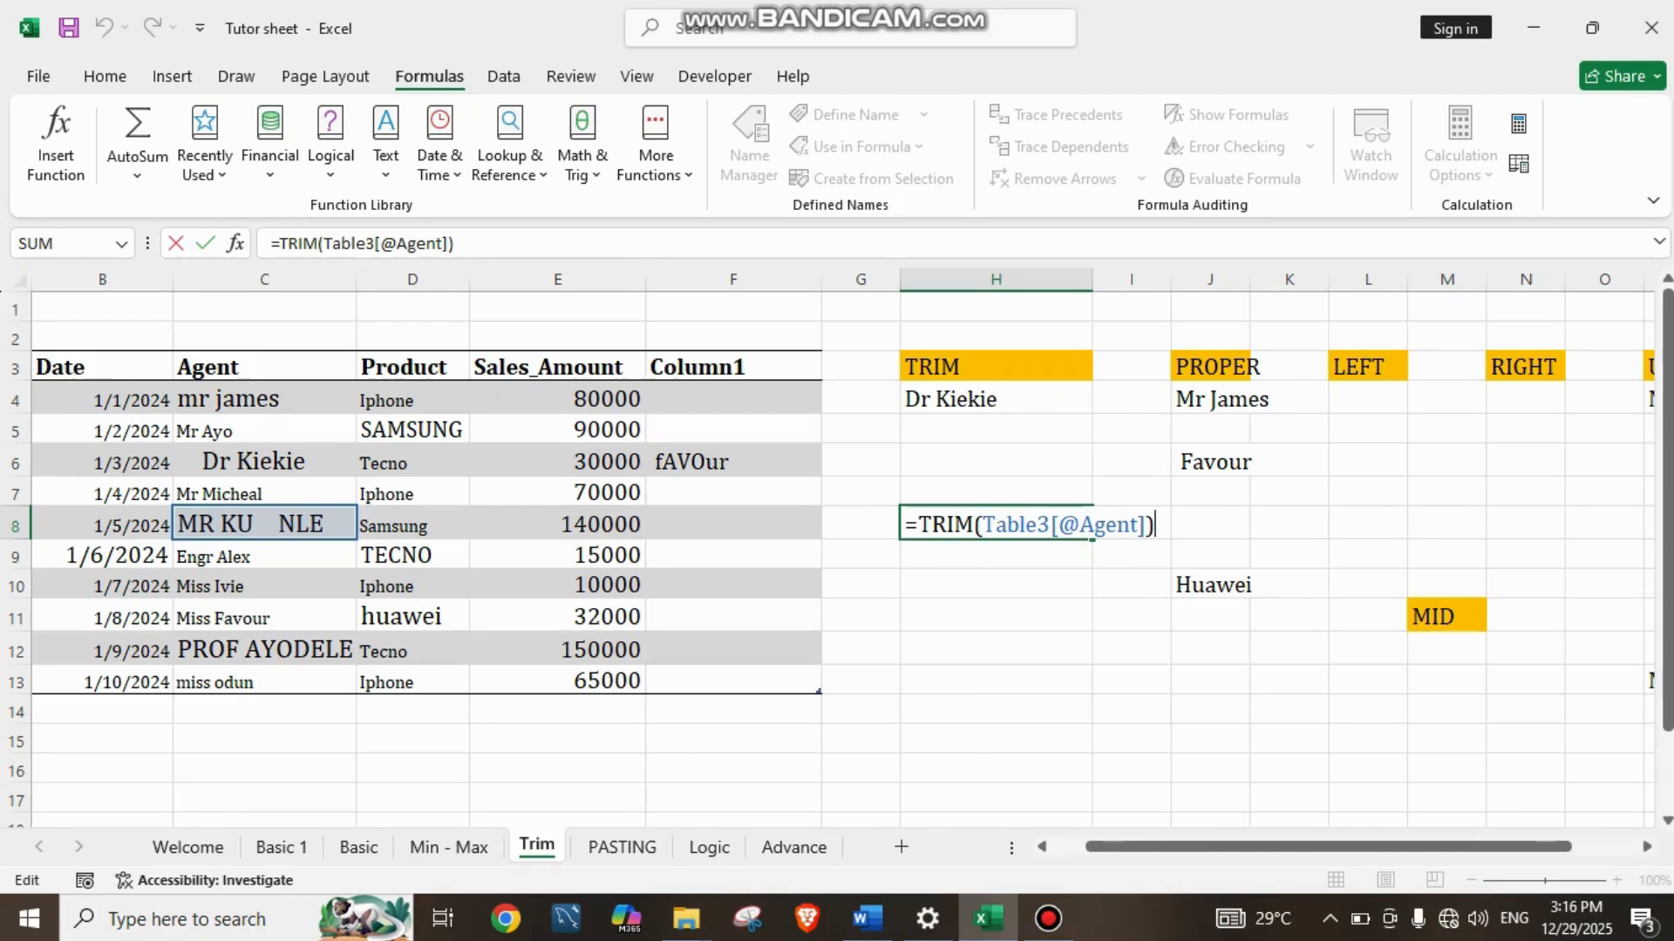
pyautogui.press('BackSpace')
pyautogui.press('BackSpace')
pyautogui.press('BackSpace')
pyautogui.press('BackSpace')
pyautogui.press('BackSpace')
pyautogui.press('BackSpace')
pyautogui.press('BackSpace')
pyautogui.press('BackSpace')
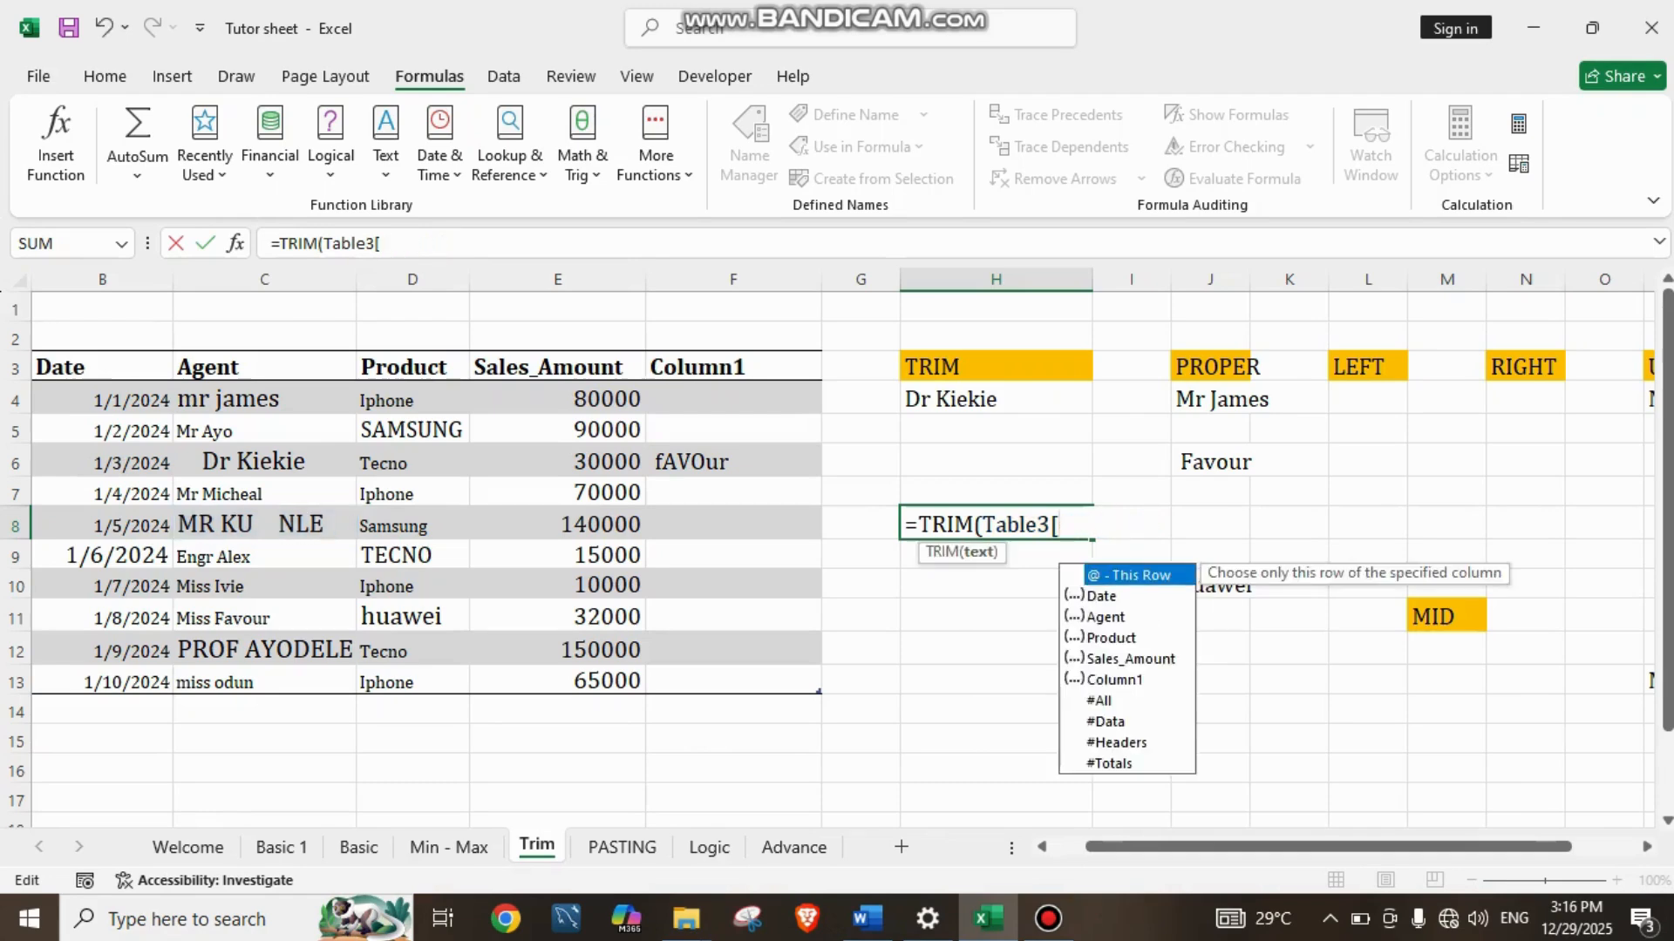
pyautogui.press('BackSpace')
pyautogui.press('BackSpace')
pyautogui.press('BackSpace')
pyautogui.press('BackSpace')
pyautogui.press('BackSpace')
pyautogui.press('BackSpace')
pyautogui.press('BackSpace')
pyautogui.press('BackSpace')
pyautogui.press('BackSpace')
pyautogui.press('BackSpace')
pyautogui.press('BackSpace')
pyautogui.press('BackSpace')
pyautogui.press('BackSpace')
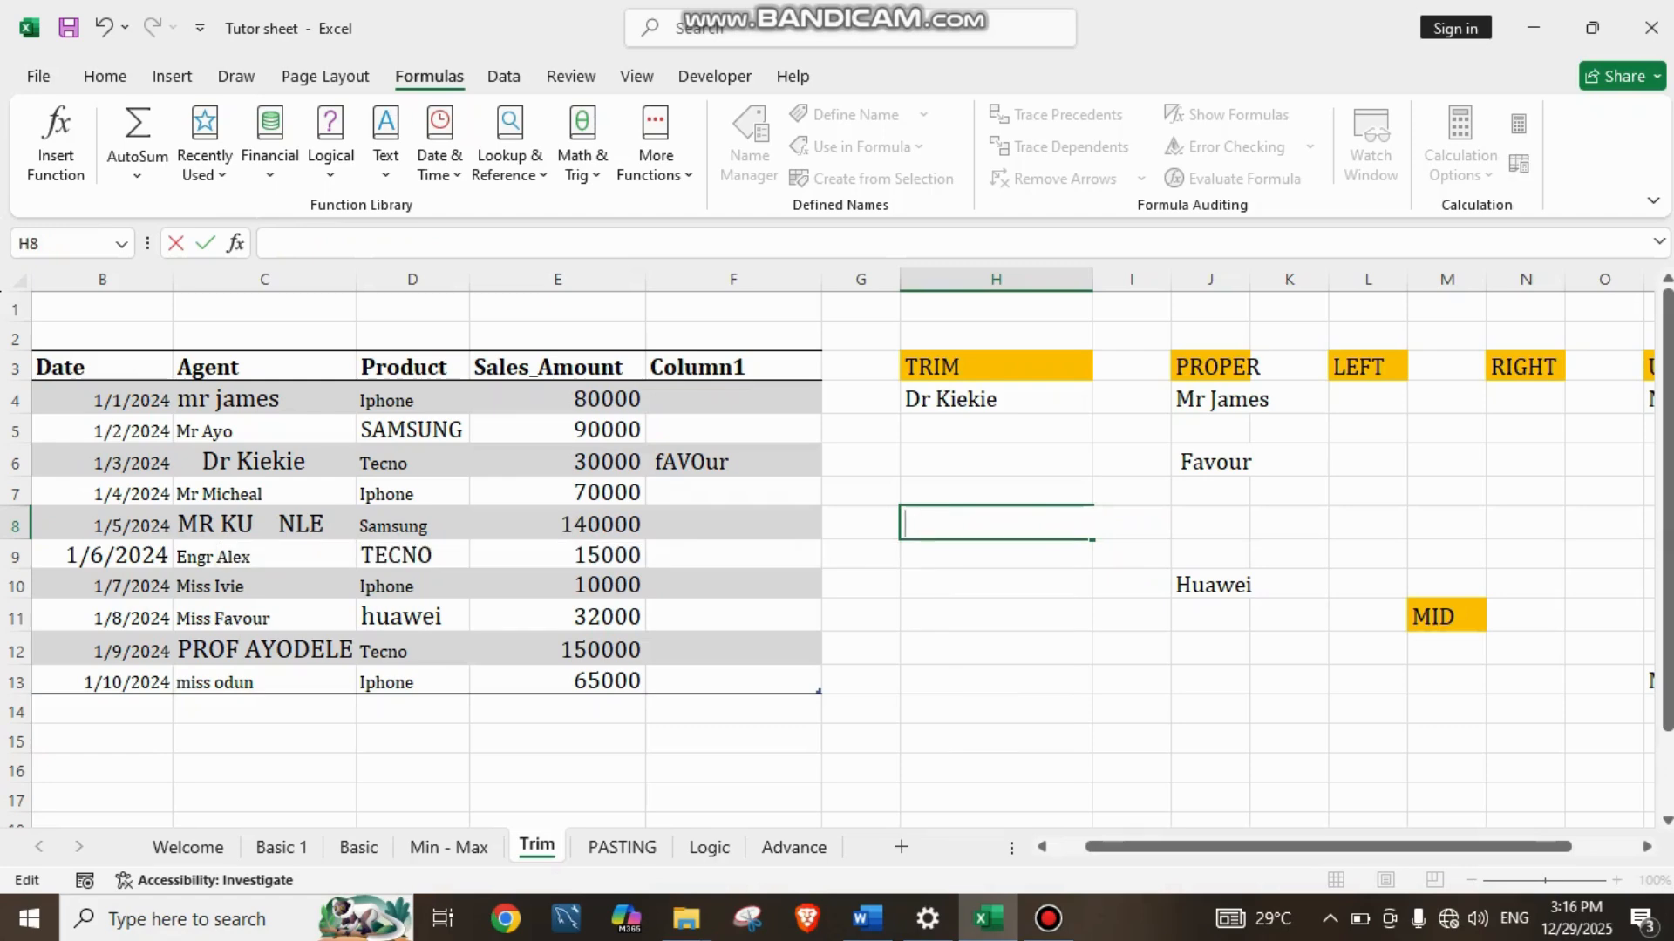
pyautogui.click(996, 616)
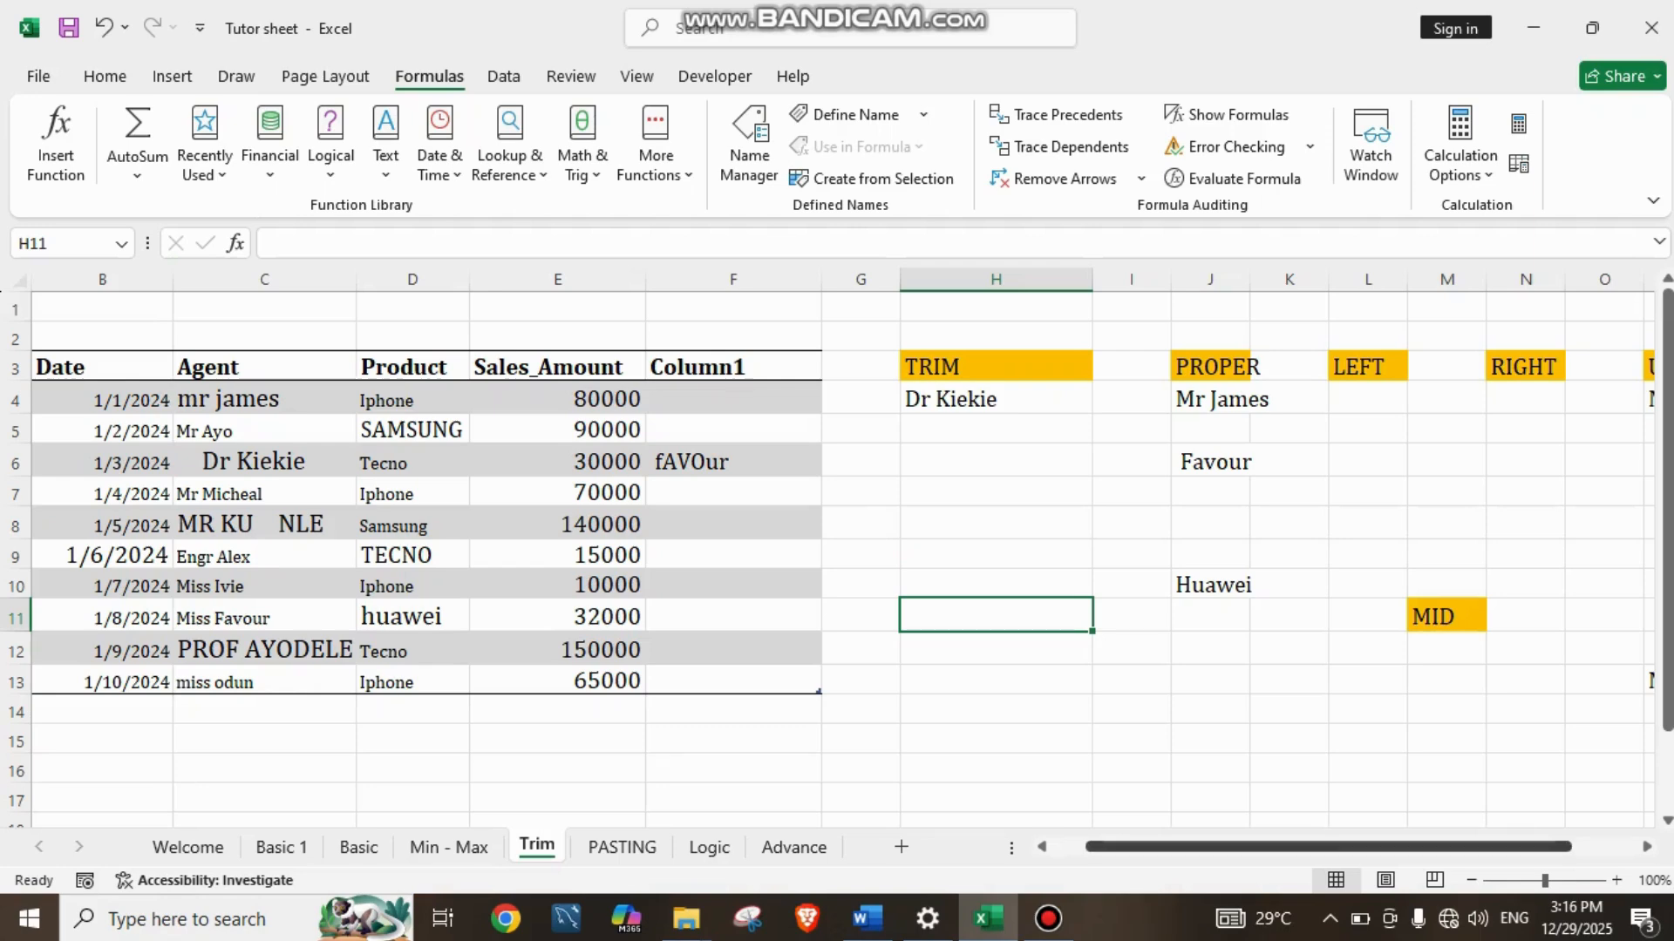
# Step: Insert a new column at K, between the PROPER and LEFT headings
pyautogui.hscroll(2, 837, 558)
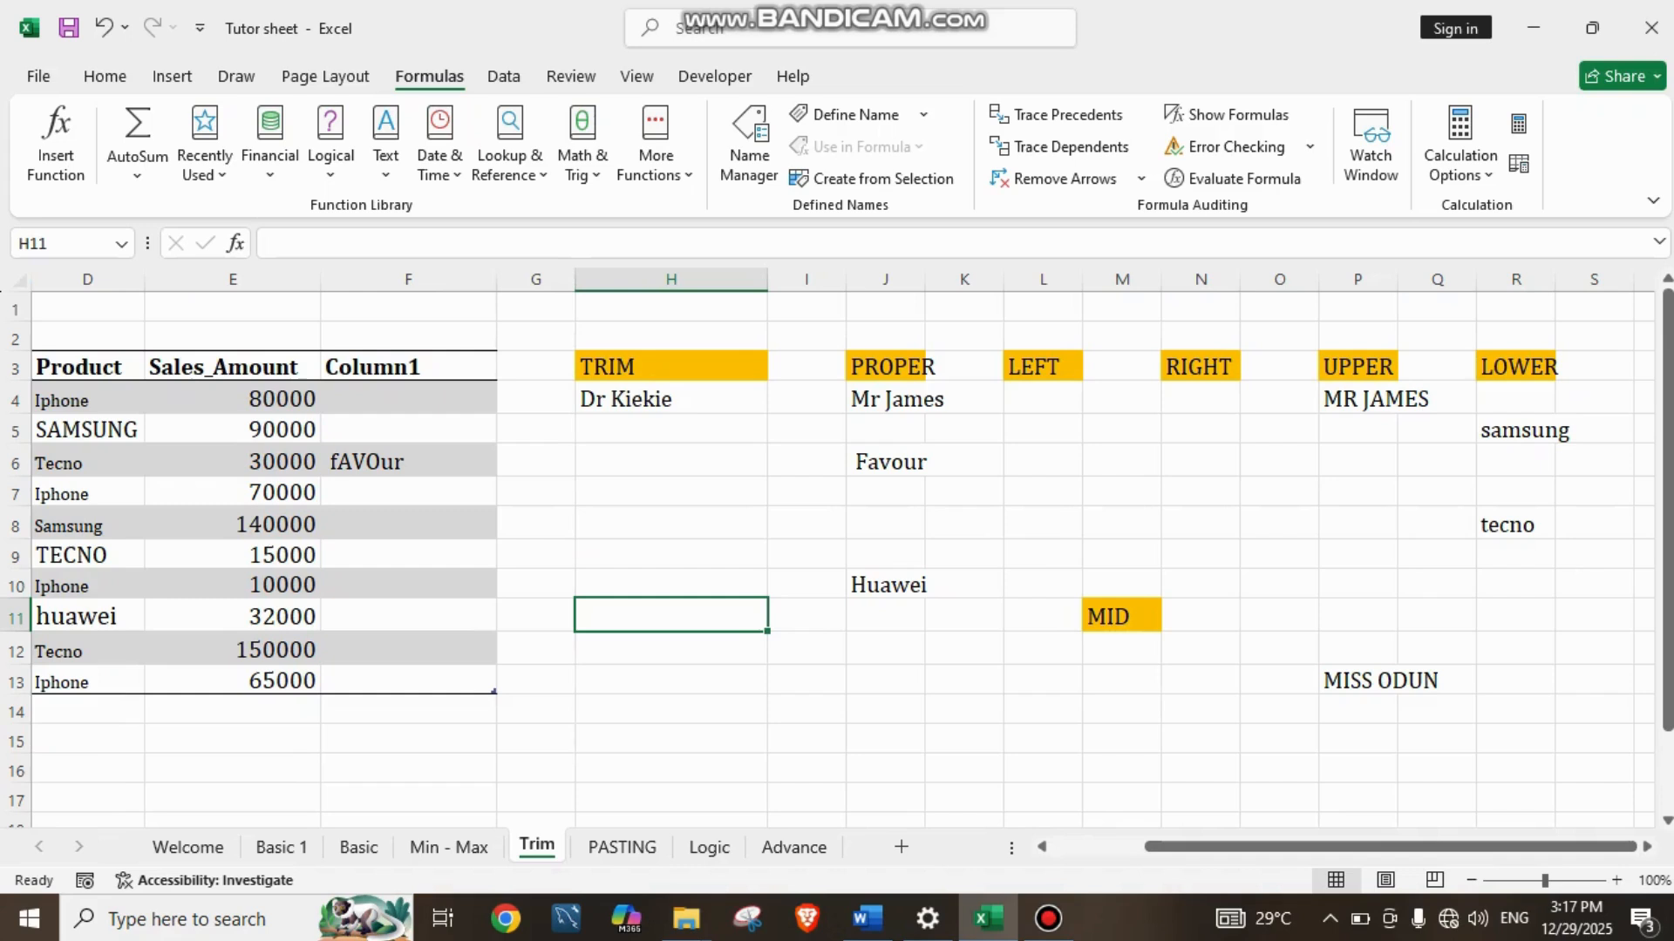
pyautogui.click(964, 280)
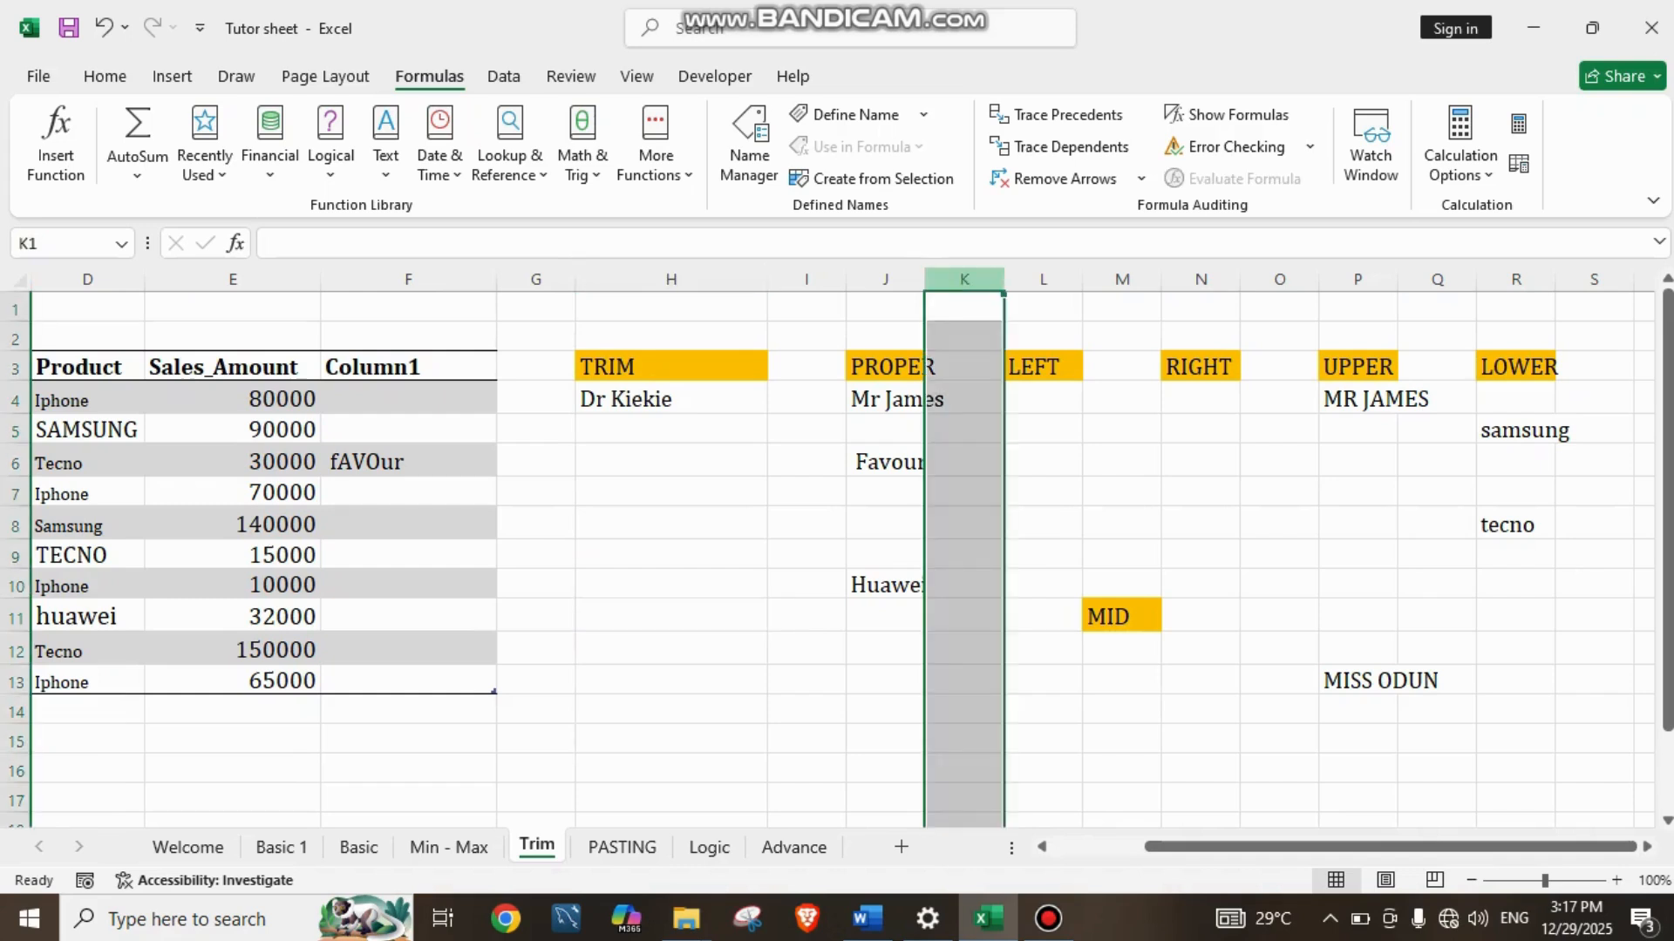
pyautogui.hotkey('ctrl', 'shift', '=')
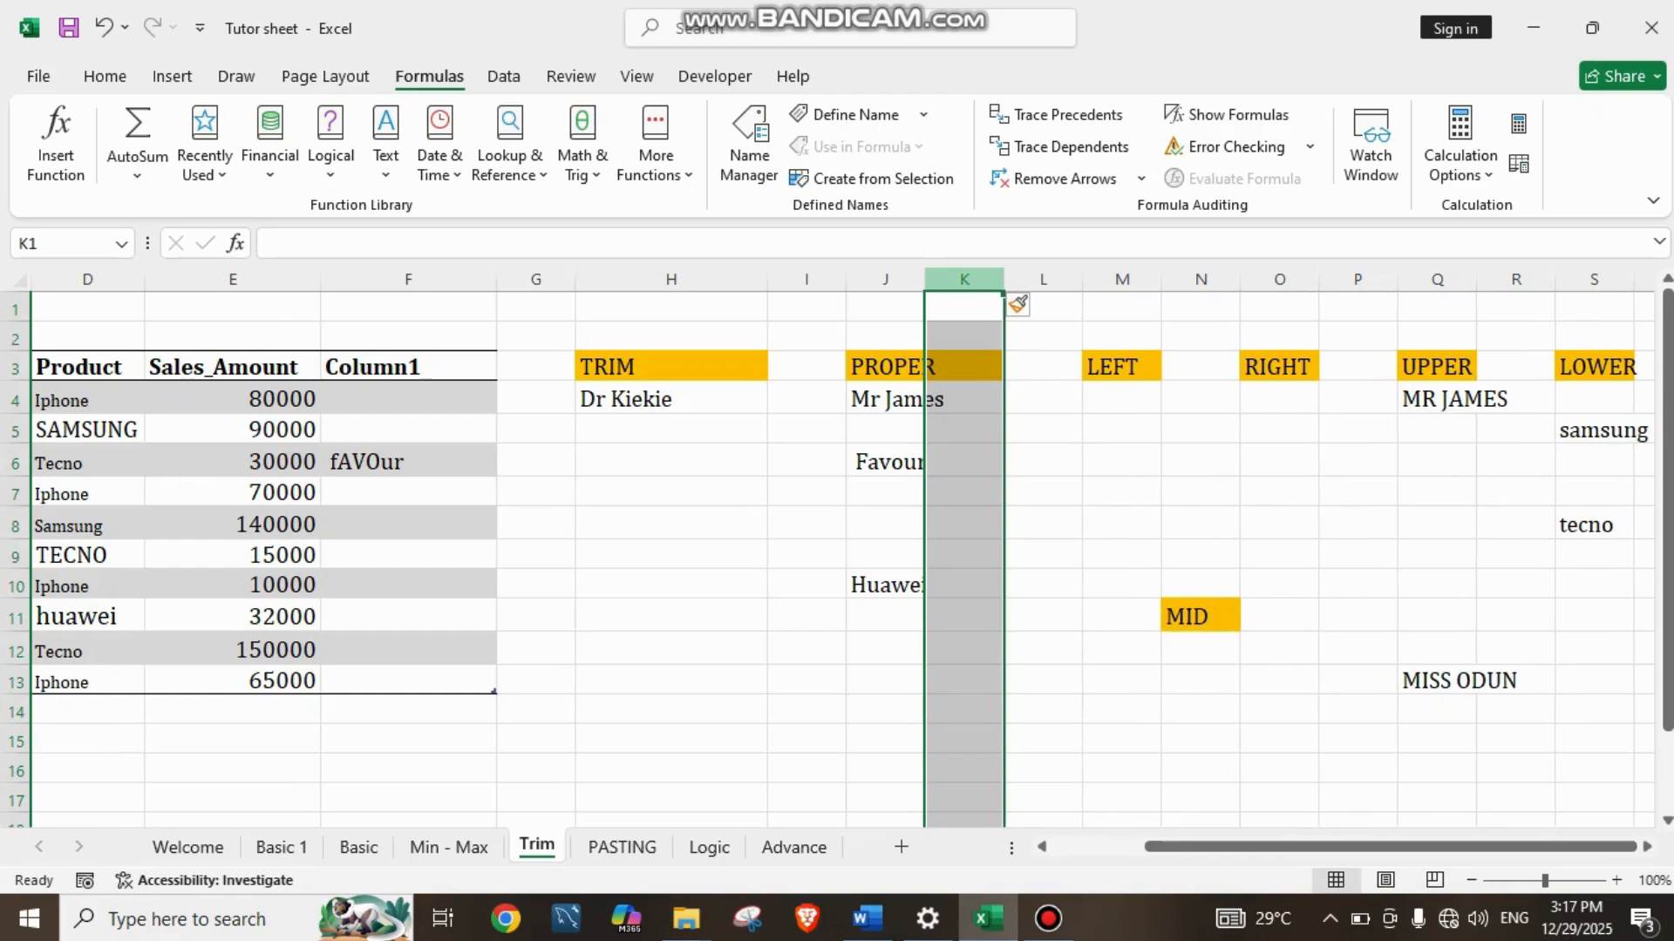
pyautogui.click(1200, 798)
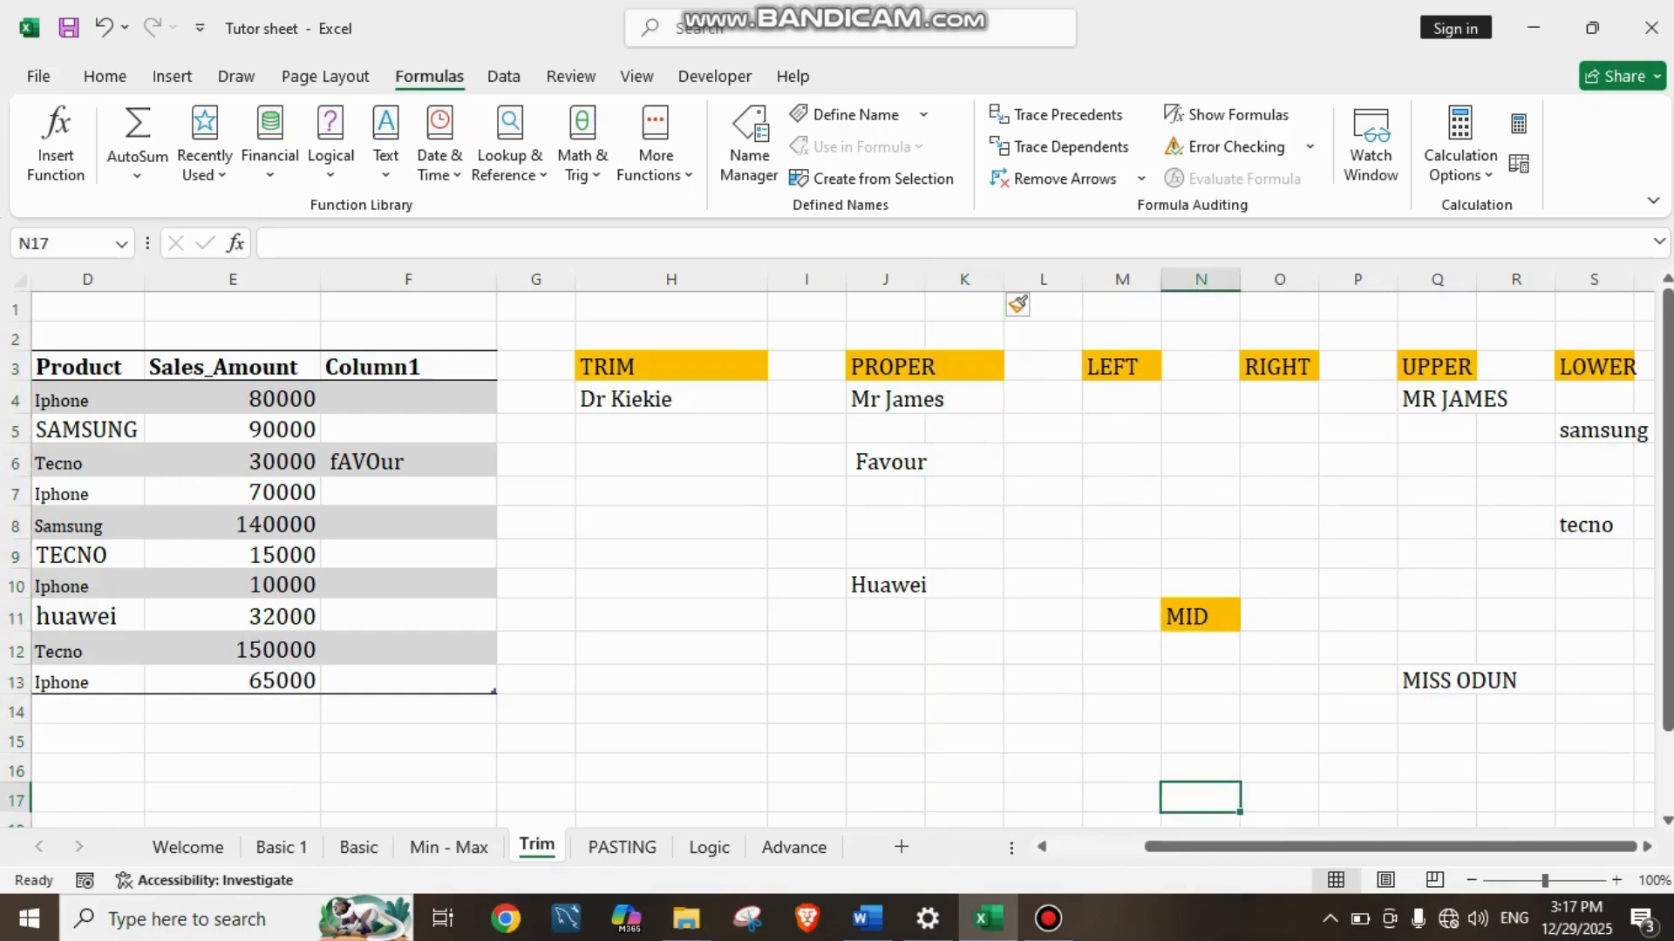
# Step: Enter a LEFT formula in cell M4 that extracts the first 2 characters of the Agent entry in C4
pyautogui.click(1122, 399)
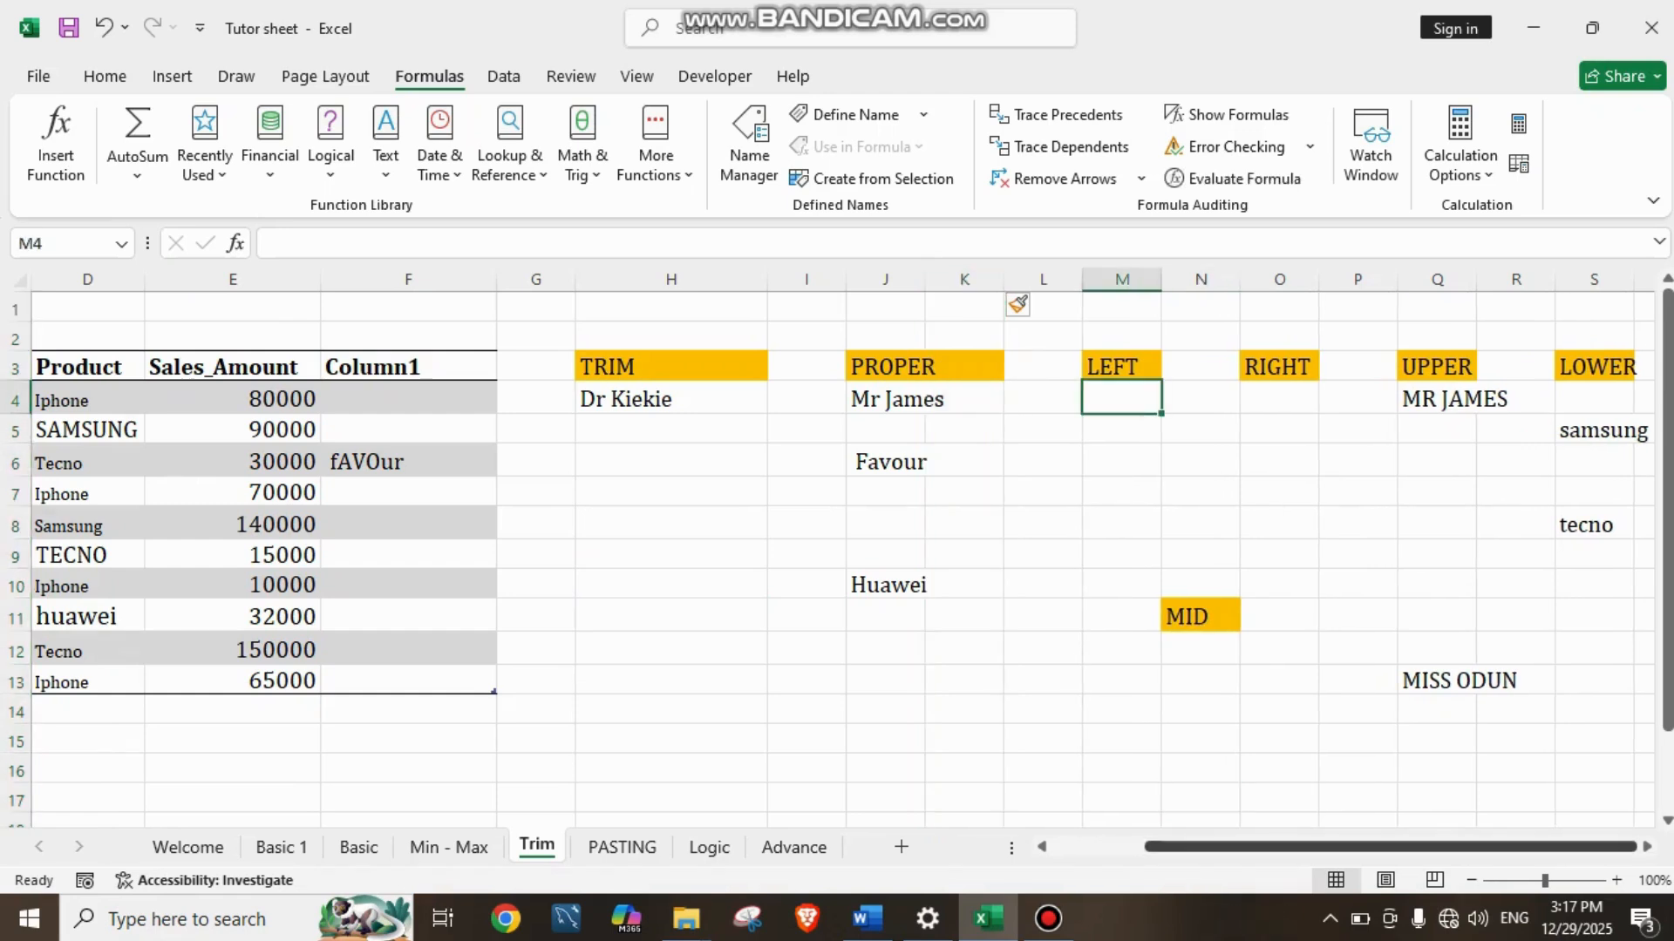
pyautogui.moveTo(1338, 847); pyautogui.dragTo(1245, 847)
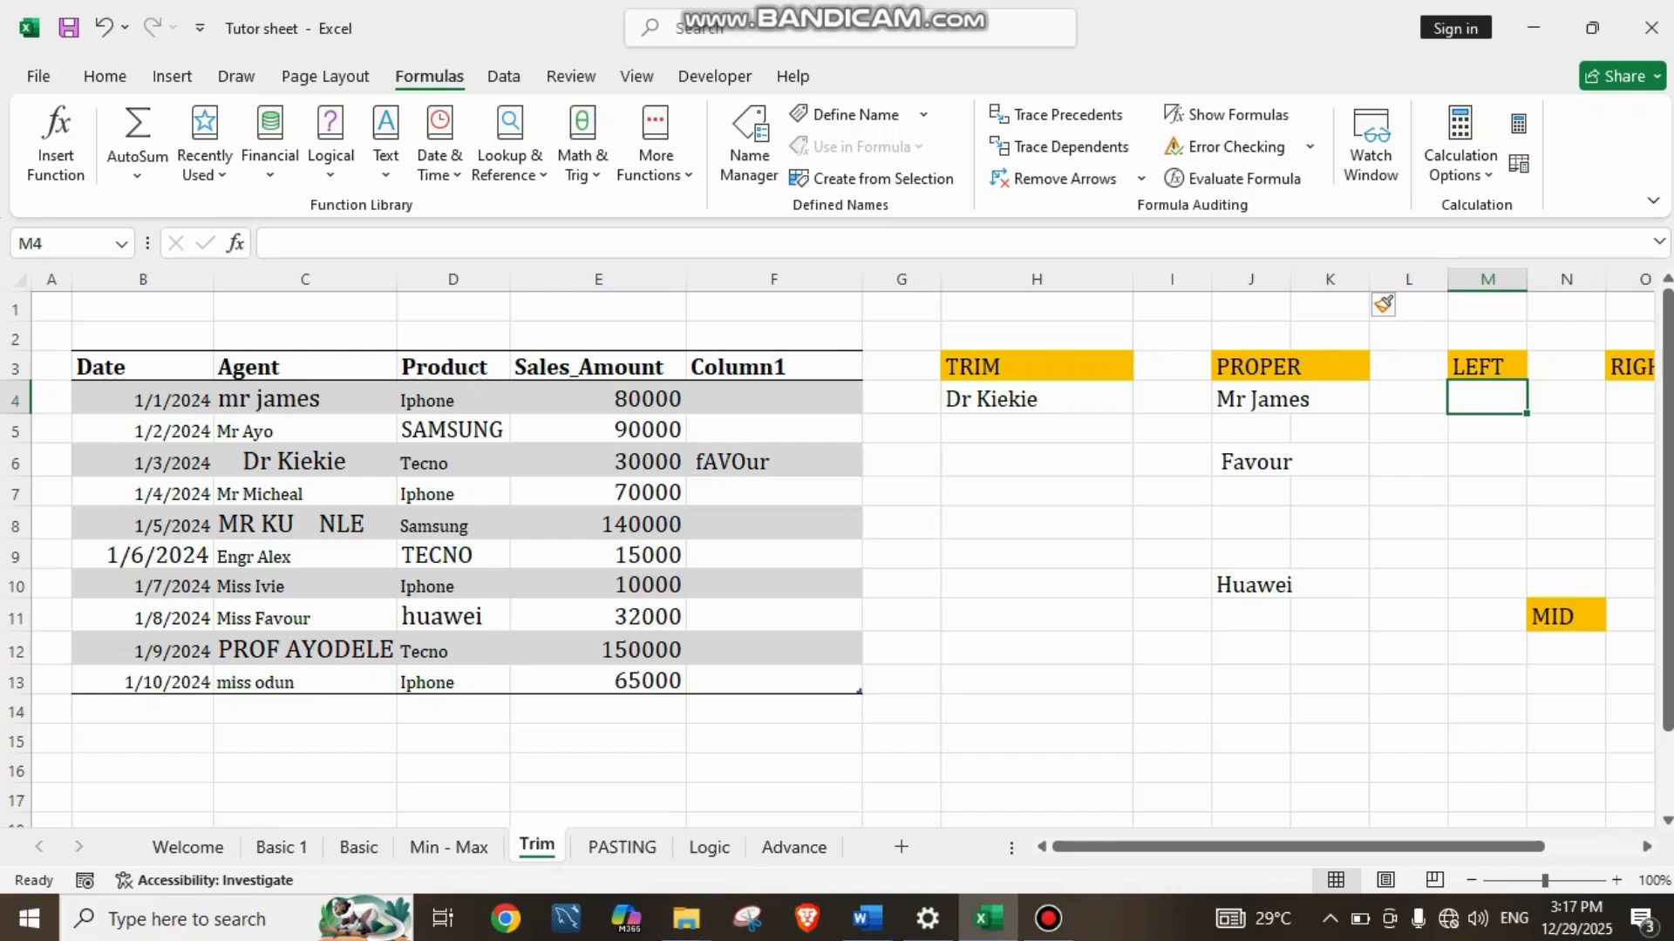
pyautogui.write('=')
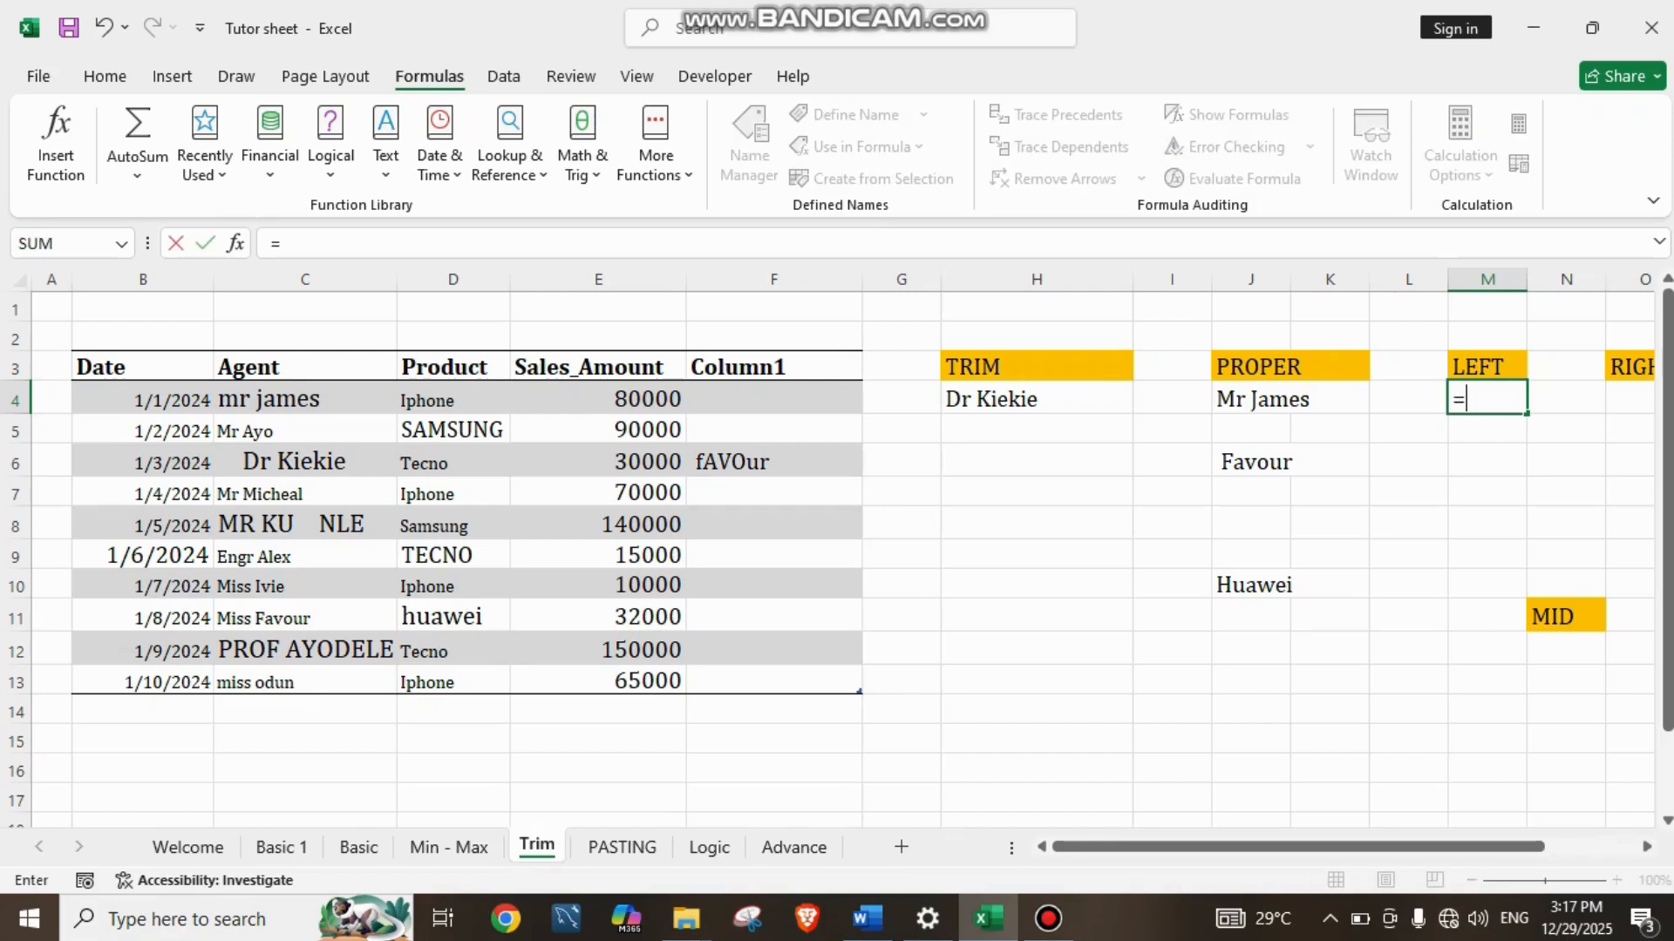
pyautogui.write('LEFT')
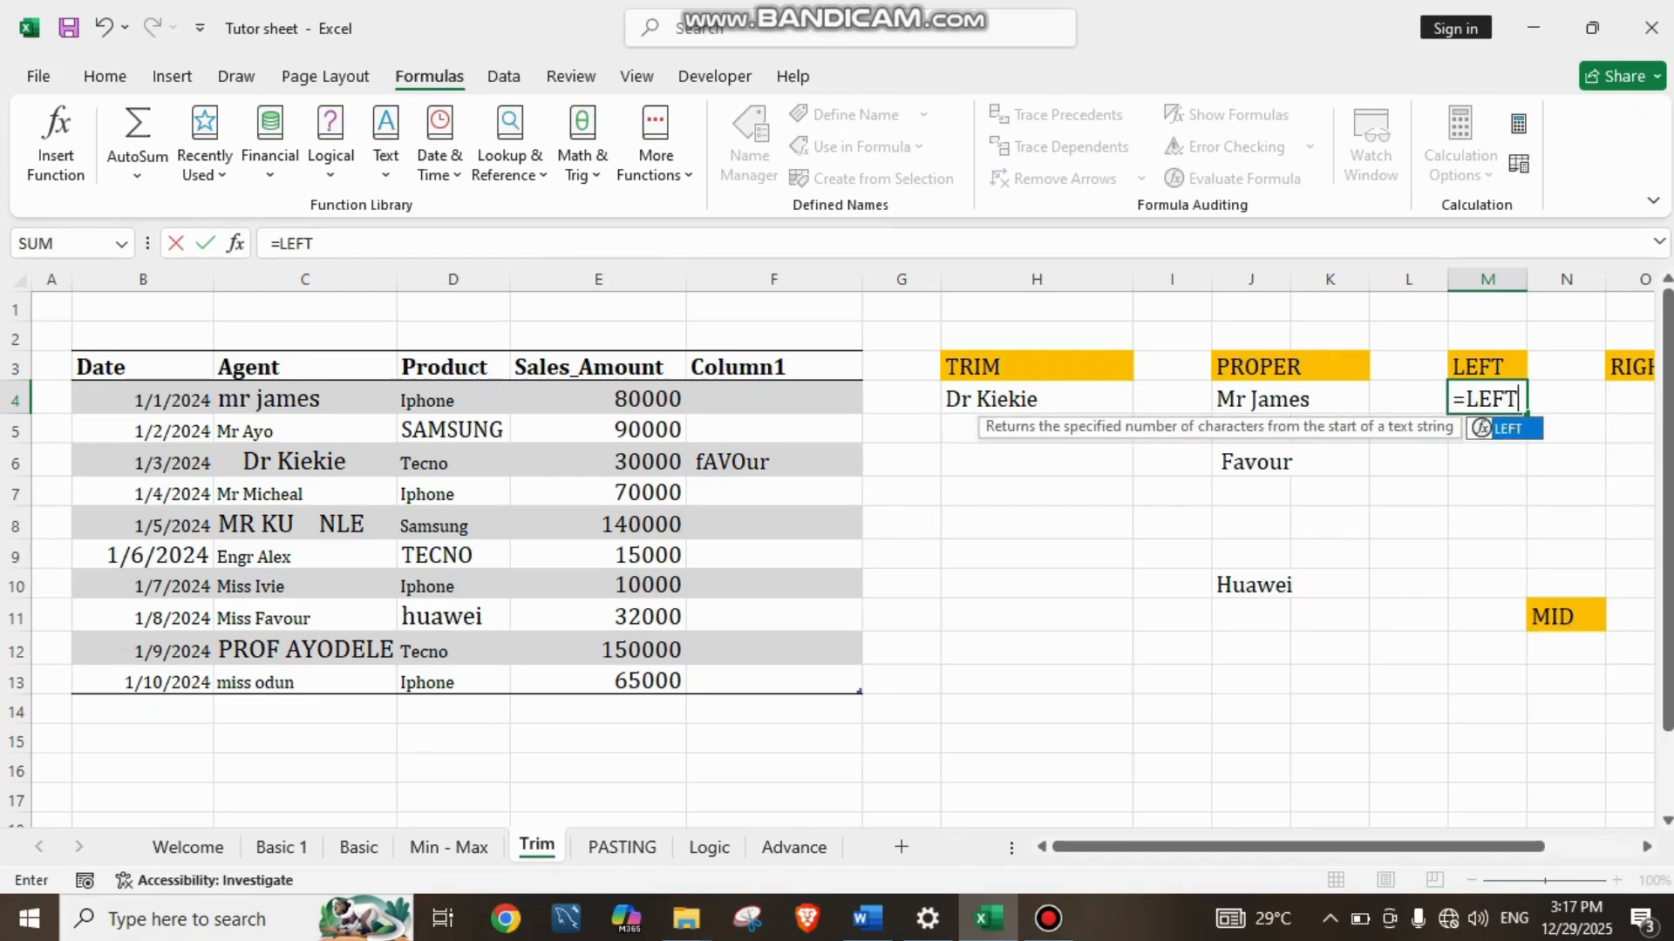
pyautogui.write('(')
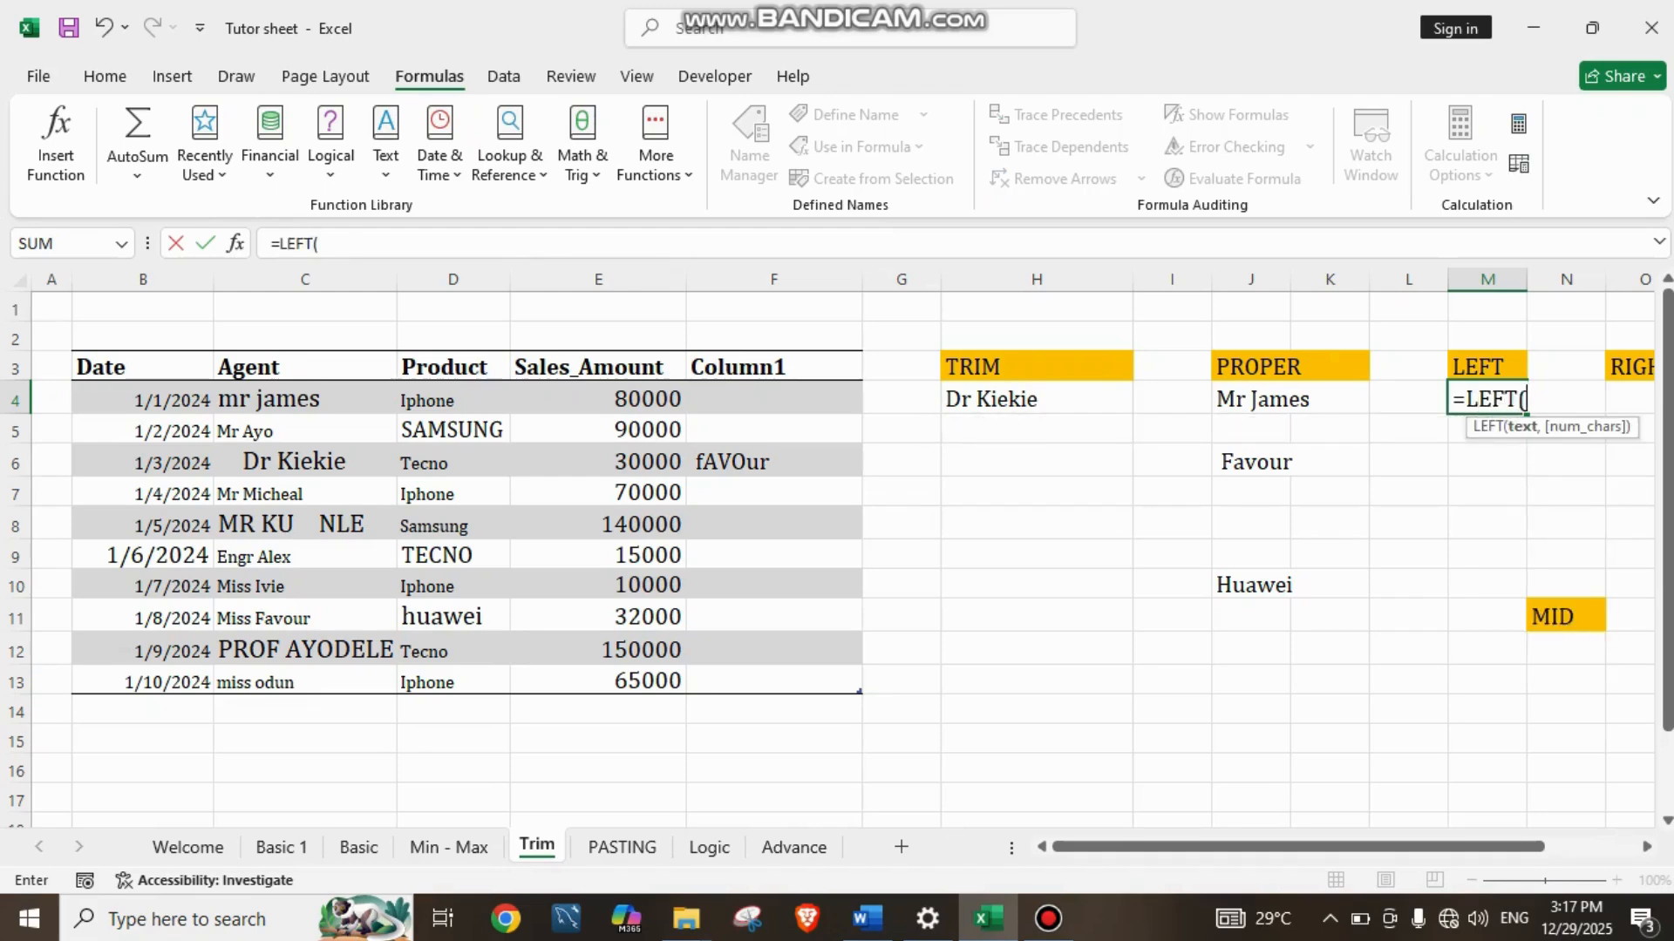
pyautogui.click(304, 399)
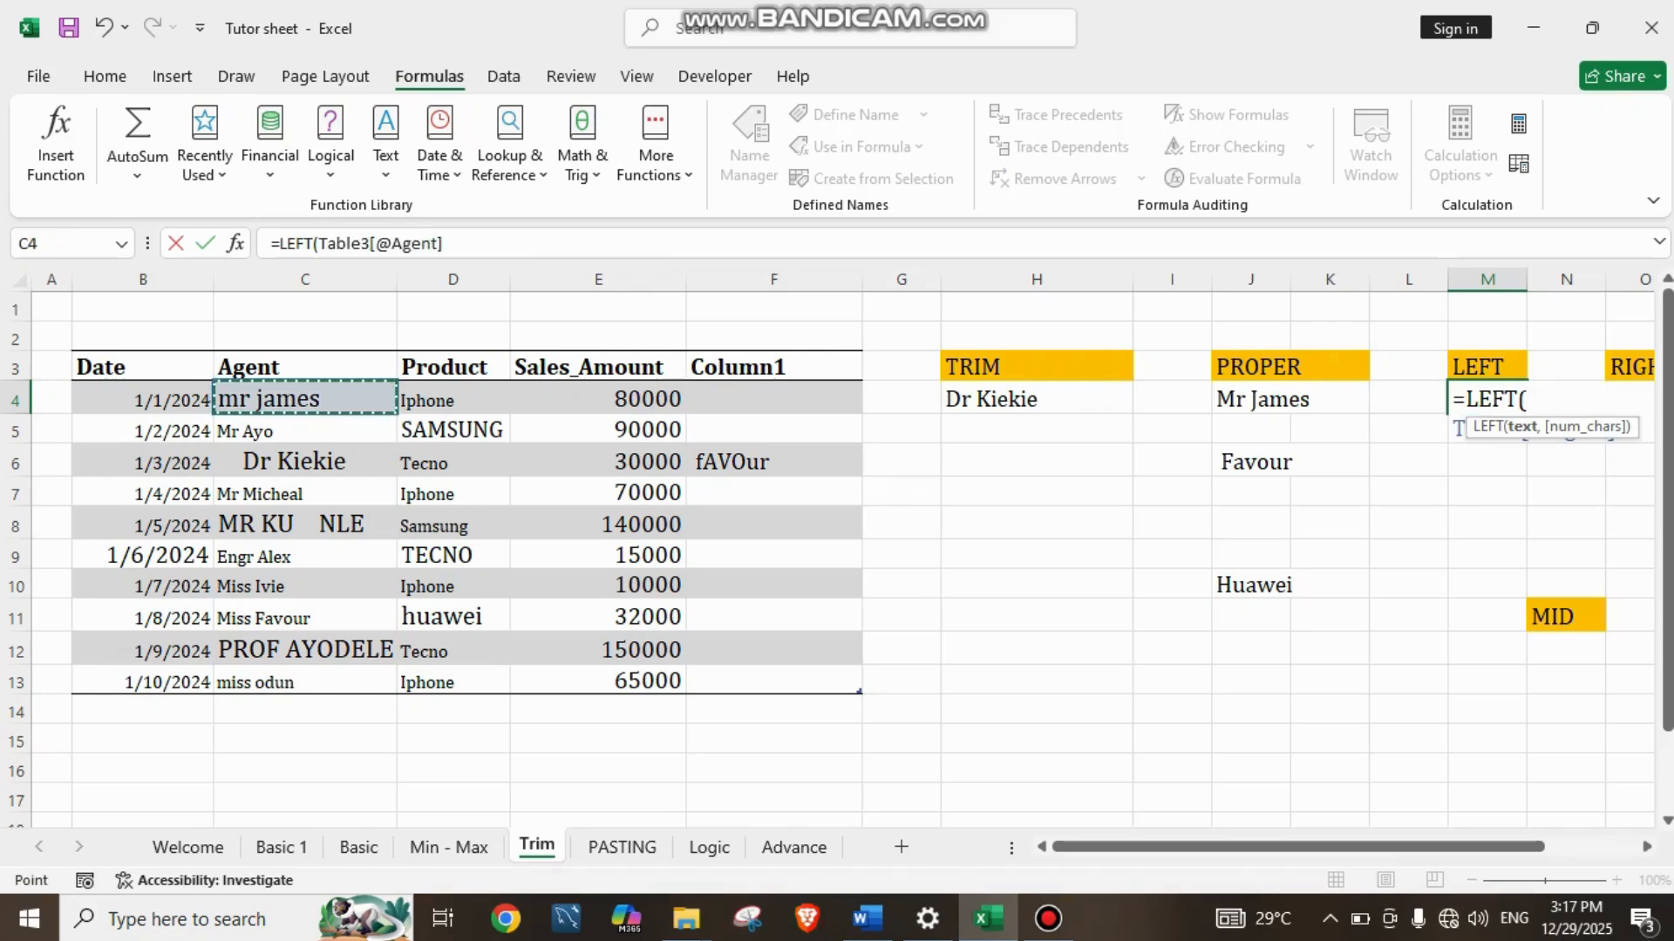
pyautogui.write(',')
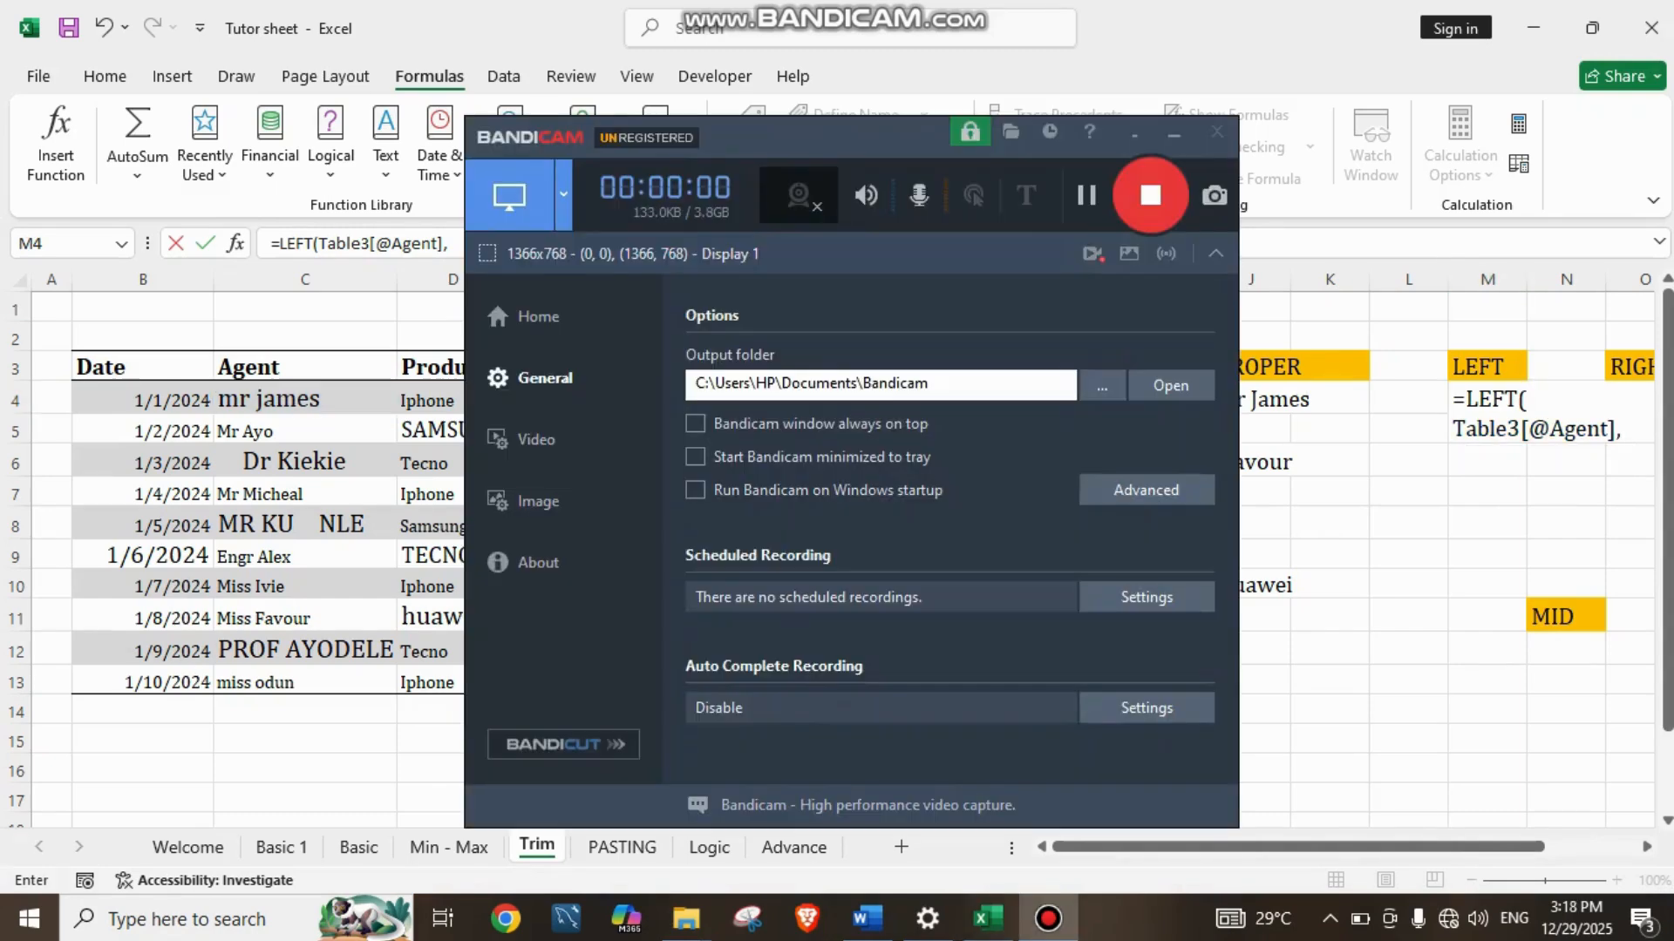
pyautogui.click(1174, 133)
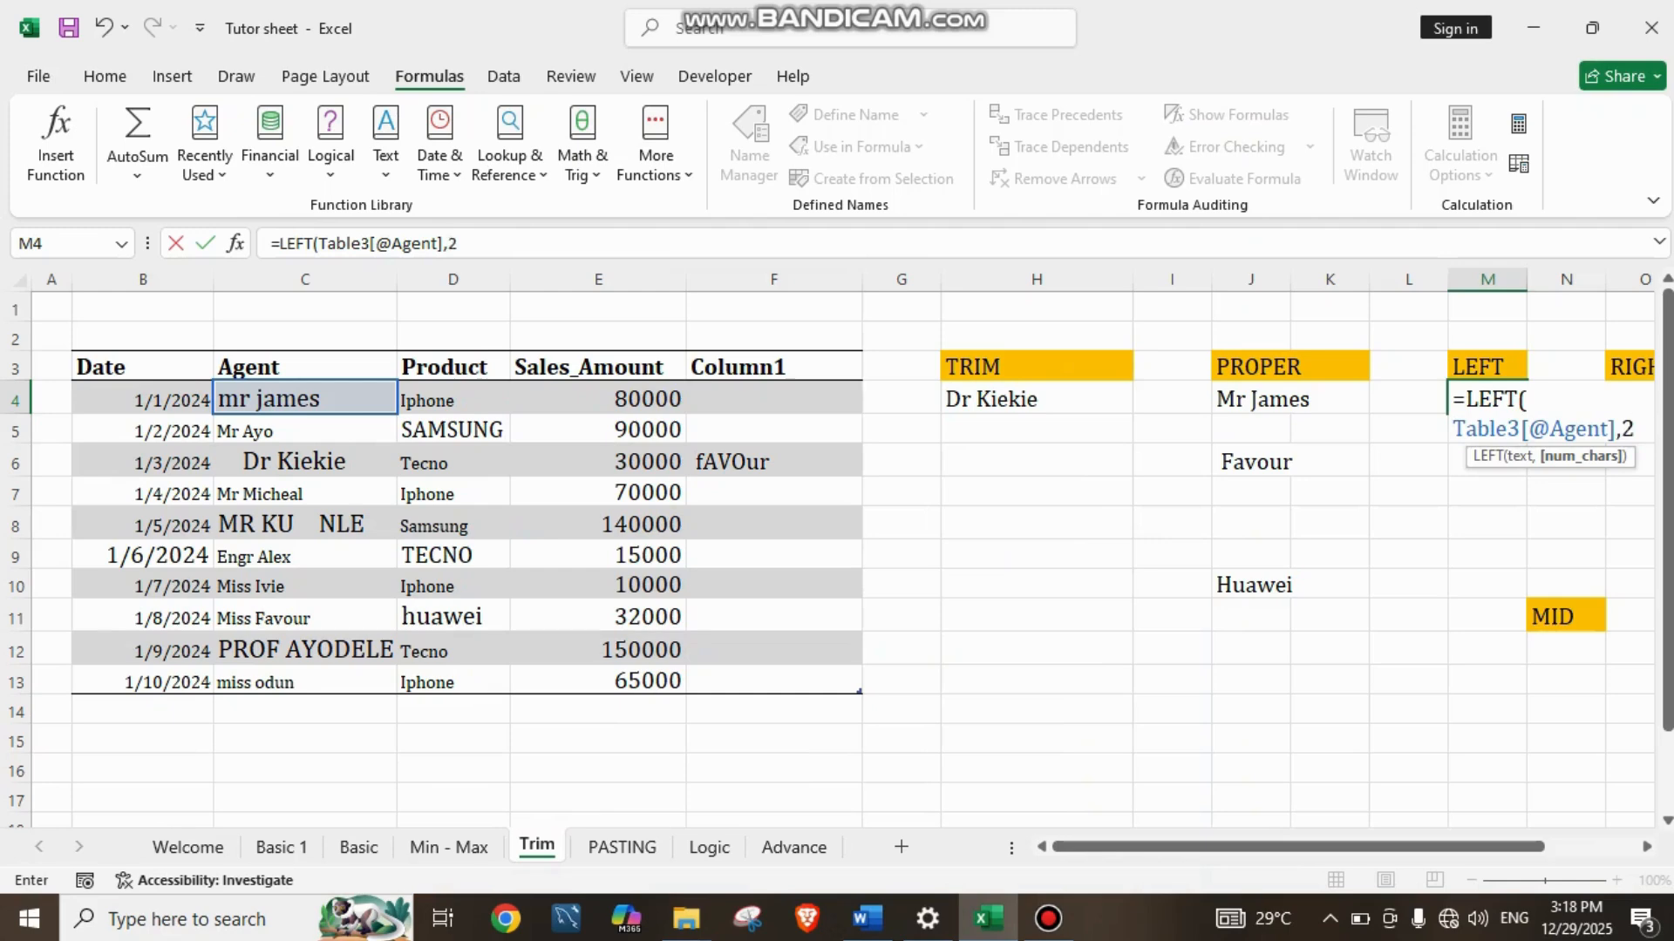
pyautogui.write(')')
pyautogui.press('Return')
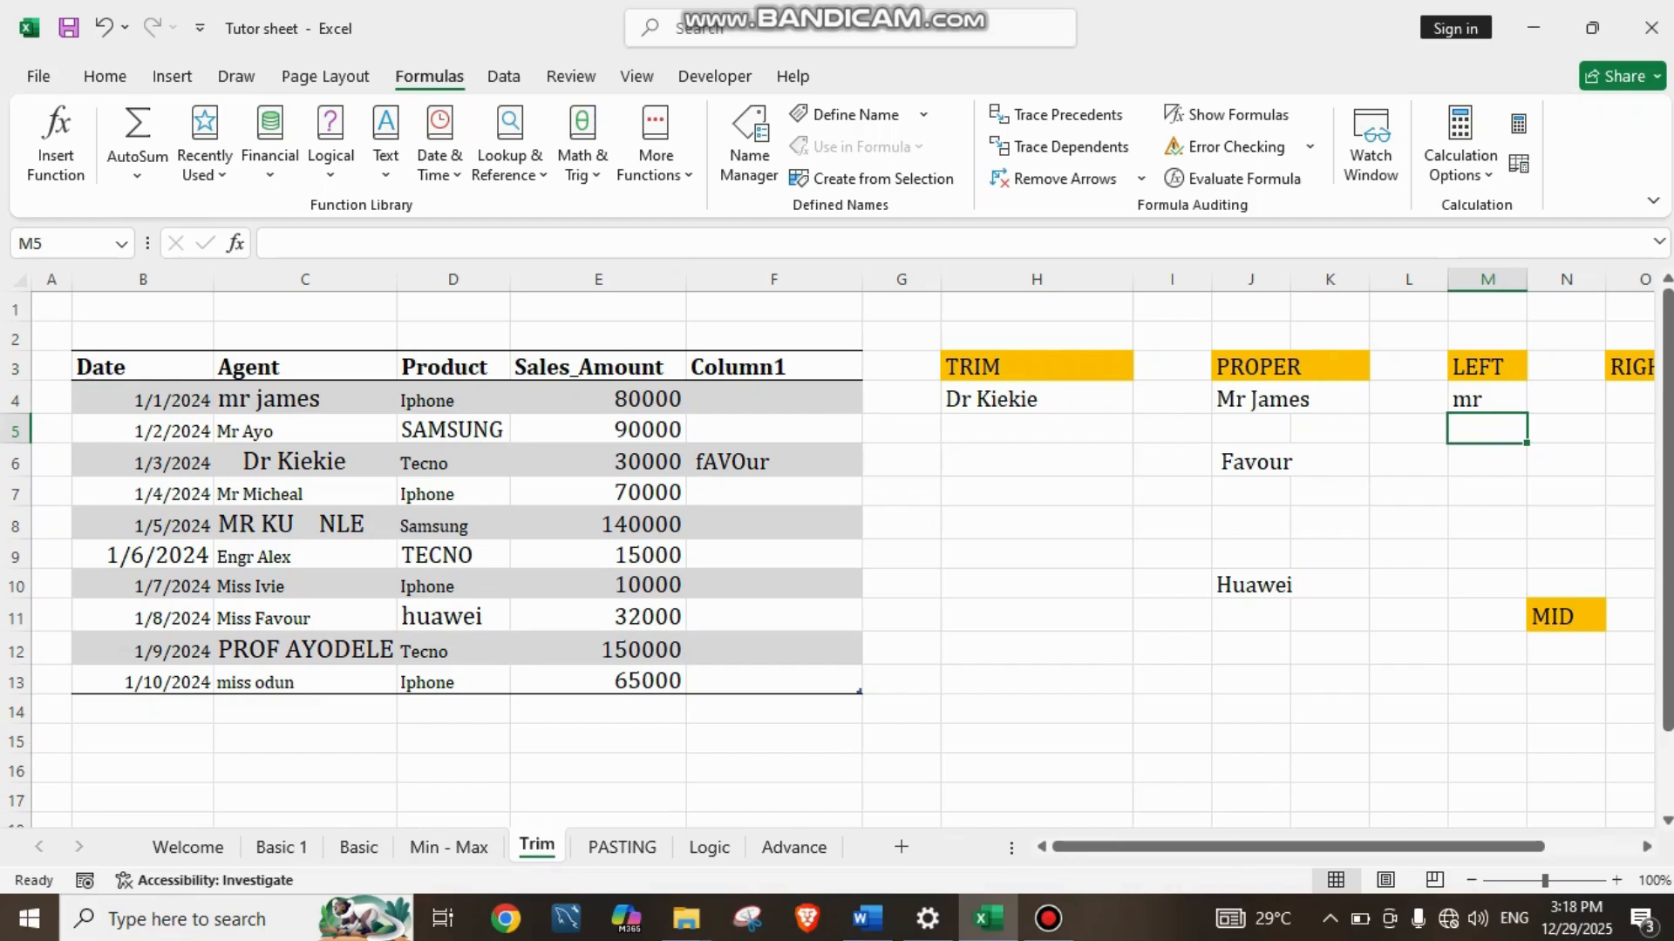
# Step: Enter a LEFT formula in cell M6 that extracts the first 4 characters of the Agent entry in C9
pyautogui.press('Down')
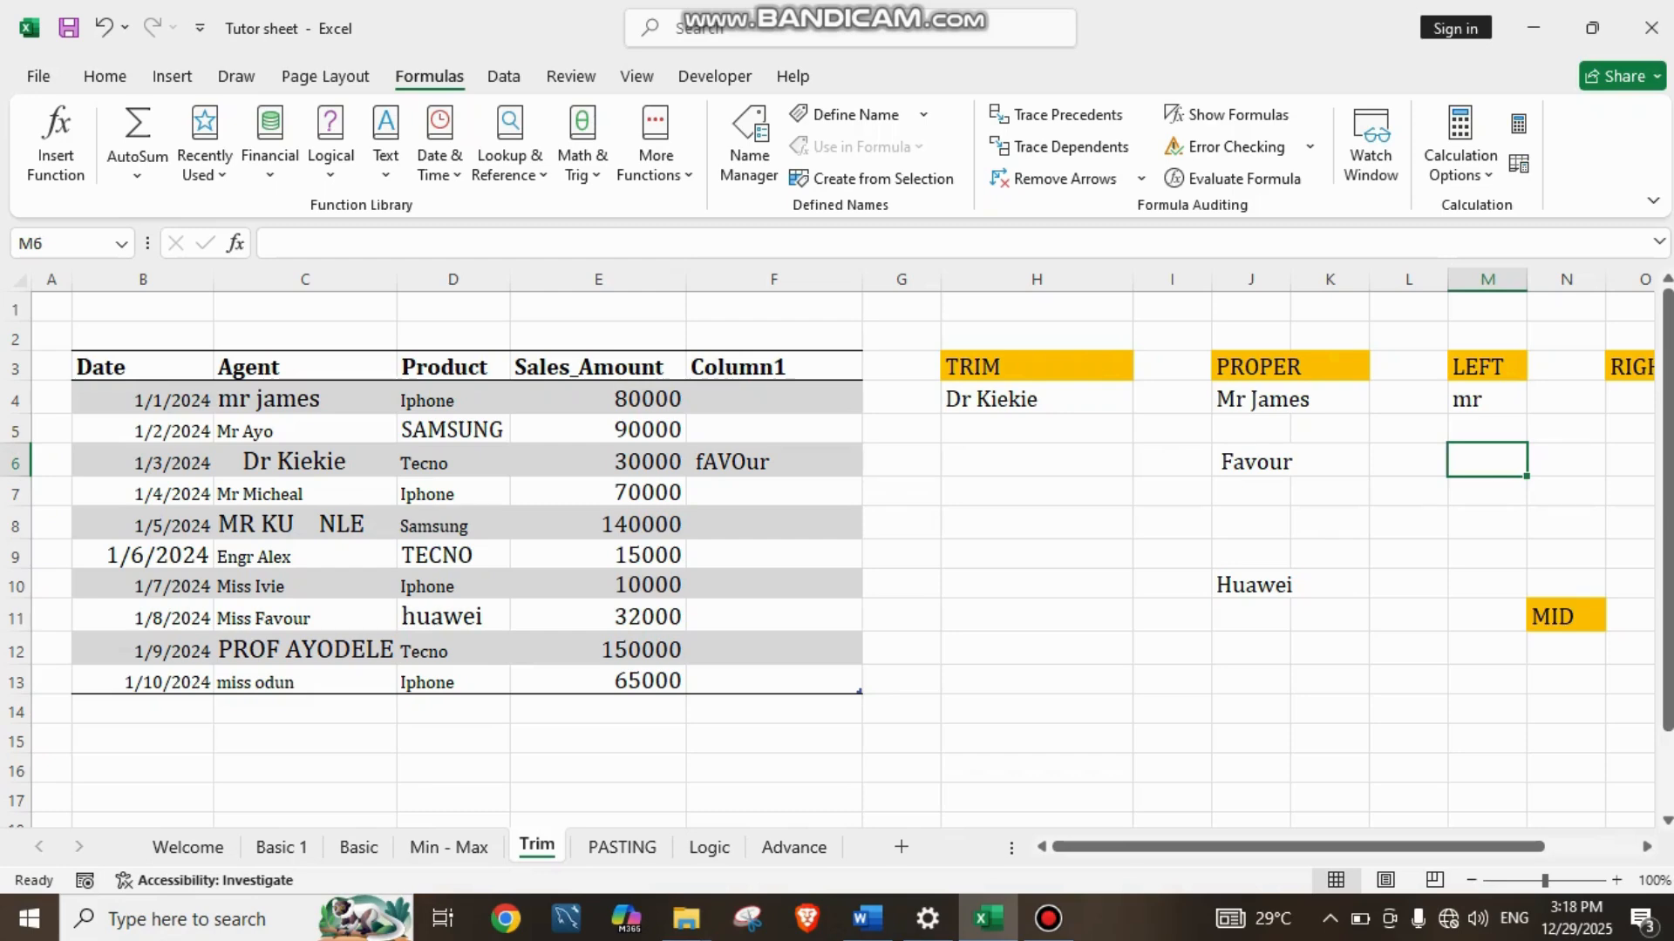
pyautogui.write('=LEFT')
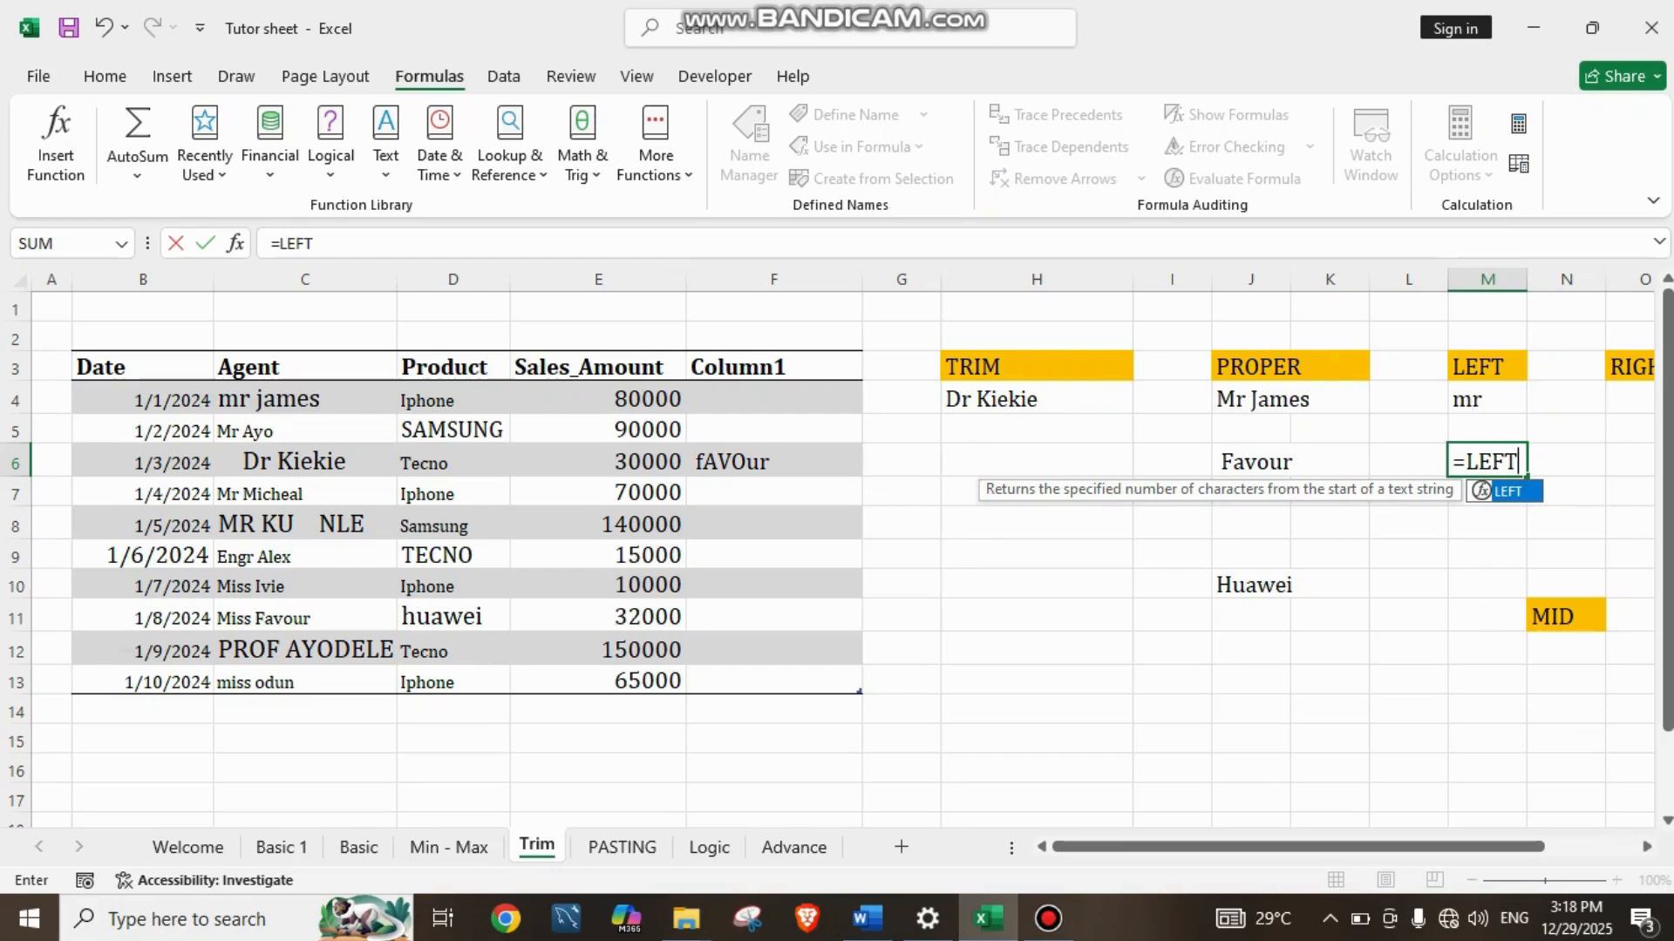
pyautogui.write('(')
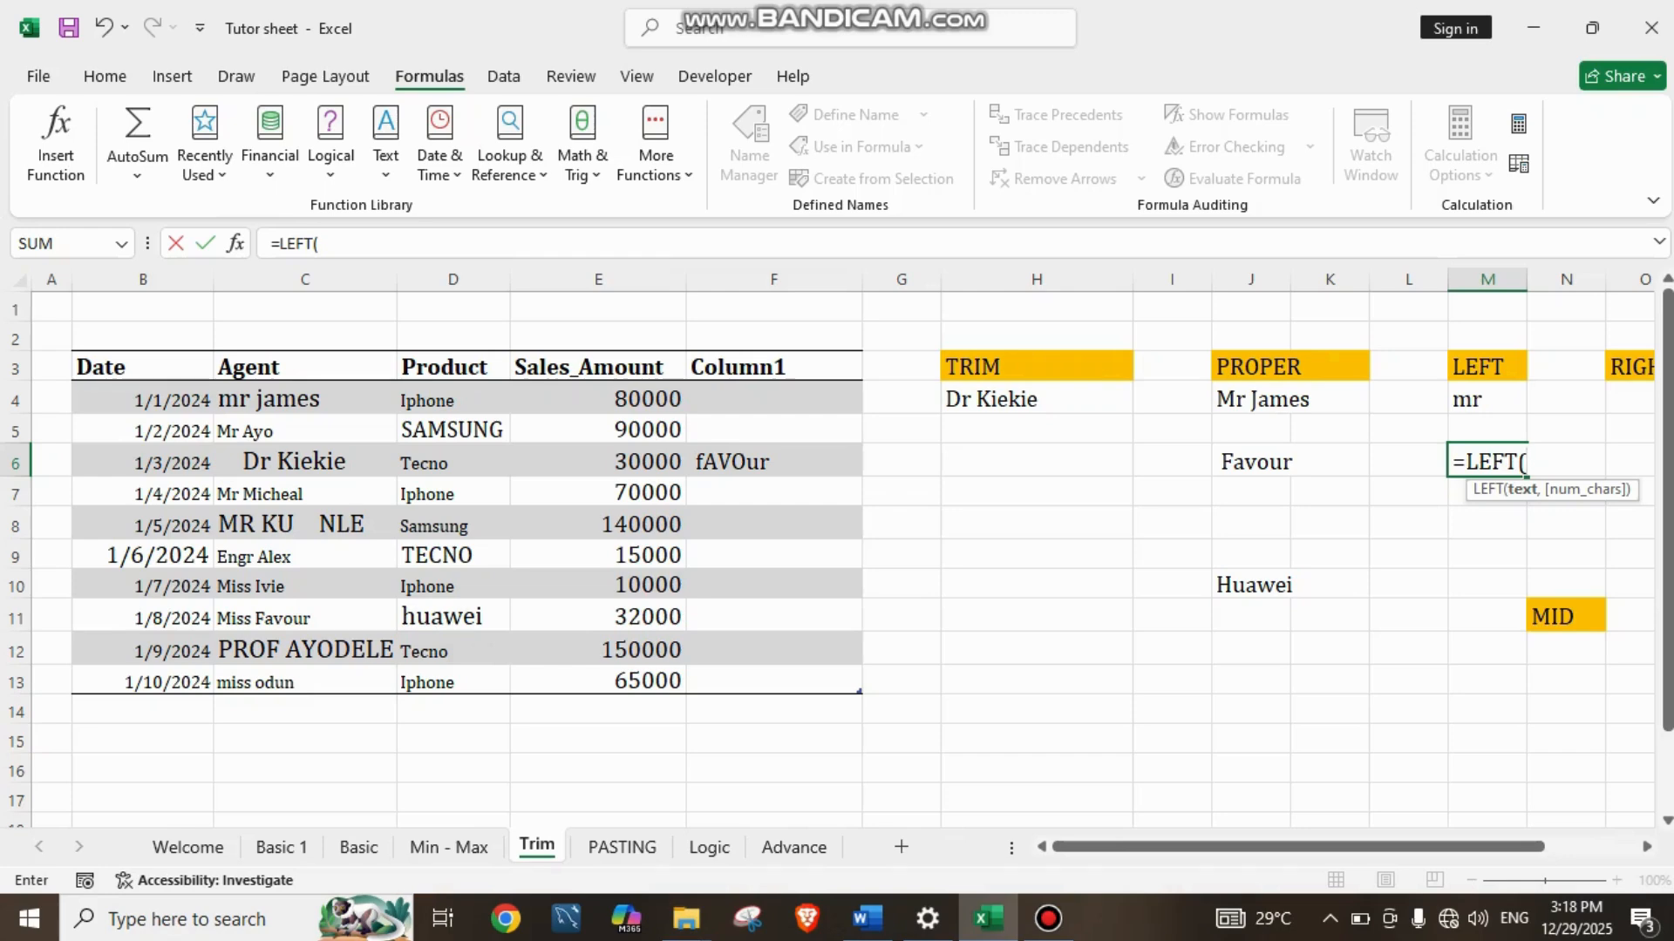
pyautogui.click(305, 556)
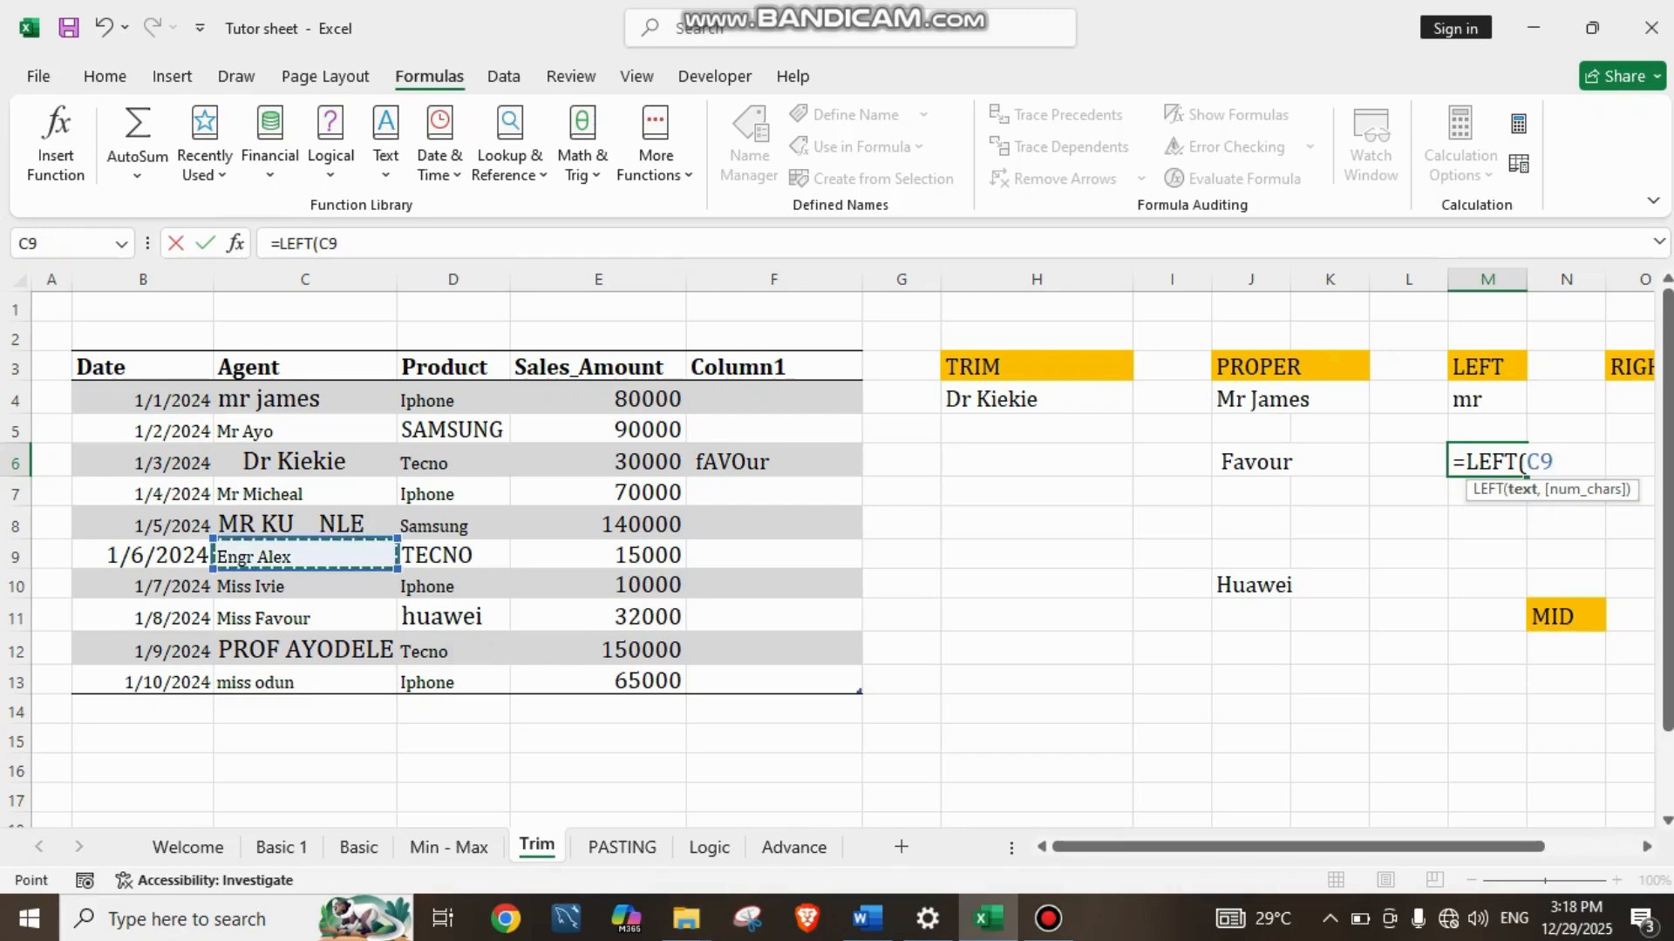
pyautogui.write(',')
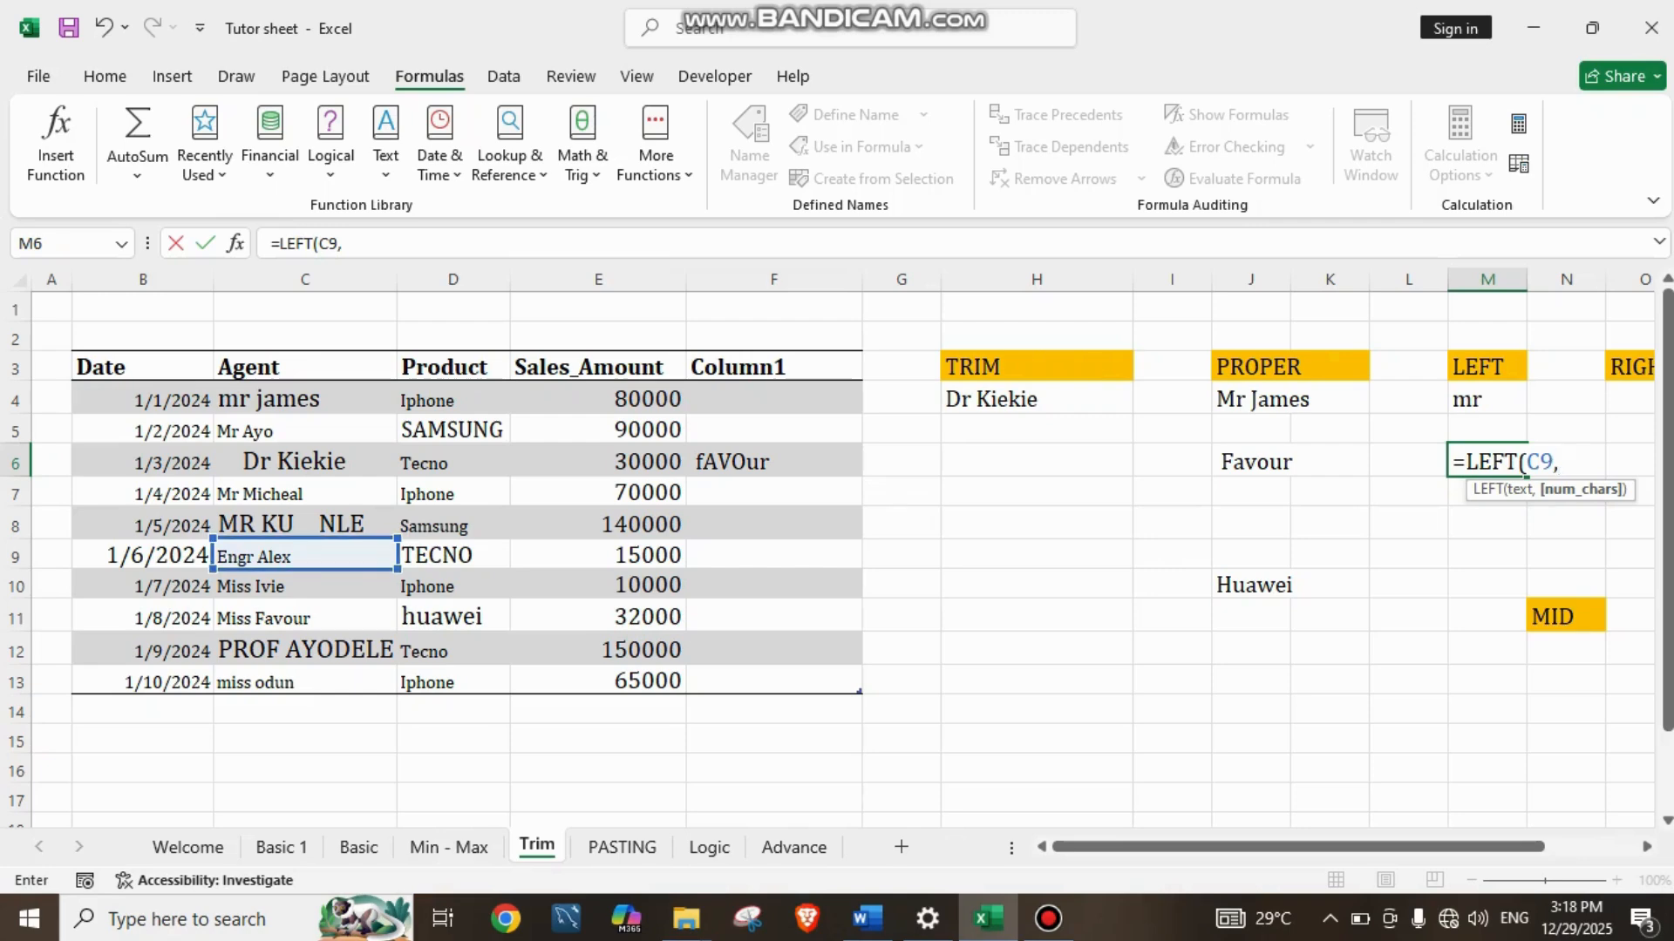
pyautogui.write('4)')
pyautogui.press('Return')
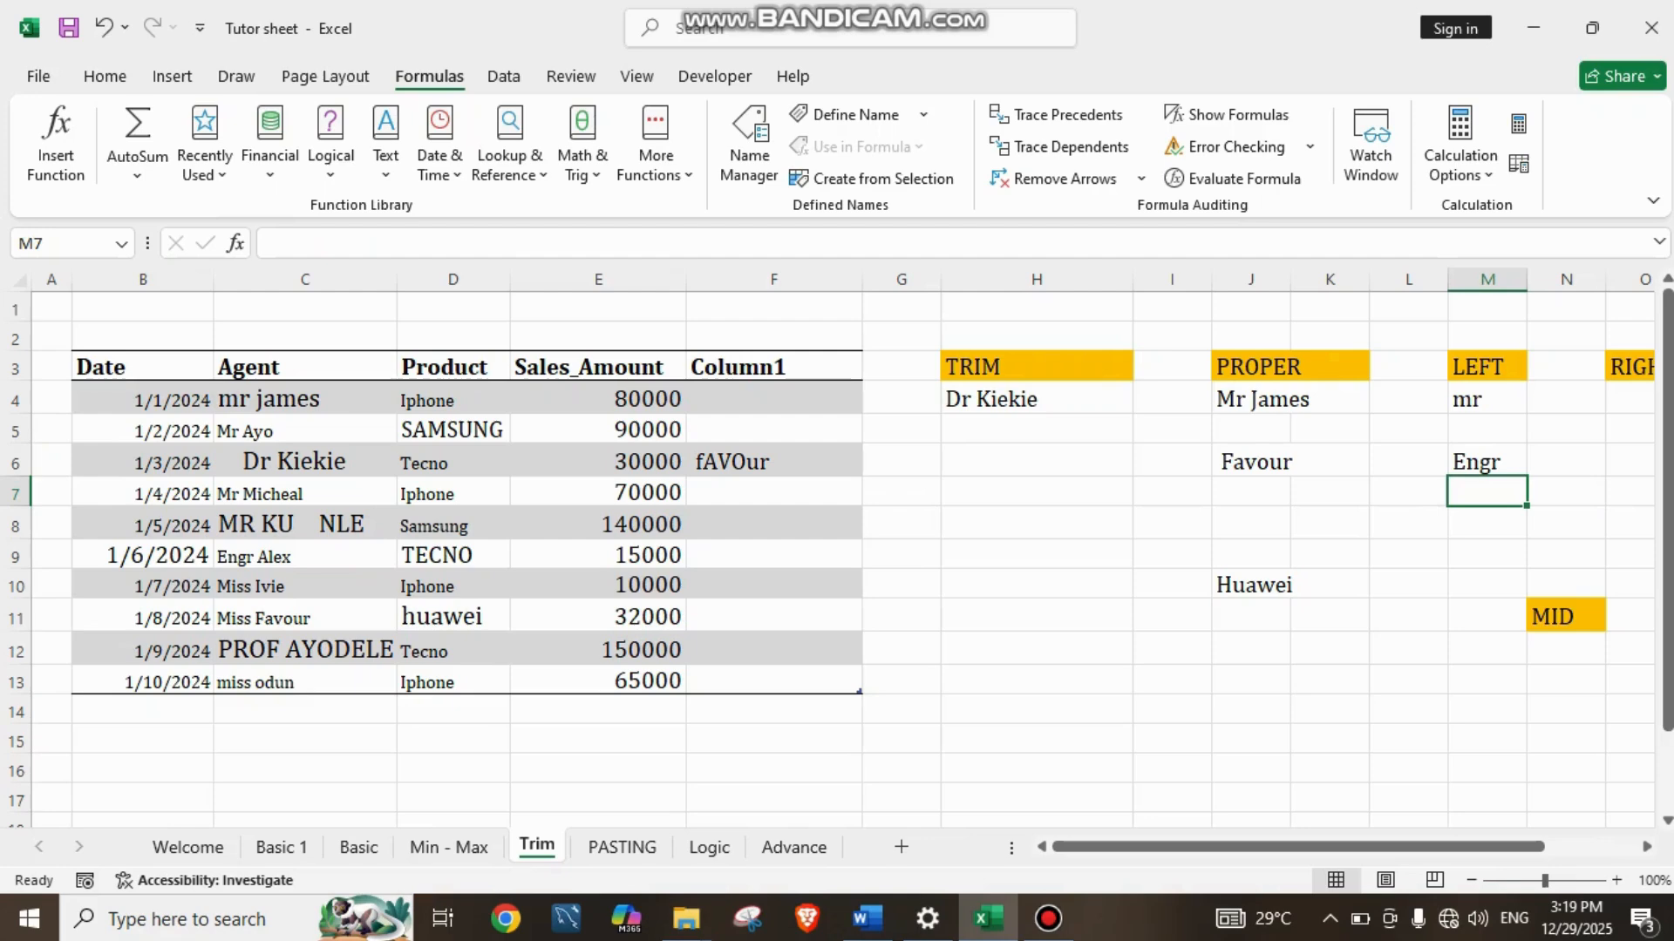
pyautogui.moveTo(1299, 847)
pyautogui.mouseDown()
pyautogui.moveTo(1390, 847)
pyautogui.moveTo(1330, 846)
pyautogui.mouseUp()
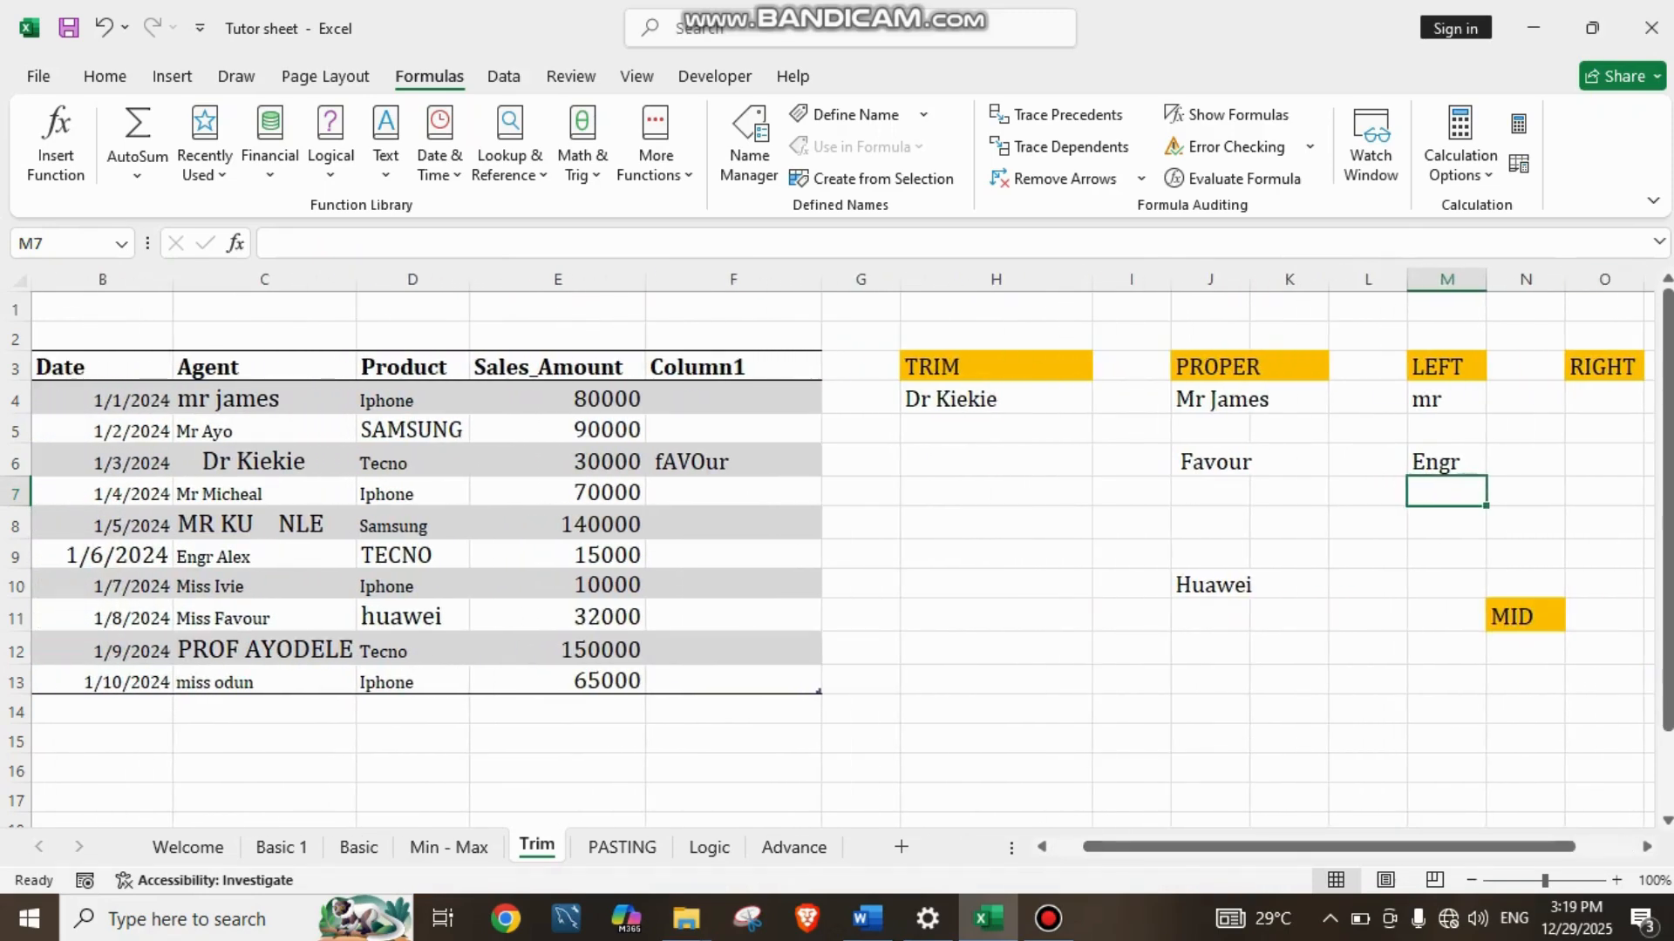
# Step: Enter a RIGHT formula in cell O4 that extracts the last 5 characters of the Agent entry in C4
pyautogui.click(1604, 399)
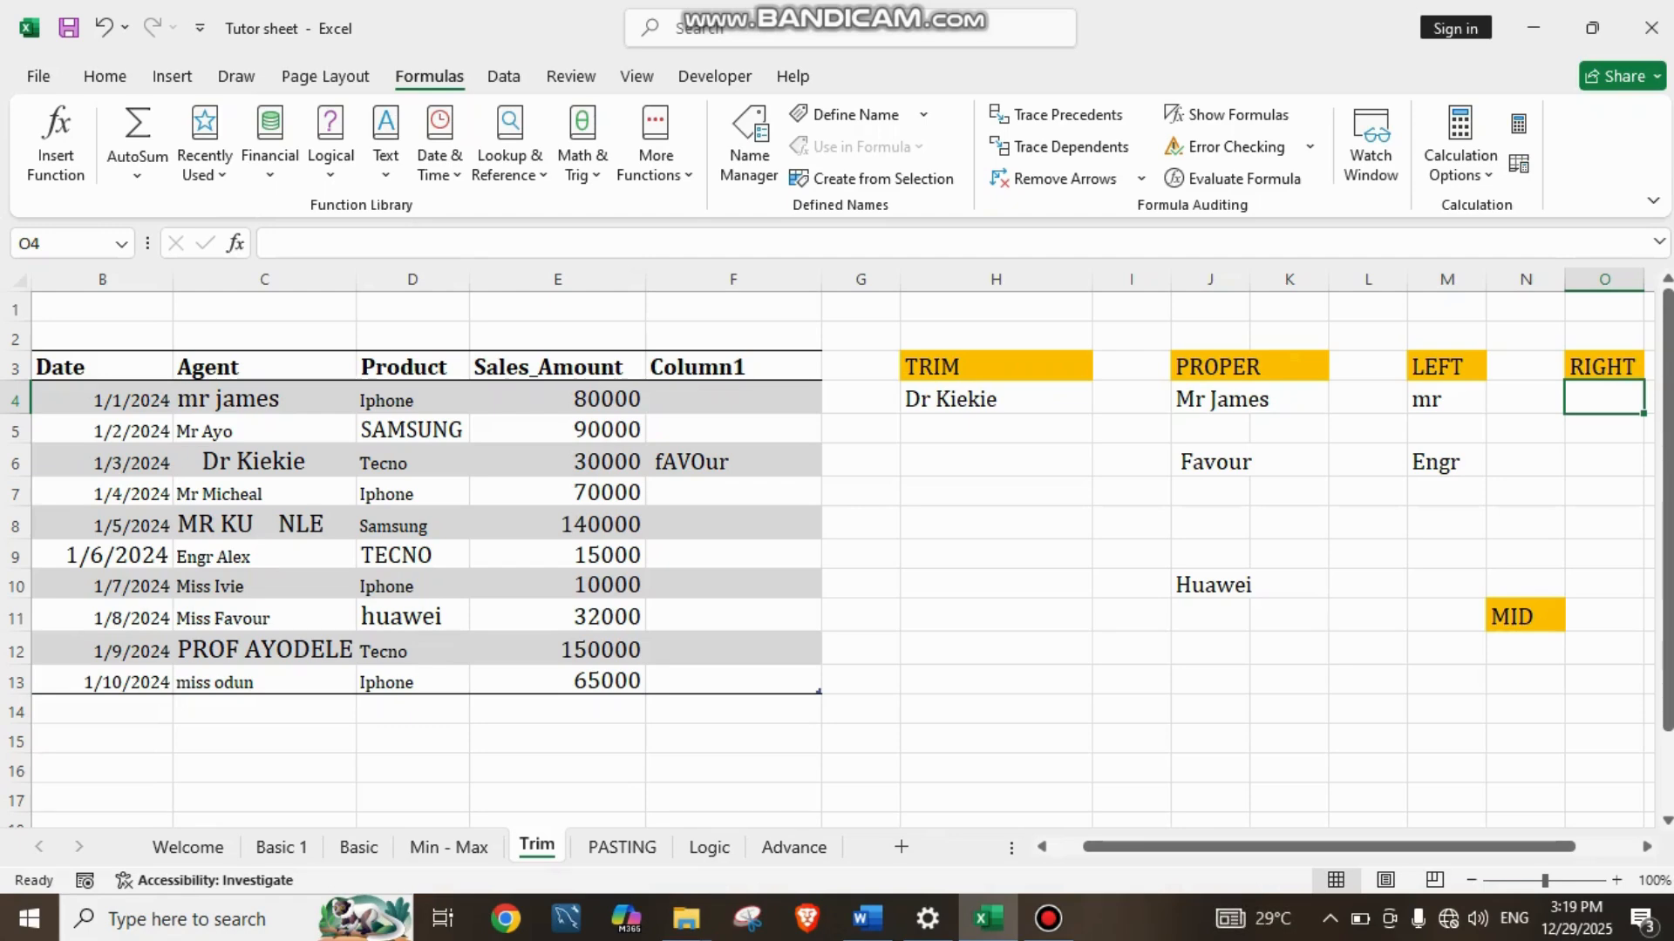
pyautogui.write('=RIGHT')
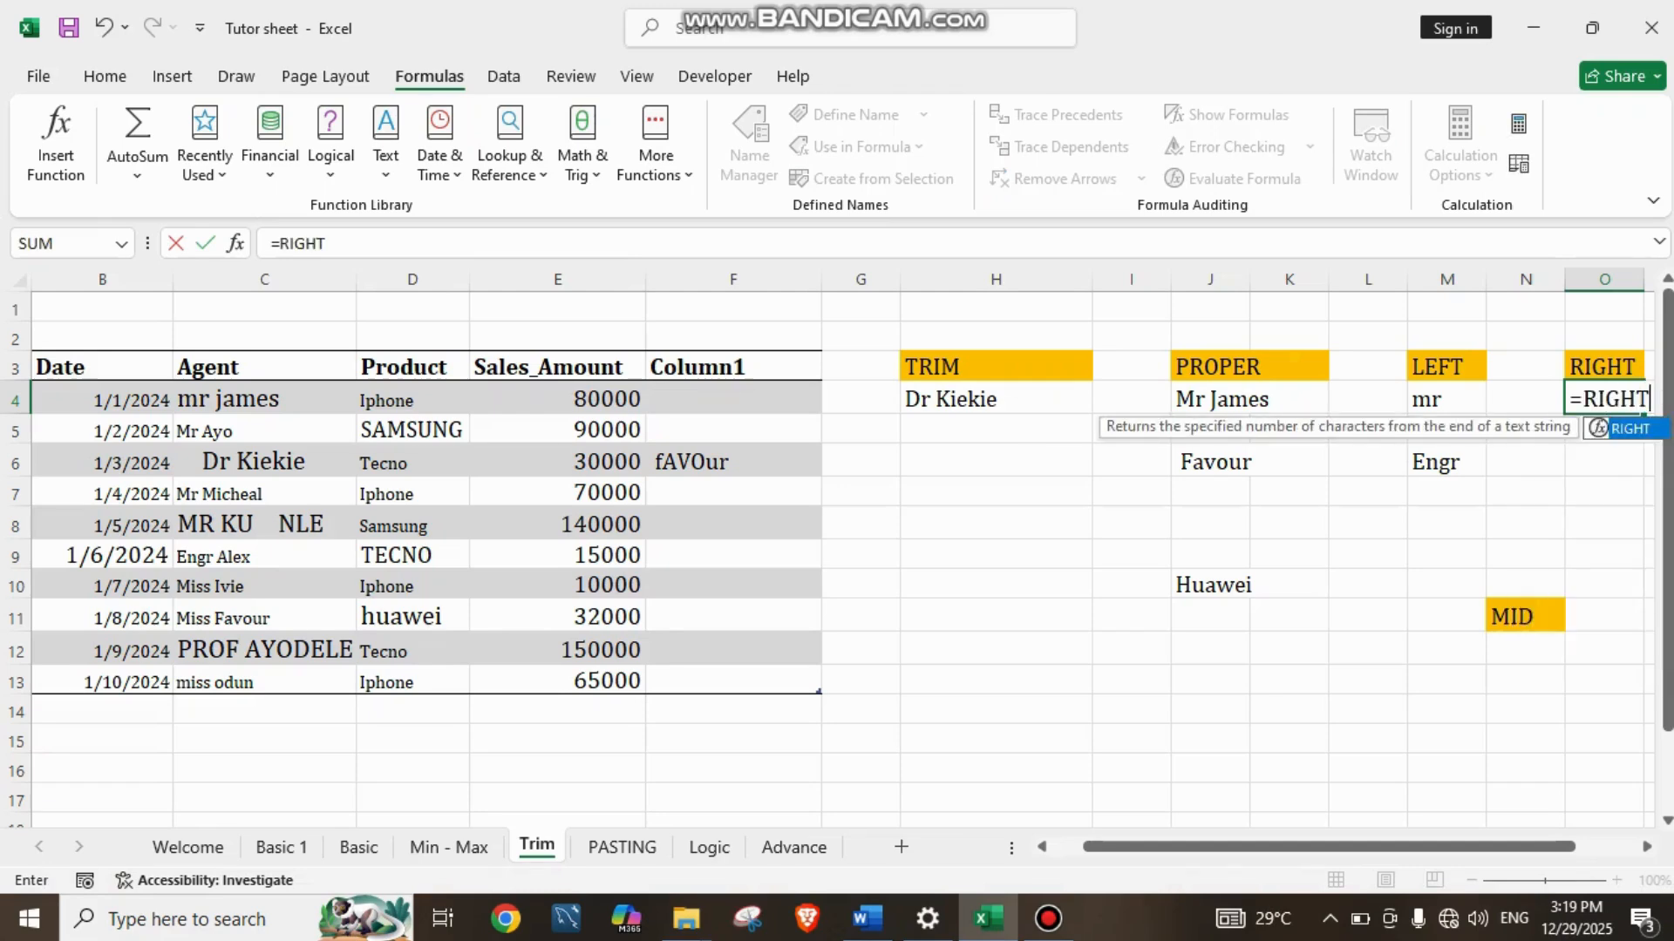
pyautogui.moveTo(1543, 846); pyautogui.dragTo(1574, 847)
pyautogui.write('(')
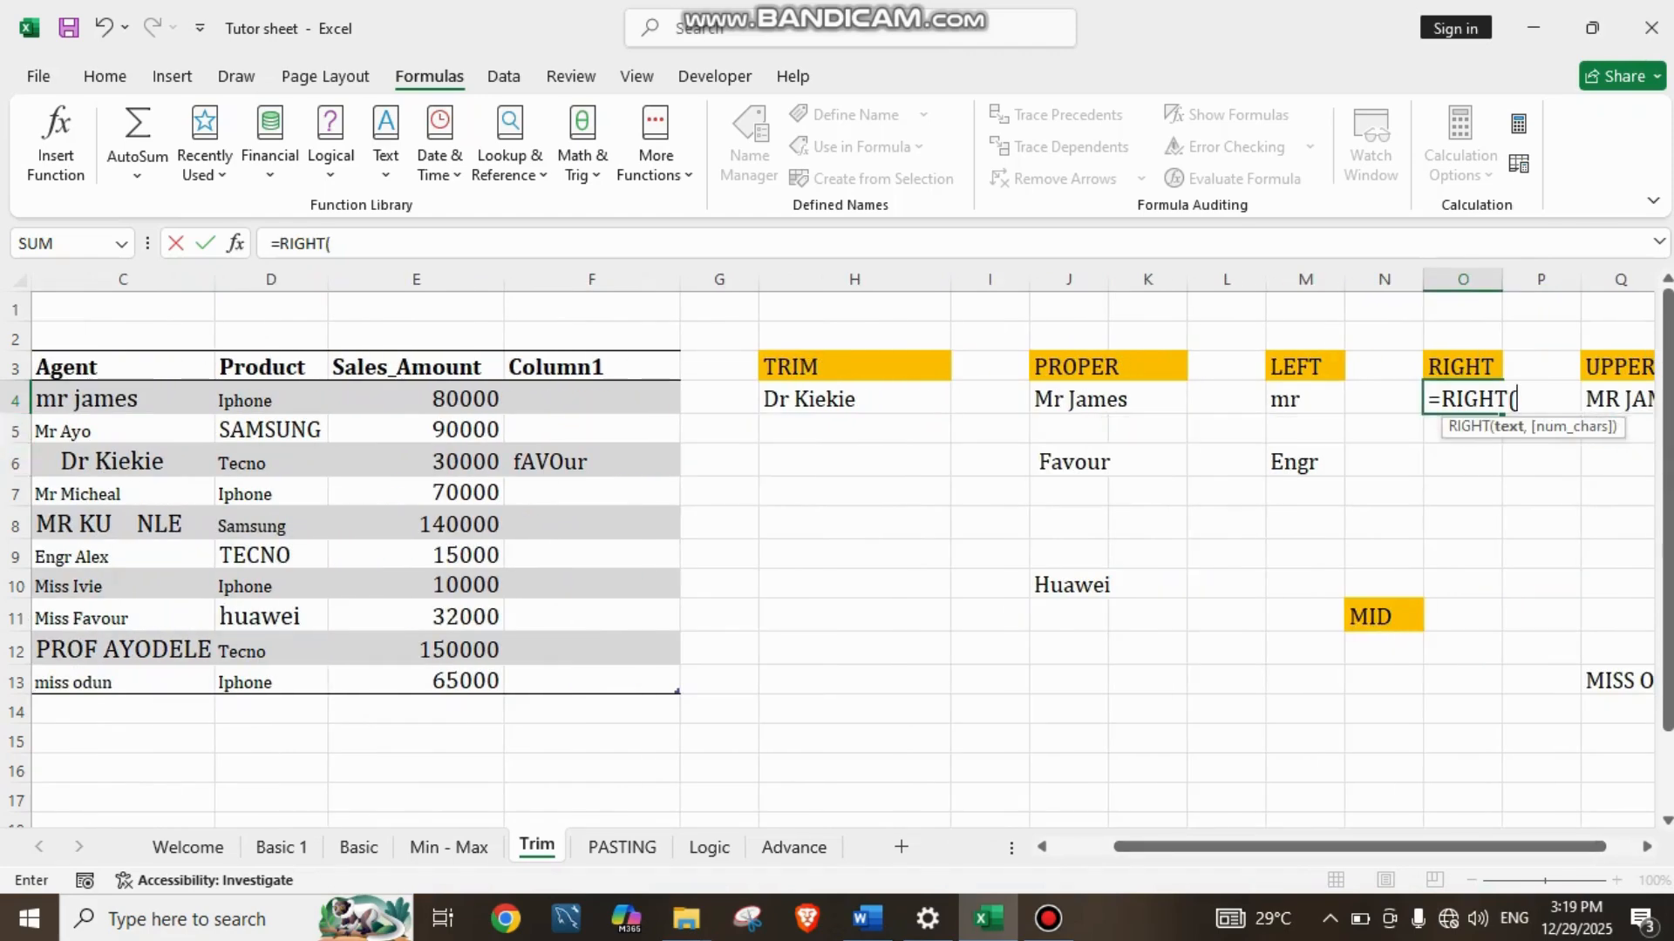
pyautogui.click(123, 400)
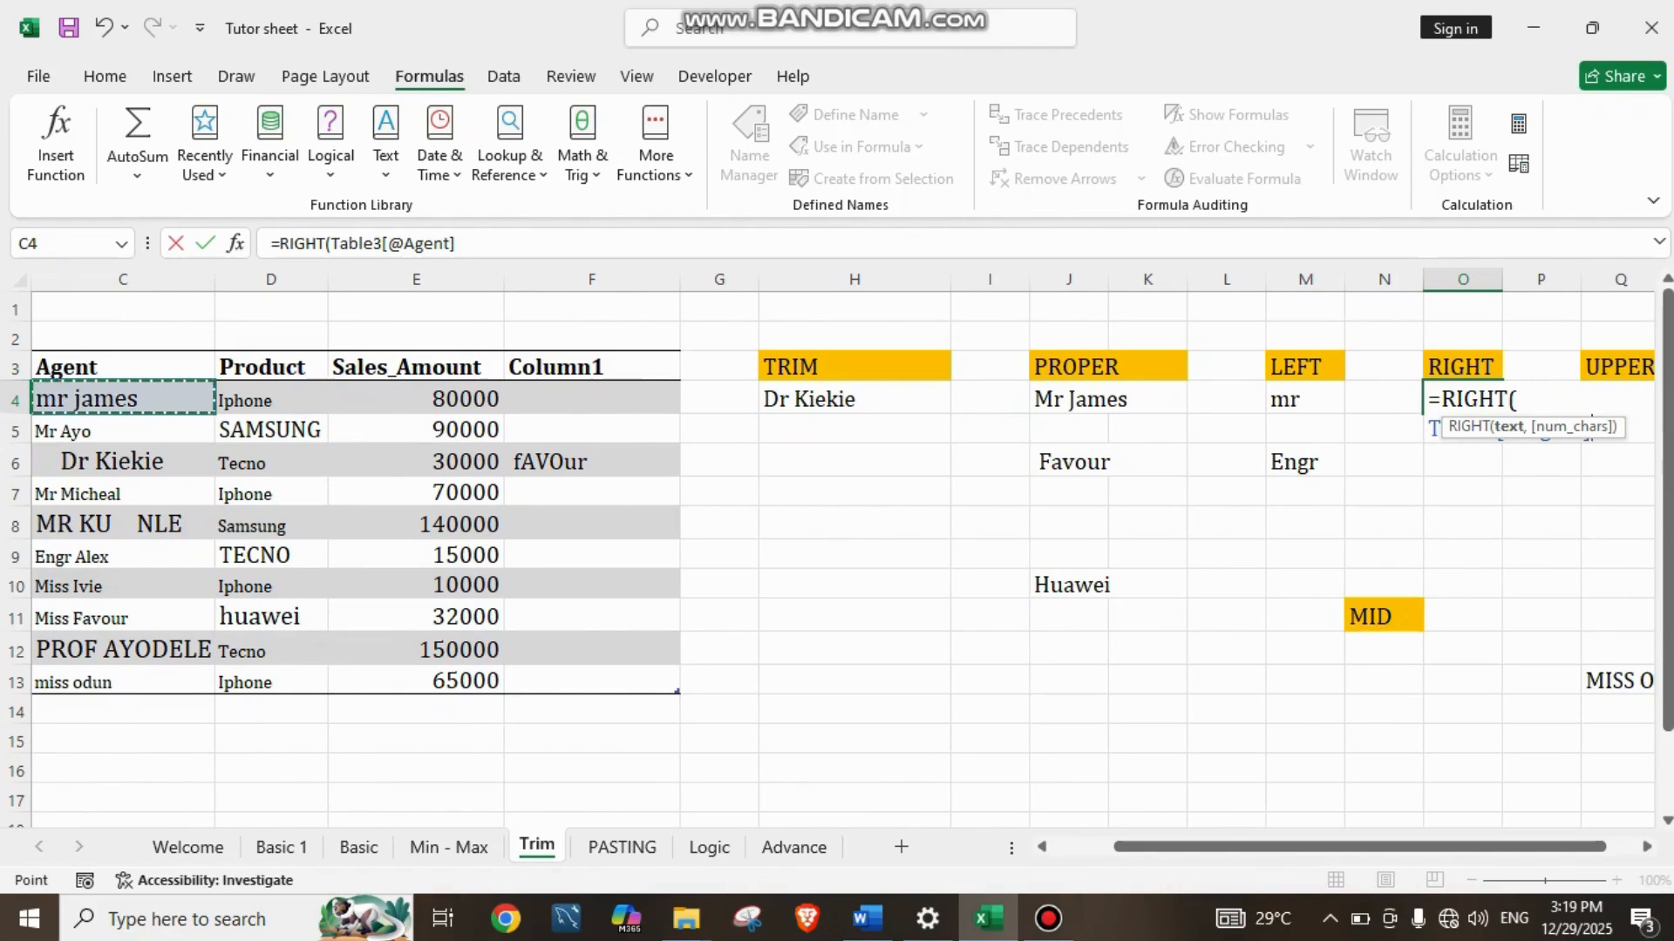
pyautogui.write(',')
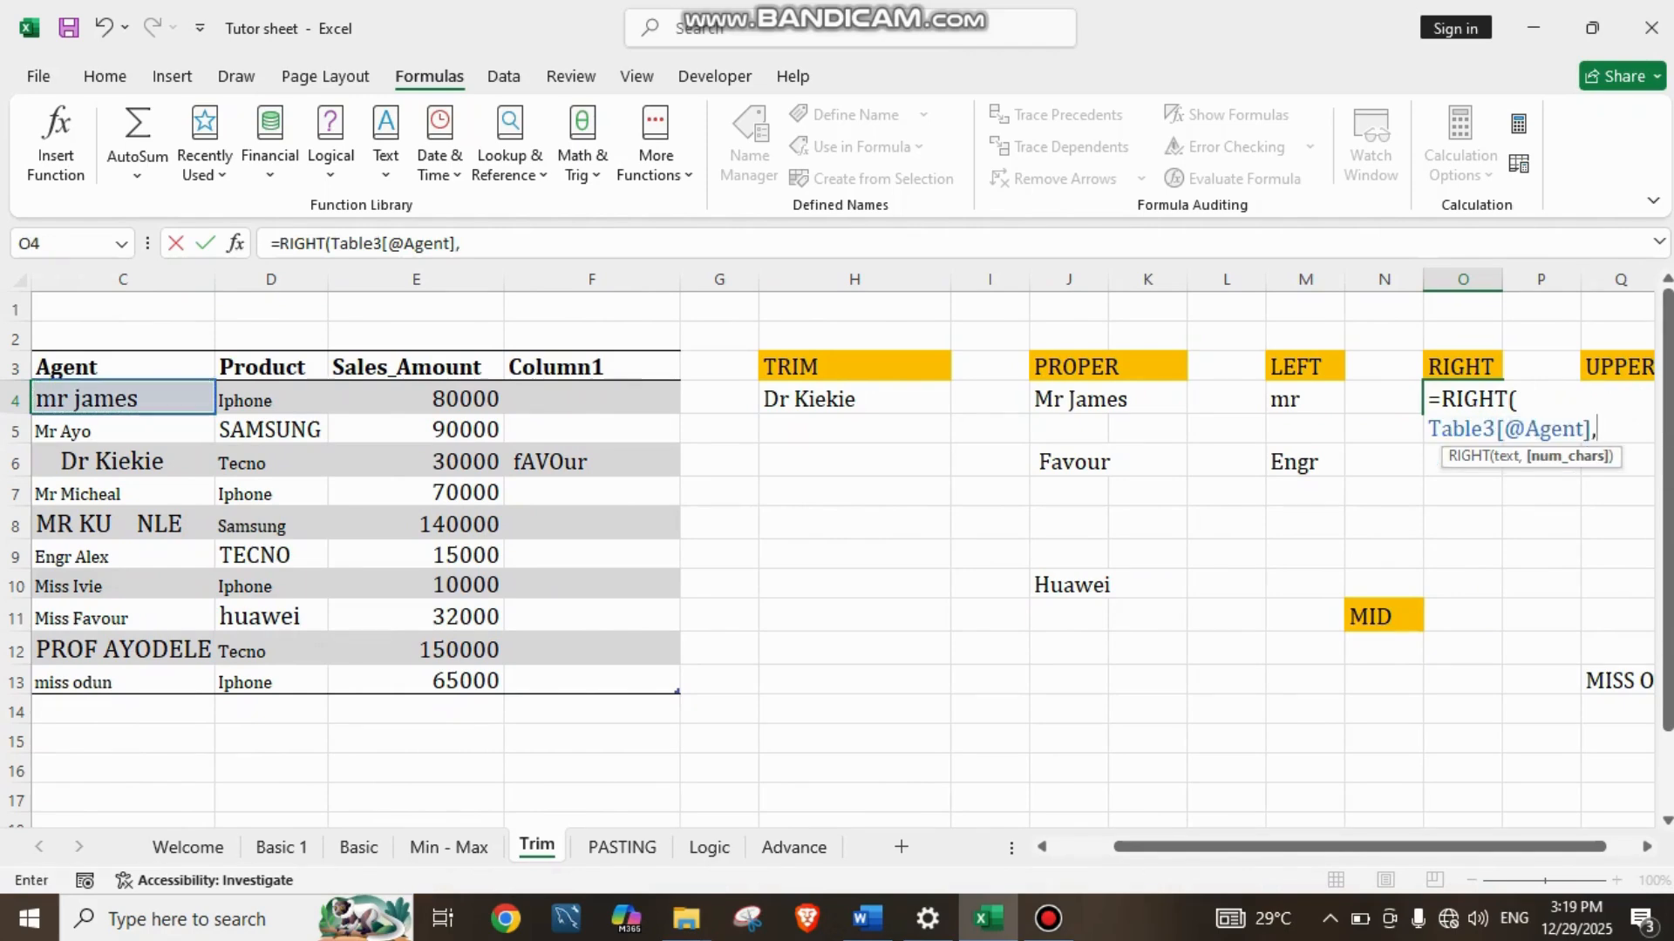
pyautogui.write('5)')
pyautogui.press('Return')
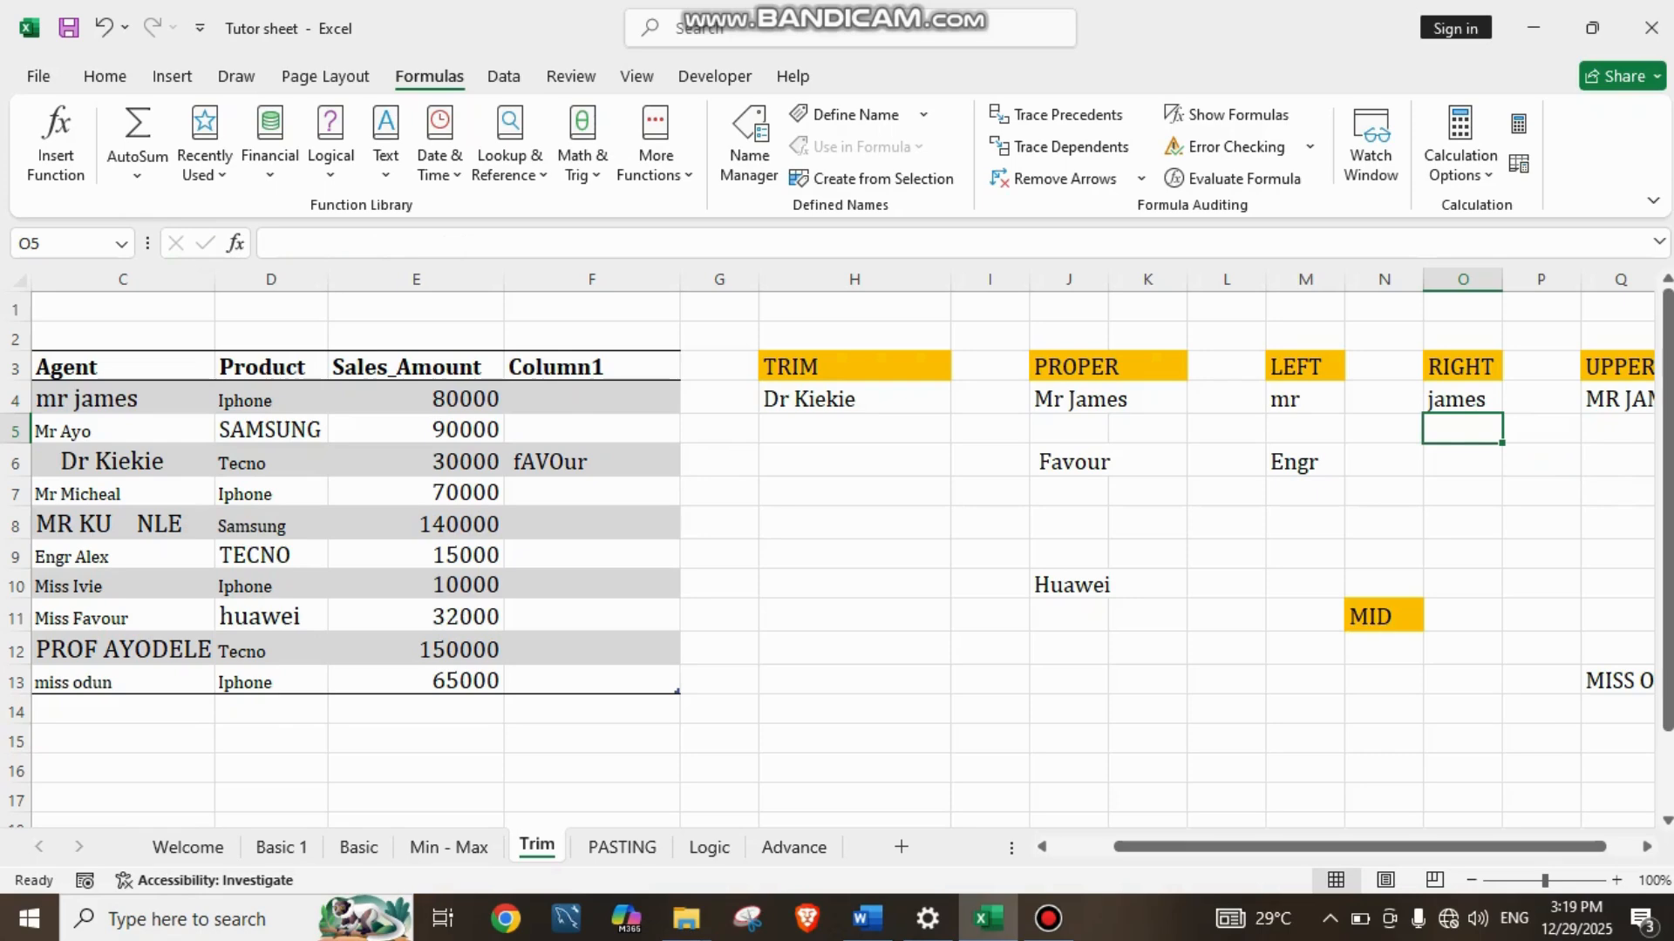
# Step: Enter a RIGHT formula in cell O6 that extracts the last 4 characters of the Agent entry in C9
pyautogui.click(1462, 461)
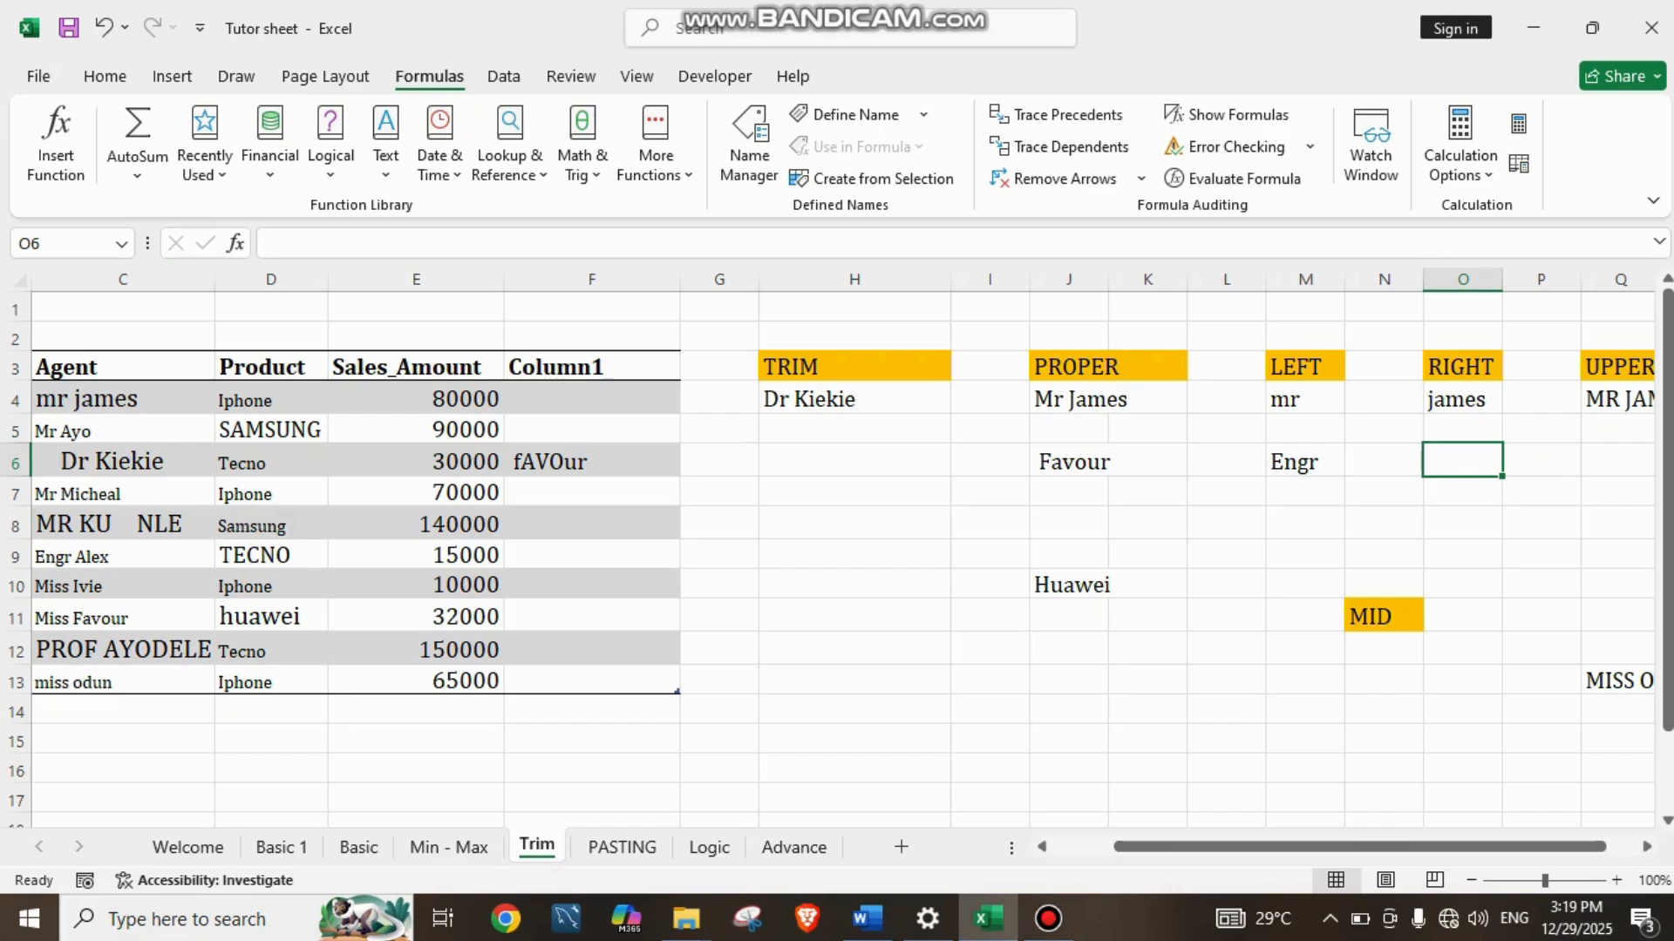
pyautogui.write('=Right')
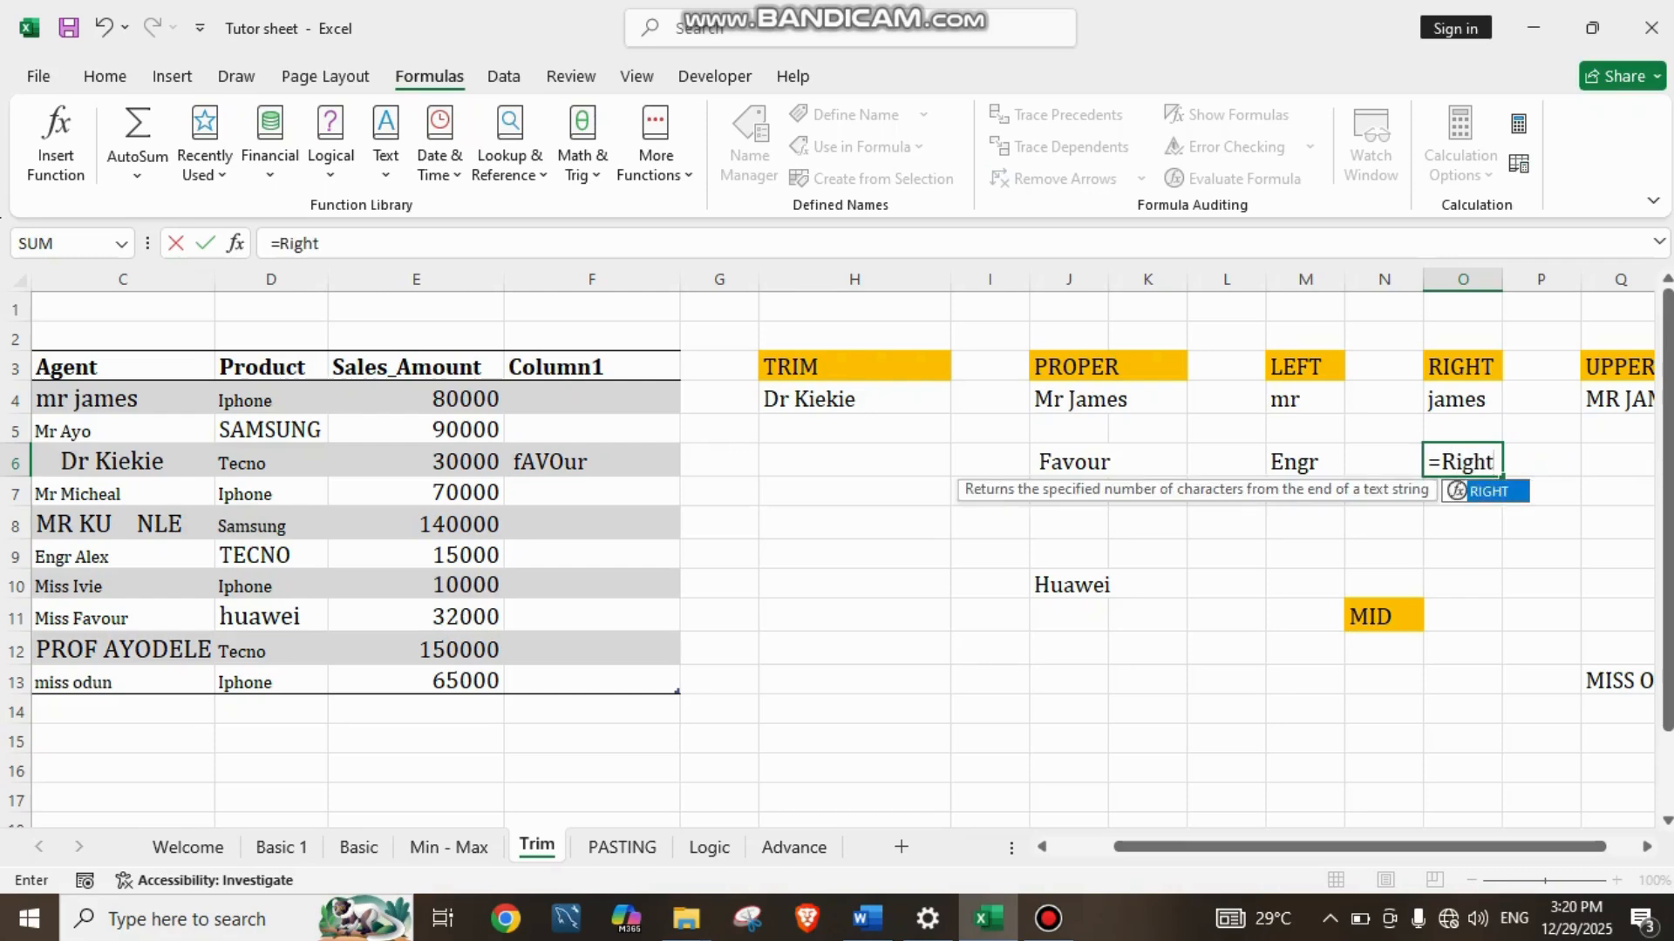
pyautogui.write('(')
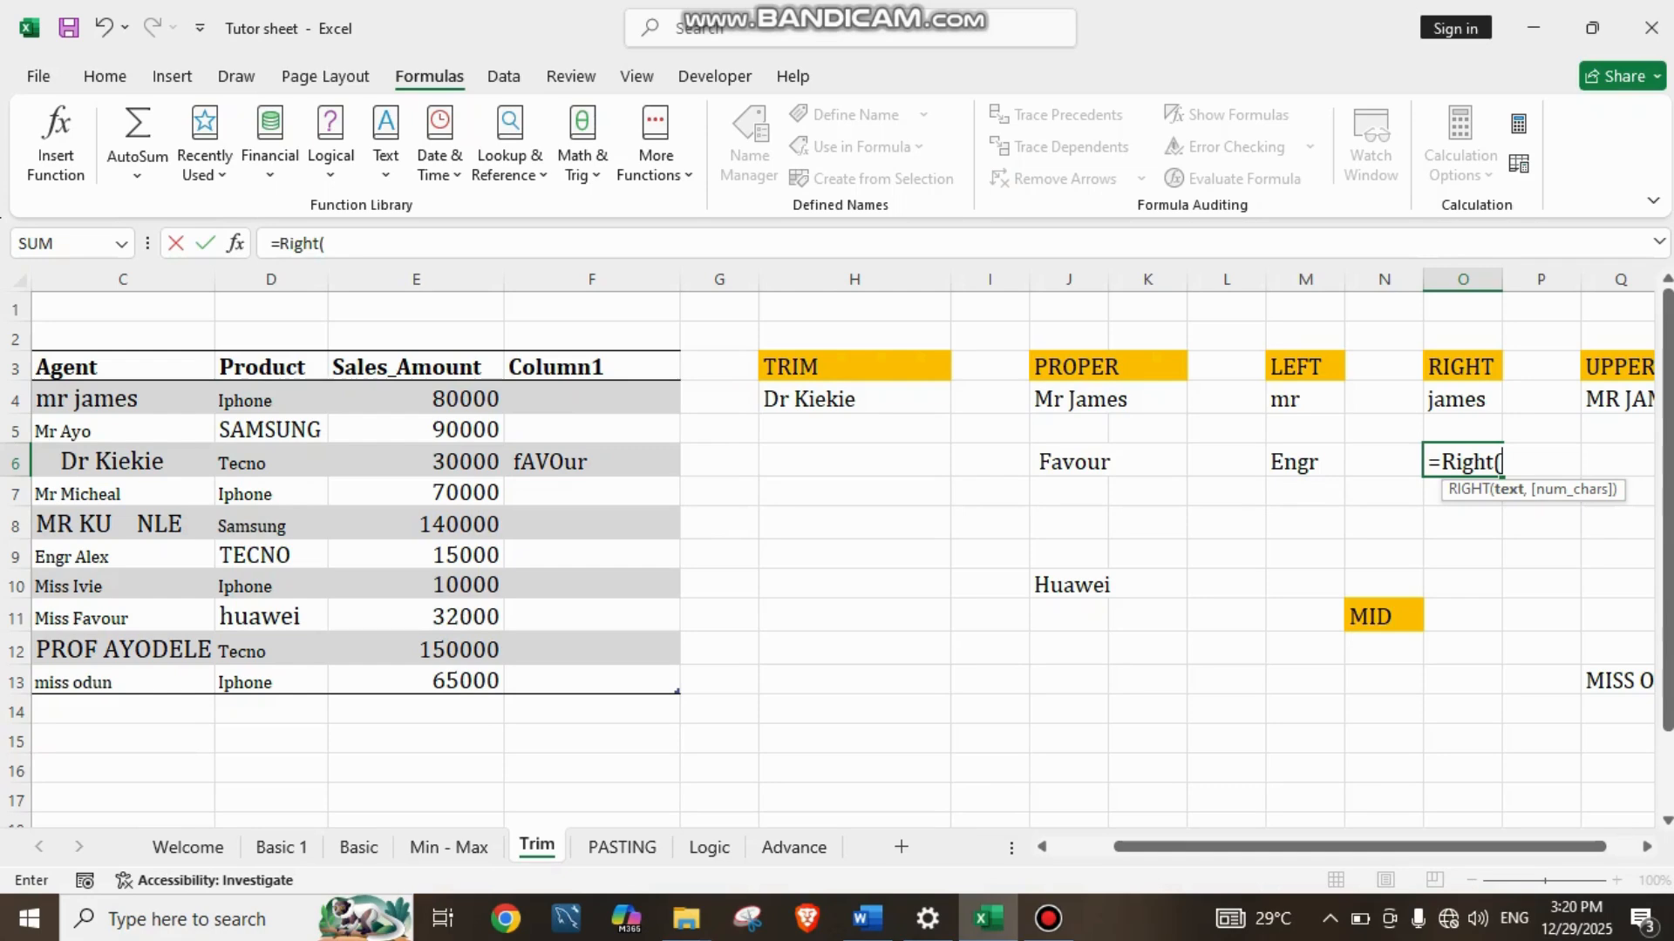
pyautogui.click(122, 556)
pyautogui.write(',')
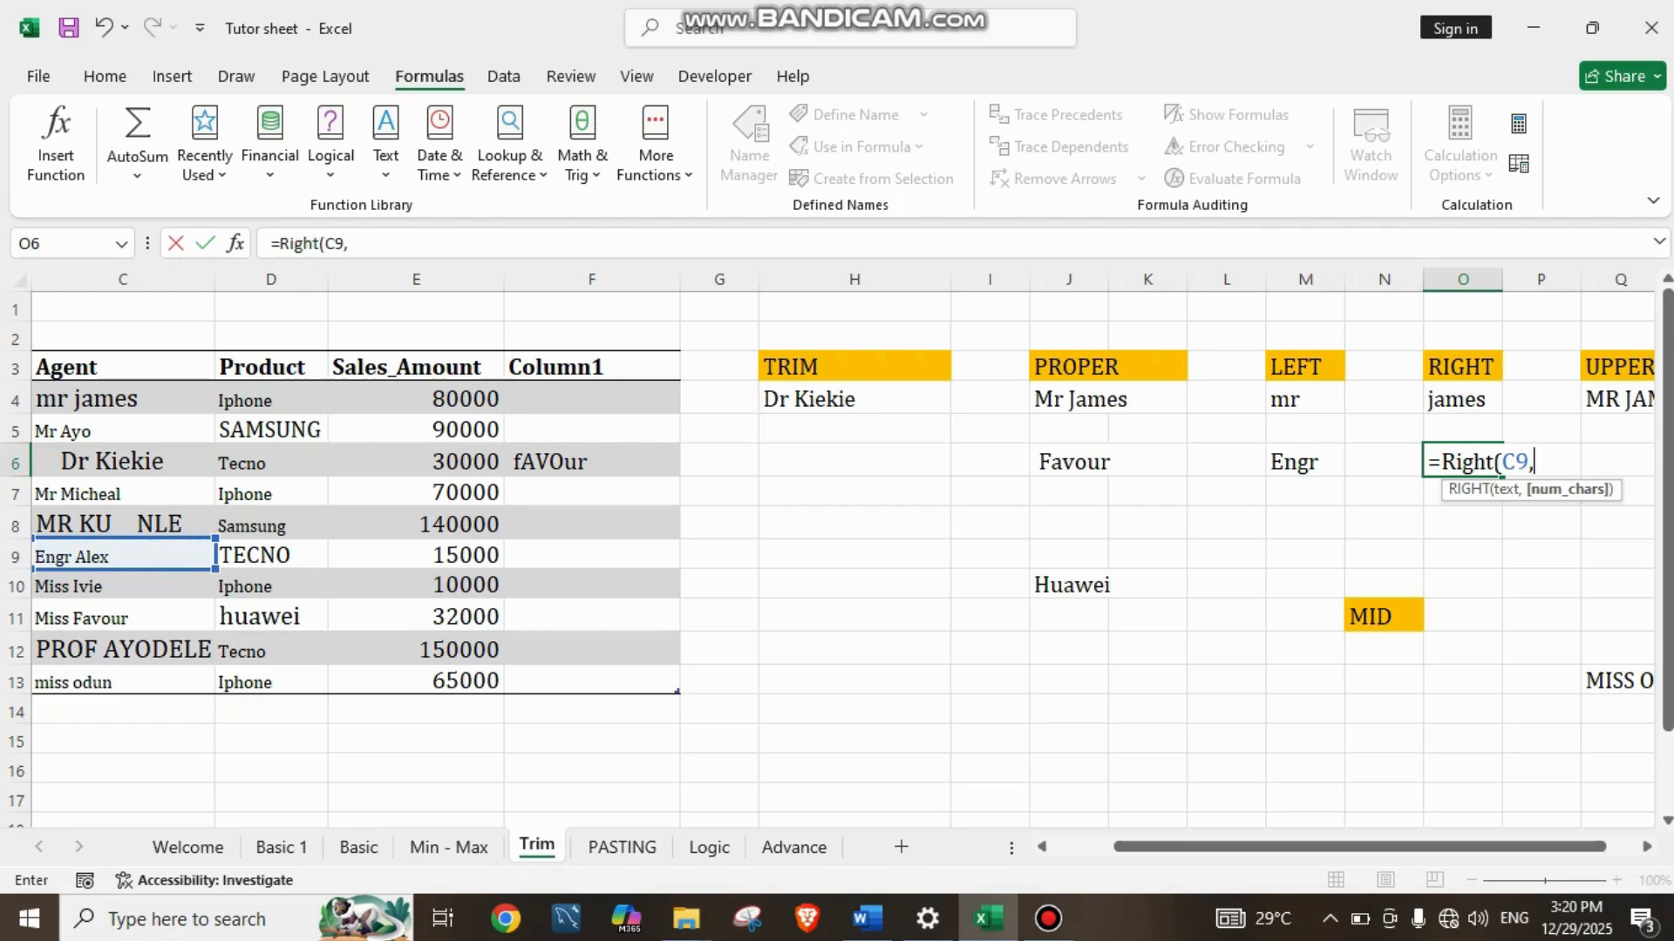
pyautogui.write('4)')
pyautogui.press('Return')
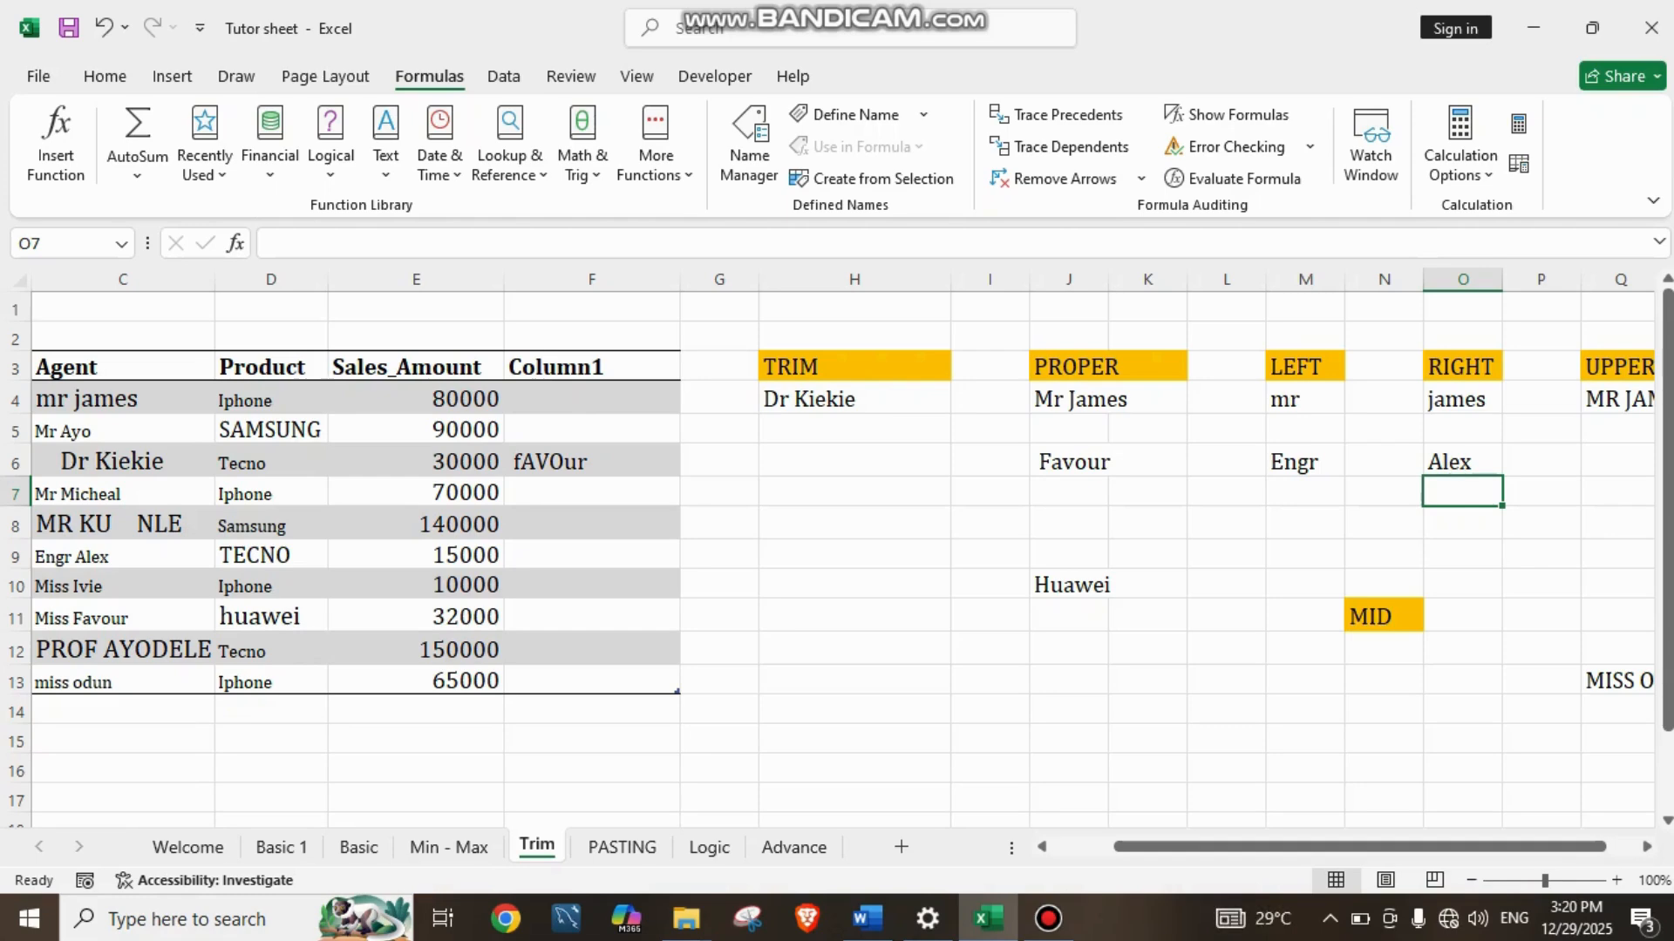
# Step: Enter a MID formula in cell N12 that extracts 3 characters from the Product entry in D5, starting at character 2
pyautogui.click(1383, 710)
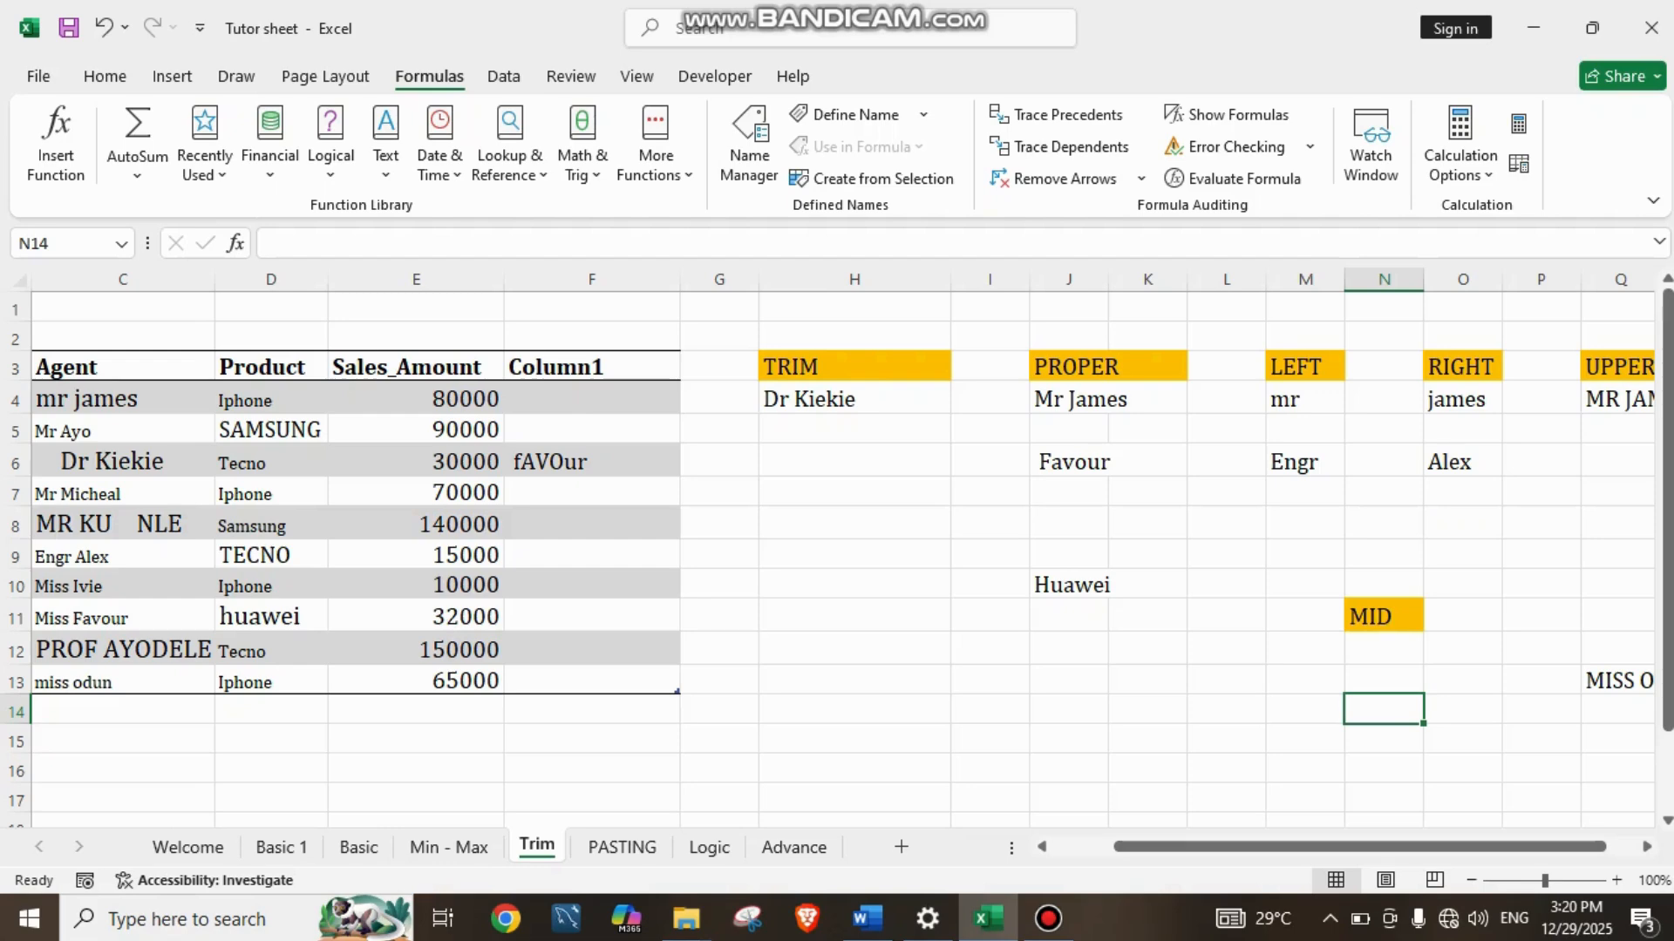
pyautogui.click(1384, 648)
pyautogui.write('=mid')
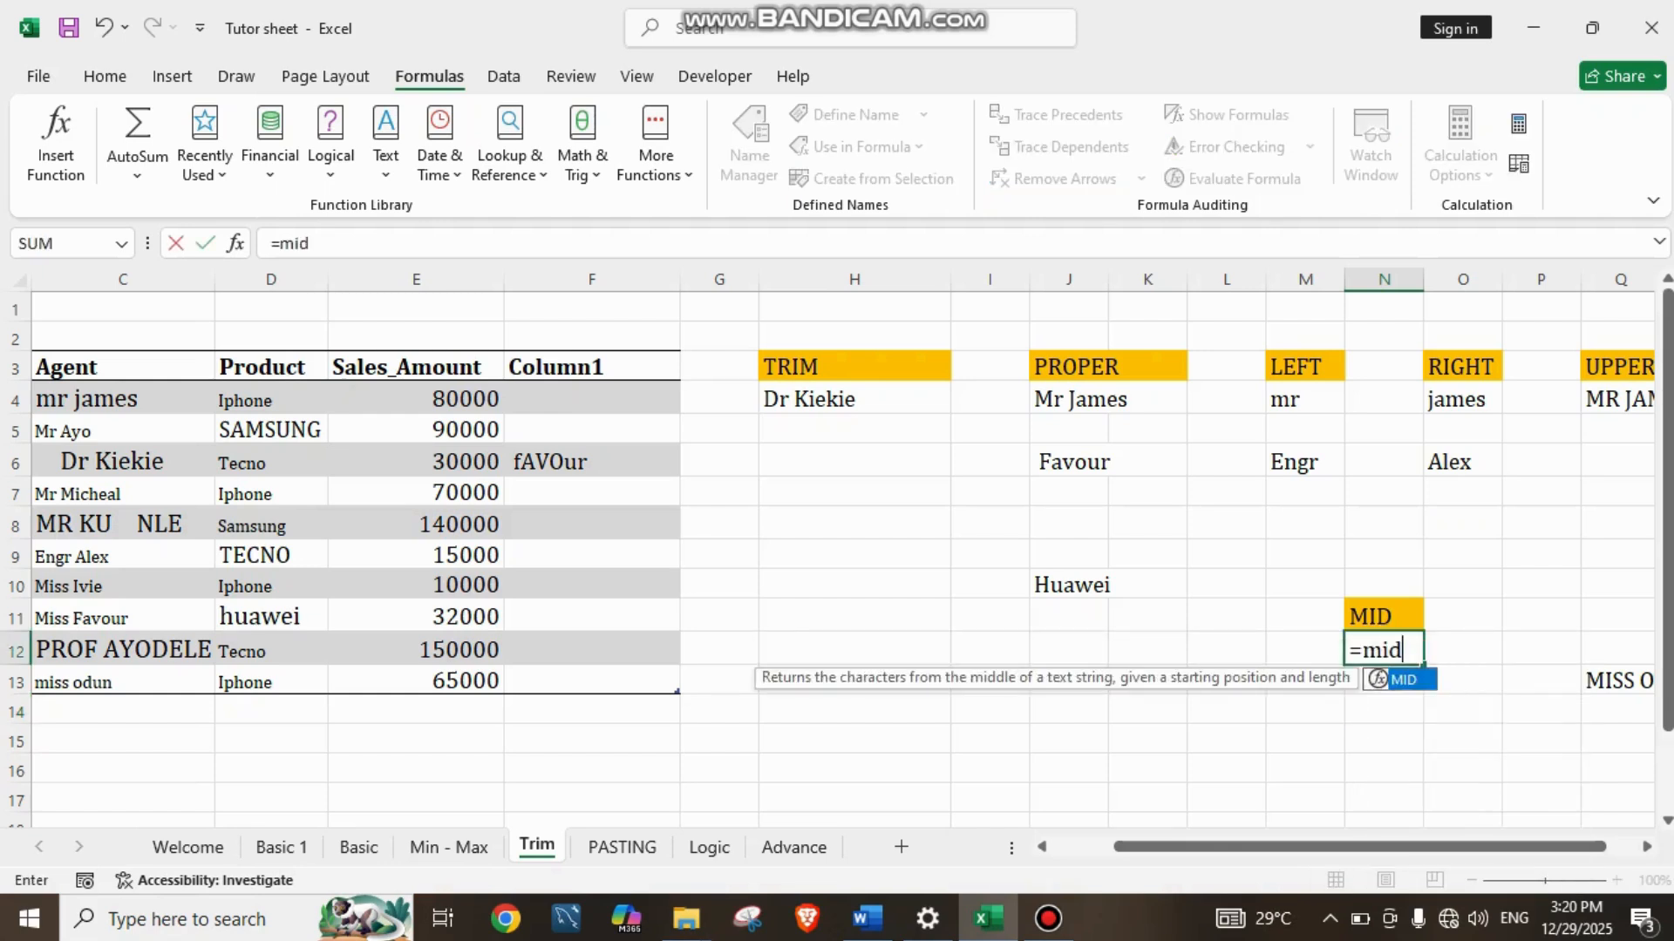
pyautogui.write('(')
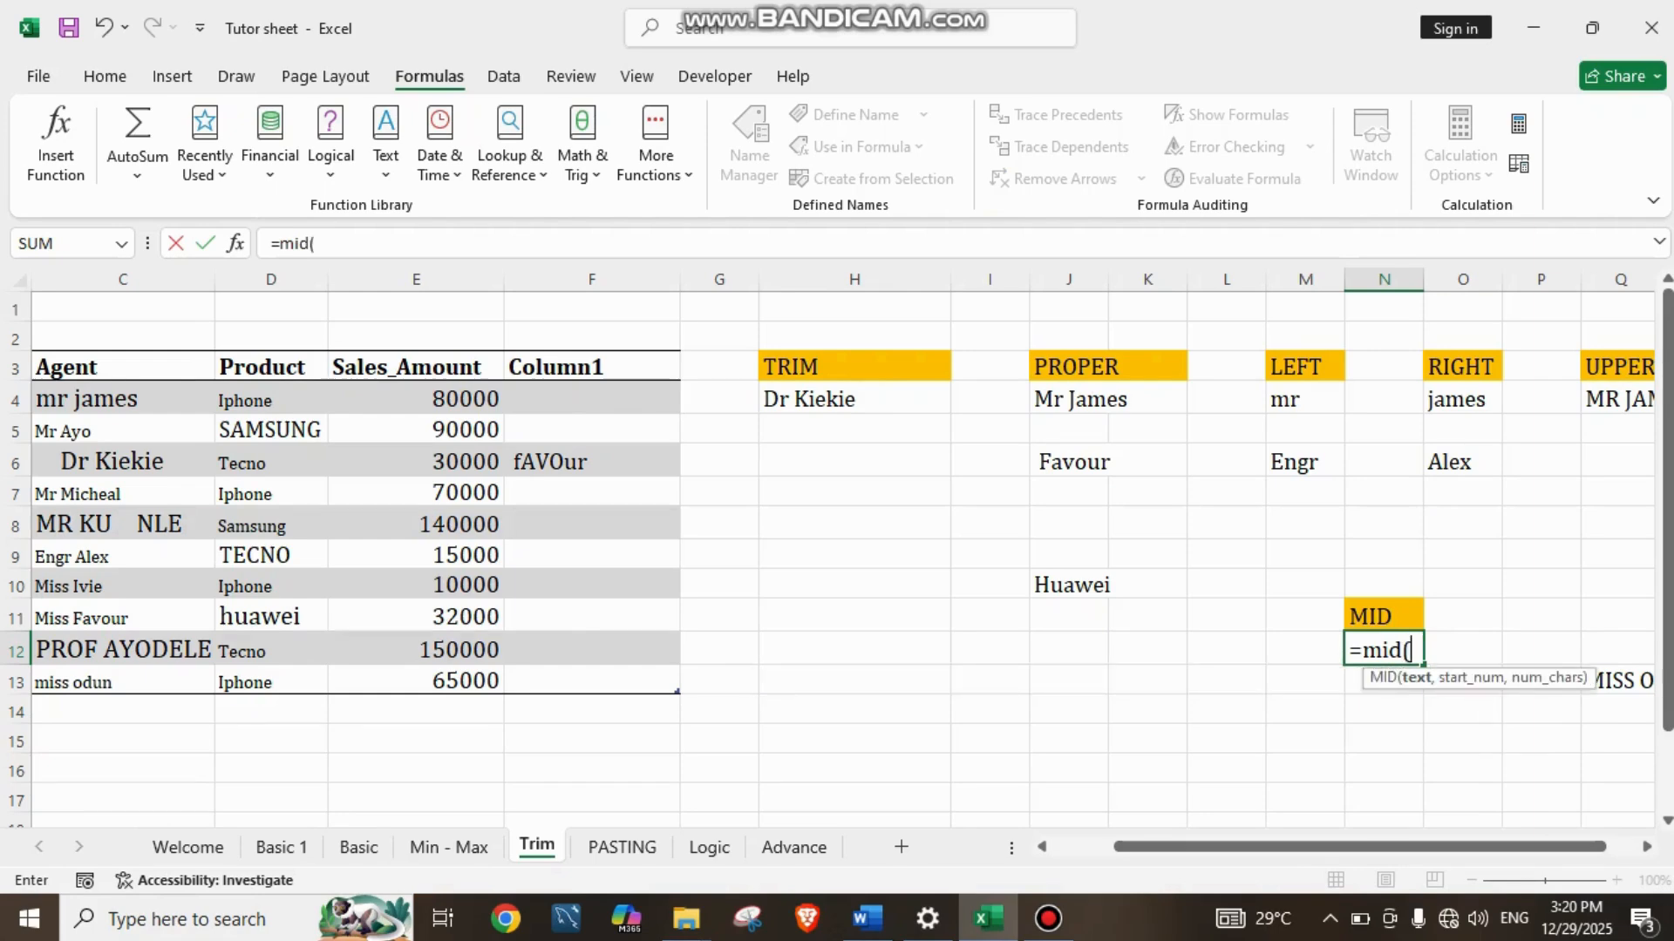
pyautogui.click(271, 429)
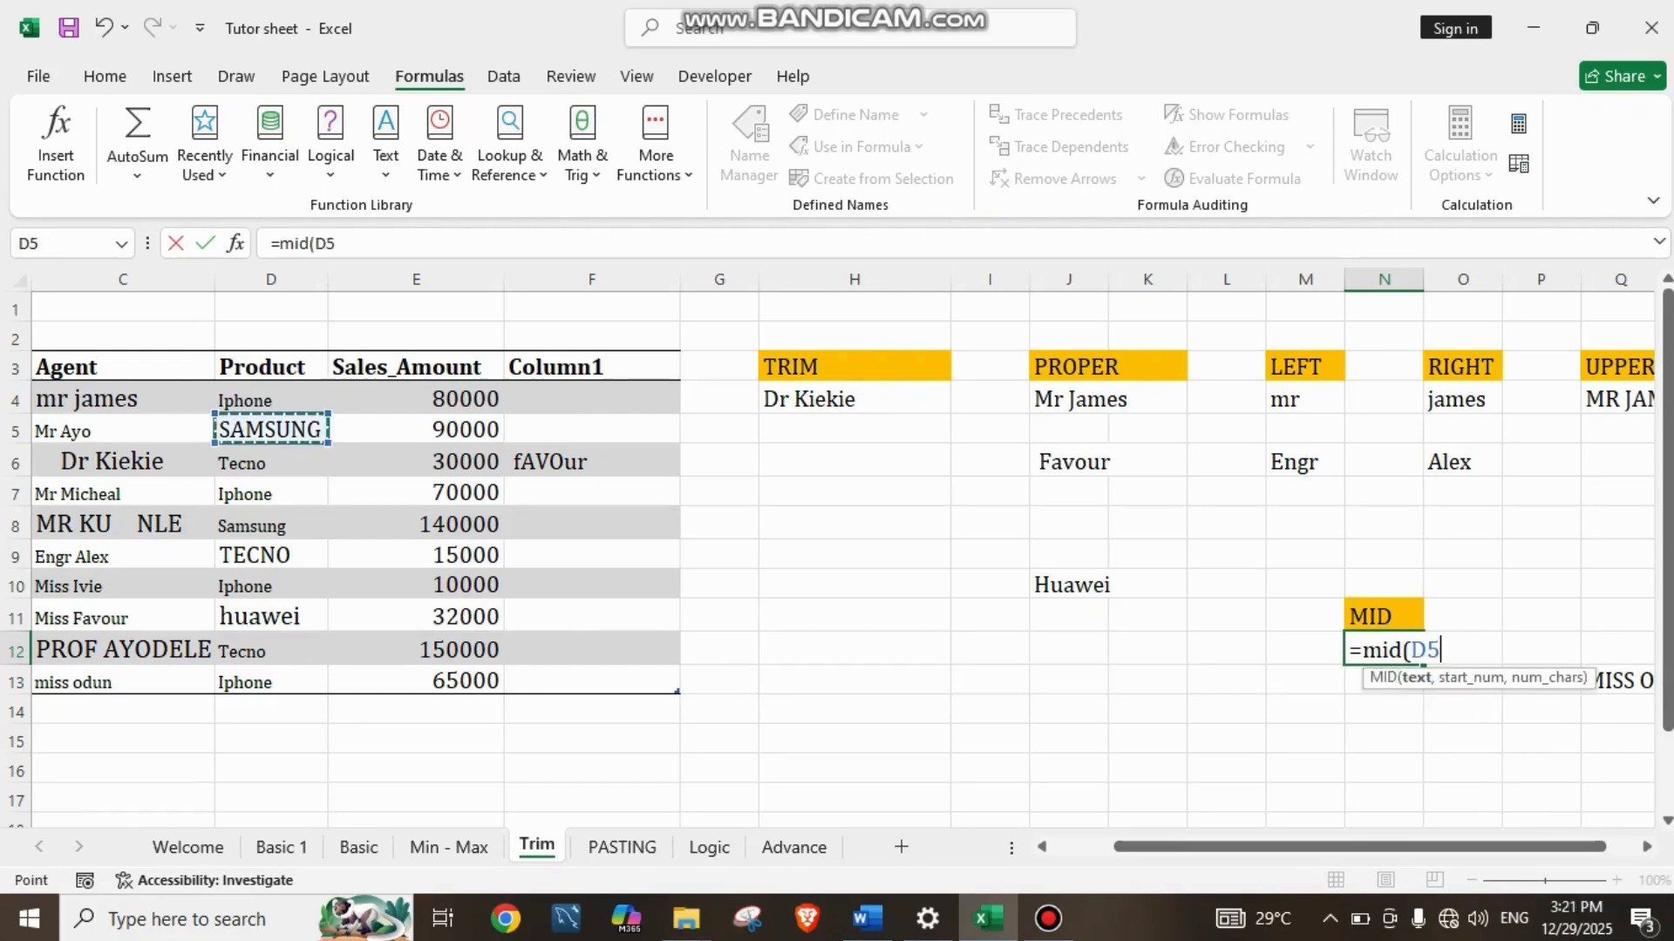
pyautogui.write(',')
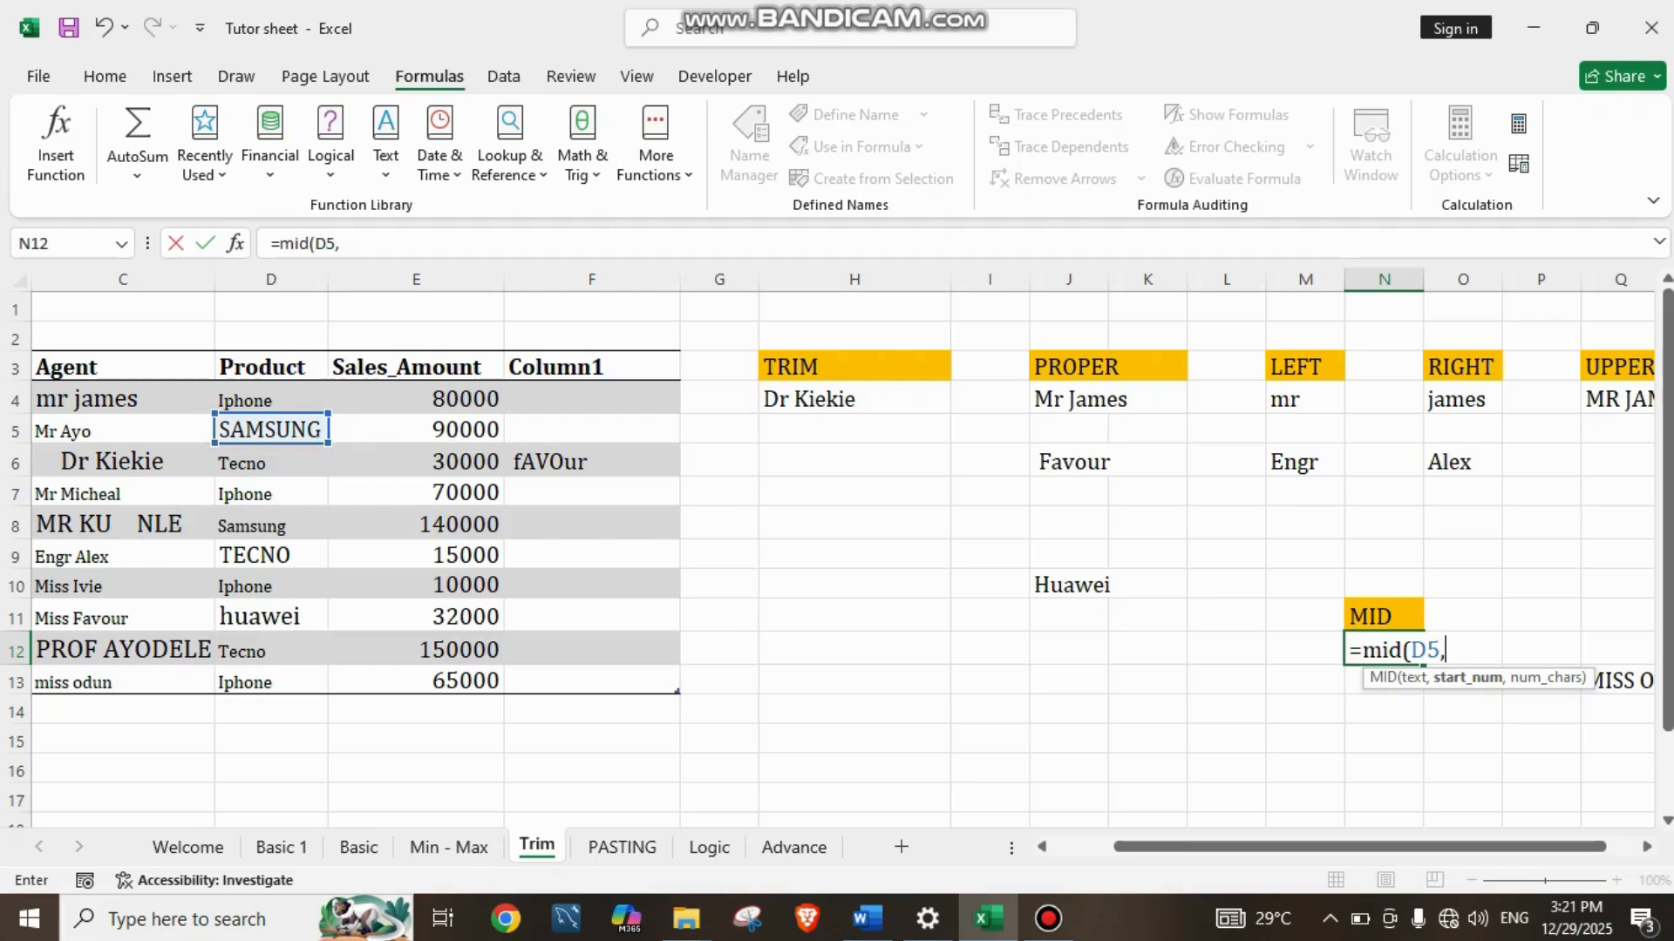
pyautogui.write('2,')
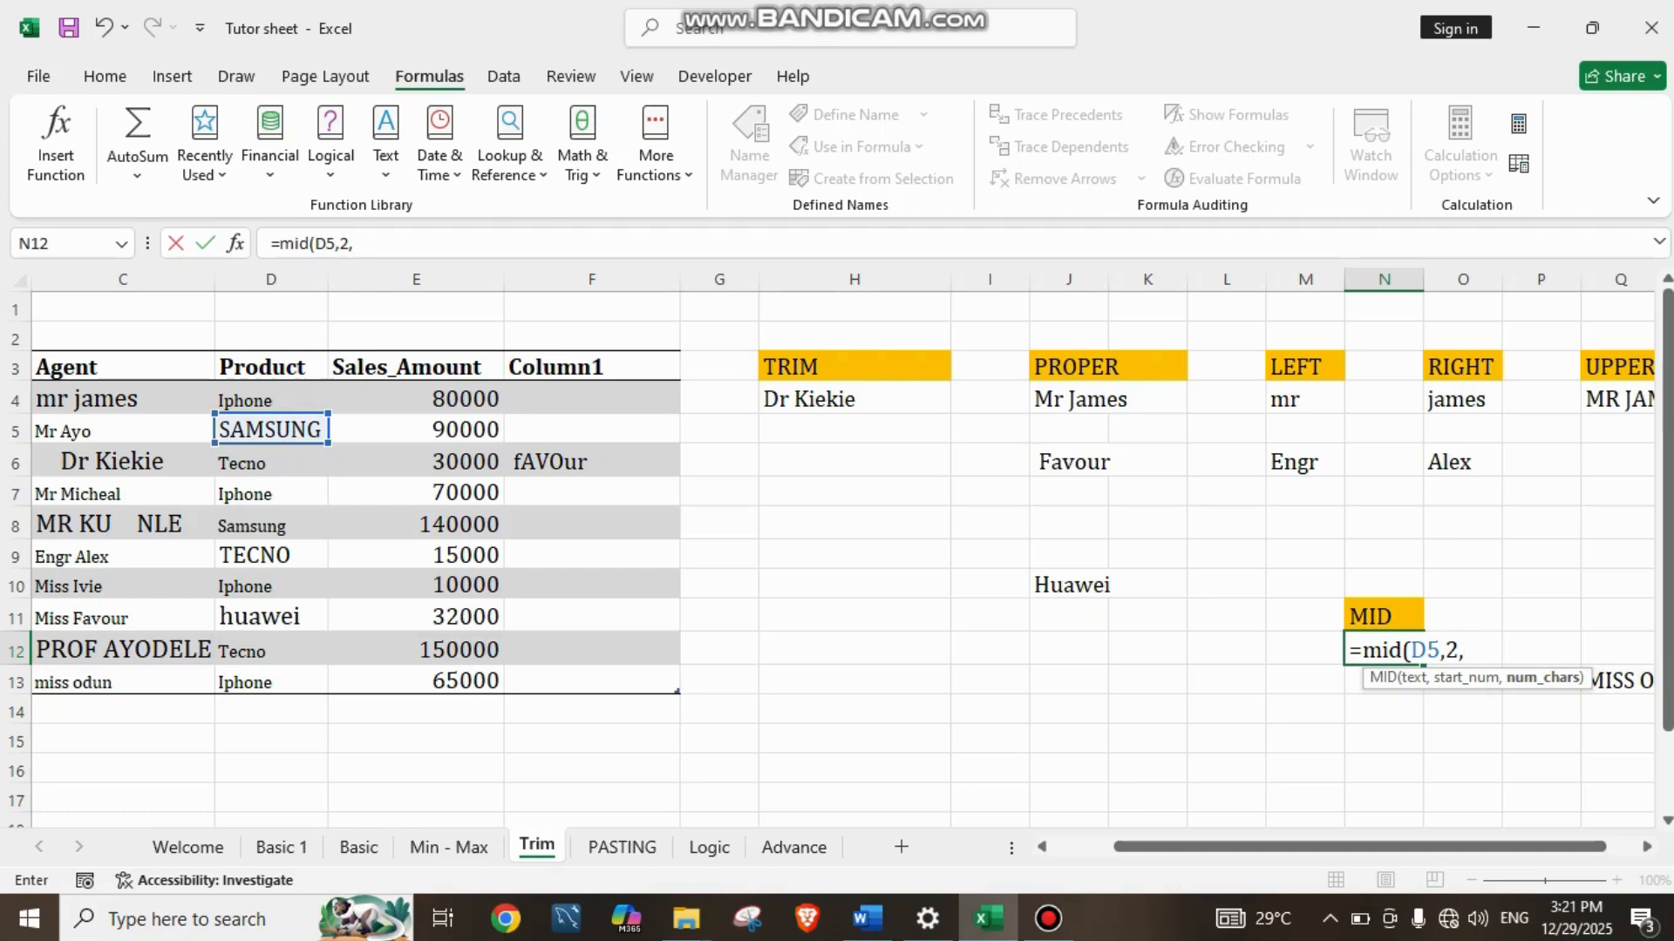
pyautogui.write('3)')
pyautogui.press('Return')
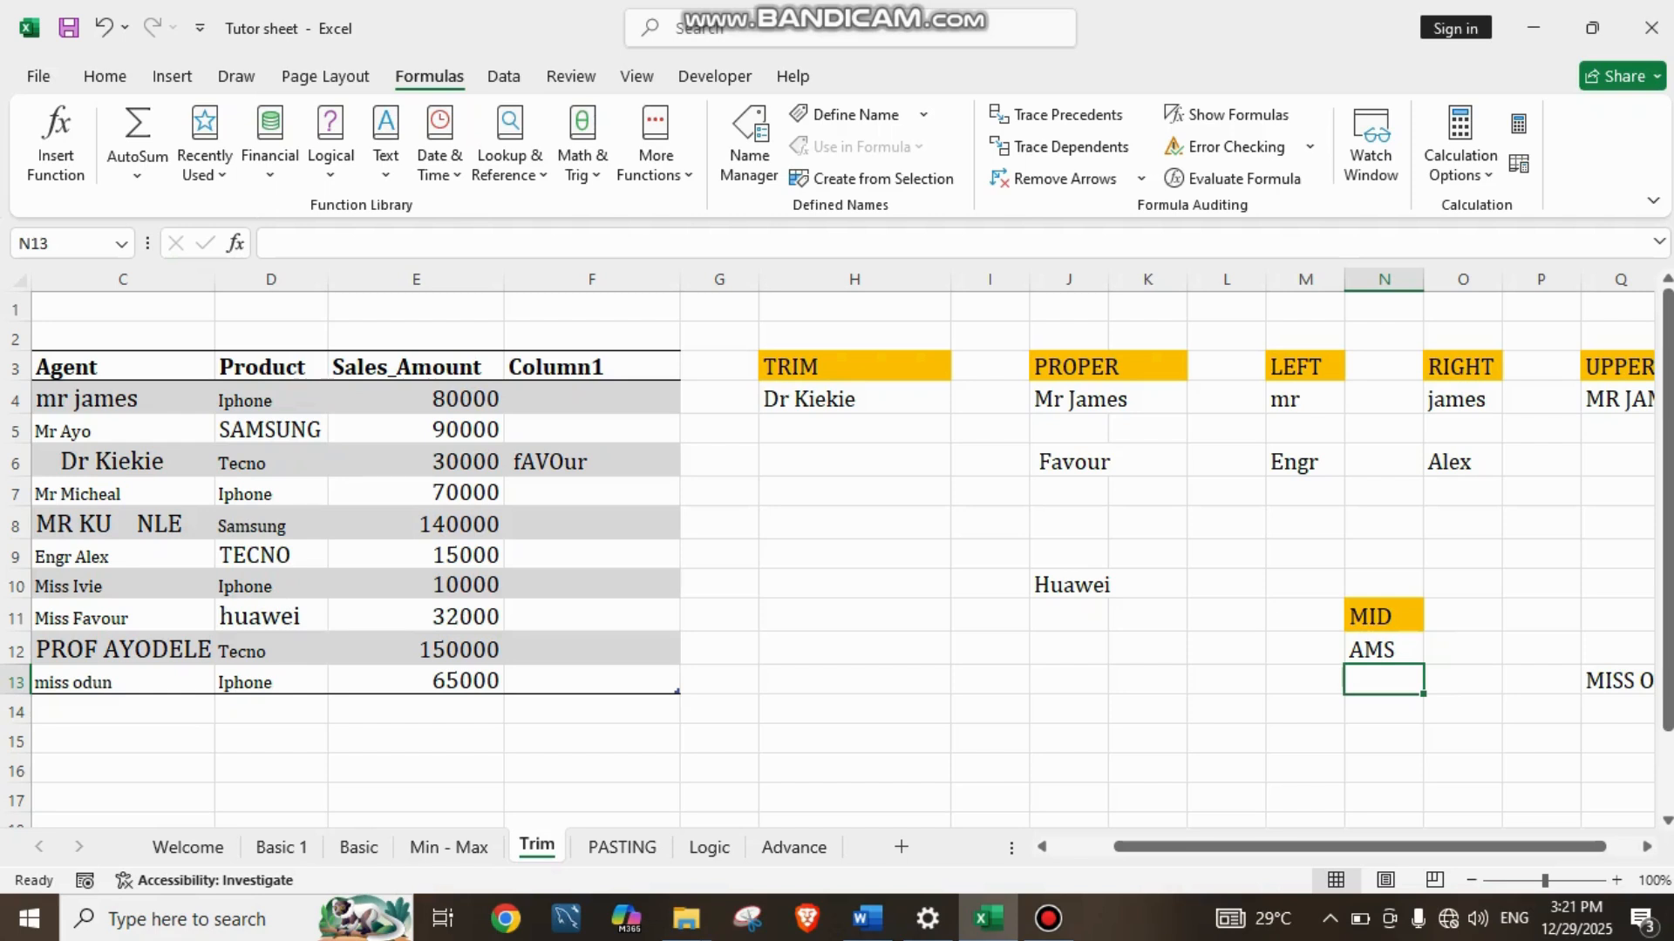
# Step: Enter a MID formula in cell N13 that extracts 3 characters from the Product entry in D5, starting at character 3
pyautogui.write('=mid')
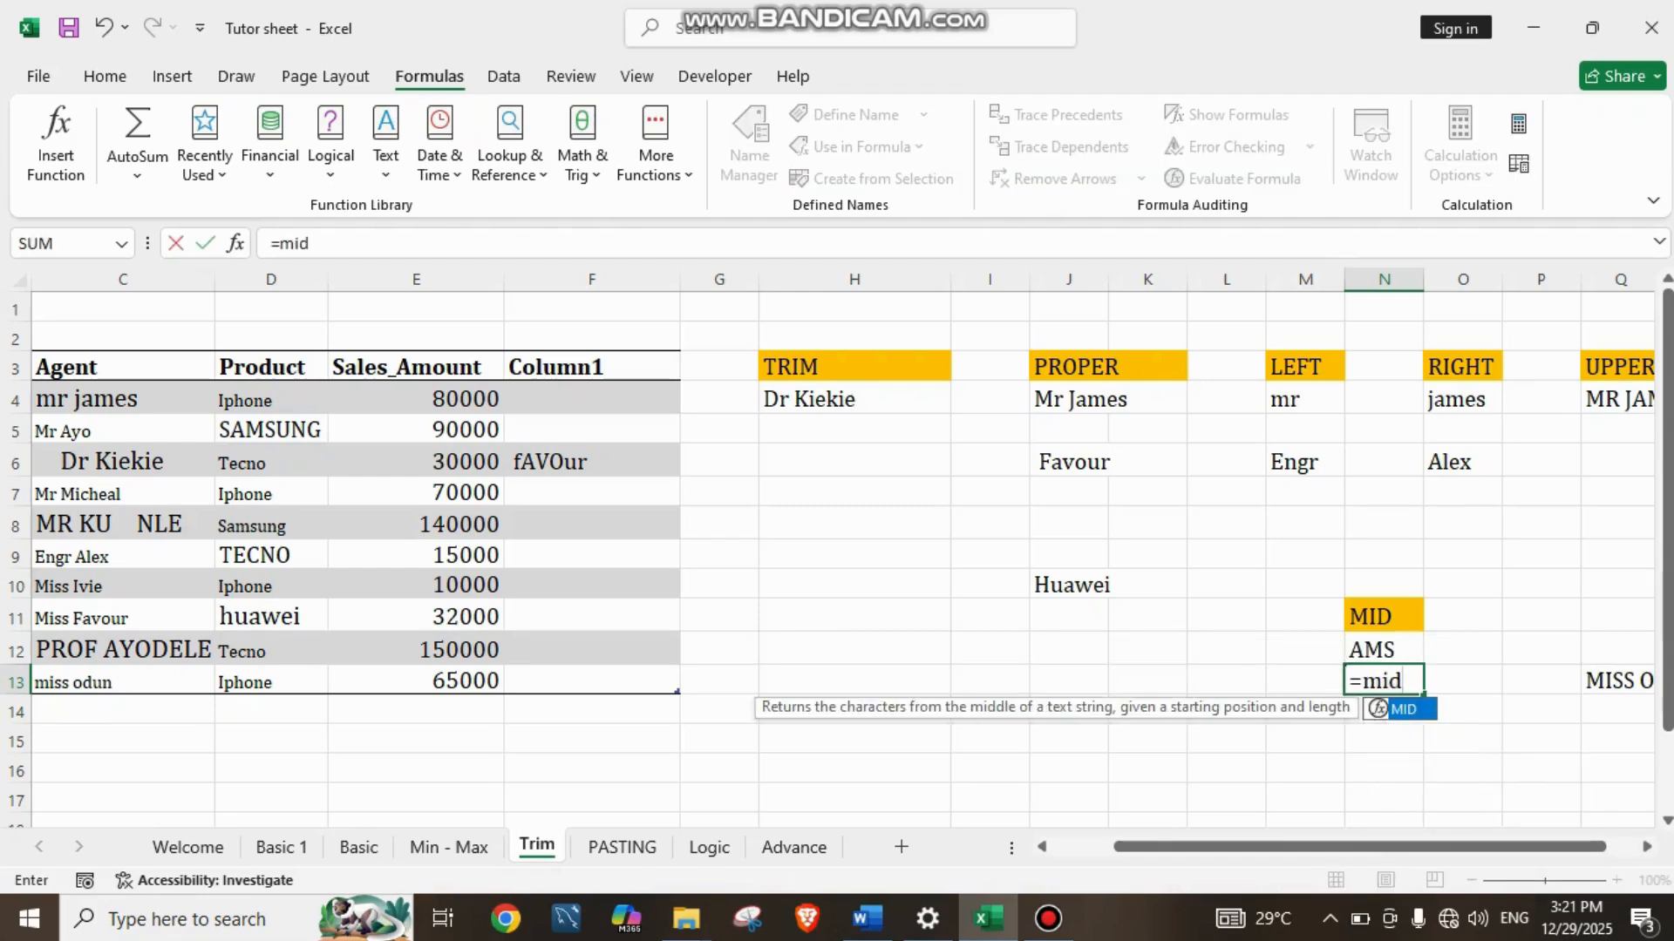
pyautogui.write('(')
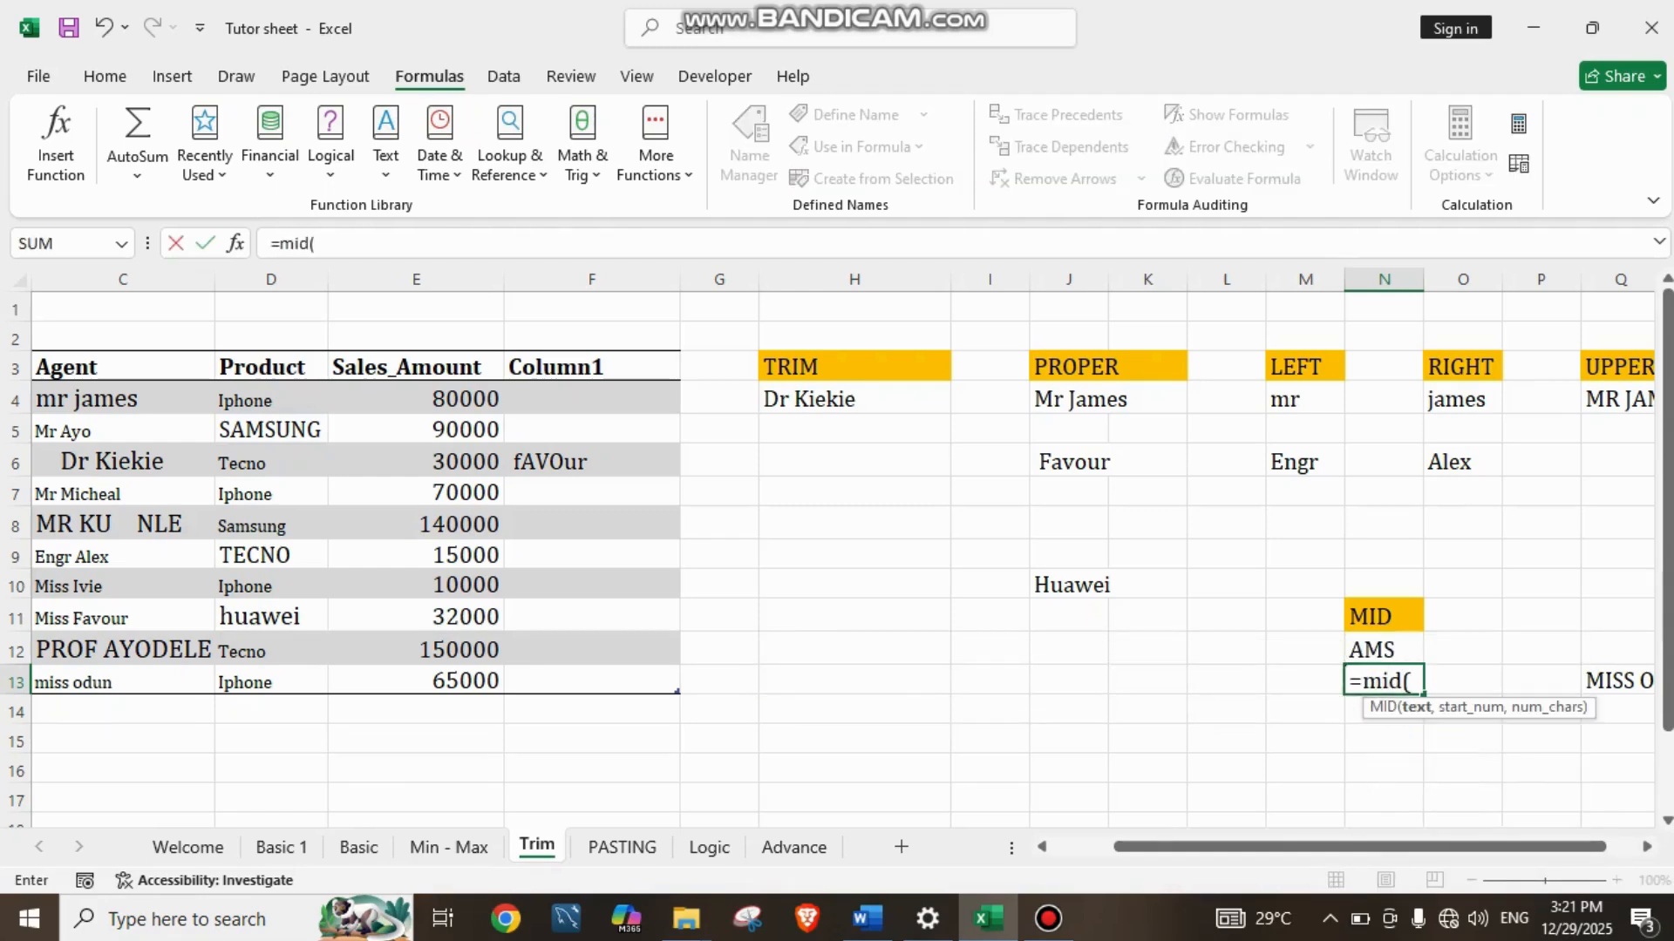
pyautogui.click(271, 430)
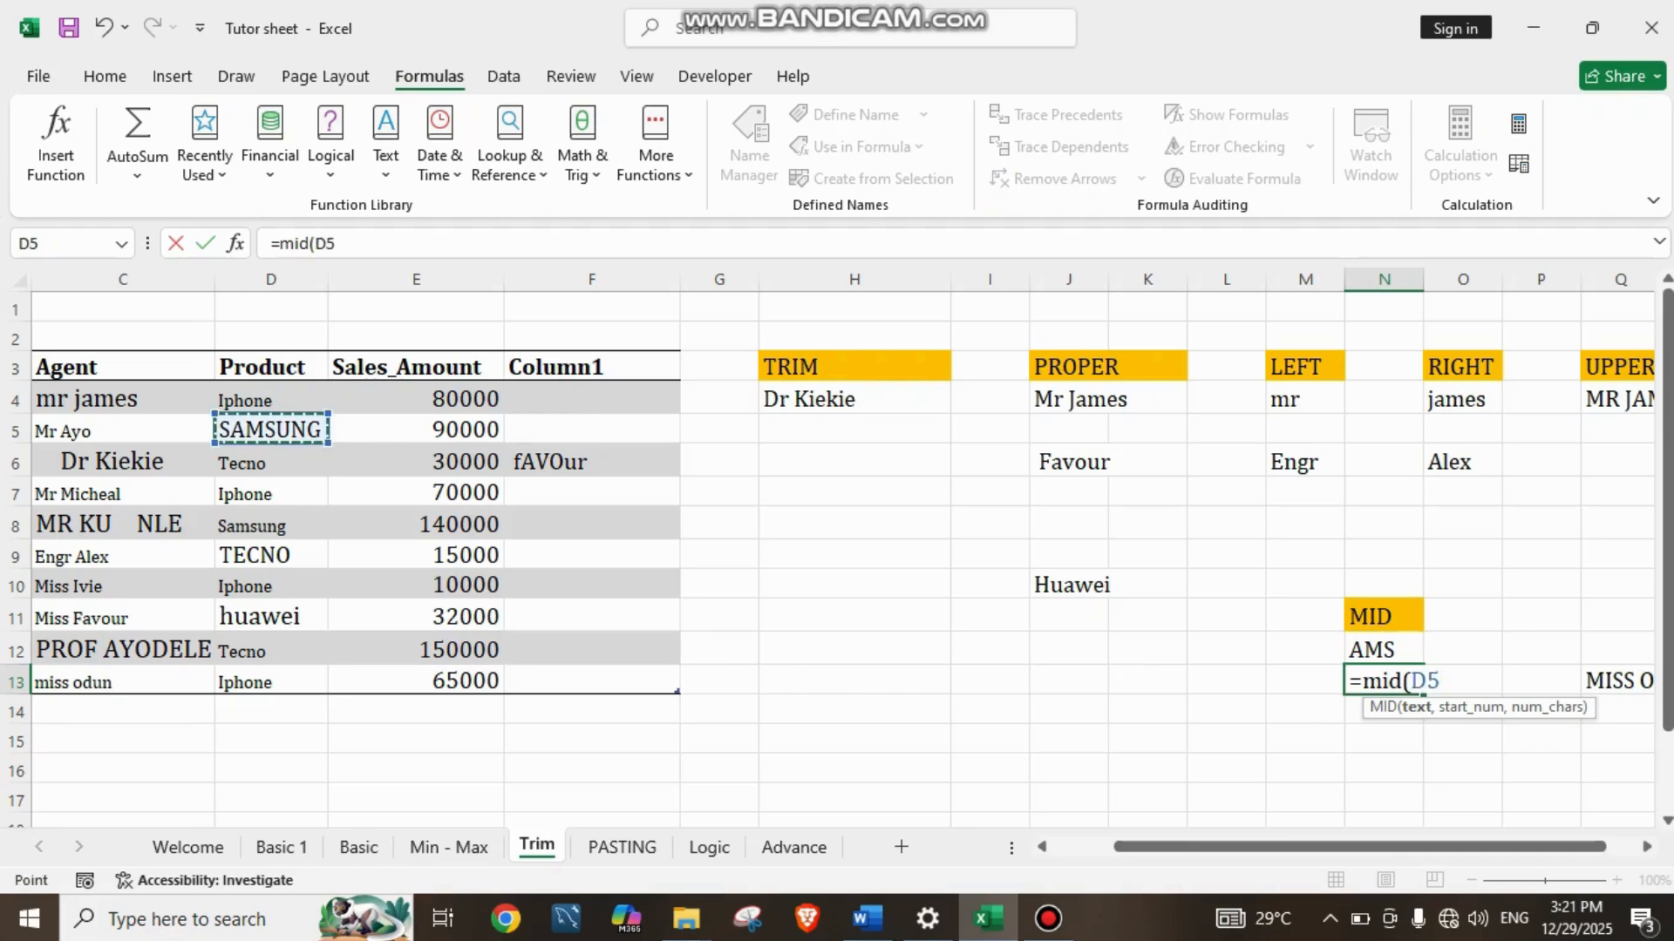
pyautogui.write(',')
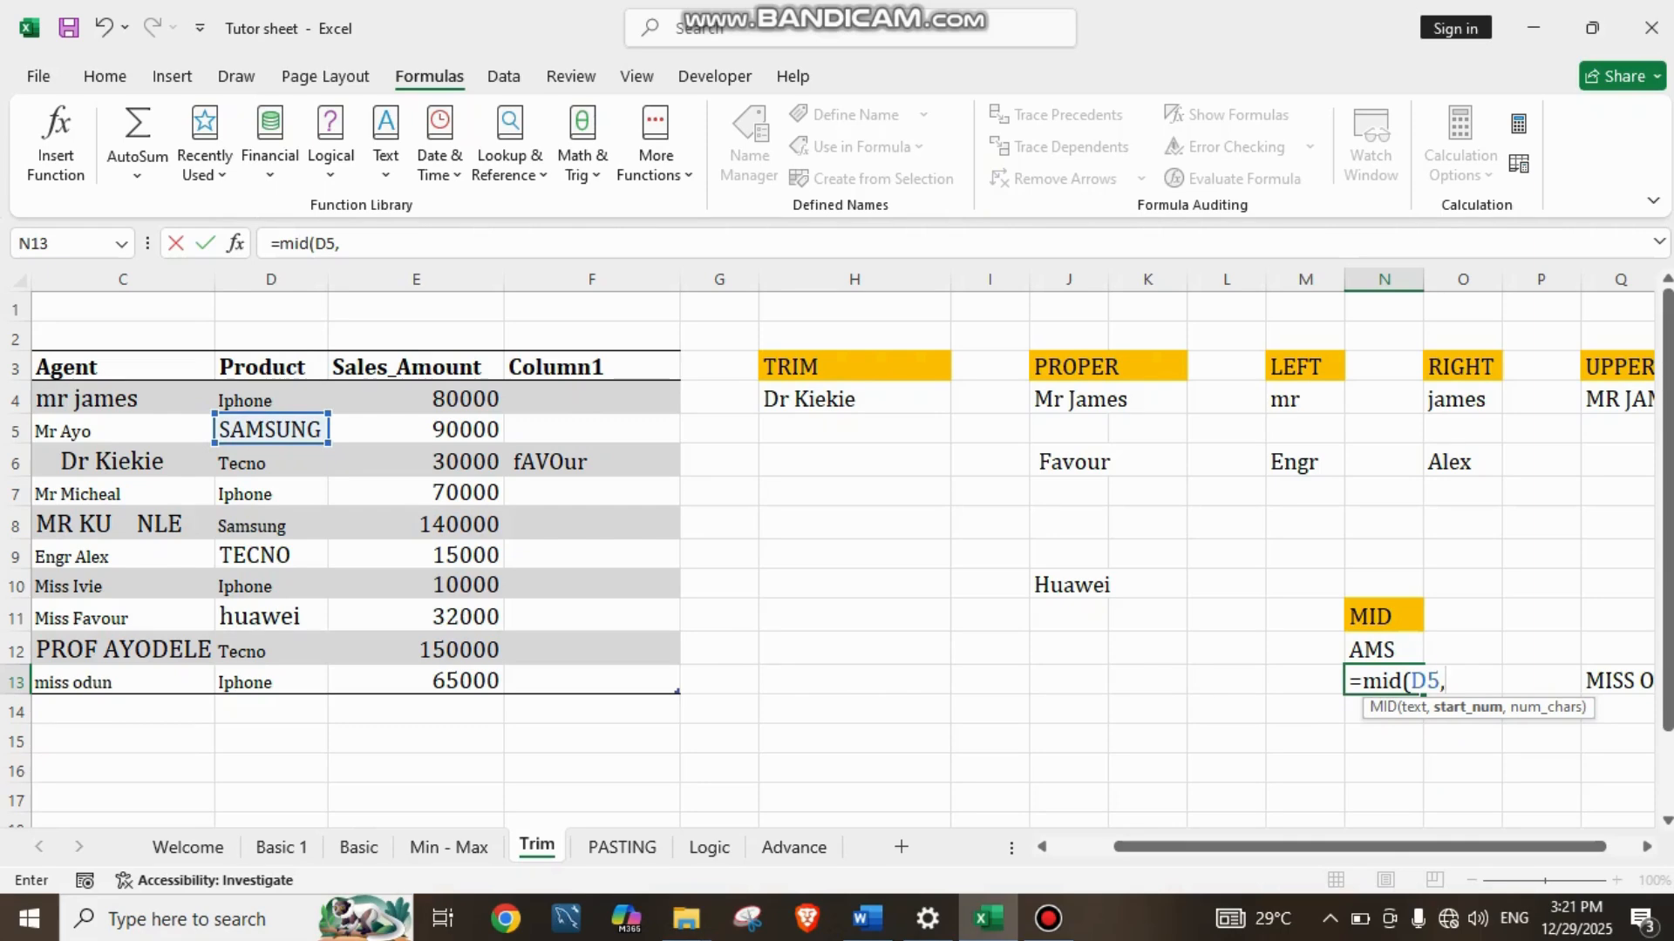
pyautogui.write('3,')
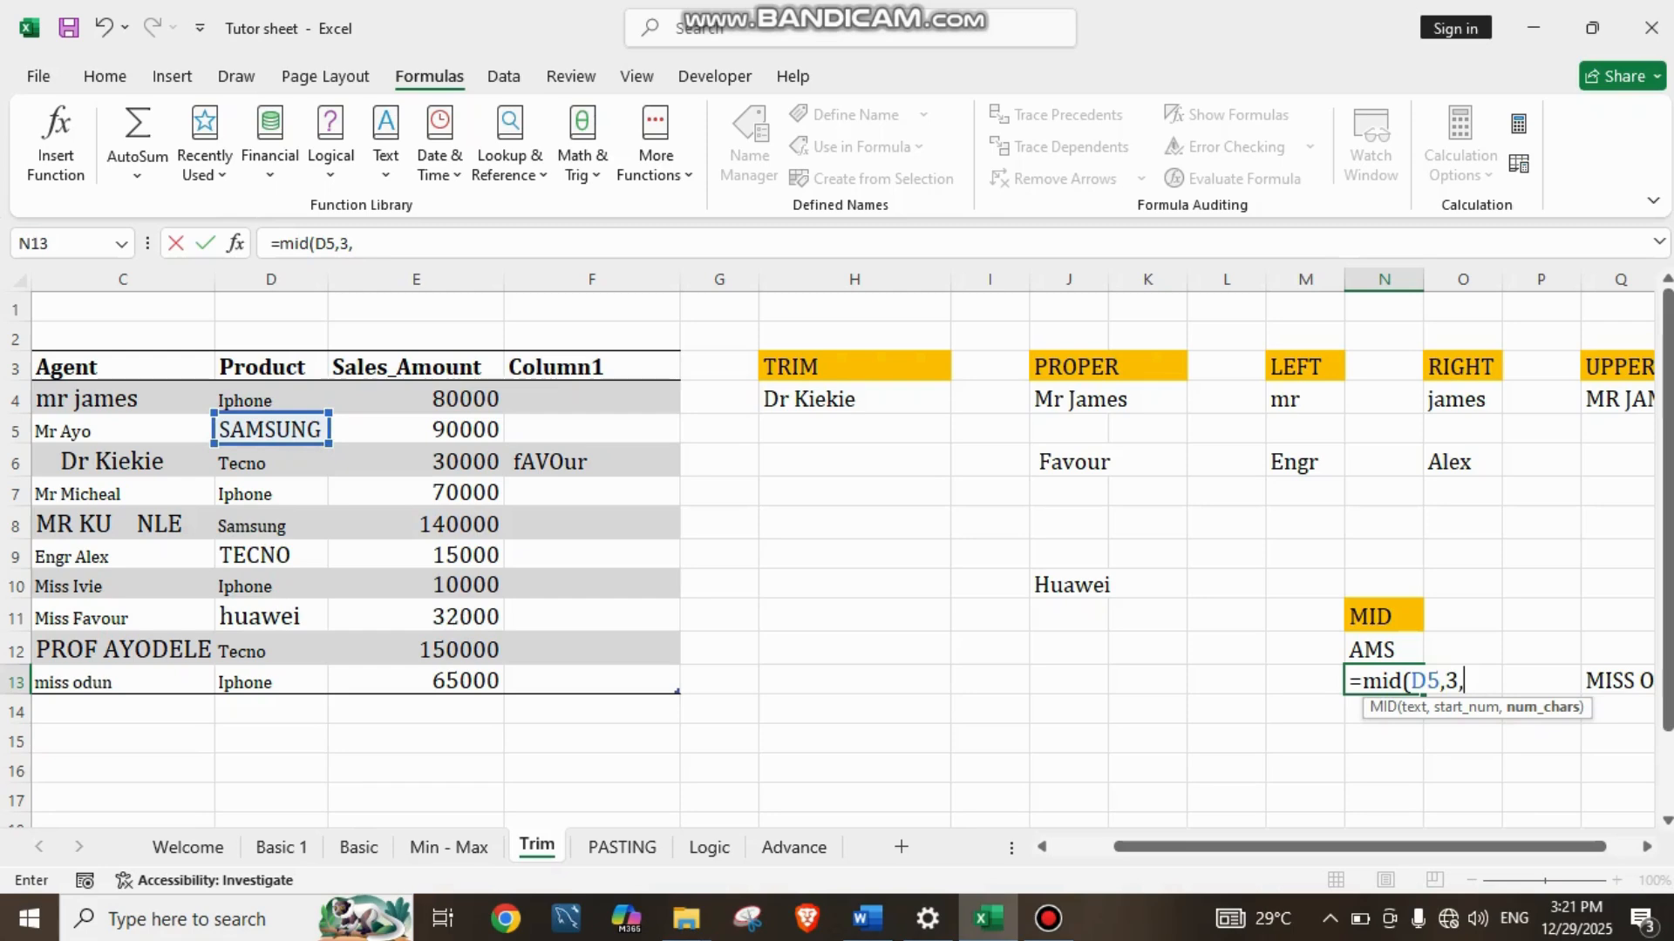
pyautogui.write('3)')
pyautogui.press('Return')
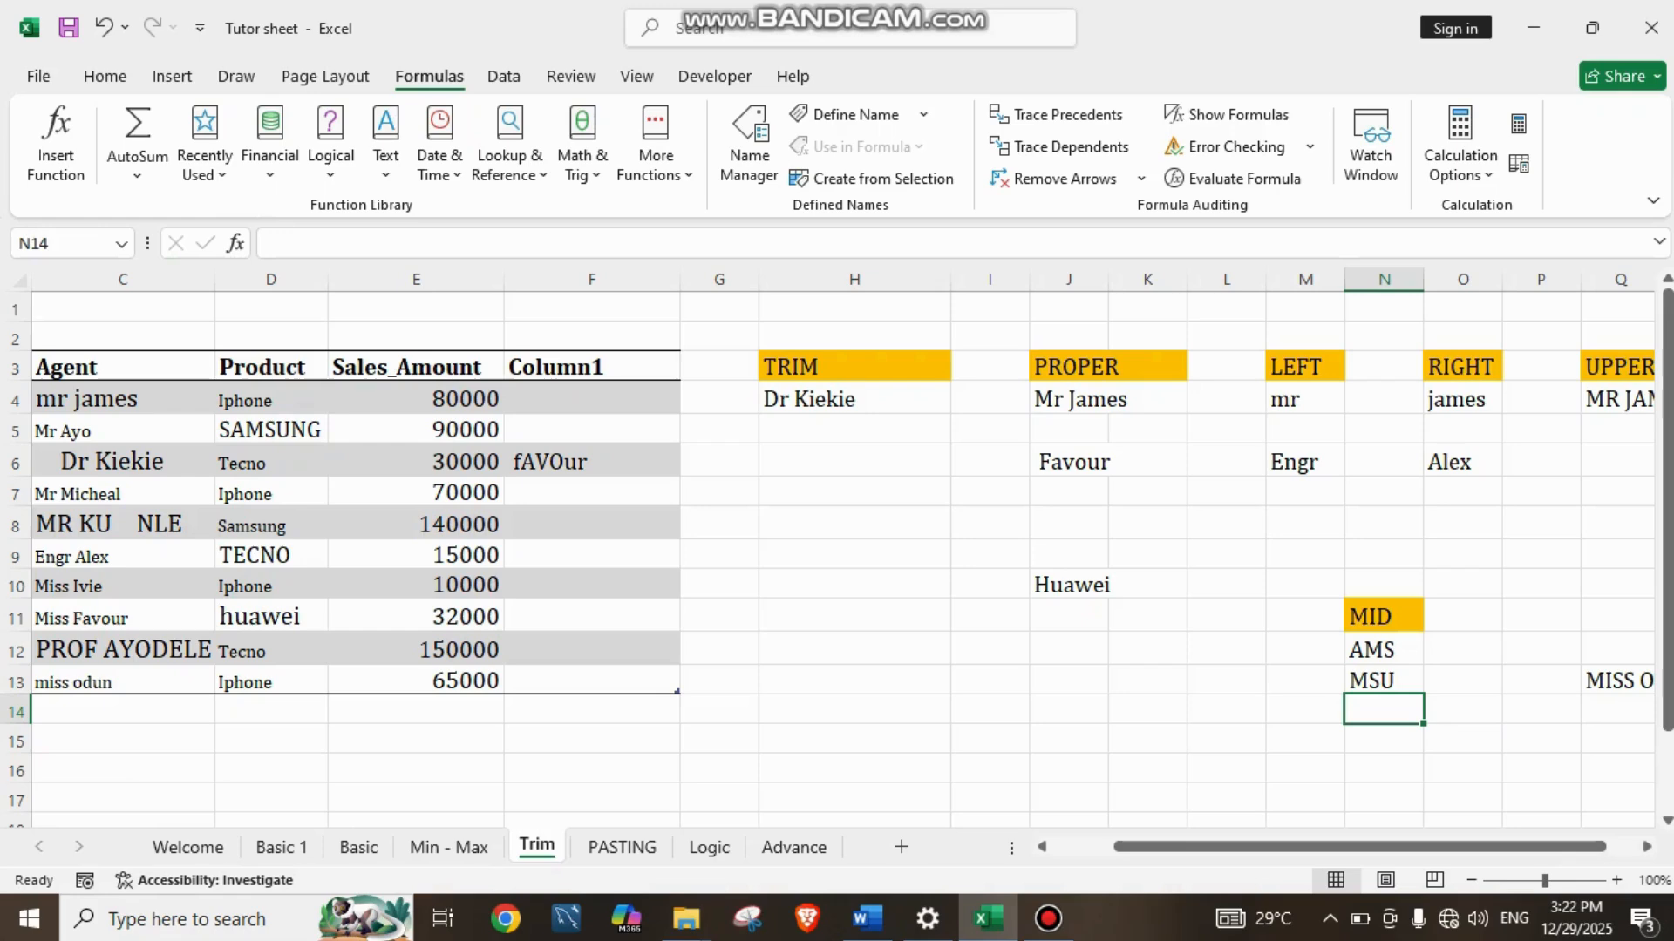
pyautogui.press('Up')
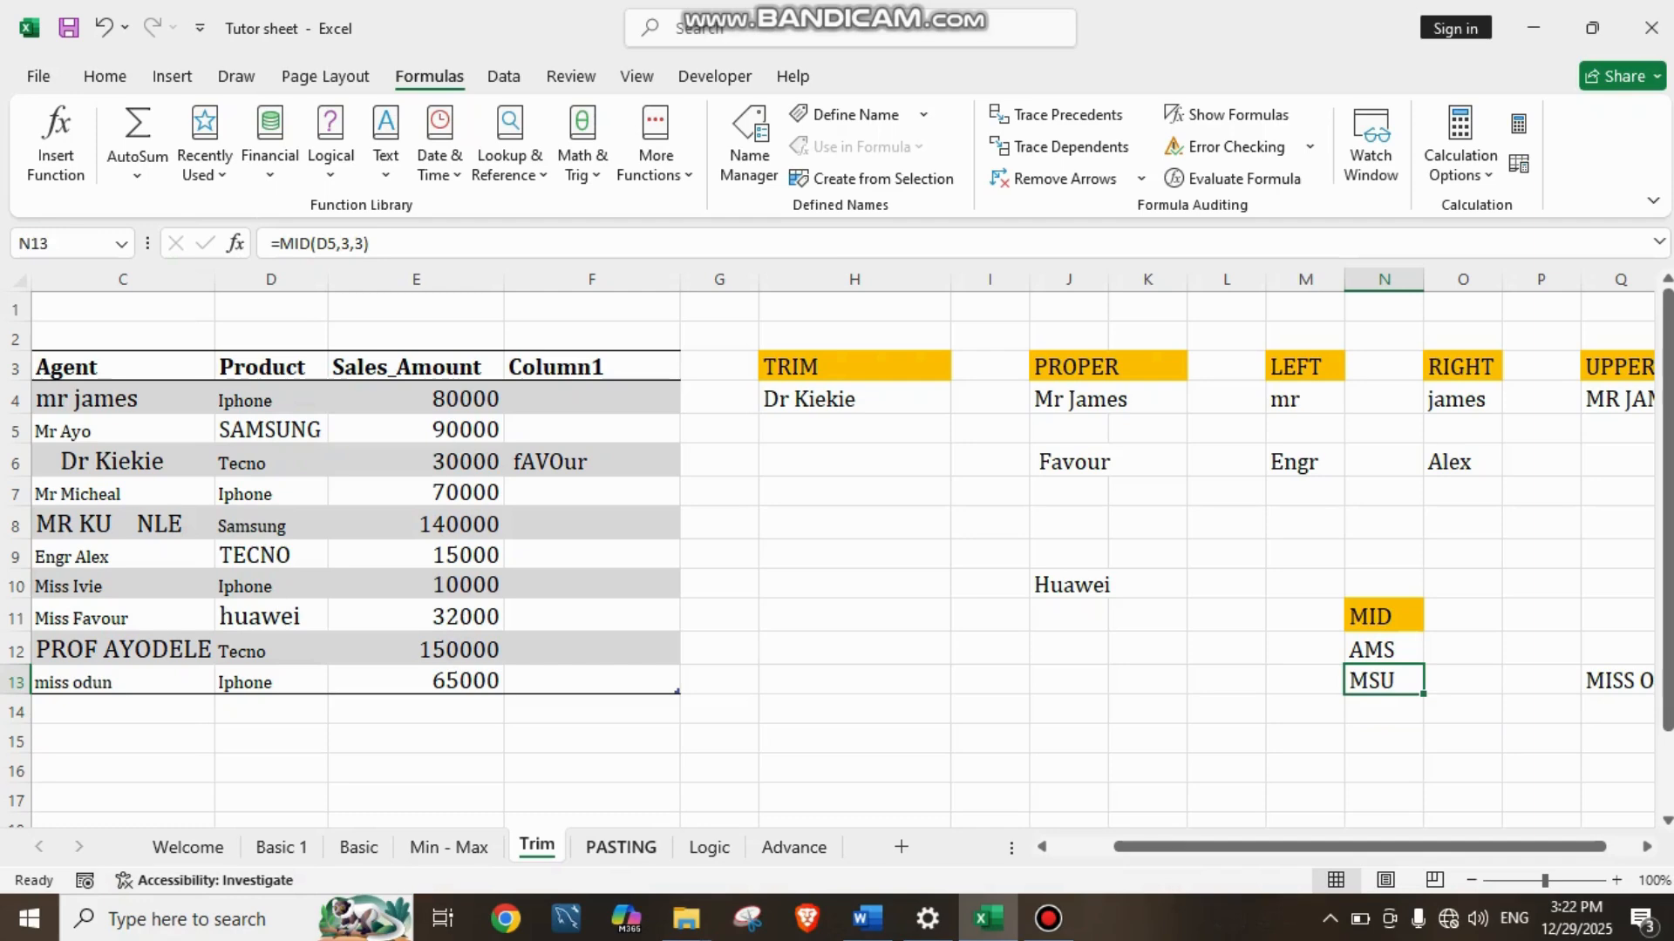
# Step: On the PASTING sheet, change the number format of the first Date entry in B3 to Short Date
pyautogui.click(620, 847)
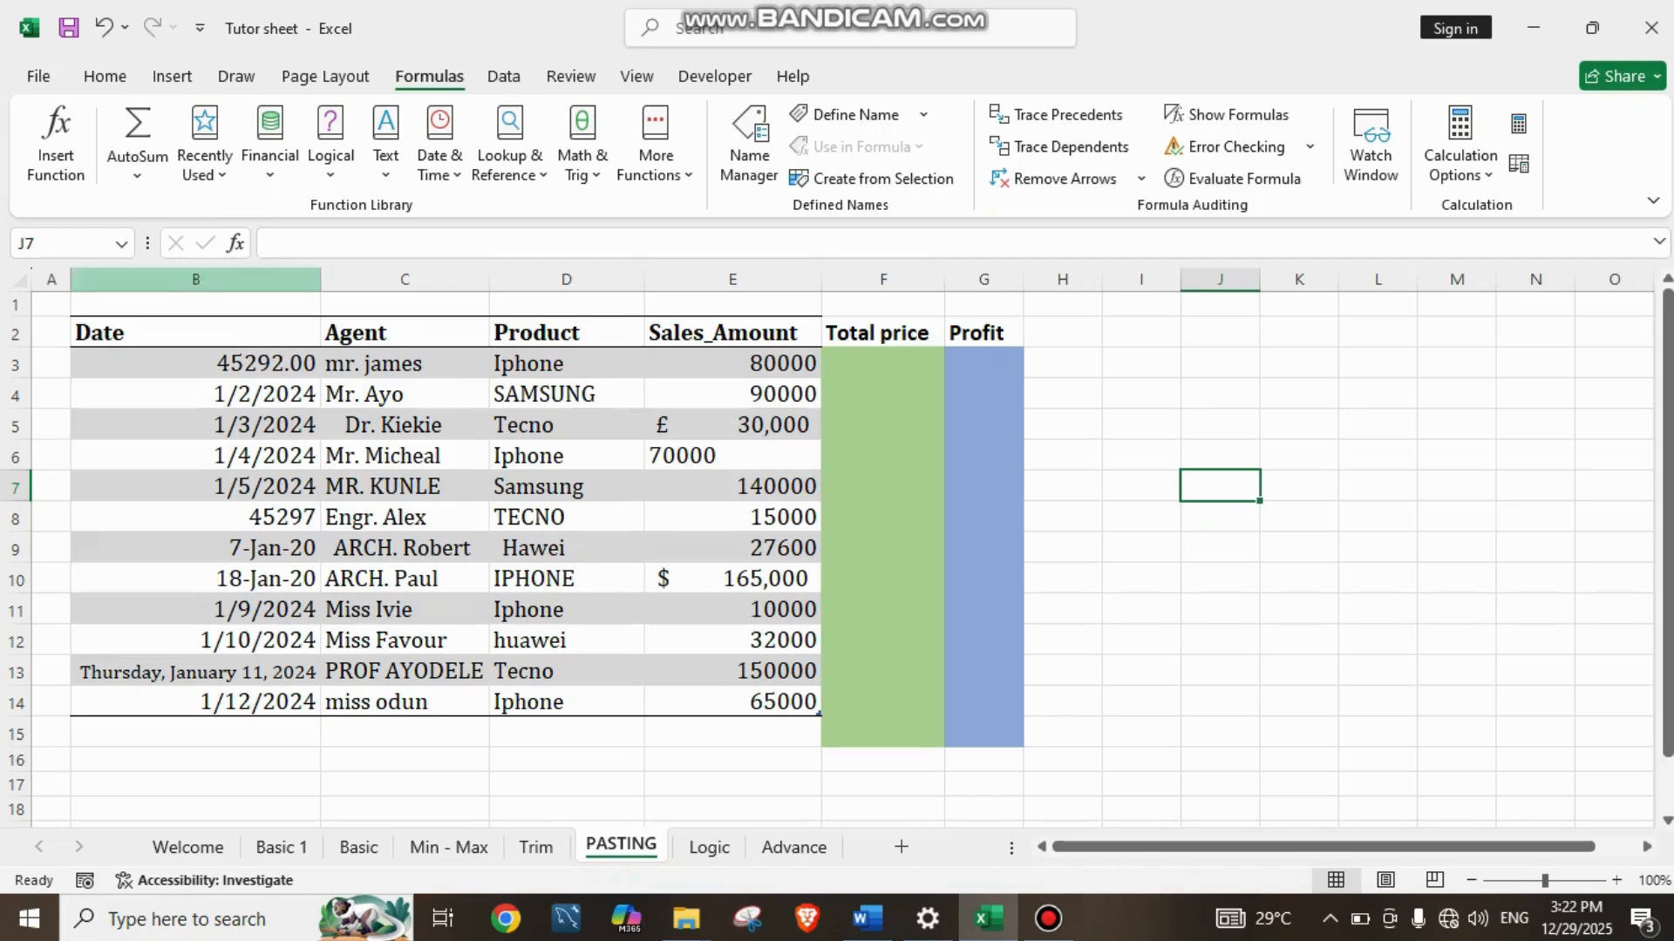
pyautogui.click(104, 76)
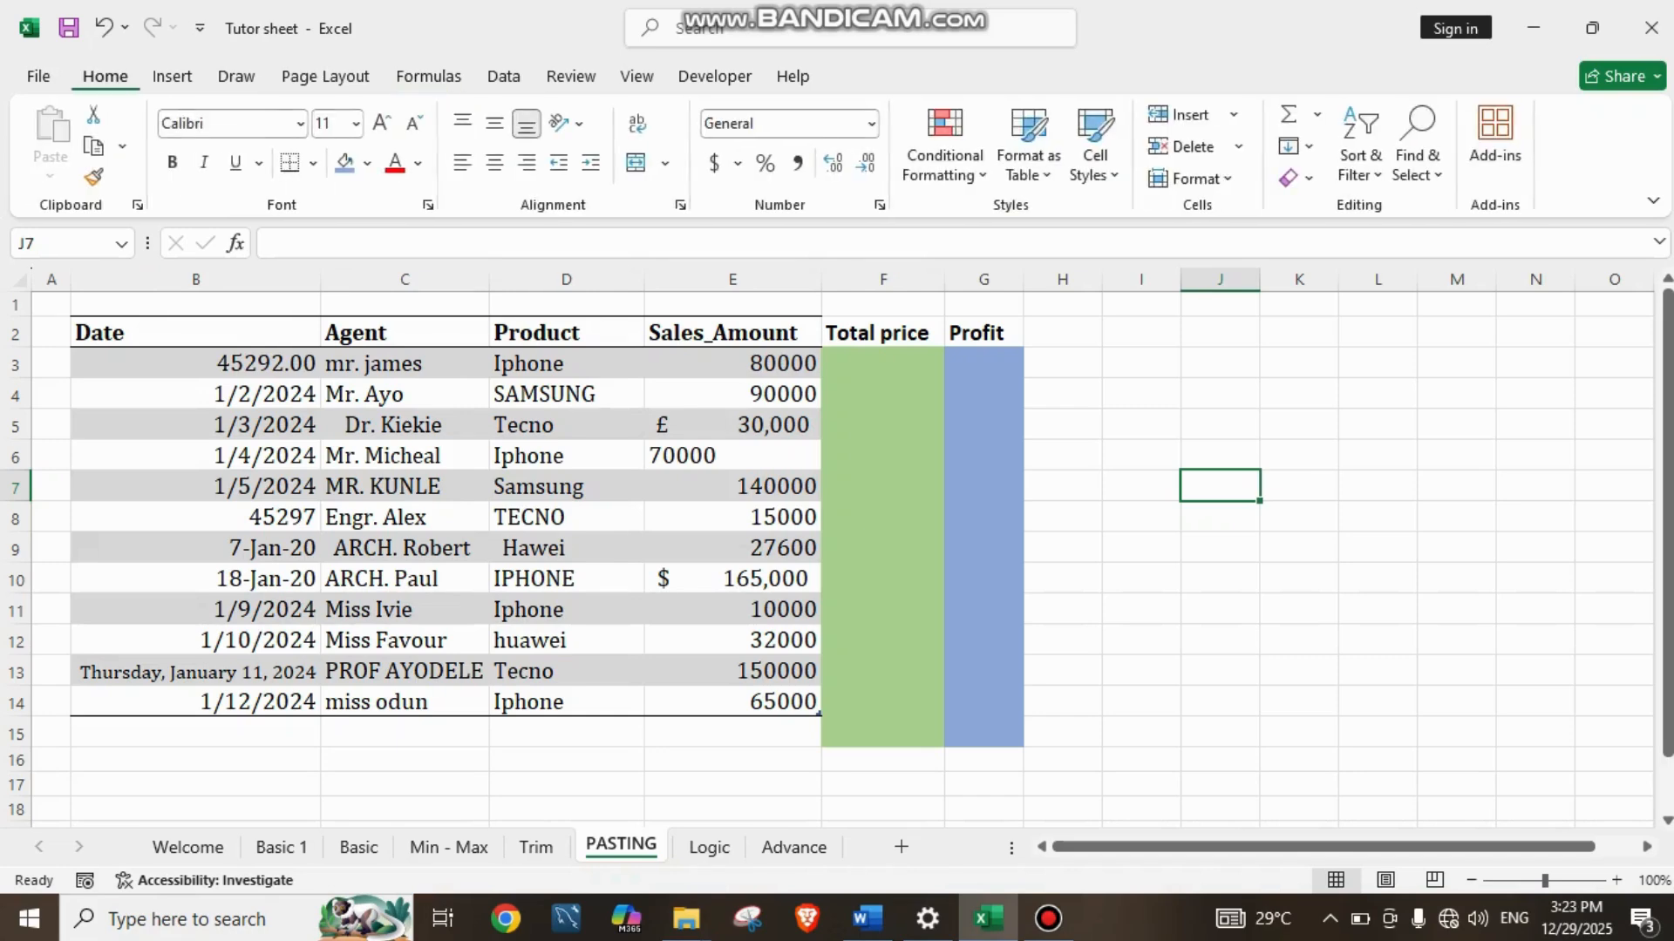
pyautogui.click(195, 363)
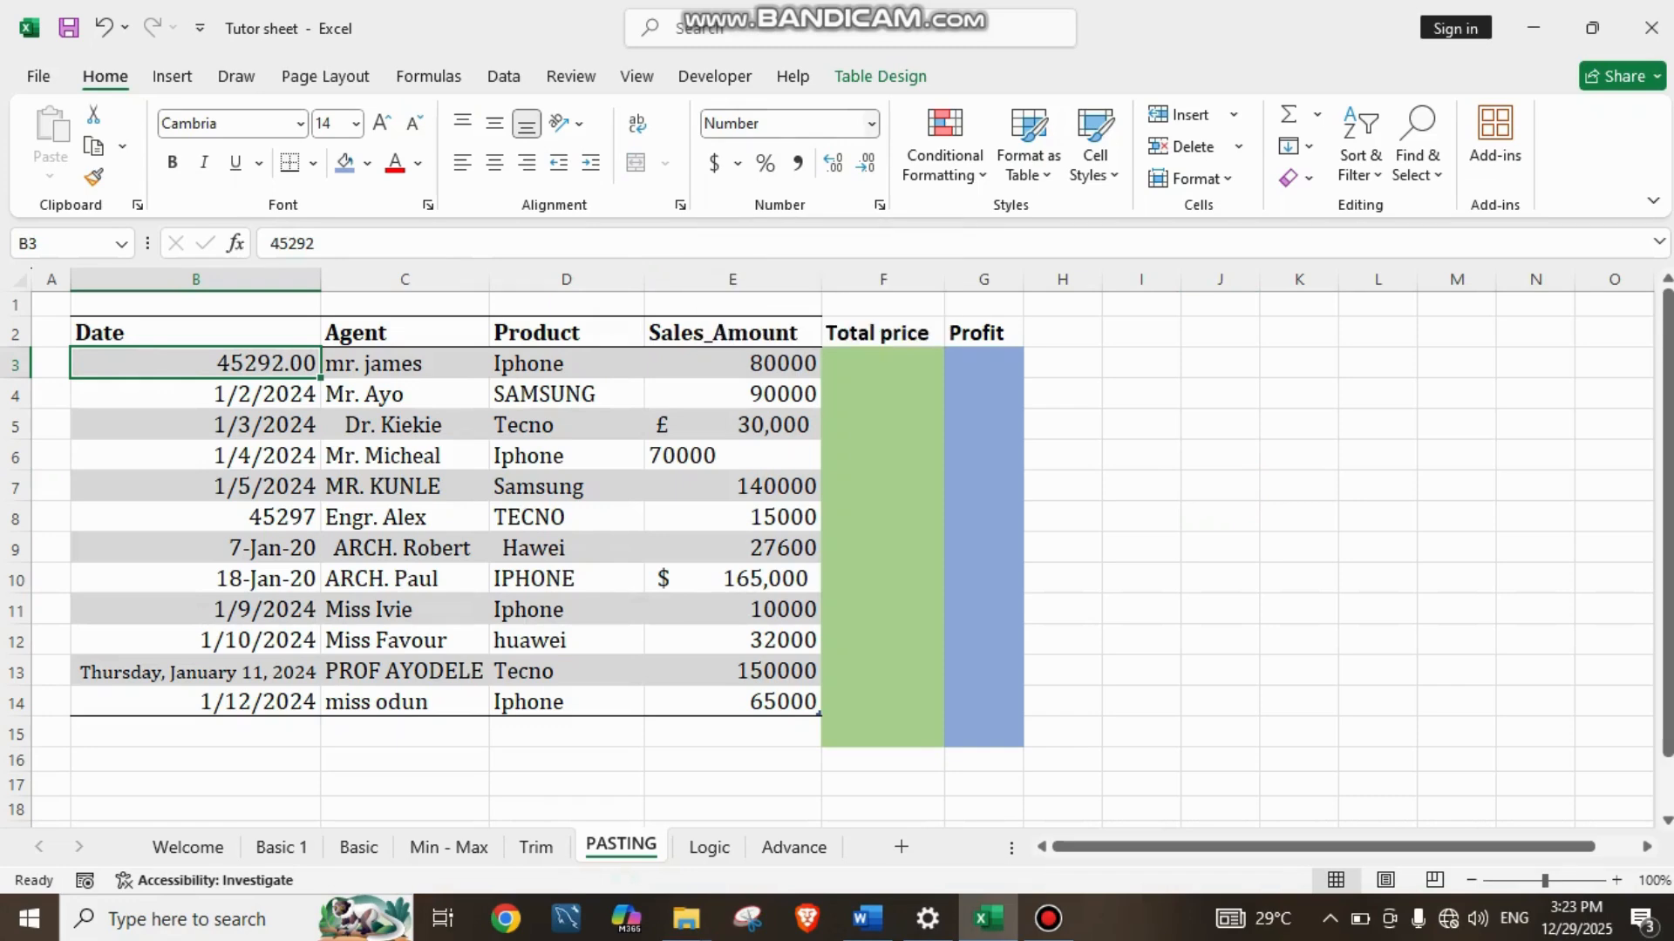
pyautogui.click(871, 123)
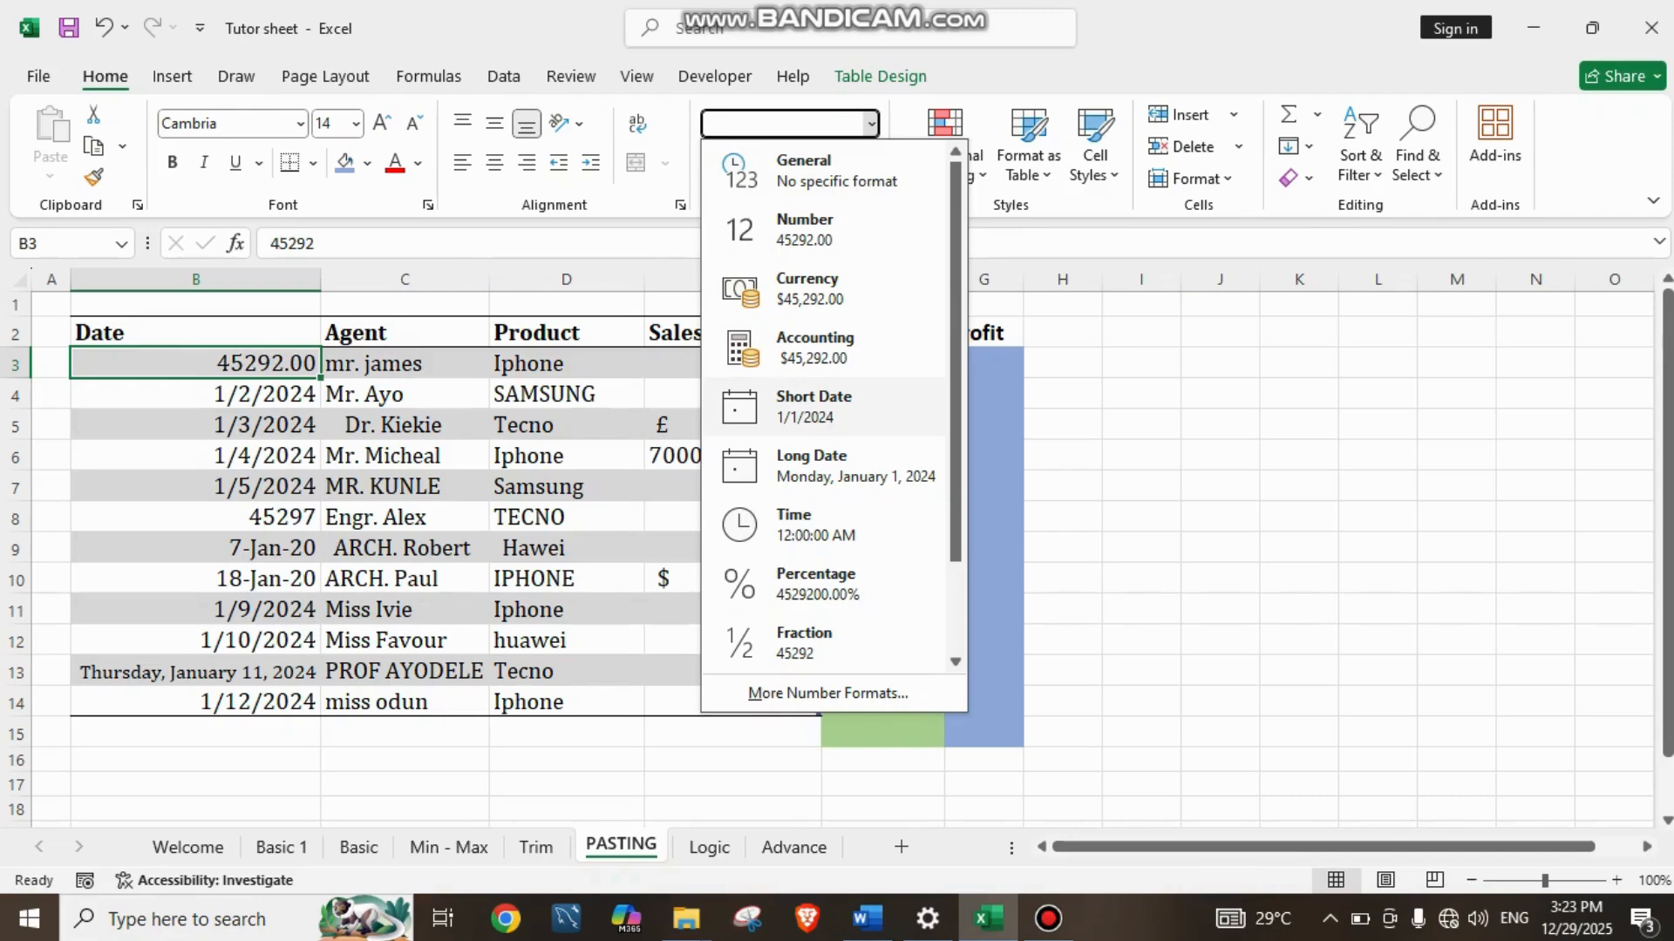
pyautogui.click(813, 406)
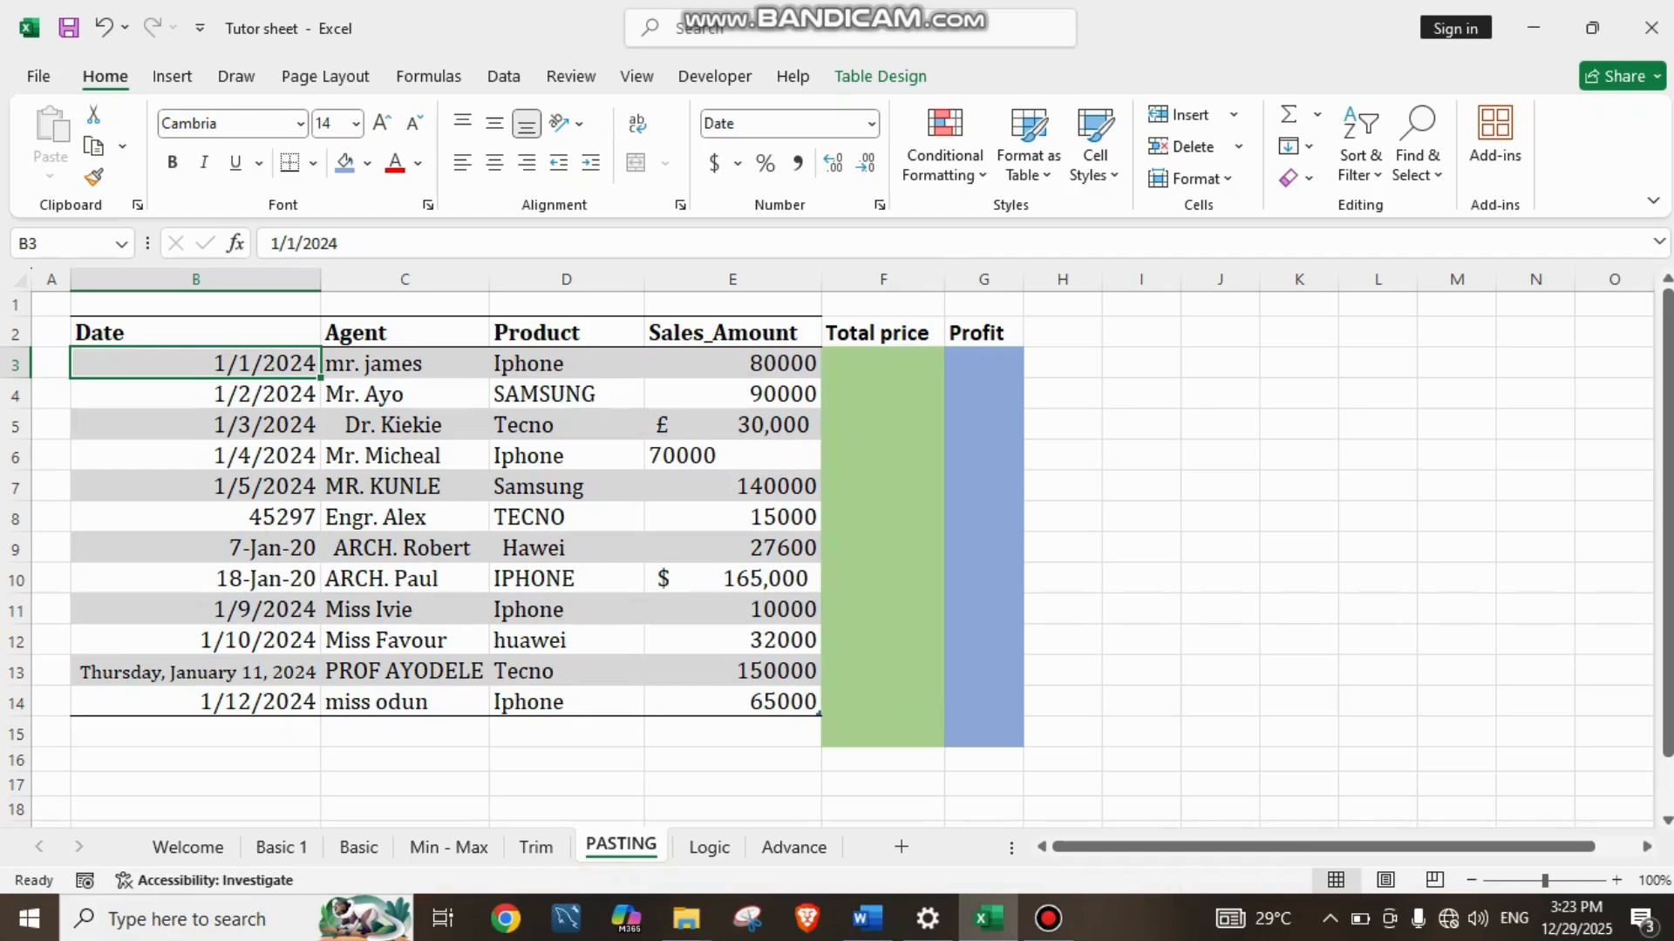
# Step: Change the number format of the Date entry in B8 to Short Date and leave that cell selected
pyautogui.click(196, 518)
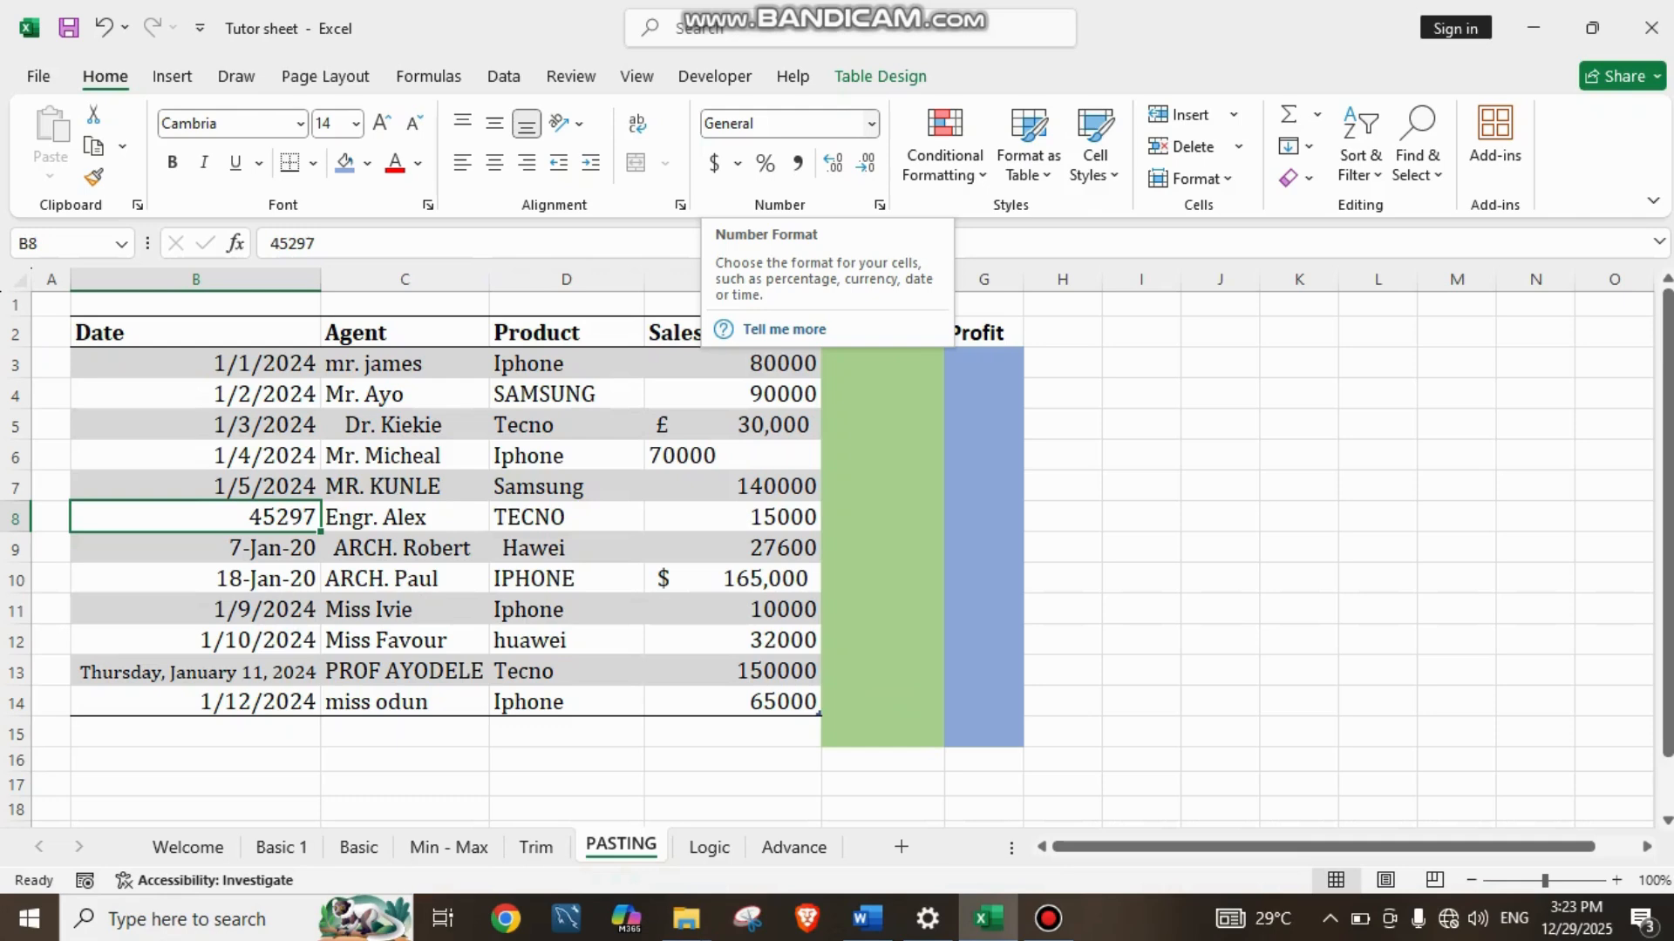
pyautogui.click(871, 123)
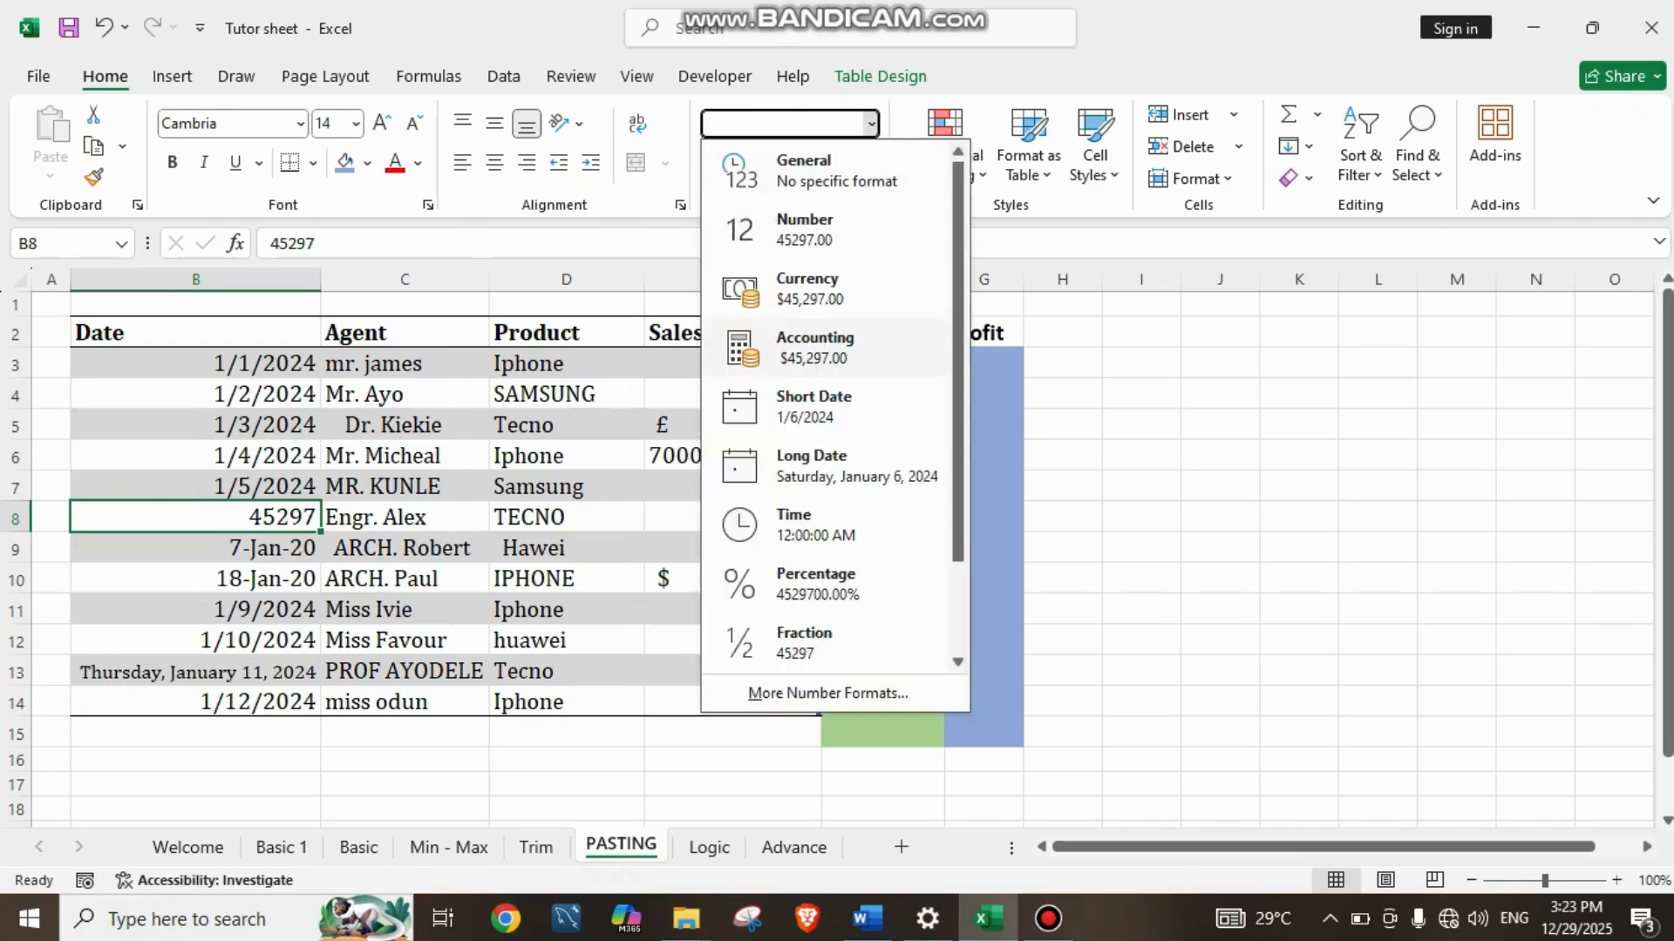
pyautogui.click(814, 408)
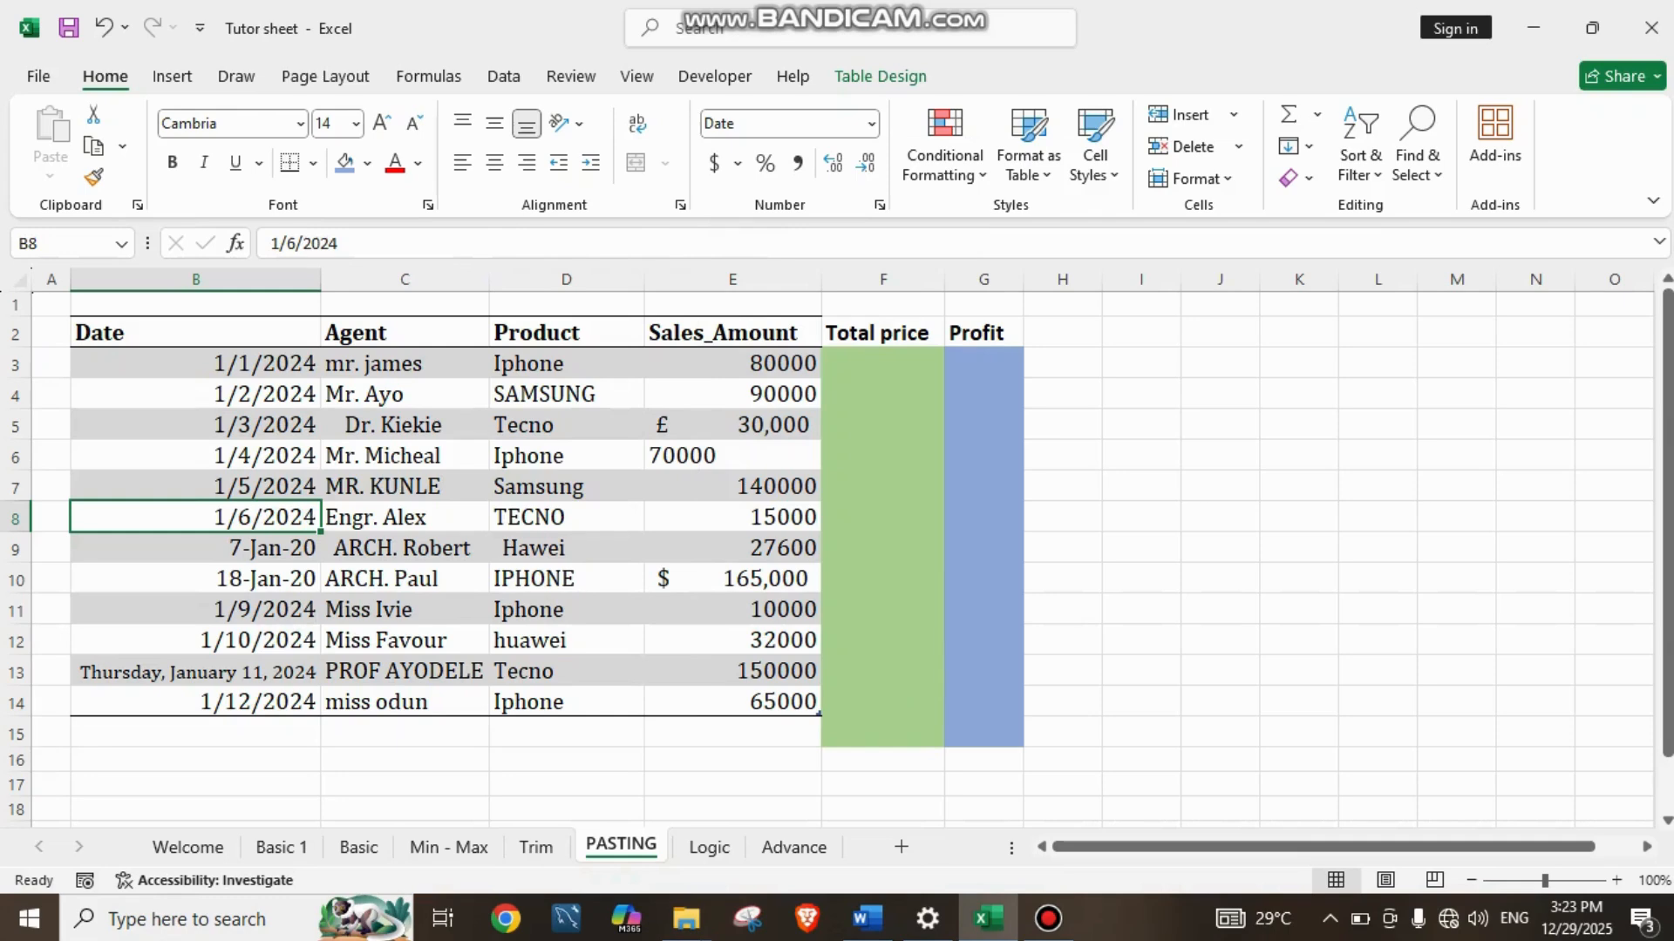
pyautogui.click(195, 548)
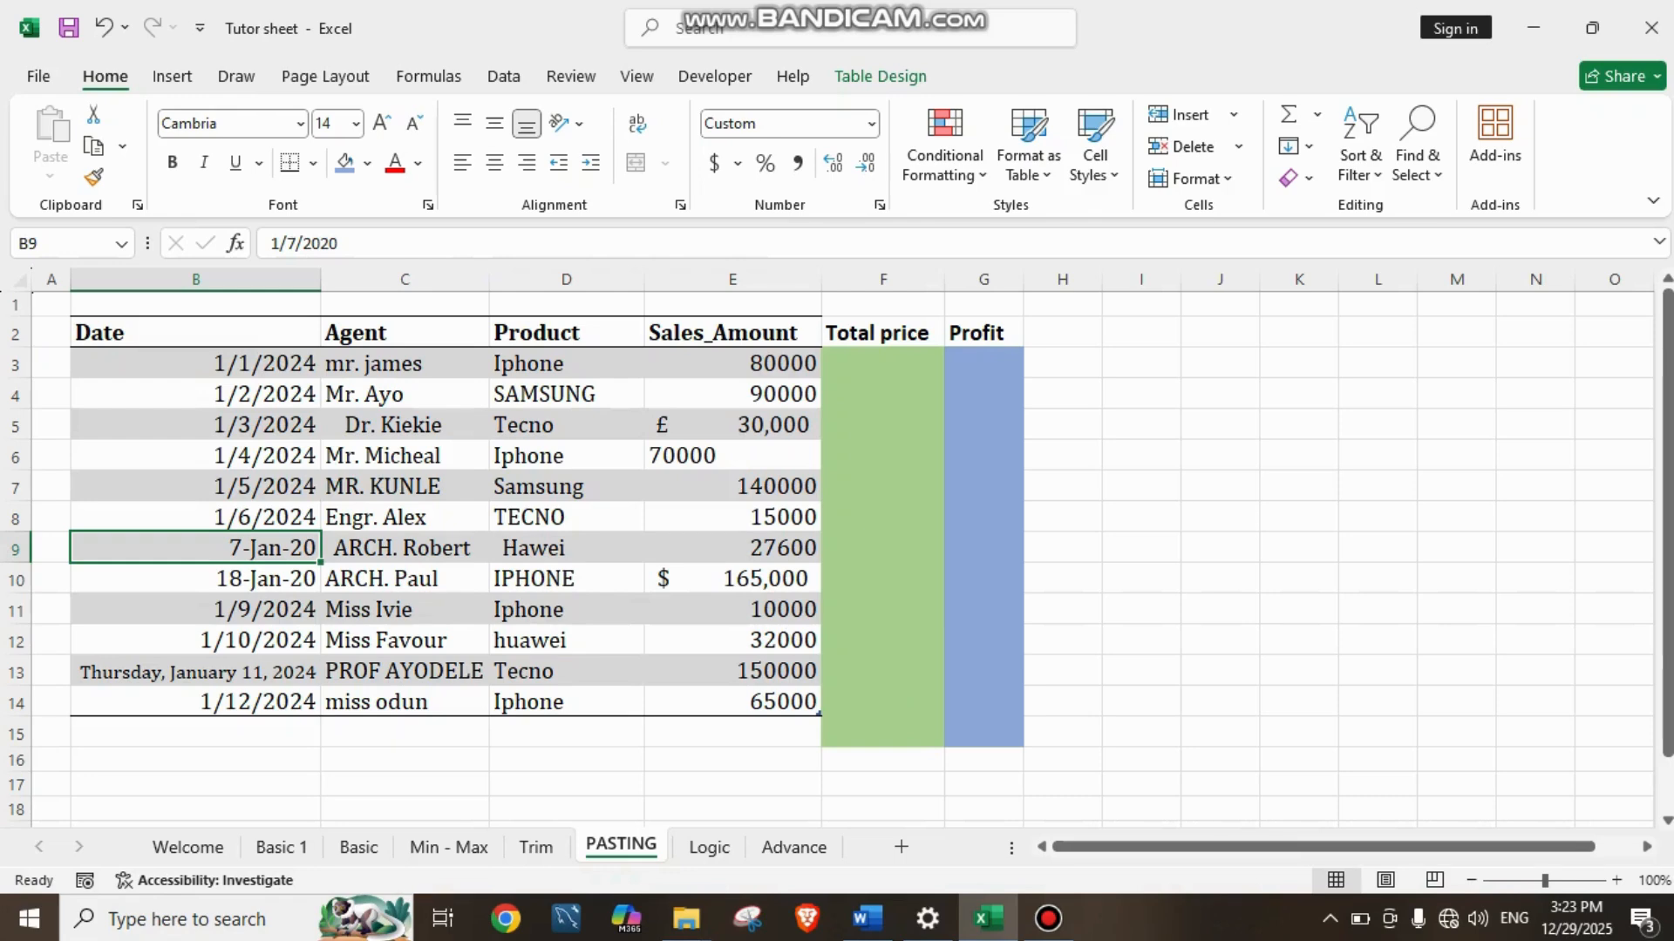
pyautogui.click(196, 518)
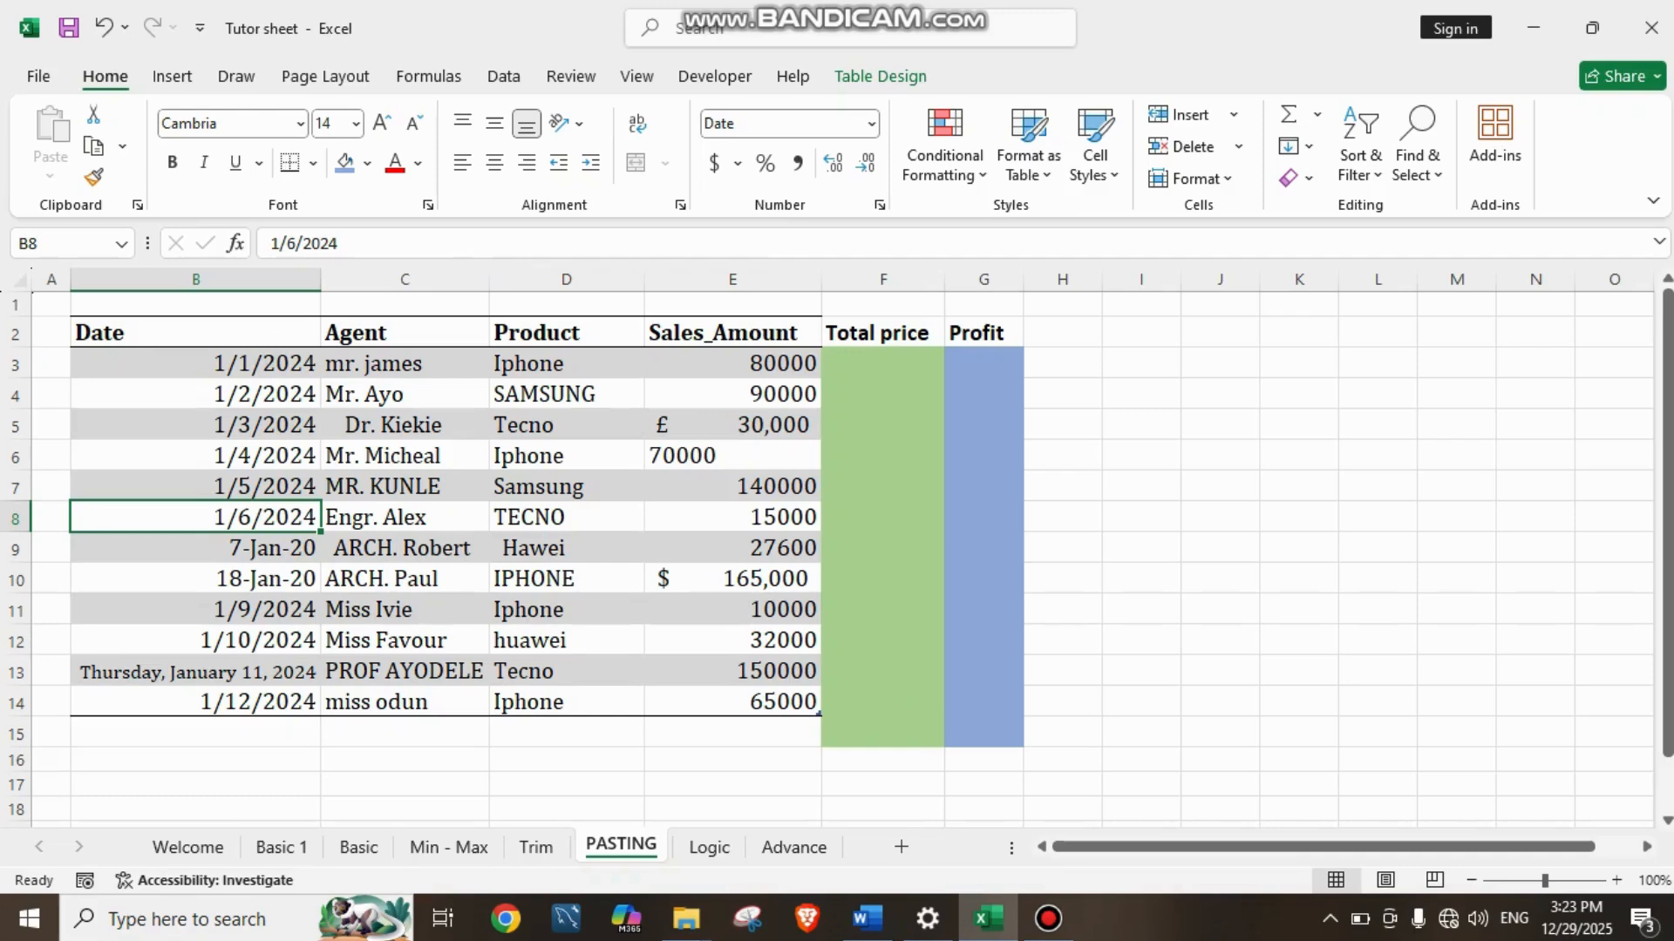
# Step: Fill the date in B8 down through B14 so the remaining Date entries follow in sequence with the same format
pyautogui.moveTo(321, 532); pyautogui.dragTo(324, 720)
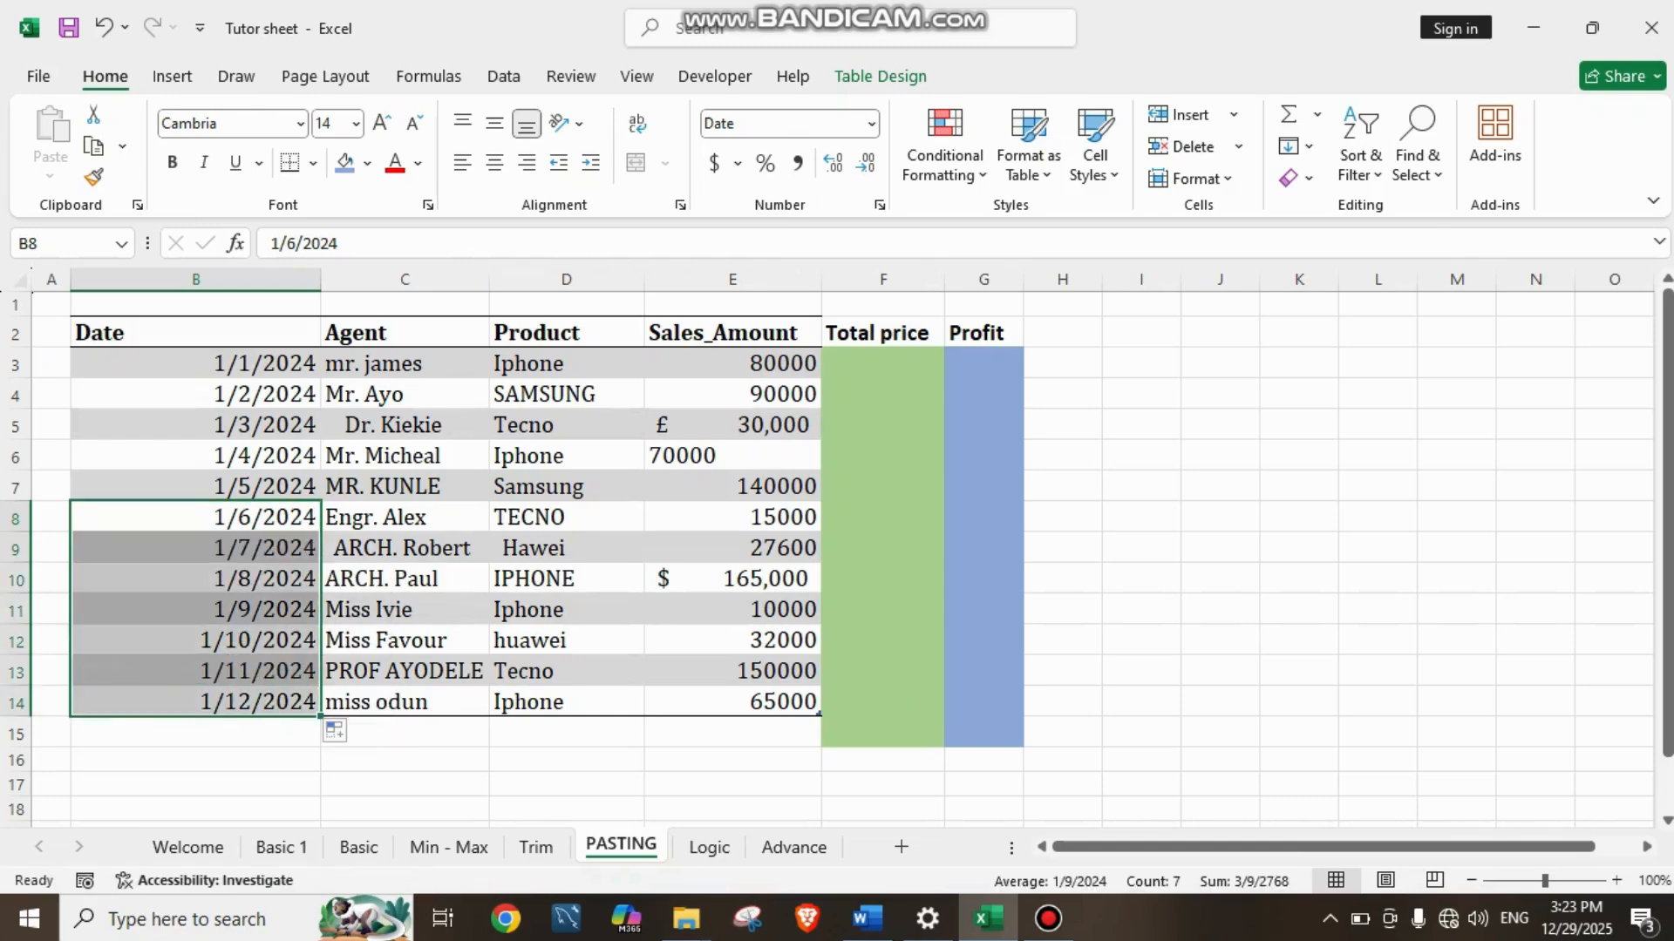
pyautogui.click(195, 760)
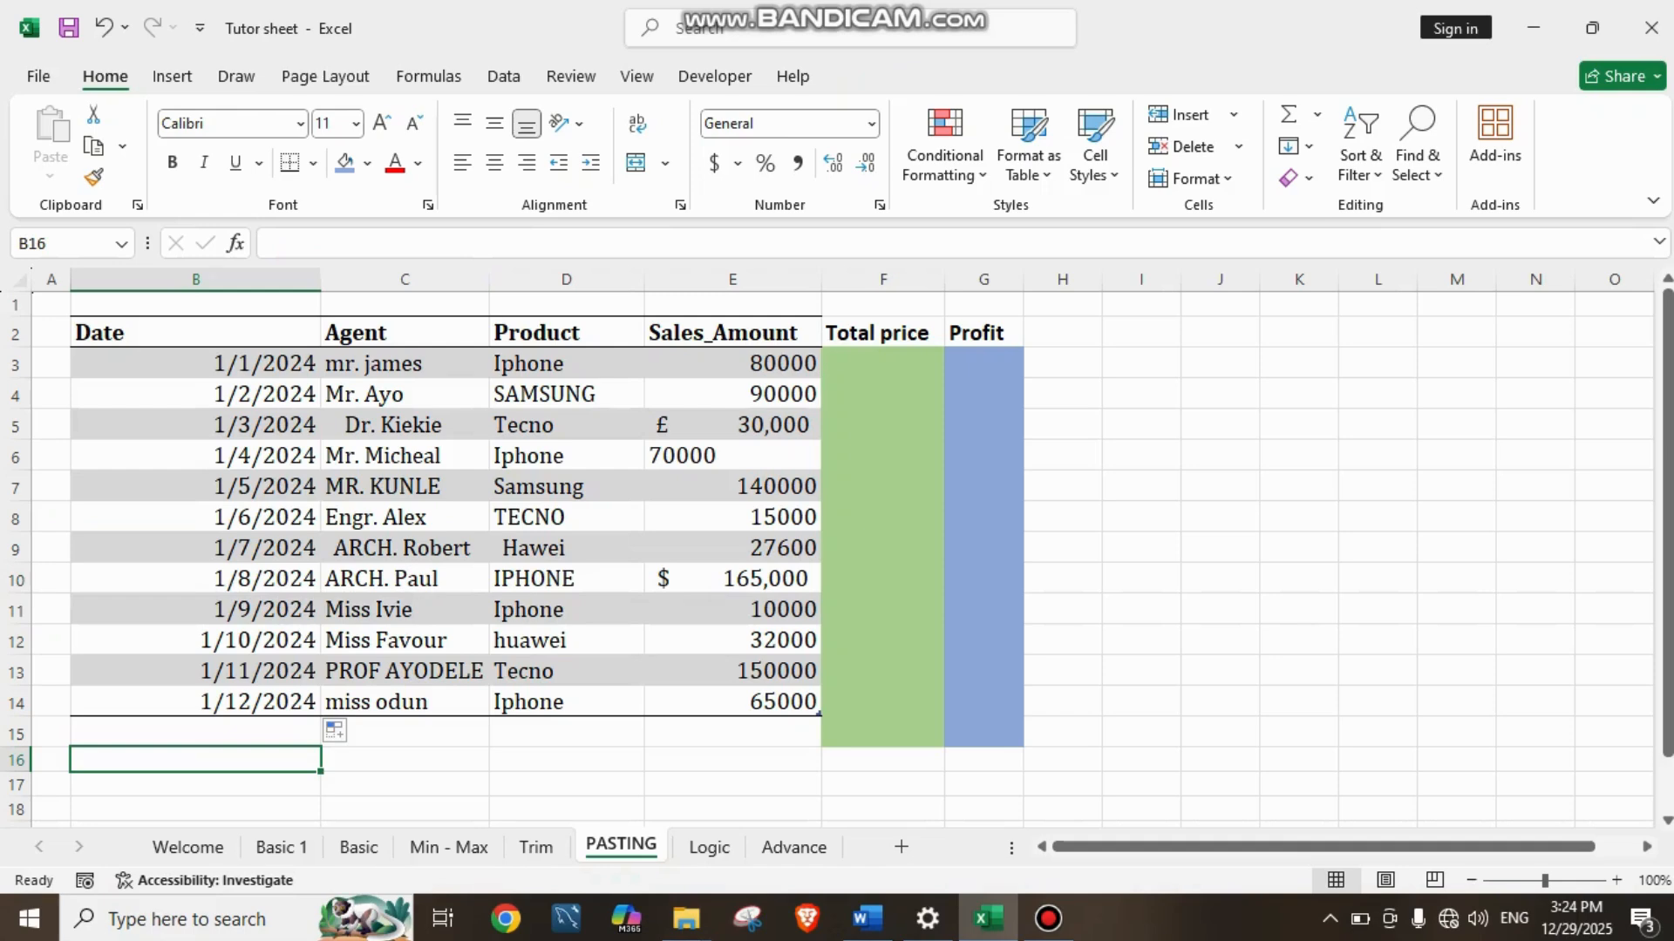
# Step: Enter a PROPER formula in cell I3 that converts the first Agent entry in C3 to proper case
pyautogui.click(1141, 362)
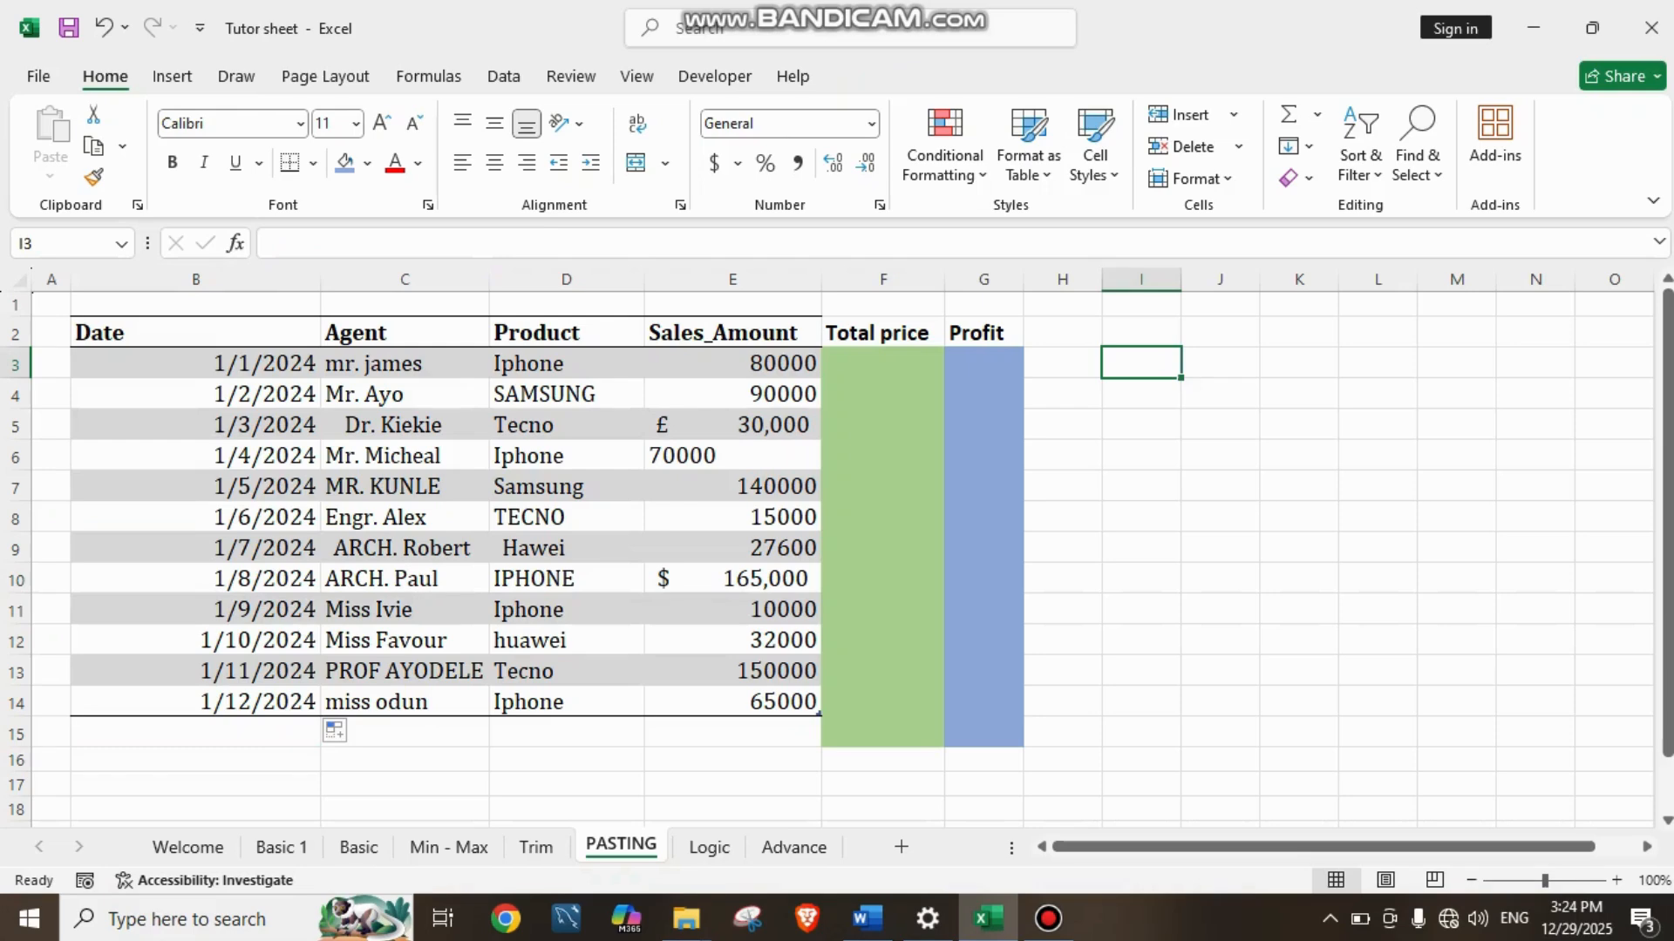
pyautogui.write('=')
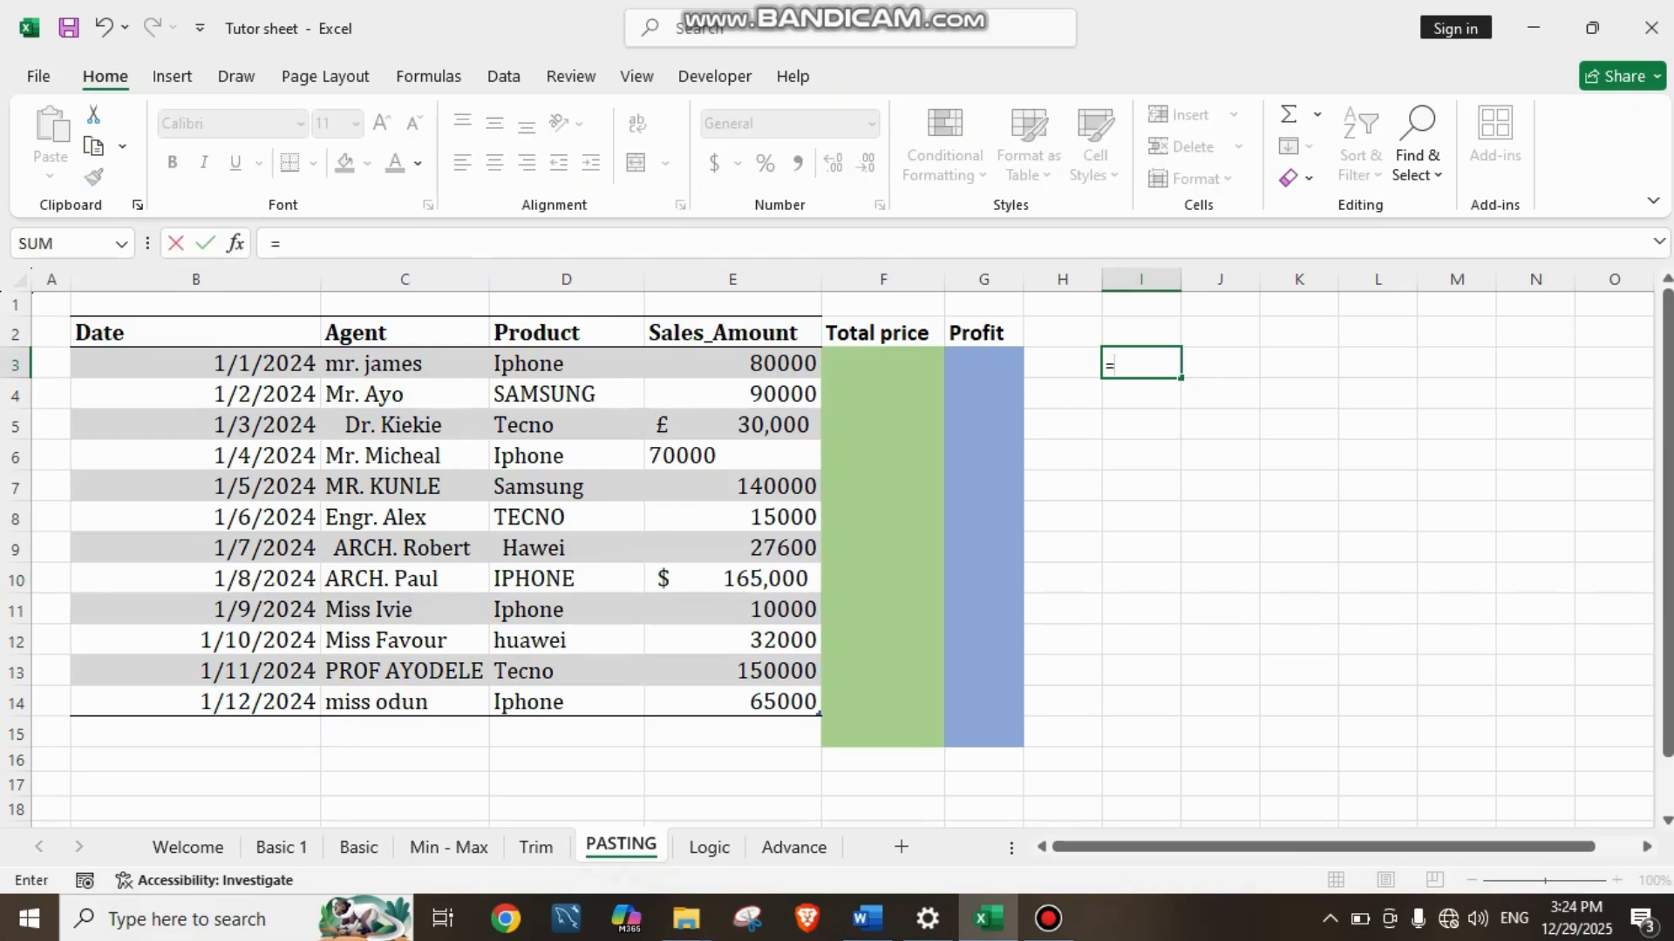
pyautogui.write('PROP')
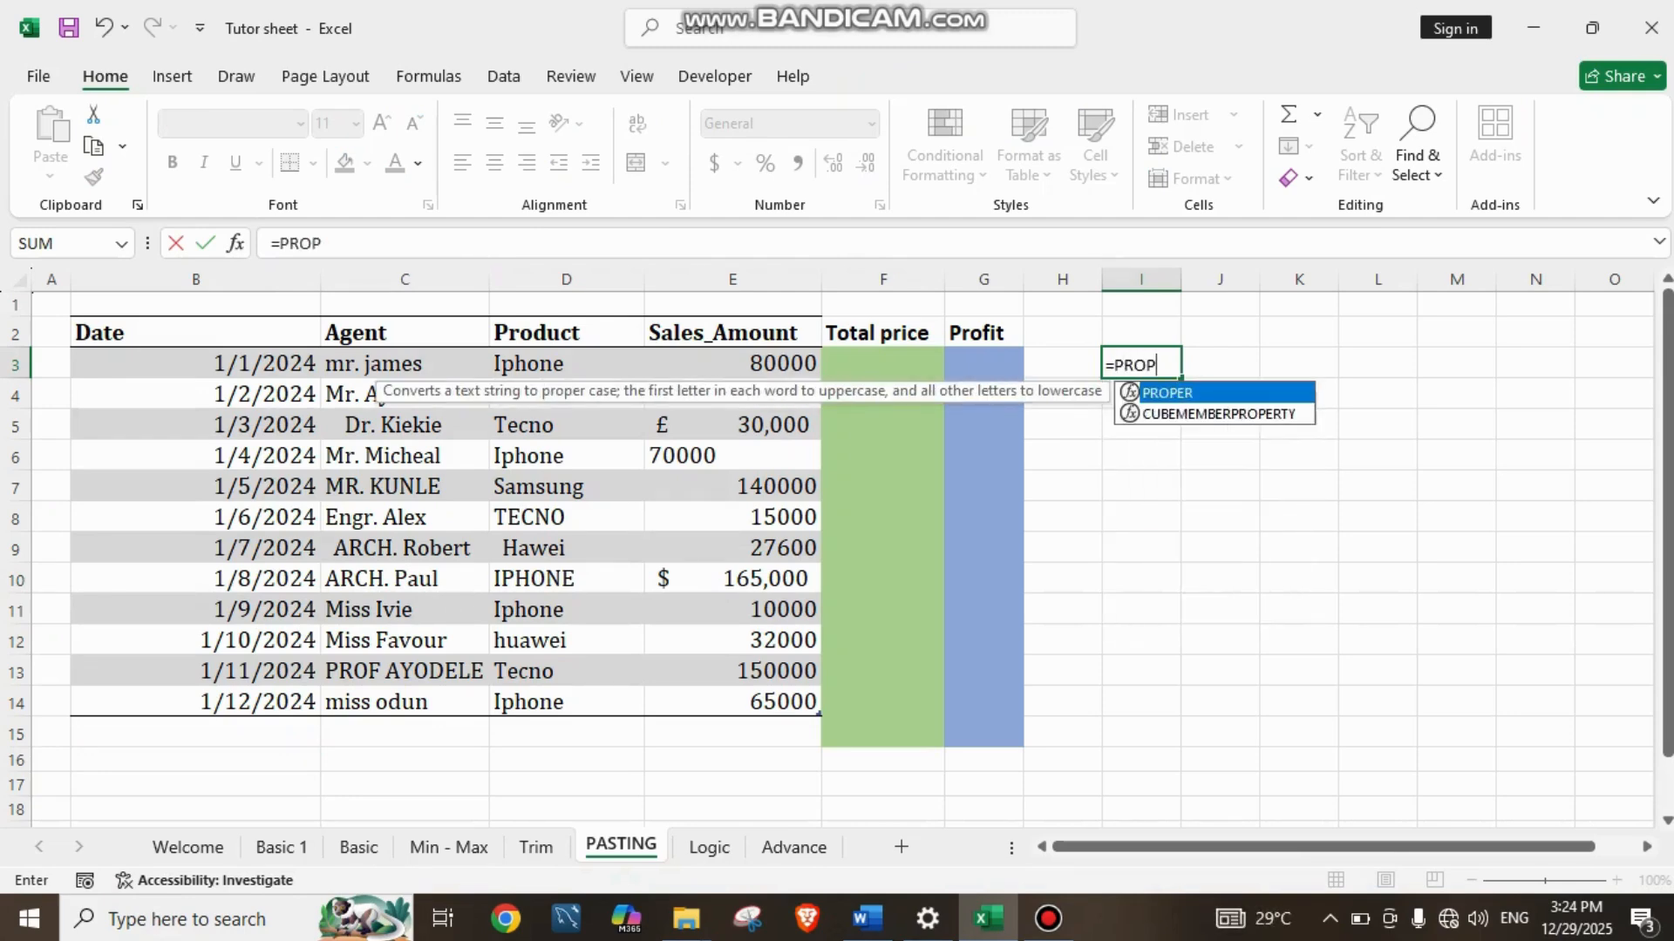
pyautogui.write('ER(')
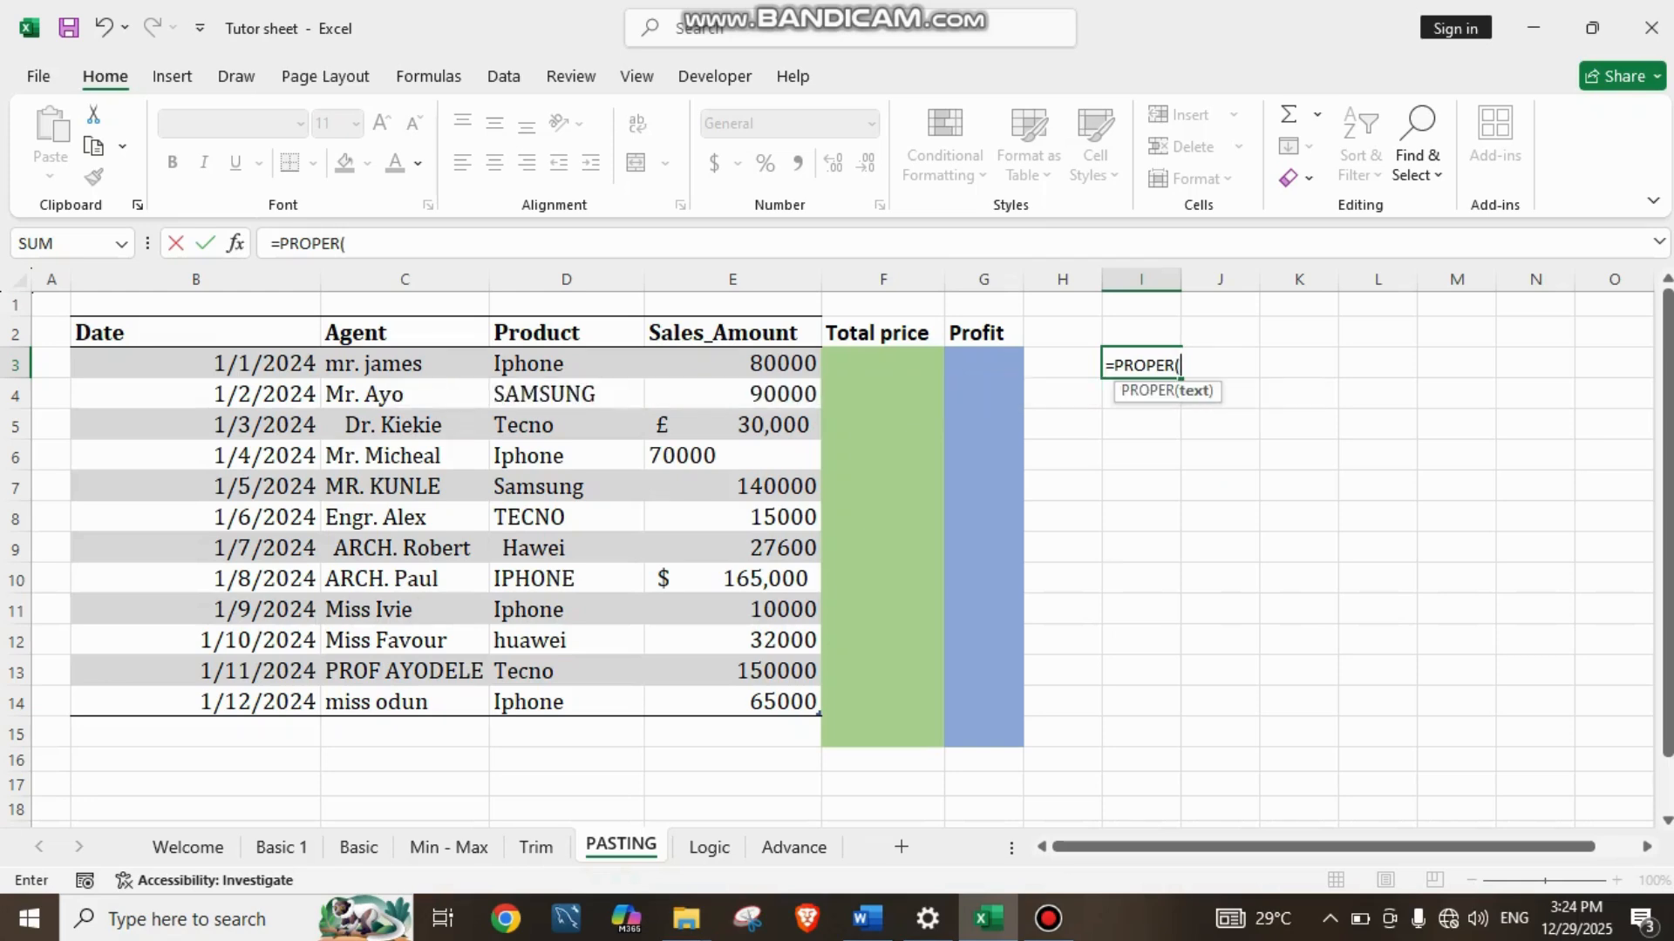
pyautogui.click(405, 363)
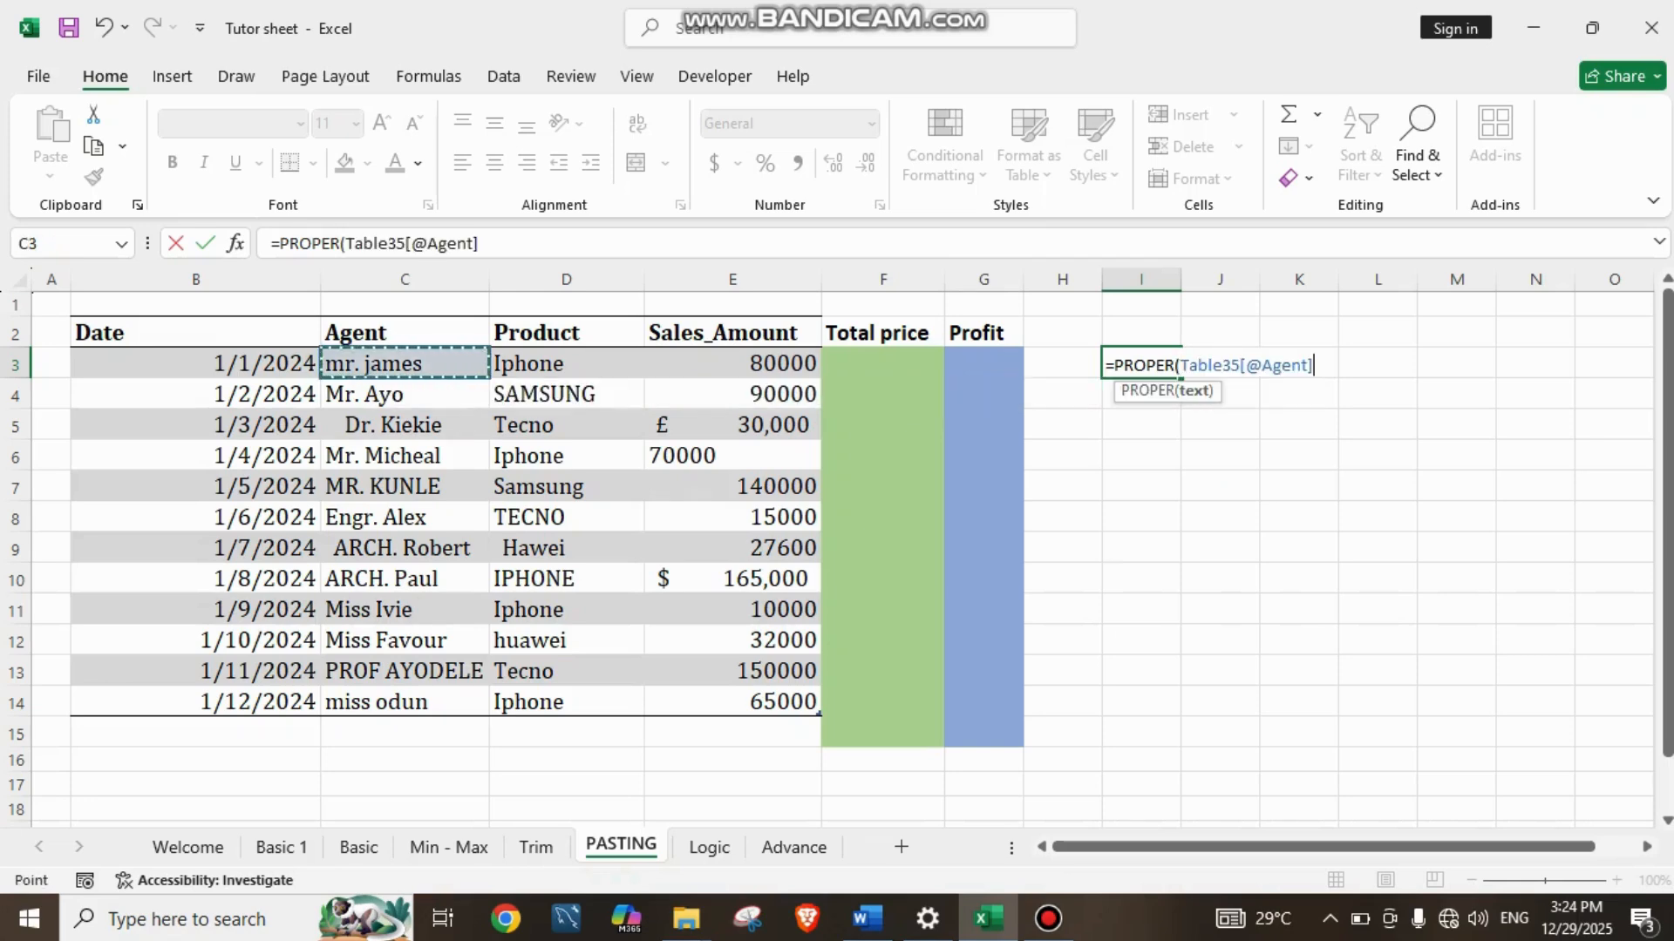
pyautogui.write(')')
pyautogui.press('Return')
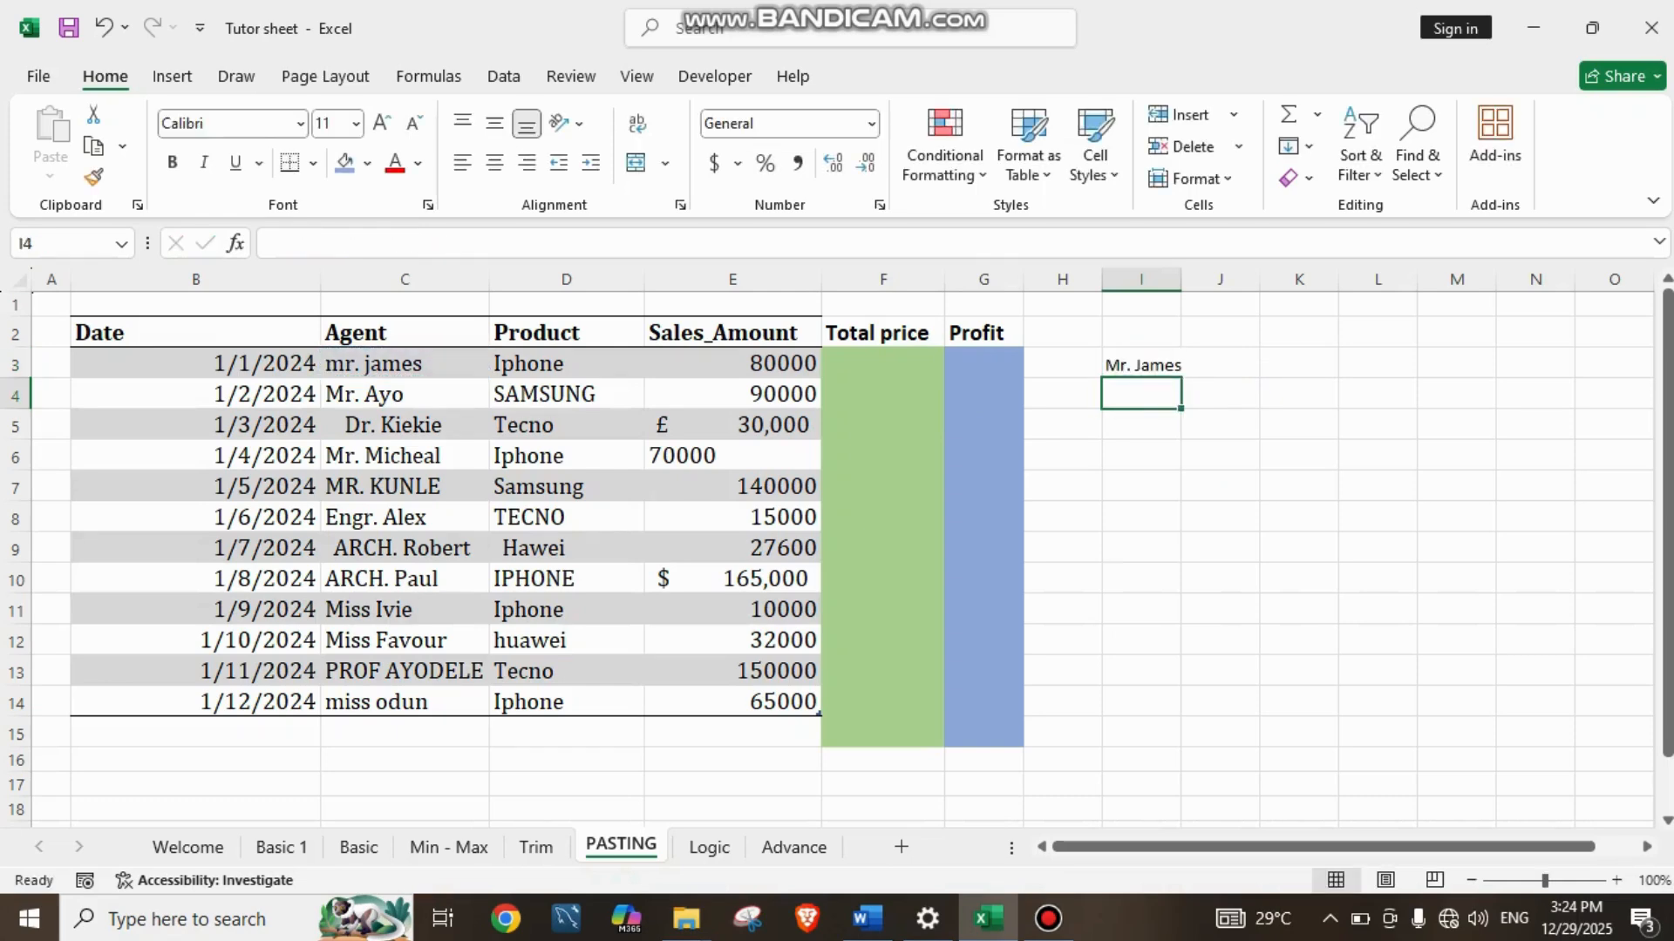
# Step: Copy the PROPER formula from I3 down through I14 to cover every Agent entry
pyautogui.press('Up')
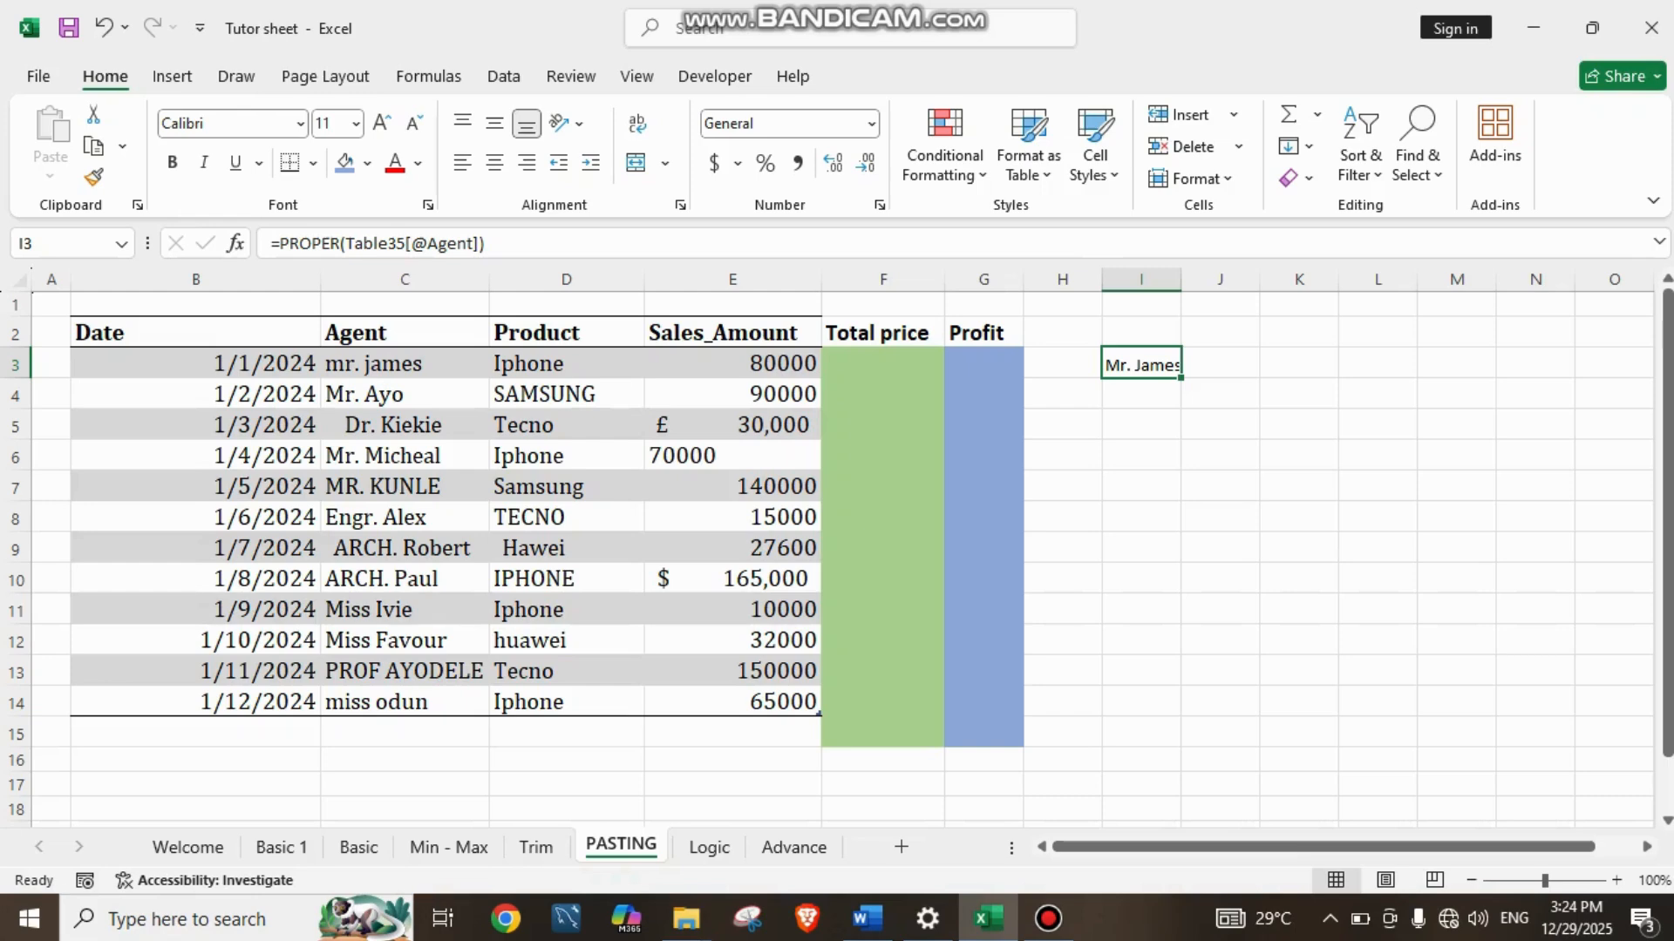
pyautogui.moveTo(1180, 377); pyautogui.dragTo(1181, 715)
pyautogui.click(1299, 671)
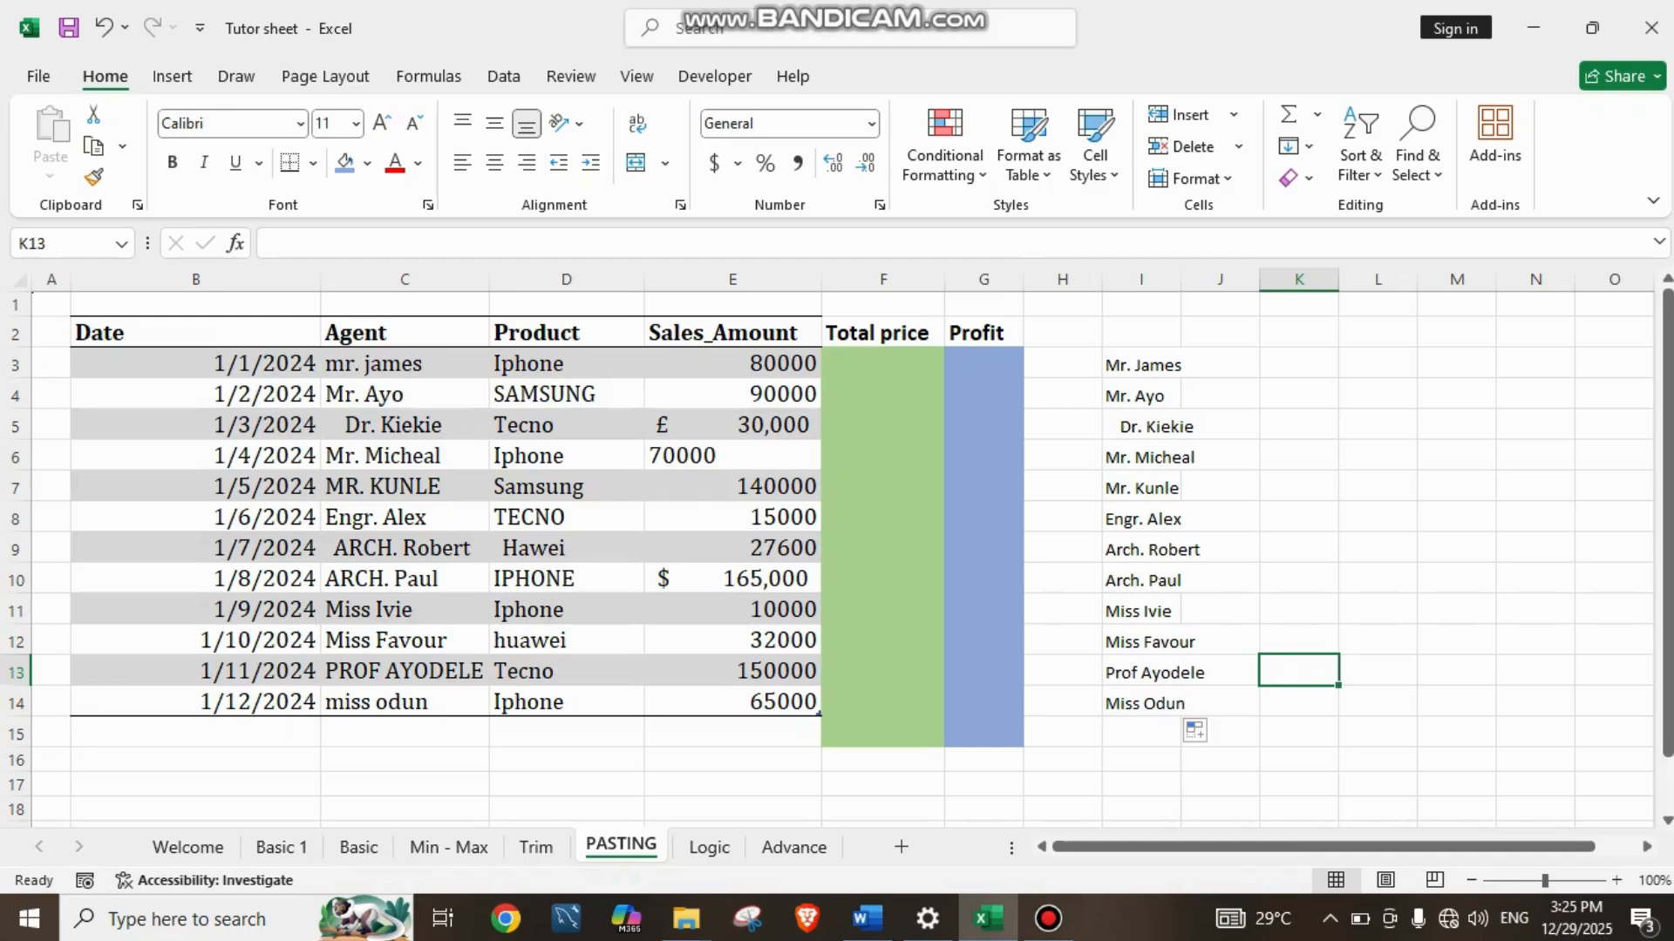
# Step: Enter a TRIM formula in cell J3 that removes extra spaces from the proper-case name in I3
pyautogui.click(1220, 363)
pyautogui.write('=')
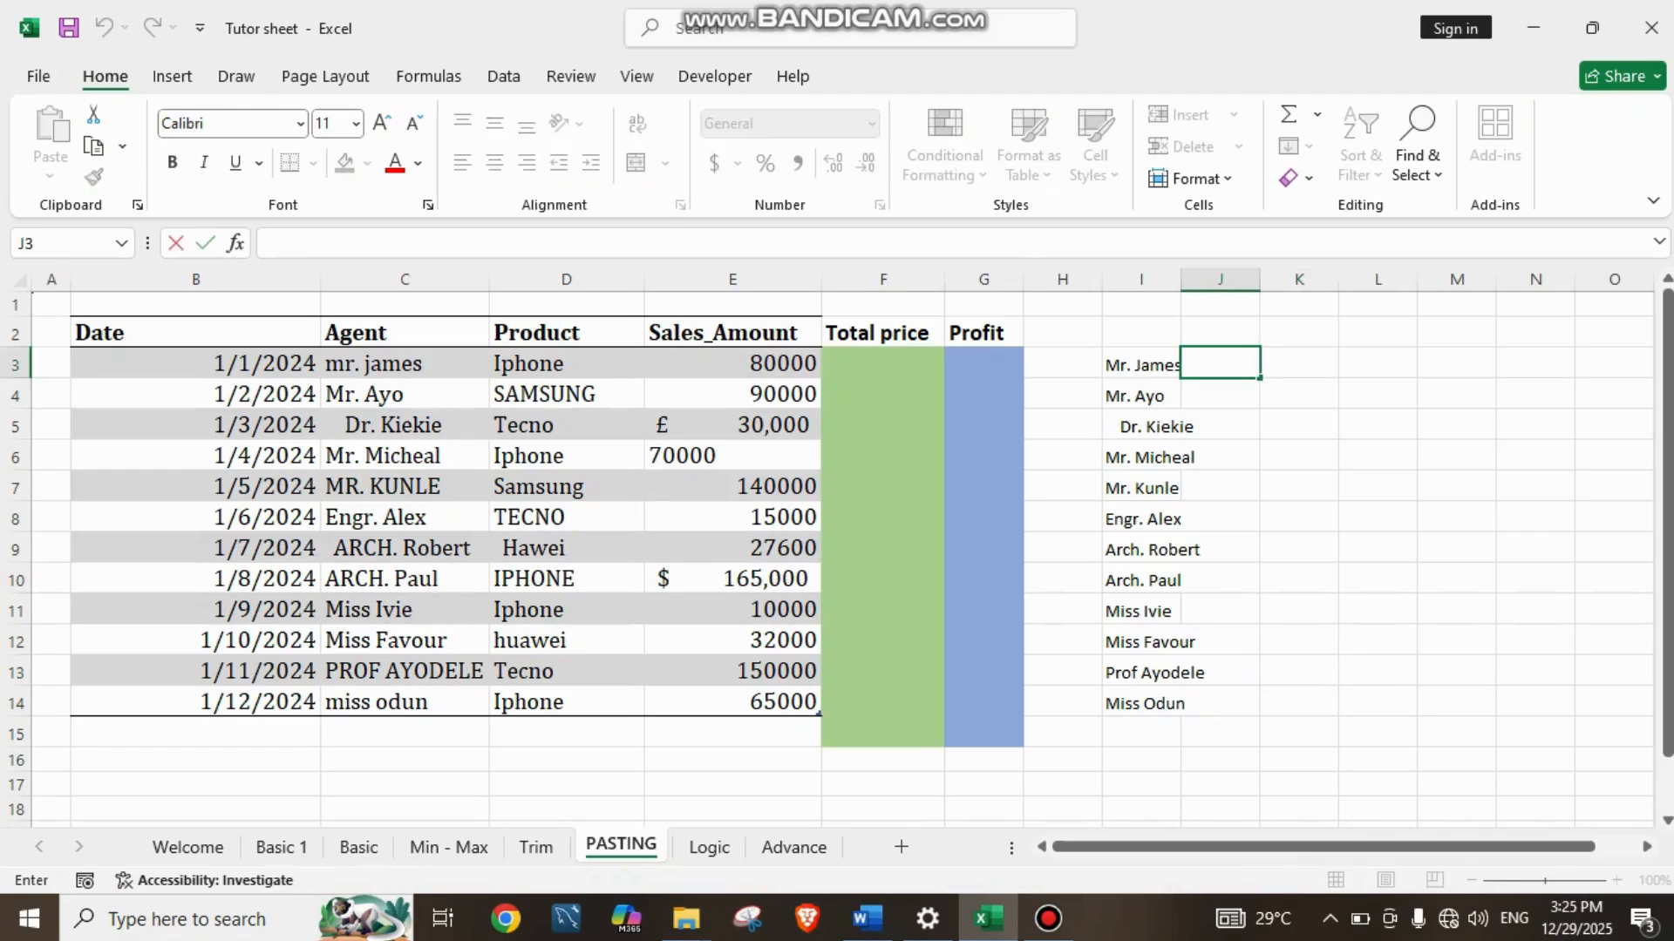
pyautogui.write('TR')
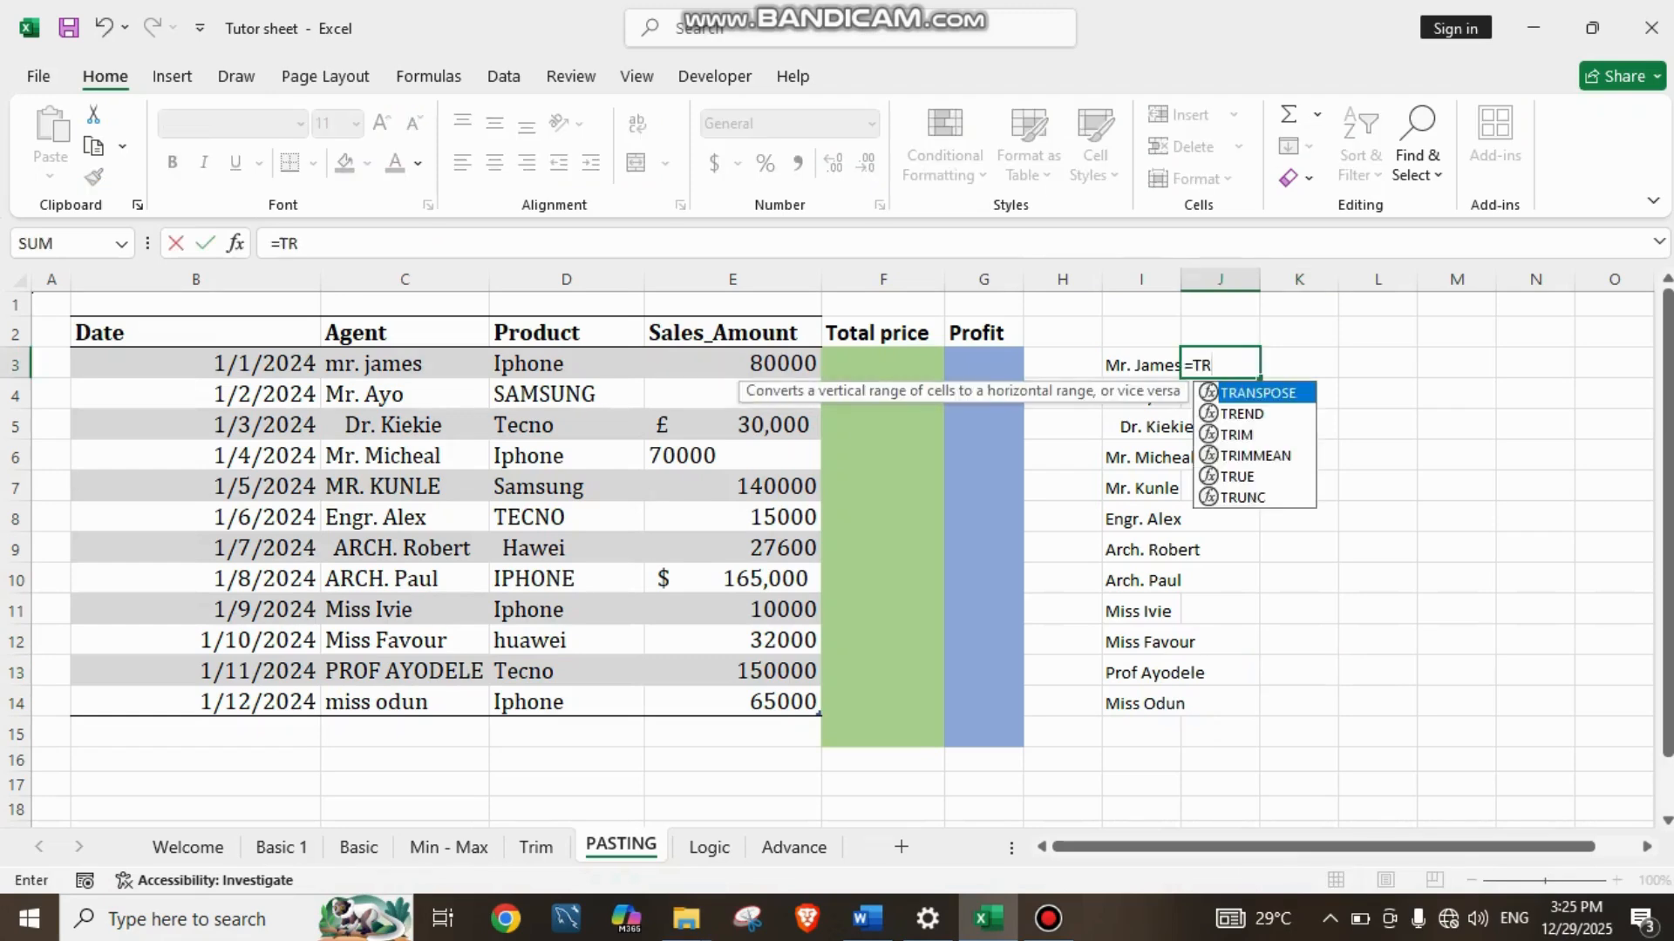
pyautogui.write('IM(')
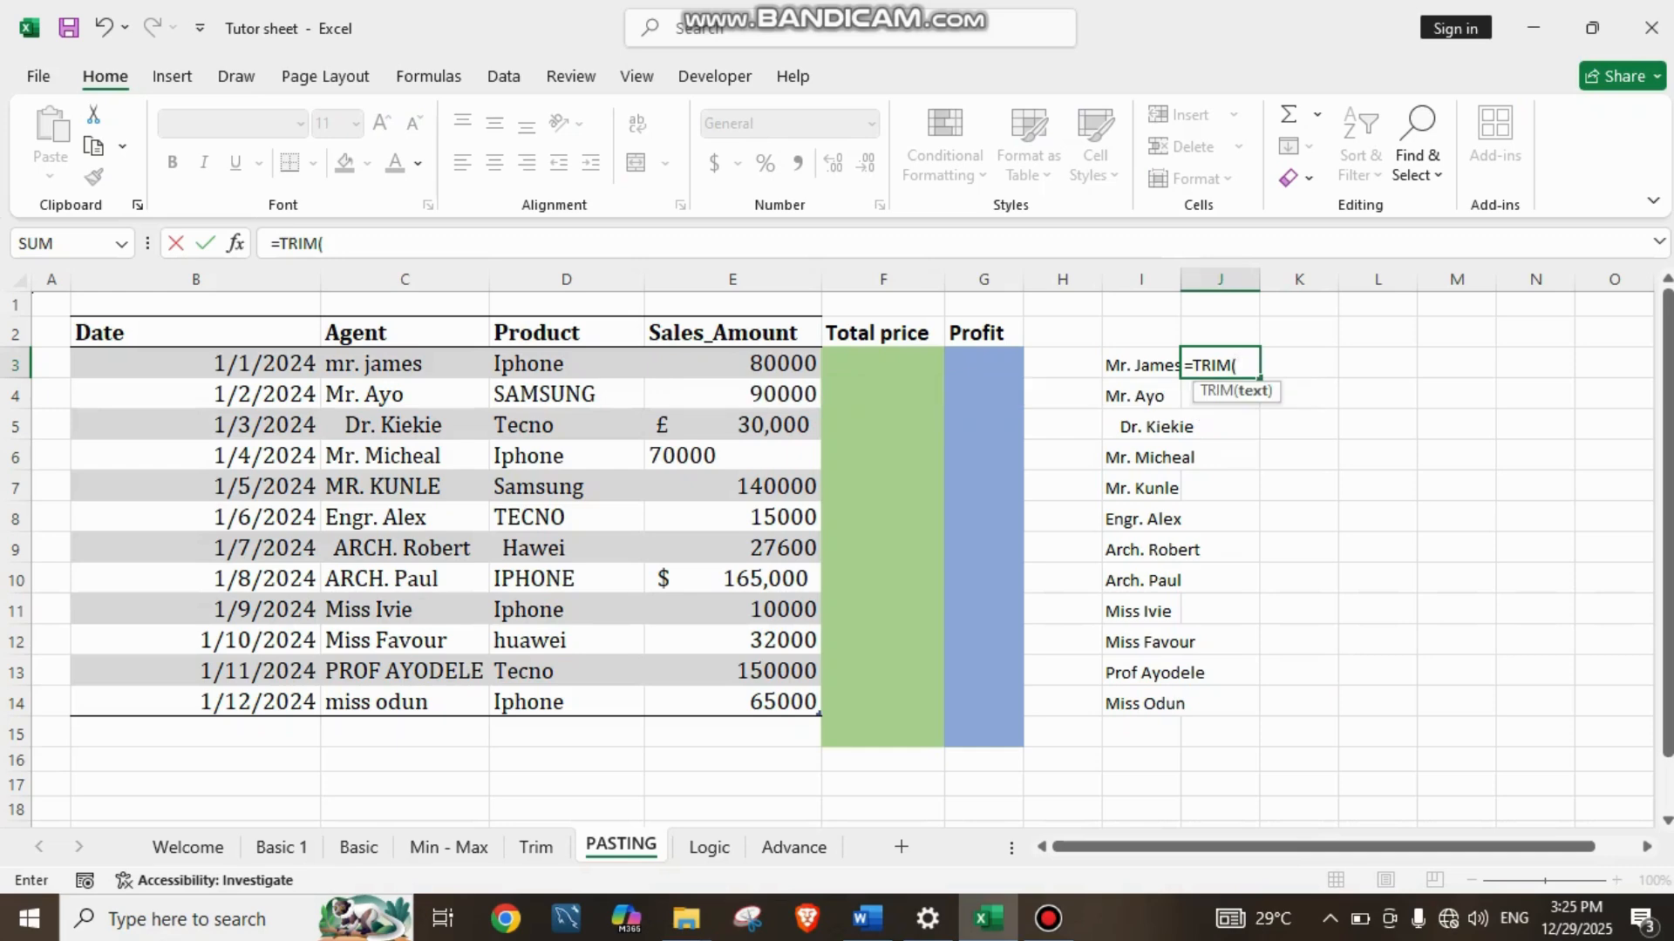
pyautogui.press('Left')
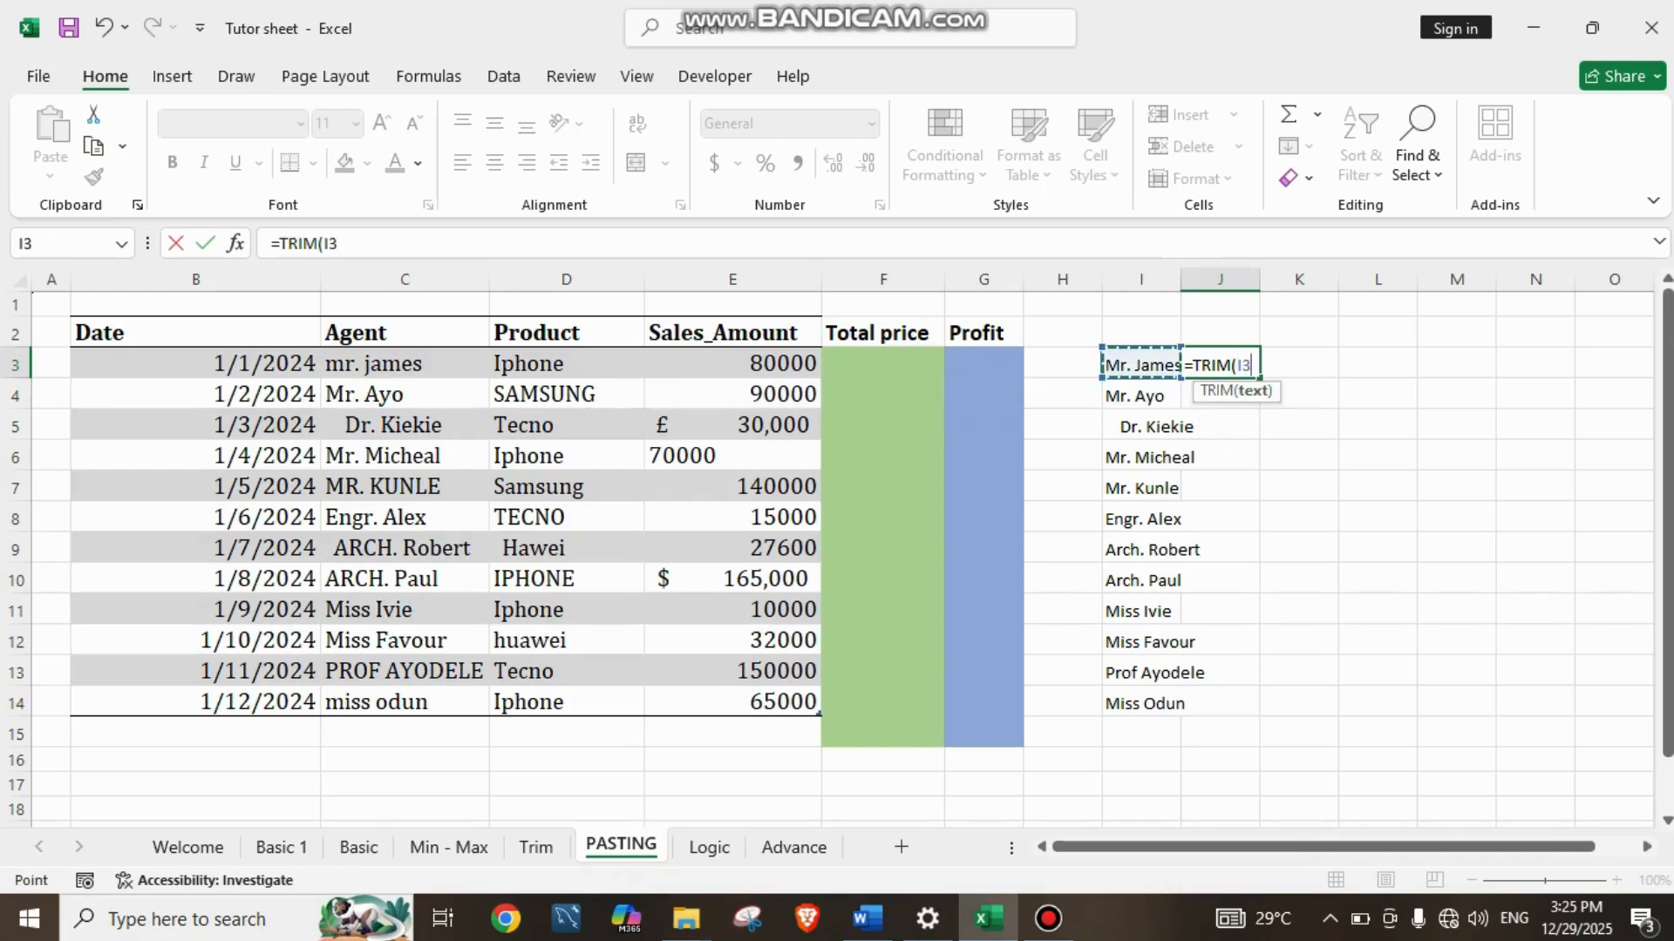
pyautogui.press('Return')
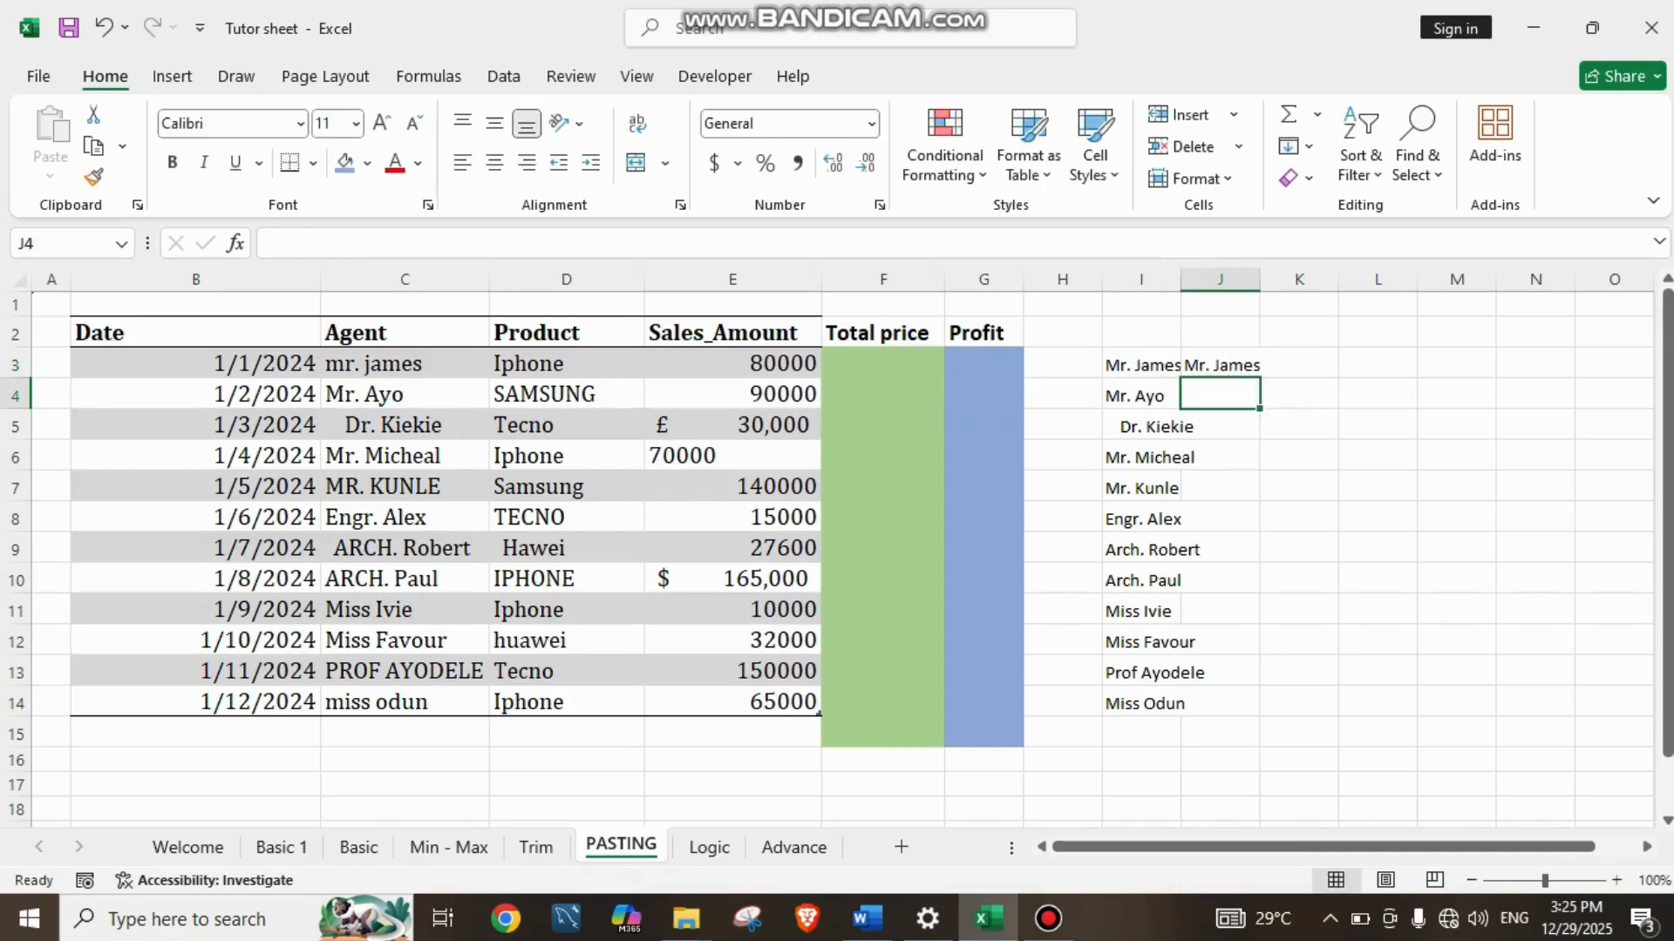
# Step: Copy the TRIM formula from J3 down through J14, and widen columns I and J to fit the full names
pyautogui.press('Up')
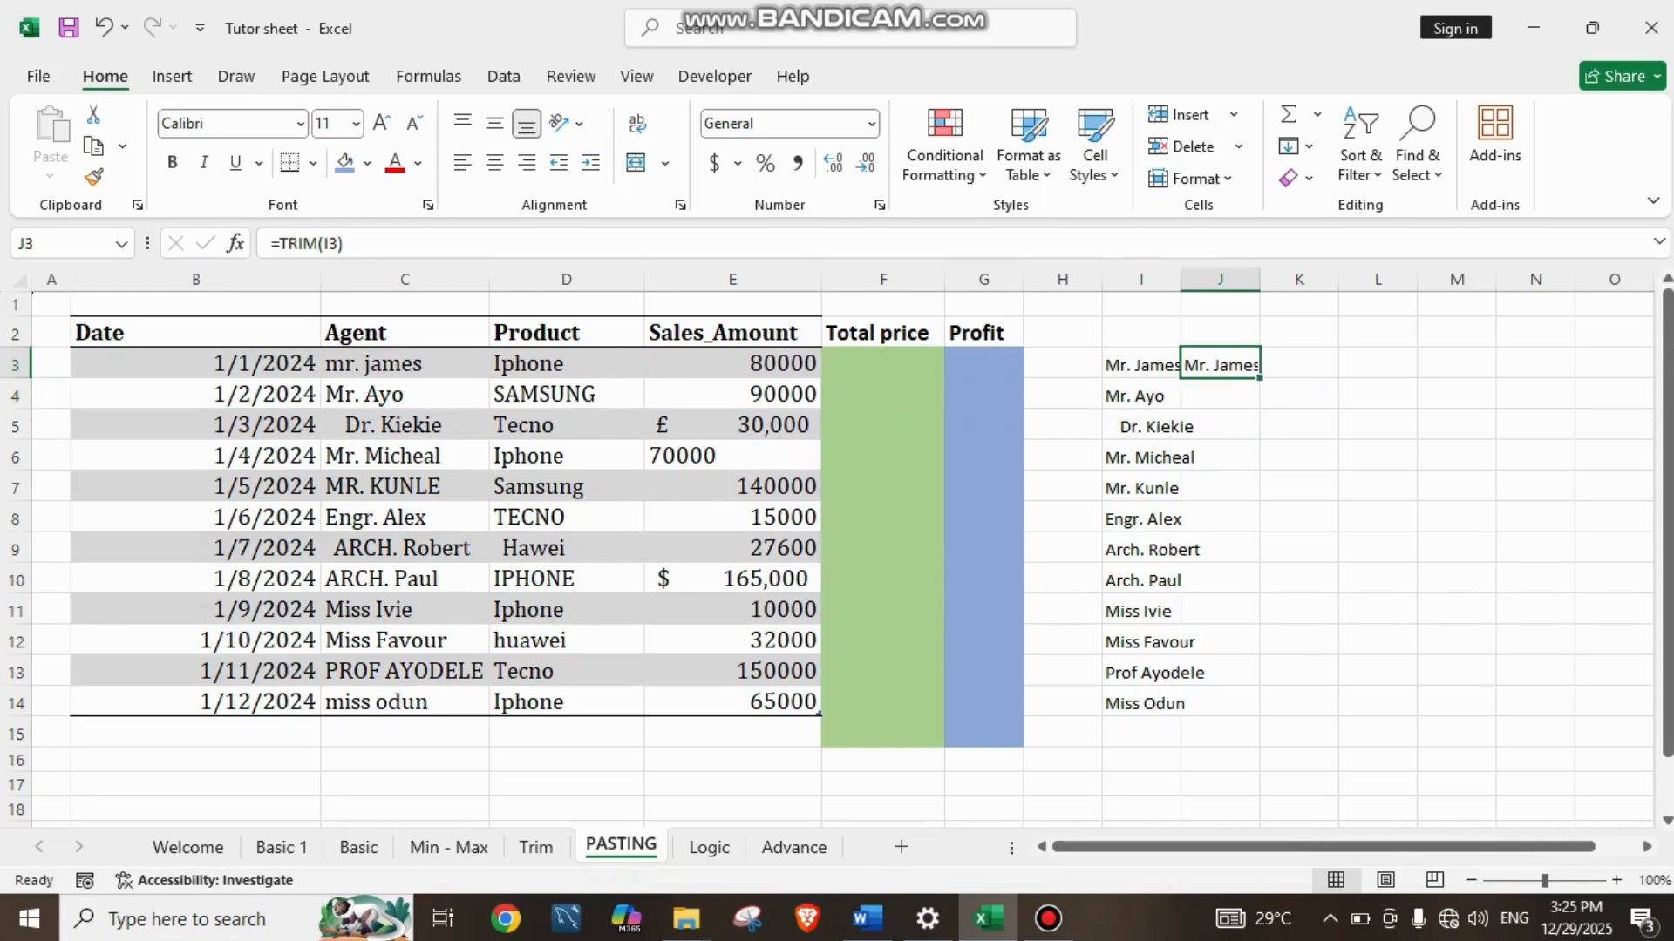
pyautogui.moveTo(1260, 378)
pyautogui.mouseDown()
pyautogui.moveTo(1260, 741)
pyautogui.moveTo(1260, 714)
pyautogui.mouseUp()
pyautogui.click(1377, 640)
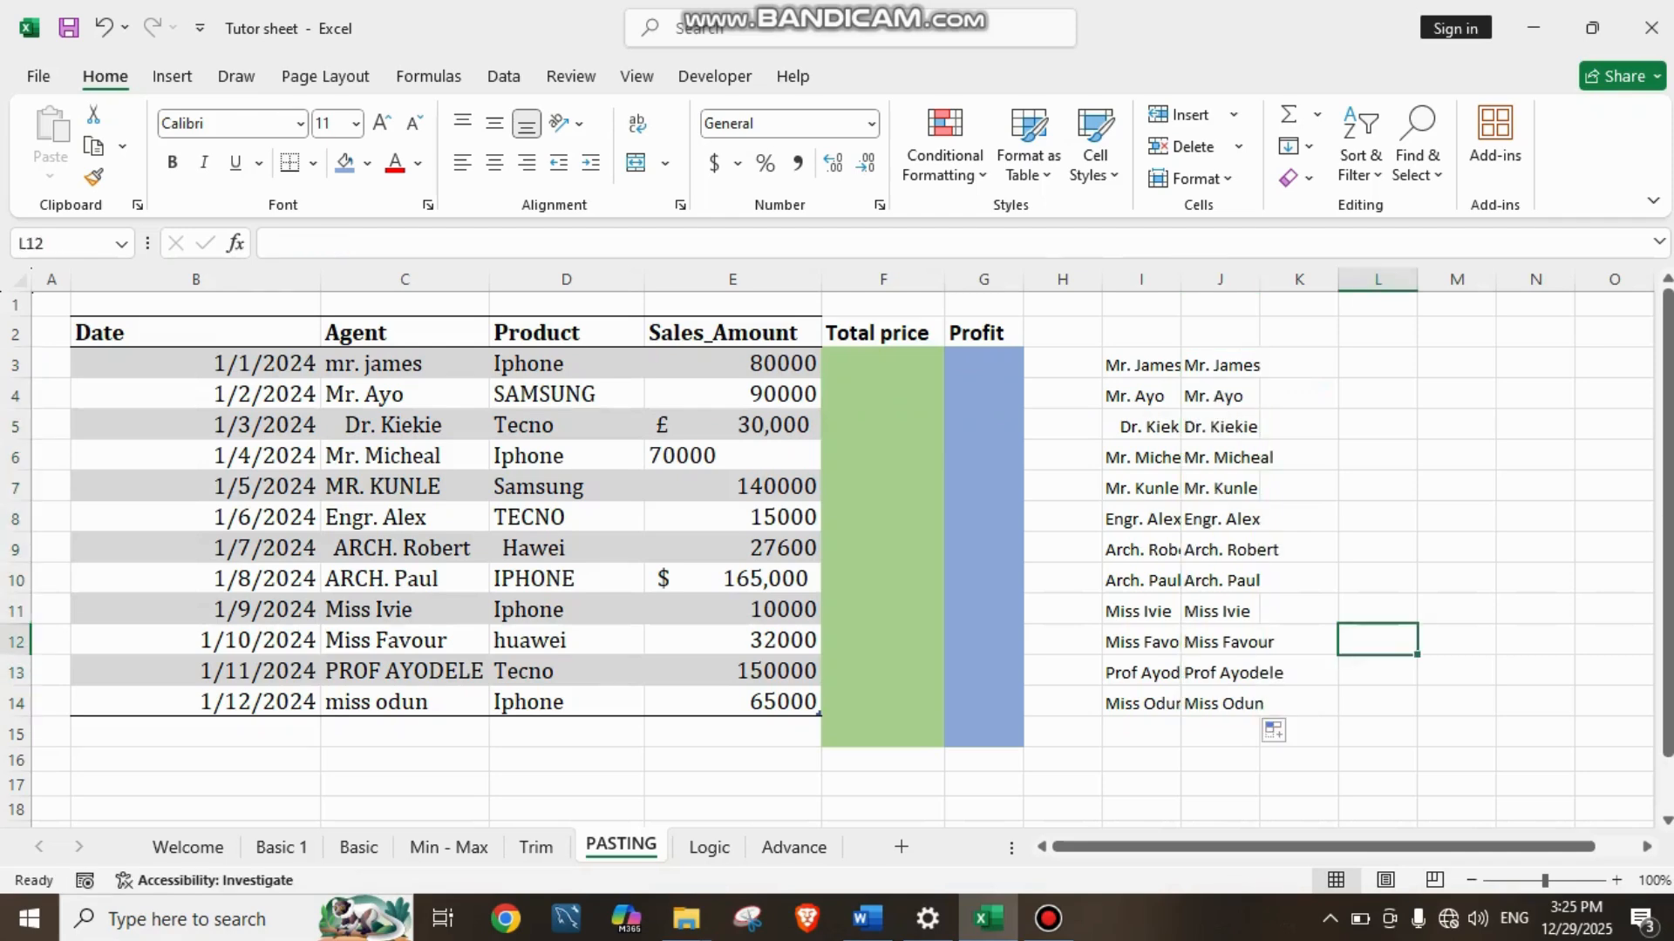
pyautogui.moveTo(1181, 279); pyautogui.dragTo(1232, 279)
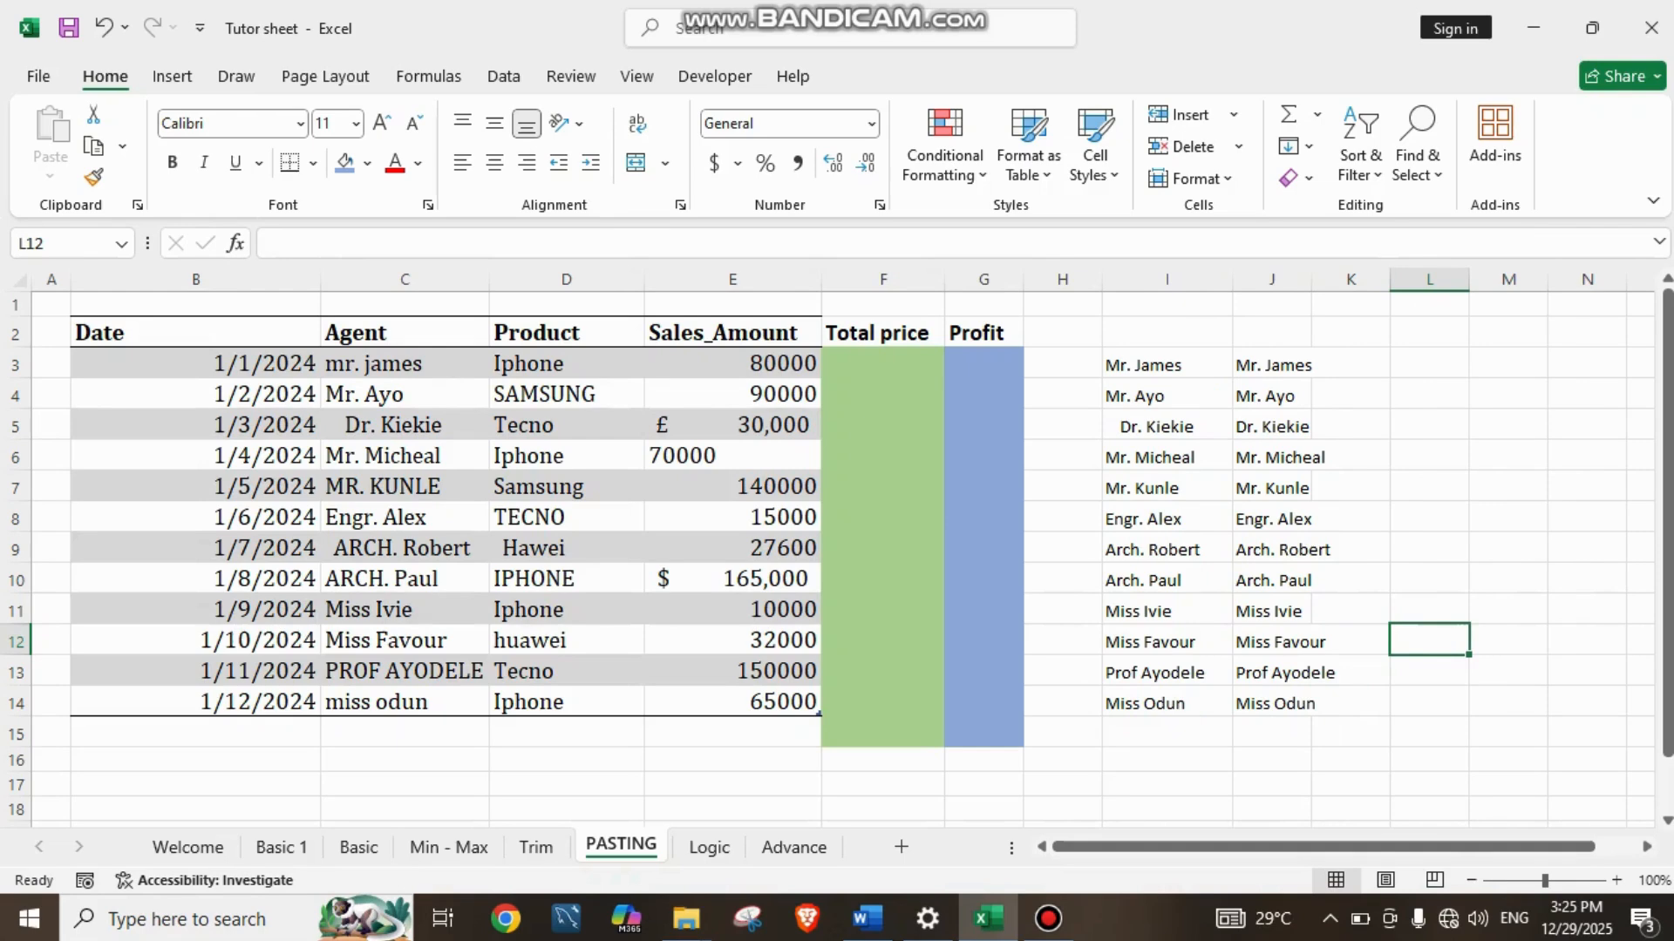
pyautogui.moveTo(1311, 278); pyautogui.dragTo(1349, 279)
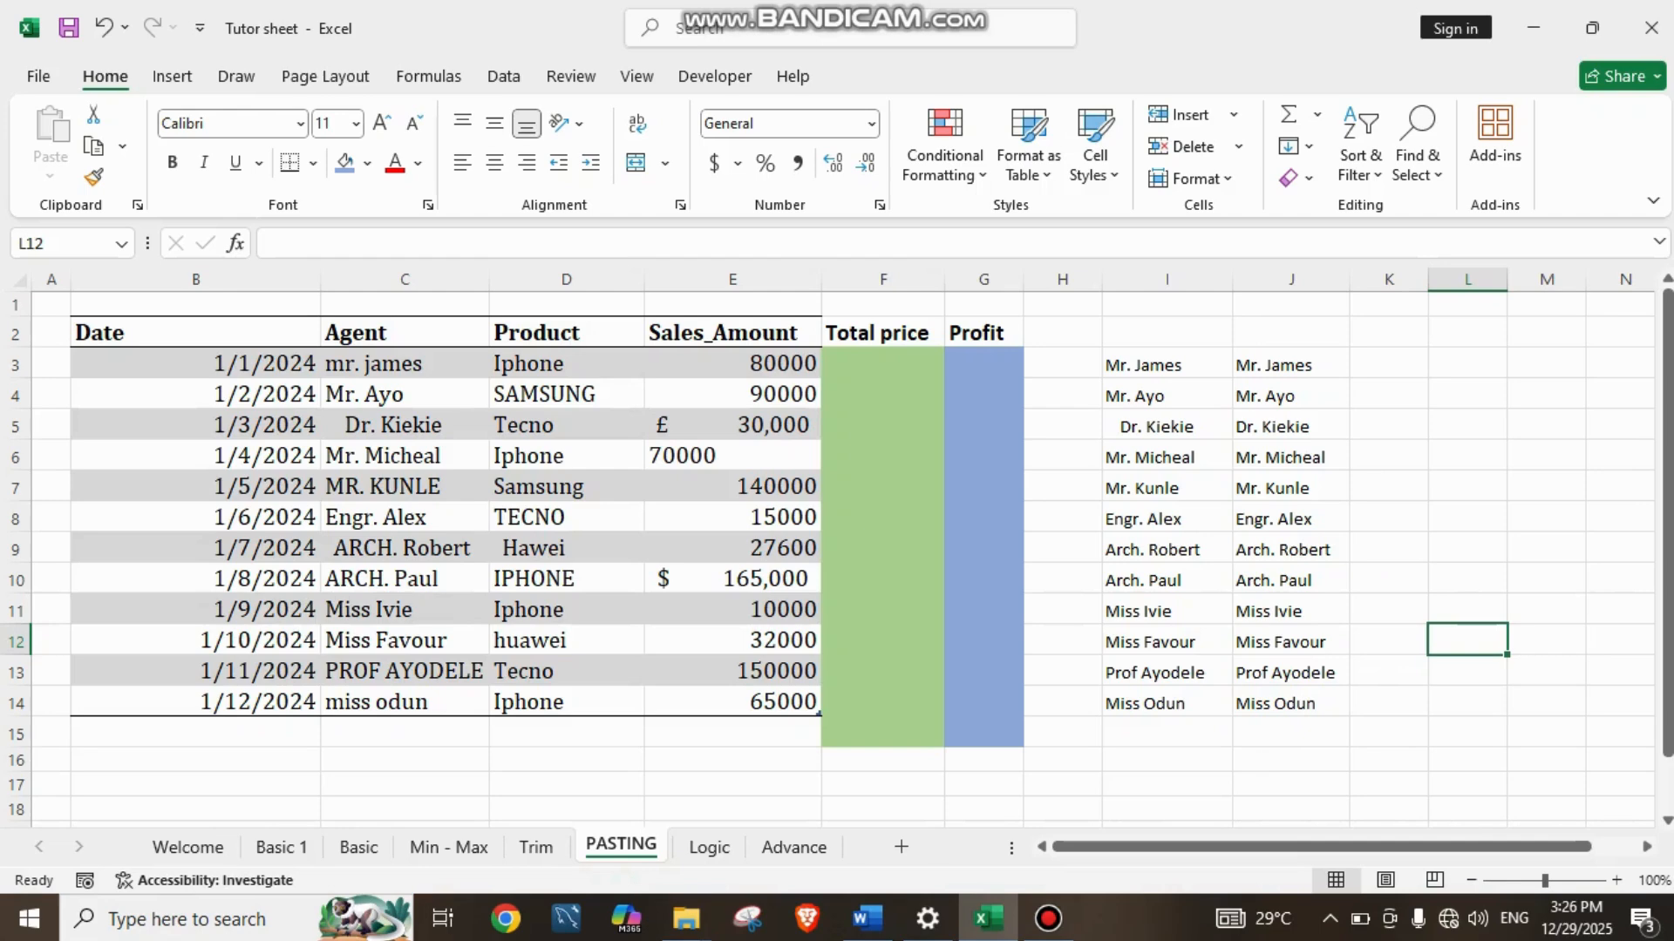
# Step: Enter a PROPER formula in cell K3 that converts the whole Product column, D3 to D14, to proper case
pyautogui.click(1389, 363)
pyautogui.write('=')
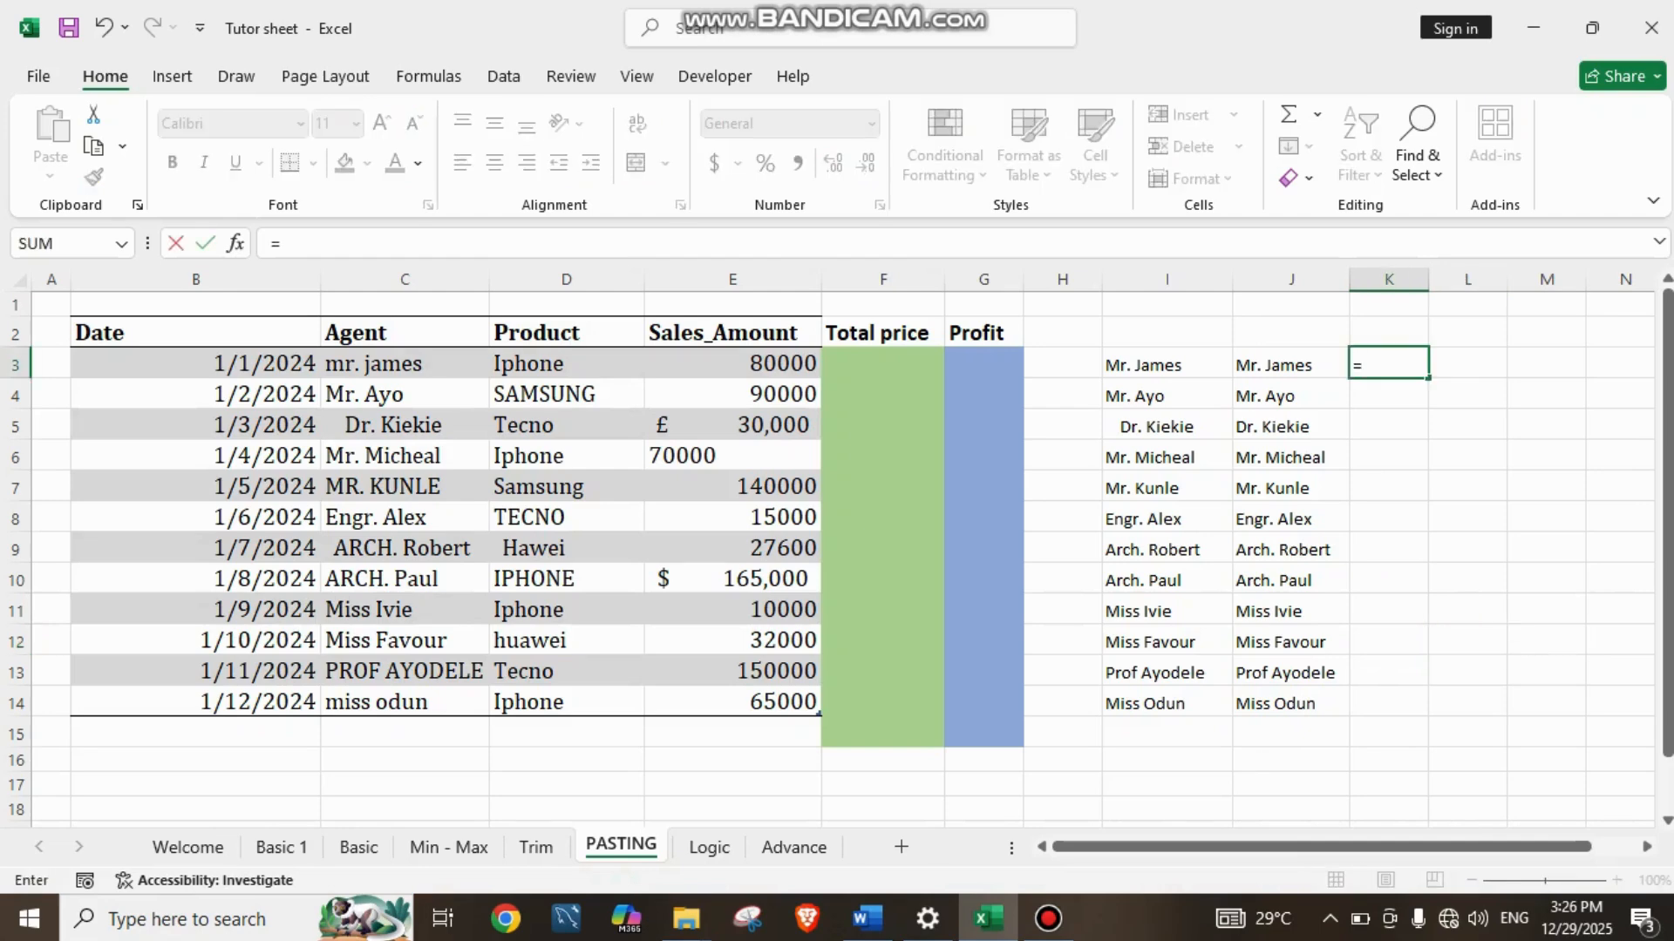
pyautogui.write('PROPER')
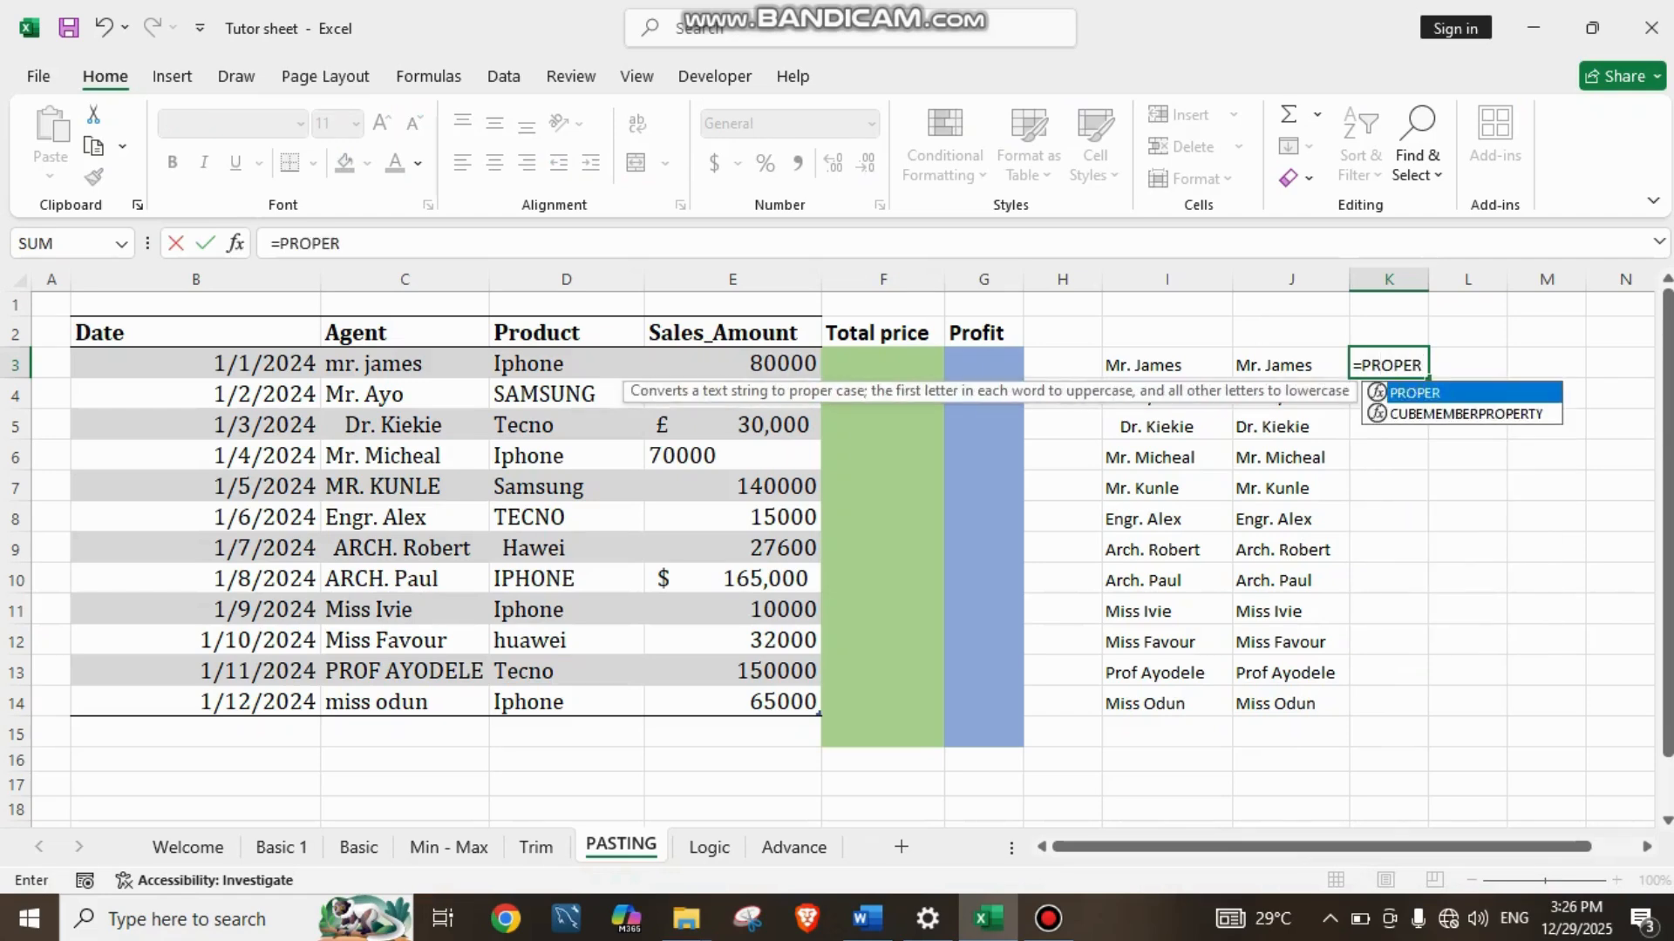
pyautogui.write('(')
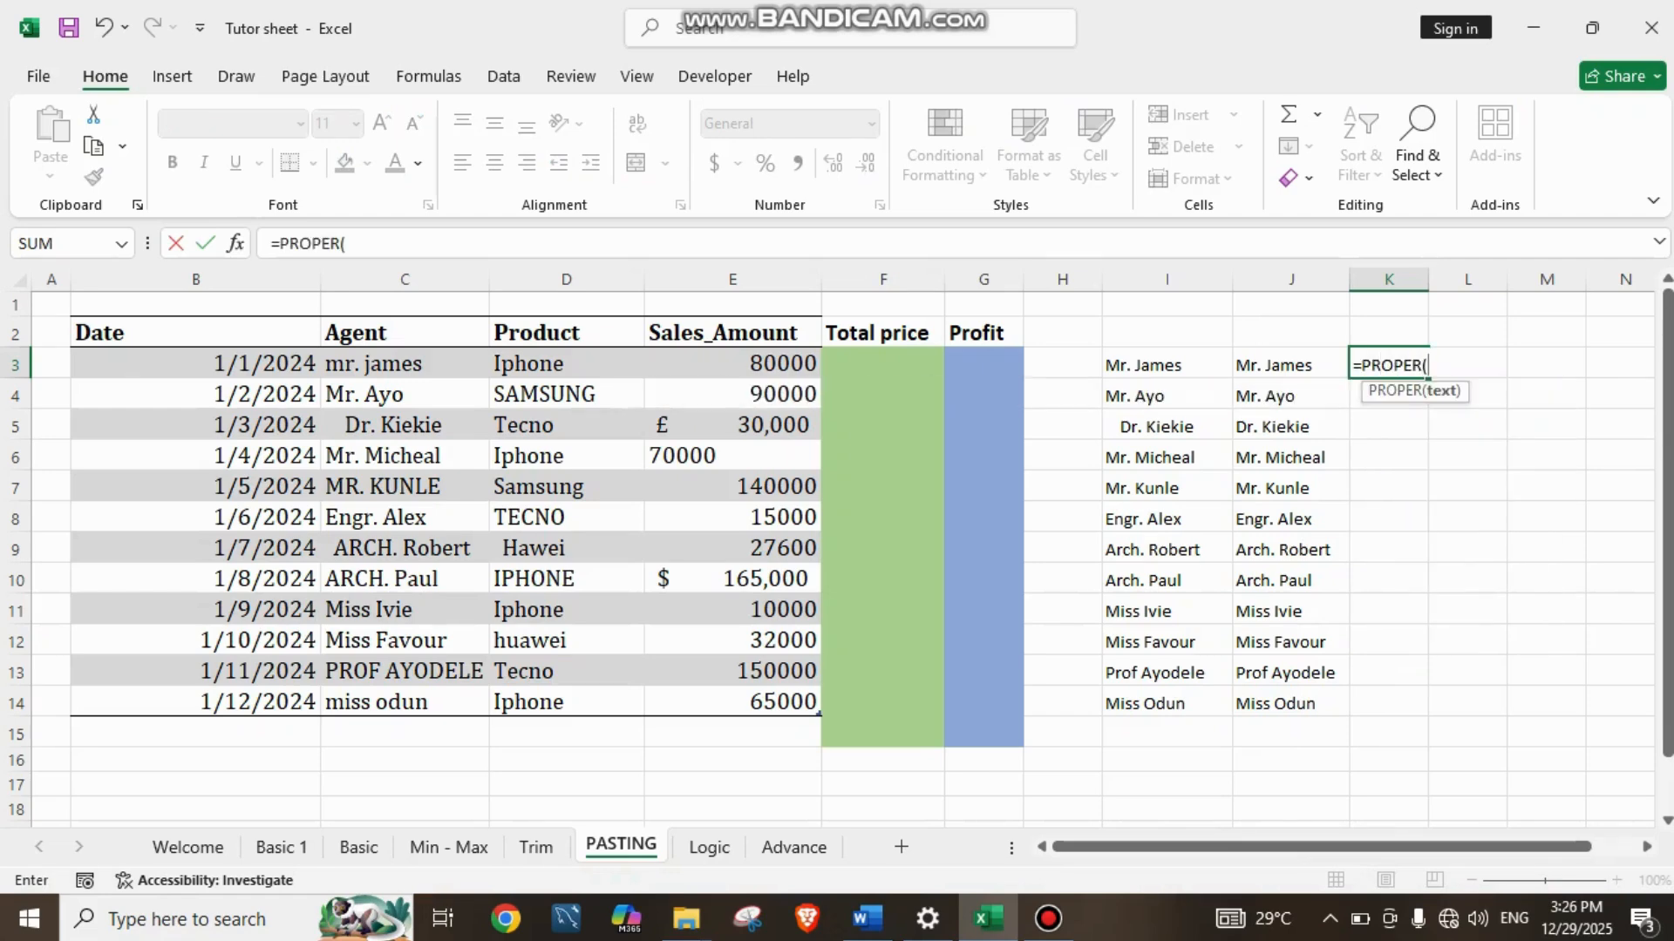
pyautogui.moveTo(523, 363); pyautogui.dragTo(611, 701)
pyautogui.write(')')
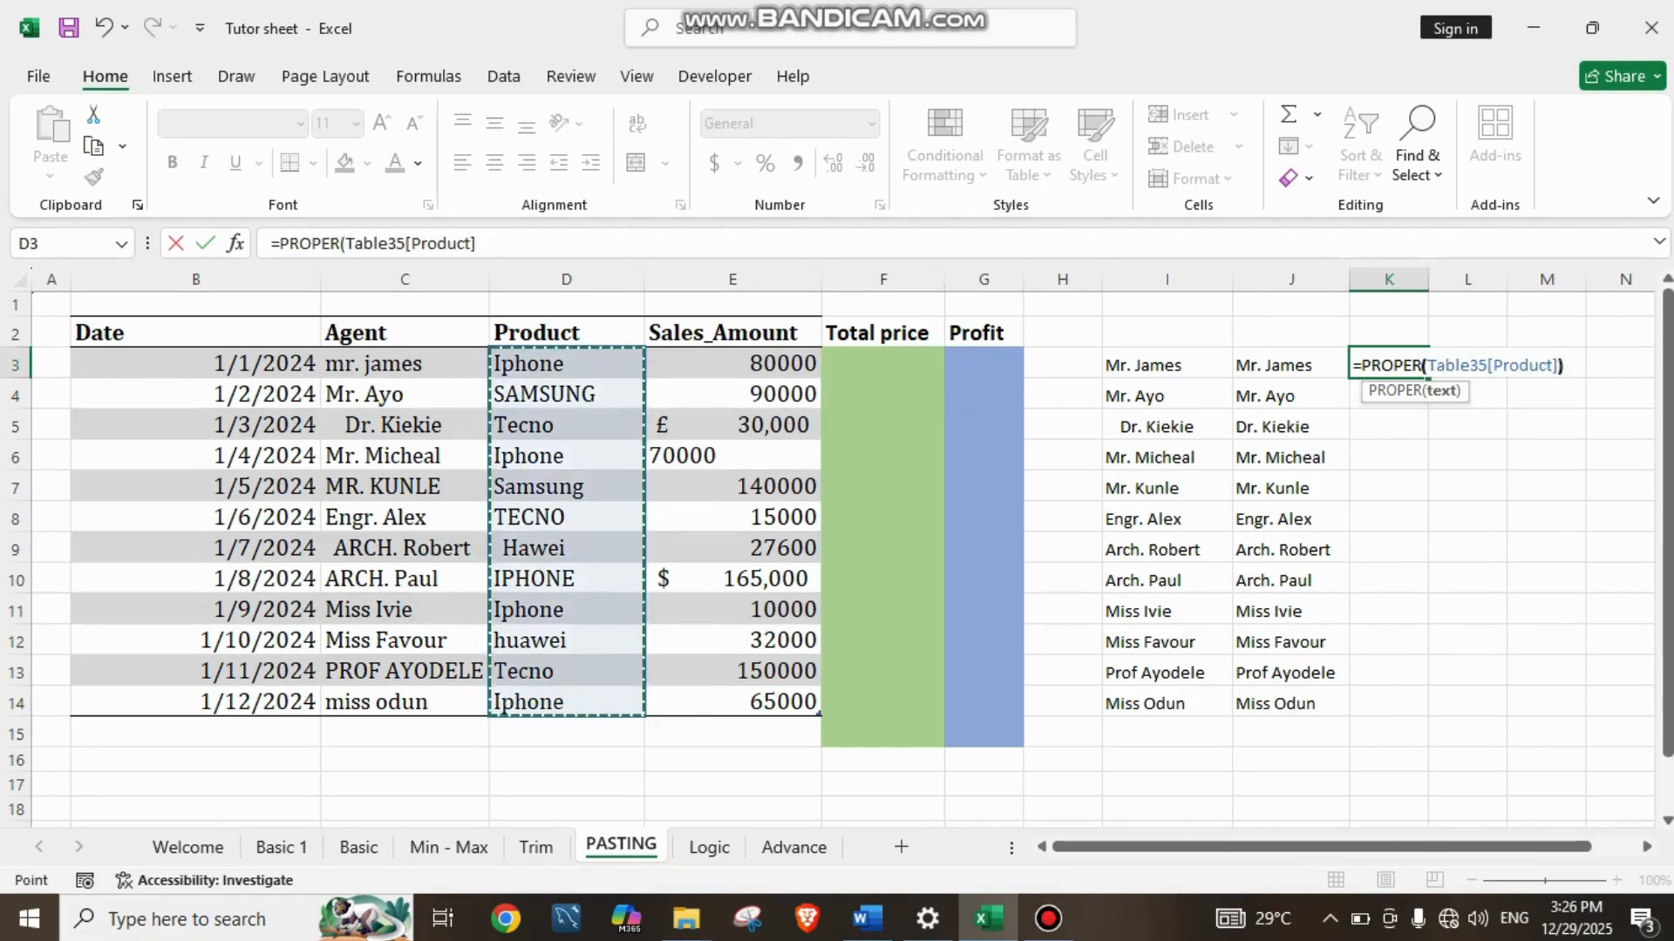
pyautogui.press('Return')
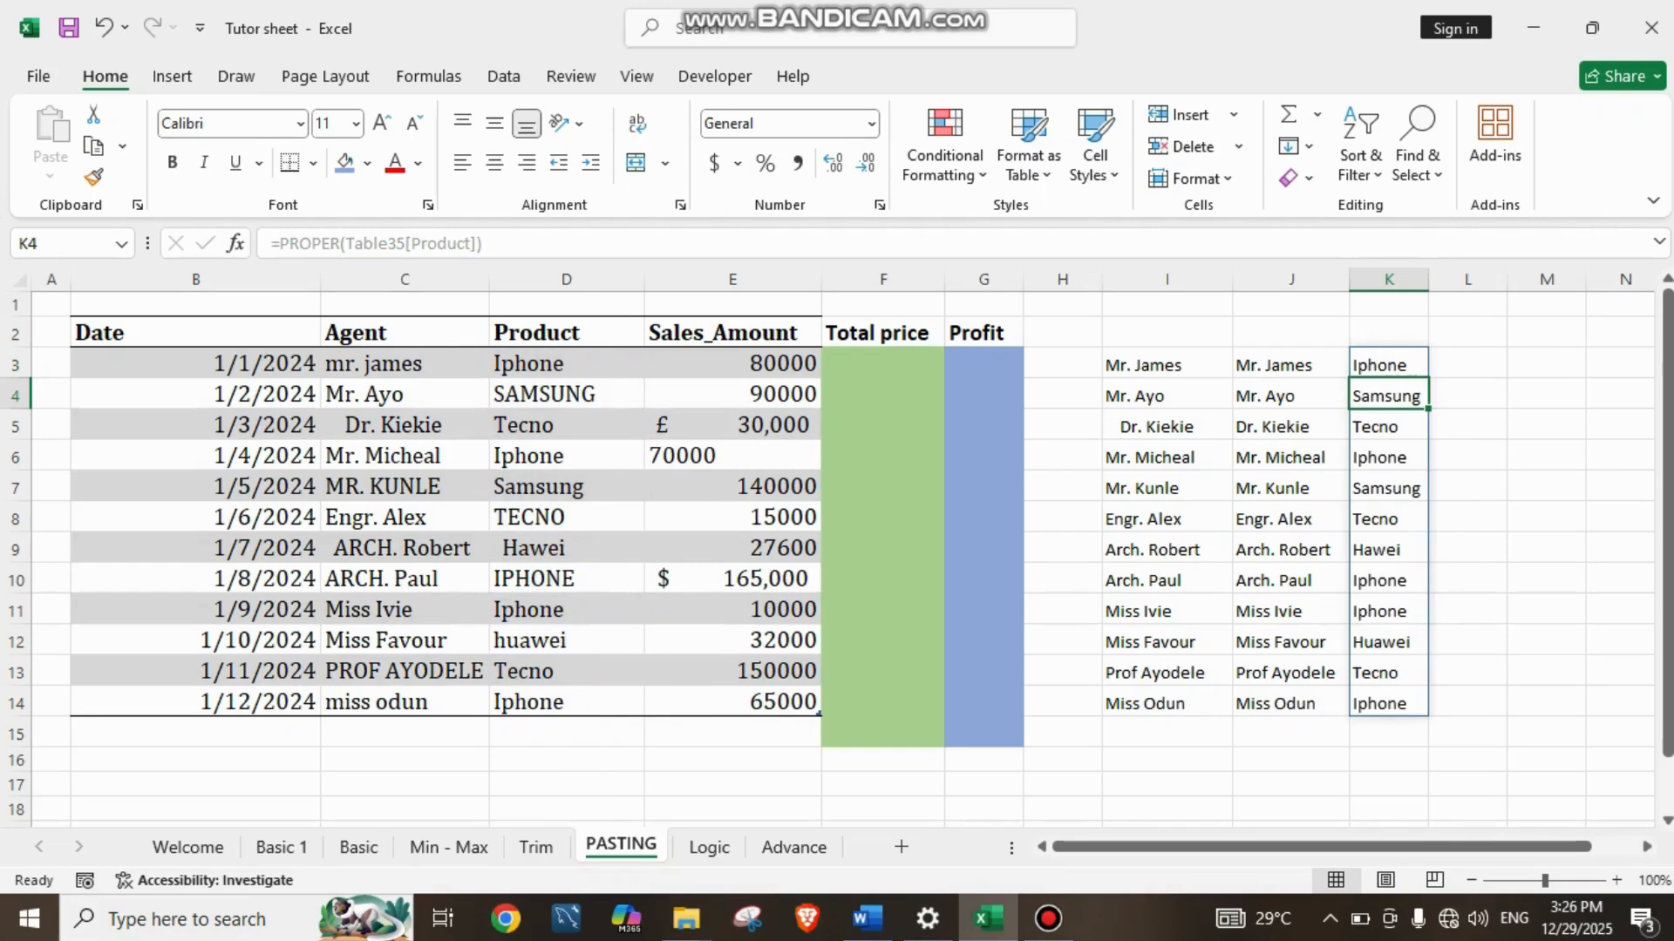
pyautogui.click(1468, 548)
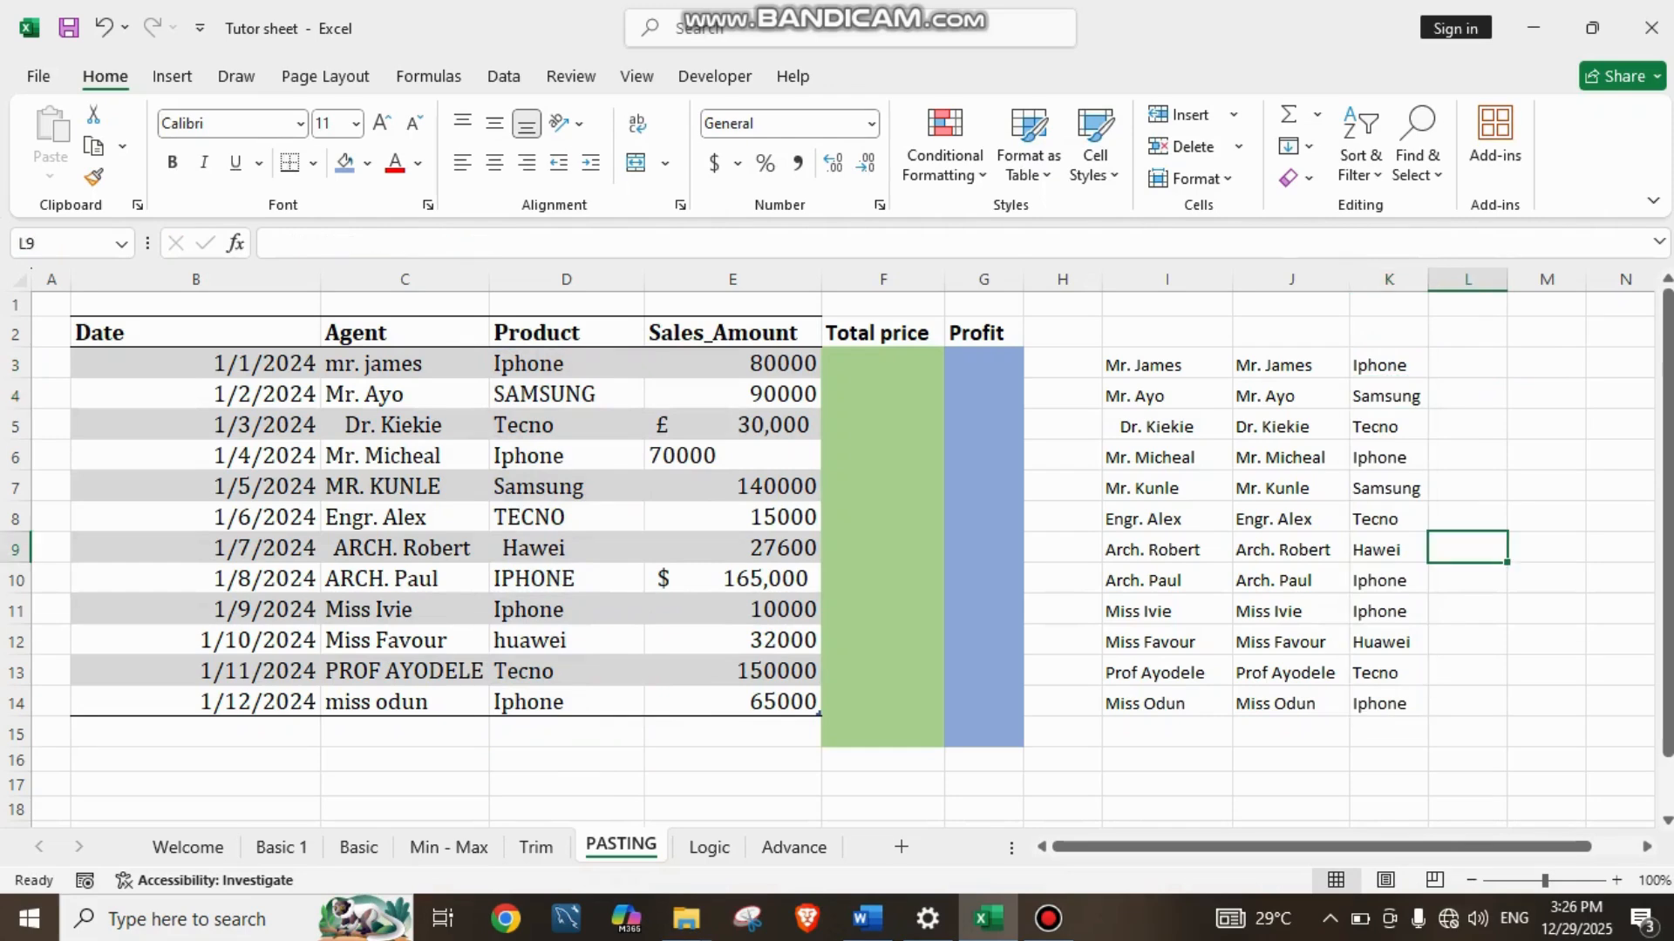
# Step: Examine the number formats of the Sales_Amount entries in column E, including the currency amounts in E5 and E10 and the left-aligned E6
pyautogui.click(1468, 363)
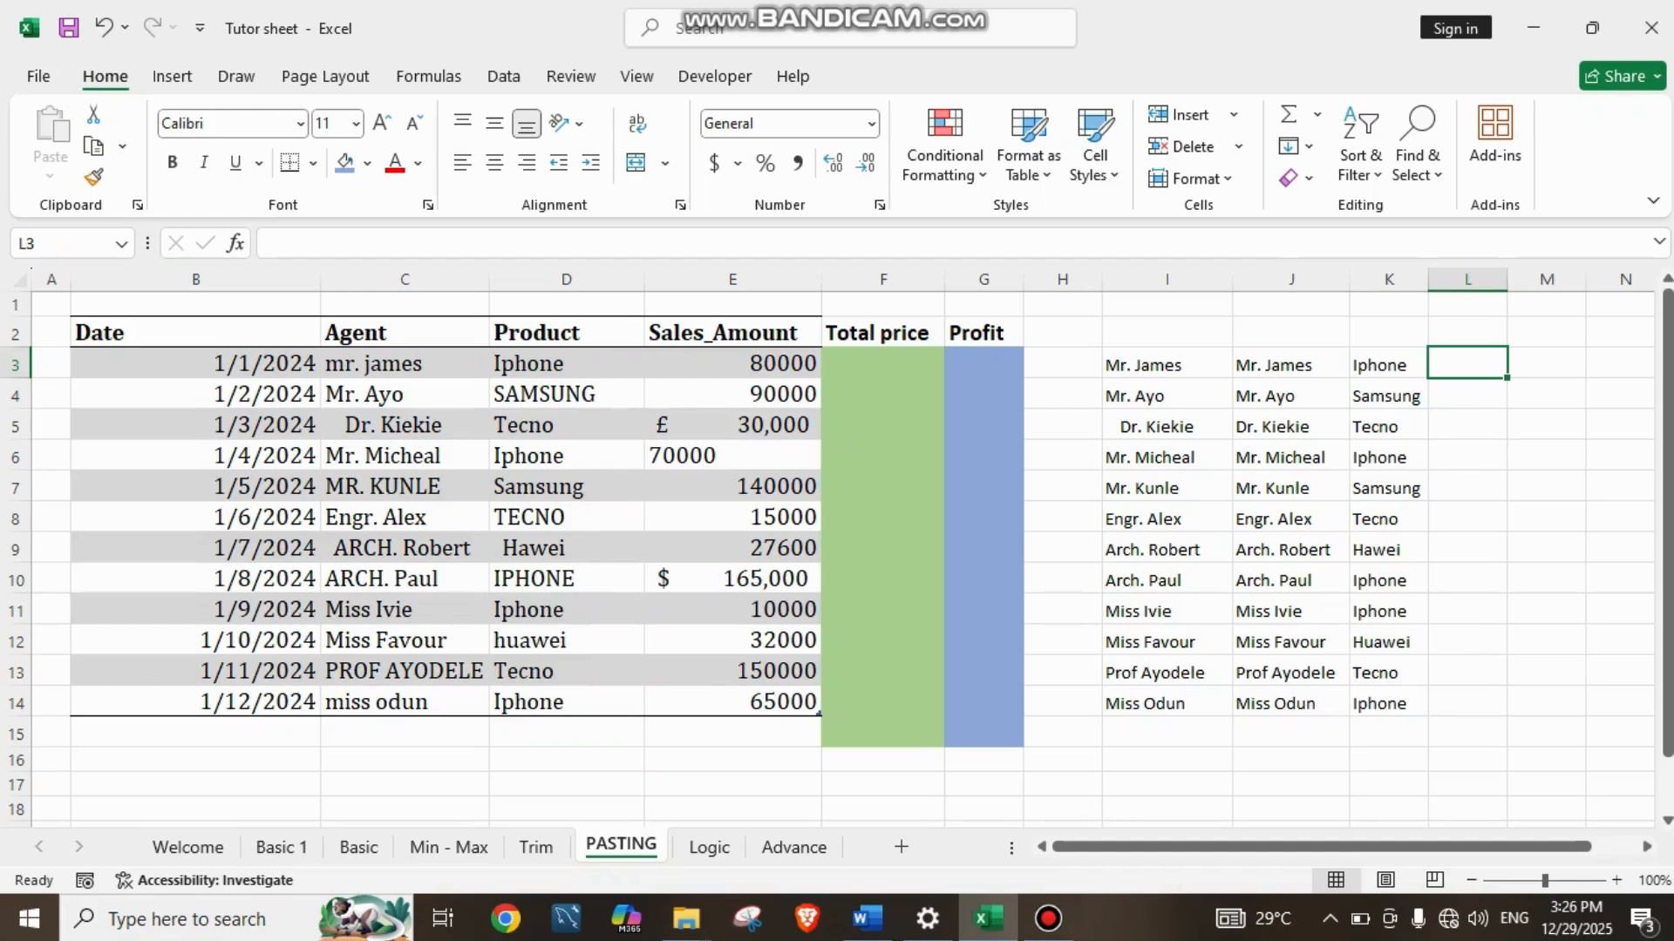
pyautogui.click(732, 424)
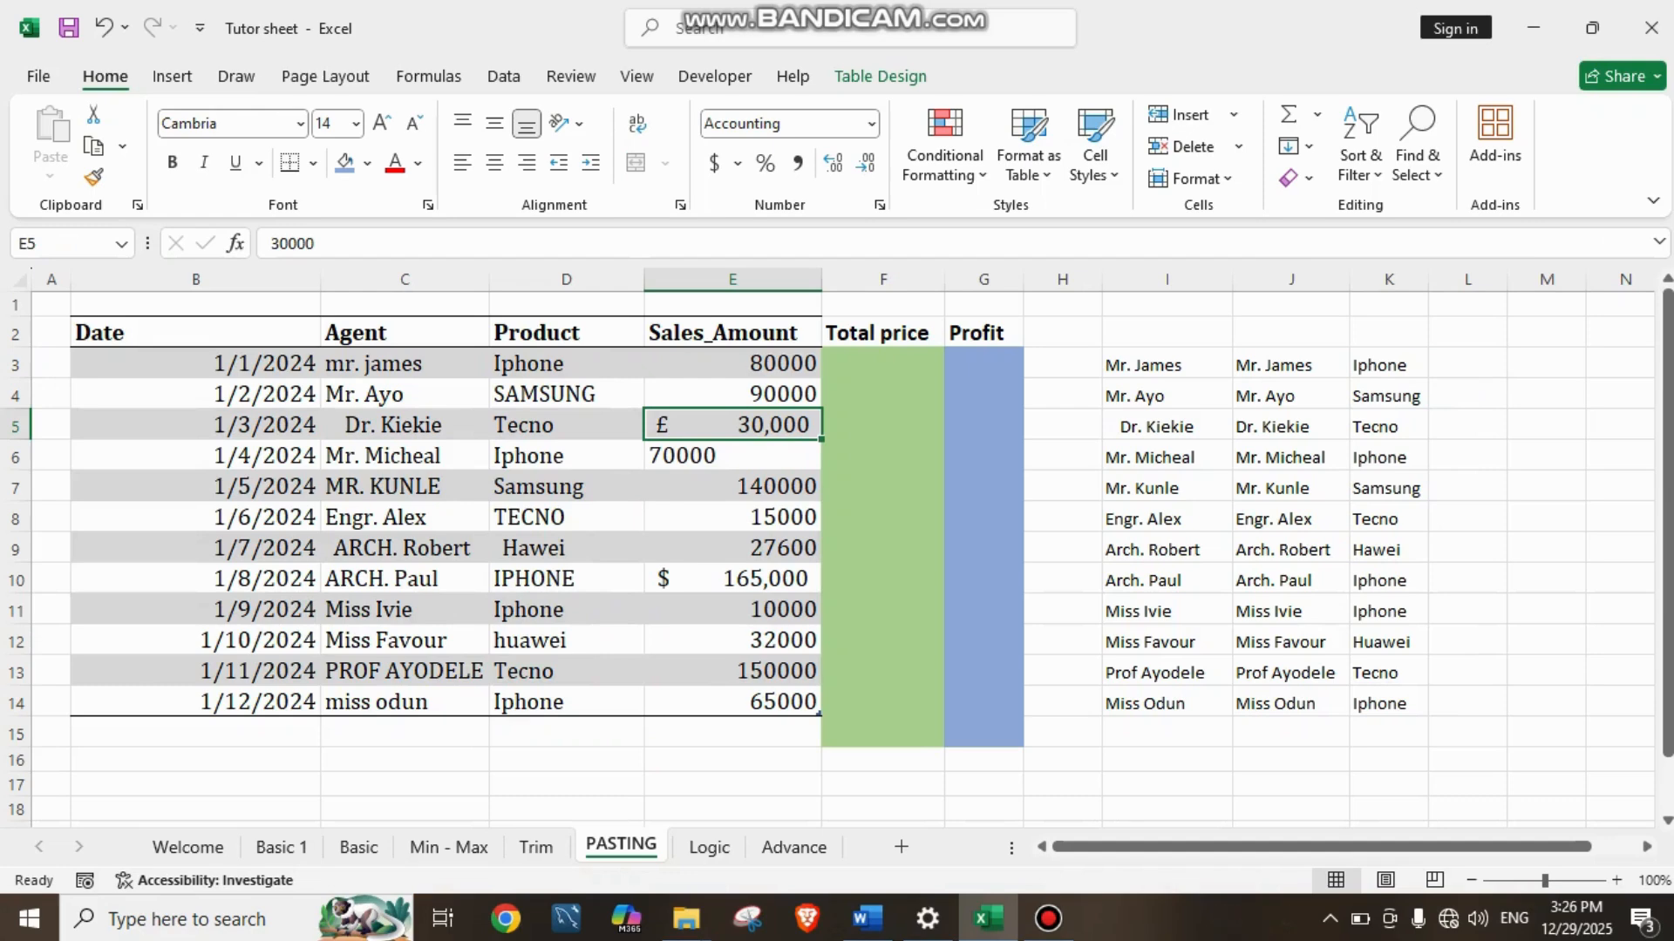
pyautogui.click(732, 579)
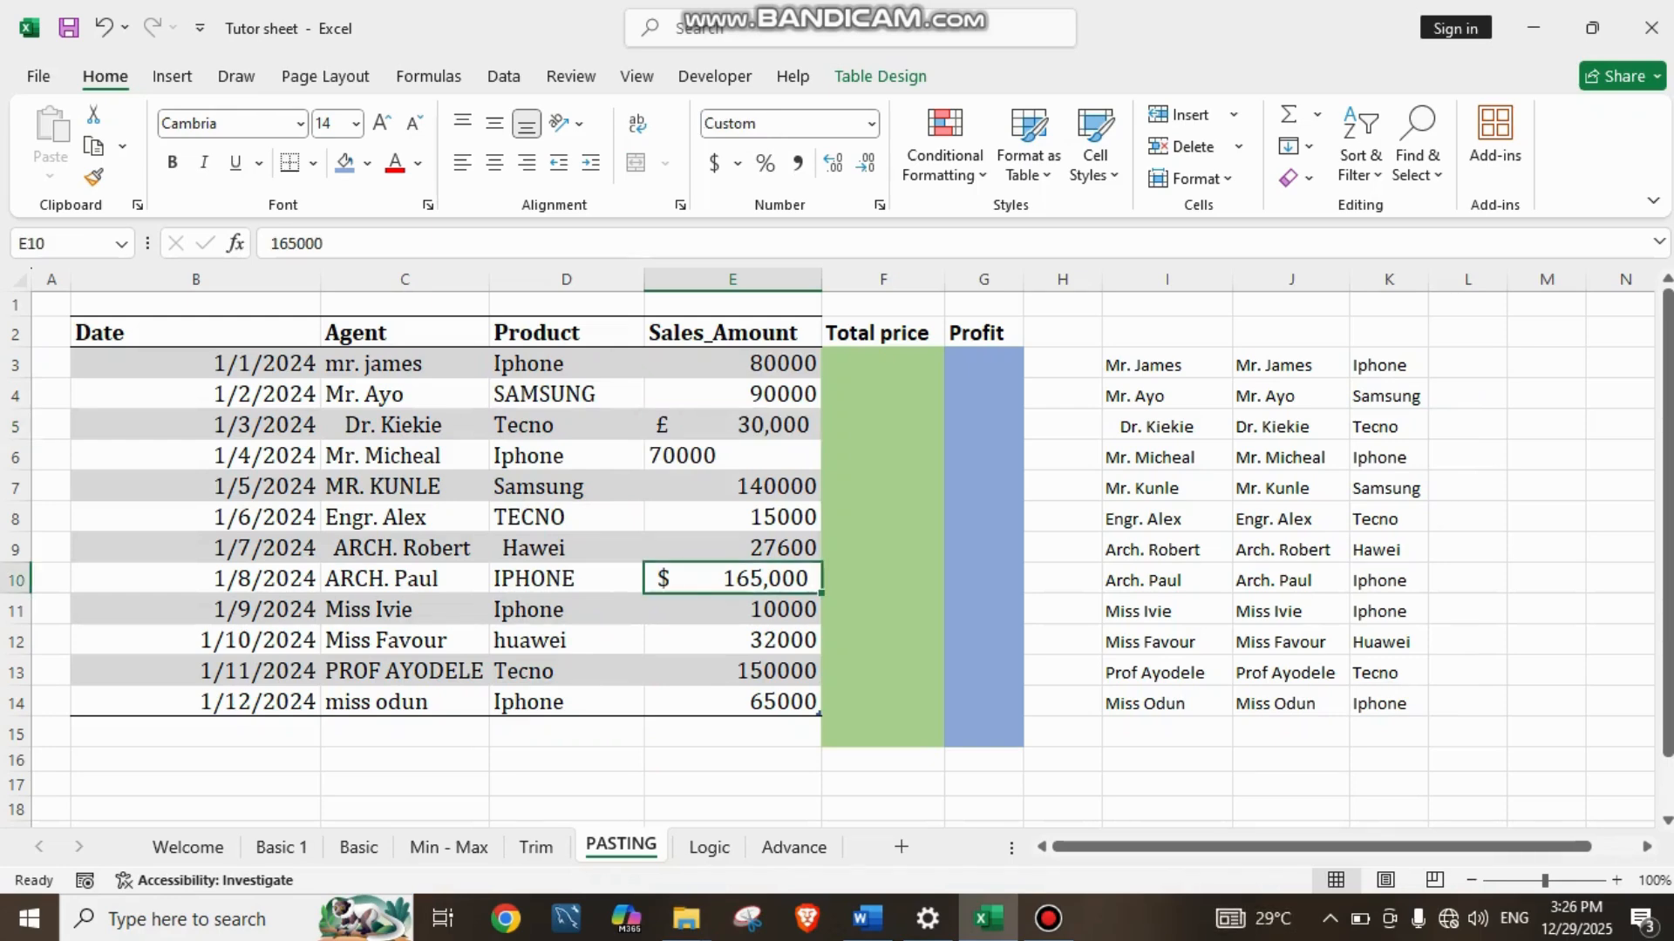
pyautogui.click(732, 456)
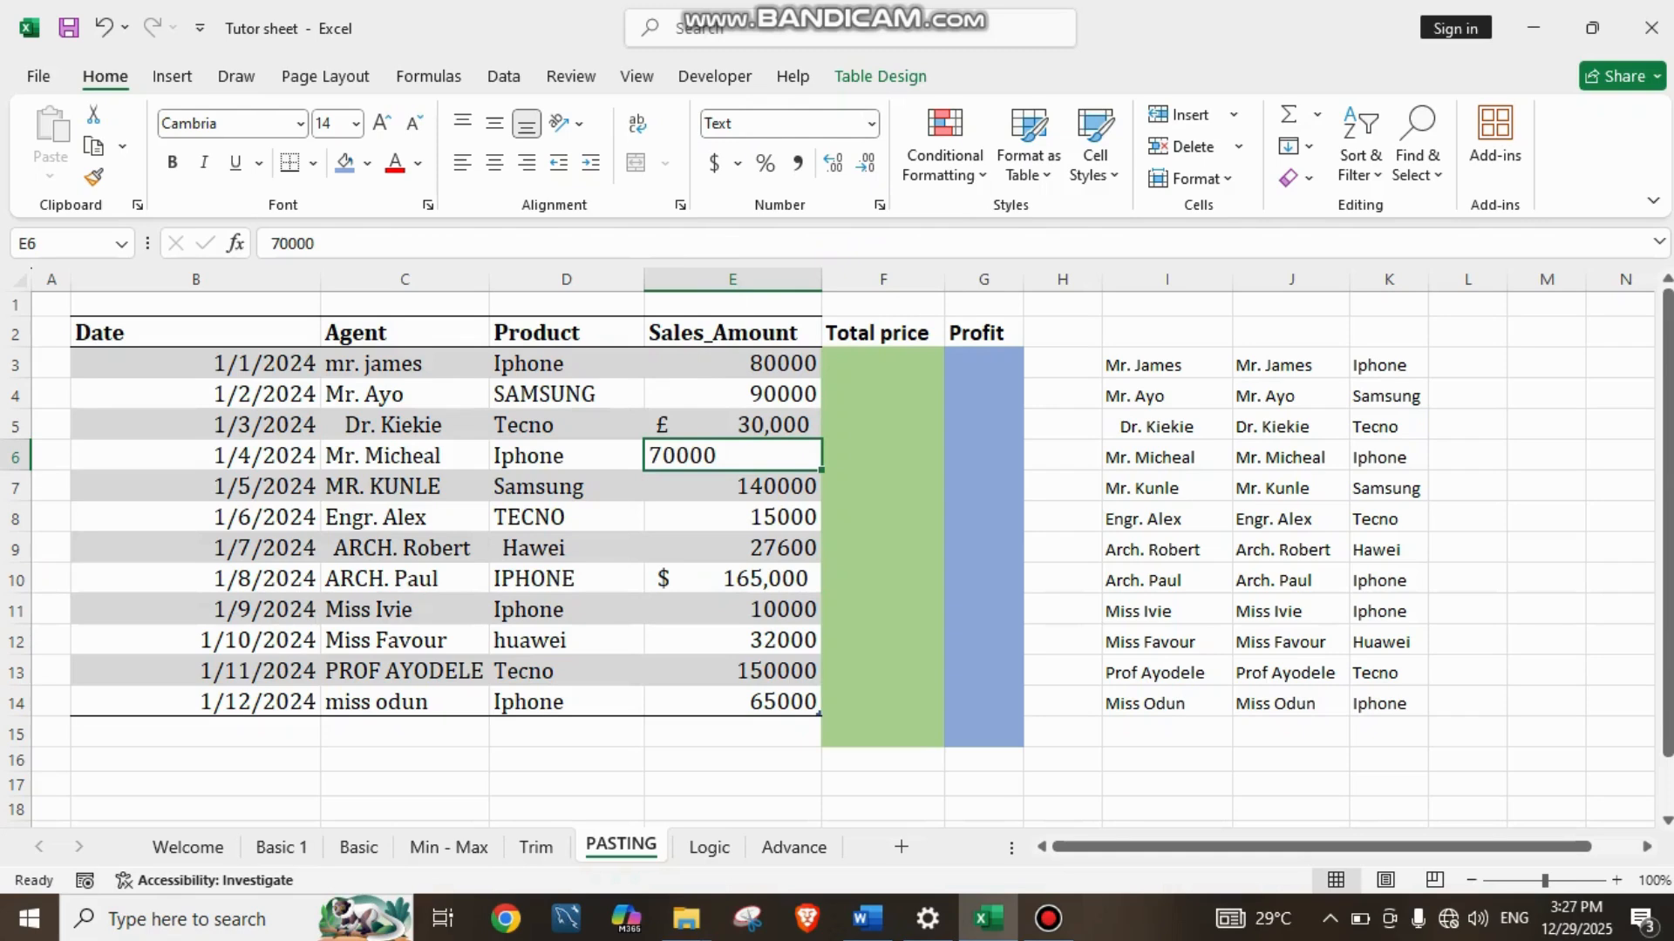
pyautogui.click(732, 395)
pyautogui.click(732, 364)
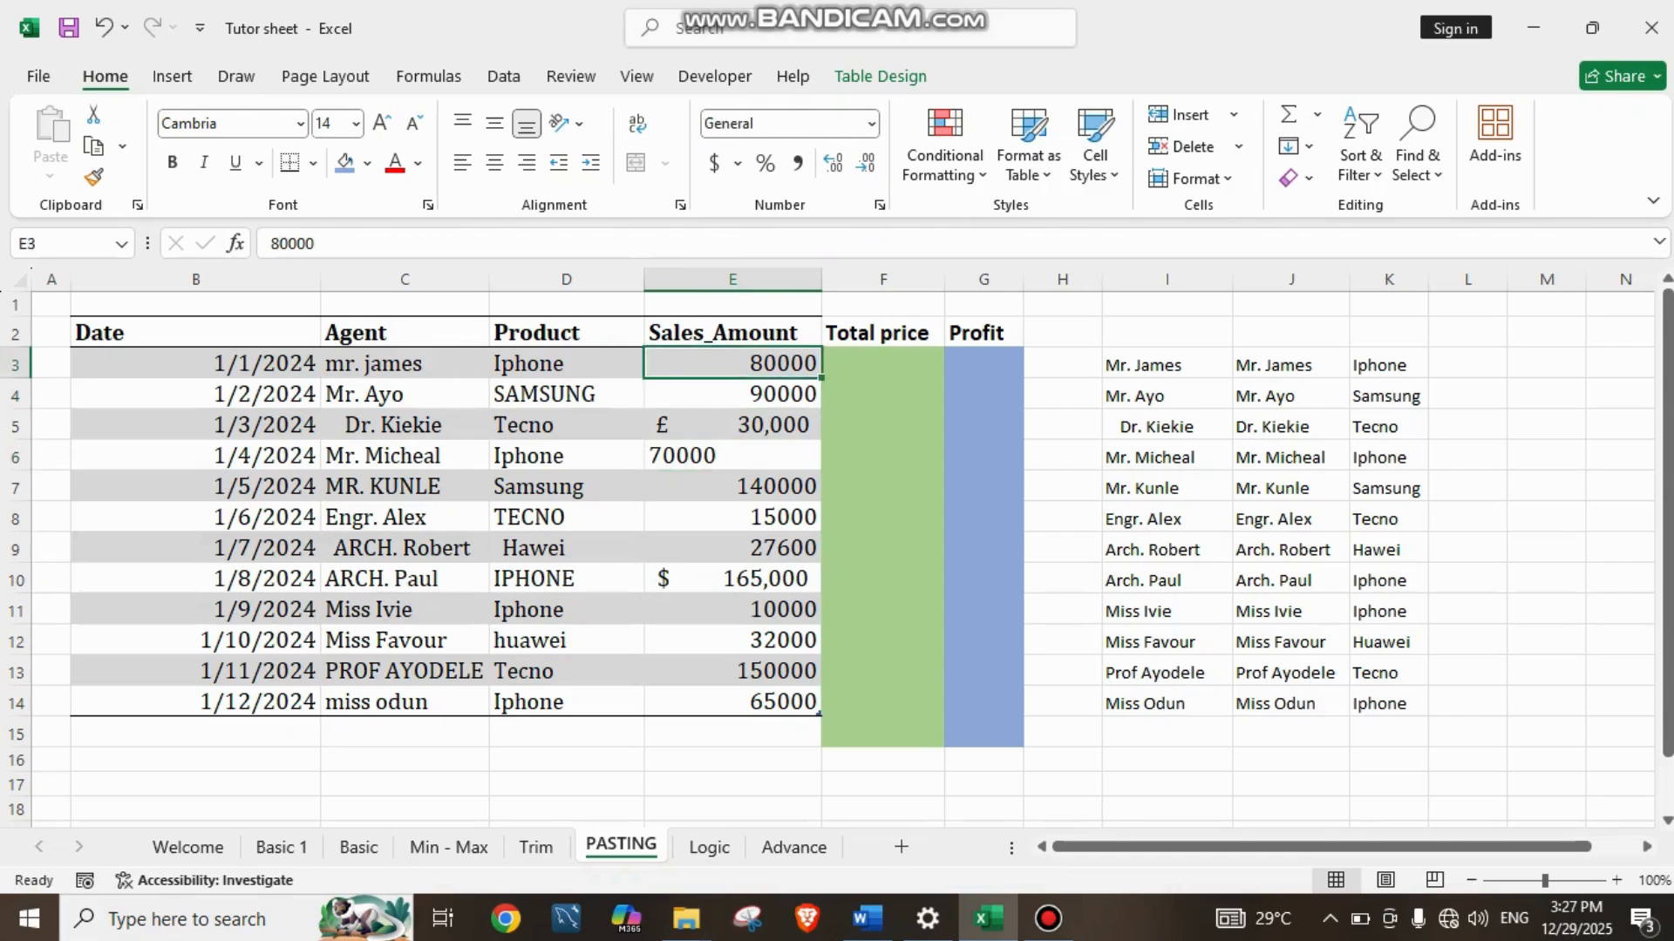
pyautogui.click(732, 517)
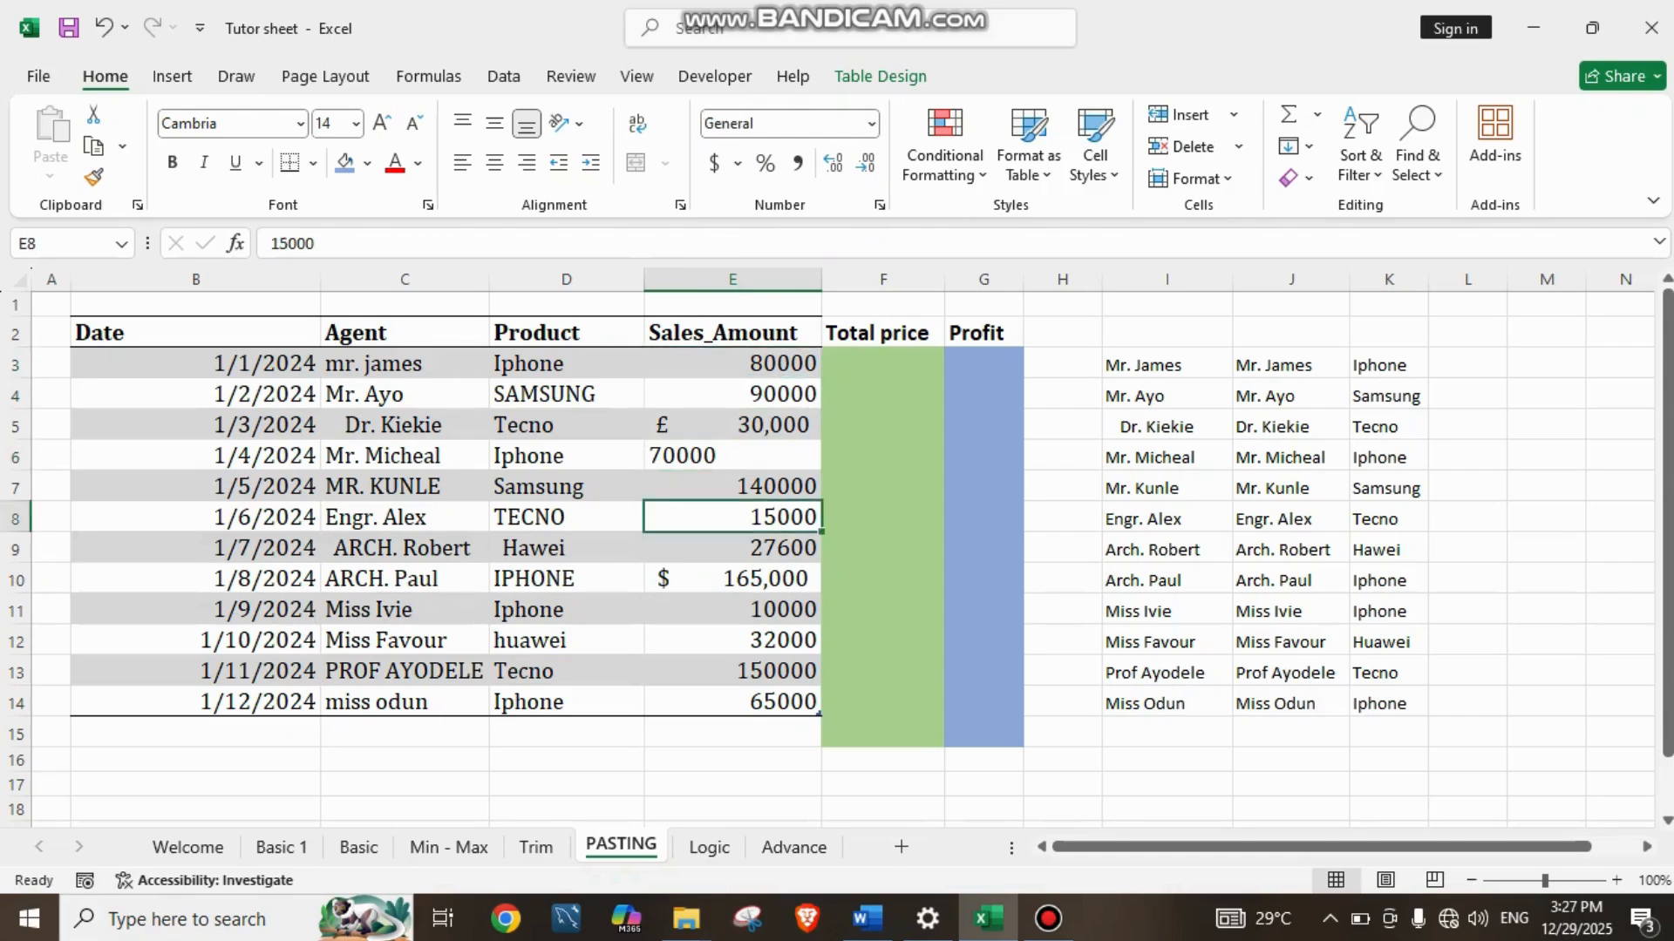
pyautogui.click(733, 548)
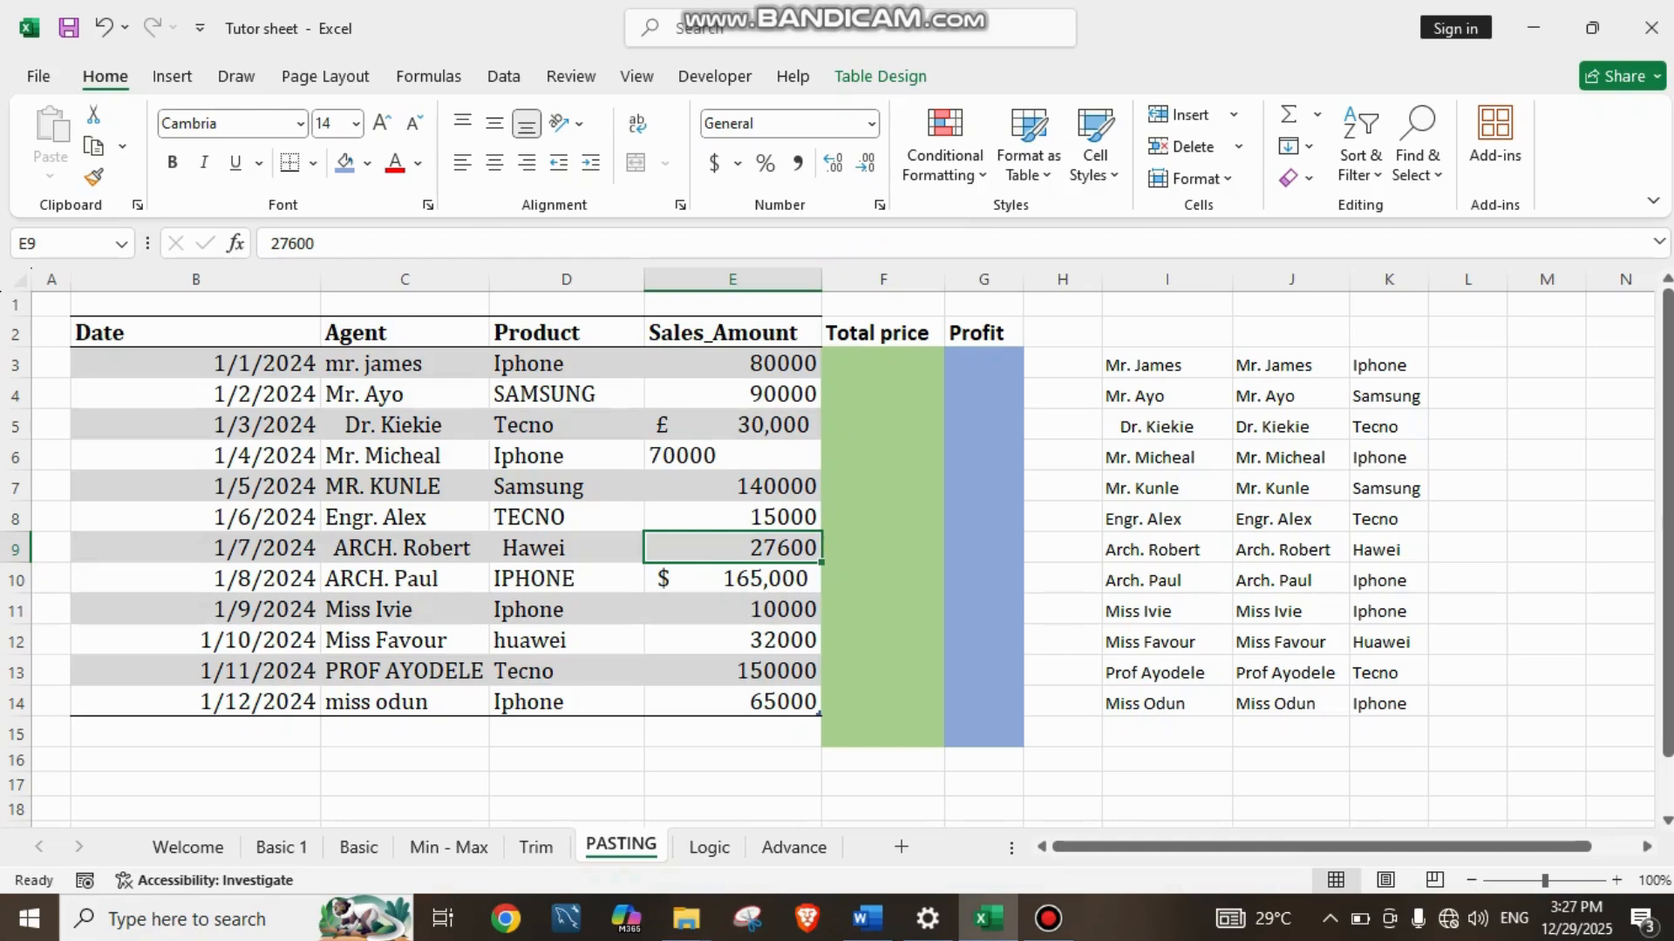
pyautogui.click(732, 641)
pyautogui.click(732, 671)
pyautogui.click(732, 702)
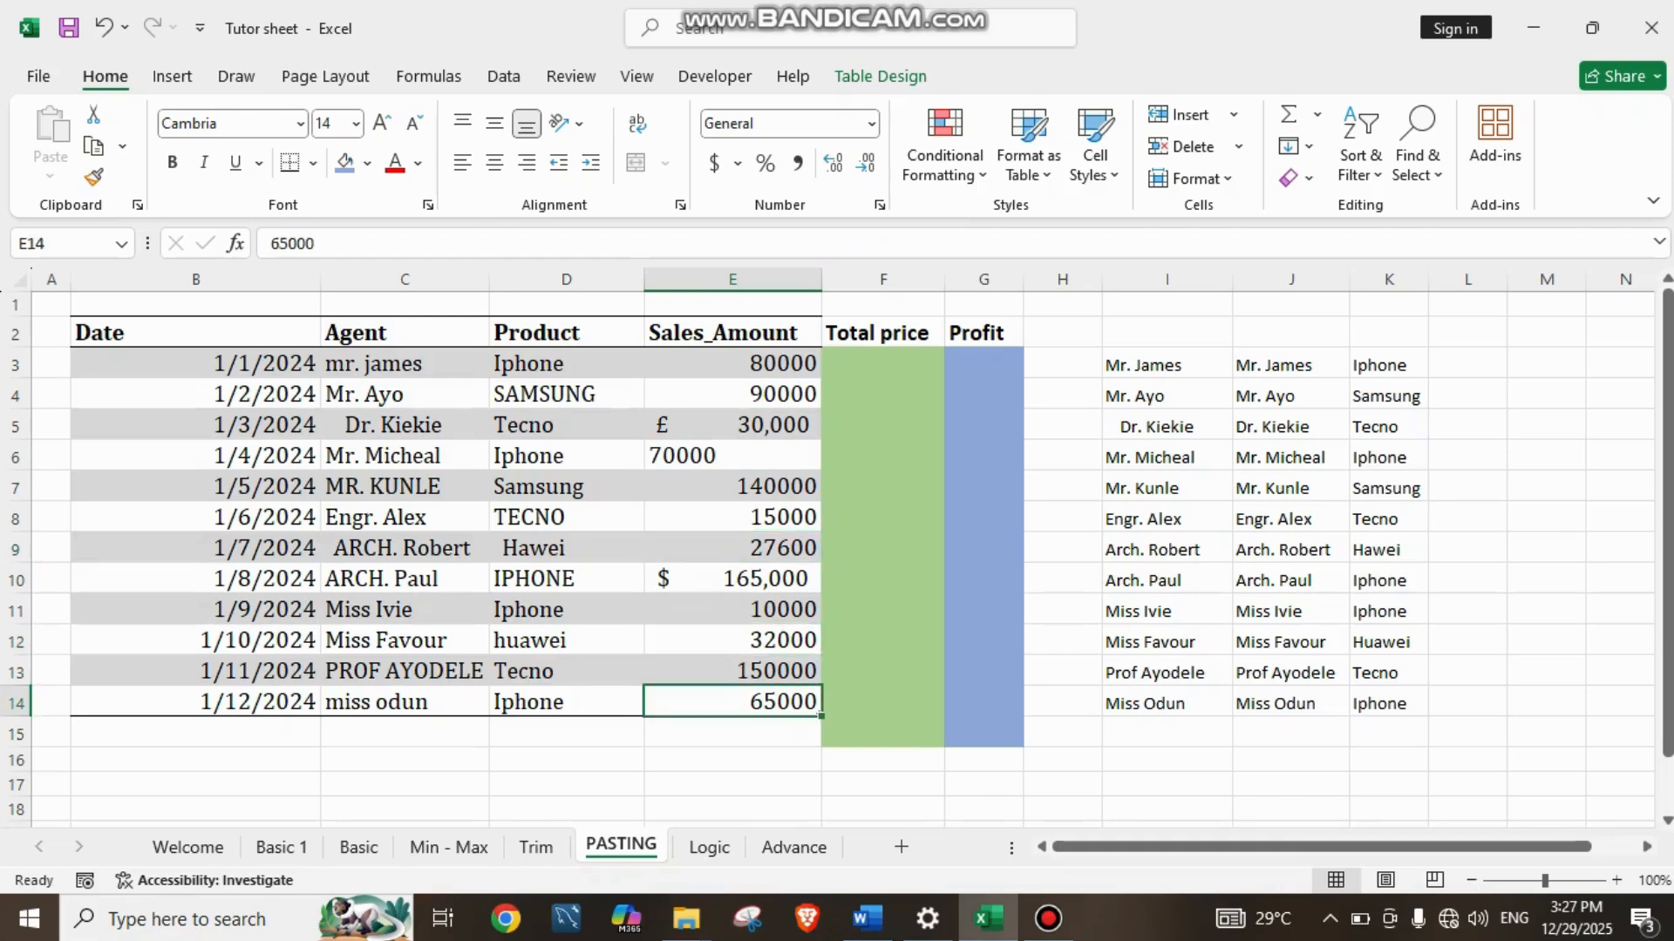
pyautogui.moveTo(732, 641); pyautogui.dragTo(733, 612)
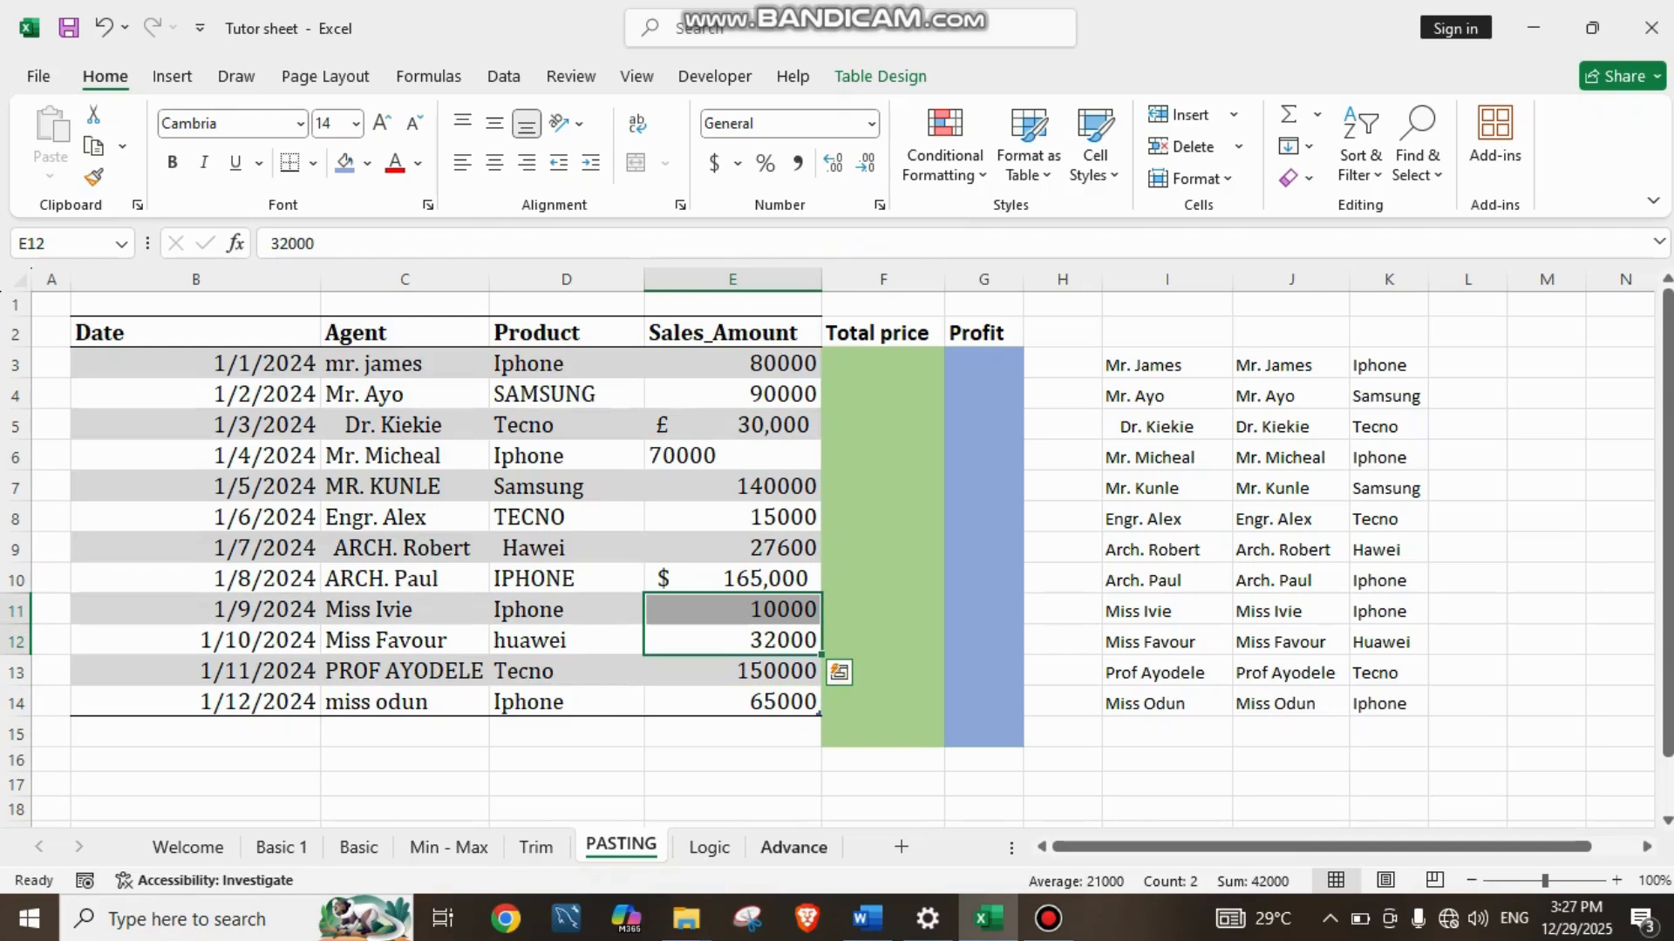
# Step: Switch to the Advance sheet
pyautogui.click(793, 847)
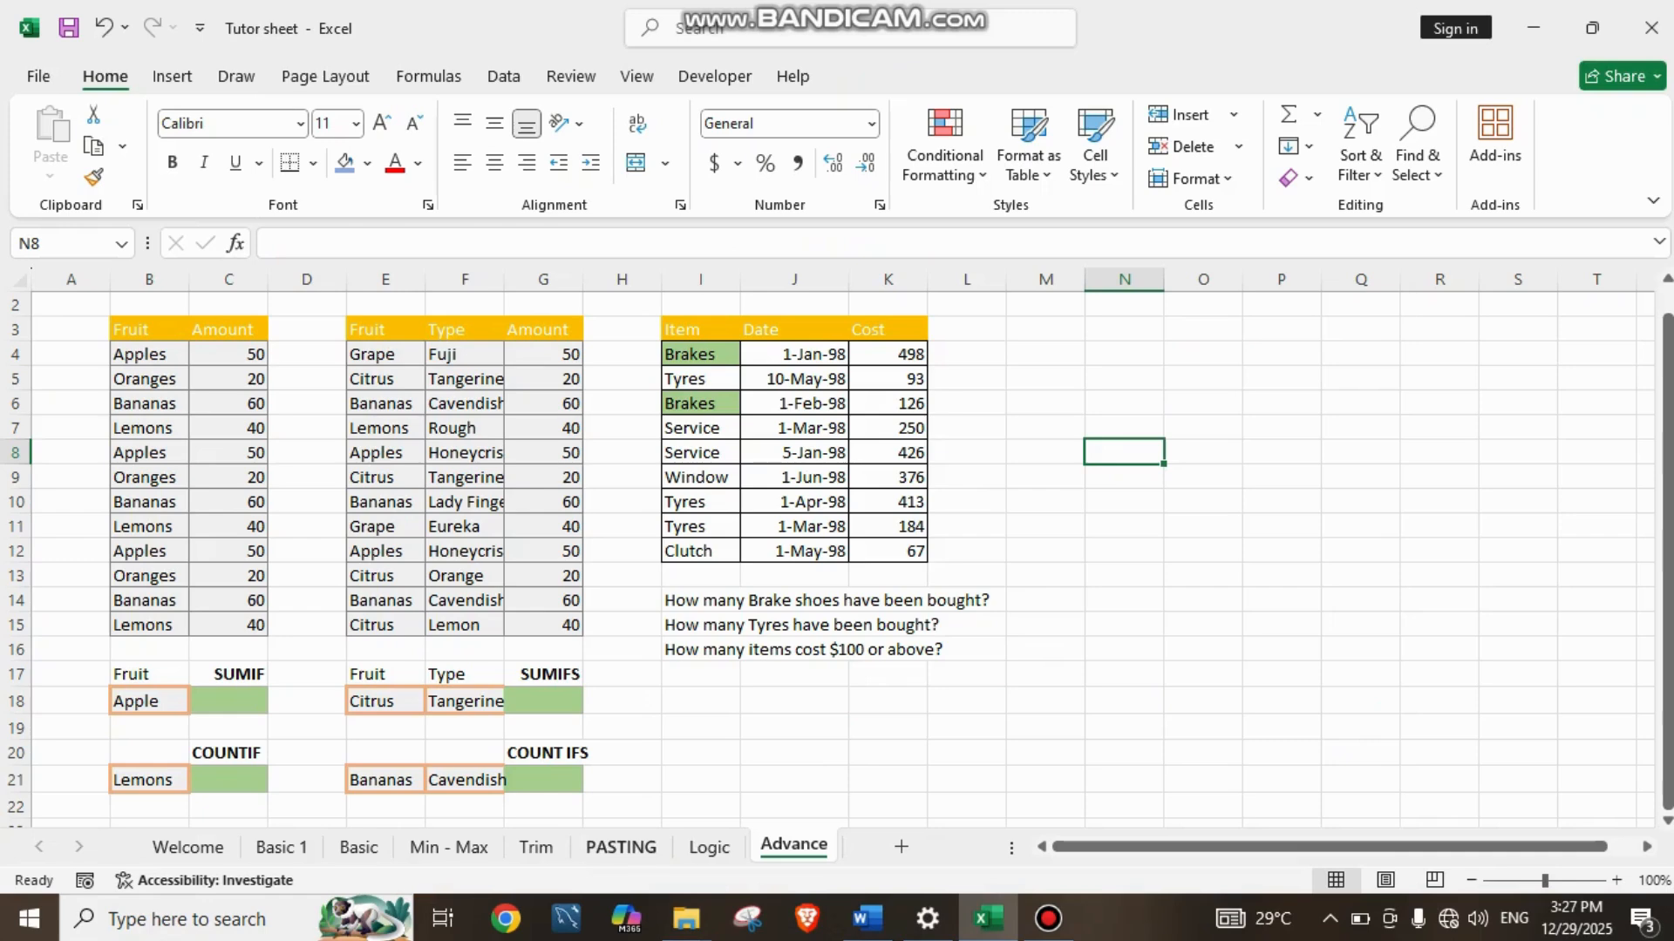
# Step: Return to the PASTING sheet and examine the number formats of the Sales_Amount entries E10, E6, E5, E3 and E4
pyautogui.click(621, 848)
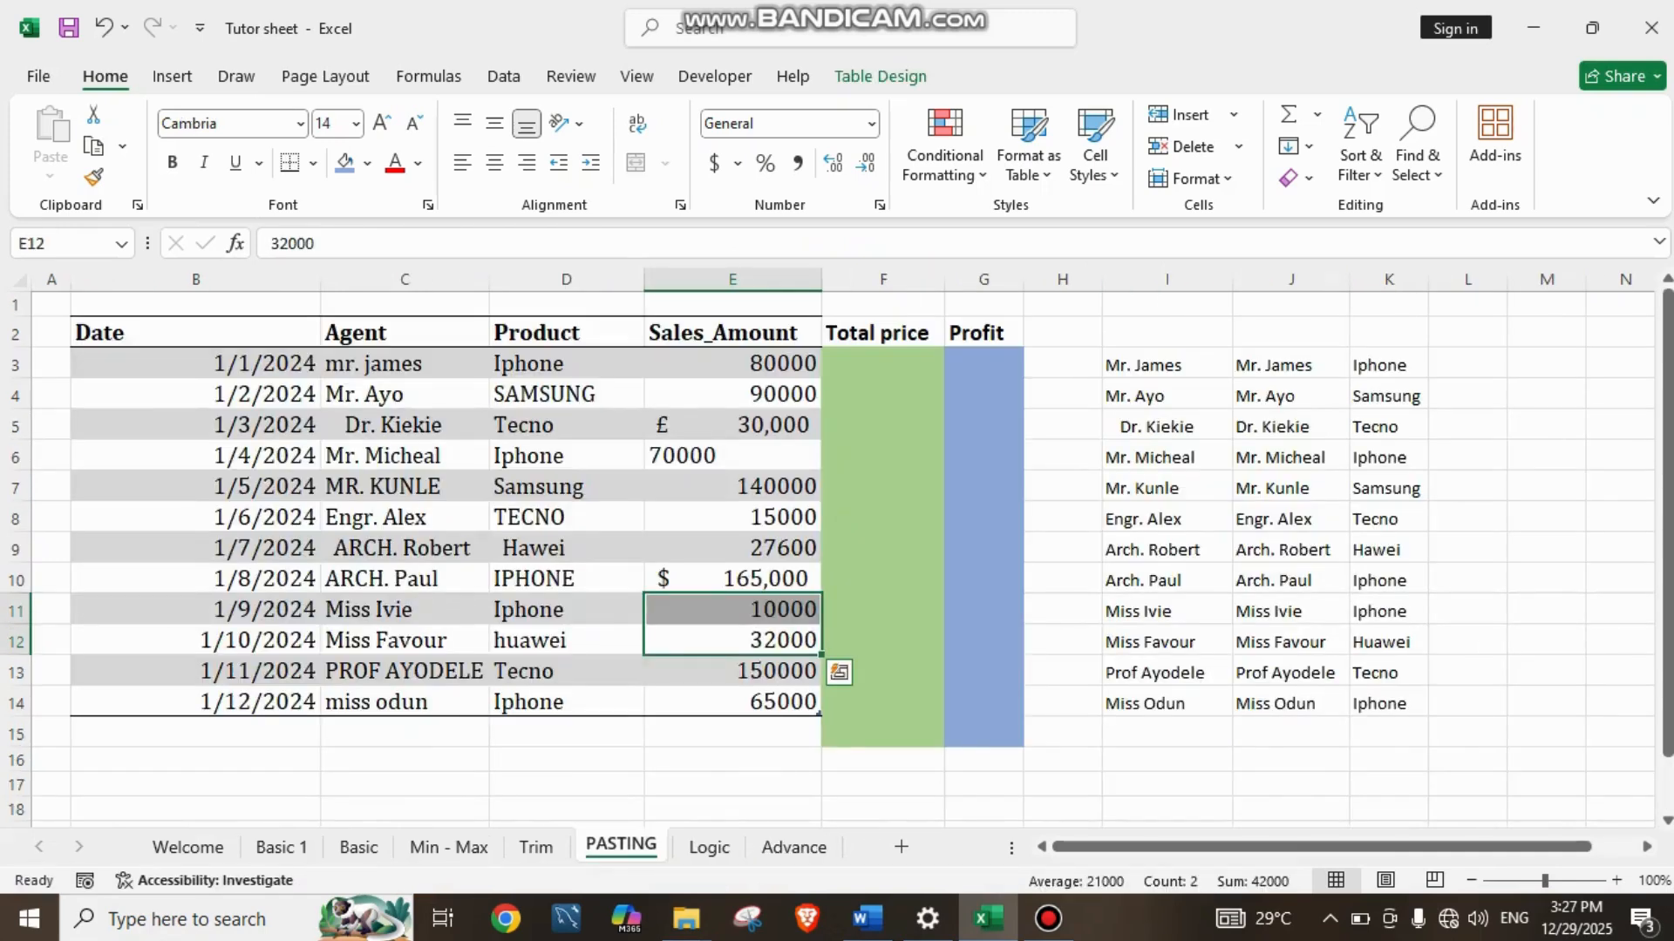
pyautogui.click(732, 579)
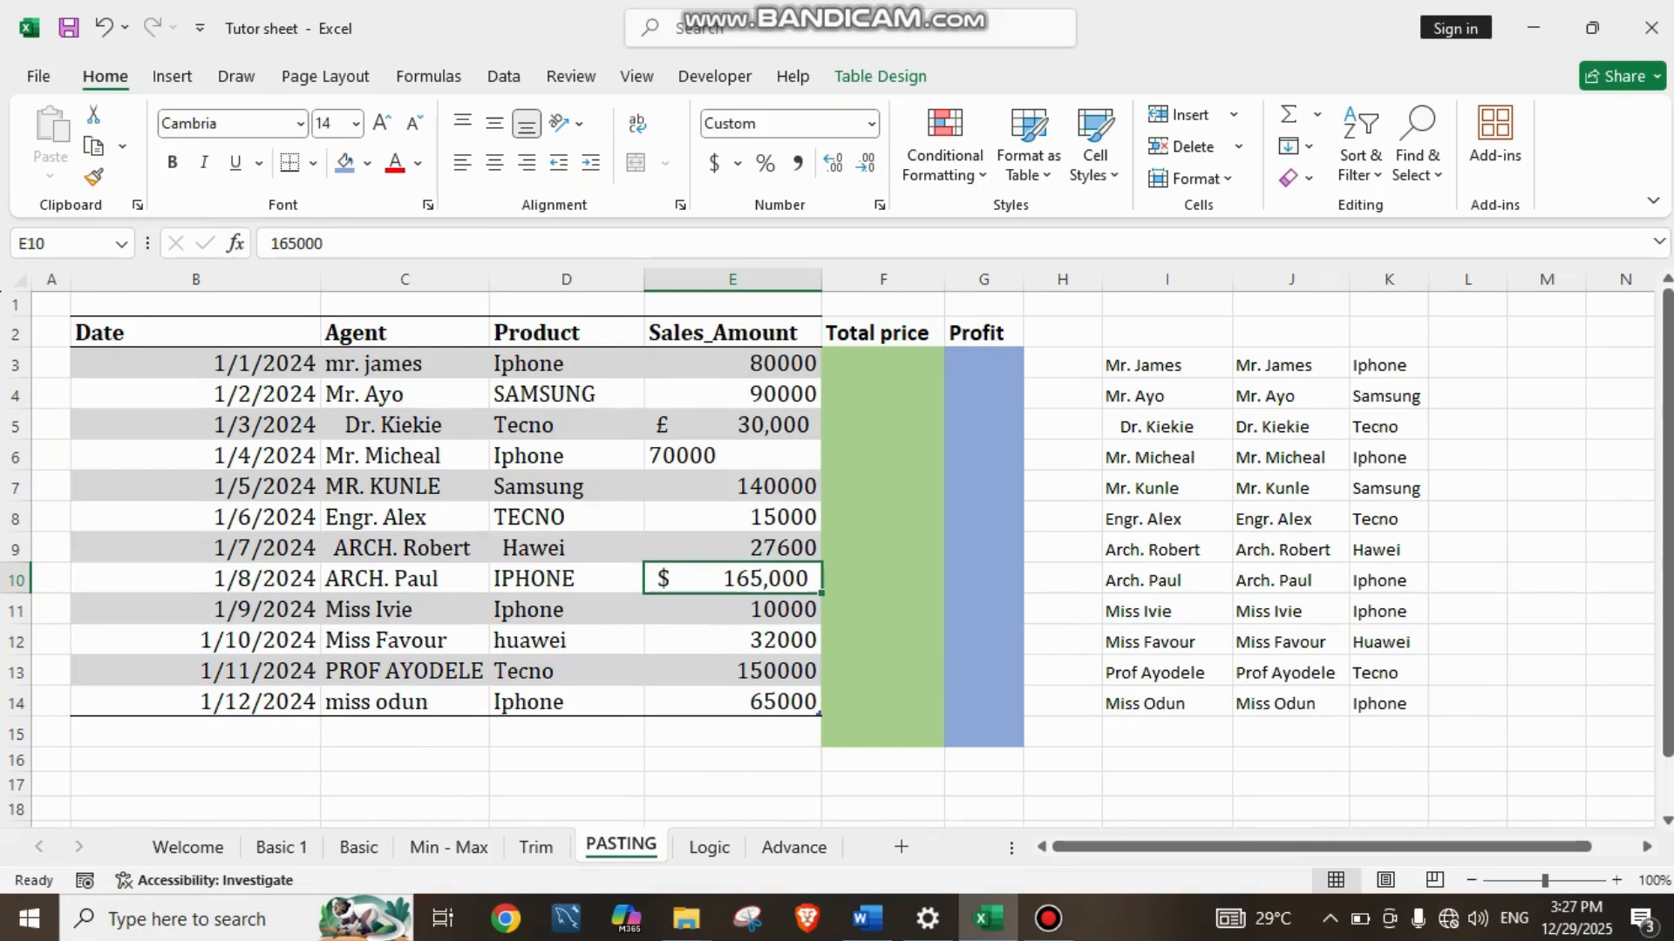
pyautogui.click(732, 456)
pyautogui.click(733, 425)
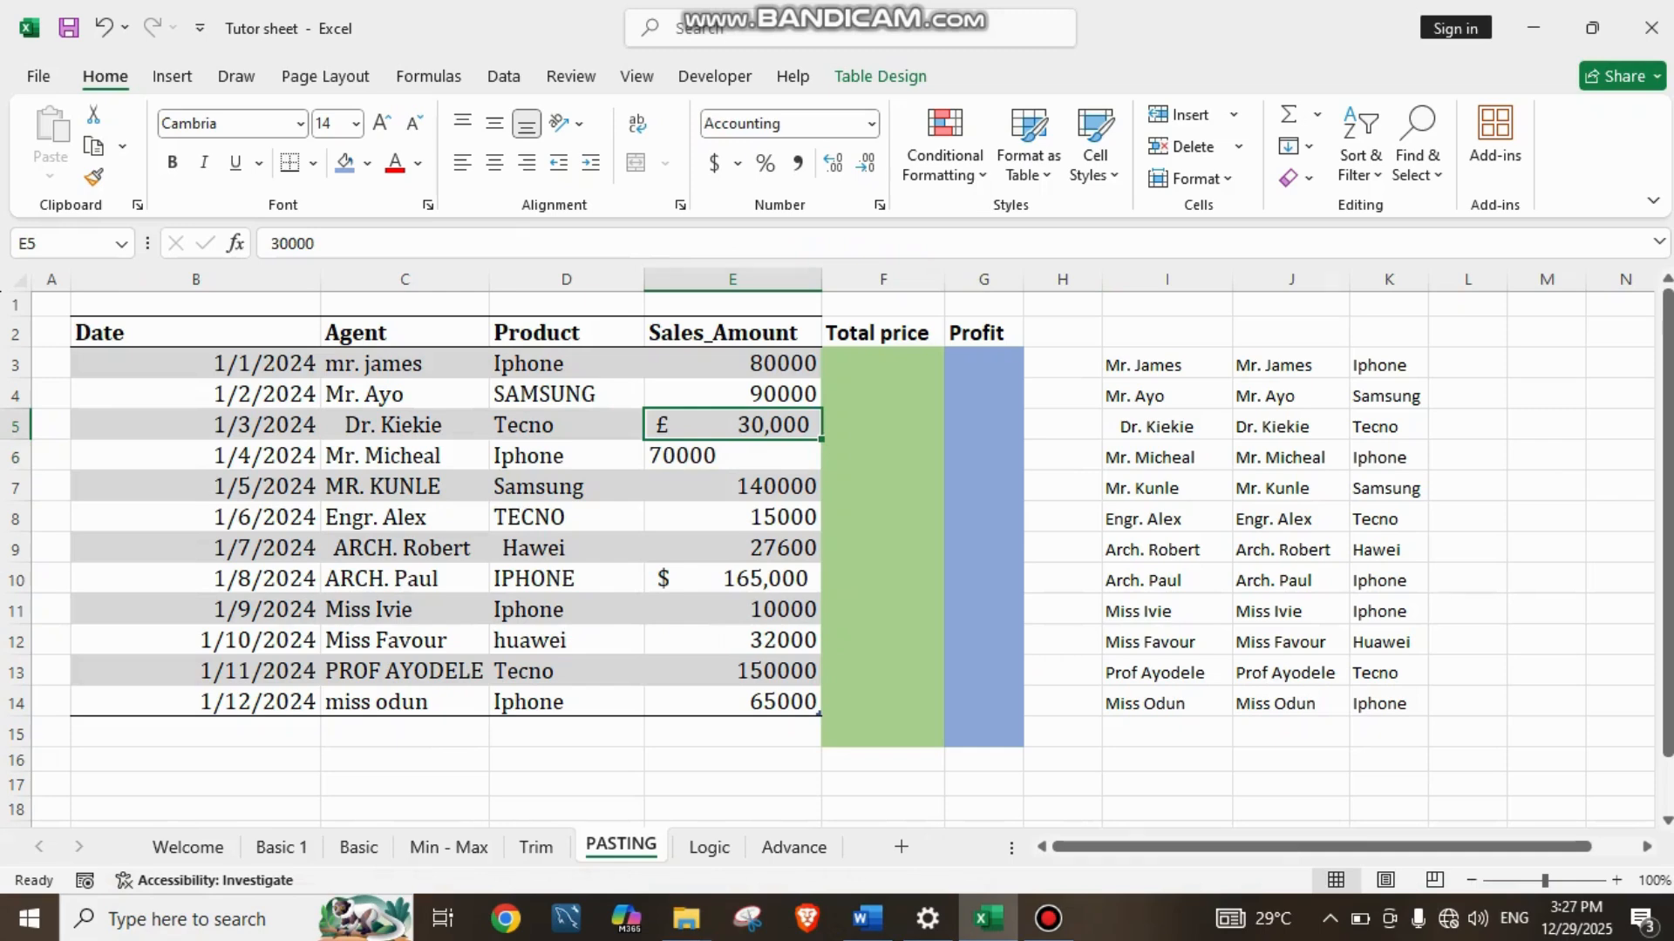
pyautogui.click(733, 364)
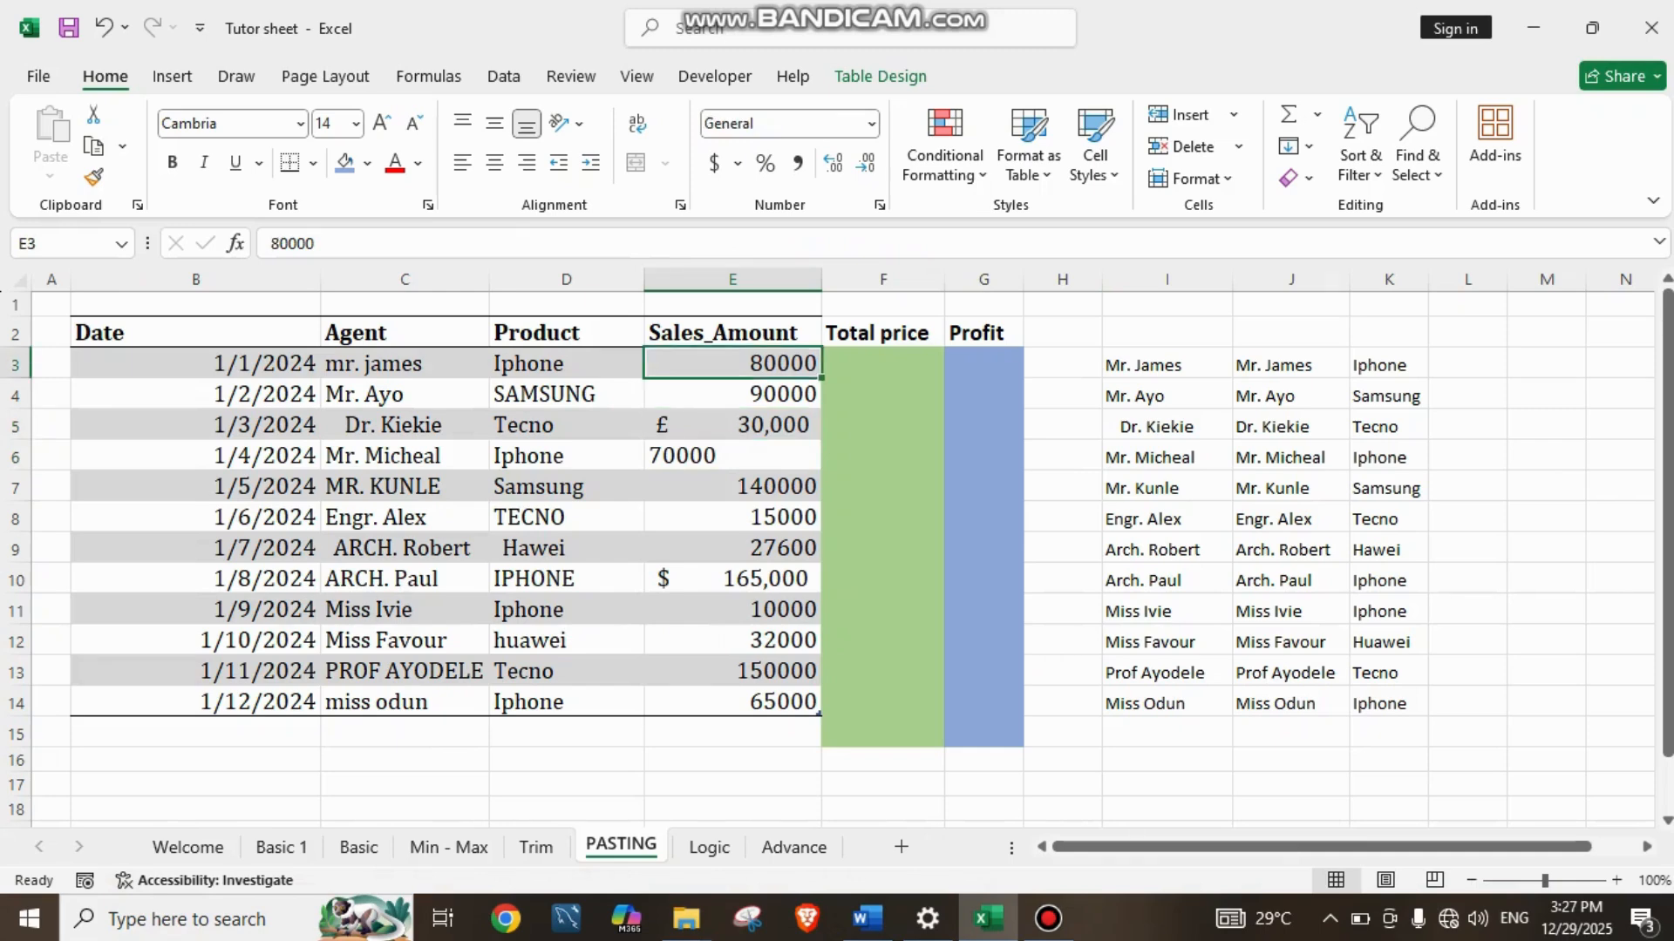
pyautogui.click(732, 394)
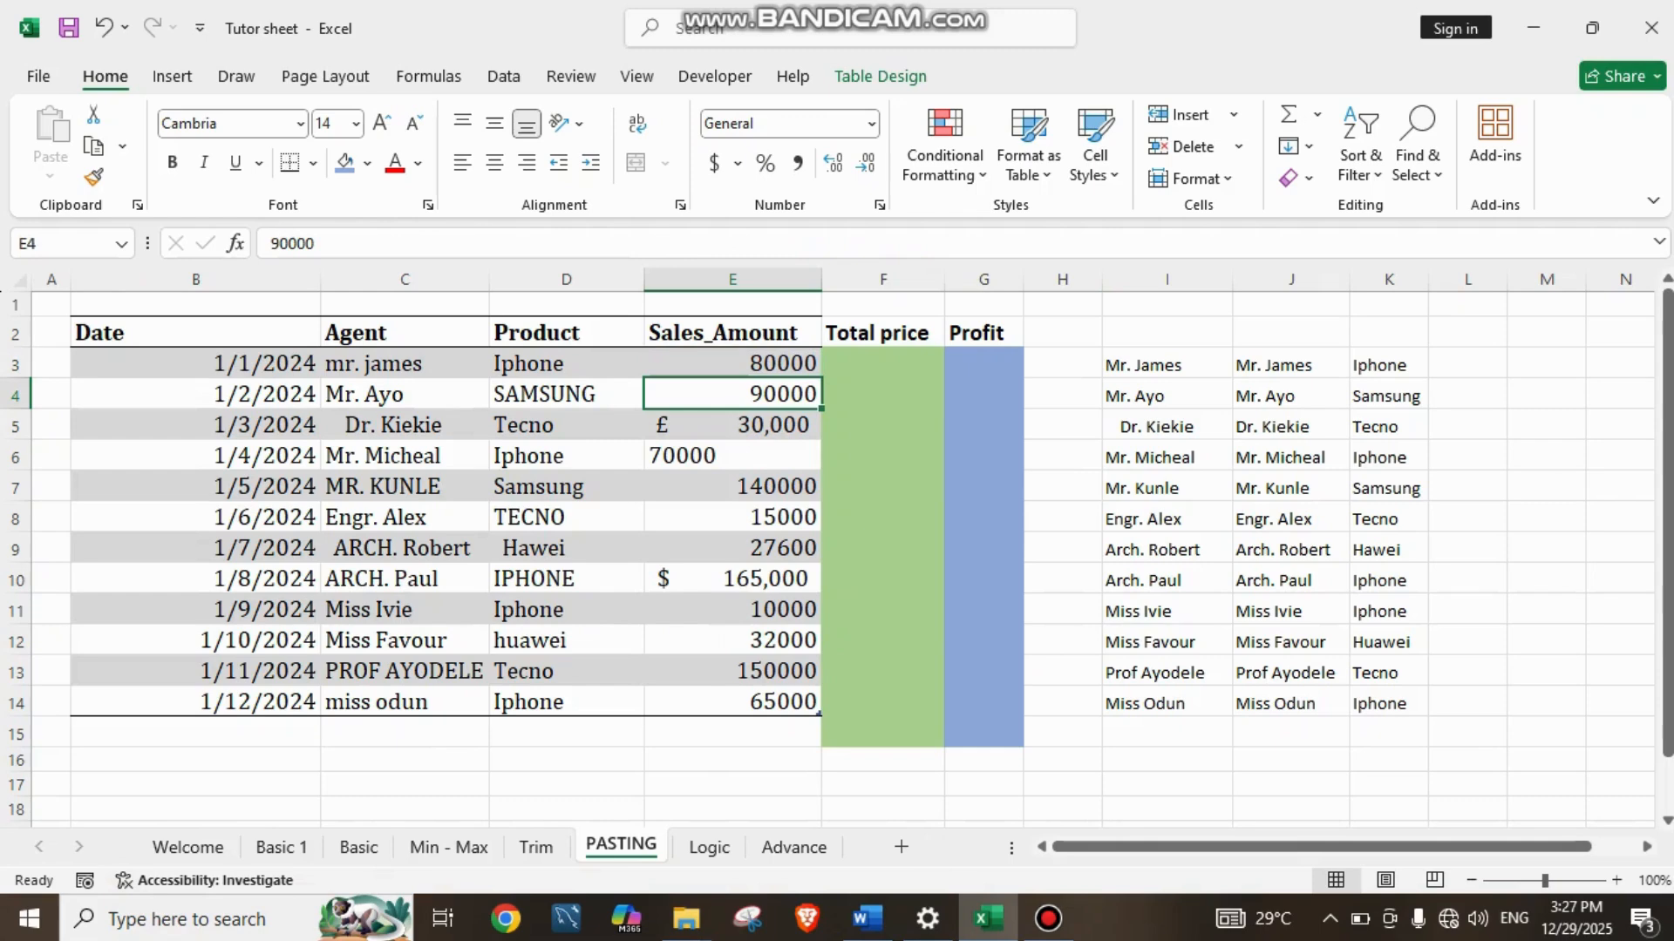
# Step: Try the General number format on the Sales_Amount cells E5, E6 and E10
pyautogui.click(732, 425)
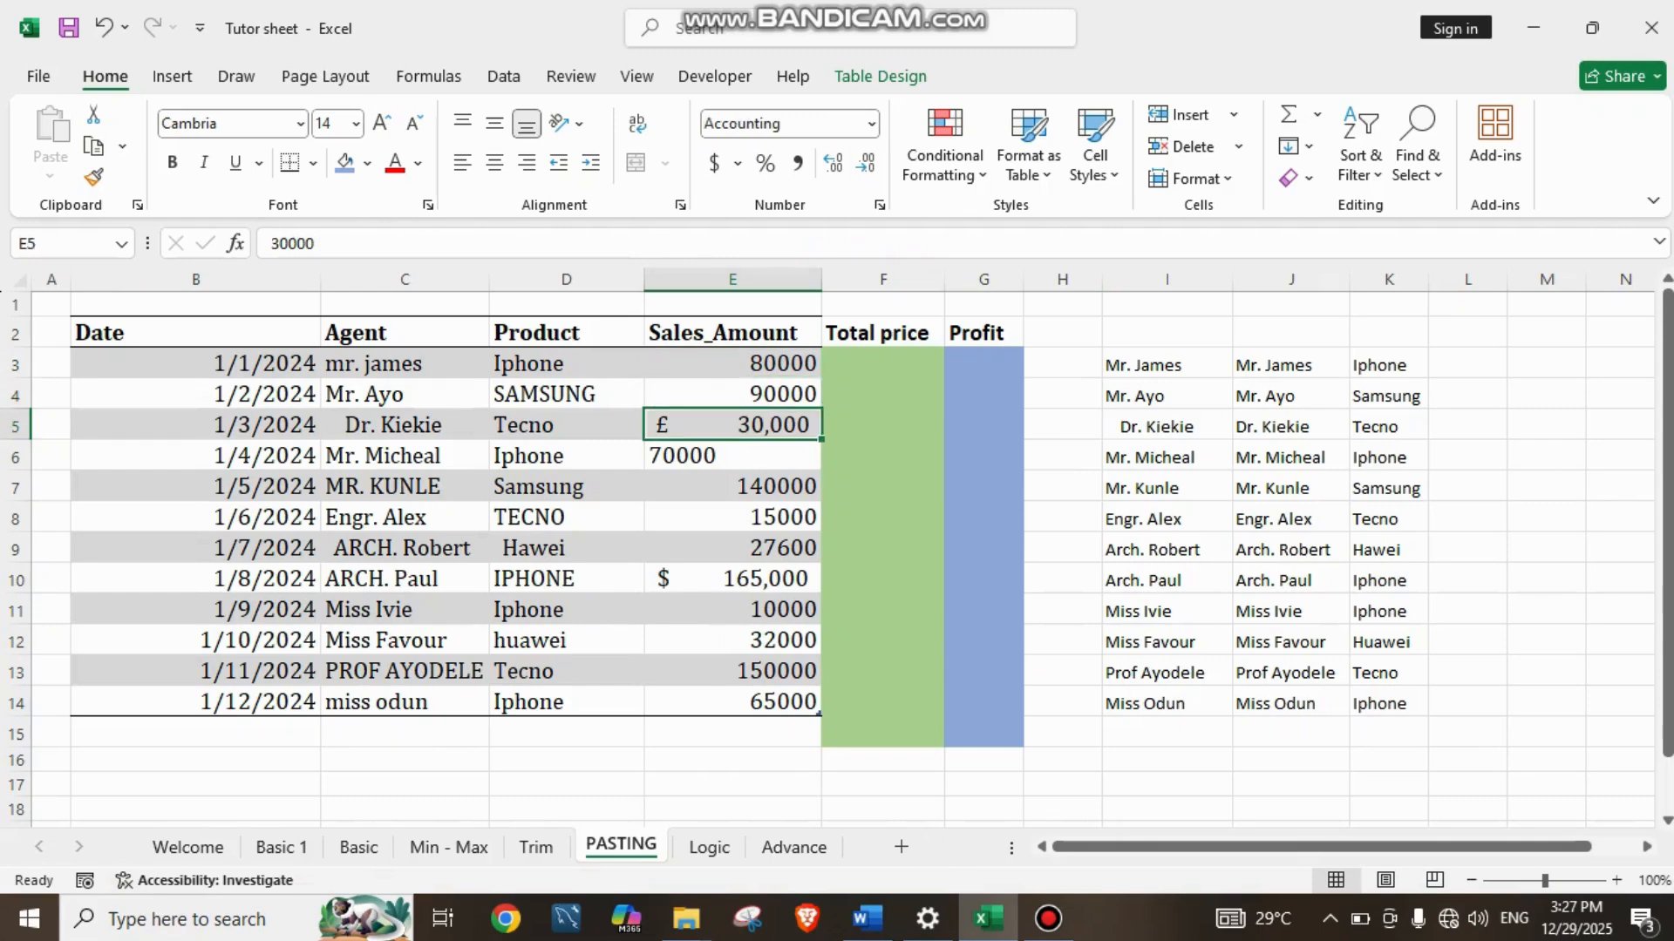
pyautogui.click(871, 123)
pyautogui.click(789, 162)
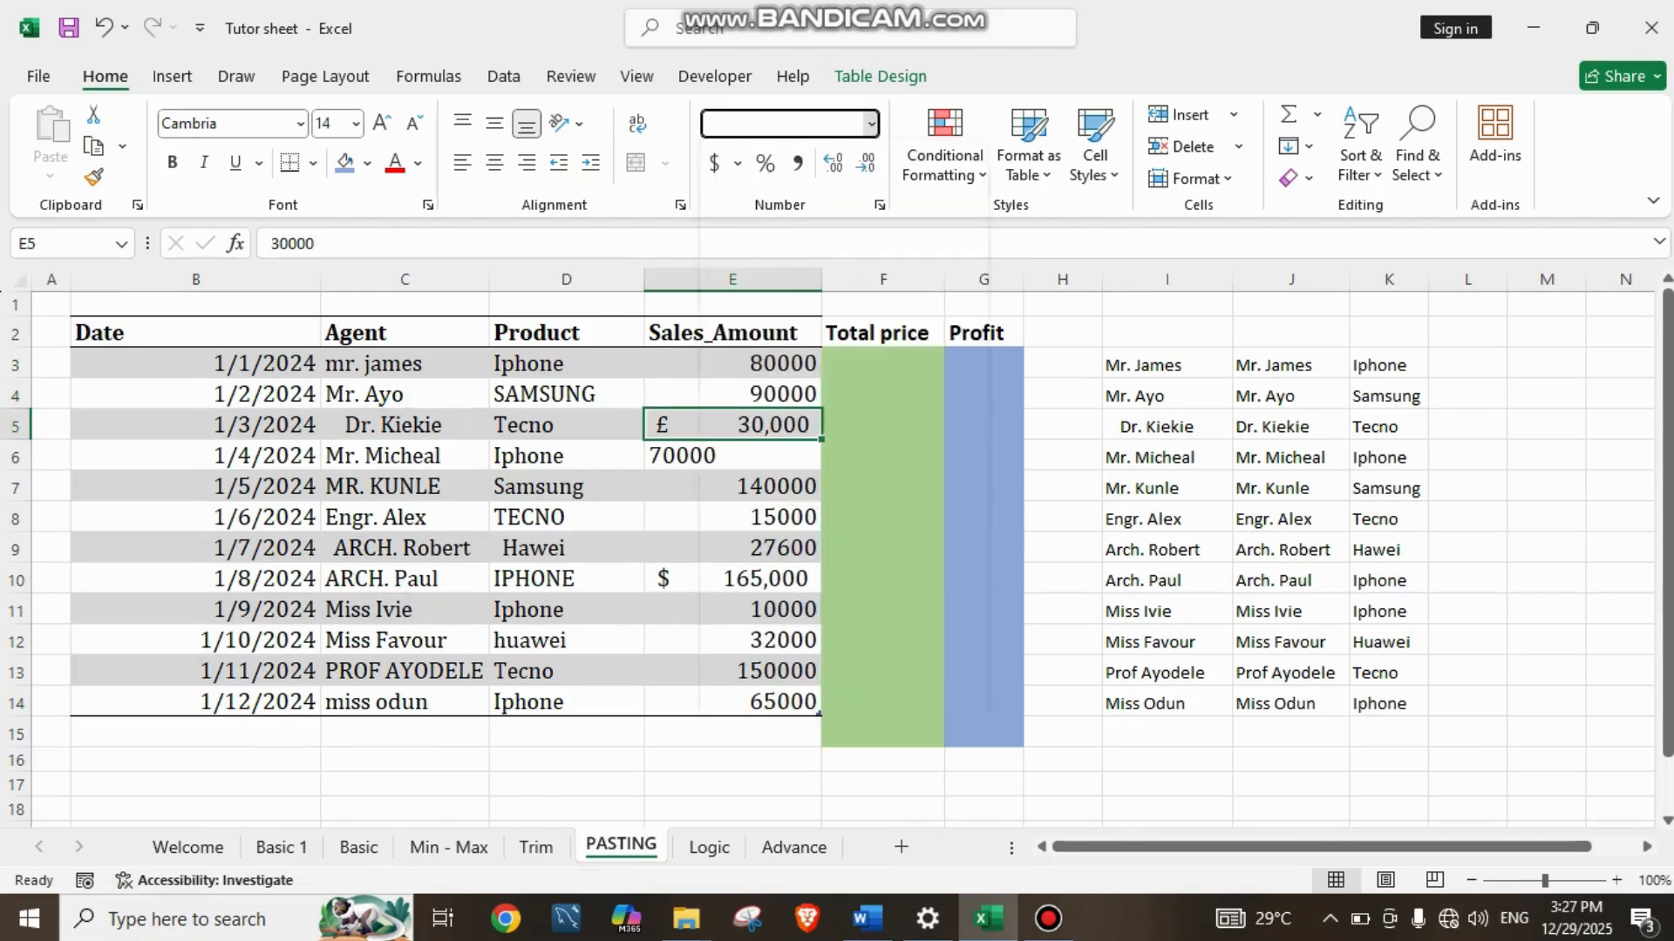
pyautogui.click(732, 456)
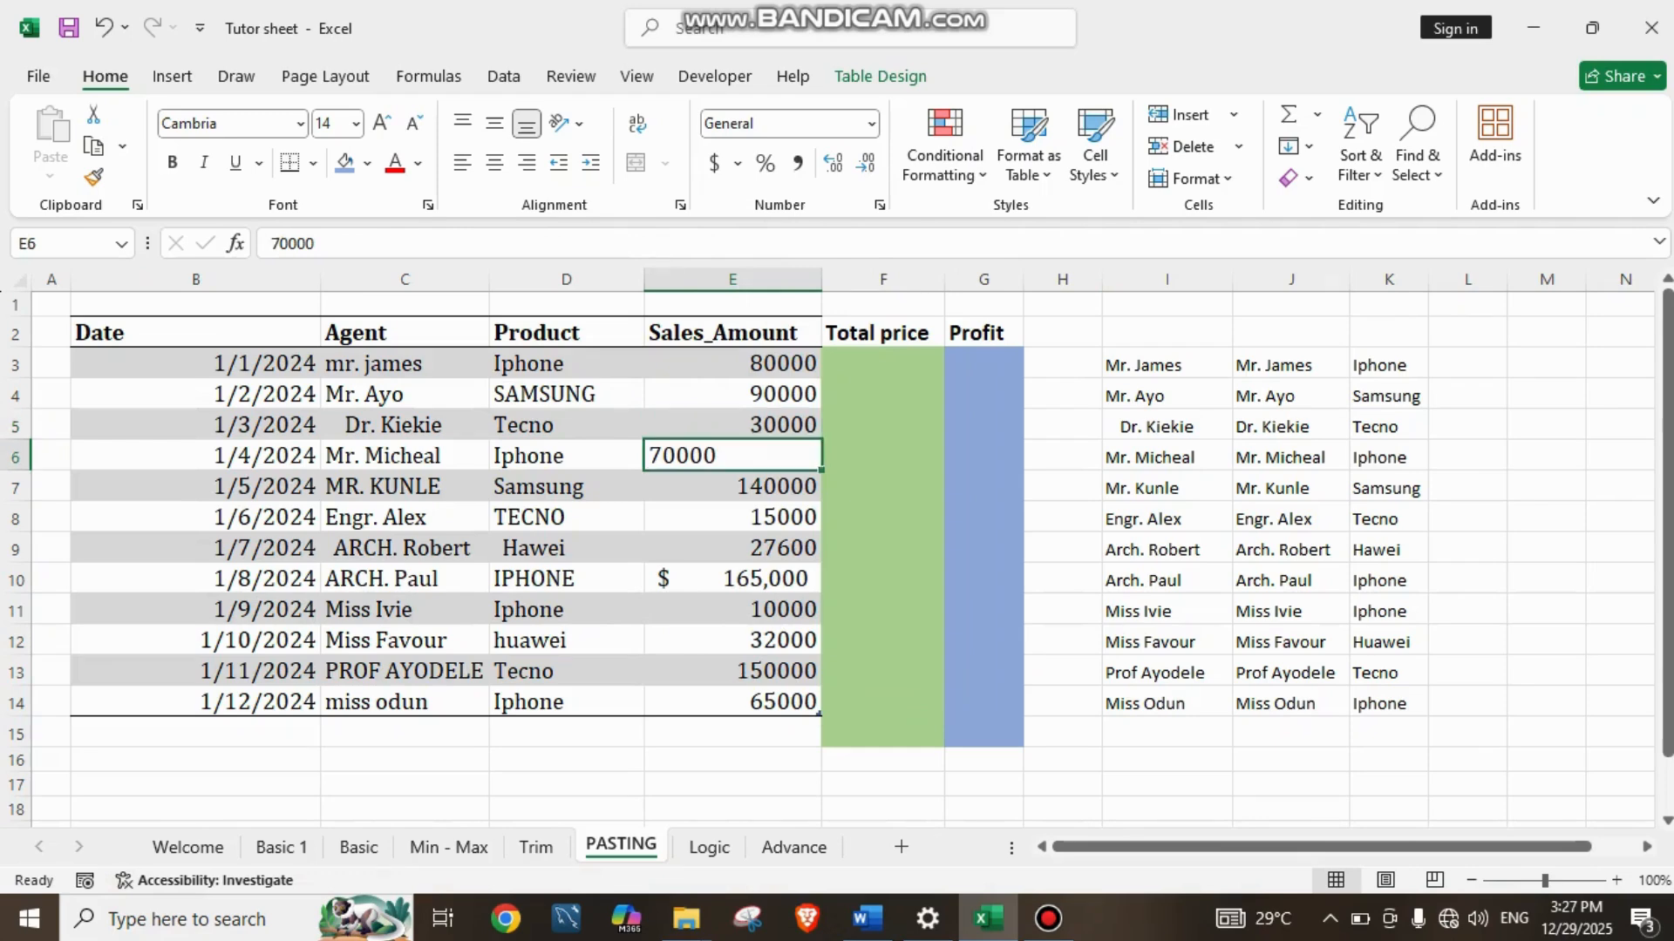
pyautogui.click(871, 123)
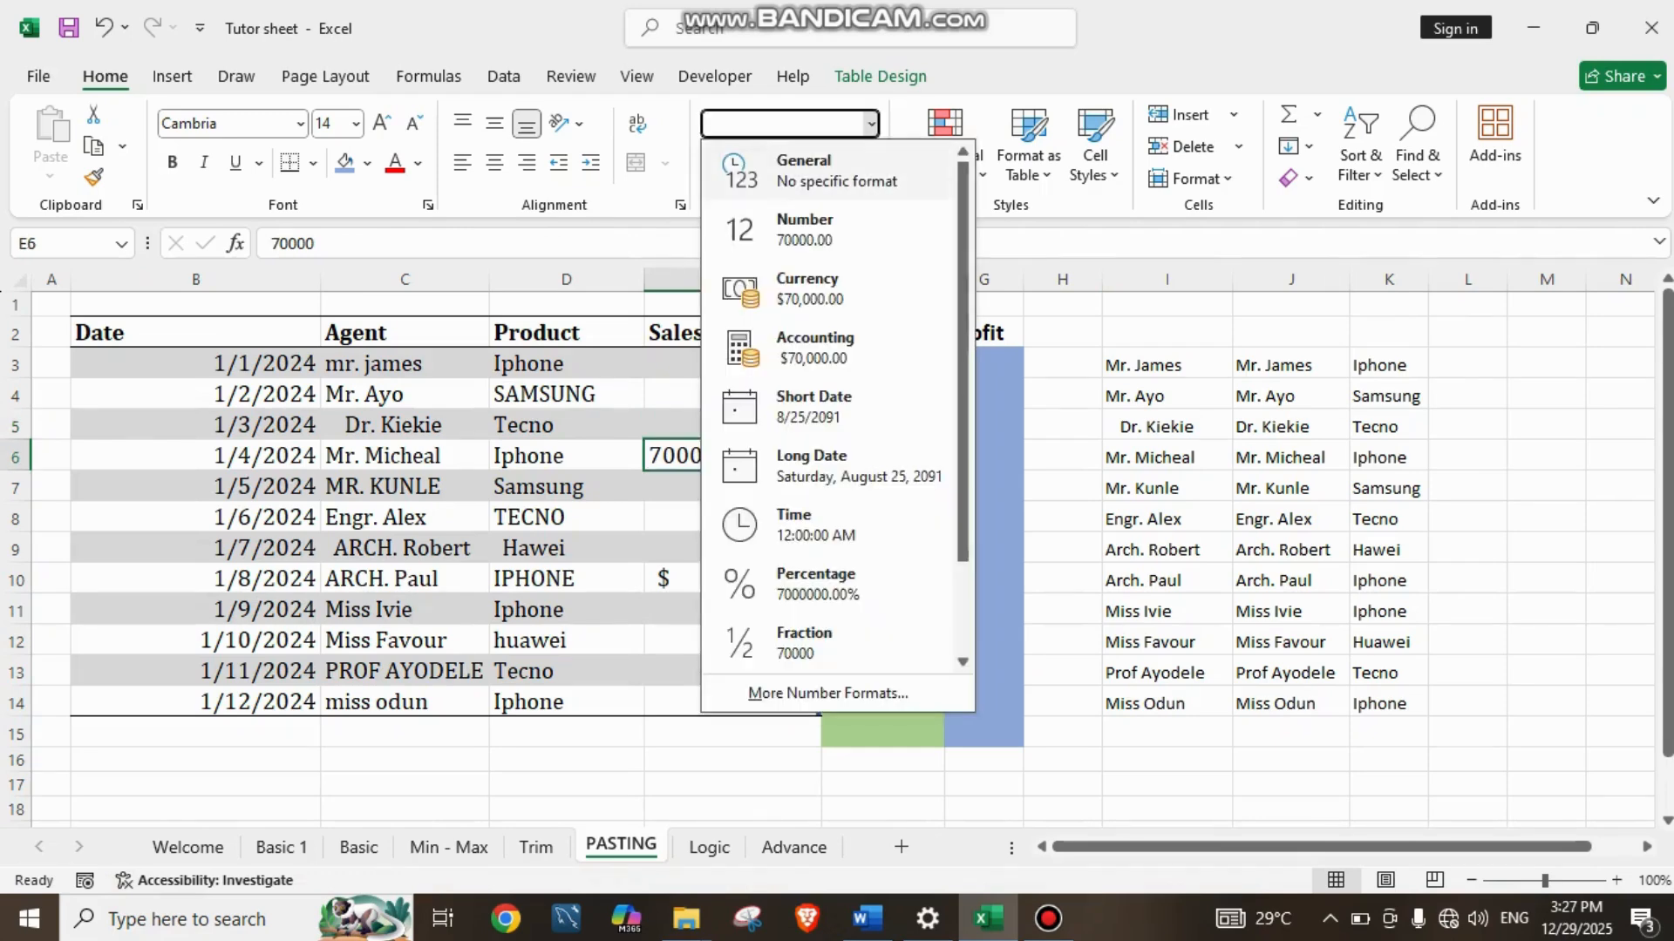
pyautogui.click(789, 162)
pyautogui.click(733, 579)
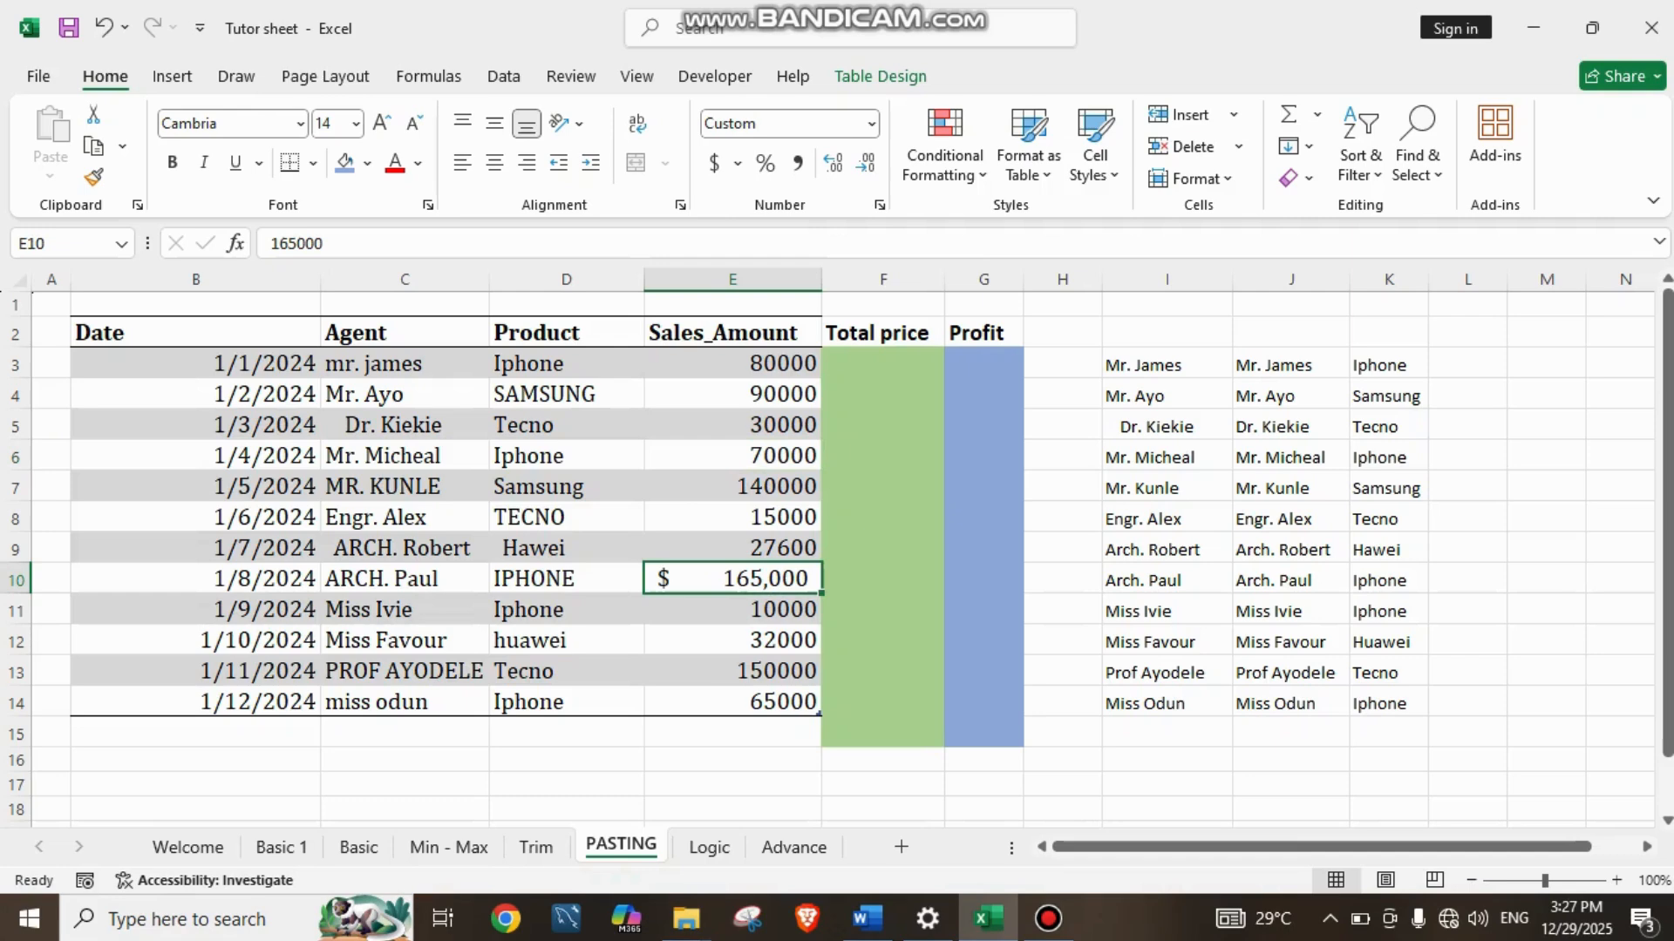
pyautogui.click(871, 123)
pyautogui.click(794, 158)
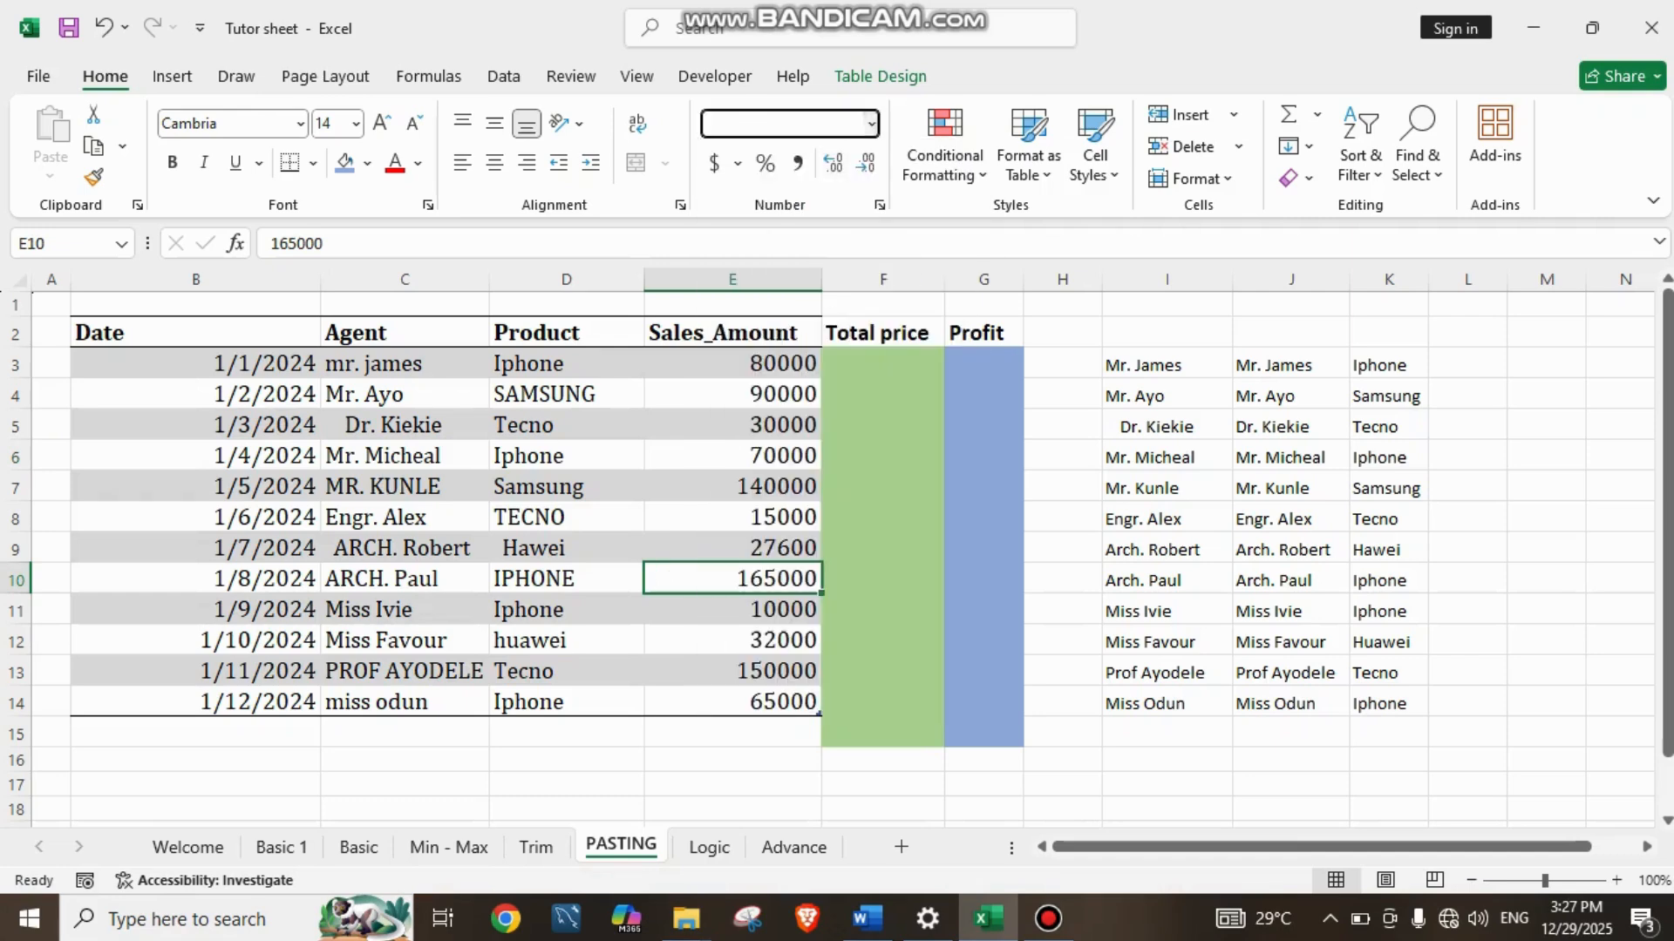
# Step: Undo the General formatting applied to E10, E6 and E5
pyautogui.hotkey('ctrl', 'z')
pyautogui.hotkey('ctrl', 'z')
pyautogui.hotkey('ctrl', 'z')
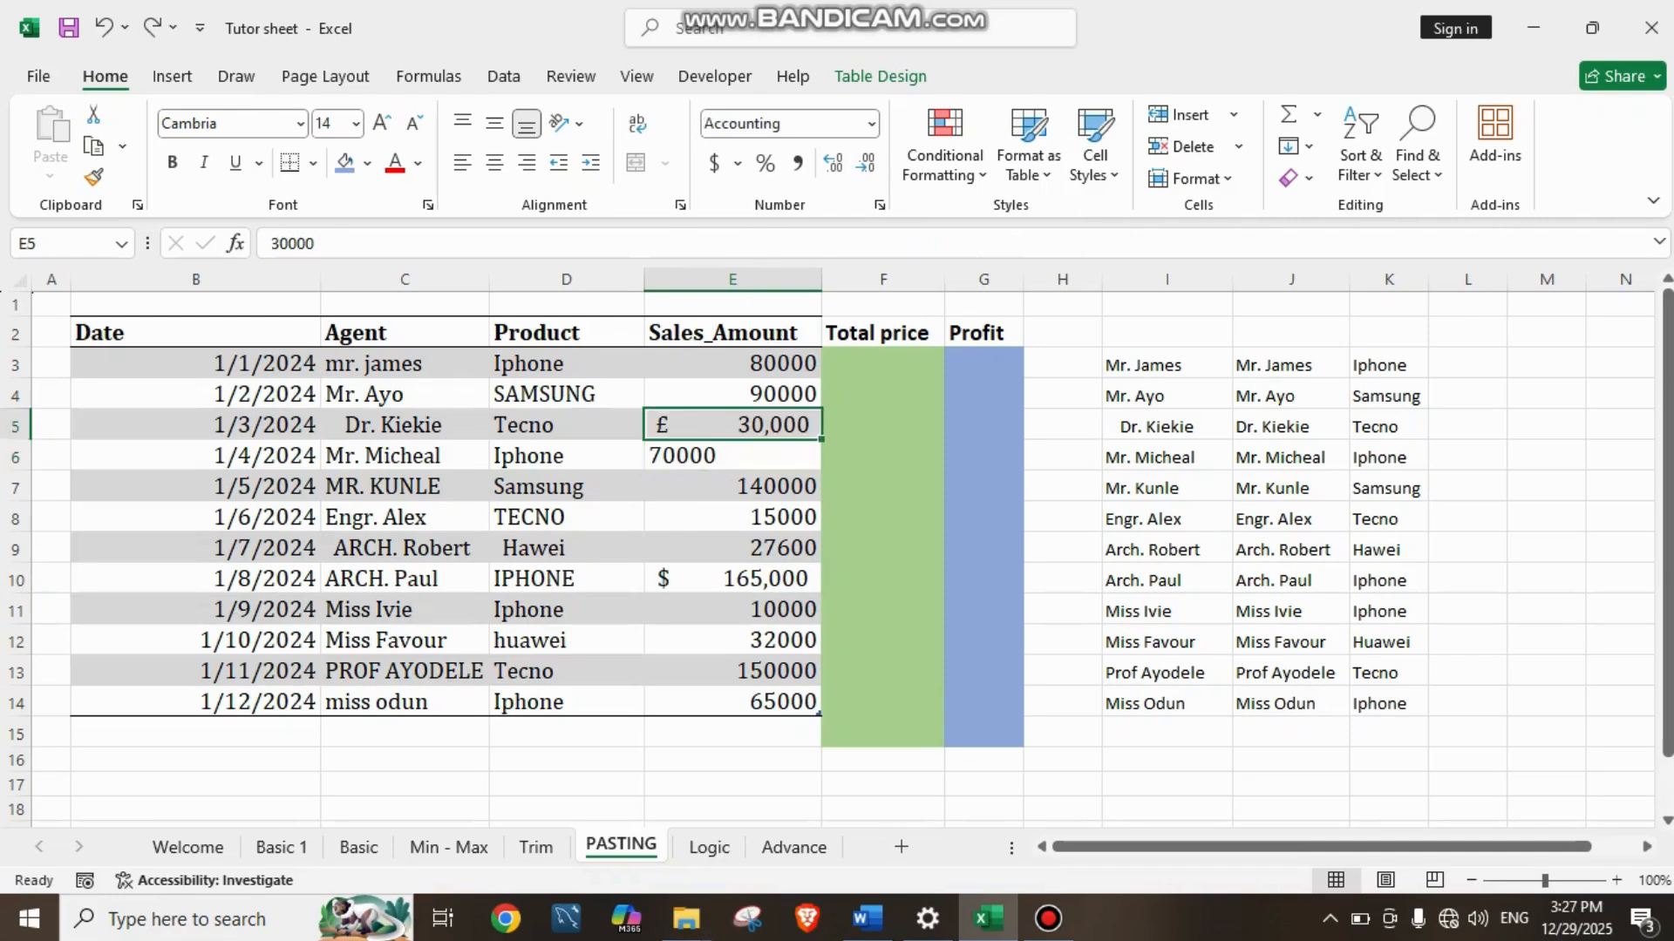
pyautogui.hotkey('ctrl', 'z')
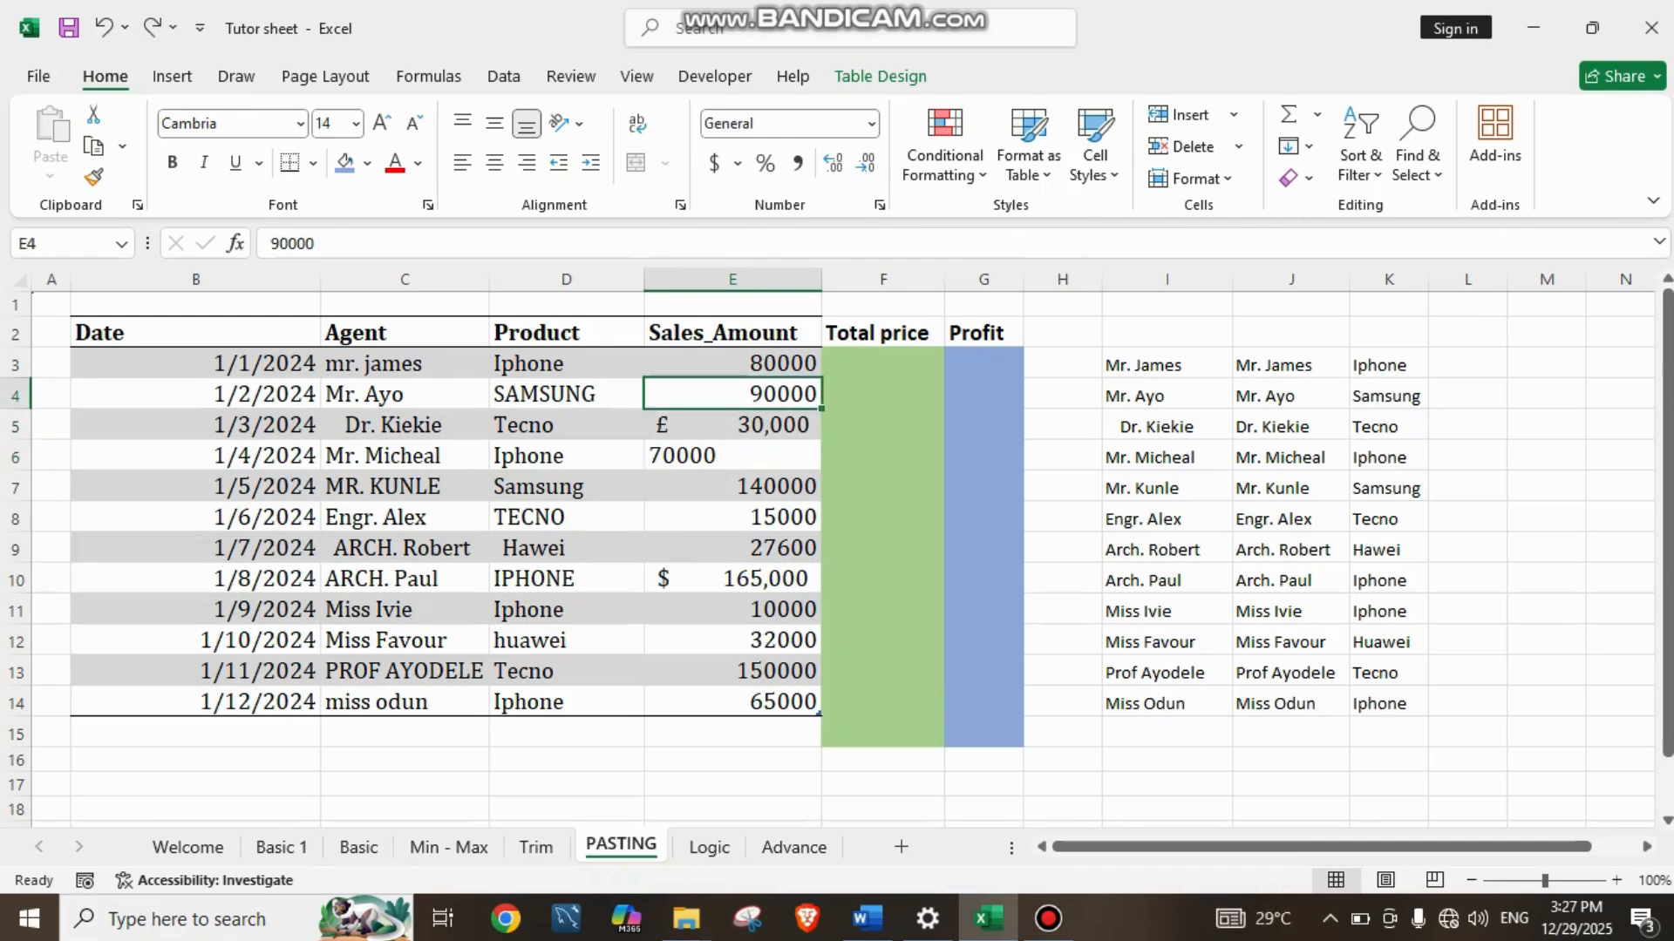
# Step: Try filling the amount in E4 down through E11, and undo the fill
pyautogui.moveTo(821, 407); pyautogui.dragTo(820, 620)
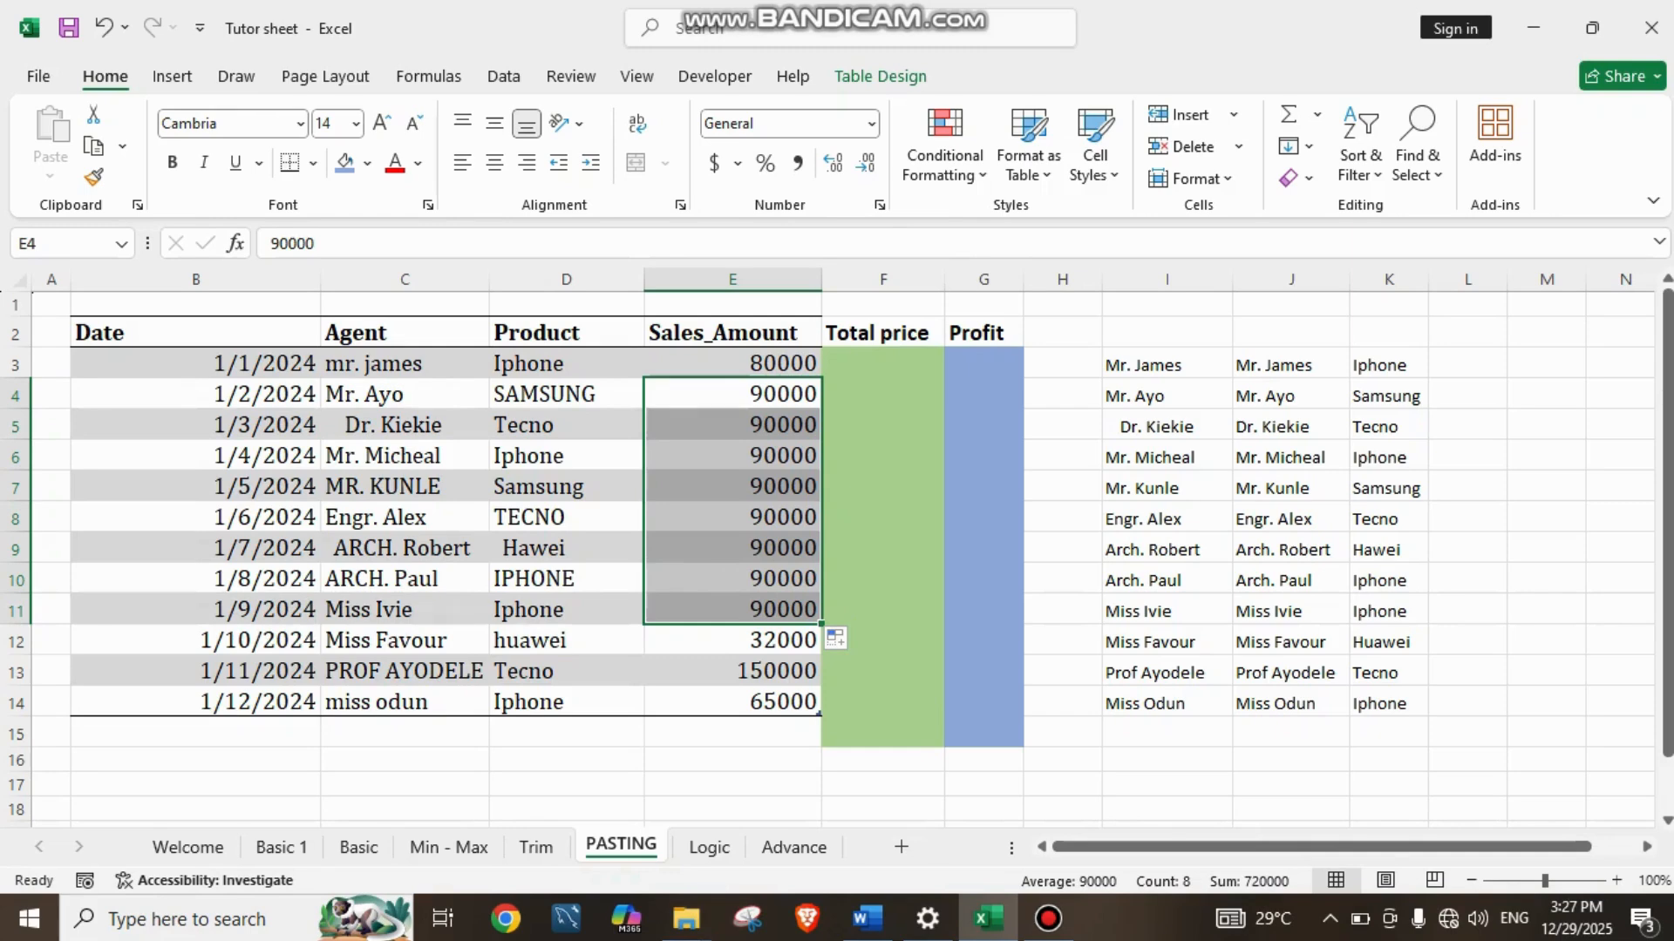
pyautogui.hotkey('ctrl', 'z')
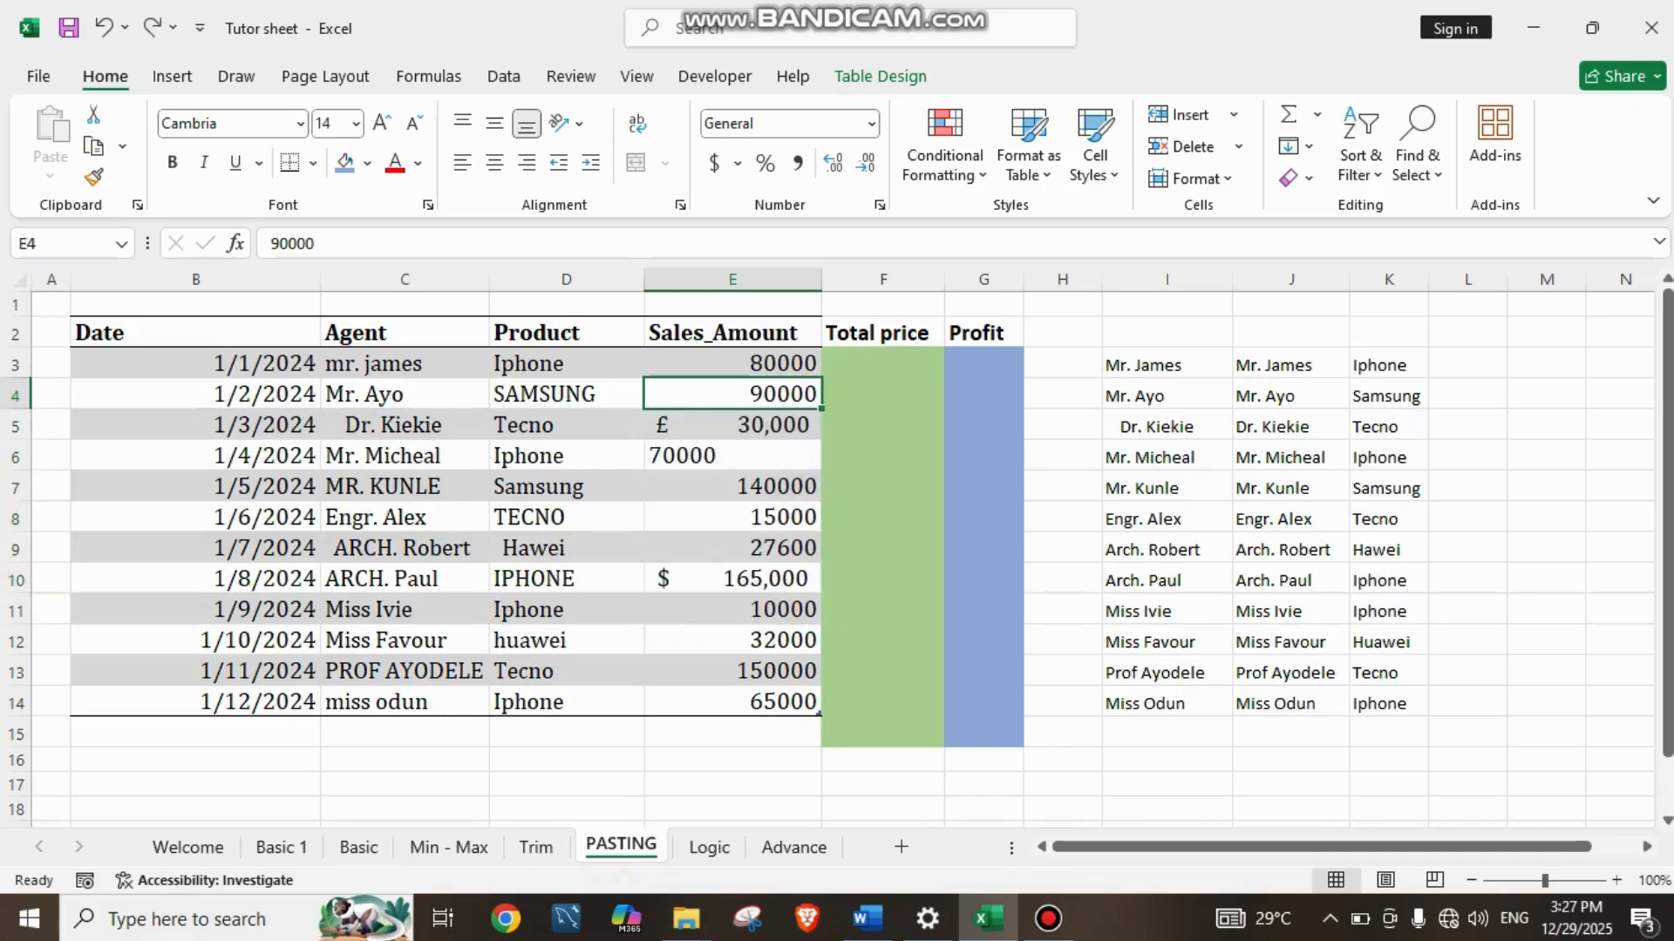
# Step: Set the number format of the inconsistent Sales_Amount cells E5, E6 and E10 to General
pyautogui.click(732, 425)
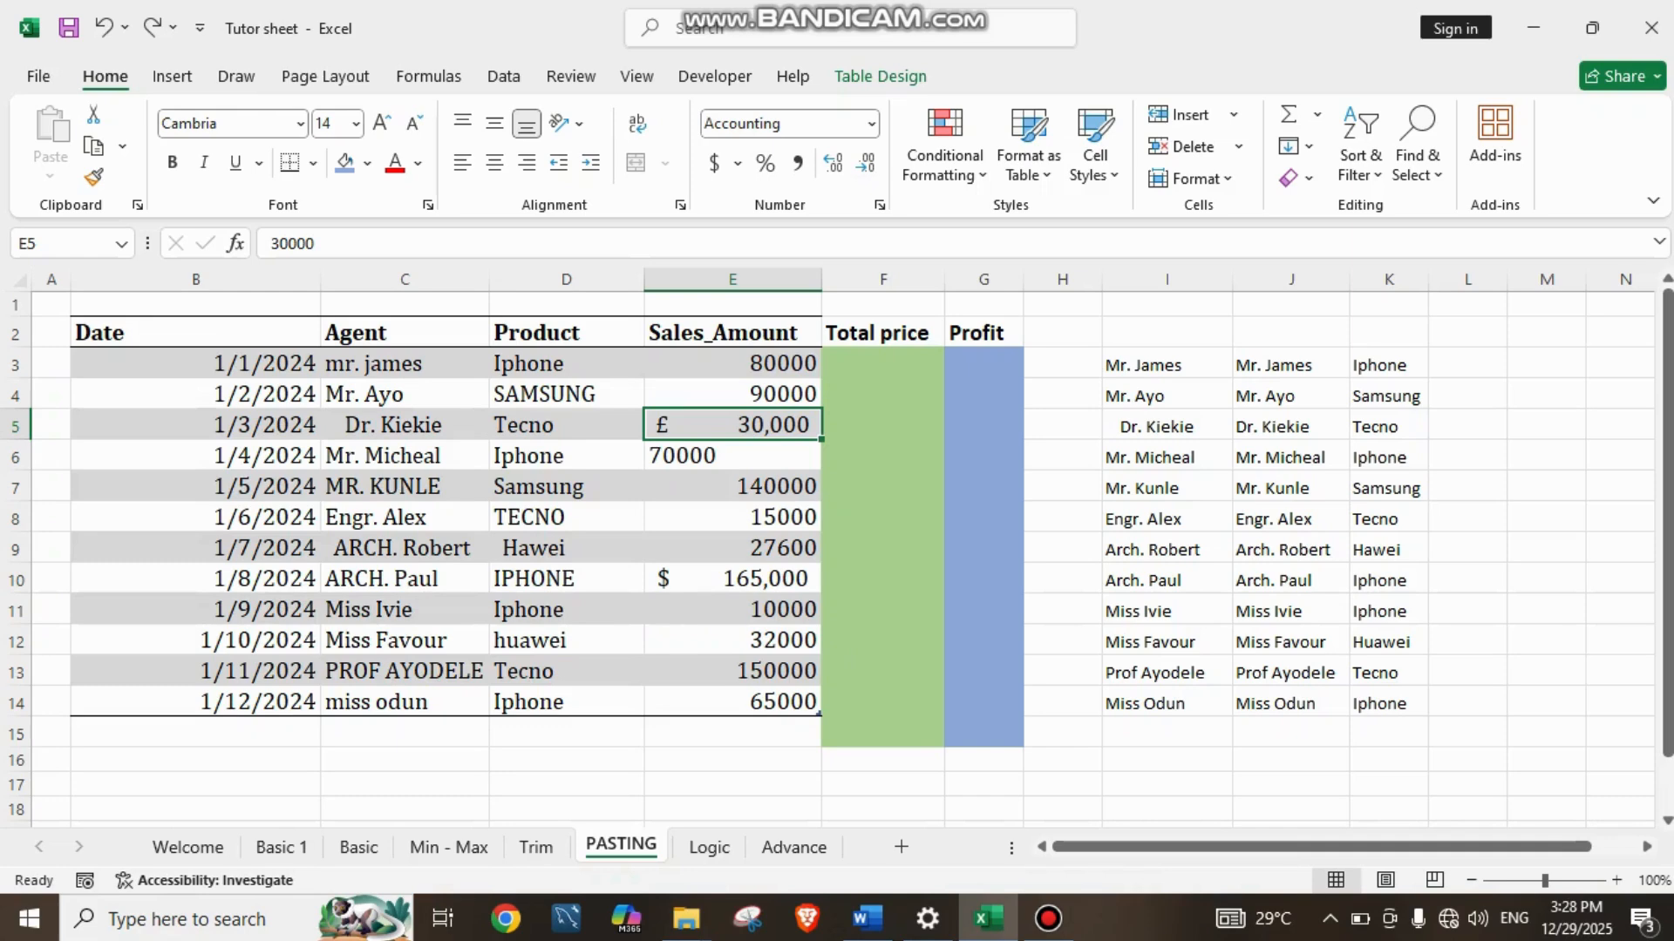
pyautogui.hotkey('ctrl', 'shift', '~')
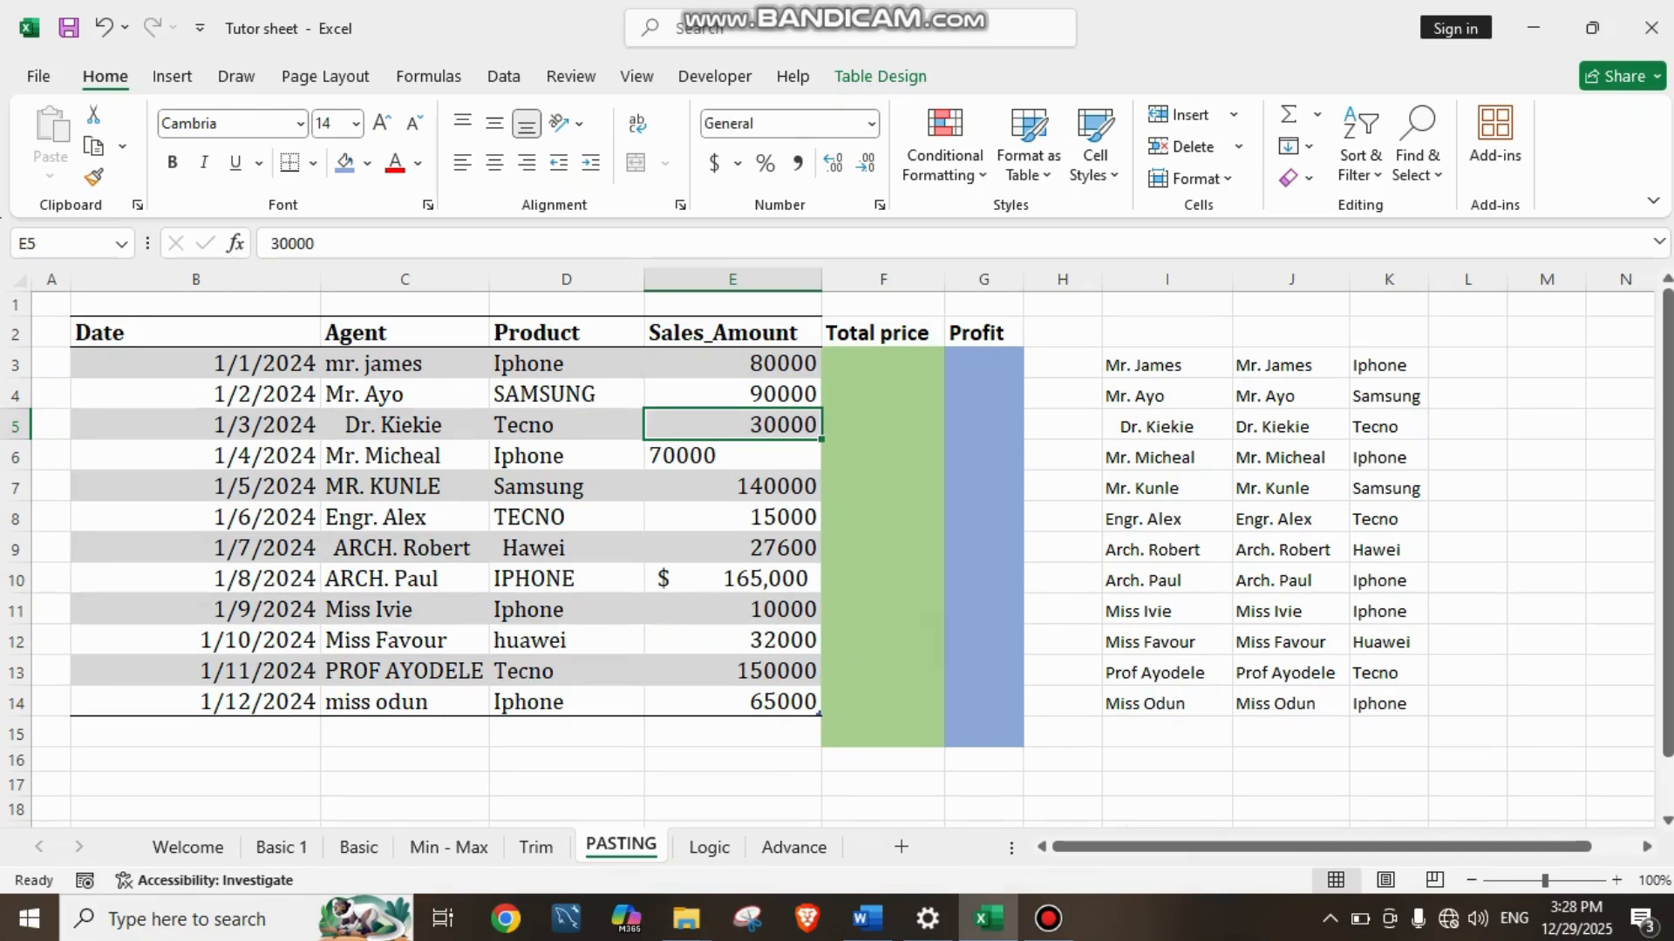
pyautogui.click(733, 456)
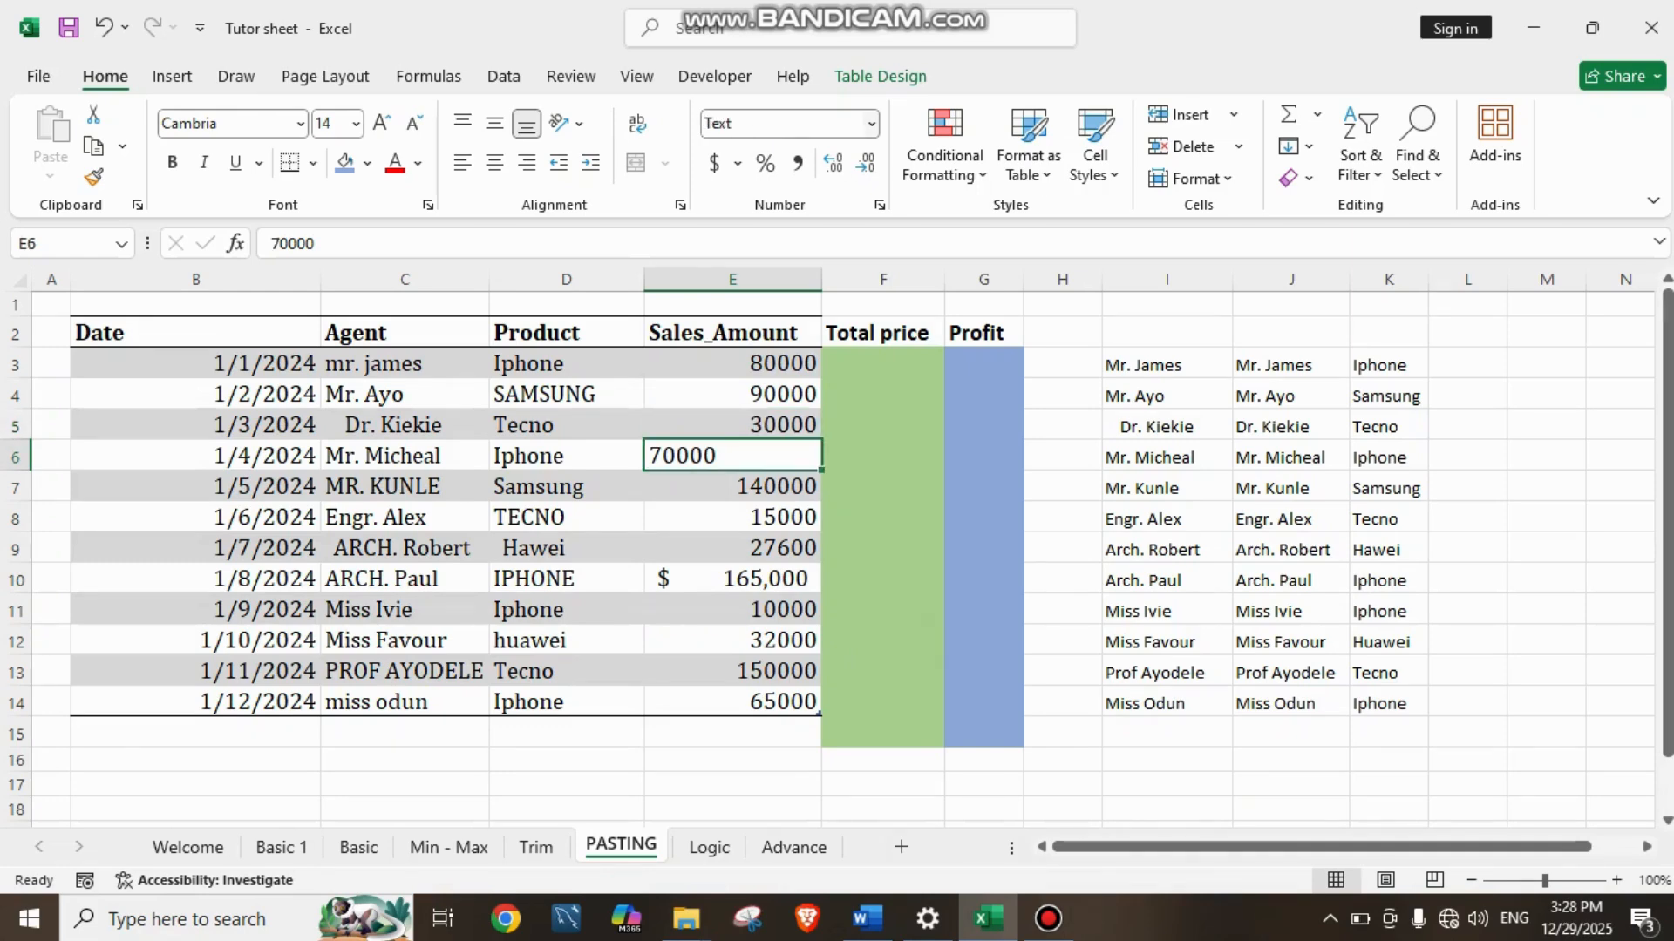
pyautogui.click(871, 123)
pyautogui.click(767, 166)
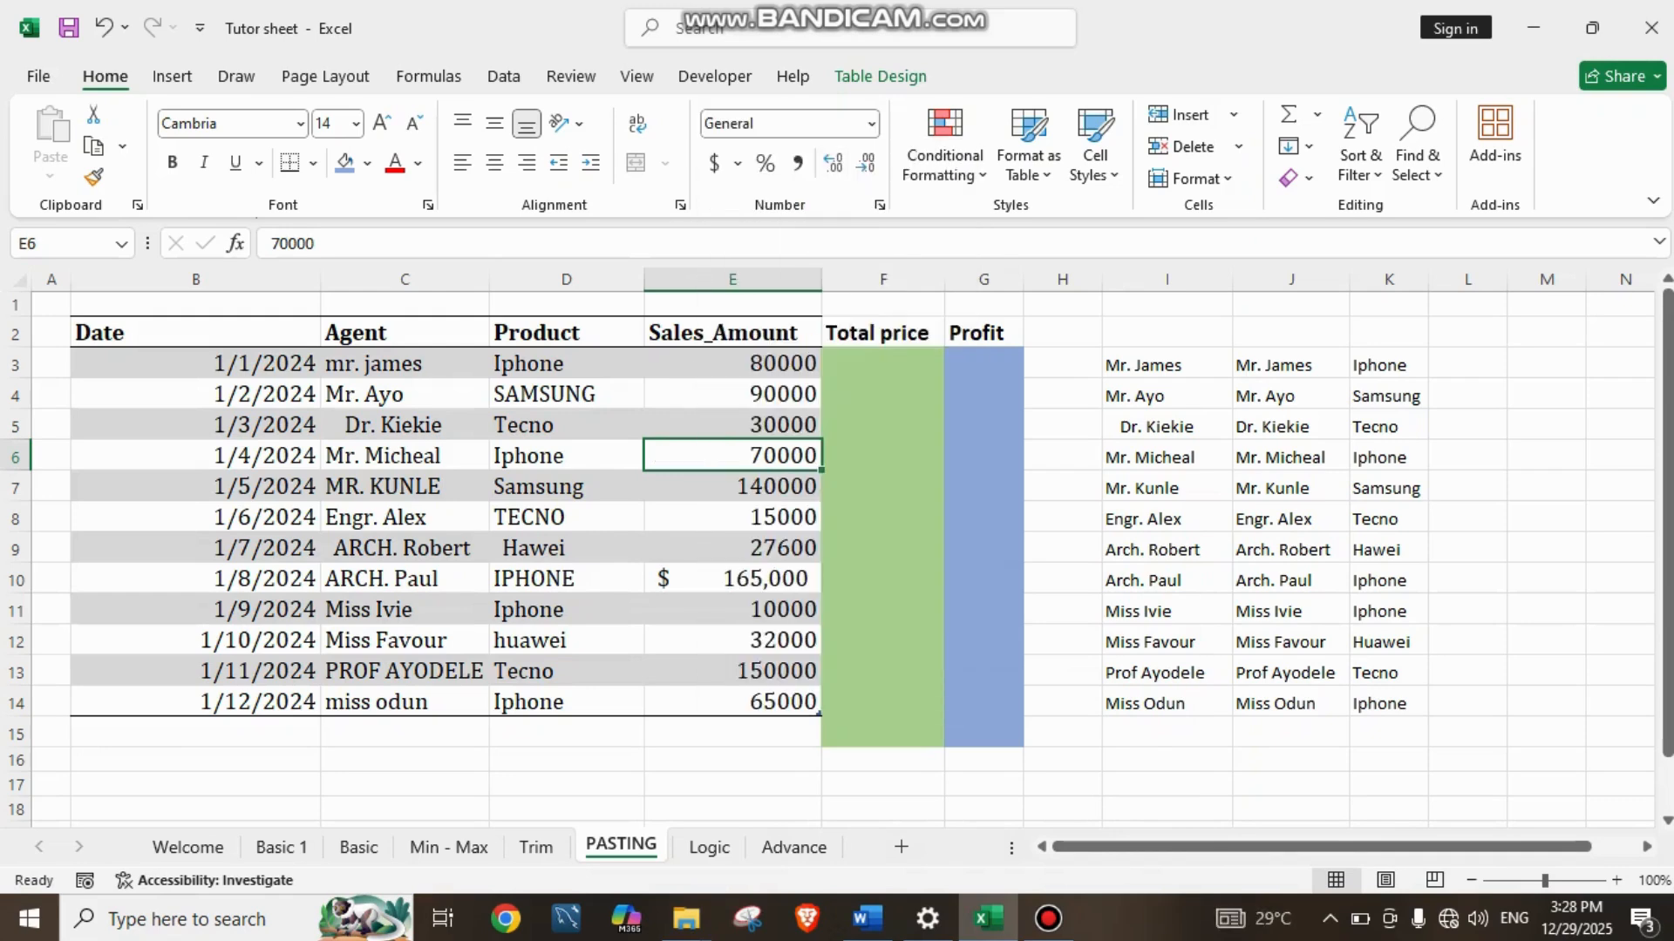
pyautogui.click(732, 579)
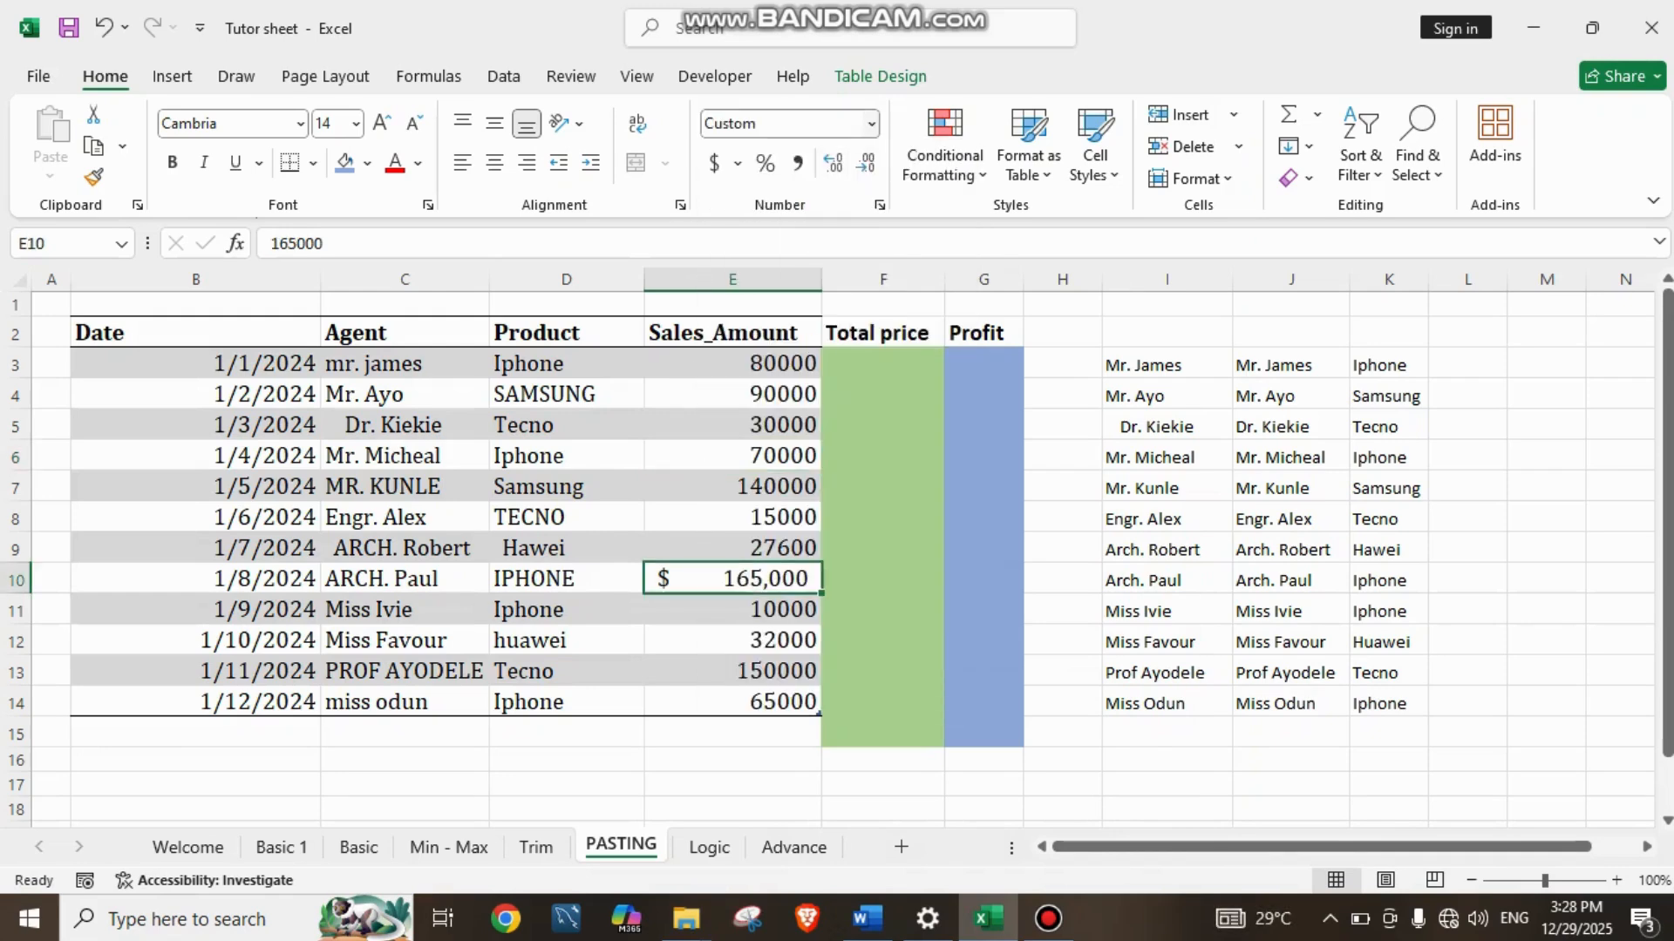
pyautogui.click(871, 123)
pyautogui.click(802, 169)
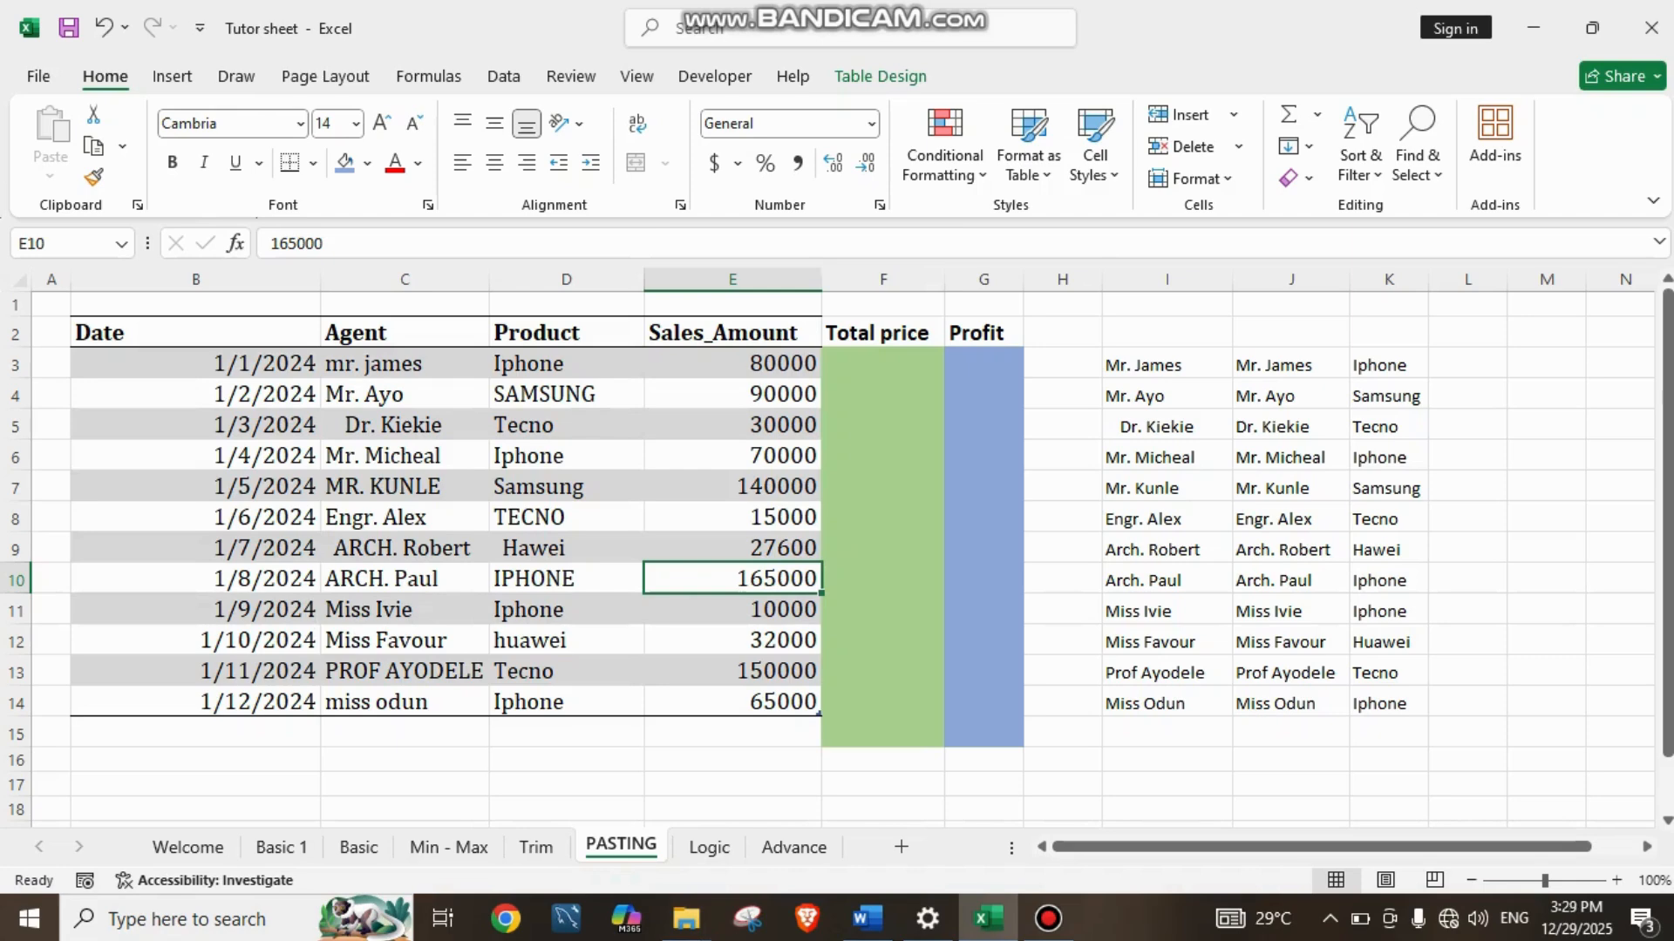
pyautogui.click(883, 363)
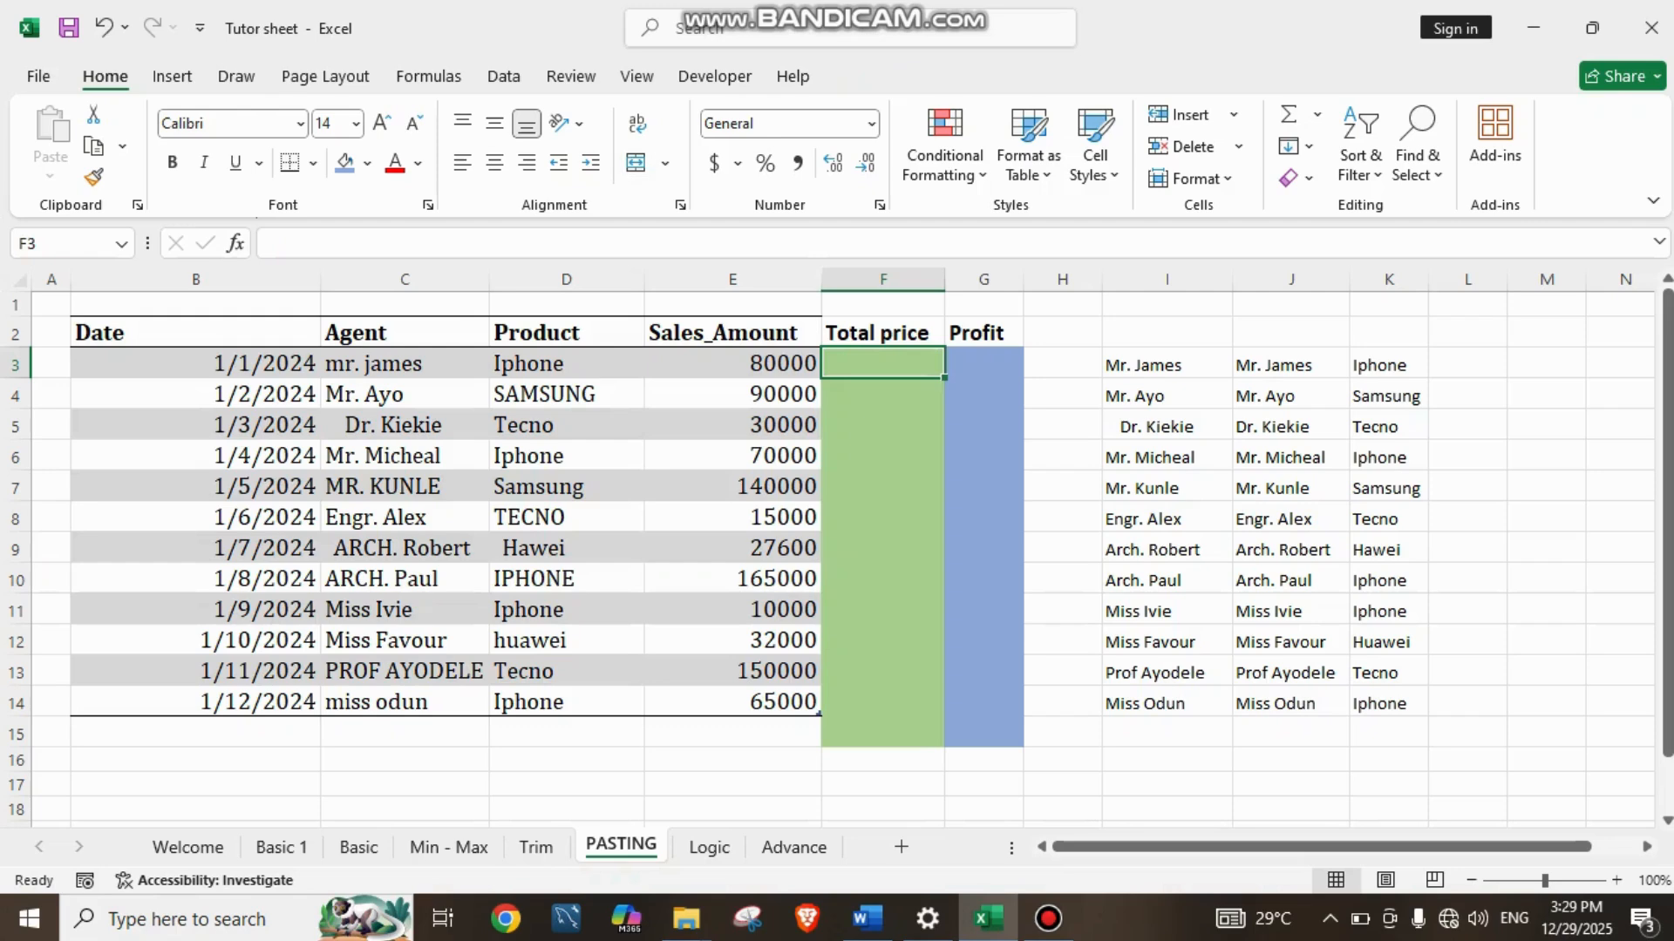
pyautogui.click(733, 279)
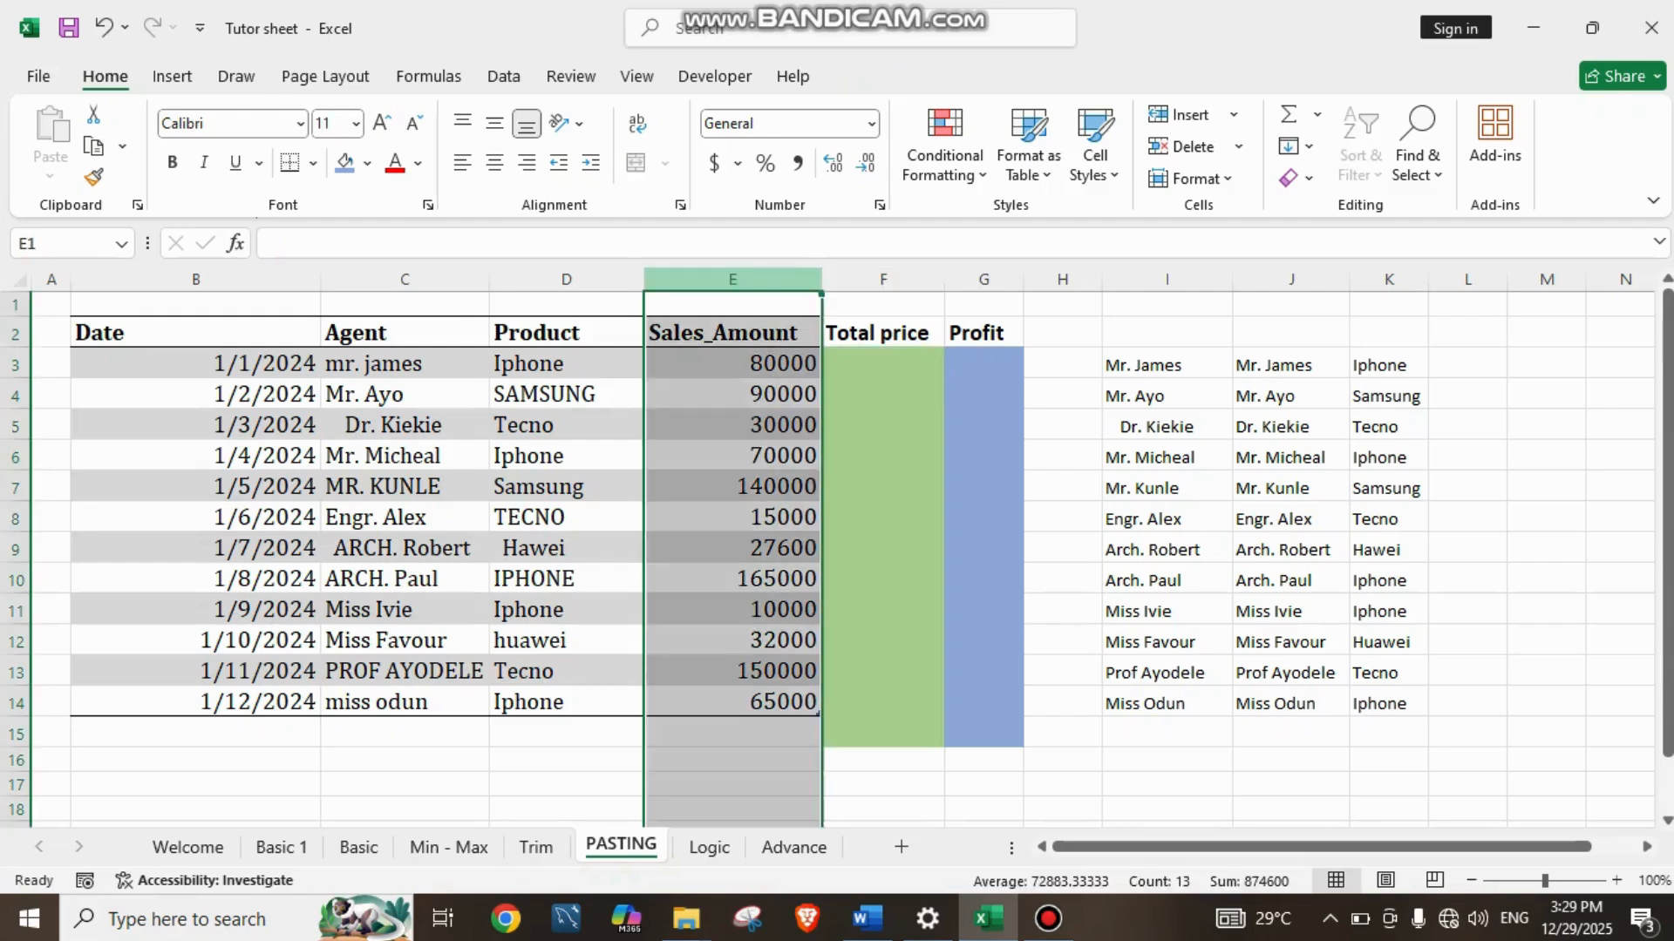
pyautogui.write('+')
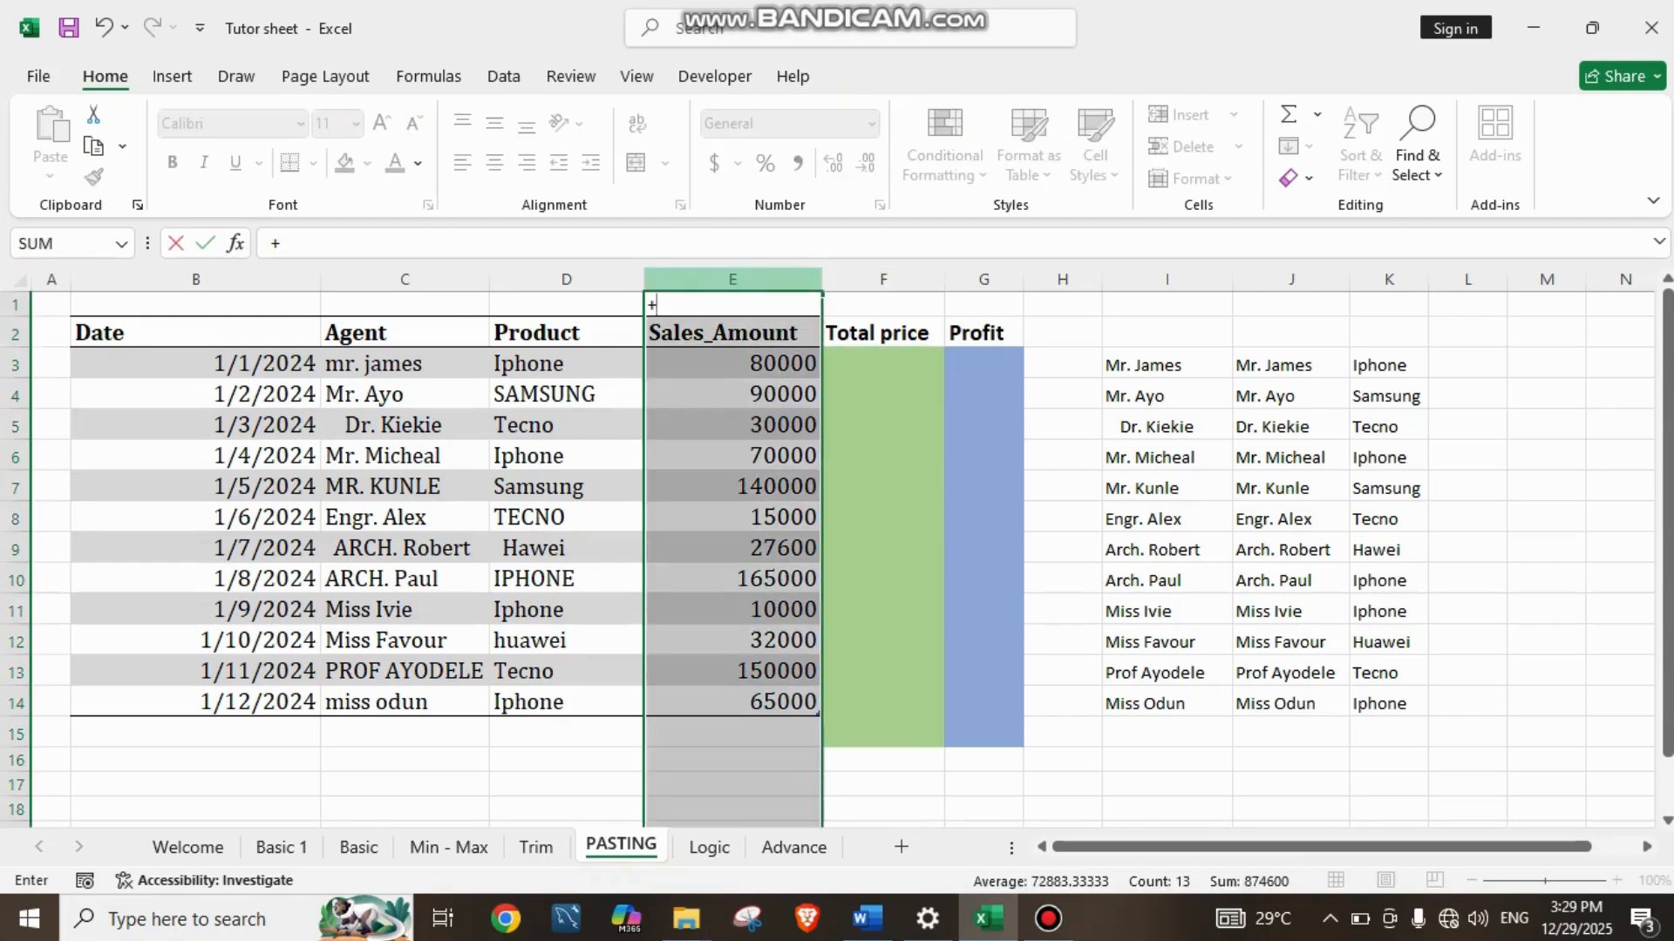
pyautogui.click(732, 279)
pyautogui.press('BackSpace')
pyautogui.press('BackSpace')
pyautogui.press('BackSpace')
pyautogui.press('BackSpace')
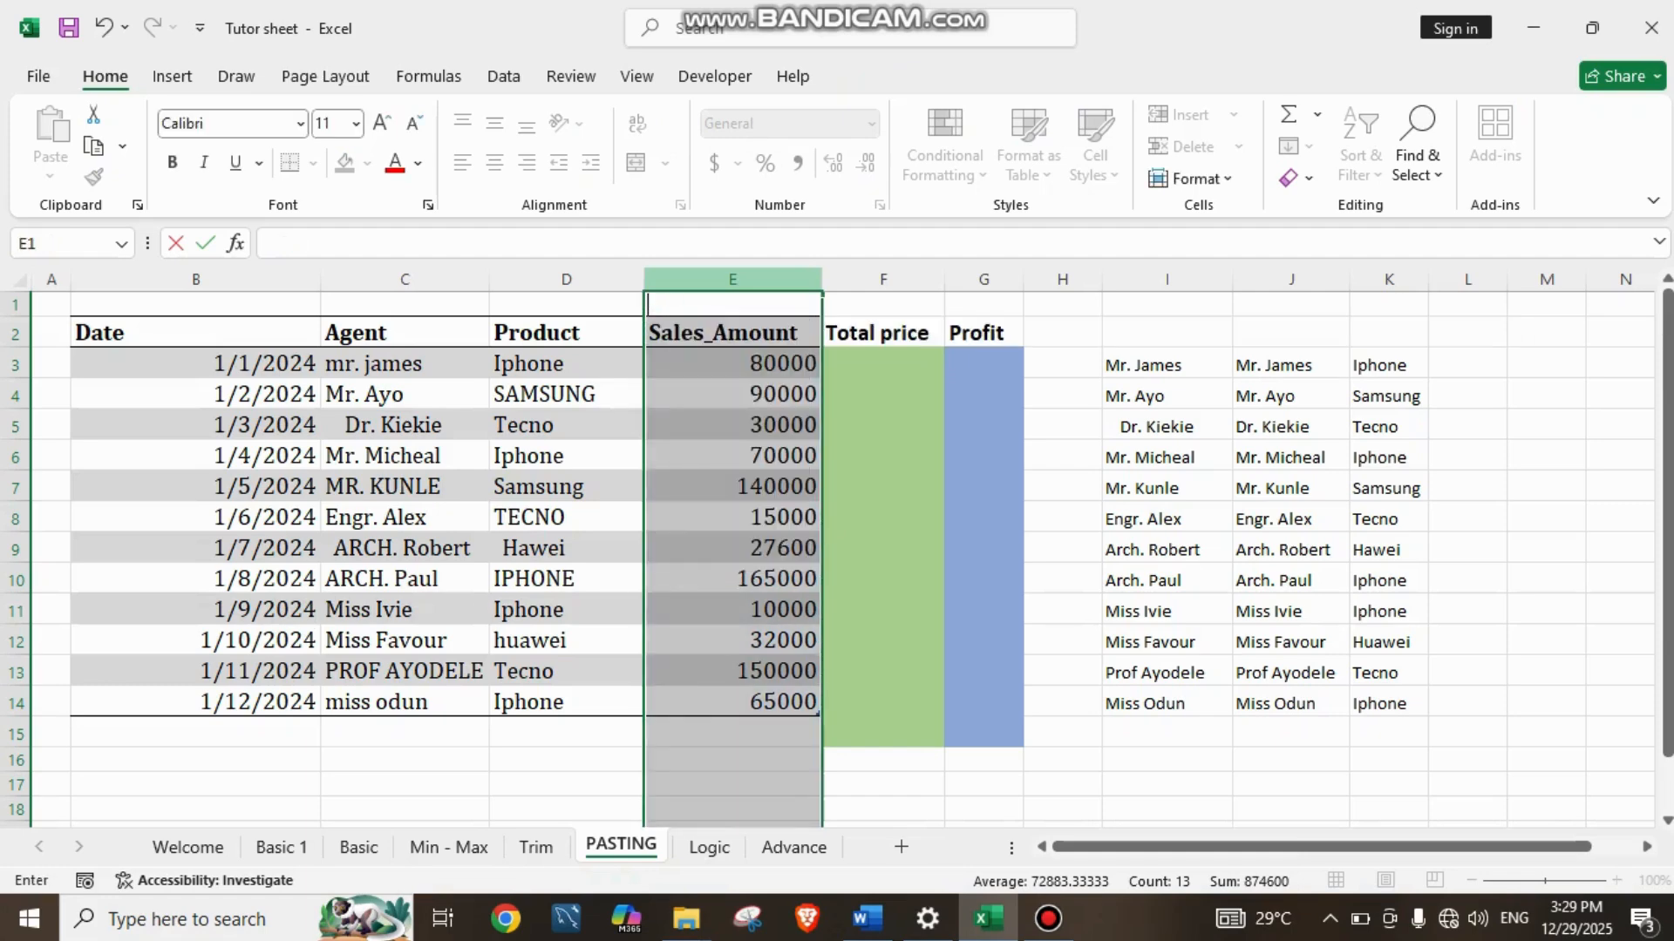
pyautogui.click(1063, 394)
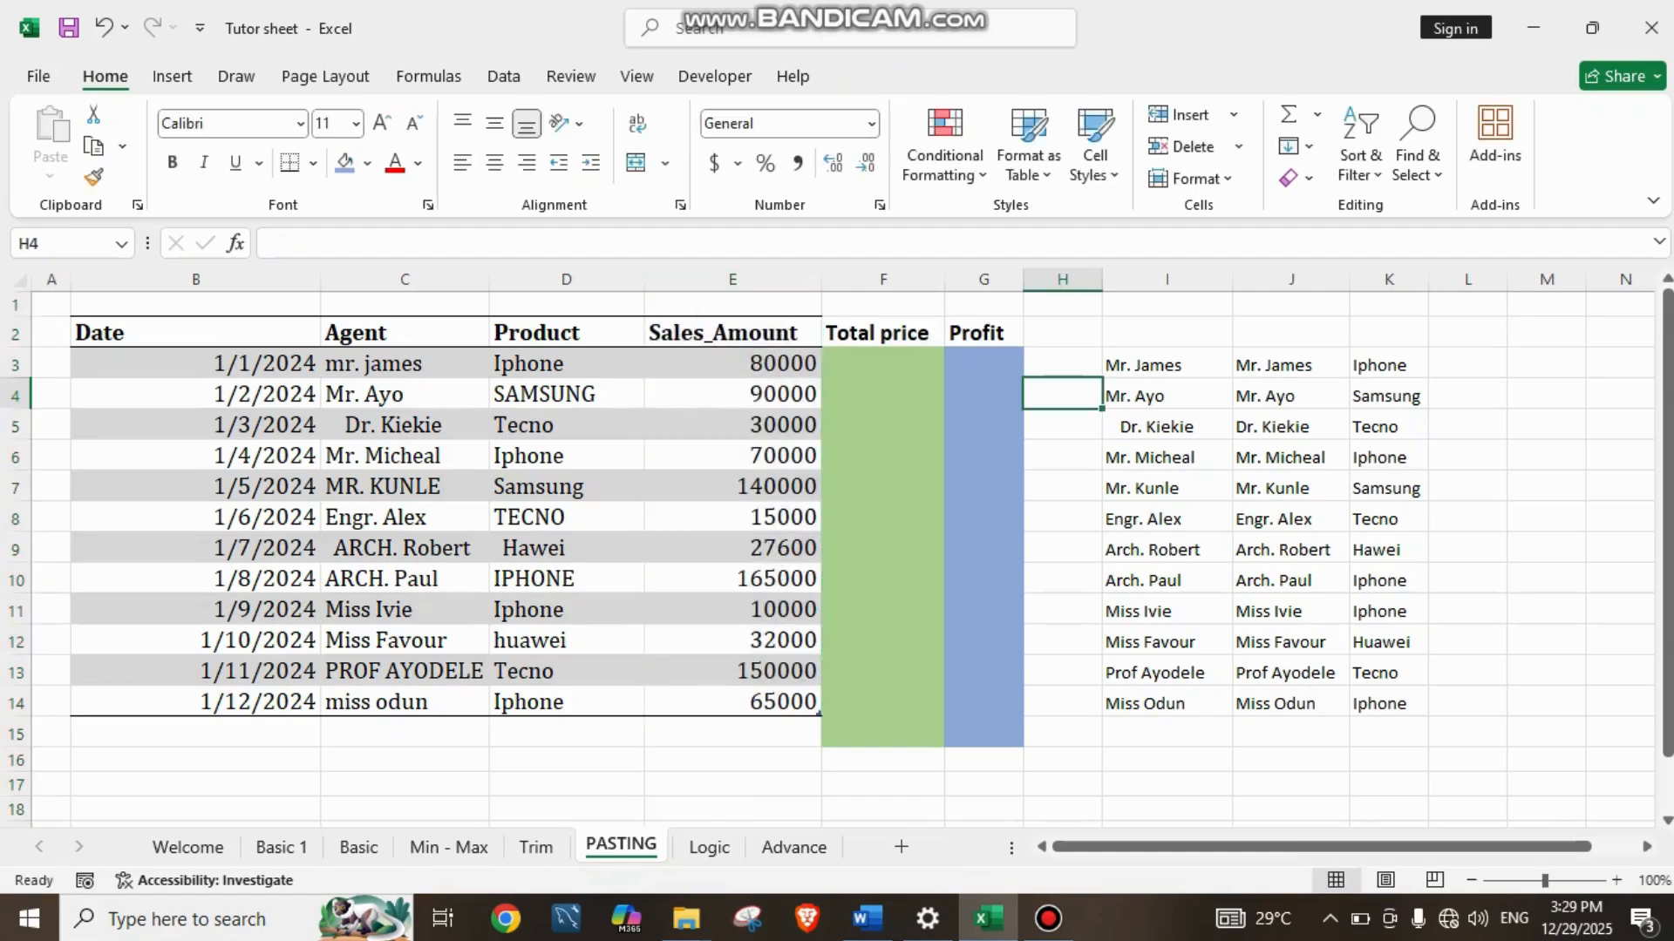
# Step: Insert a new column between Product and Sales_Amount
pyautogui.click(732, 279)
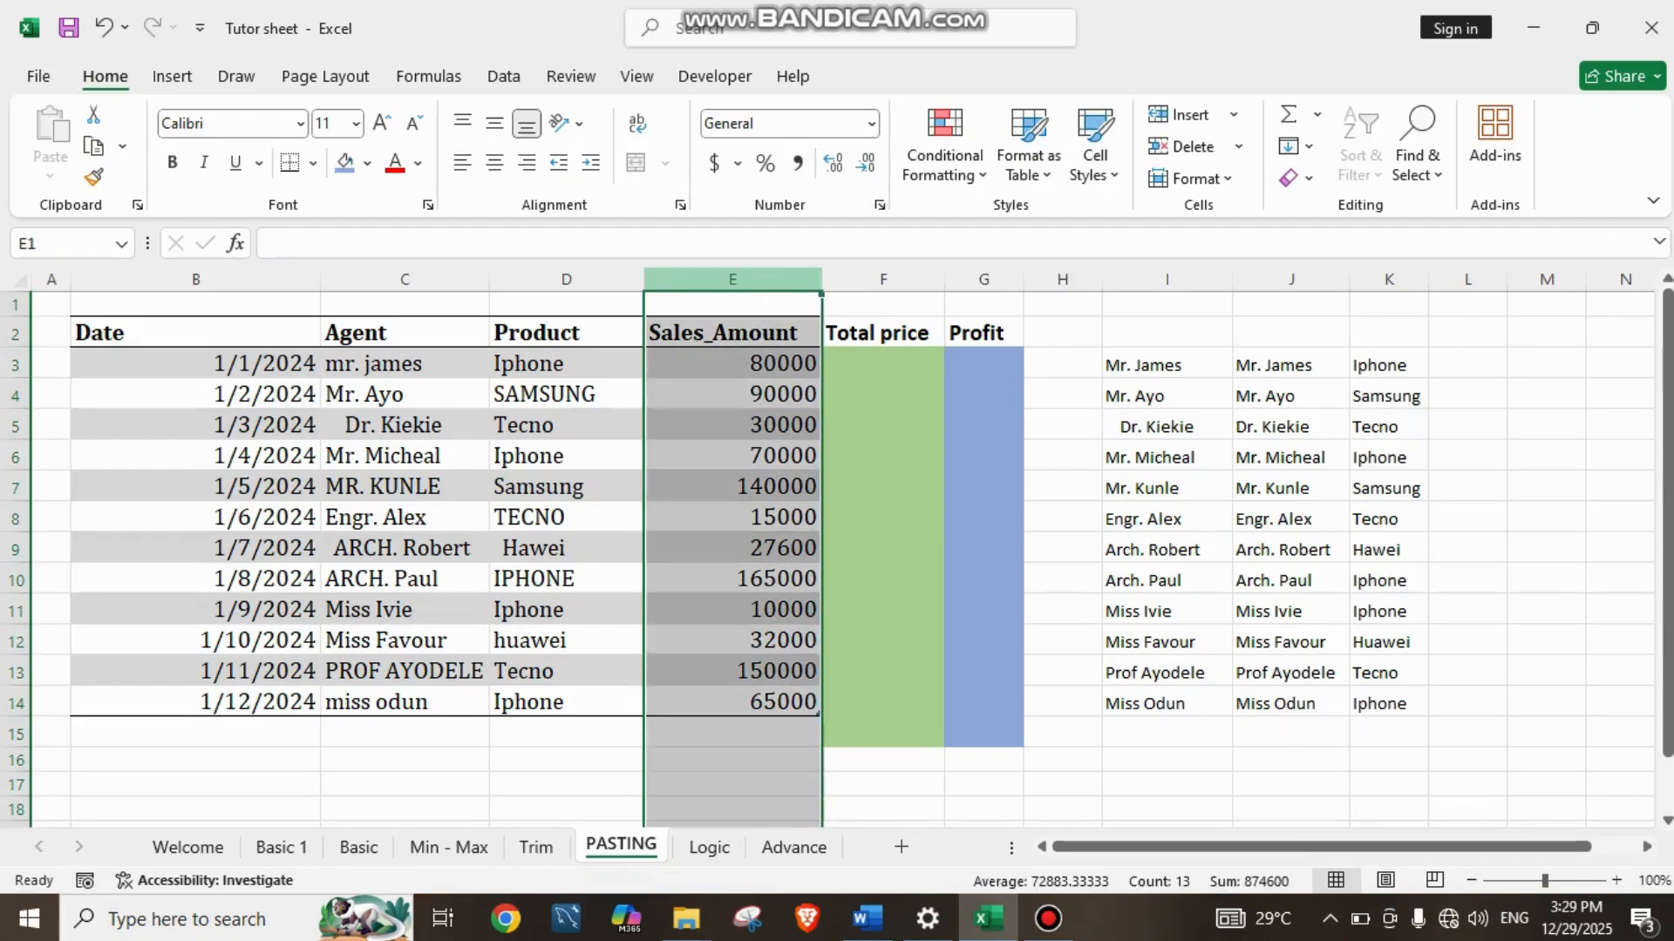
pyautogui.hotkey('ctrl', 'shift', '+')
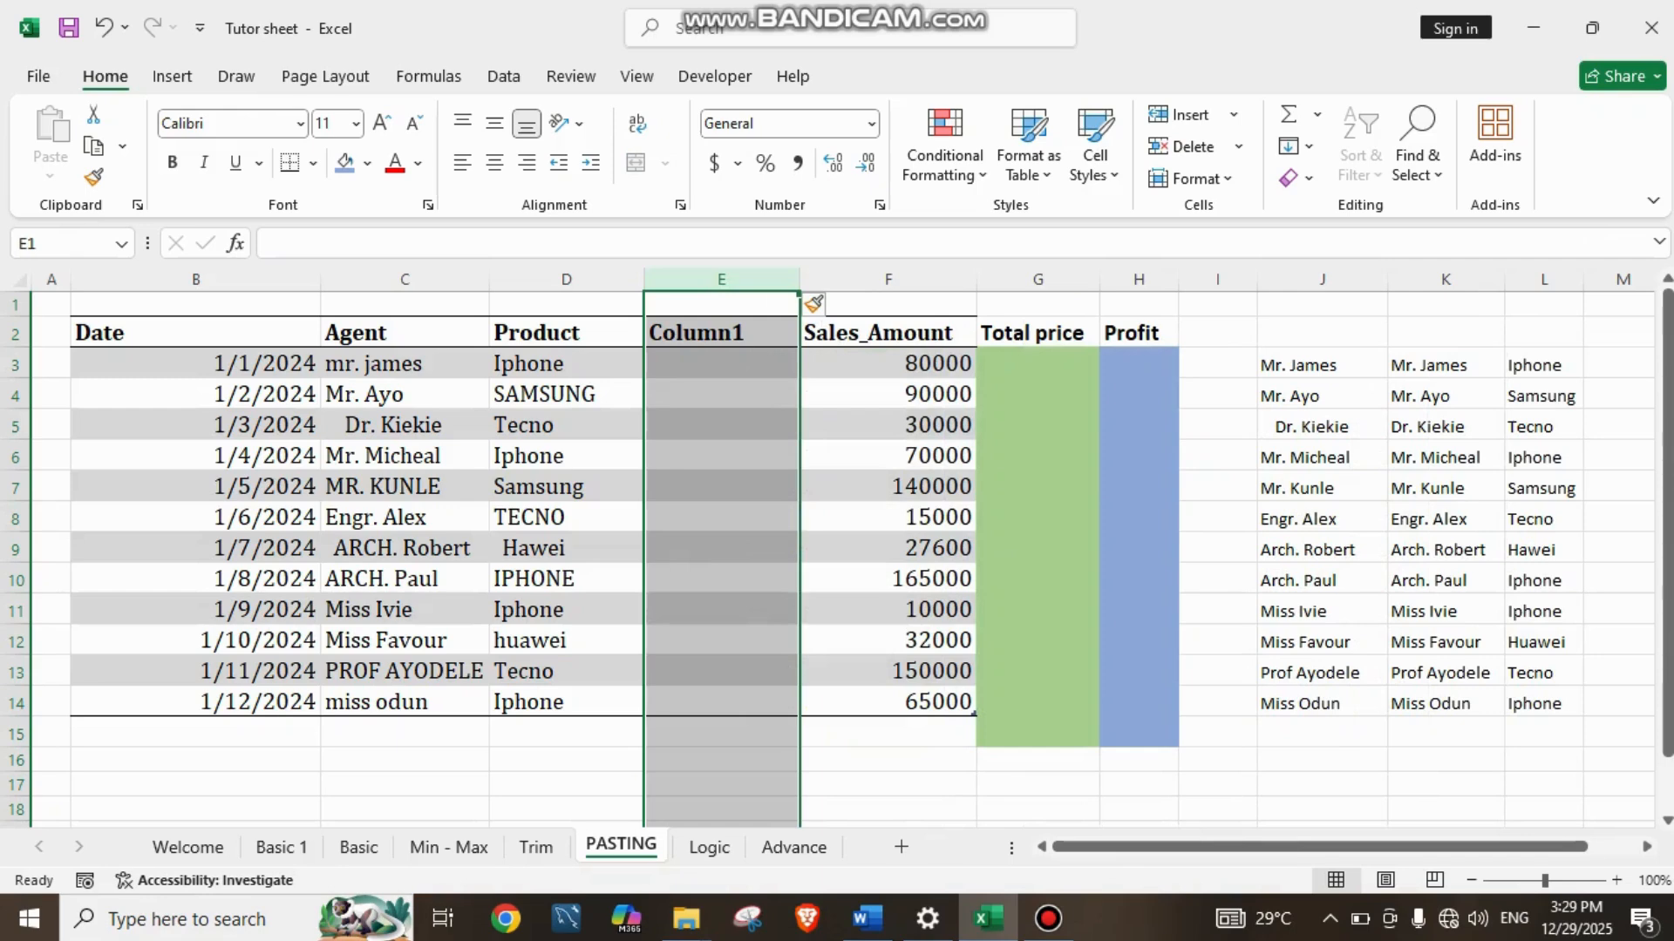
# Step: Enter 1, 2, 4, 5 and 3 in cells E3 to E7 of the new column
pyautogui.click(722, 364)
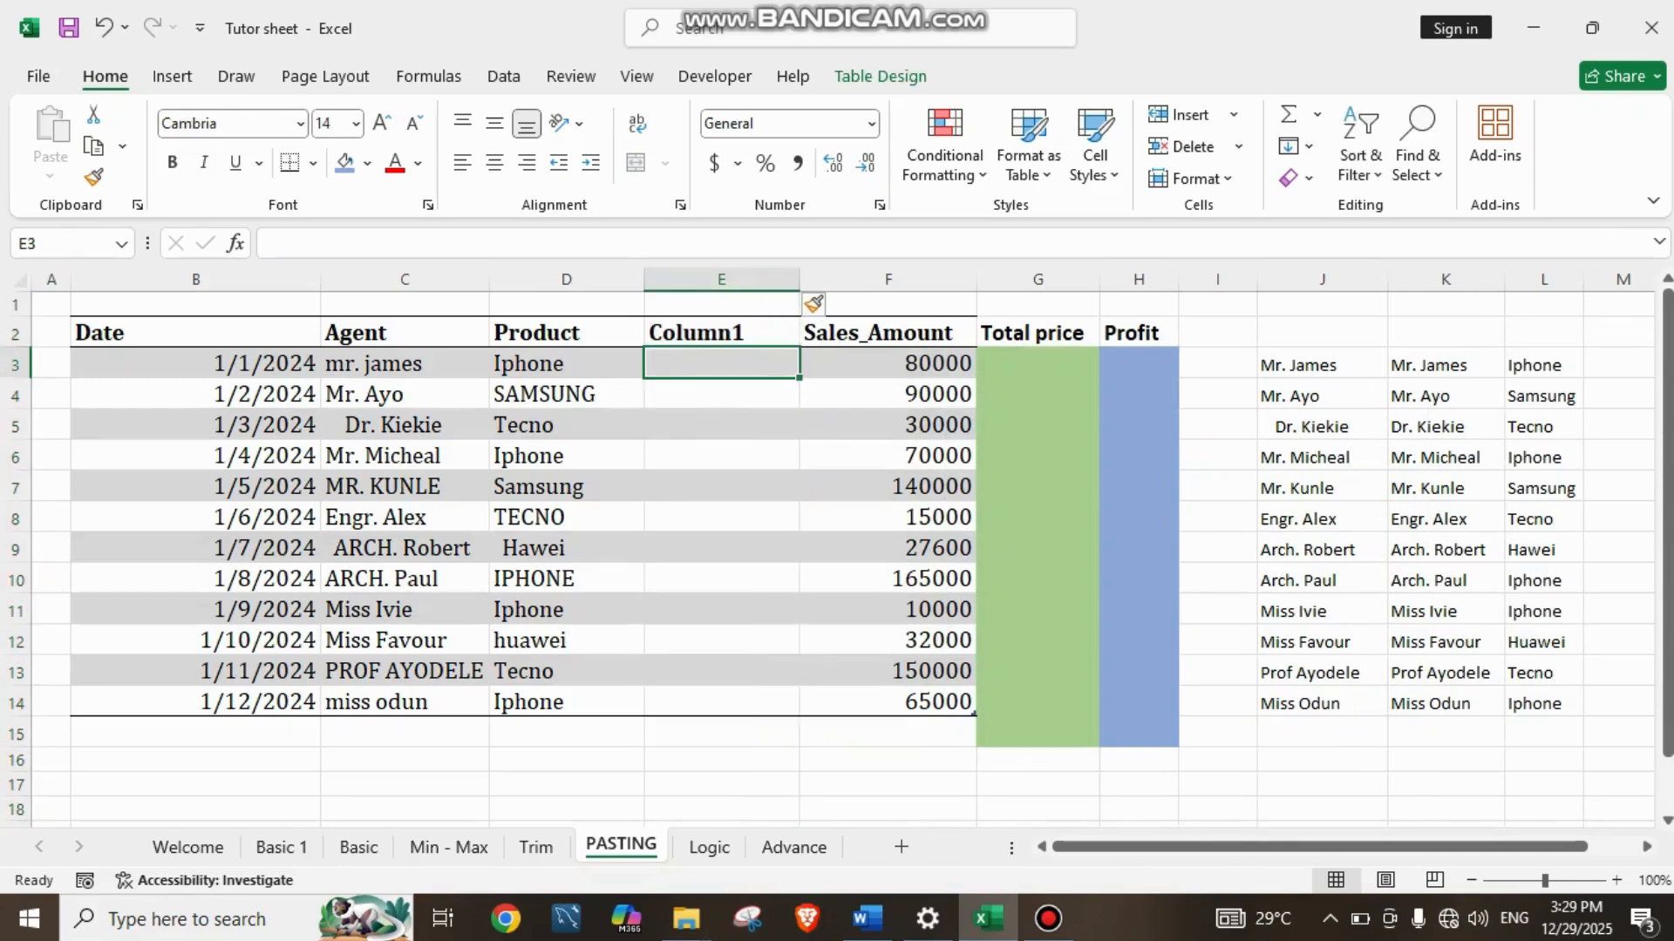
pyautogui.write('1')
pyautogui.press('Return')
pyautogui.write('2')
pyautogui.press('Return')
pyautogui.write('4')
pyautogui.press('Return')
pyautogui.write('5')
pyautogui.press('Return')
pyautogui.write('3')
pyautogui.press('Return')
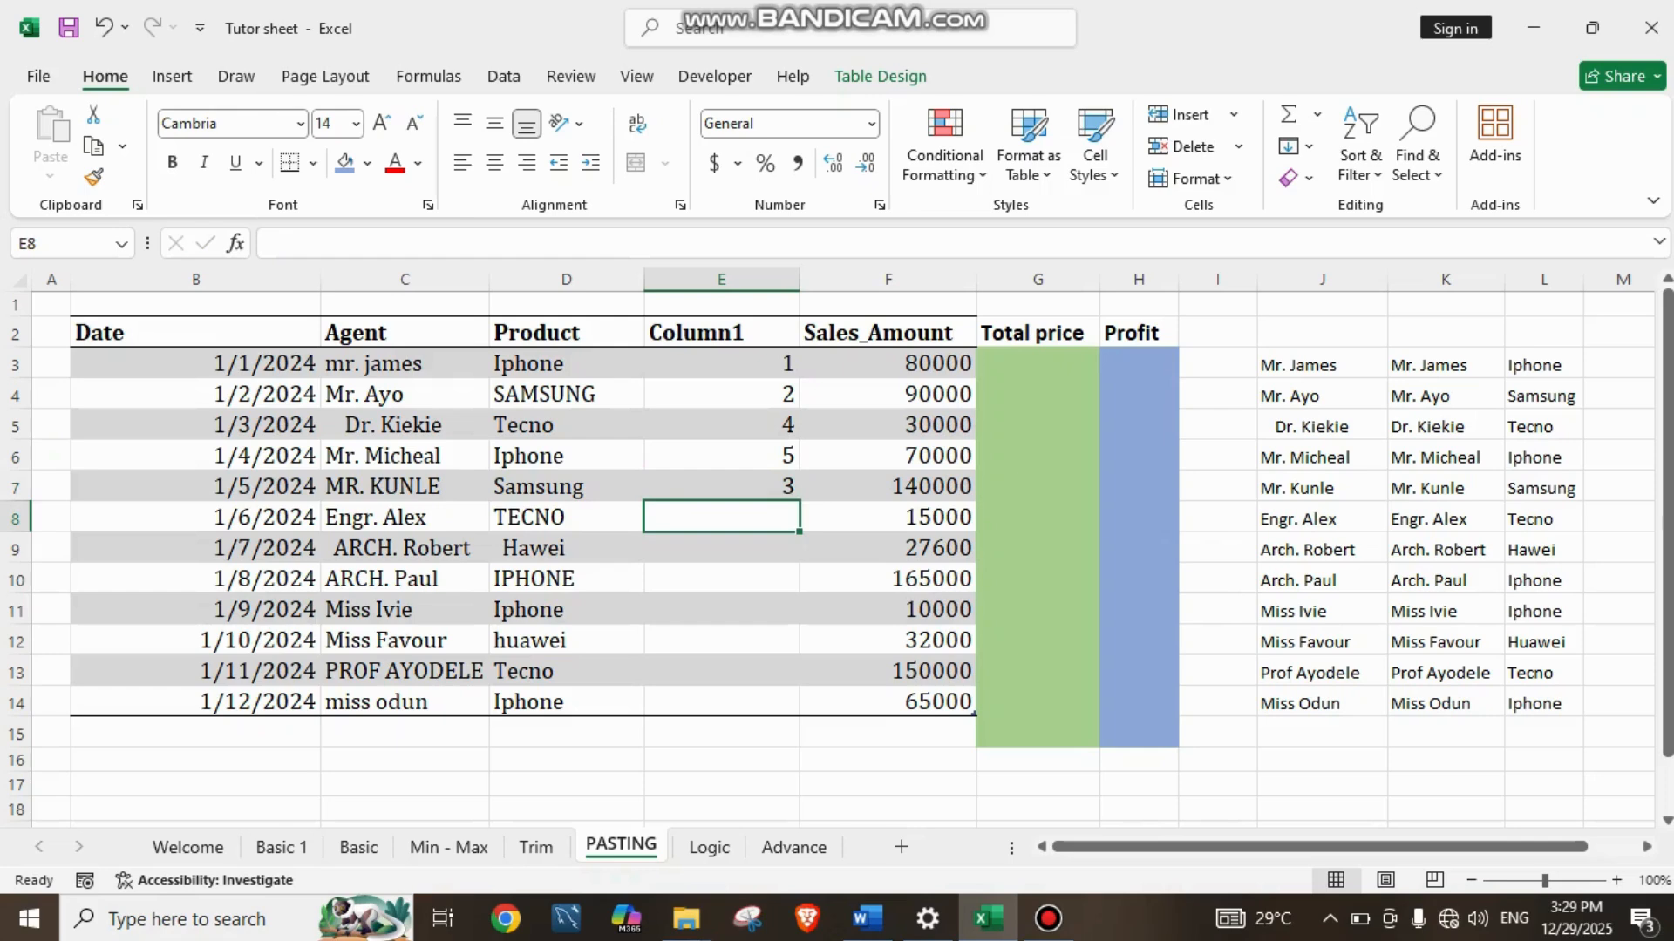
# Step: Fill the rest of the new column, E8 to E14, with 6, 7, 8, 2, 1, 3 and 2
pyautogui.write('6')
pyautogui.press('Return')
pyautogui.write('7')
pyautogui.press('Return')
pyautogui.write('8')
pyautogui.press('Return')
pyautogui.write('2')
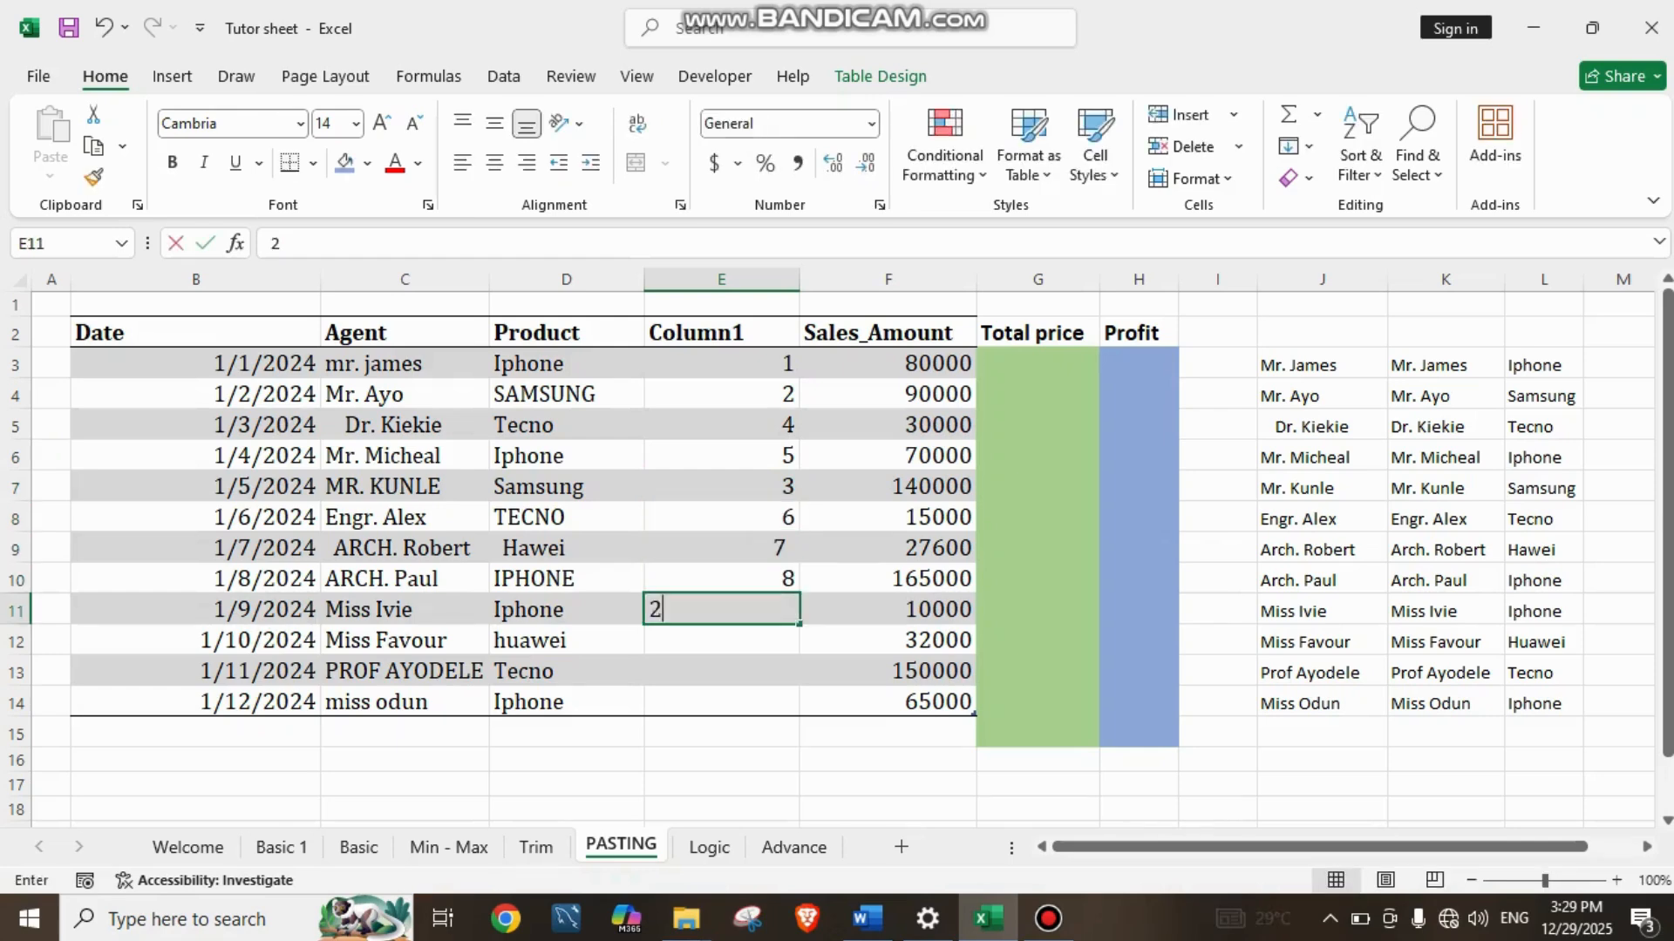
pyautogui.press('Return')
pyautogui.write('1')
pyautogui.press('Return')
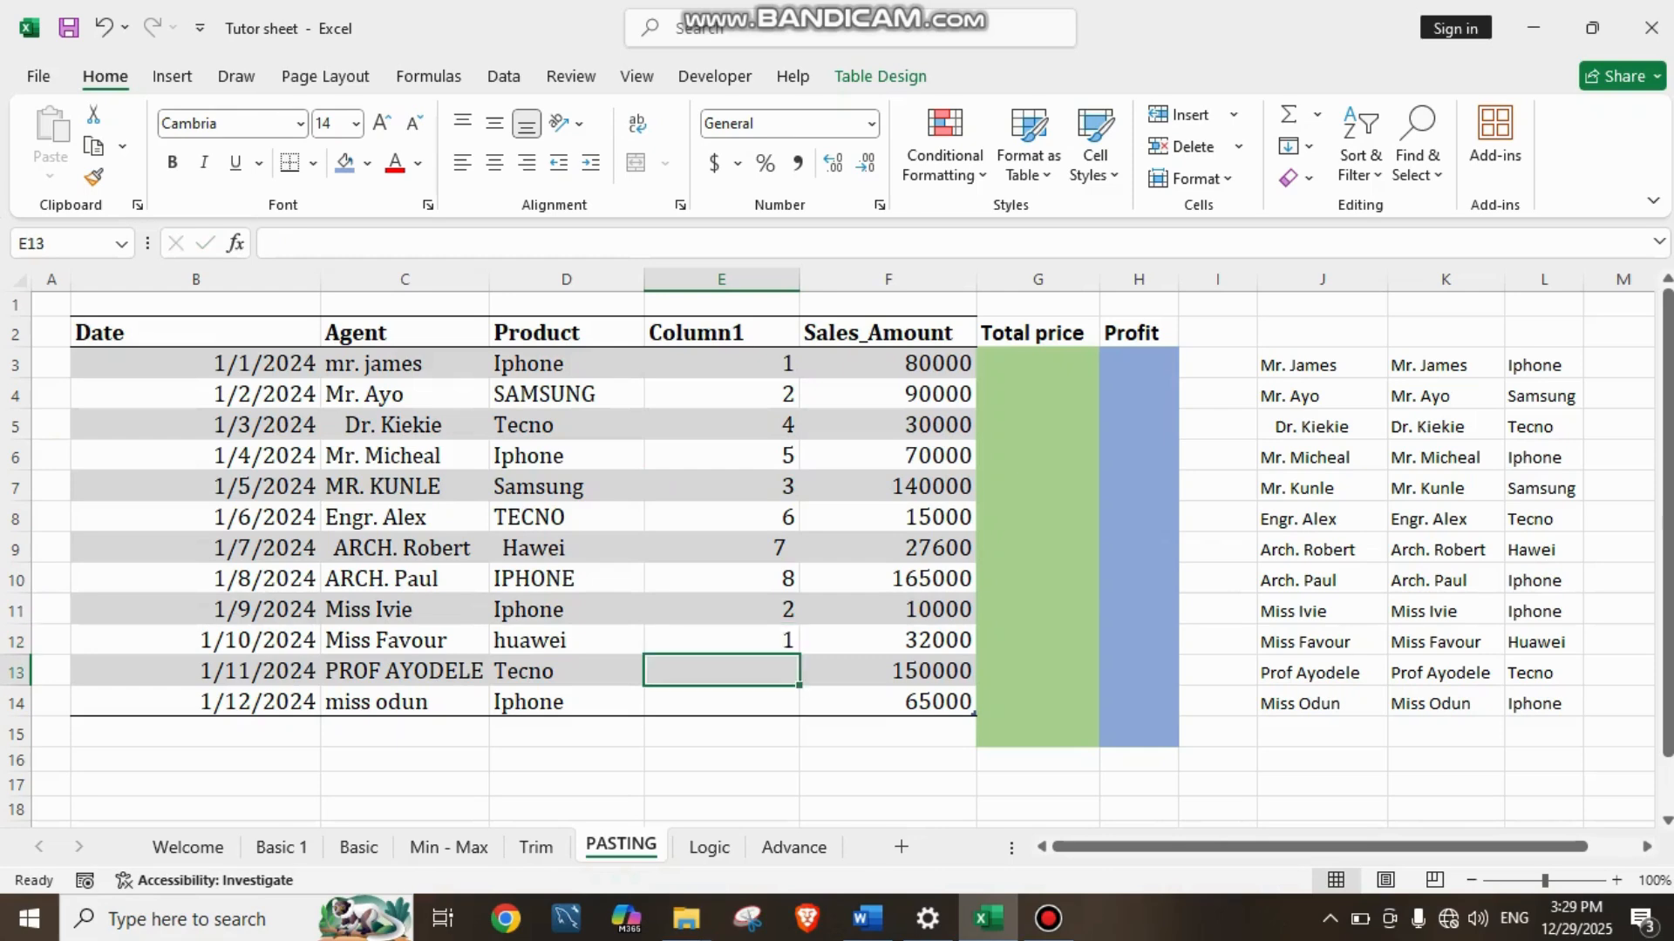
pyautogui.write('3')
pyautogui.press('Return')
pyautogui.write('2')
pyautogui.press('Return')
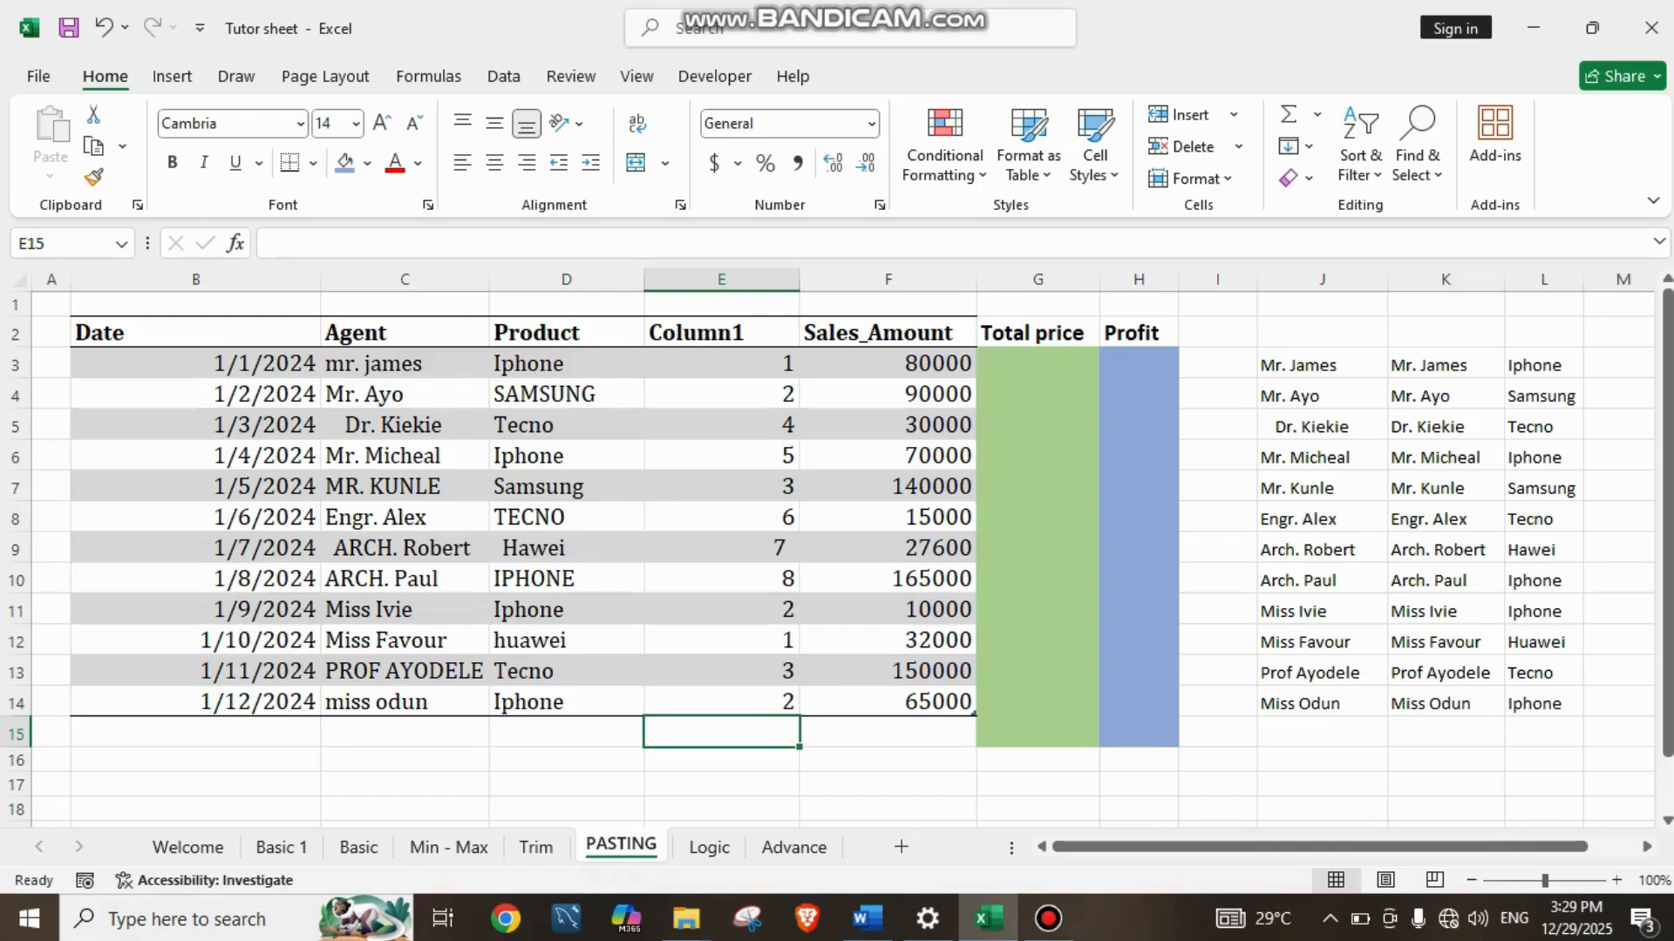
# Step: Rename the Column1 header in E2 to QTY
pyautogui.doubleClick(723, 333)
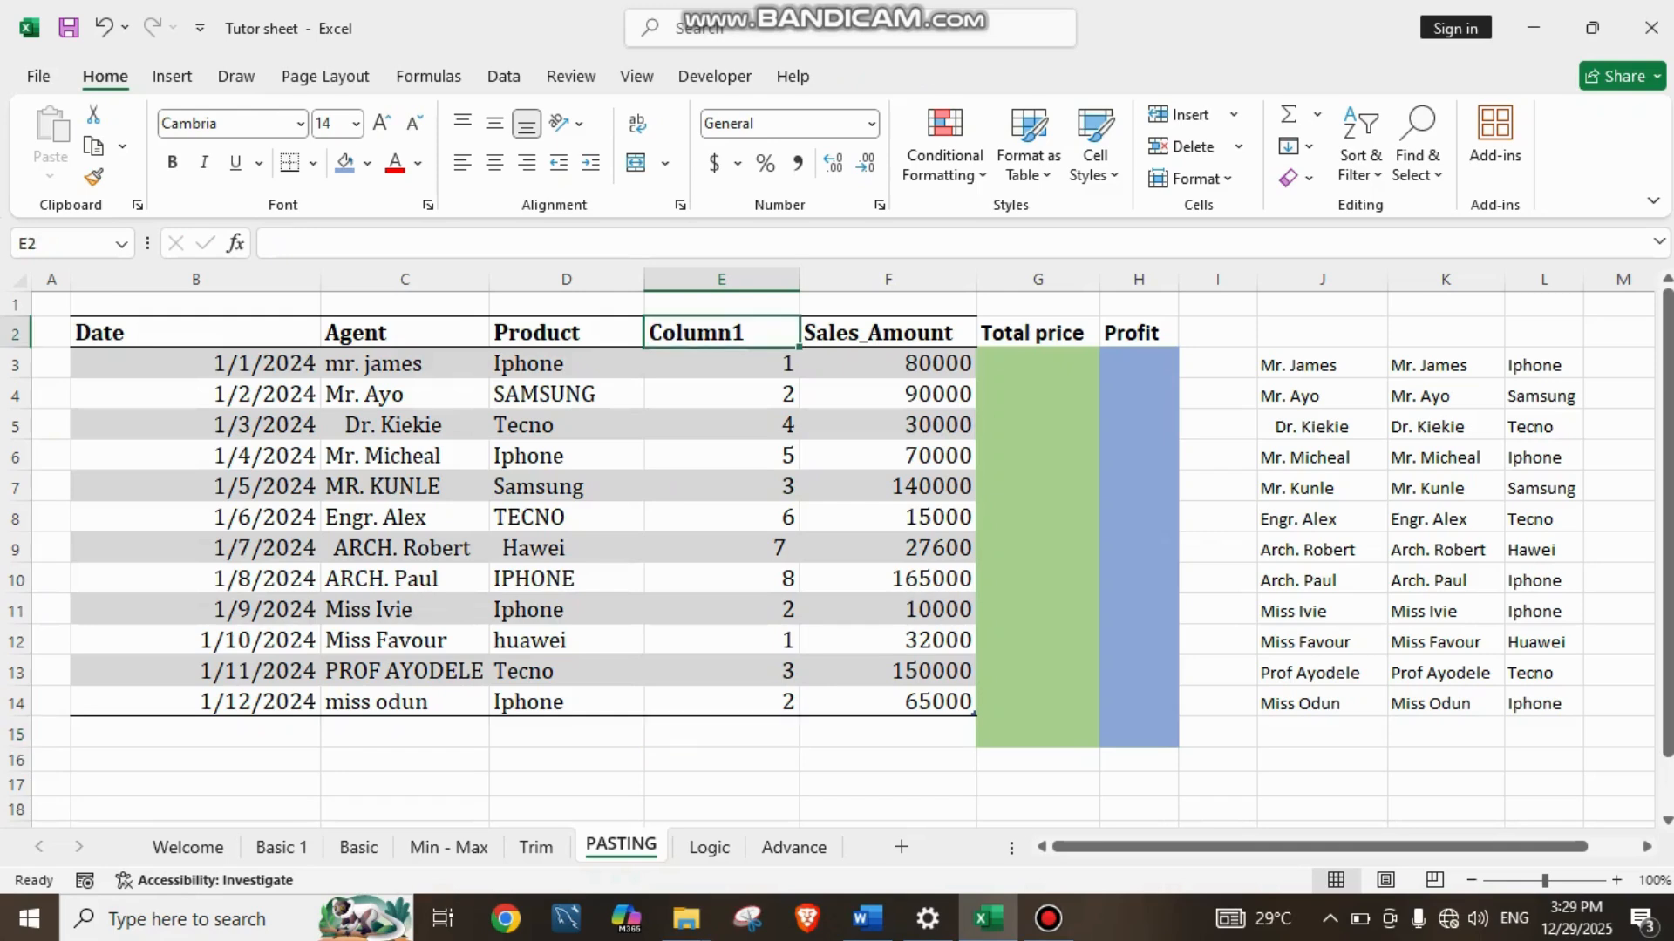
pyautogui.press('BackSpace')
pyautogui.press('BackSpace')
pyautogui.press('BackSpace')
pyautogui.press('BackSpace')
pyautogui.press('BackSpace')
pyautogui.press('BackSpace')
pyautogui.press('BackSpace')
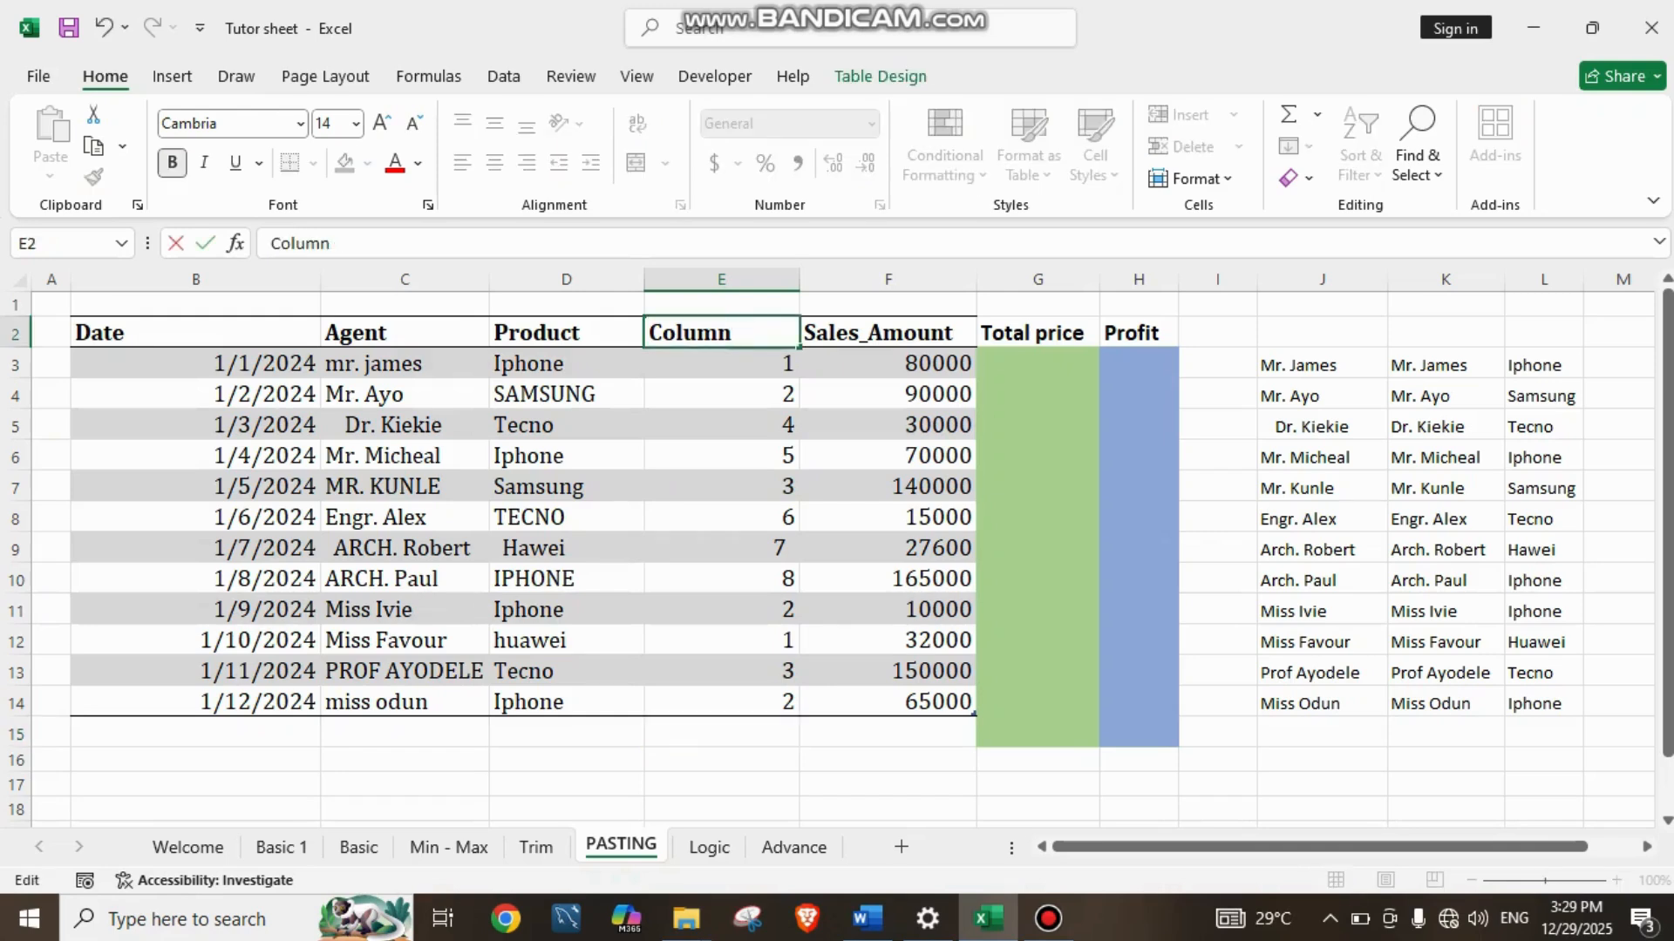
pyautogui.write('QTY')
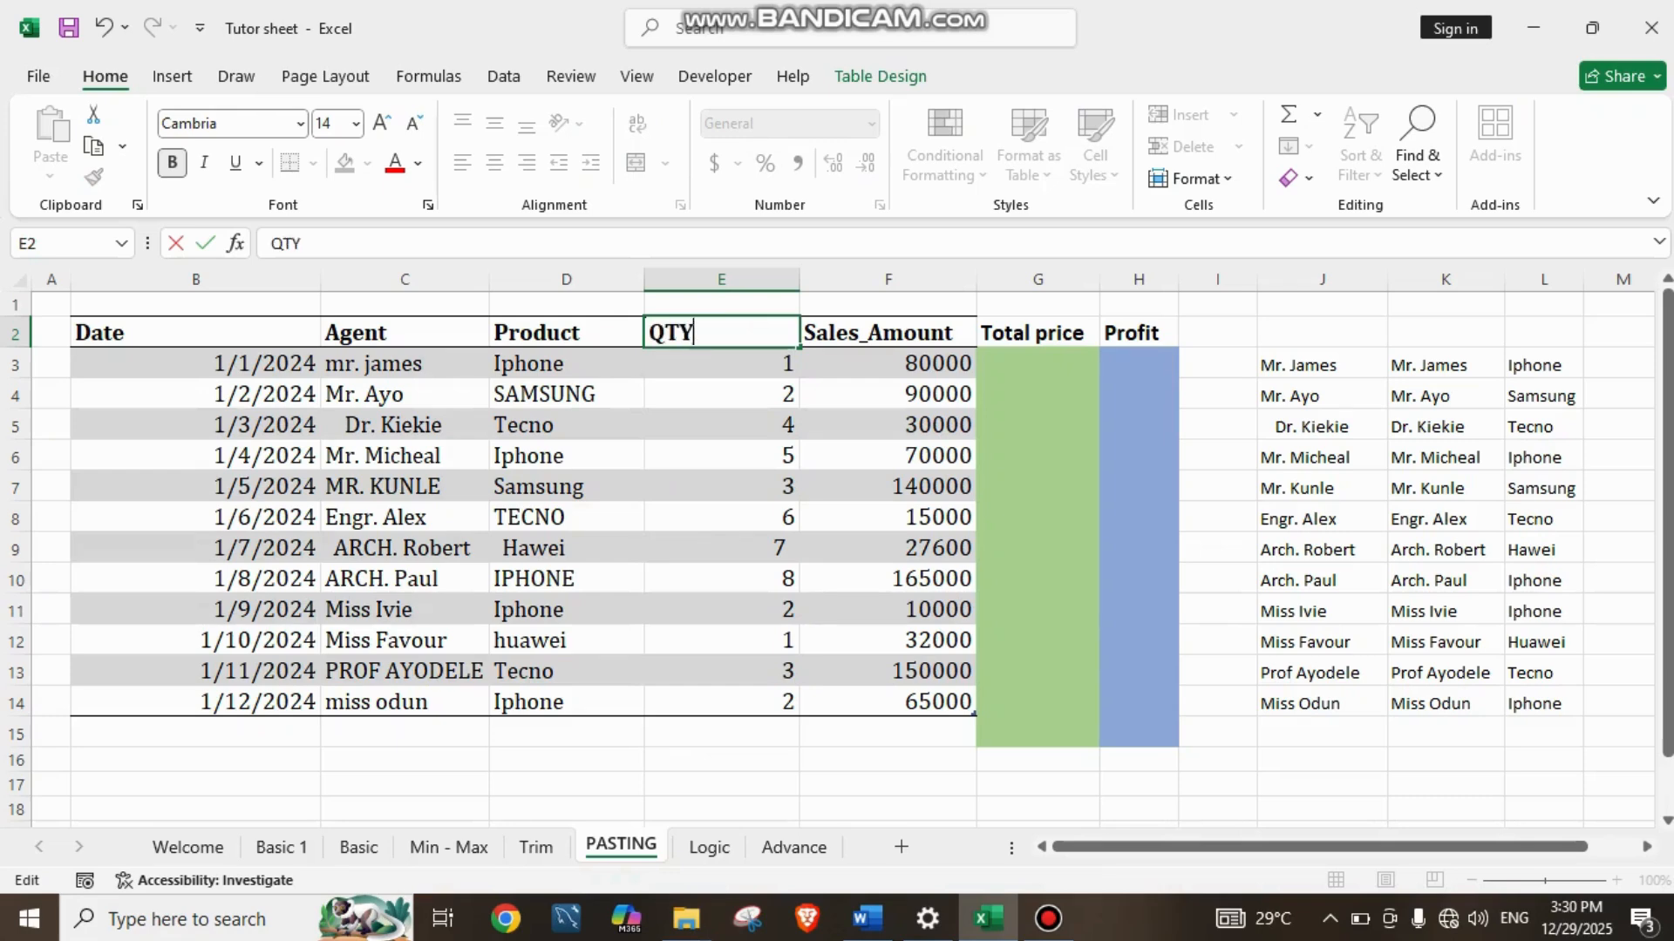
pyautogui.click(722, 426)
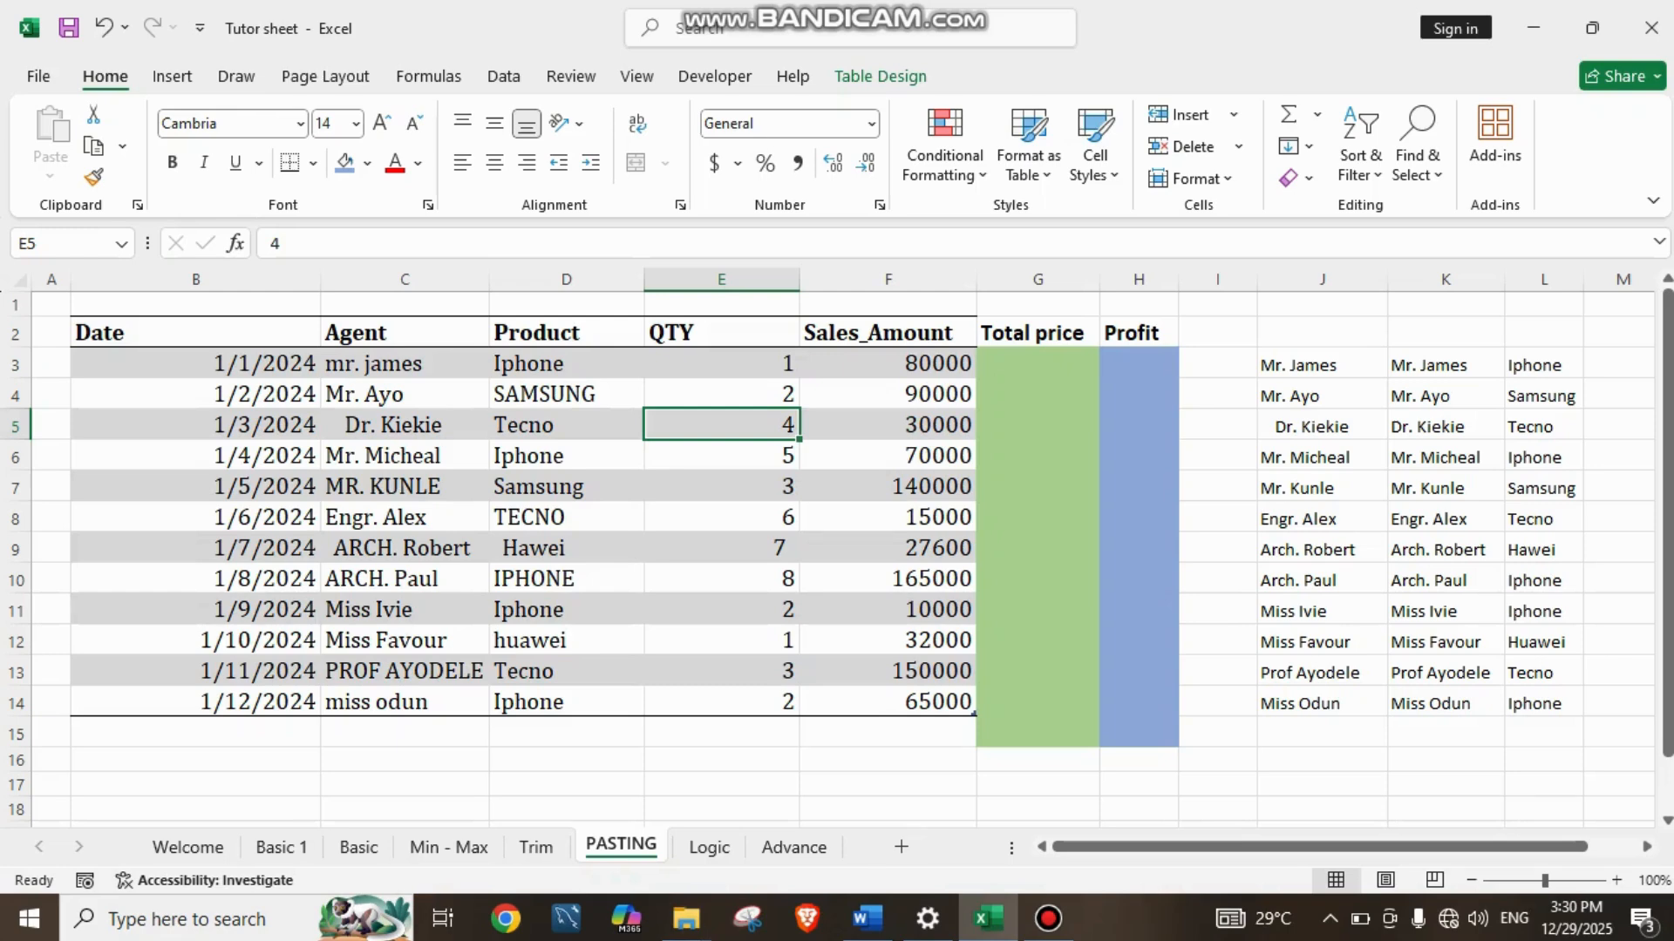
# Step: Enter a Total price formula in G3 that multiplies the row's Sales_Amount by its QTY
pyautogui.click(1037, 363)
pyautogui.write('=')
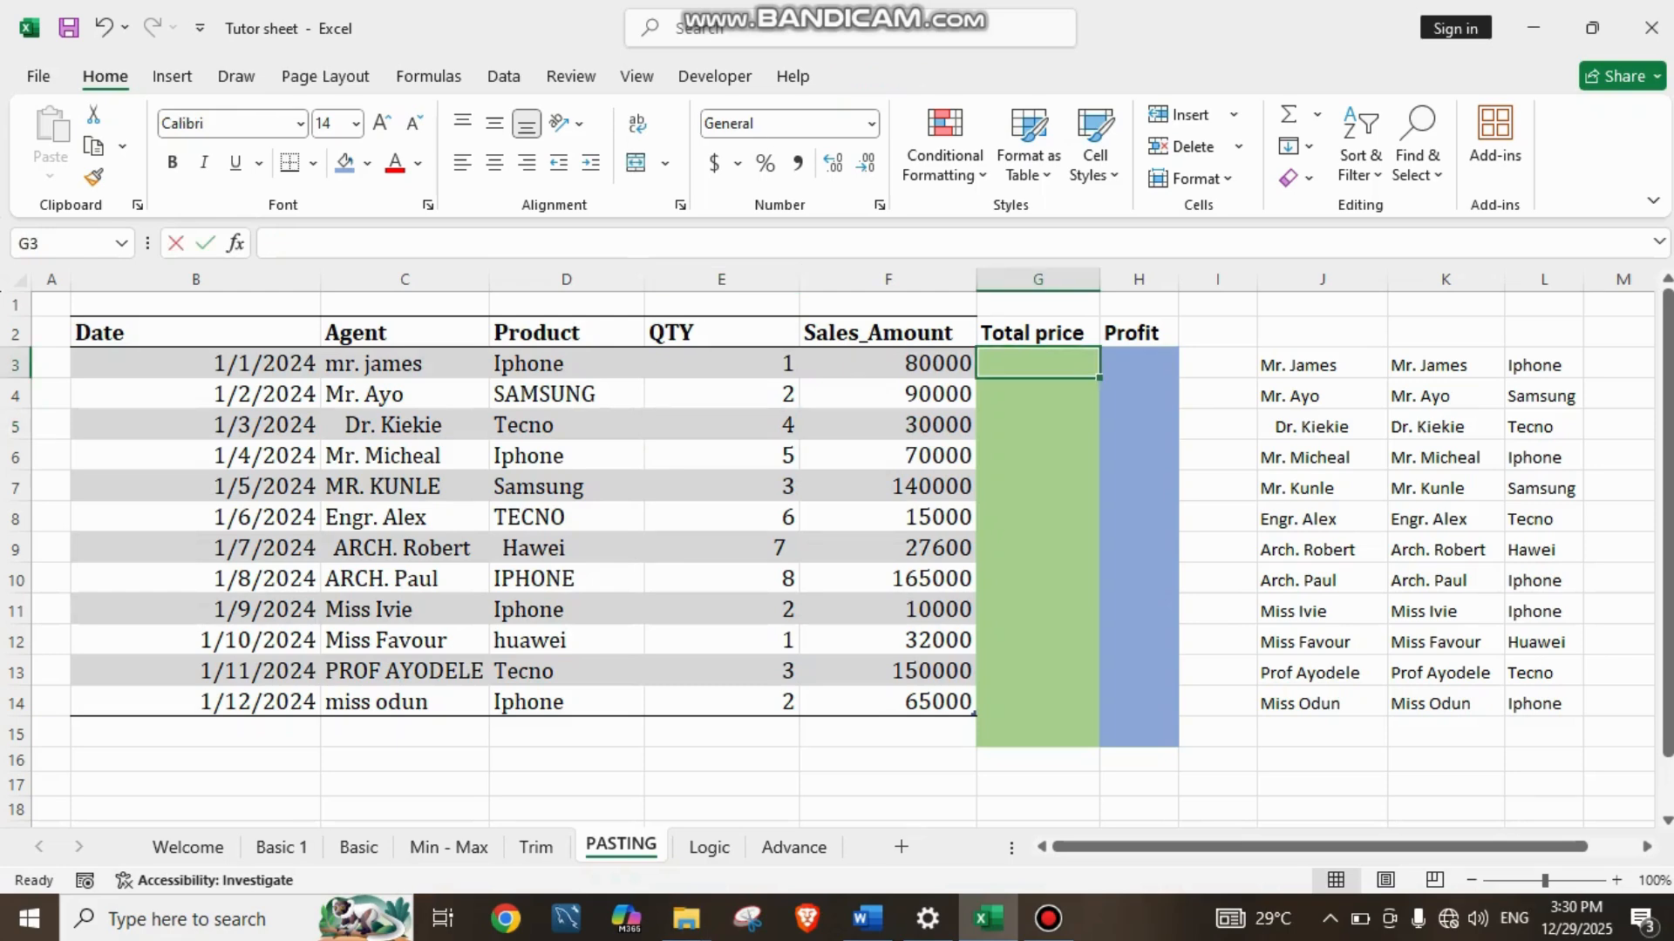
pyautogui.click(887, 364)
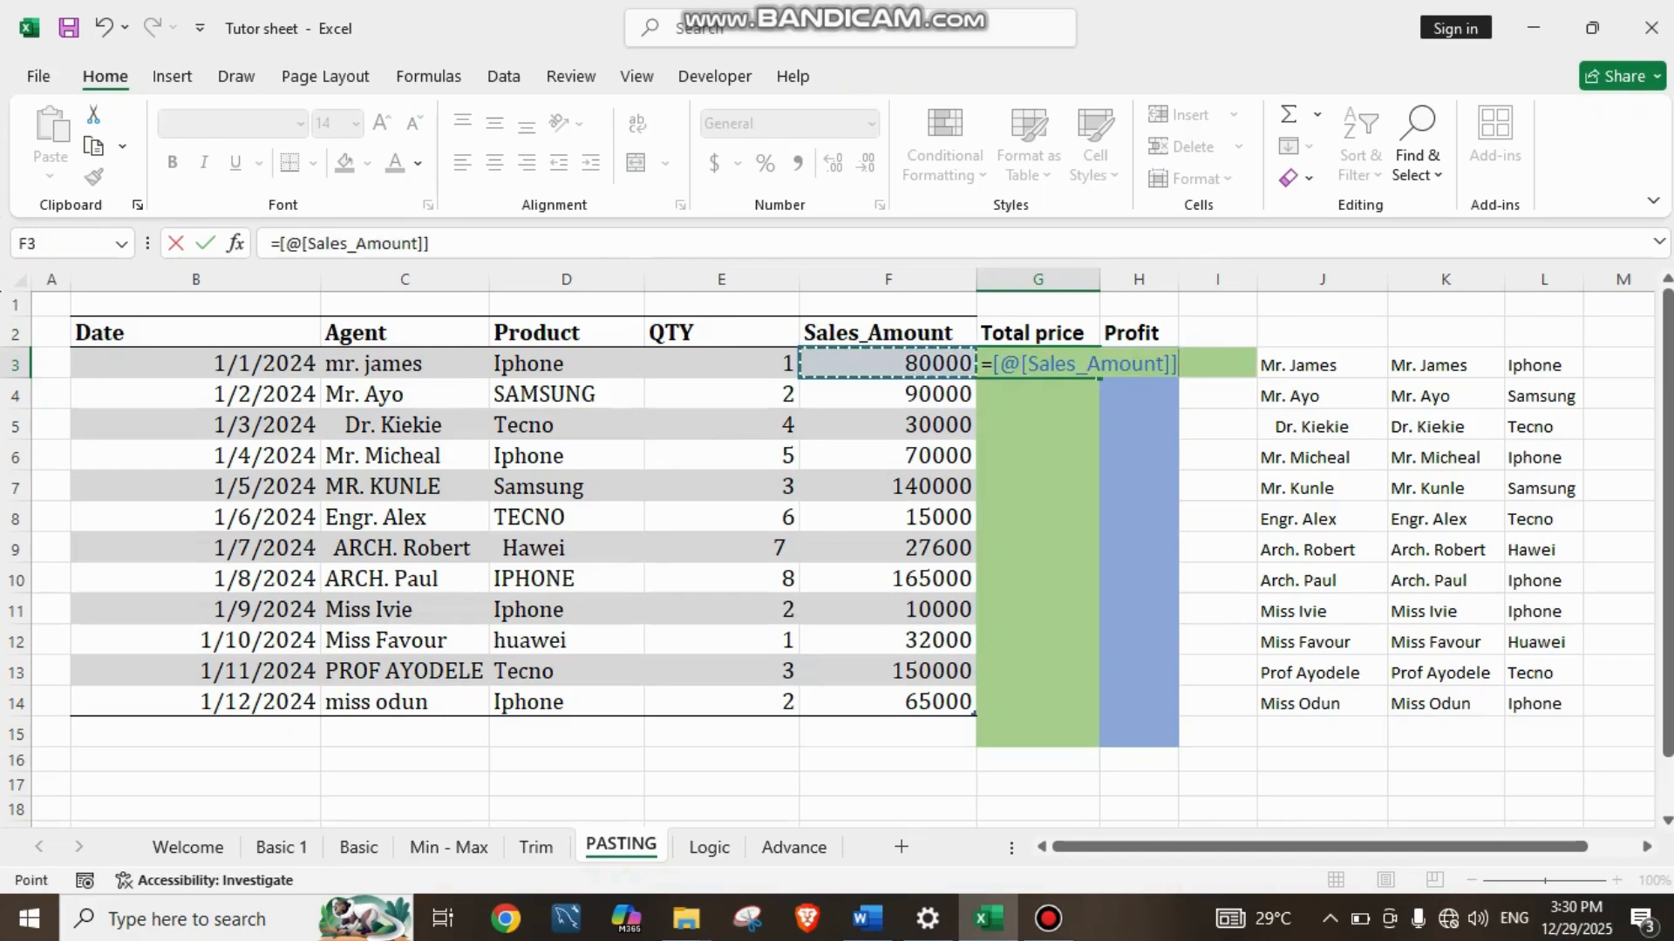
pyautogui.write('*')
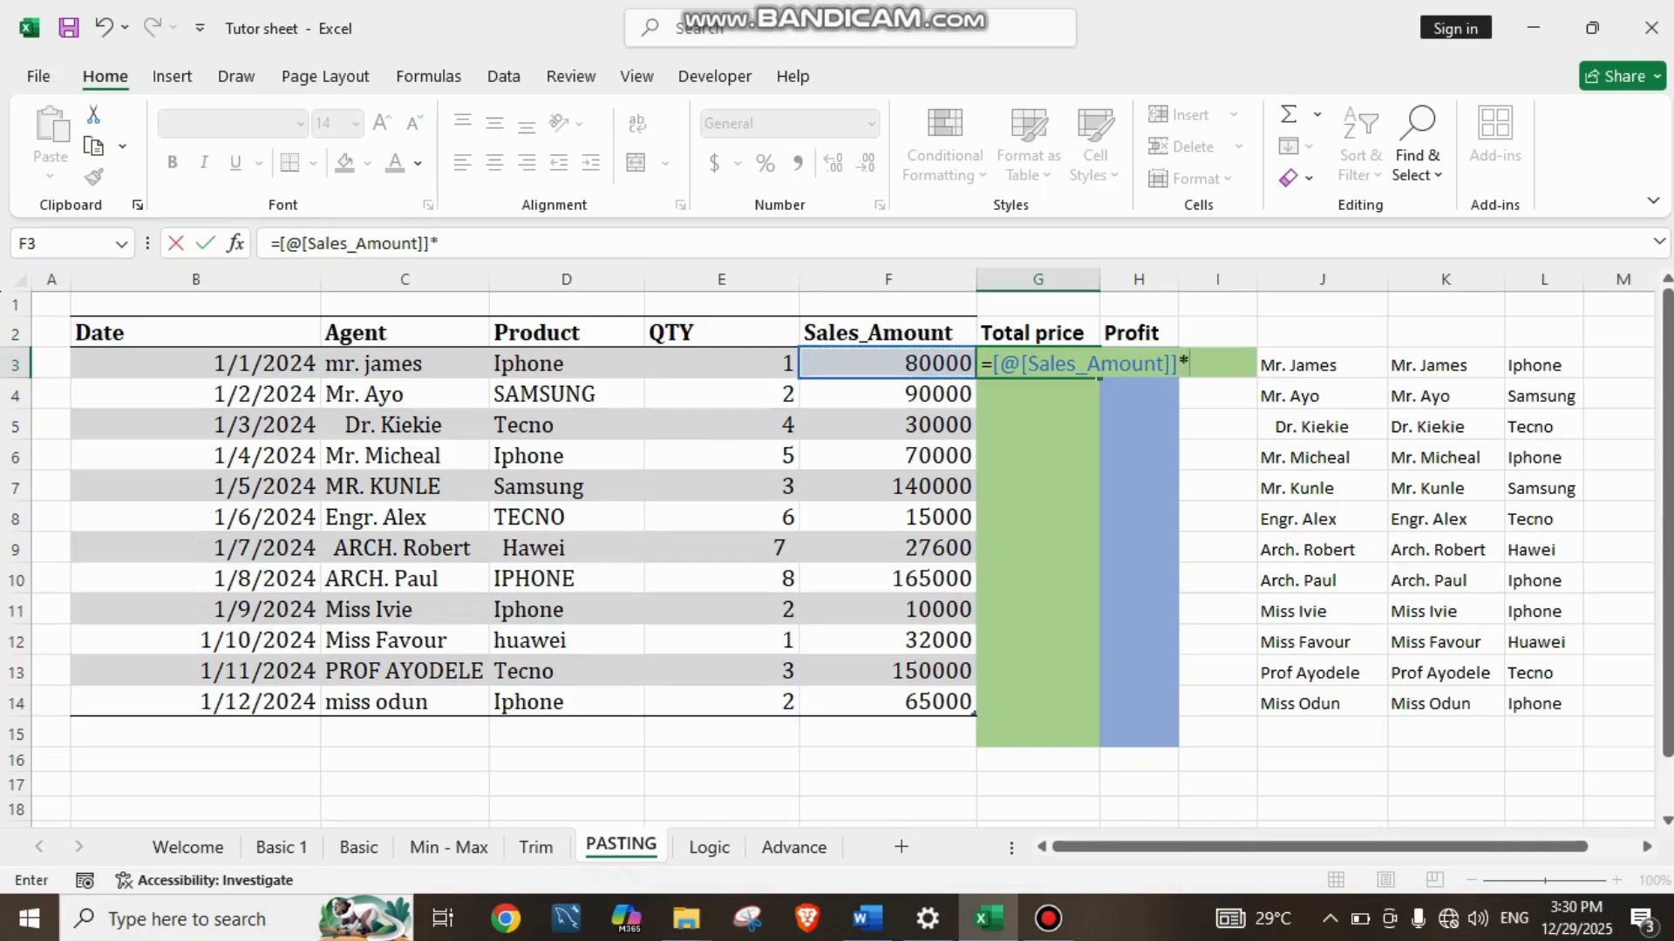
pyautogui.click(721, 363)
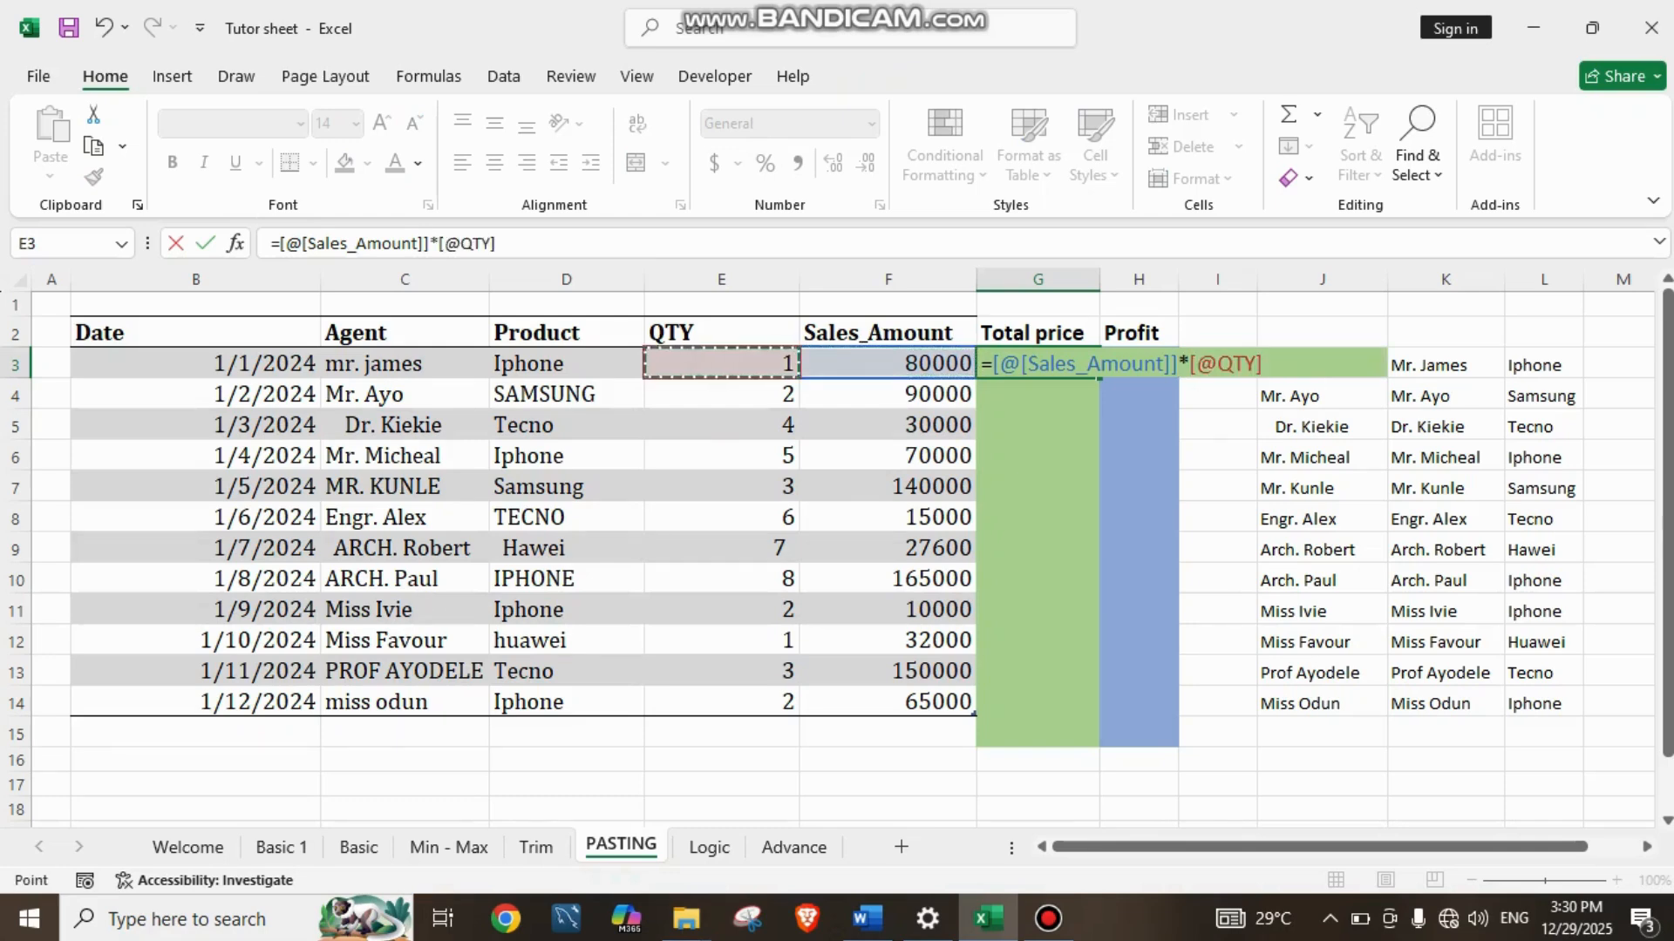
pyautogui.press('Return')
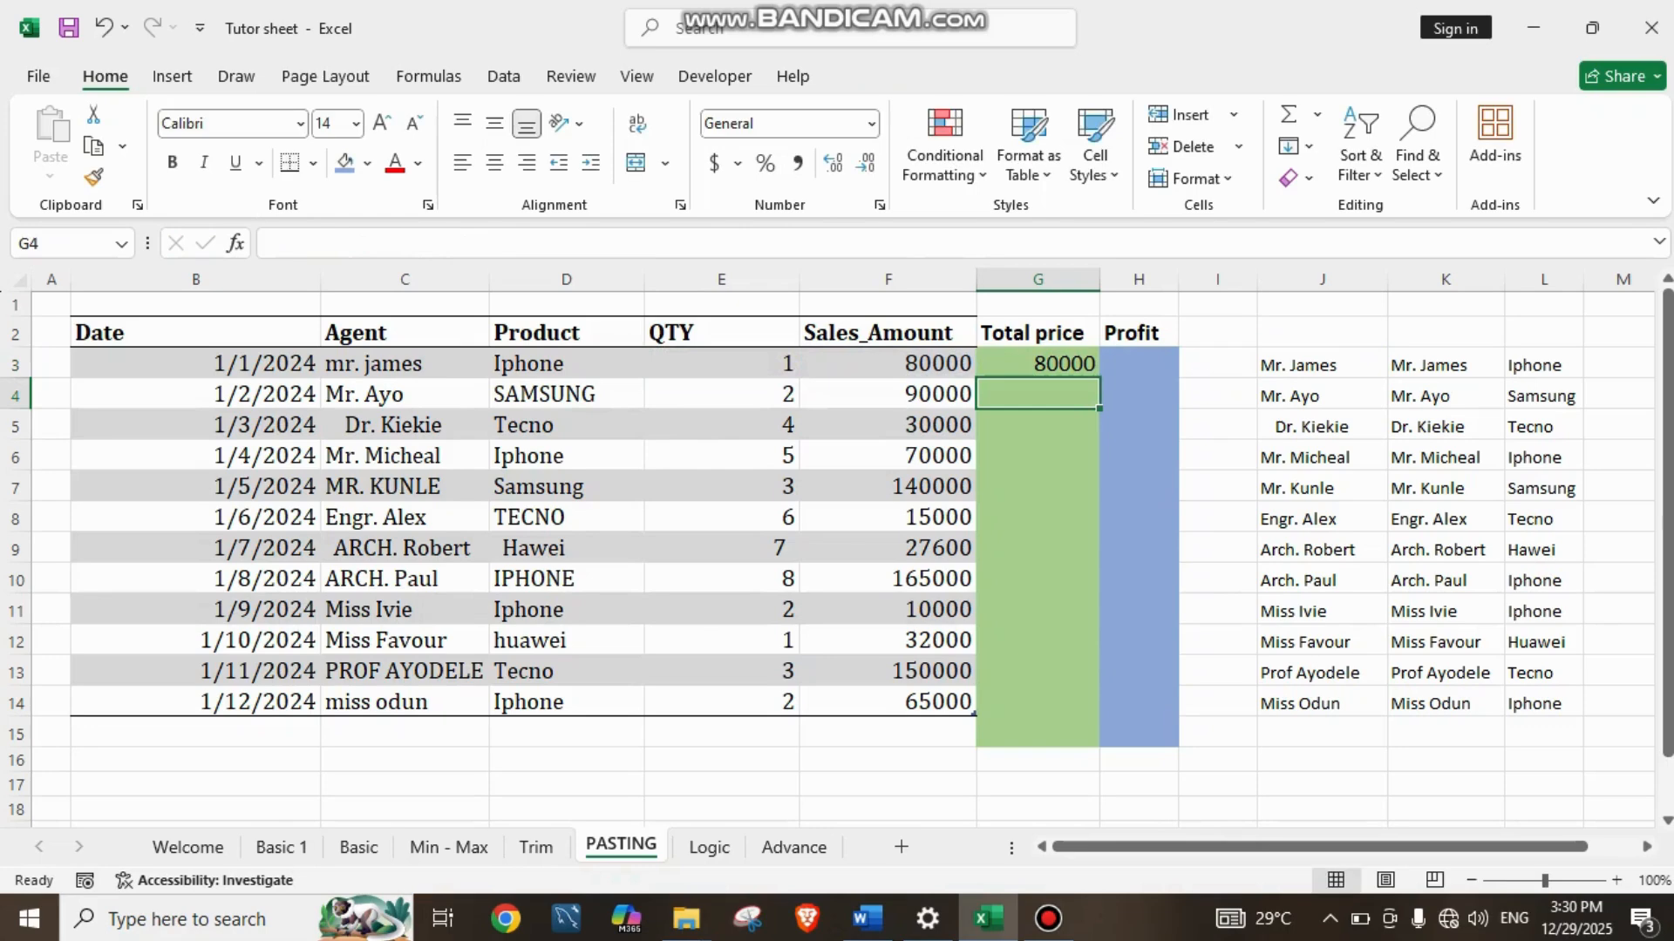
# Step: Fill the Total price formula from G3 down to G14
pyautogui.click(1037, 363)
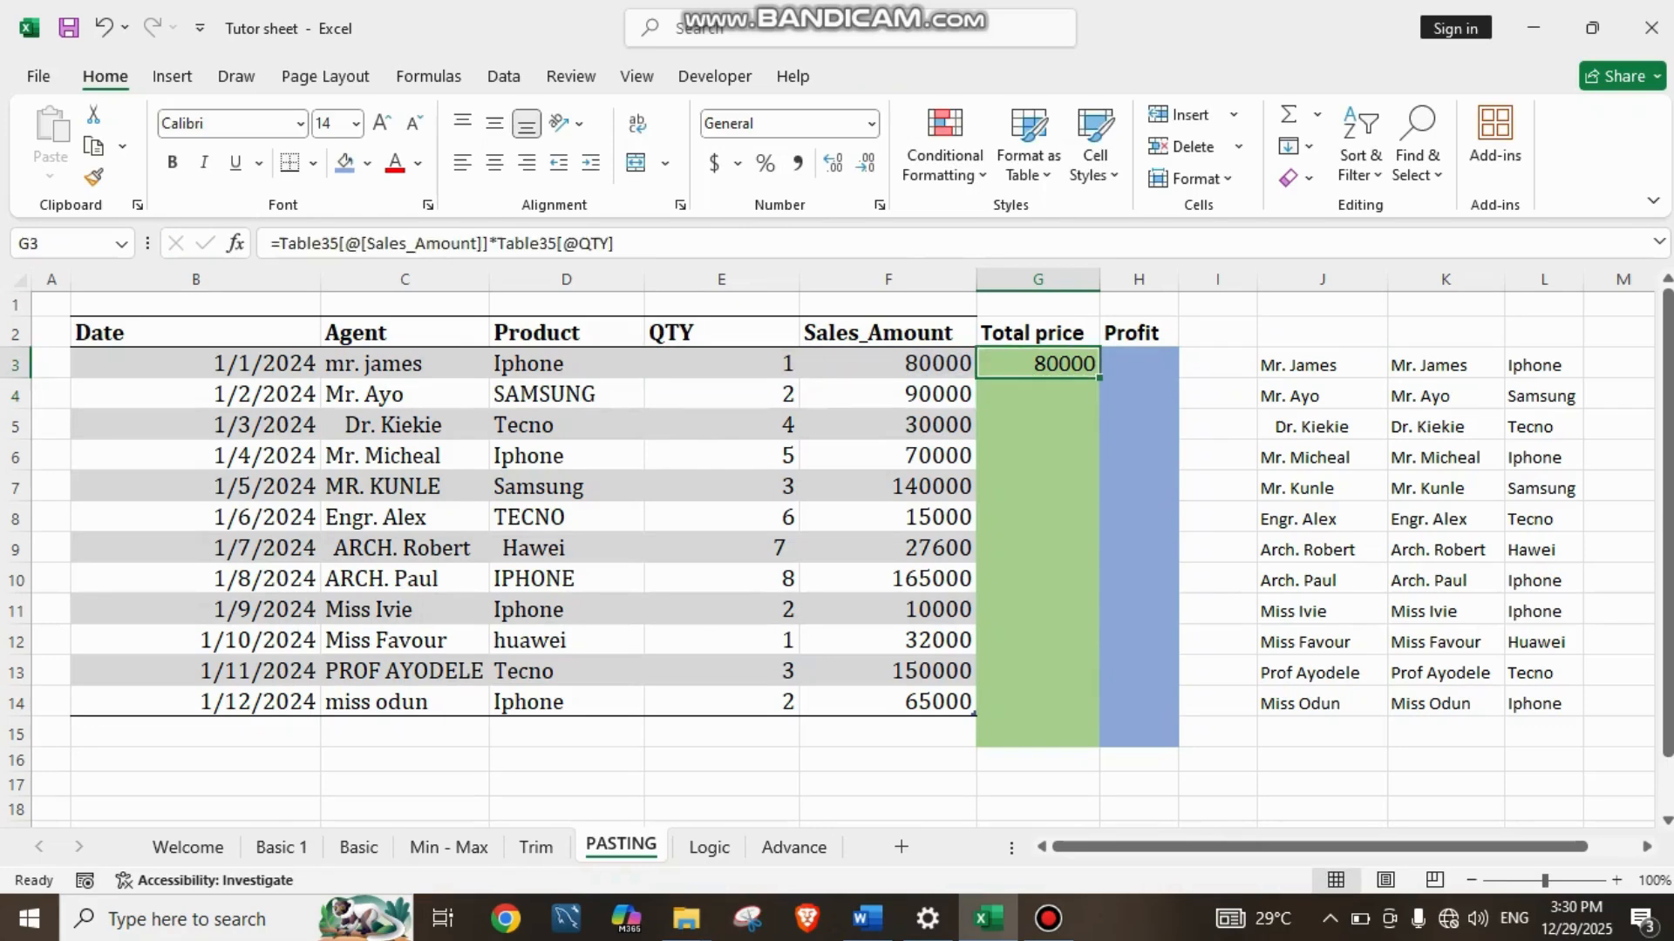
pyautogui.moveTo(1099, 378); pyautogui.dragTo(1097, 706)
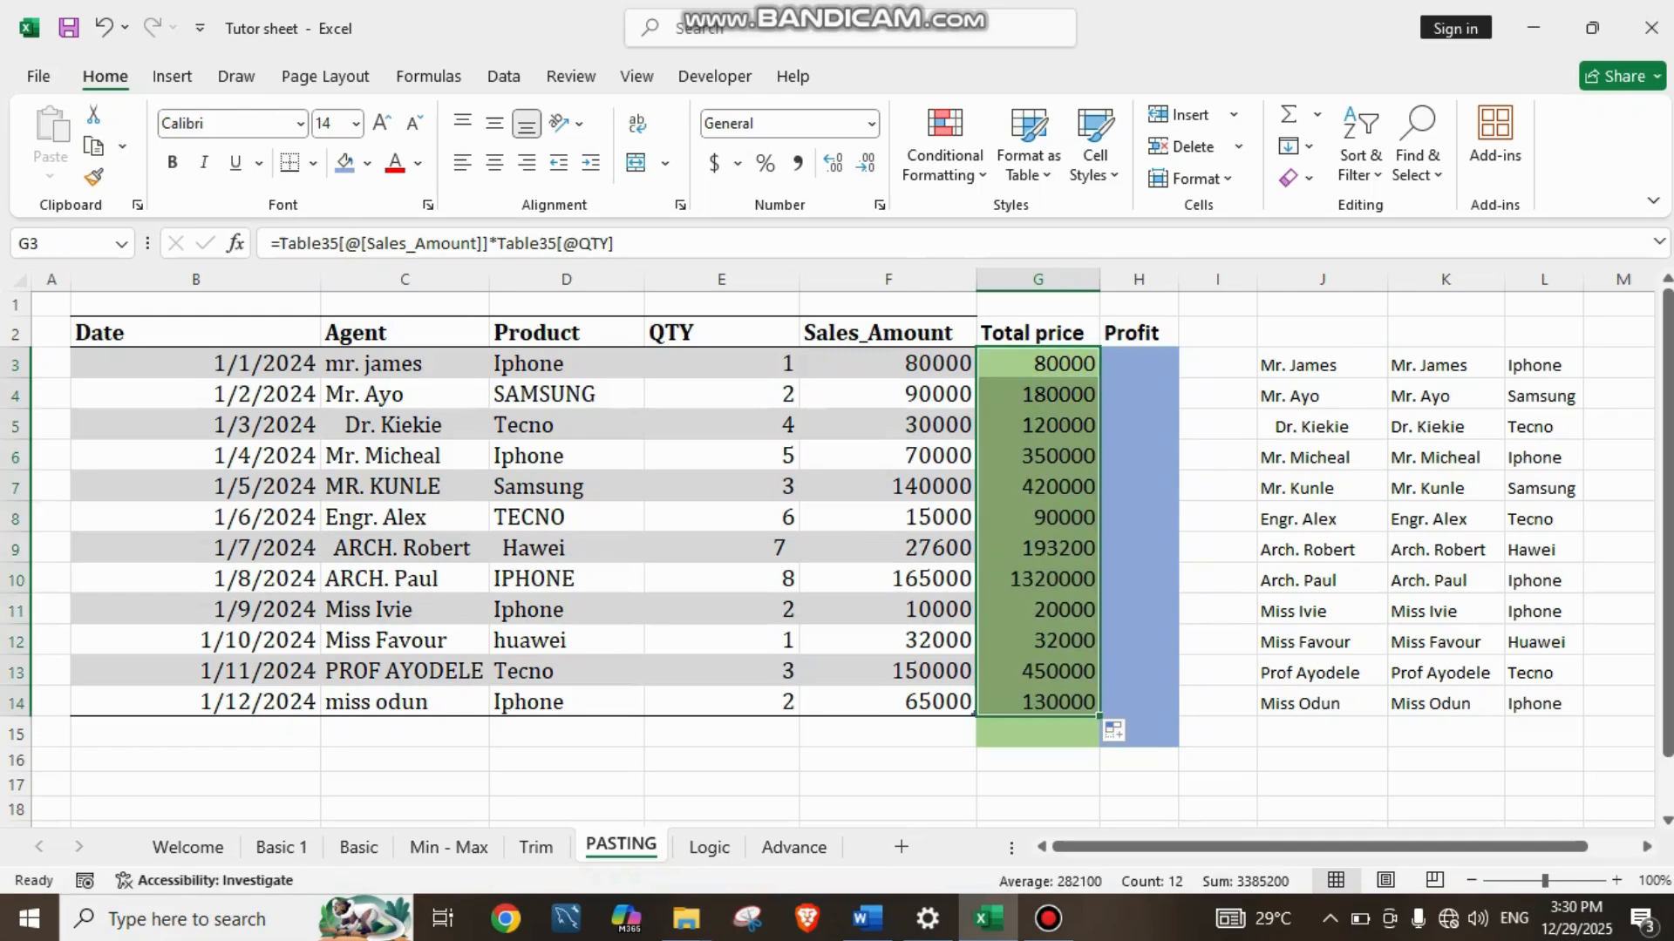
pyautogui.click(1217, 703)
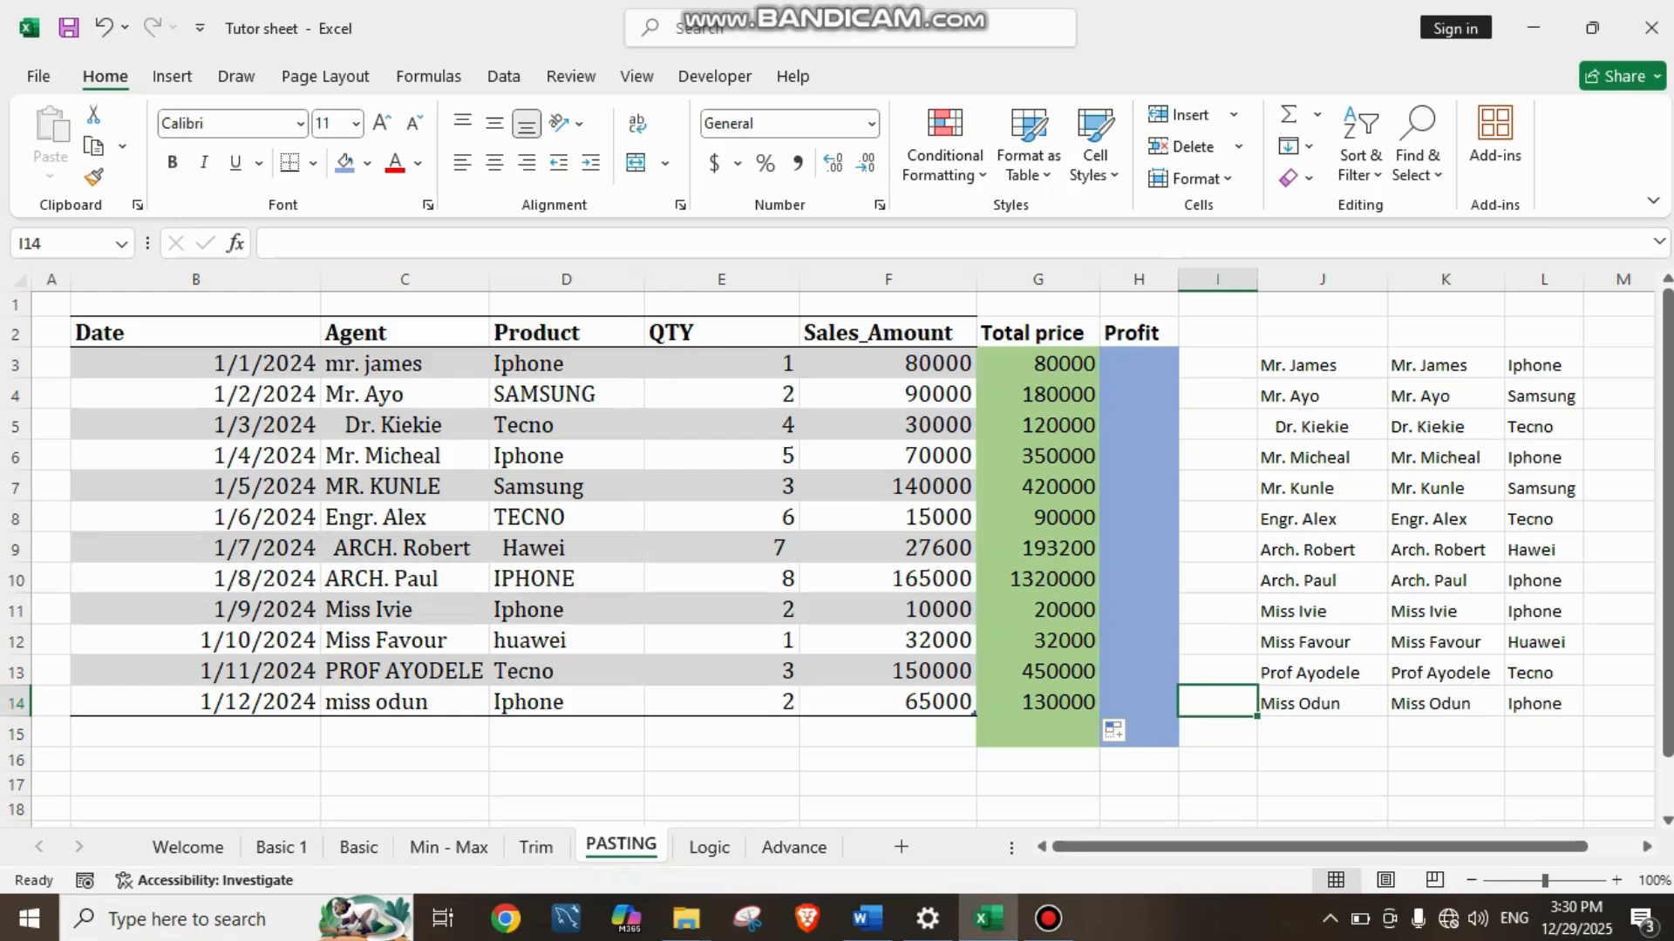
# Step: Try to paste the trimmed names from K3:K14 over the Agent names in C3:C14, and undo the paste
pyautogui.click(1446, 611)
pyautogui.moveTo(1445, 611); pyautogui.dragTo(405, 548)
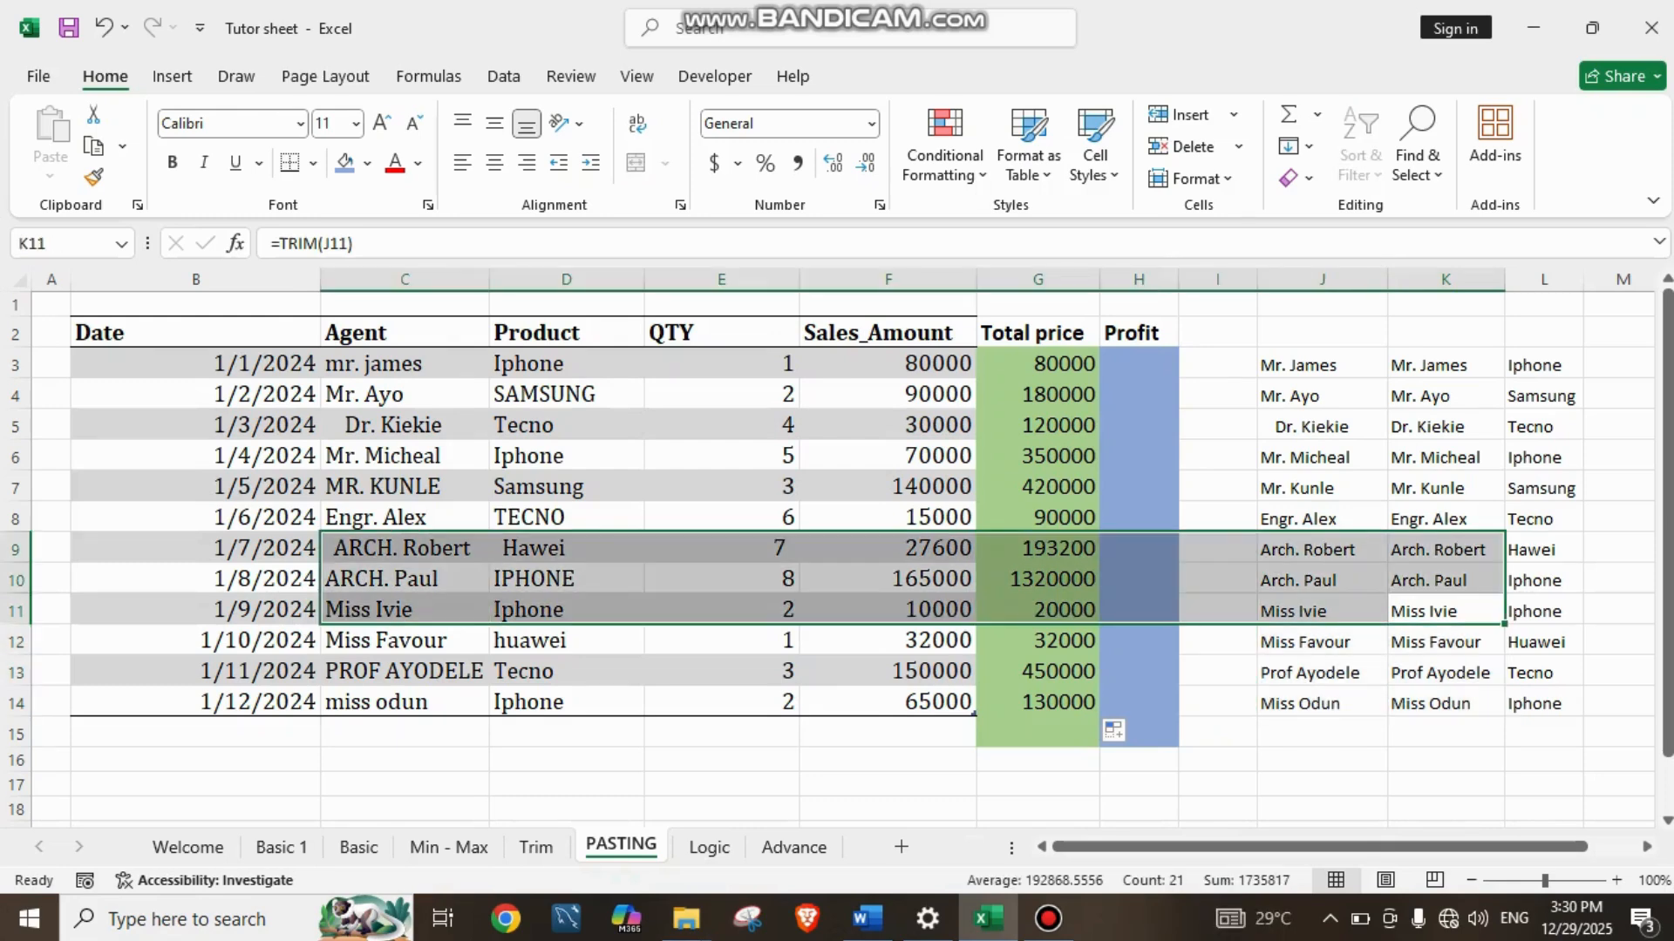
pyautogui.click(887, 760)
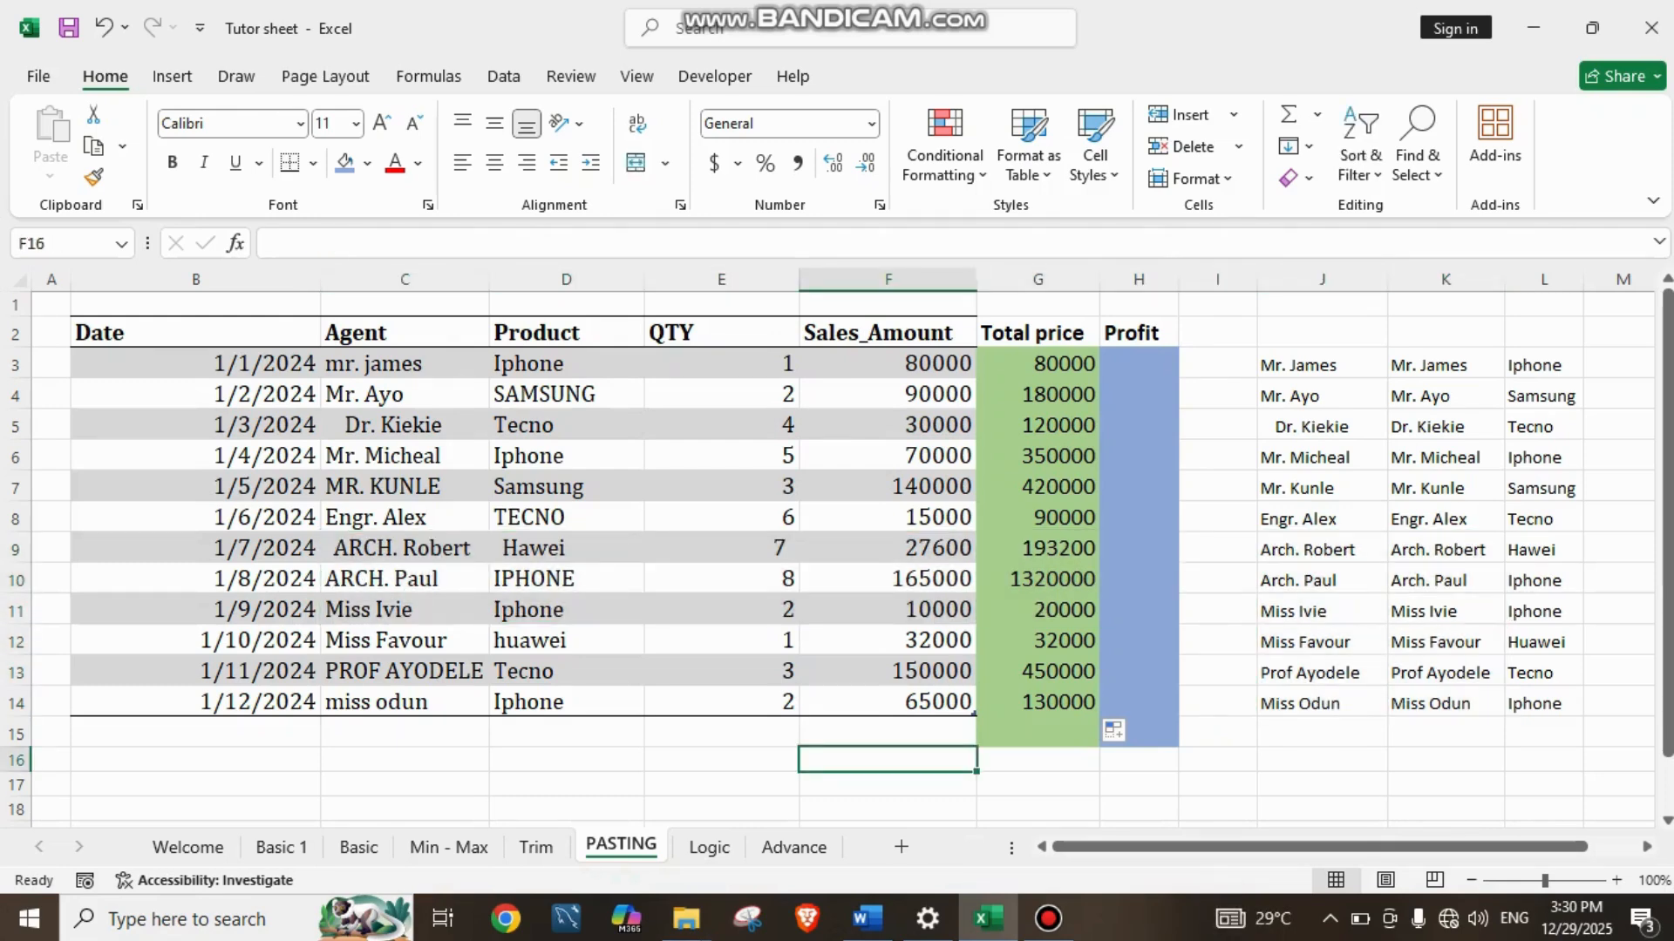
pyautogui.moveTo(1445, 365); pyautogui.dragTo(1446, 703)
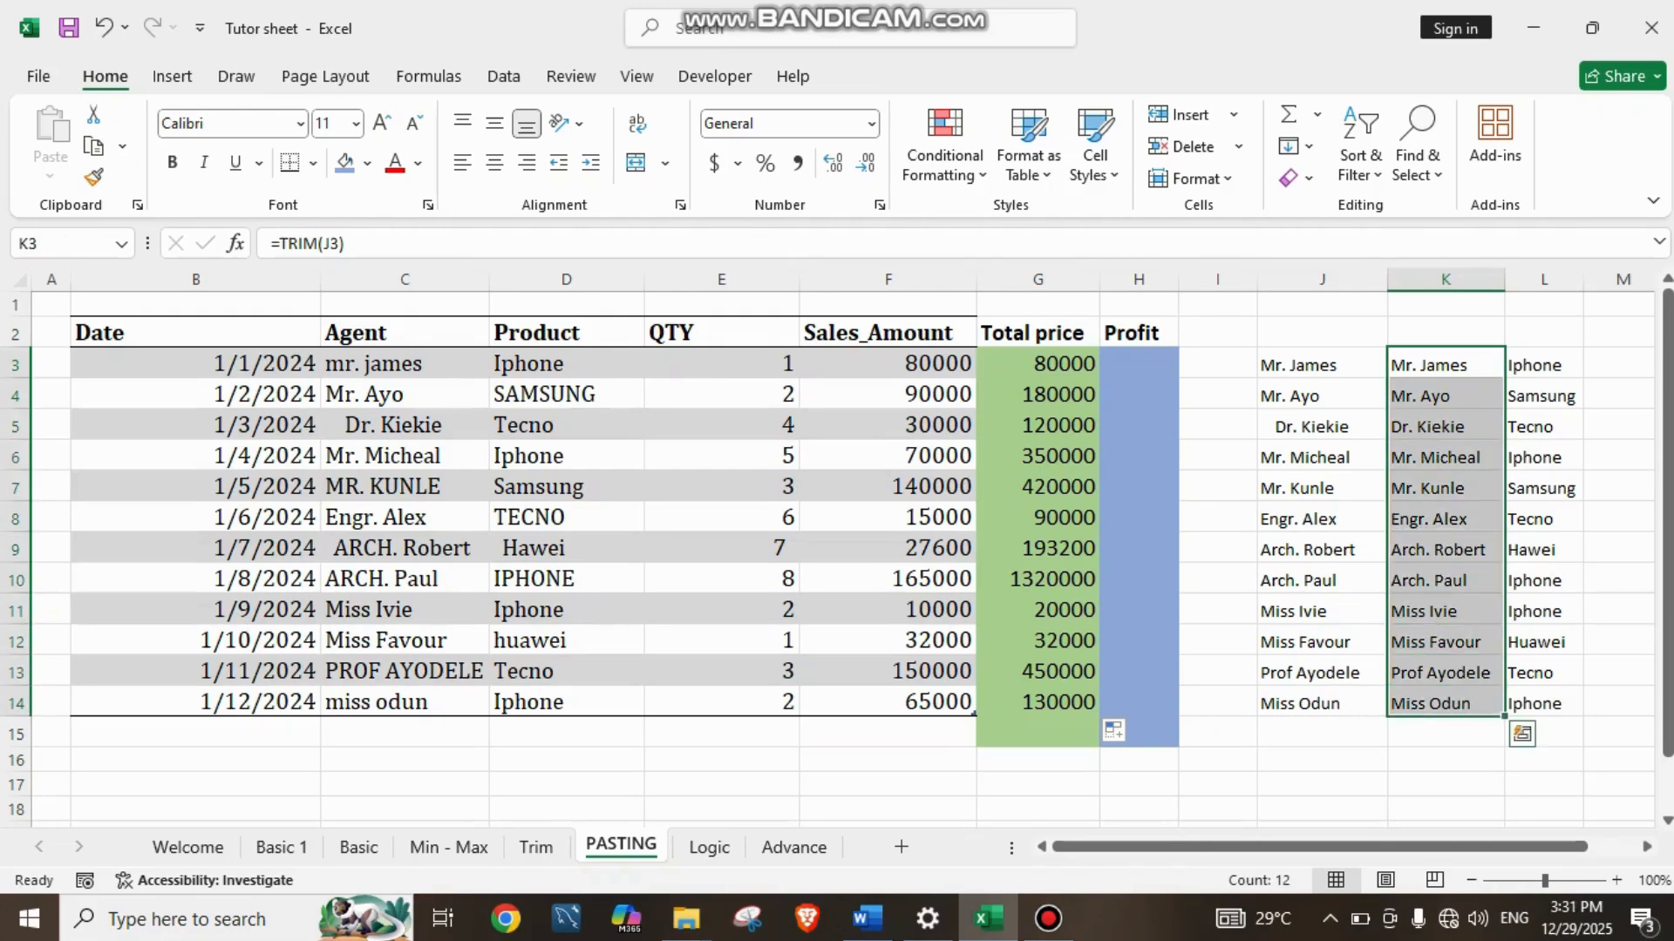
pyautogui.hotkey('ctrl', 'c')
pyautogui.moveTo(404, 365); pyautogui.dragTo(405, 703)
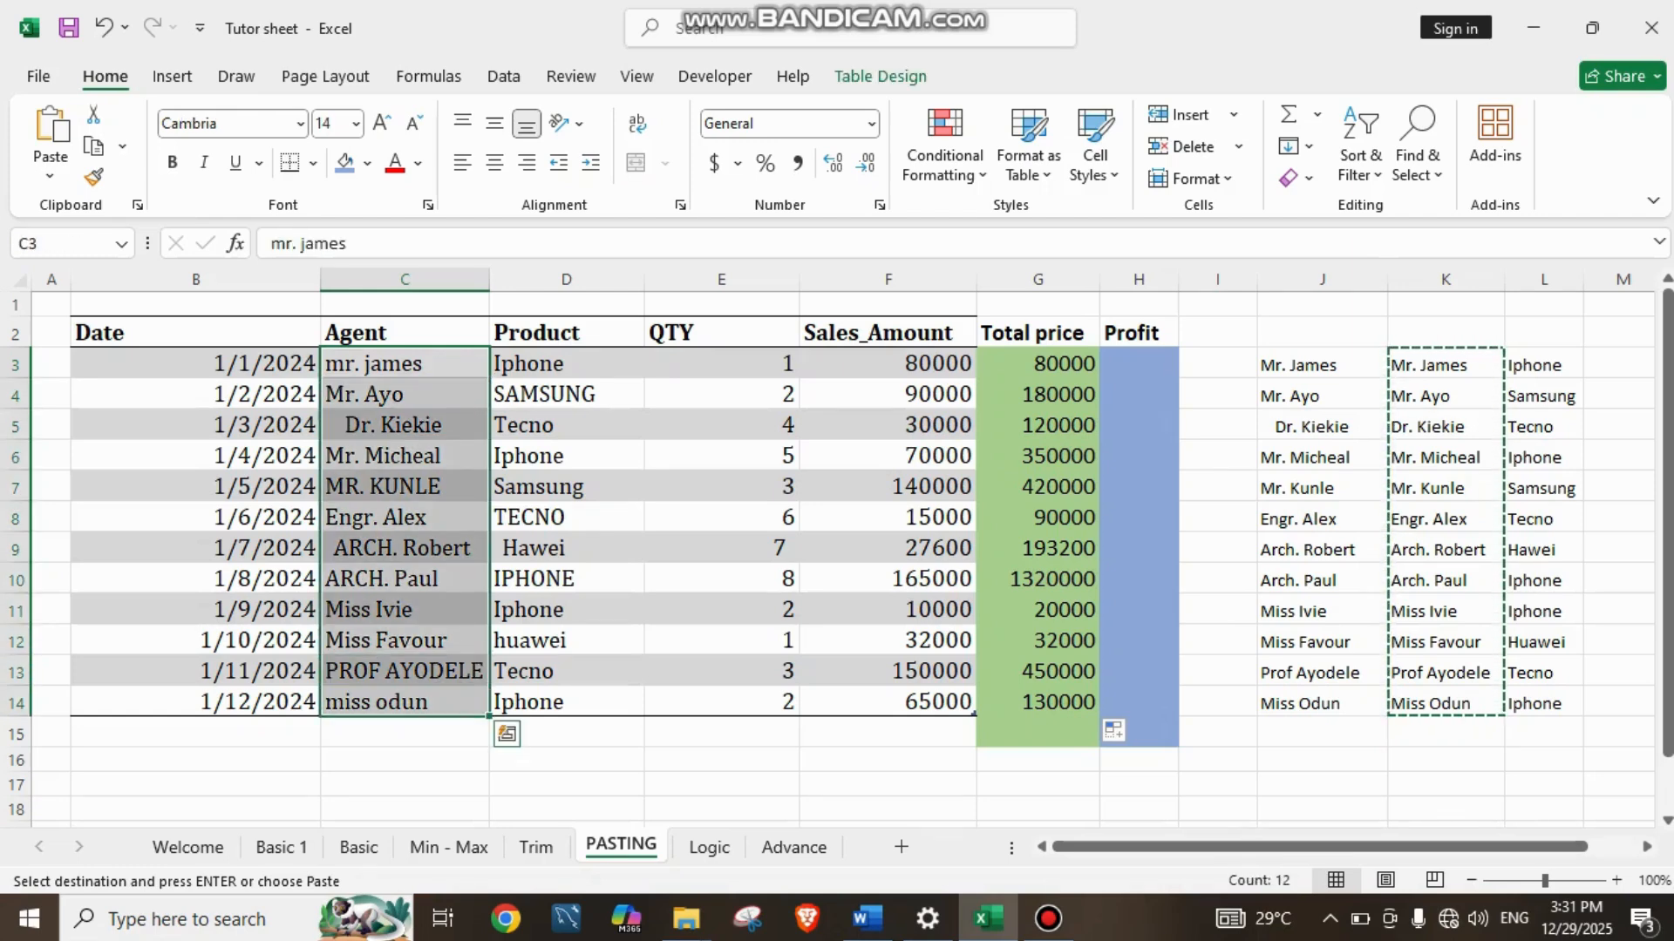
pyautogui.hotkey('ctrl', 'v')
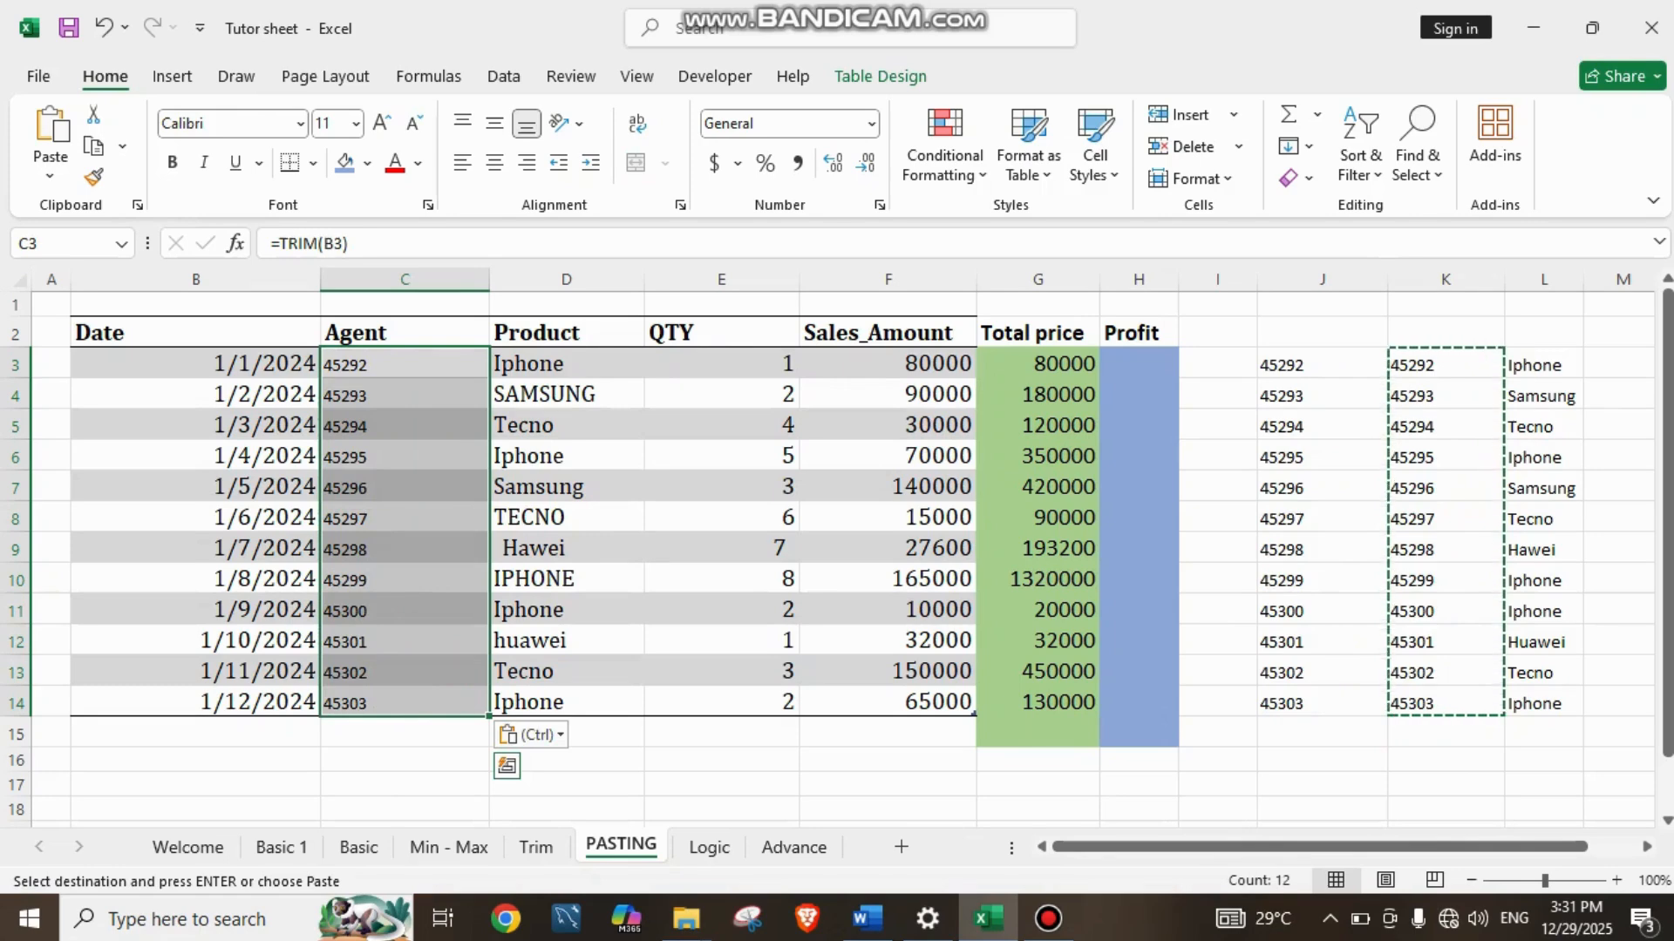
pyautogui.click(404, 734)
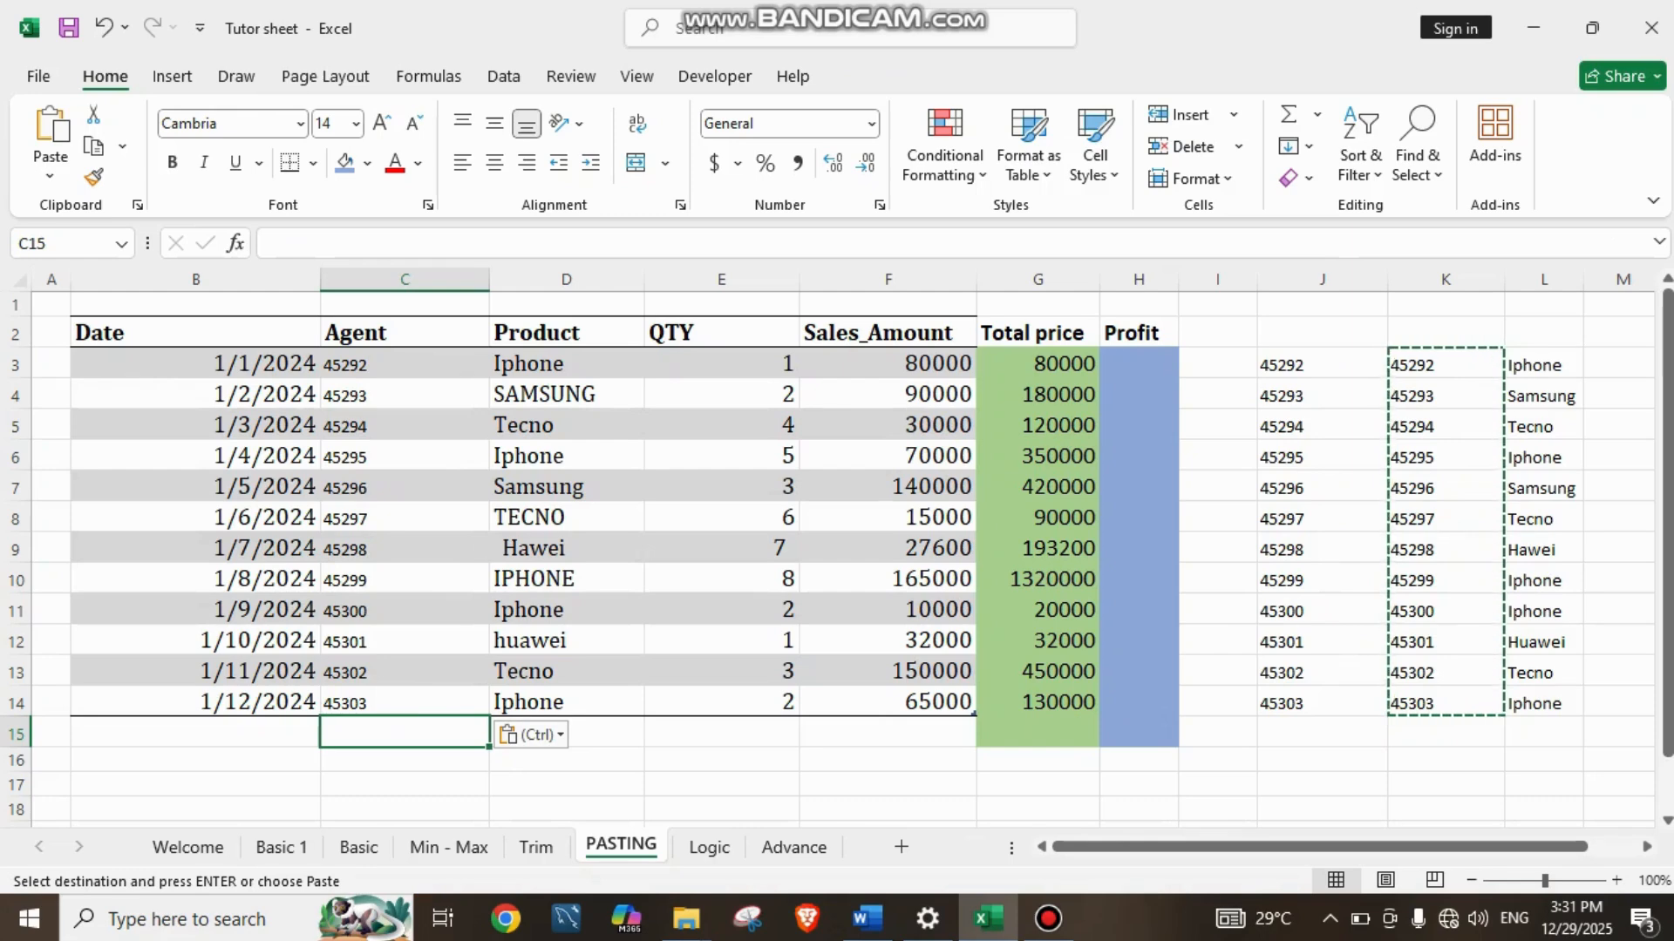
pyautogui.hotkey('ctrl', 'z')
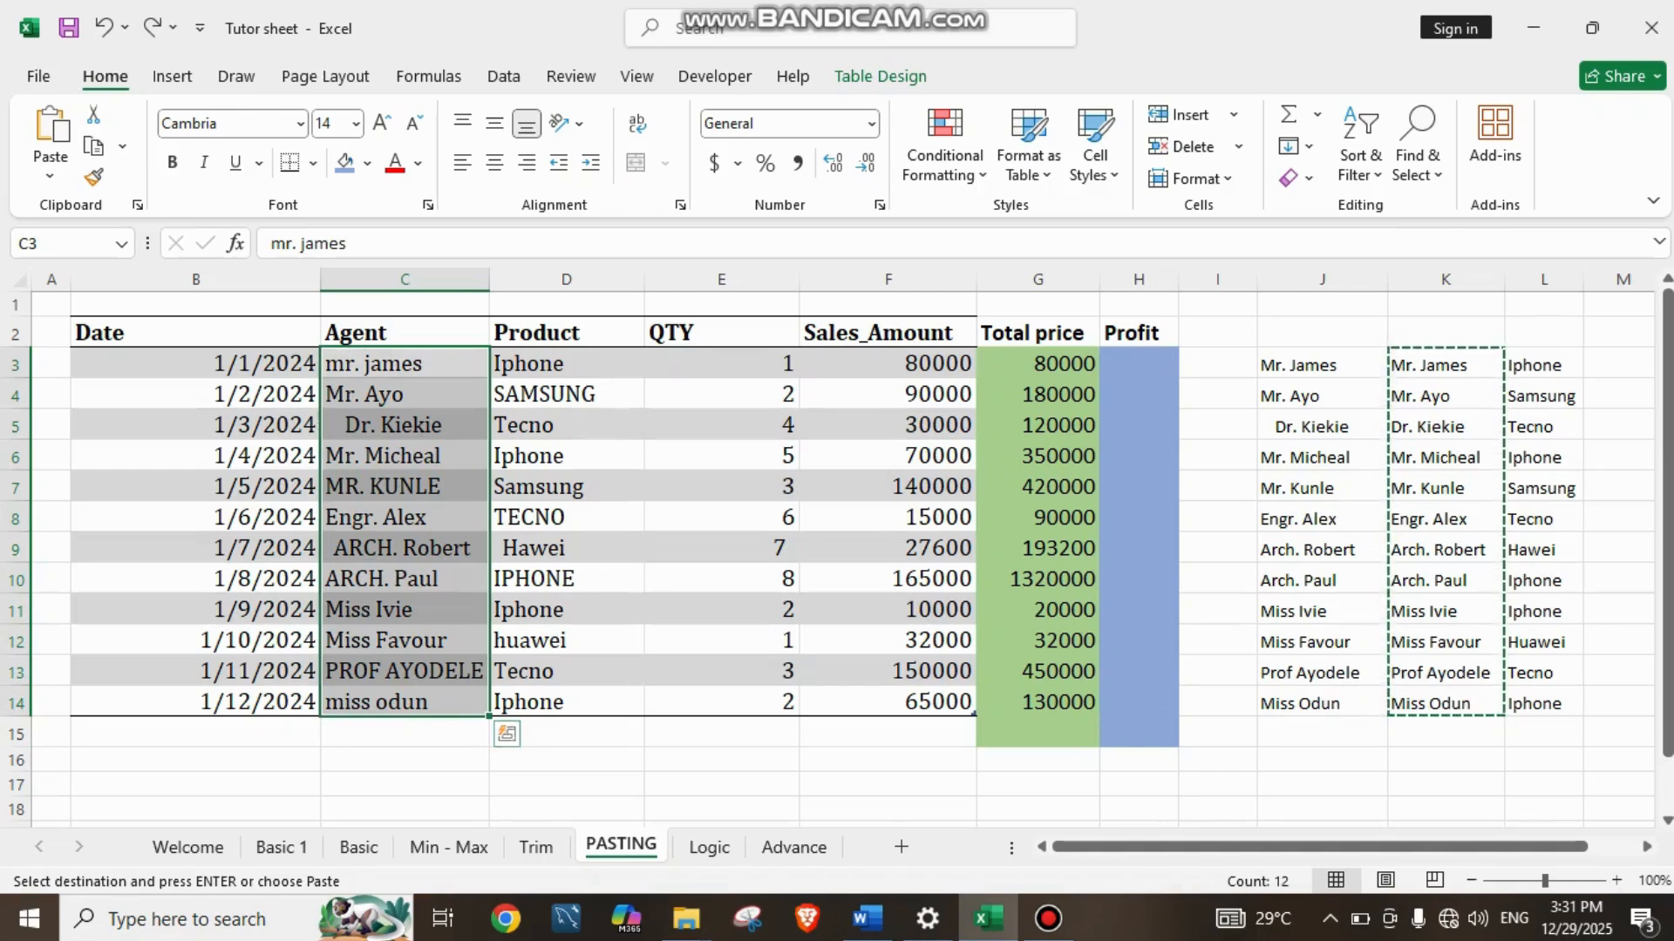
# Step: Insert a new column between Agent and Product
pyautogui.click(1218, 760)
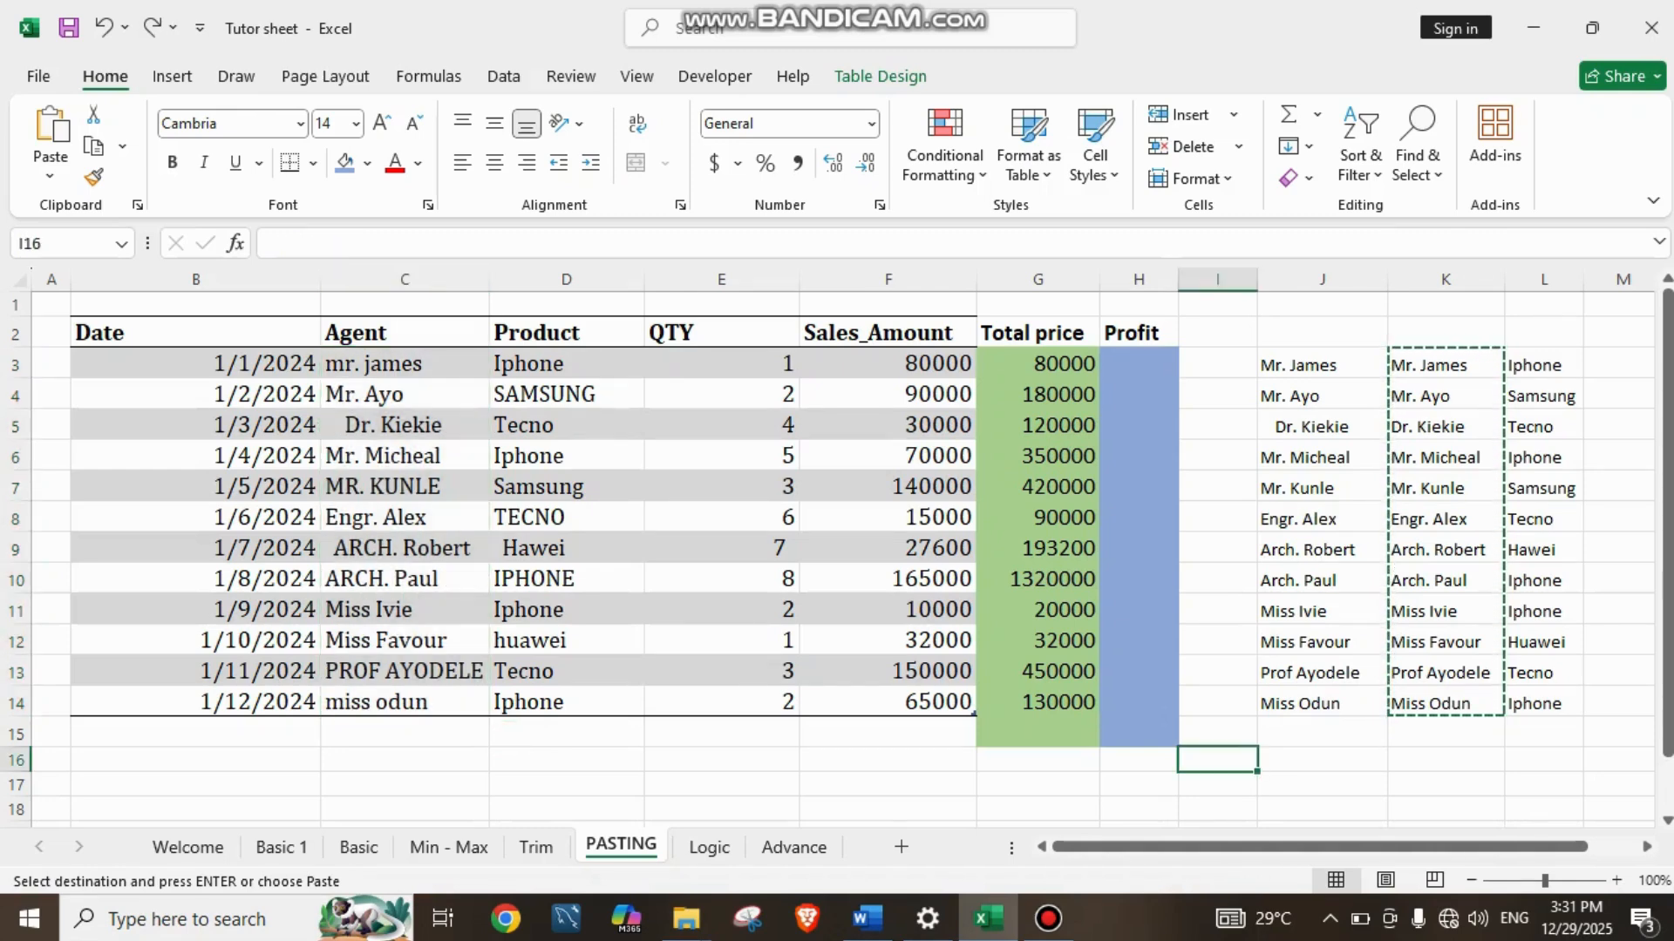
pyautogui.doubleClick(1218, 761)
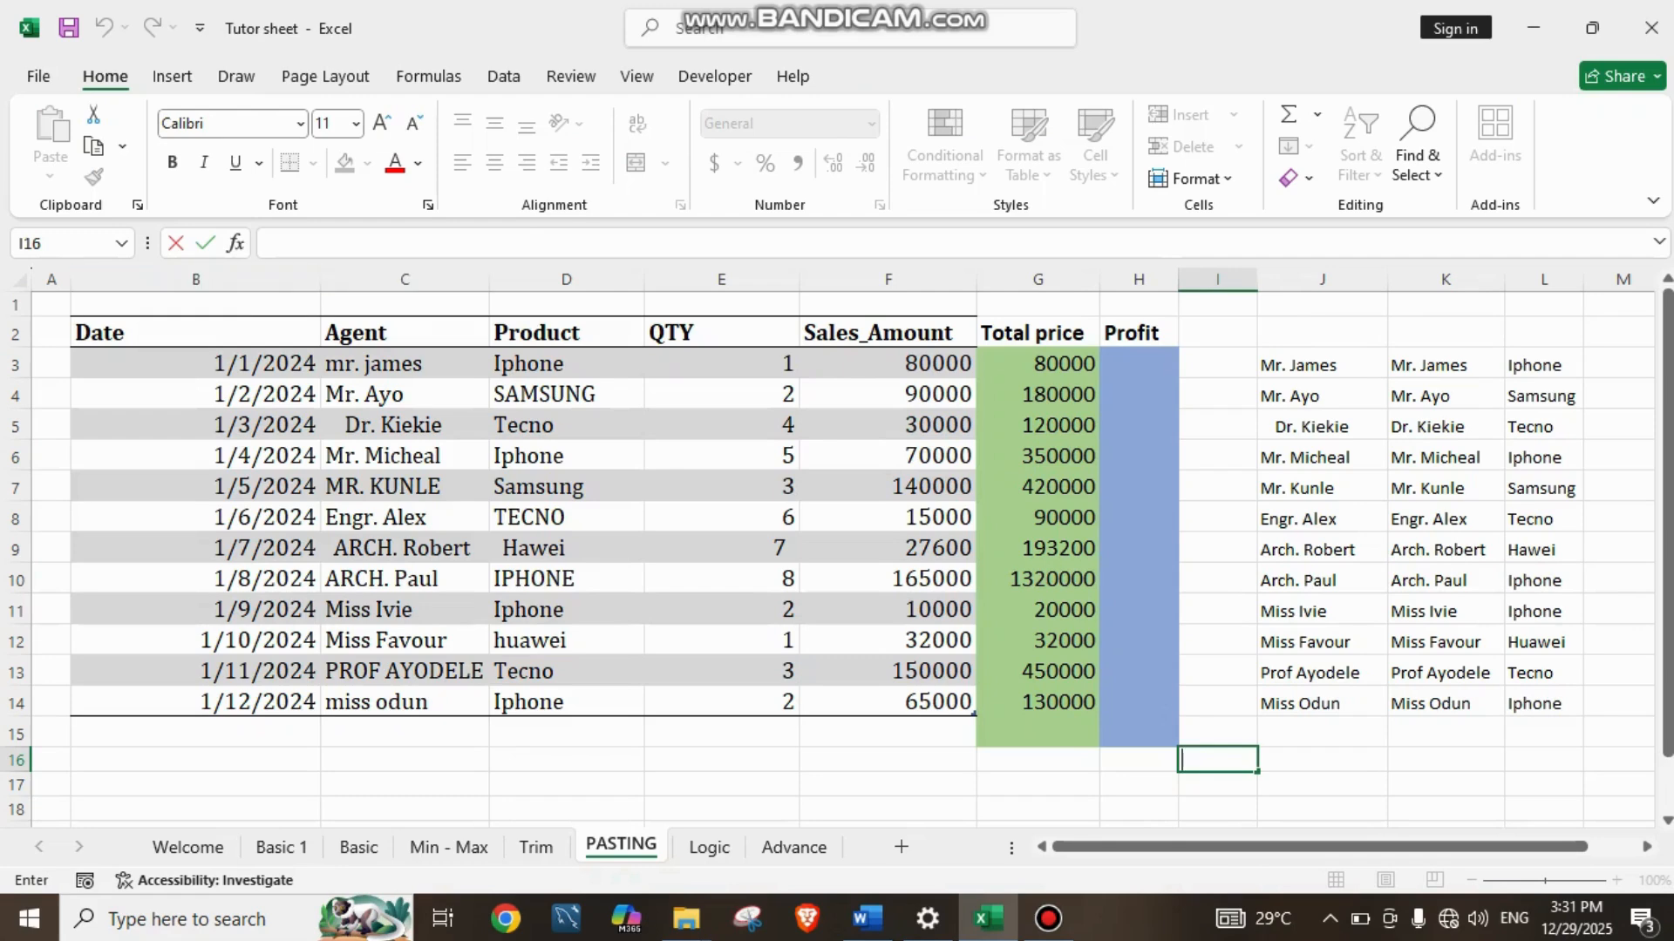
pyautogui.click(566, 280)
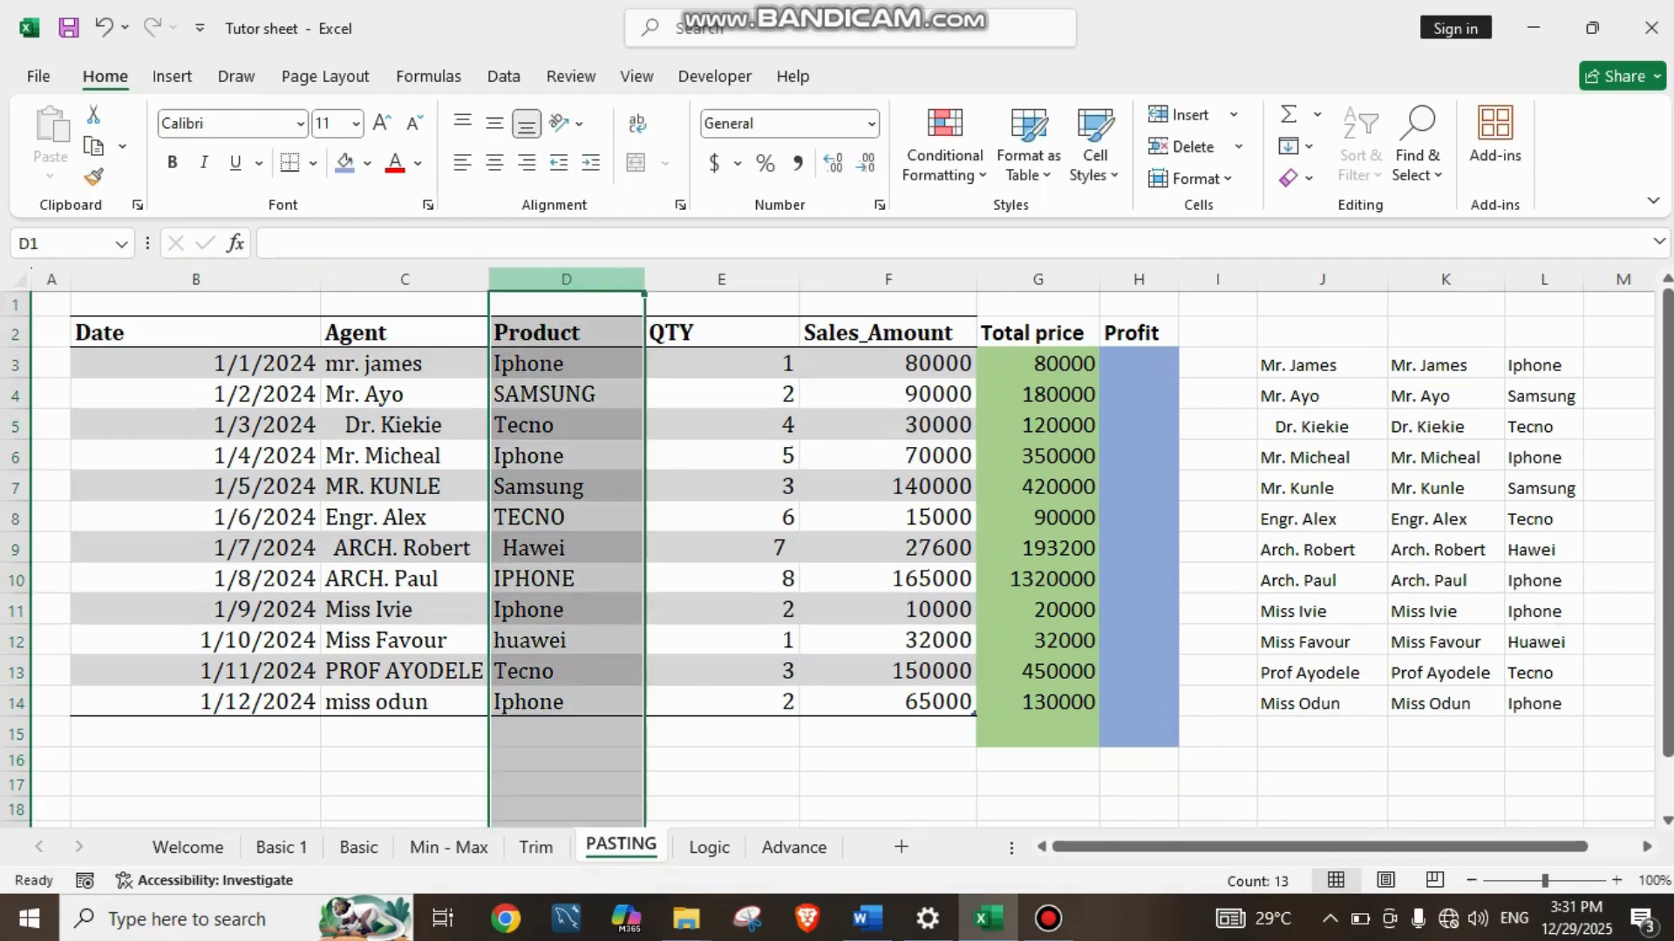
pyautogui.hotkey('ctrl', 'shift', '+')
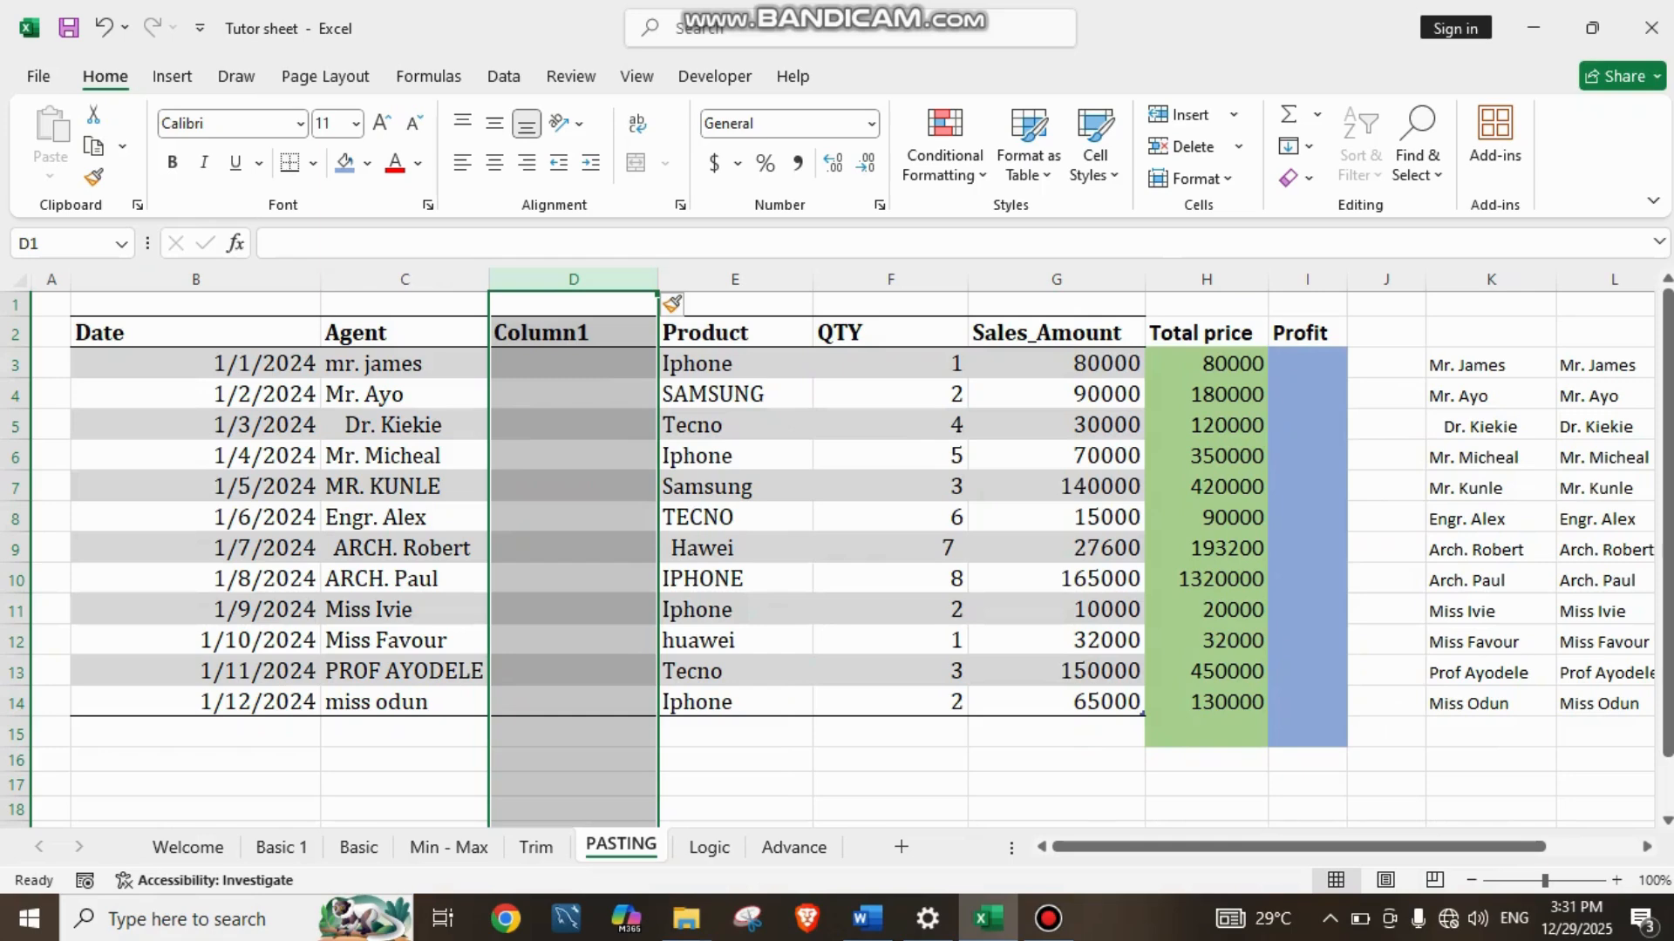
# Step: Copy the TRIM formulas in L3:L14 into the new column, starting at D3
pyautogui.moveTo(1378, 847); pyautogui.dragTo(1468, 847)
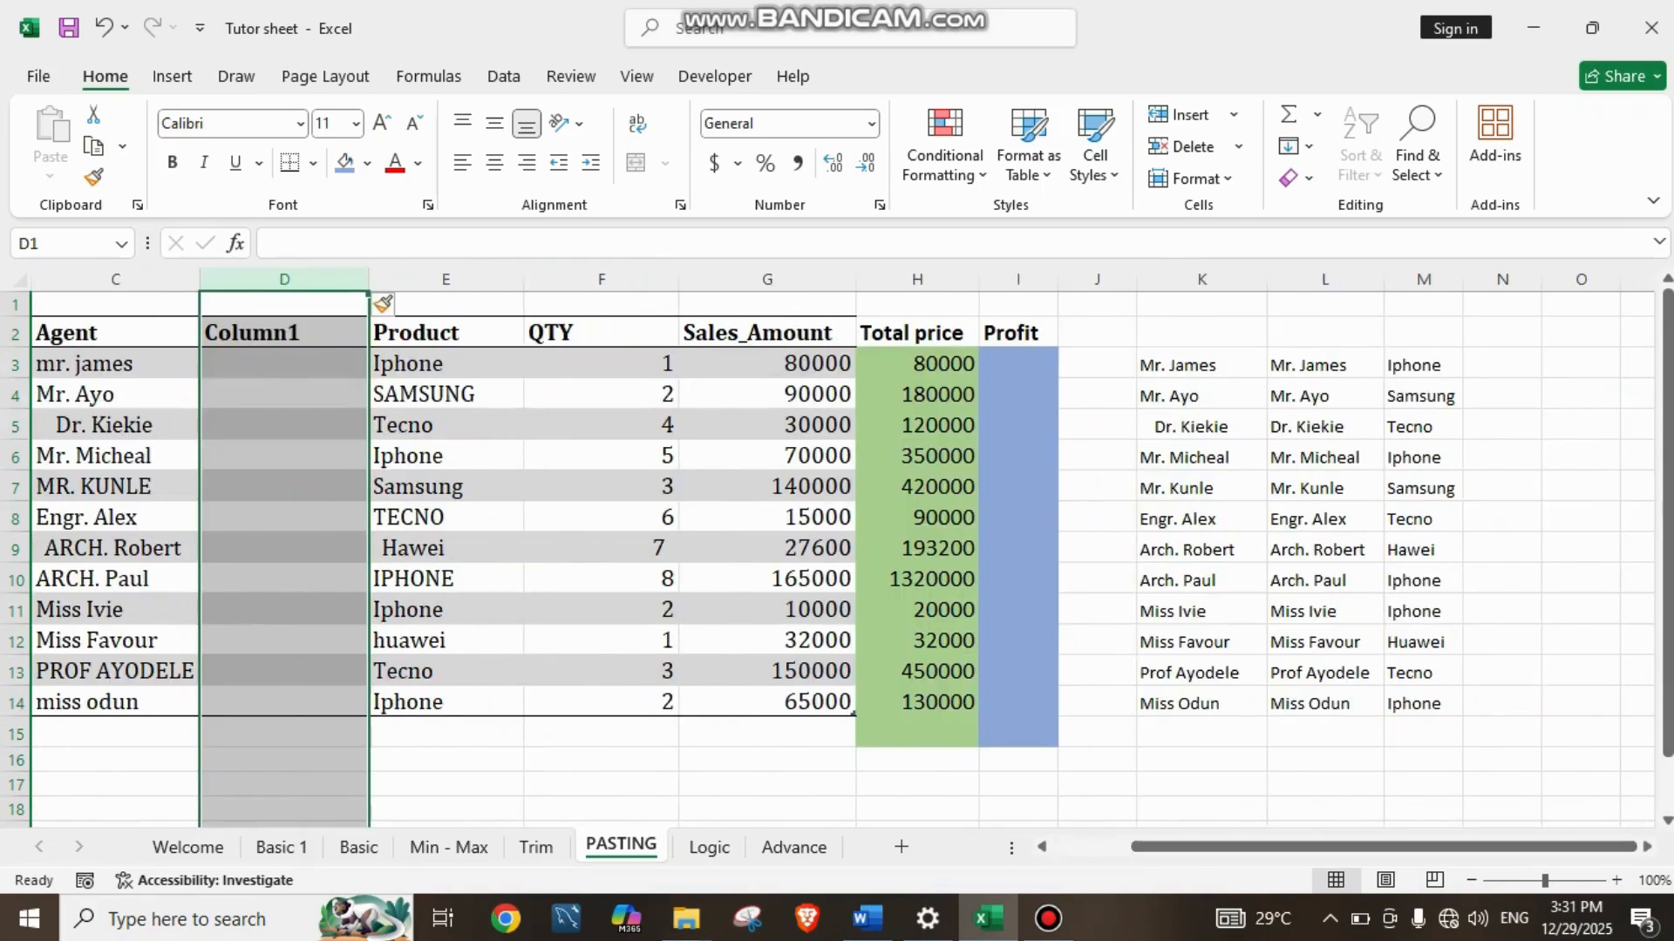
pyautogui.click(1201, 784)
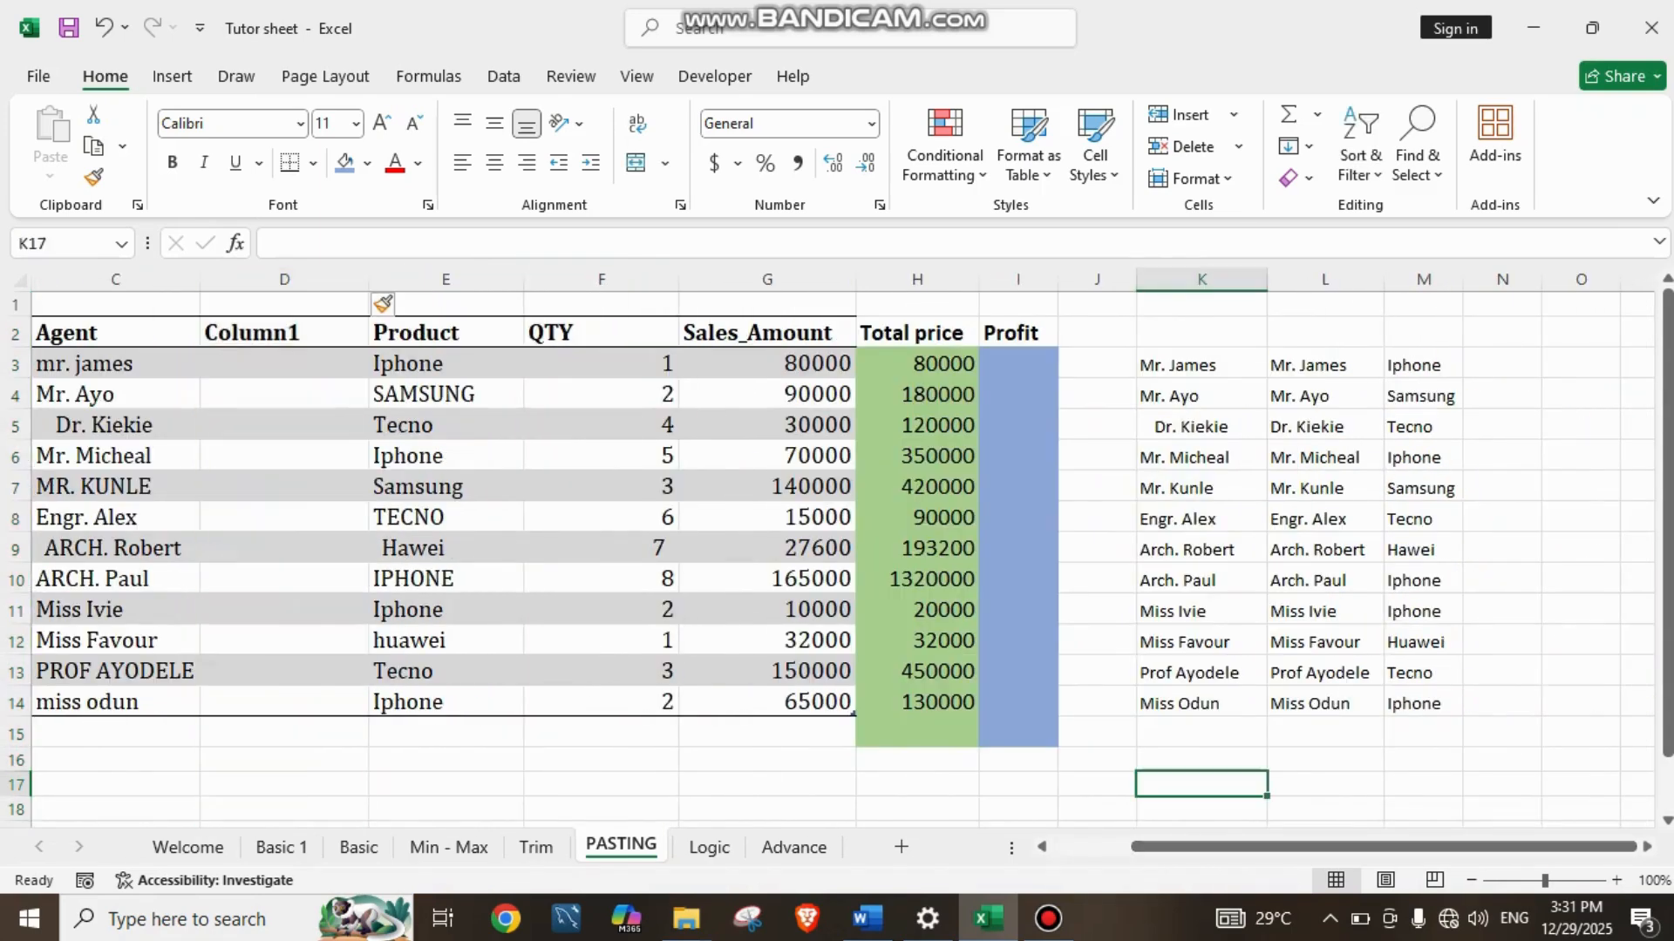
pyautogui.moveTo(1324, 364); pyautogui.dragTo(1325, 704)
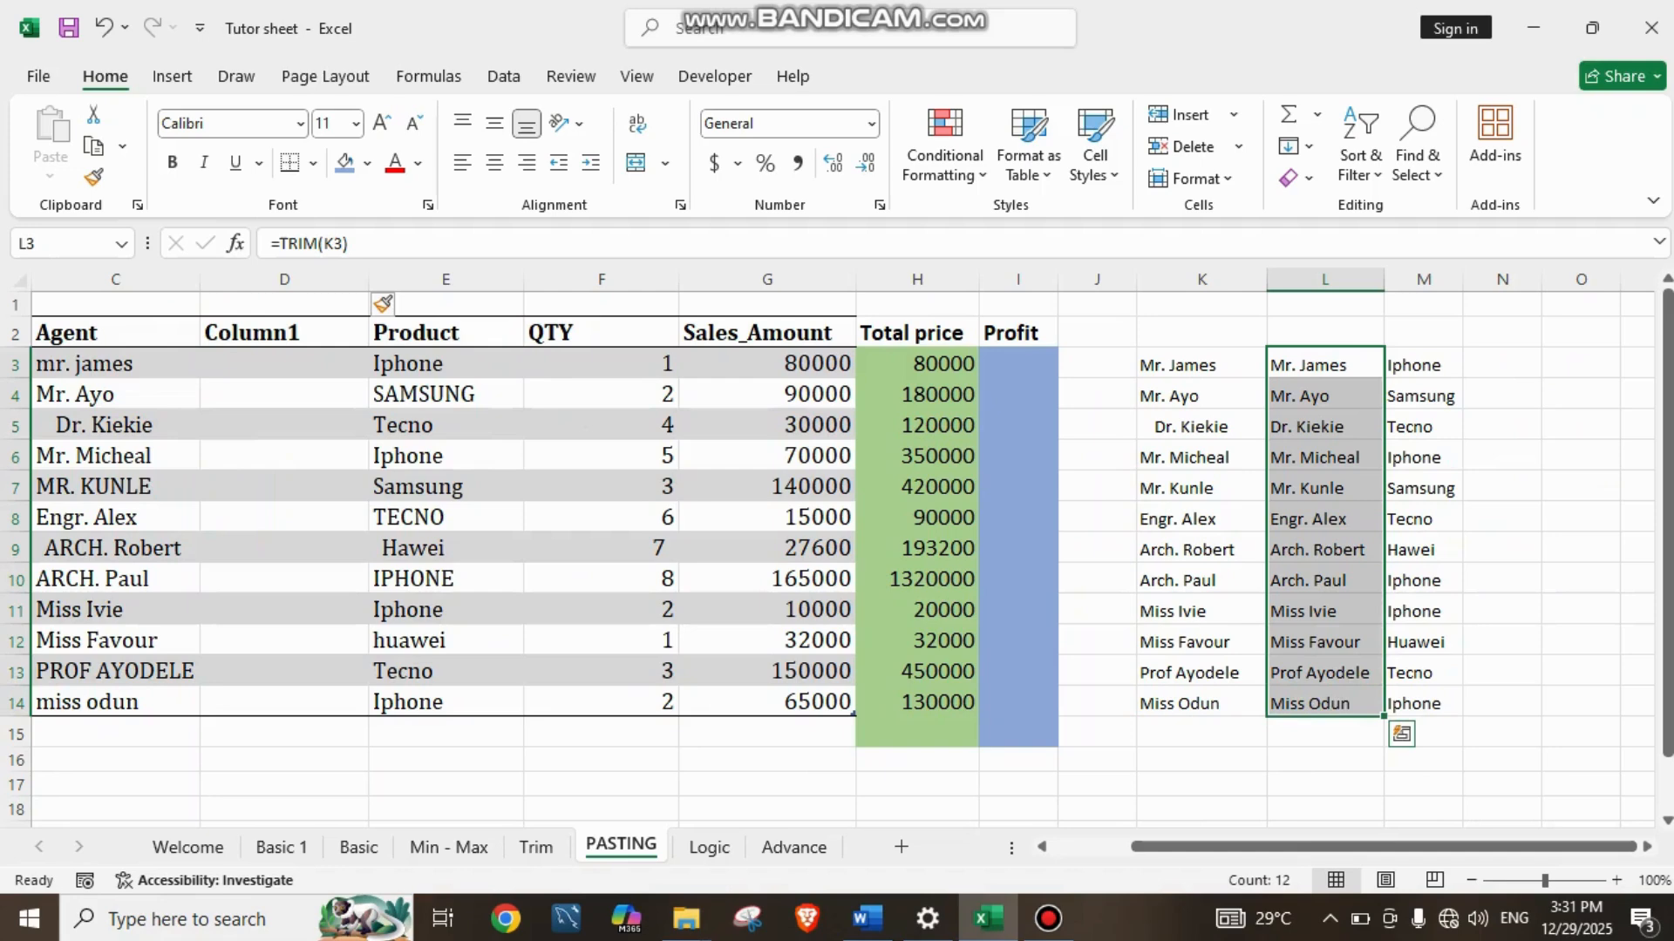
pyautogui.hotkey('ctrl', 'c')
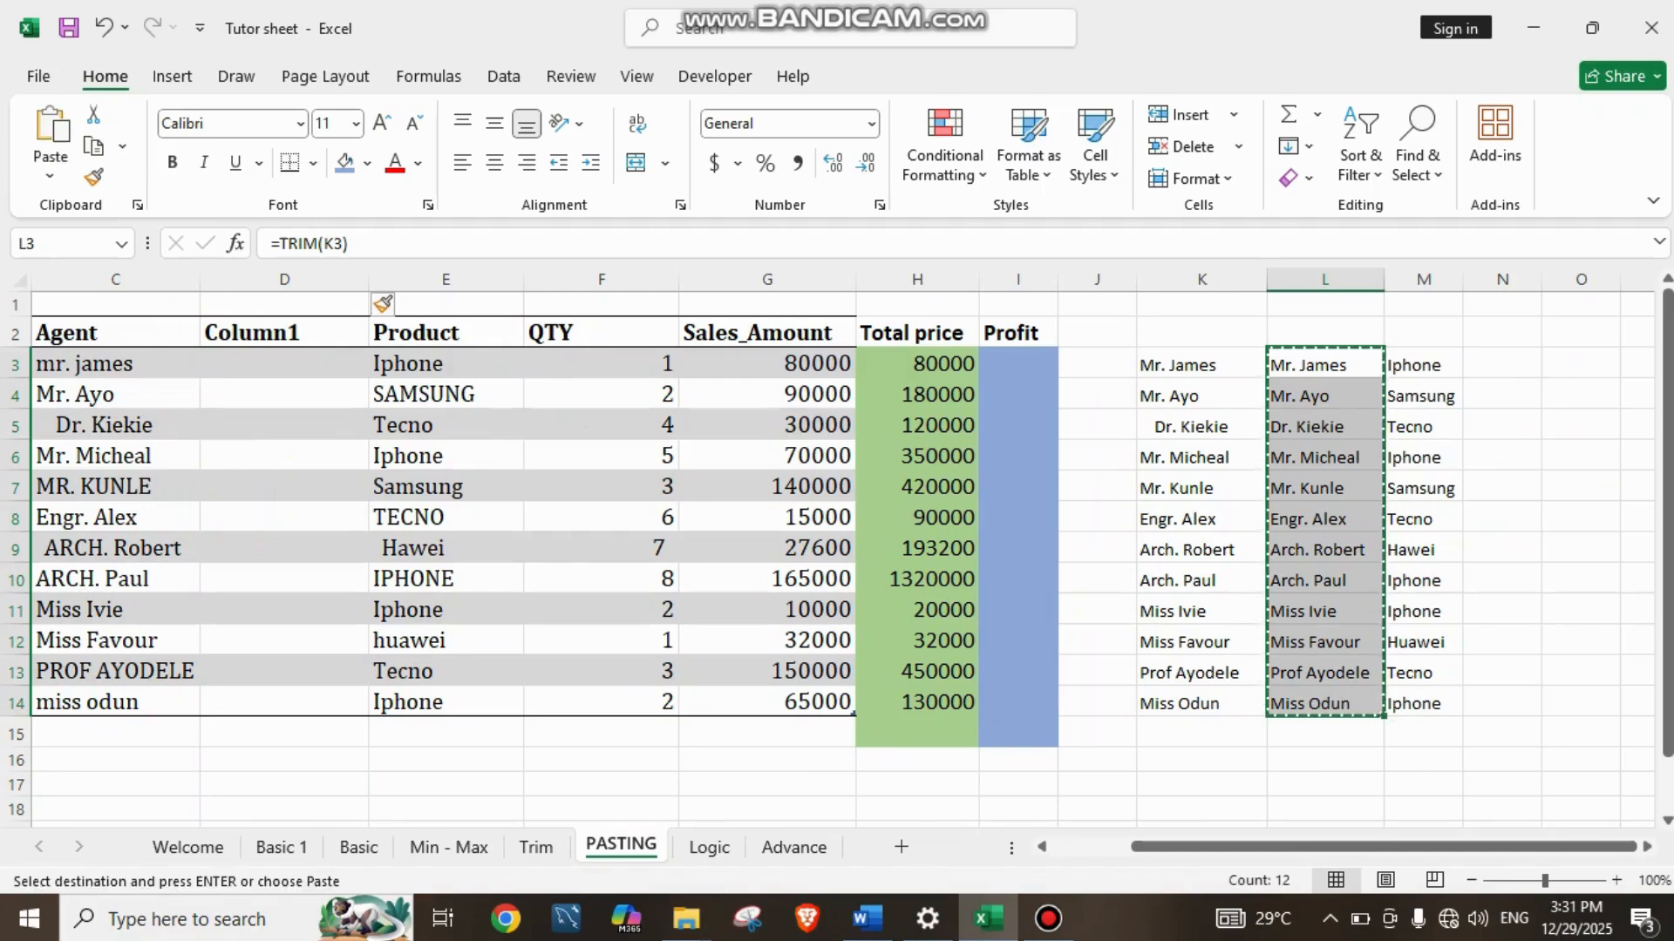
pyautogui.click(283, 365)
pyautogui.hotkey('ctrl', 'v')
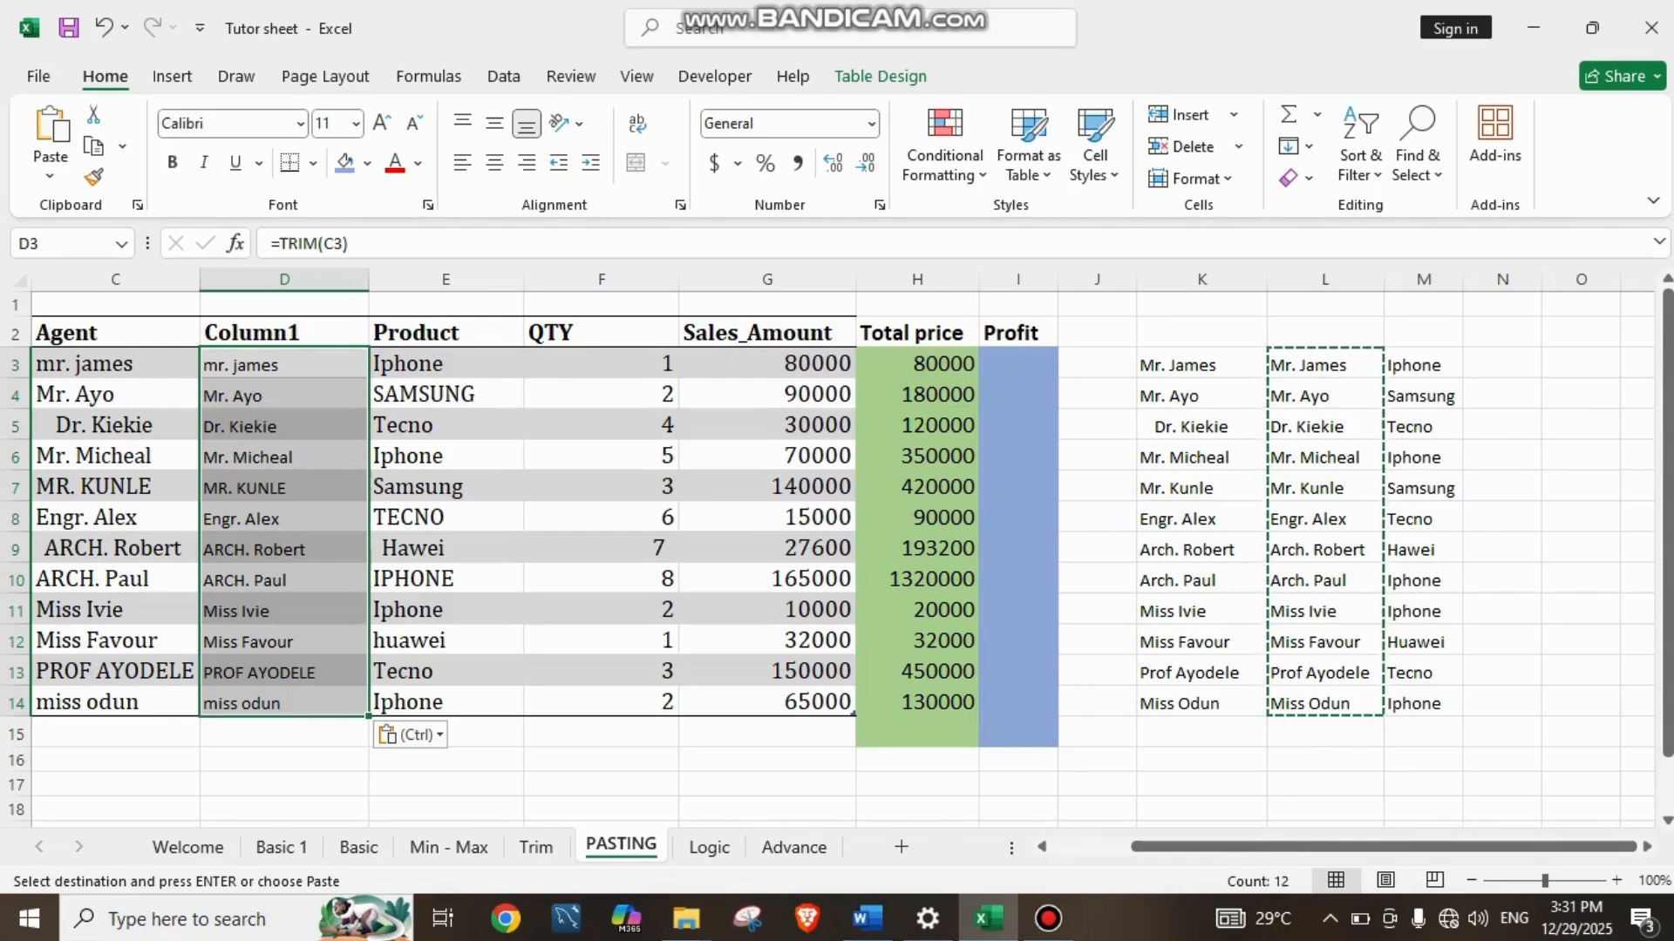
# Step: Try to move the Agent column range C2:C14 one column over to D, and undo the move
pyautogui.moveTo(1155, 847); pyautogui.dragTo(1102, 848)
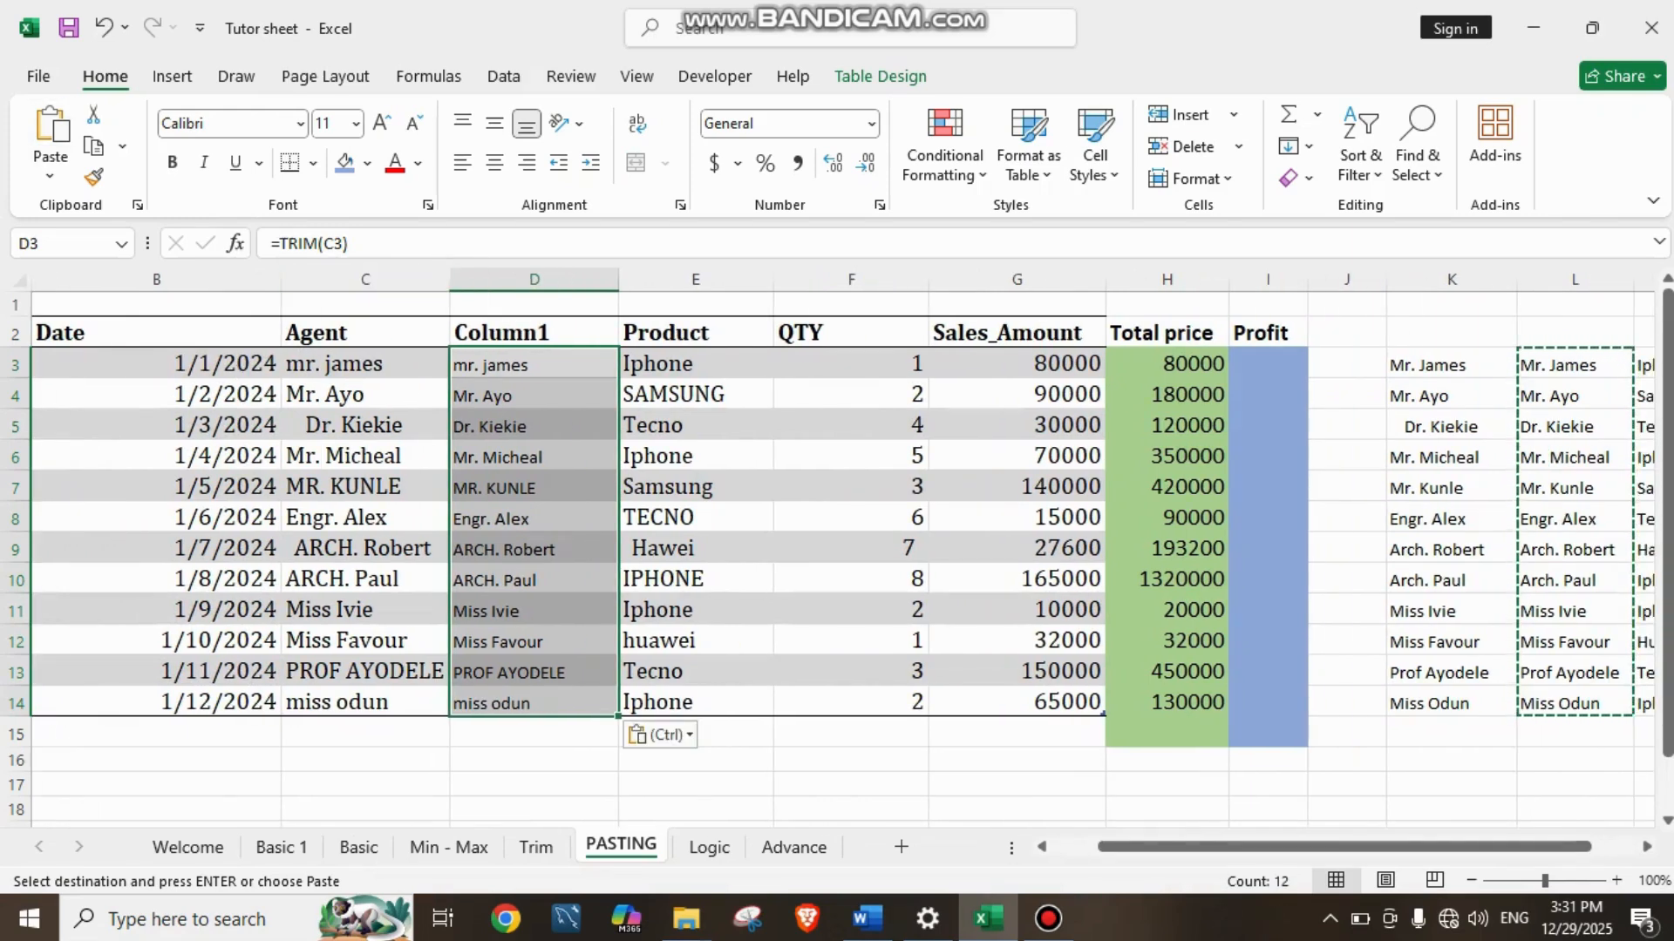
pyautogui.click(365, 333)
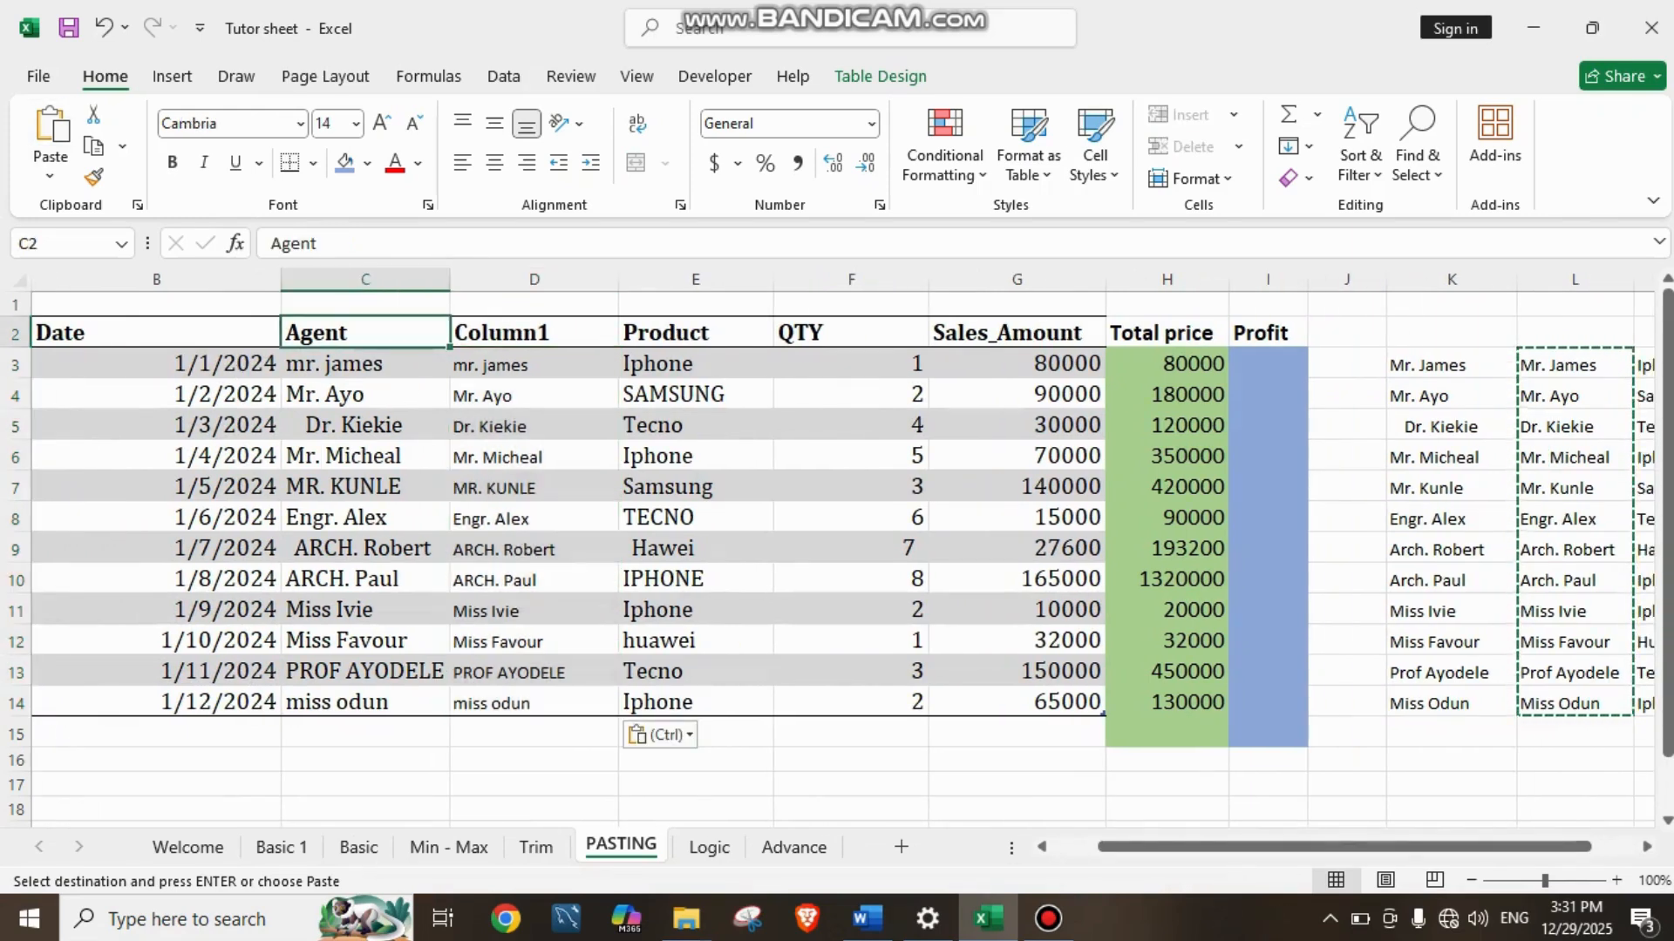
pyautogui.hotkey('ctrl', 'shift', 'Down')
pyautogui.moveTo(449, 519); pyautogui.dragTo(618, 519)
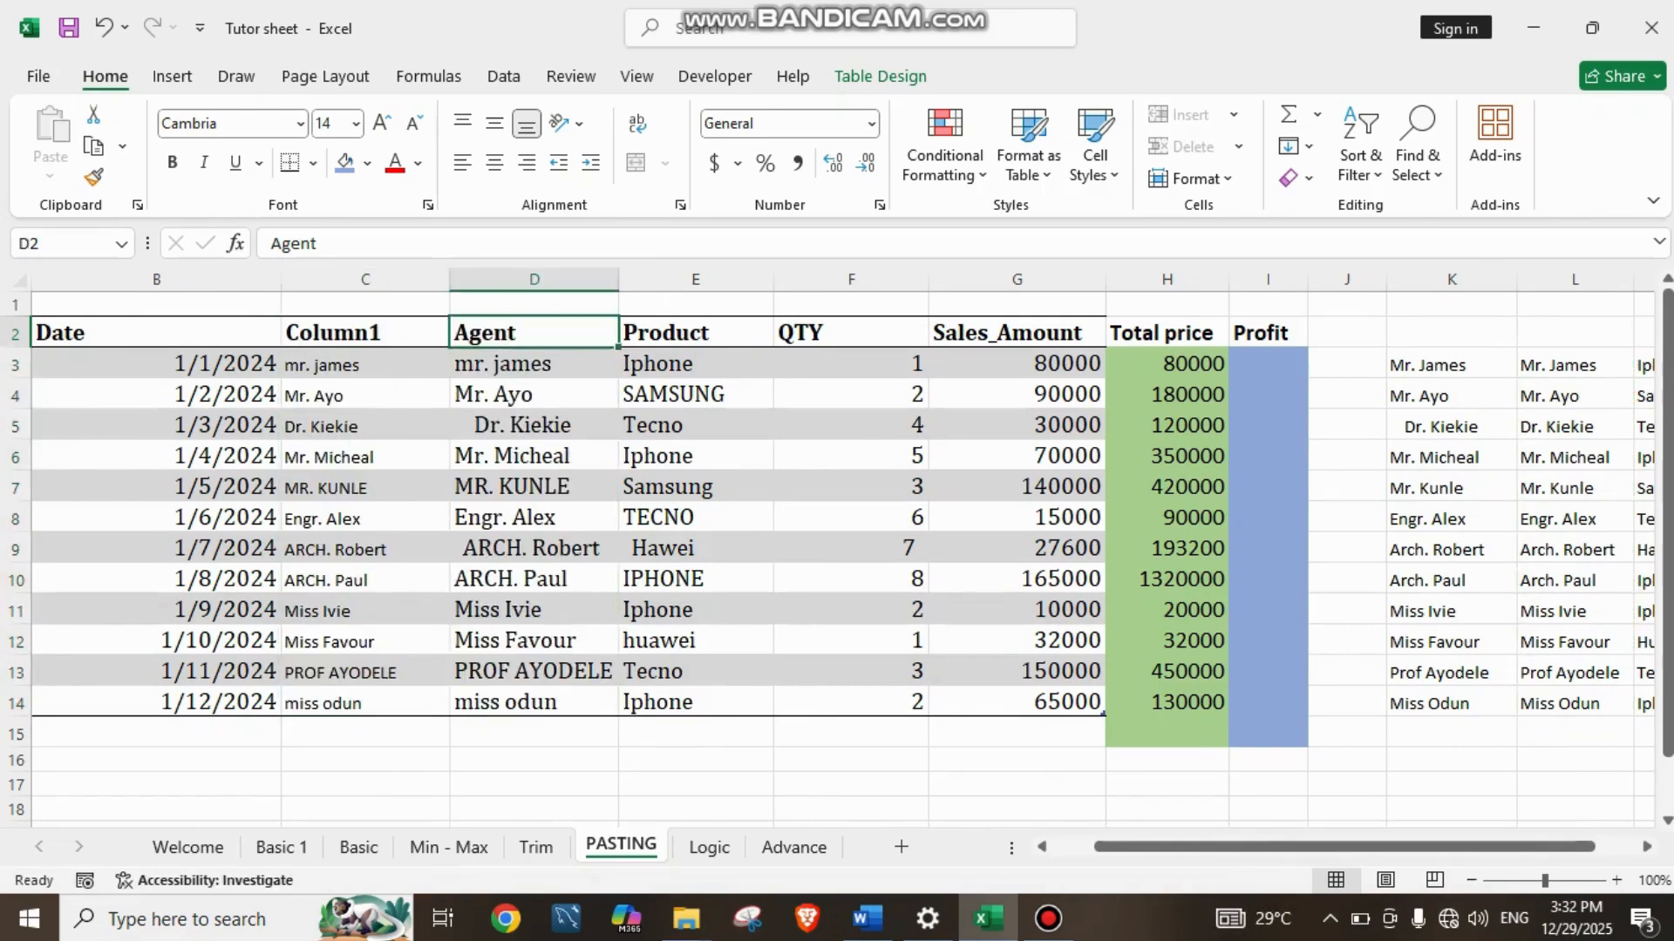
pyautogui.hotkey('ctrl', 'z')
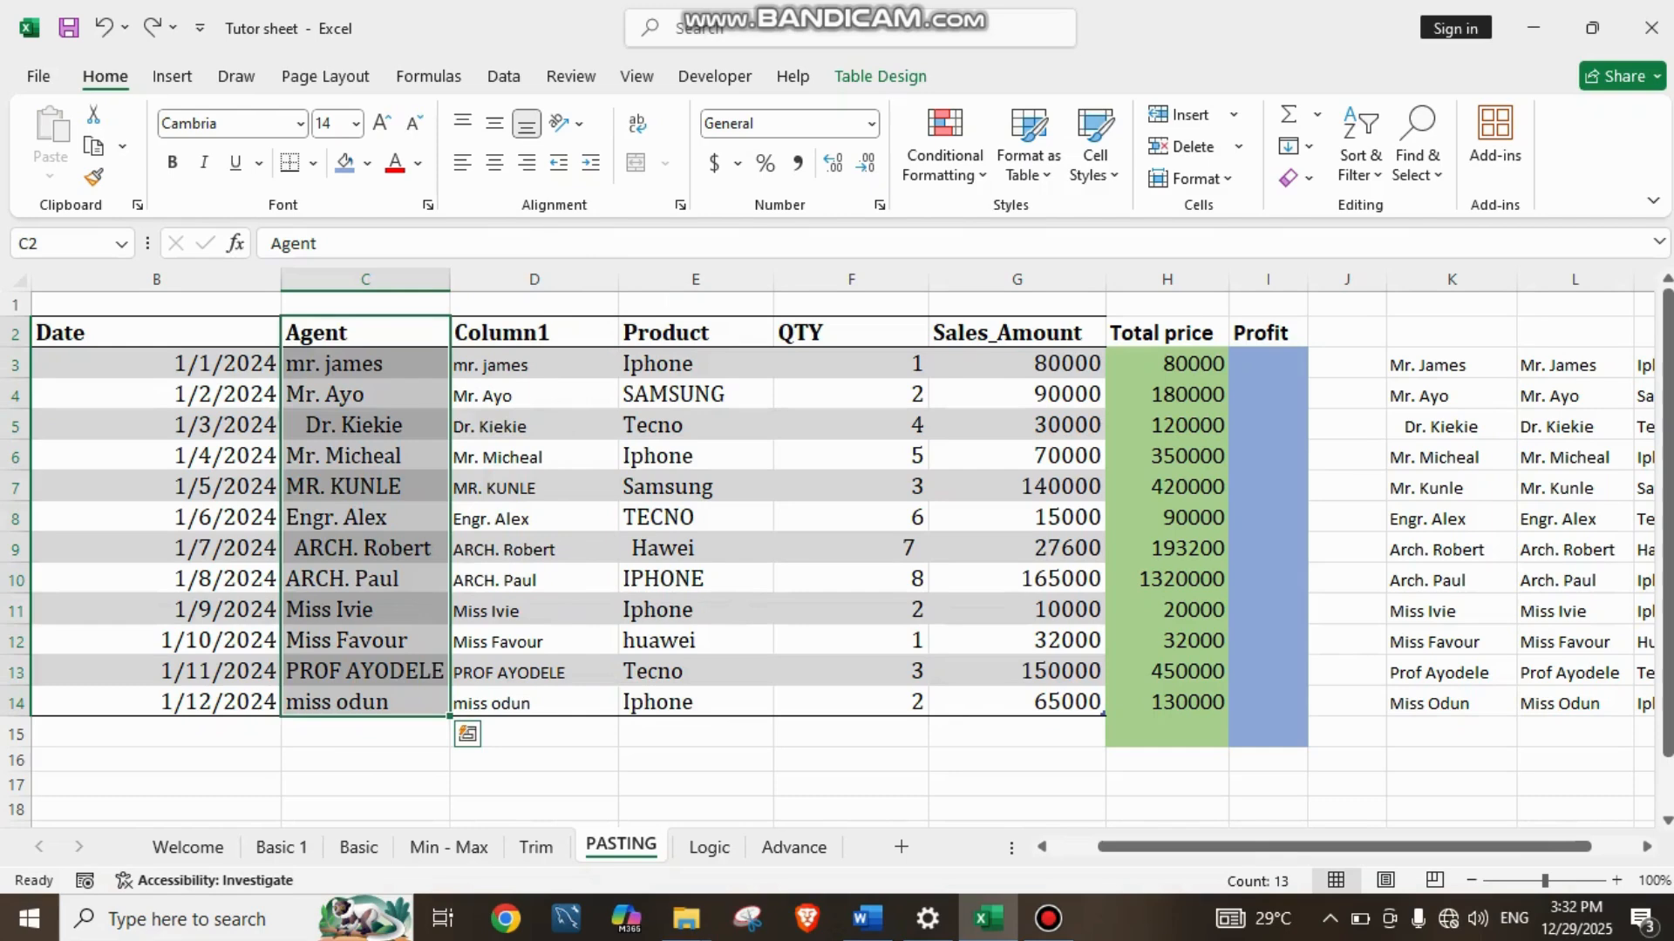
# Step: Rename the Column1 header in D2 to Agent
pyautogui.doubleClick(569, 333)
pyautogui.press('BackSpace')
pyautogui.press('BackSpace')
pyautogui.press('BackSpace')
pyautogui.press('BackSpace')
pyautogui.press('BackSpace')
pyautogui.press('BackSpace')
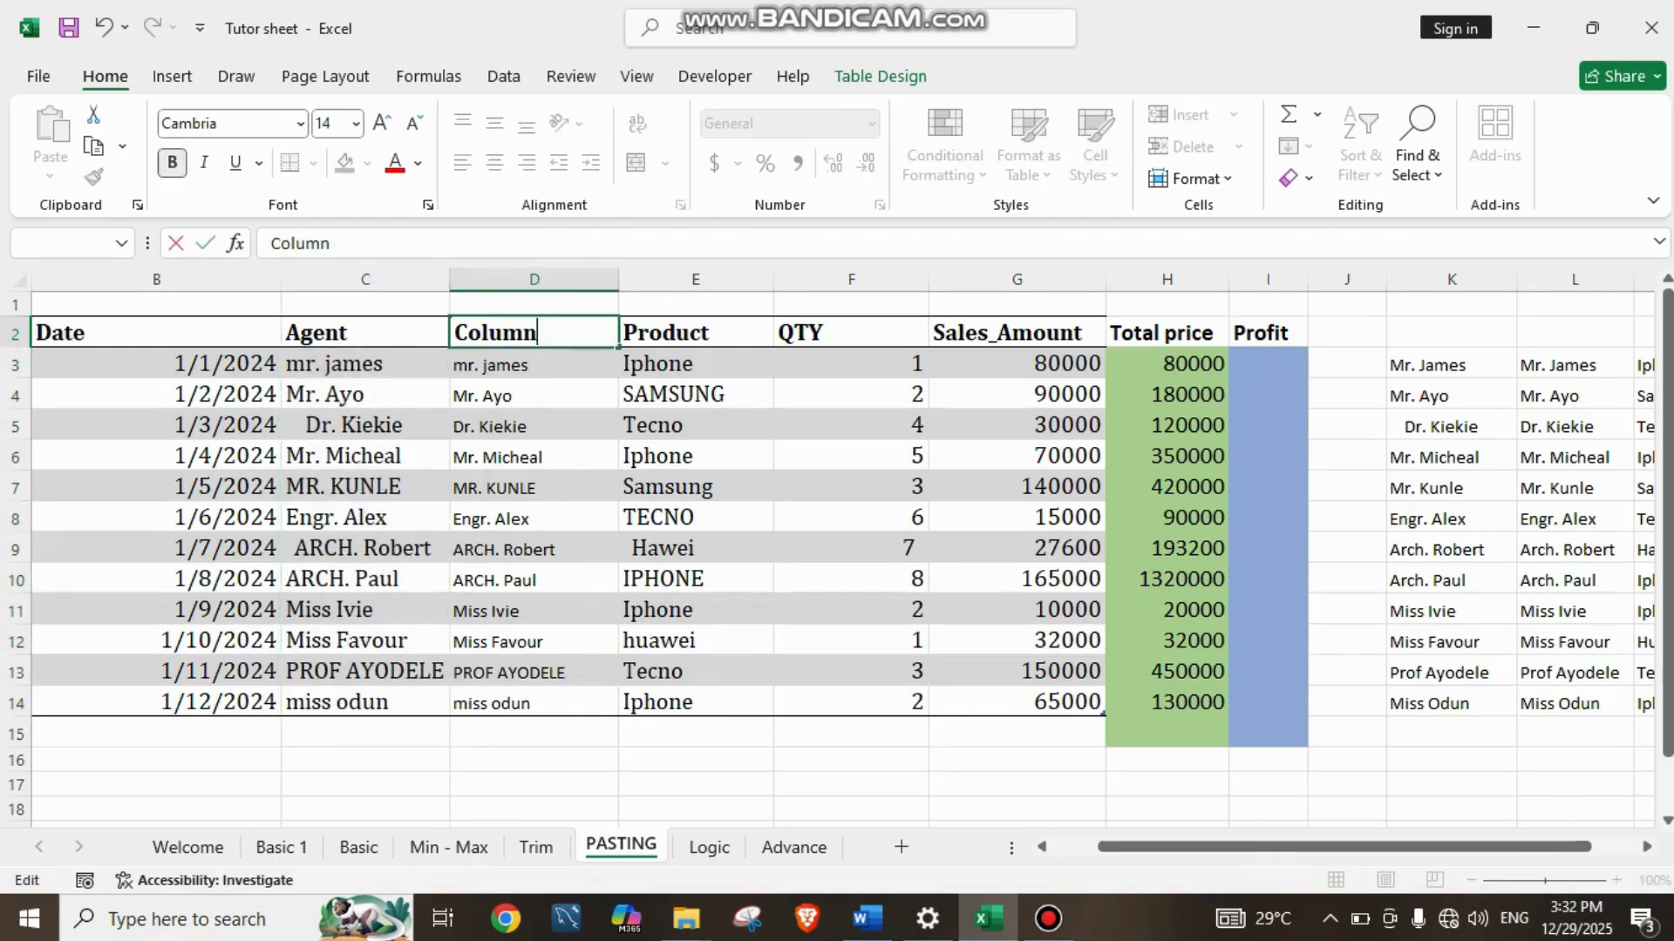
pyautogui.press('BackSpace')
pyautogui.write('A')
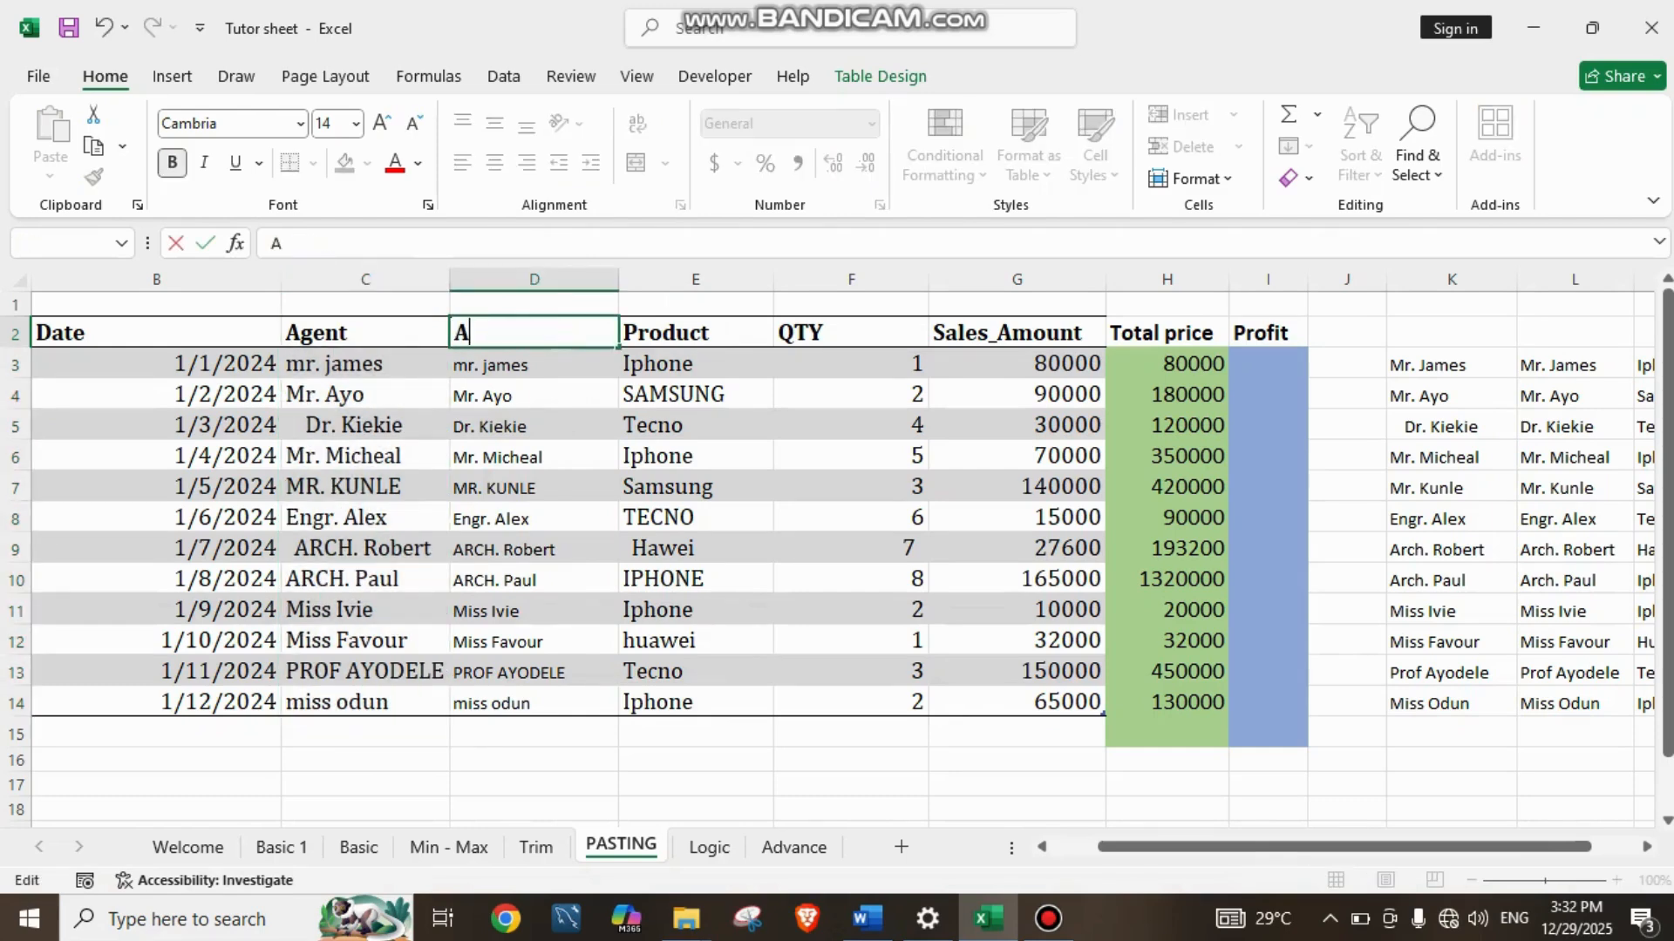
pyautogui.write('gent')
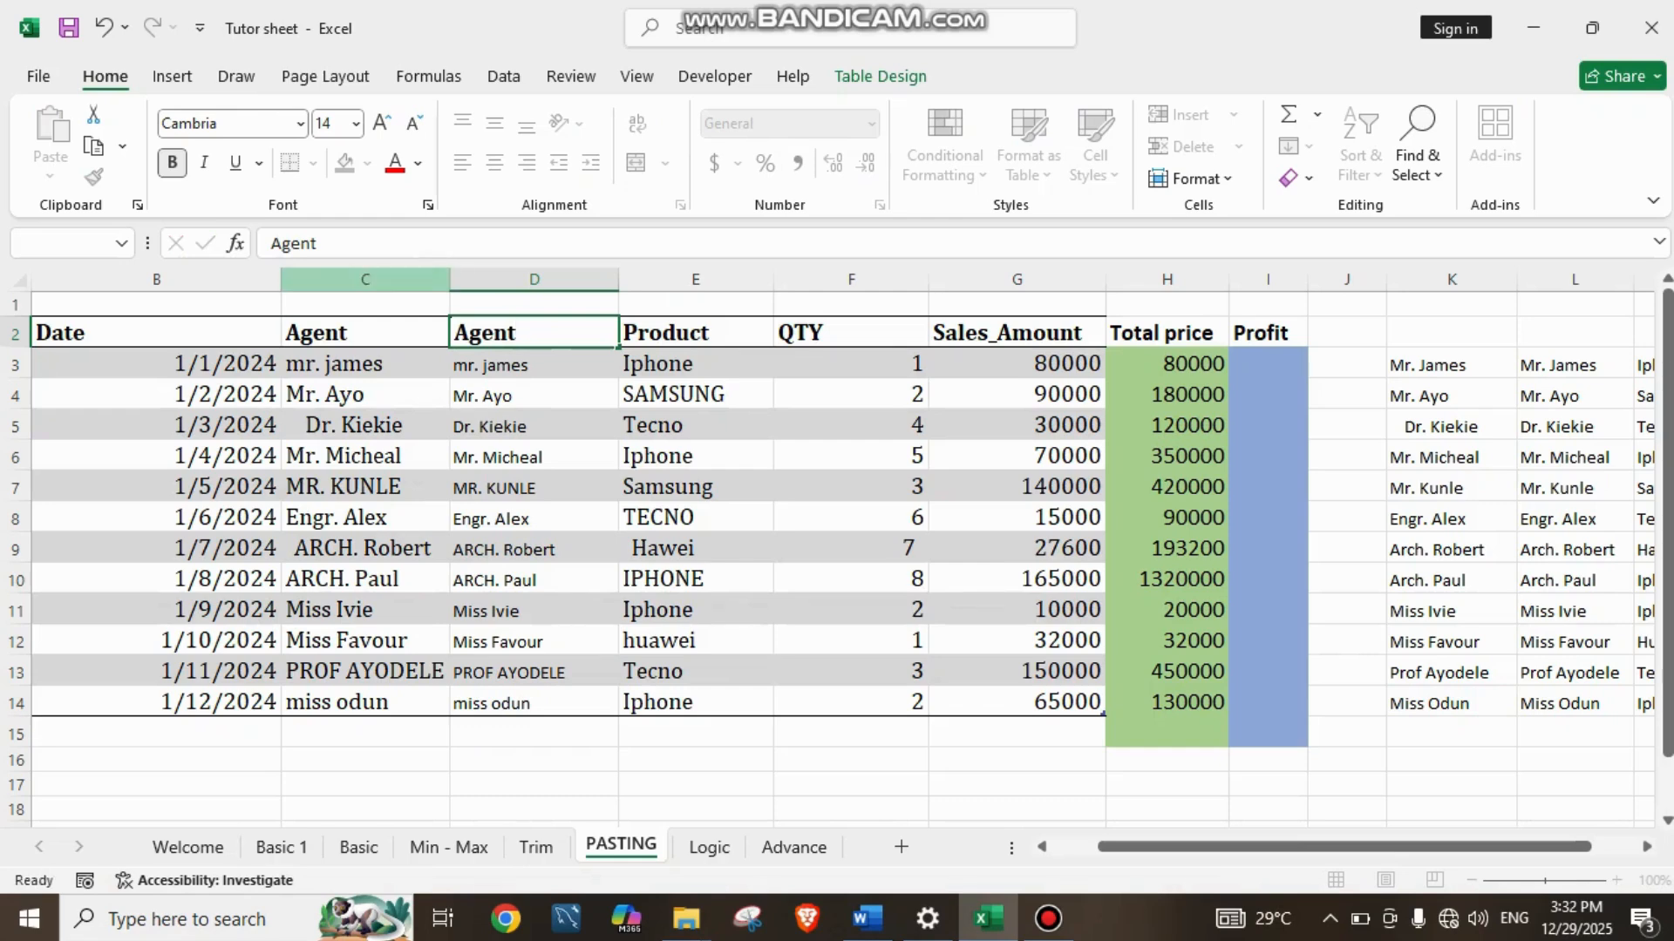
# Step: Try deleting the original Agent column C twice, undoing the deletion each time
pyautogui.click(365, 280)
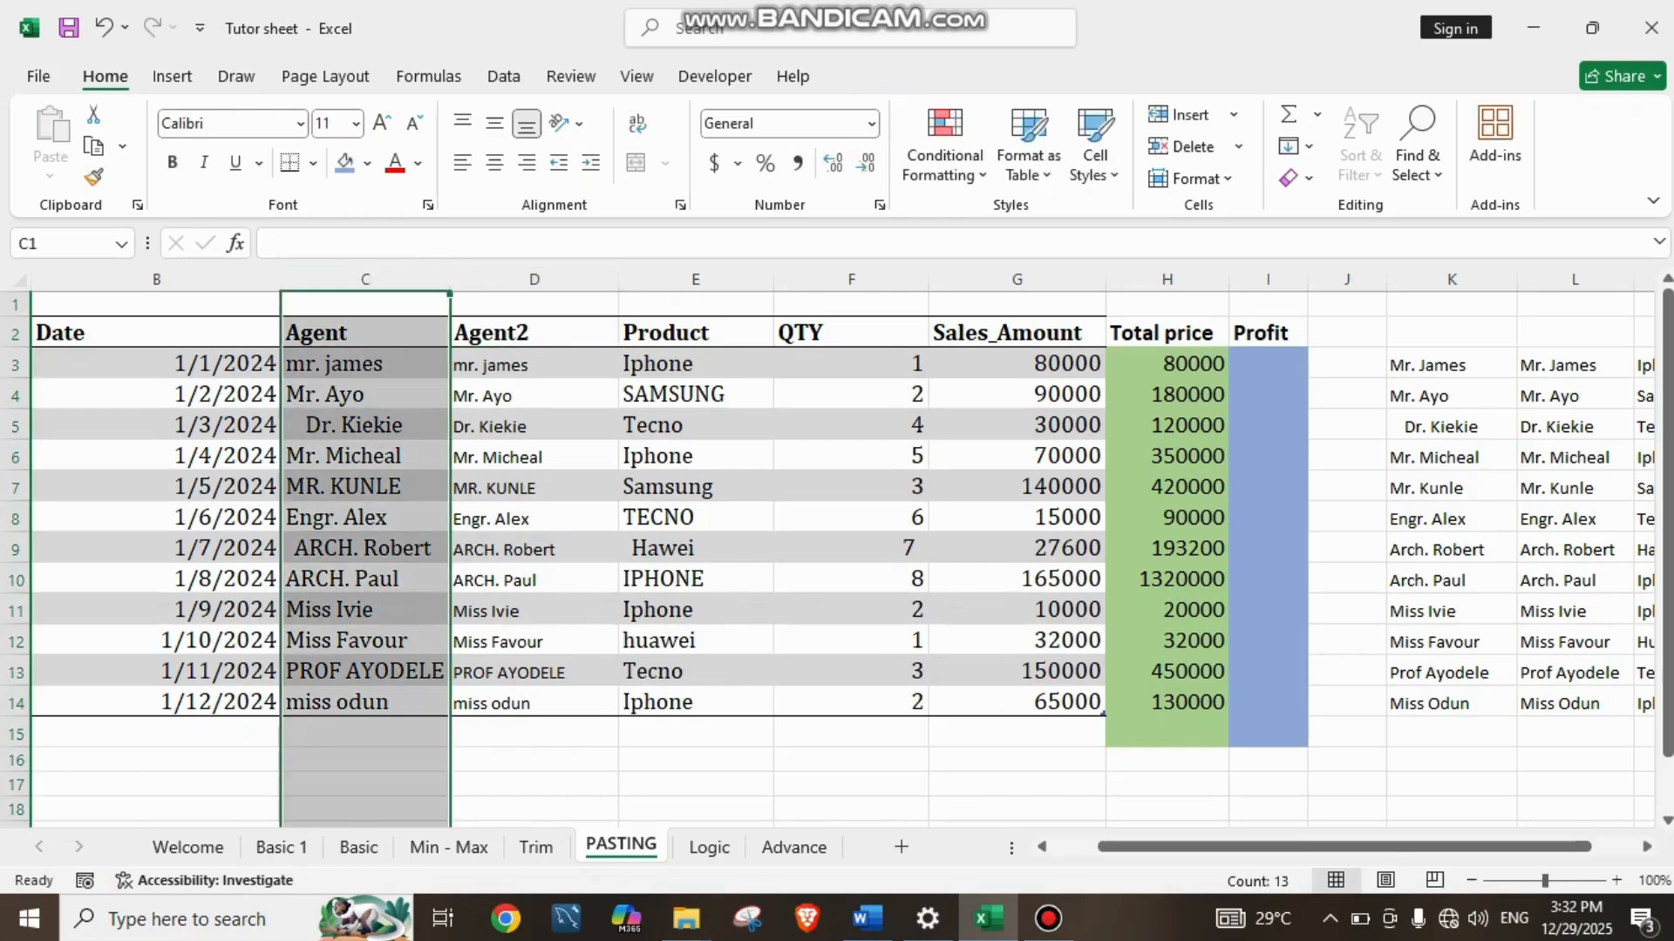
pyautogui.hotkey('ctrl', '-')
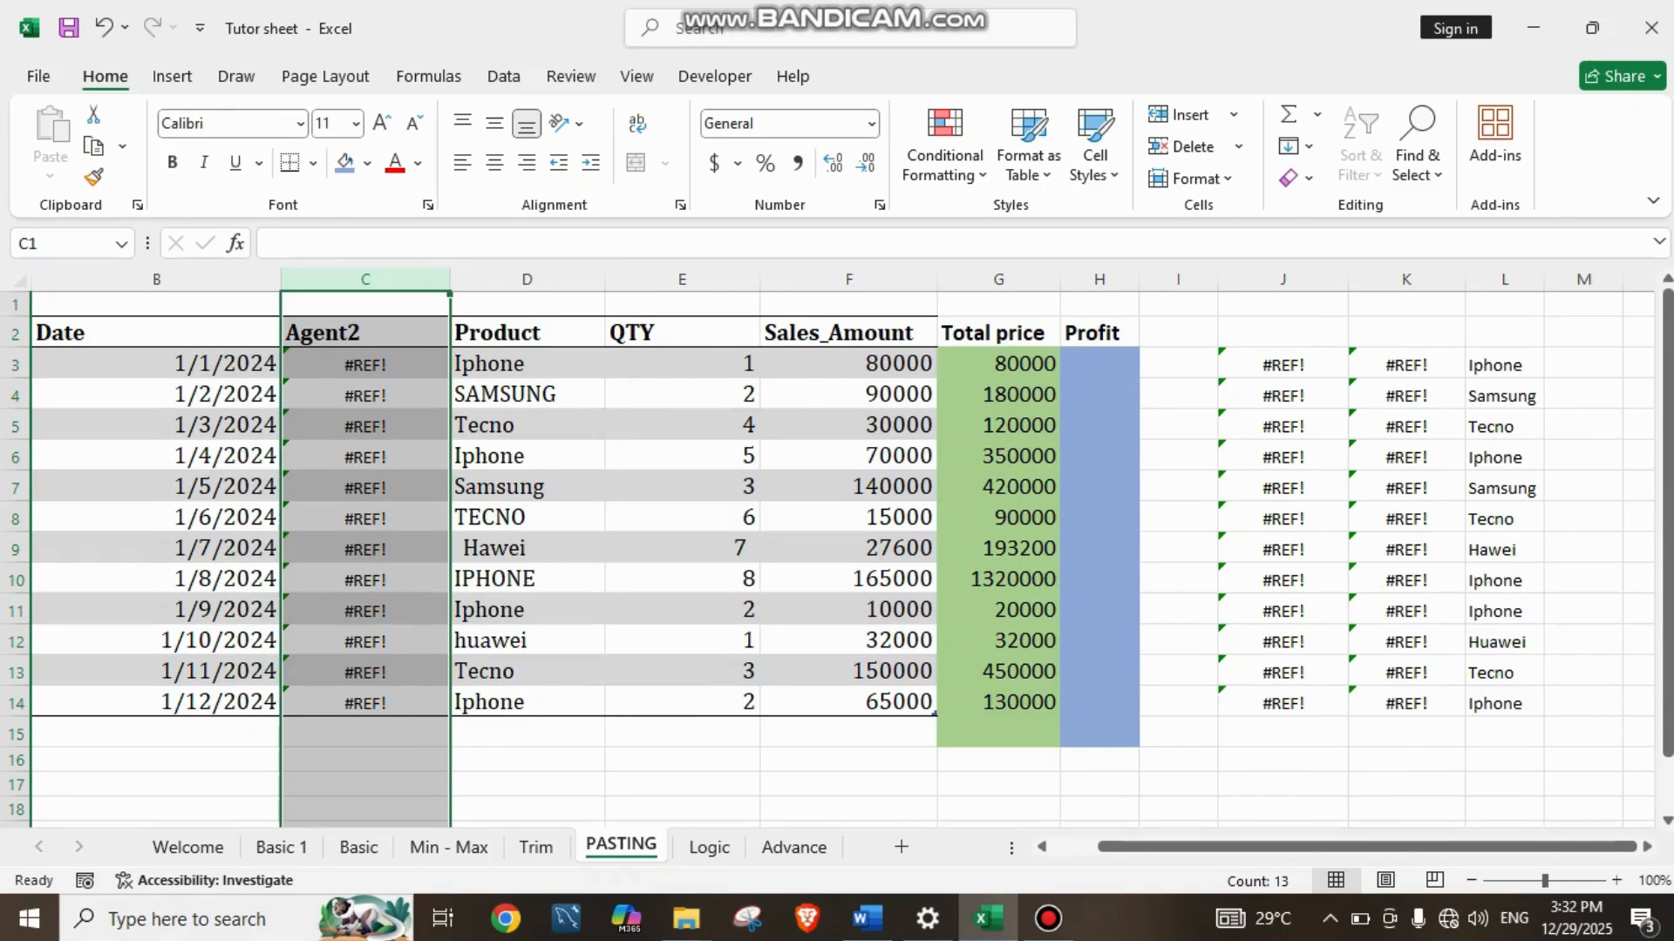
pyautogui.click(527, 760)
pyautogui.moveTo(510, 771); pyautogui.dragTo(340, 795)
pyautogui.click(365, 760)
pyautogui.hotkey('ctrl', 'z')
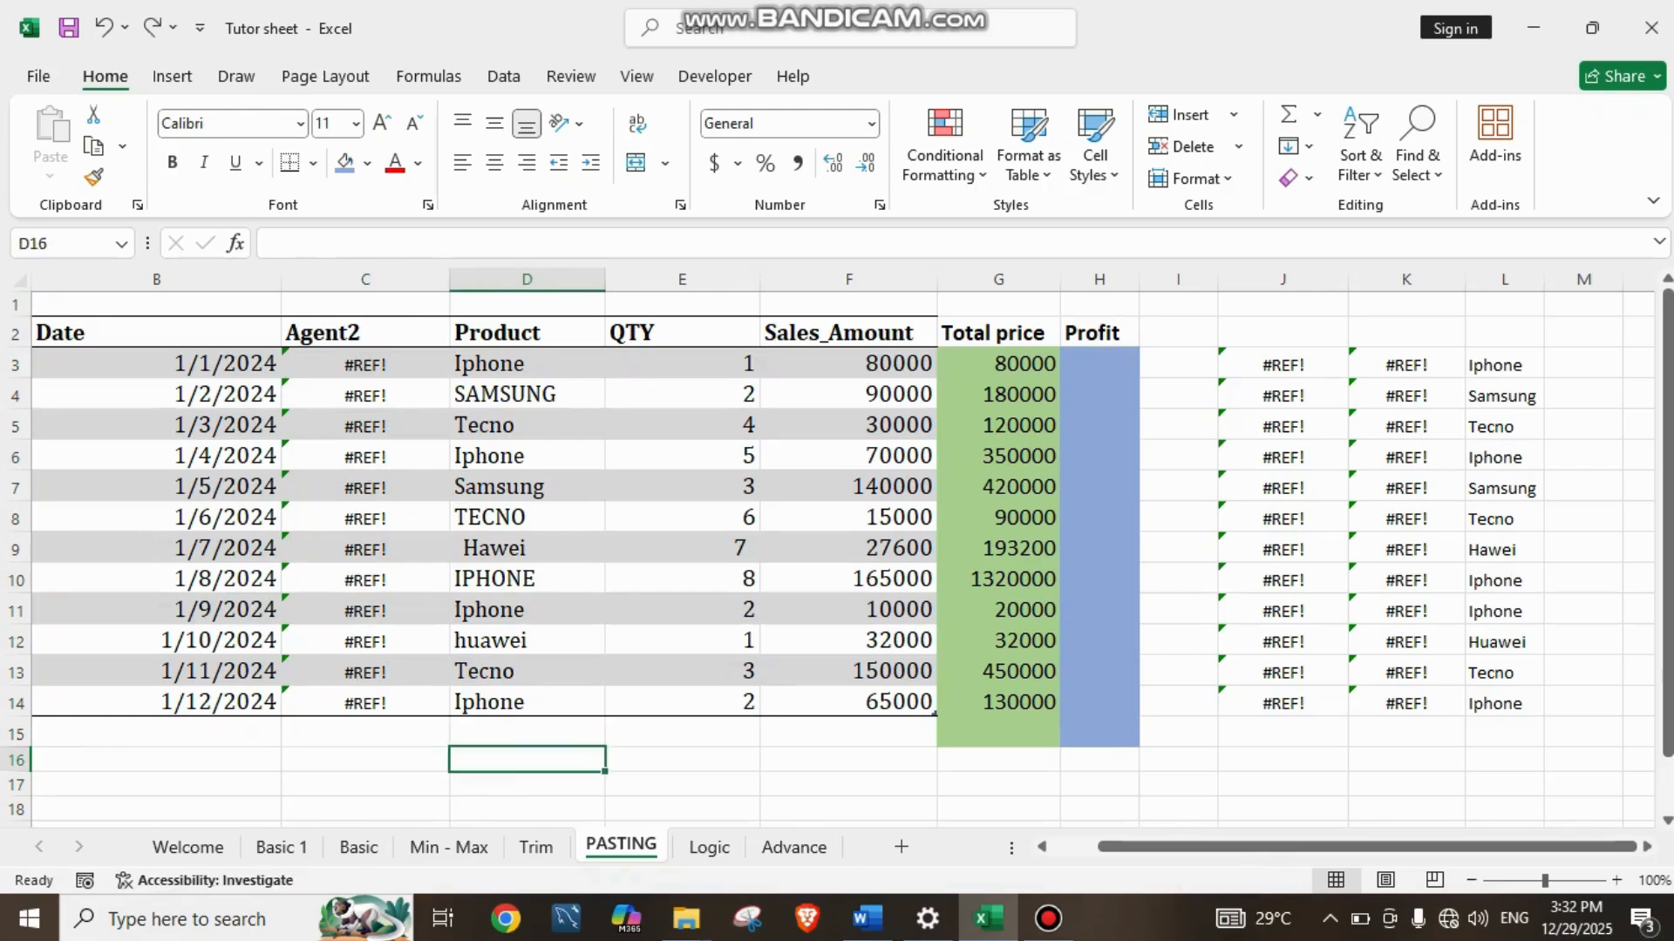
pyautogui.hotkey('ctrl', 'z')
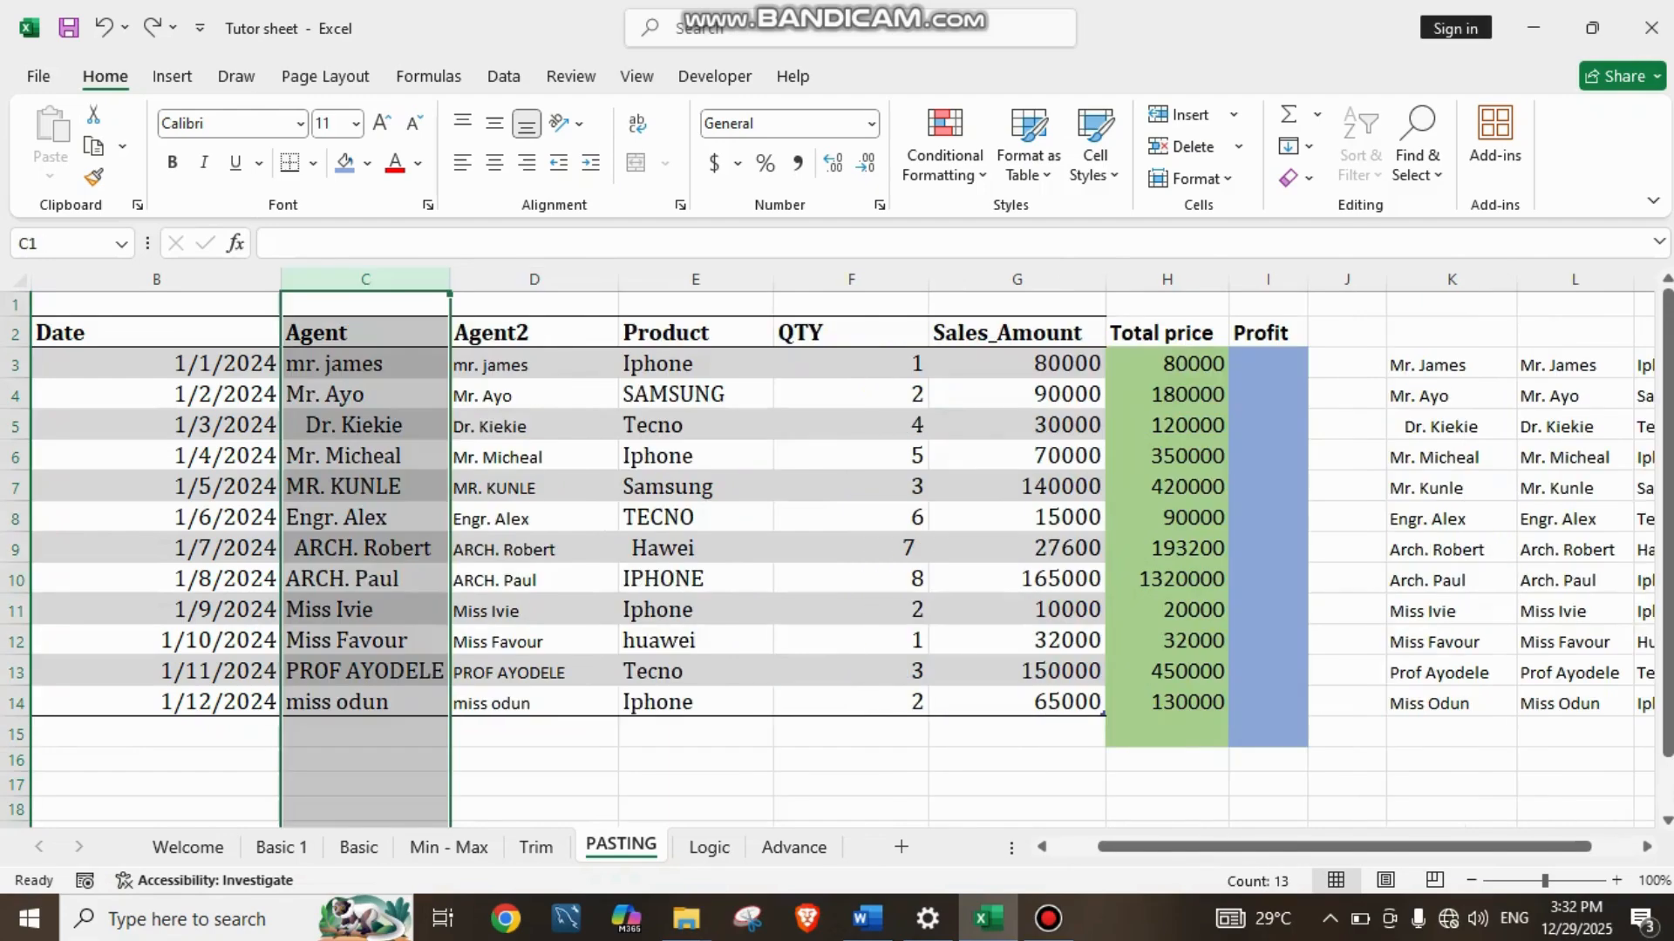
pyautogui.click(534, 760)
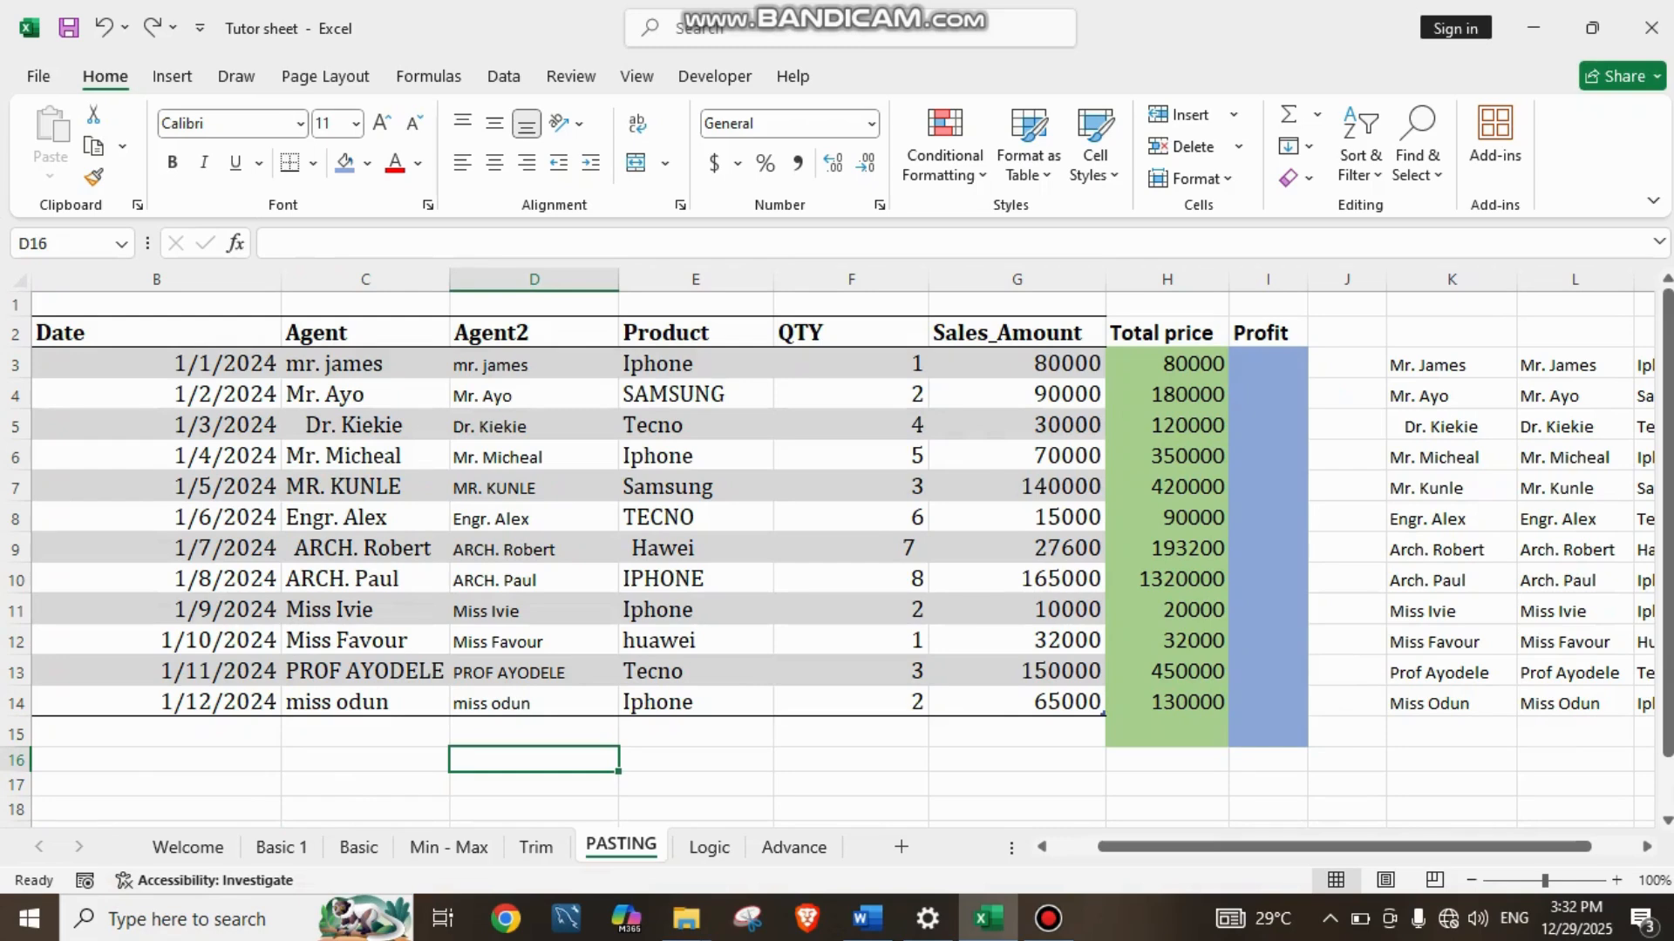
pyautogui.click(366, 279)
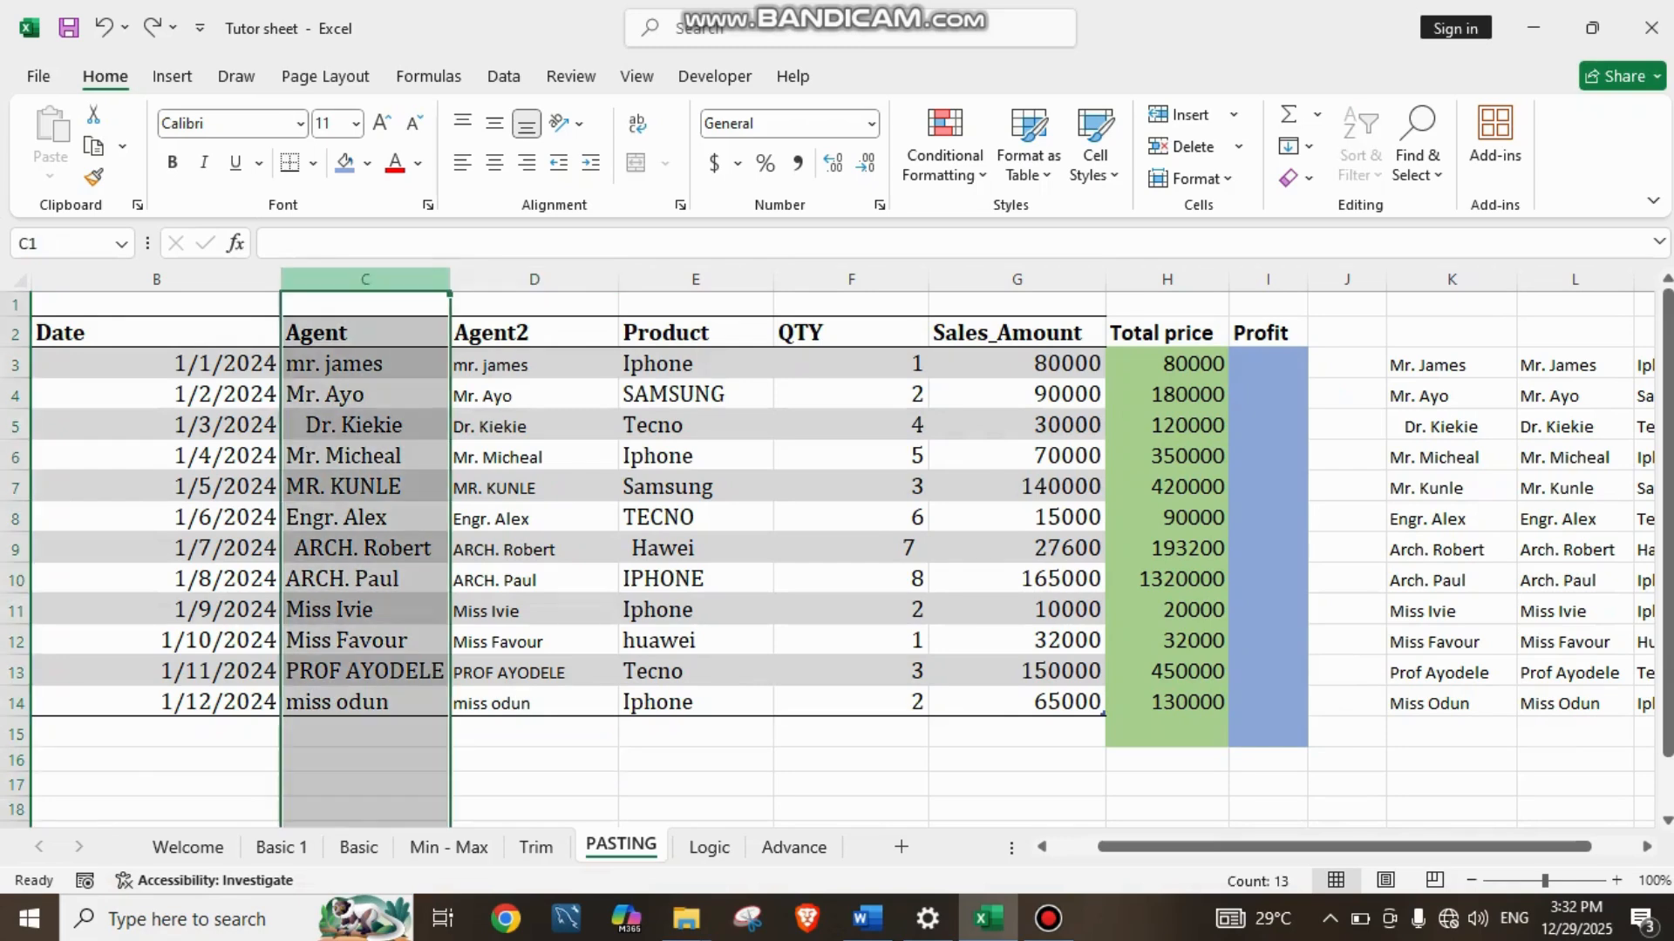
pyautogui.hotkey('ctrl', '-')
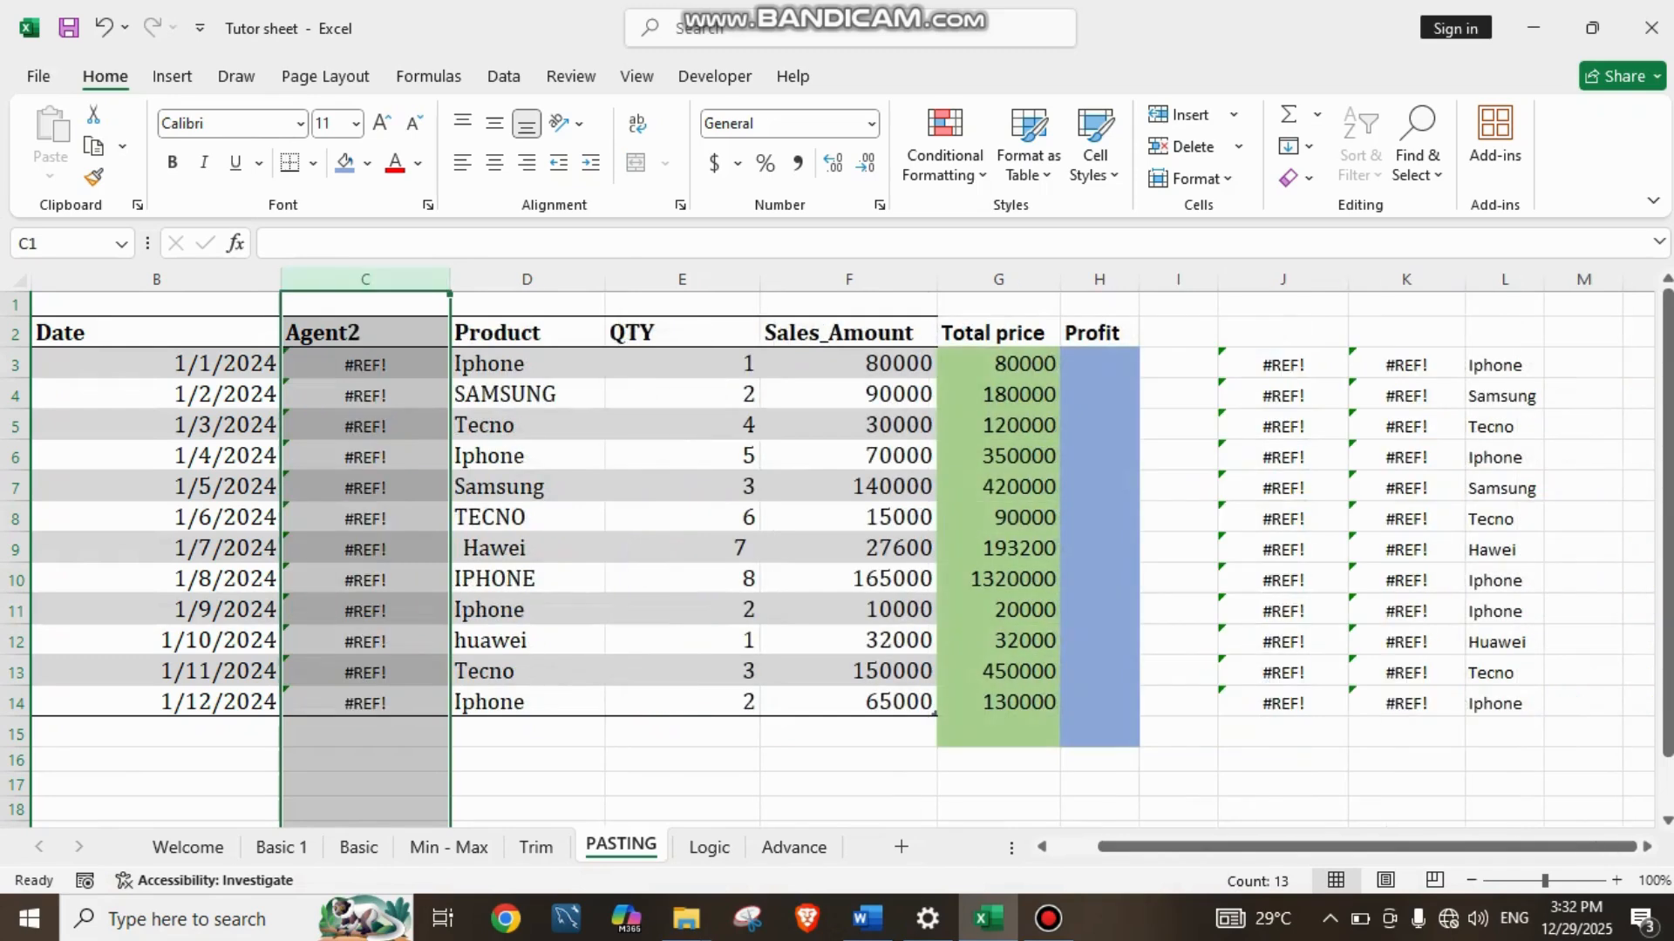
pyautogui.click(526, 785)
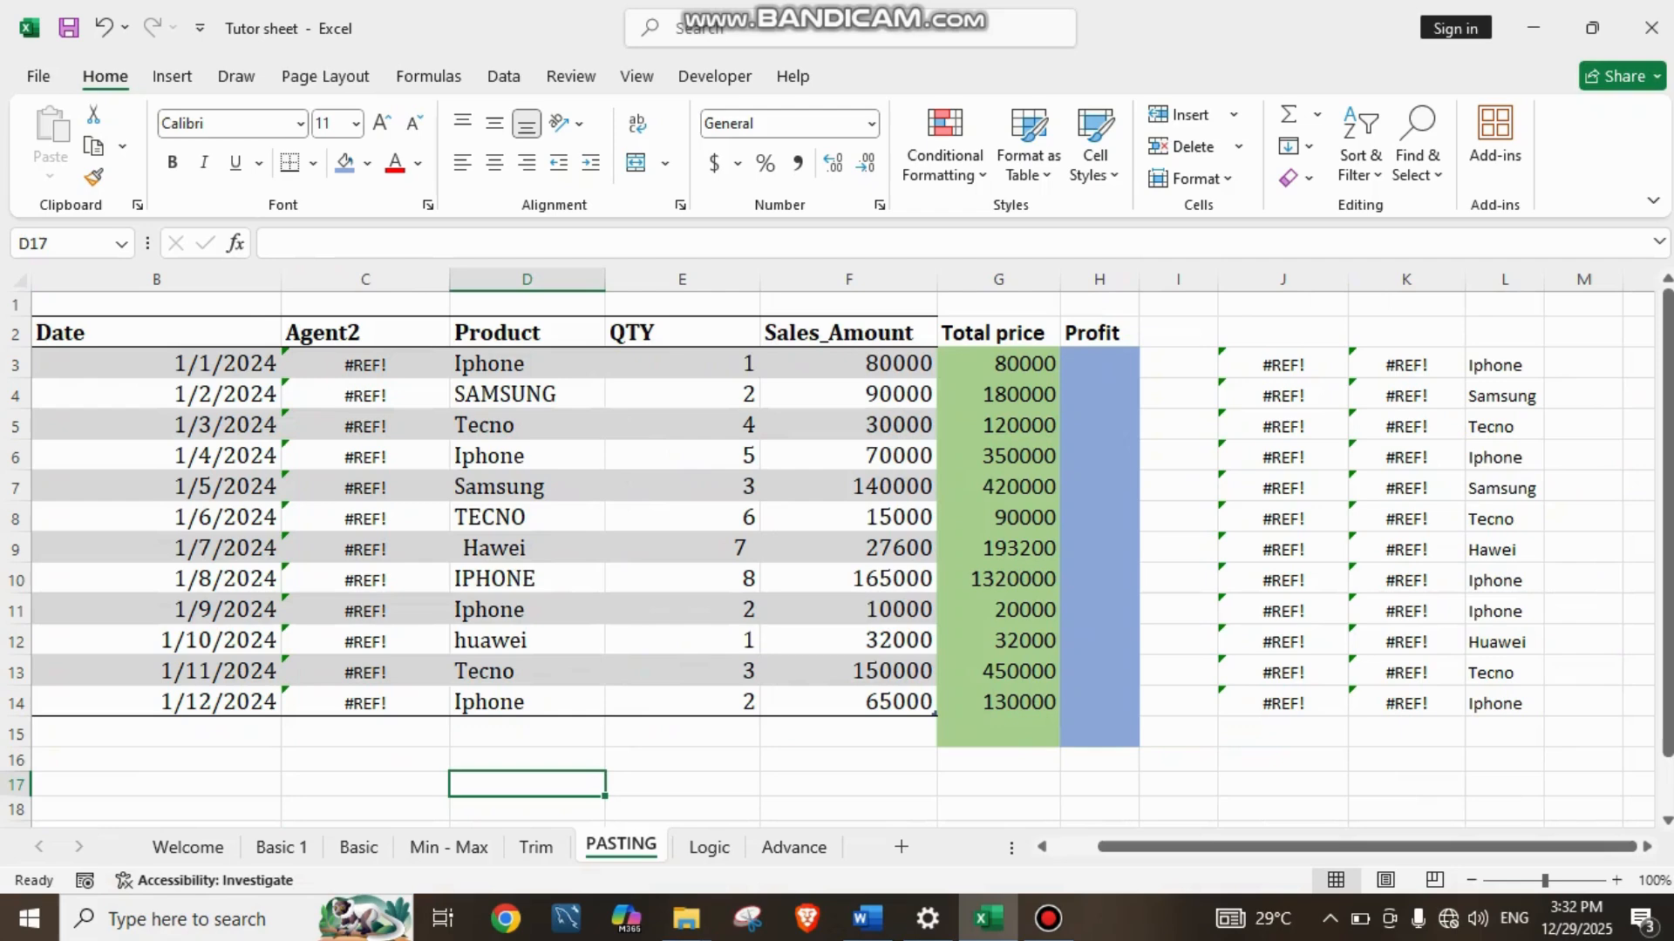
pyautogui.hotkey('ctrl', 'z')
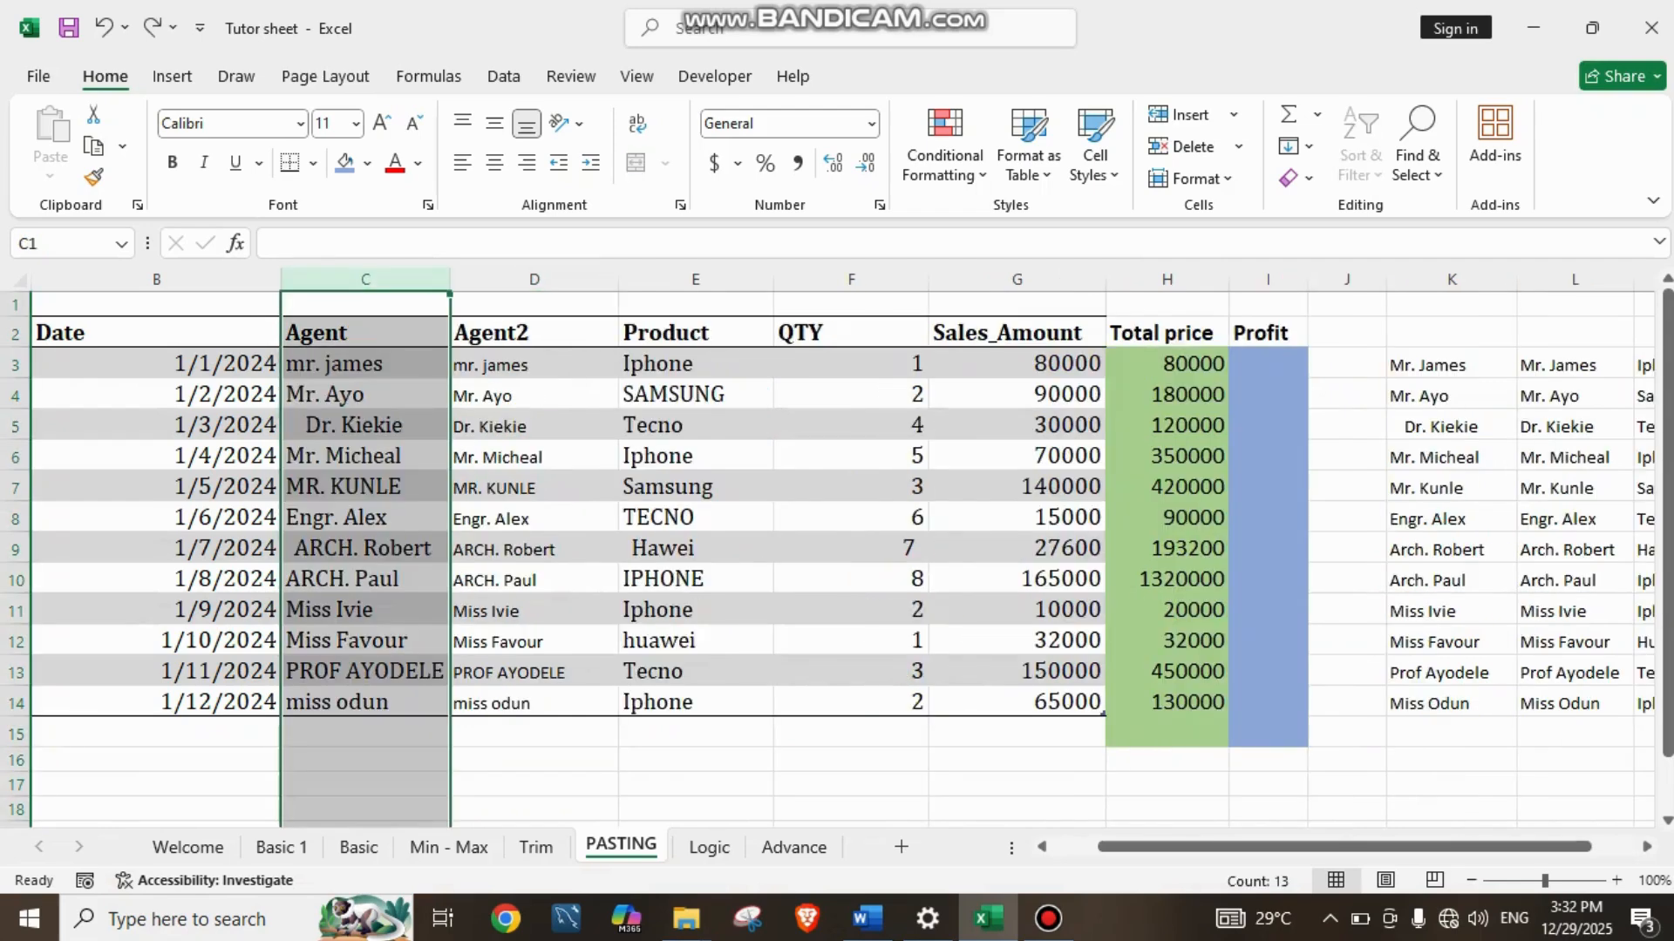
pyautogui.click(696, 760)
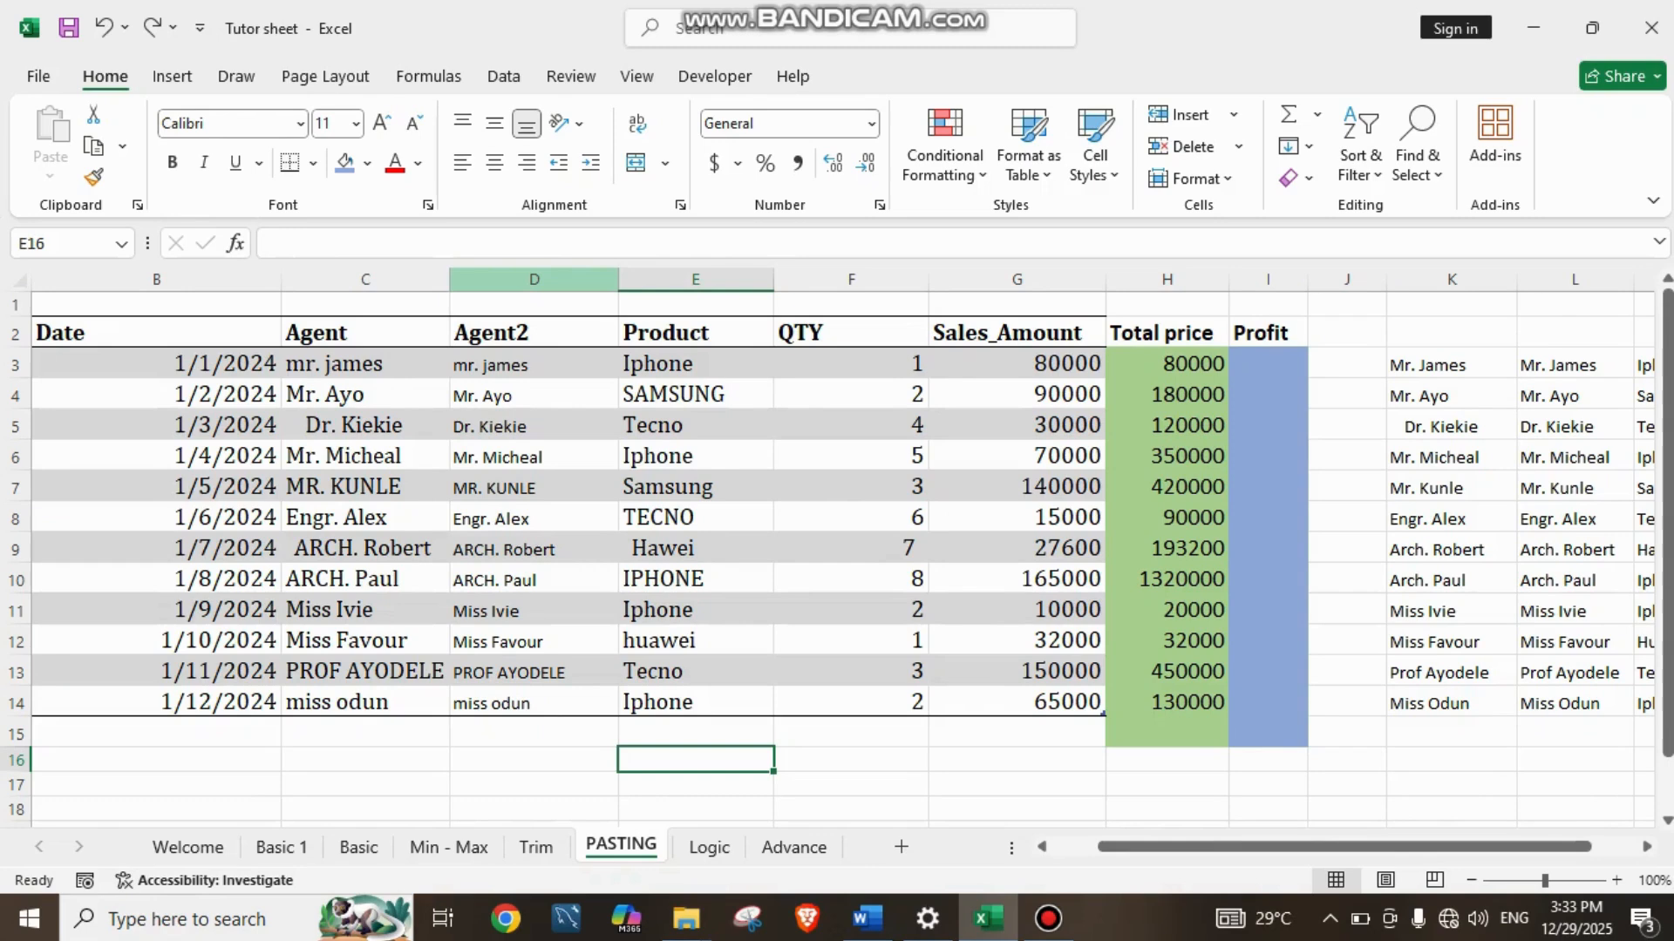
# Step: Insert a new column between the Agent and Agent2 columns
pyautogui.click(534, 279)
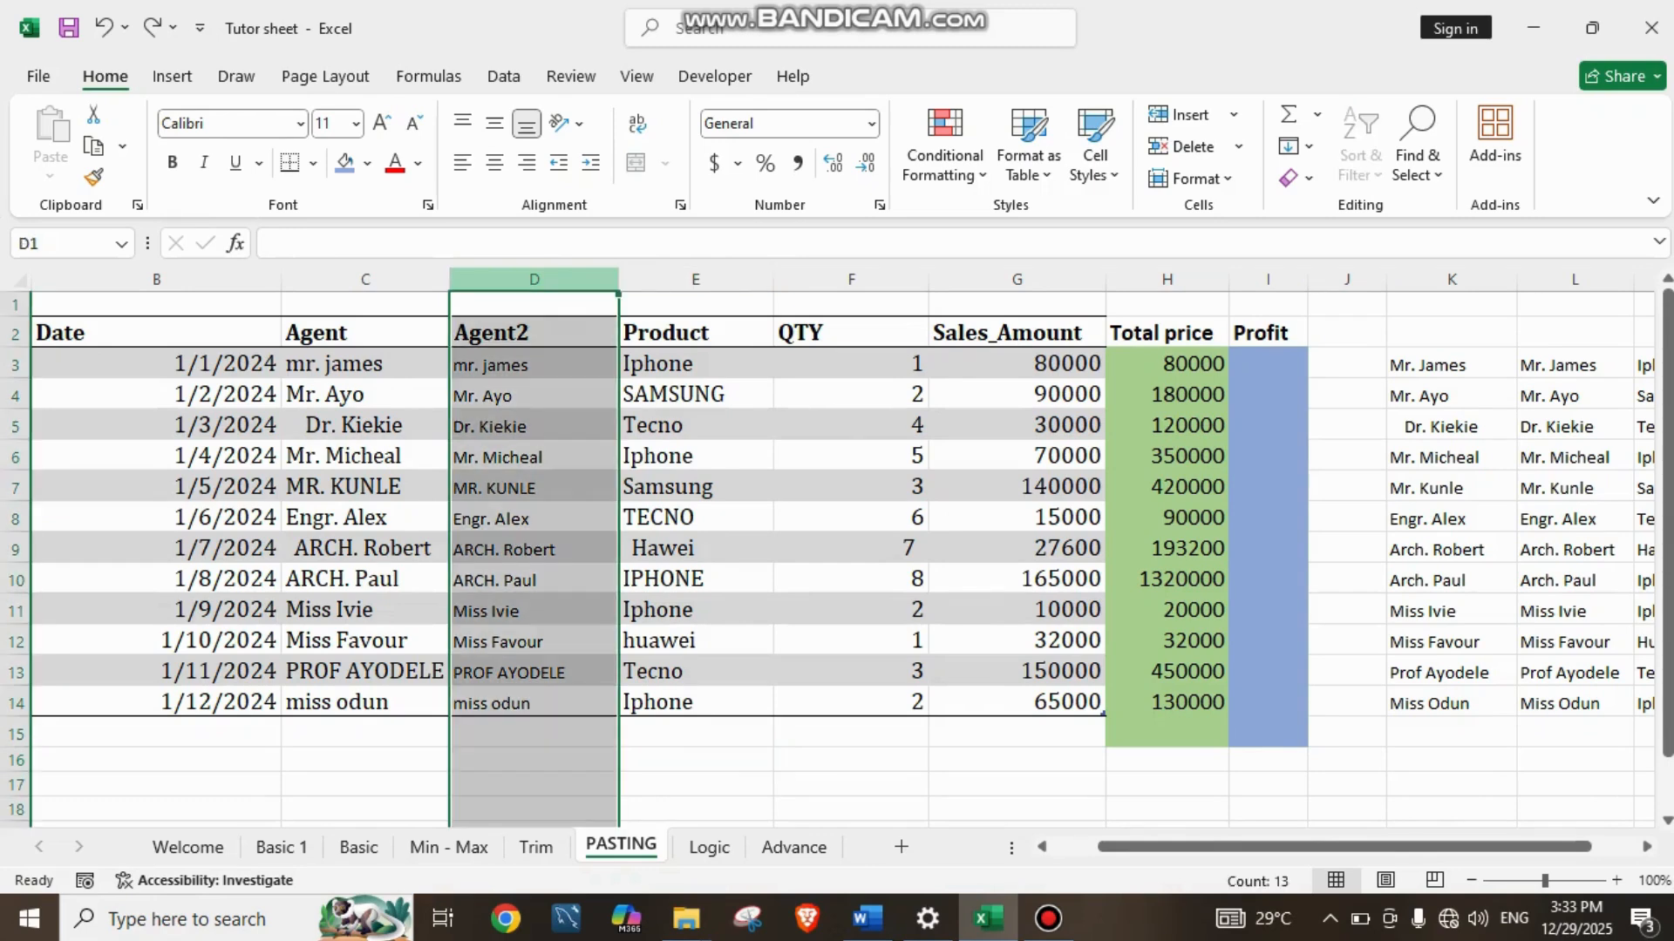
pyautogui.hotkey('ctrl', 'shift', '+')
pyautogui.click(703, 733)
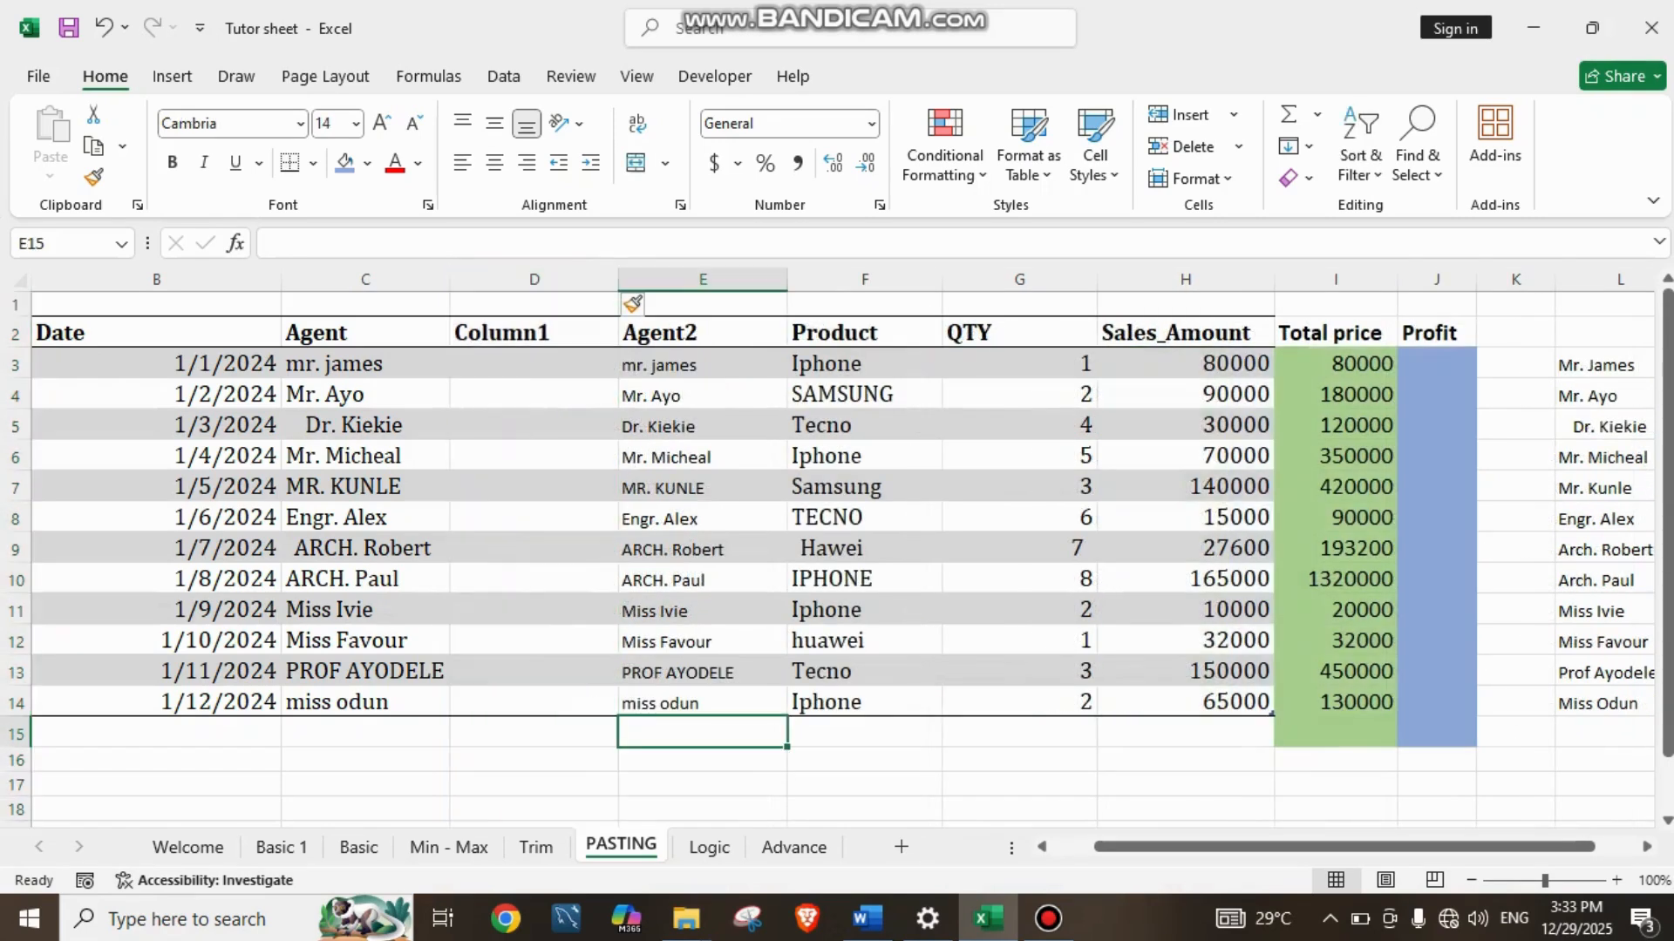
# Step: Copy the trimmed agent names in M3:M14 and paste them as values into Column1, starting at D3
pyautogui.hscroll(1, 1105, 355)
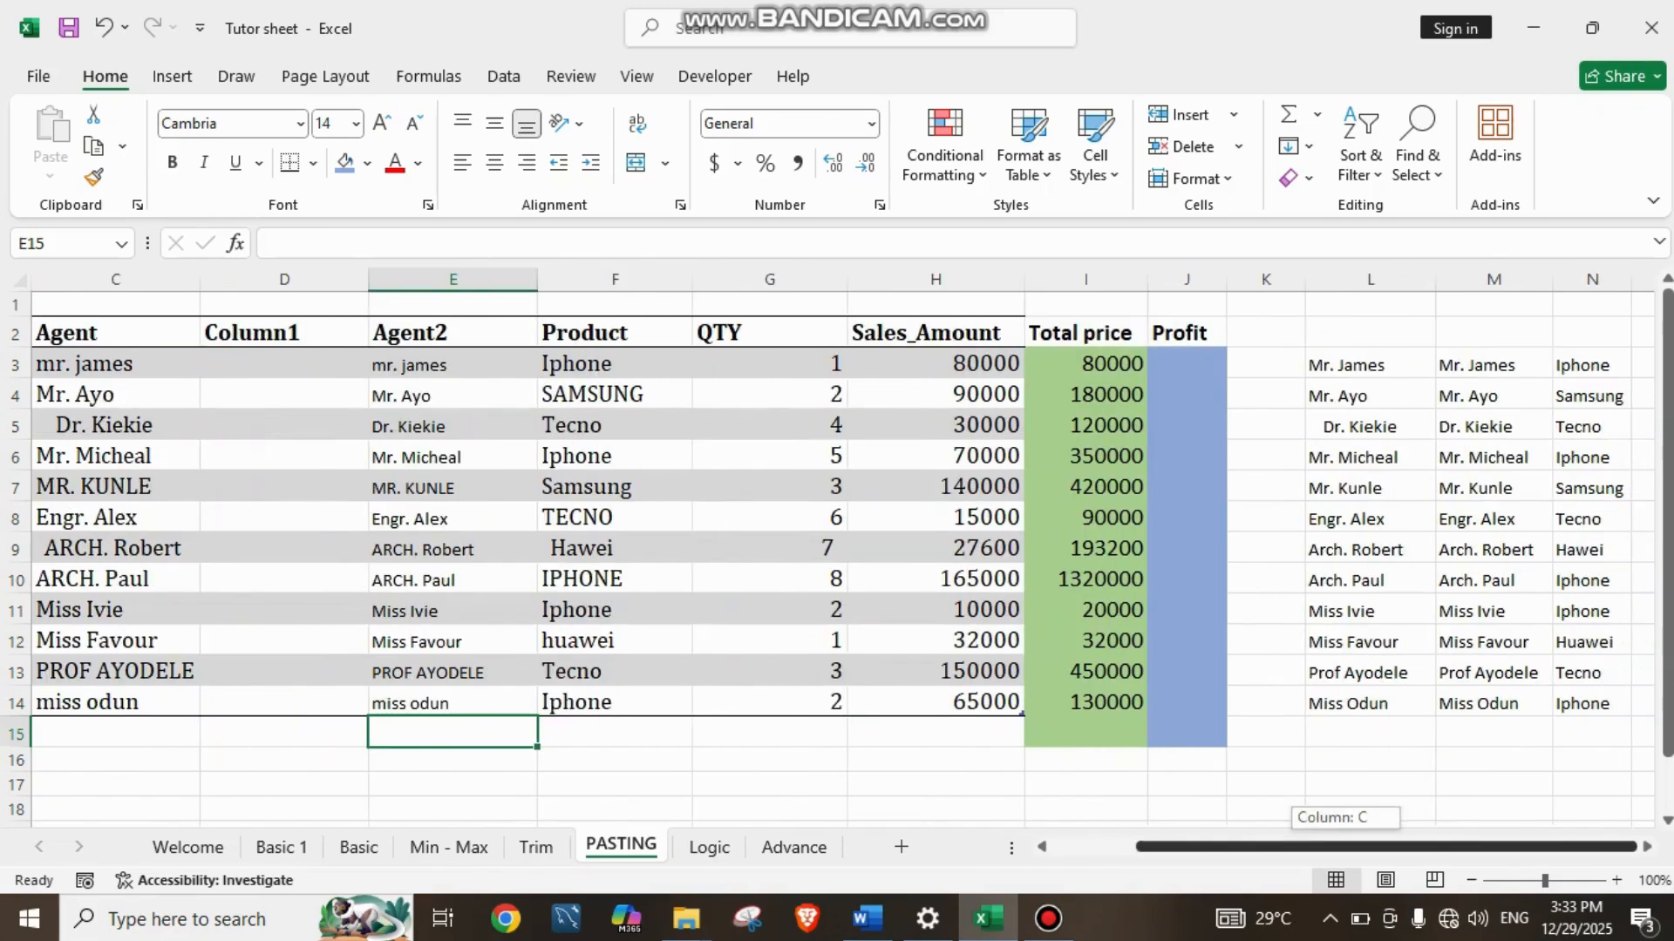
pyautogui.moveTo(1493, 365); pyautogui.dragTo(1494, 703)
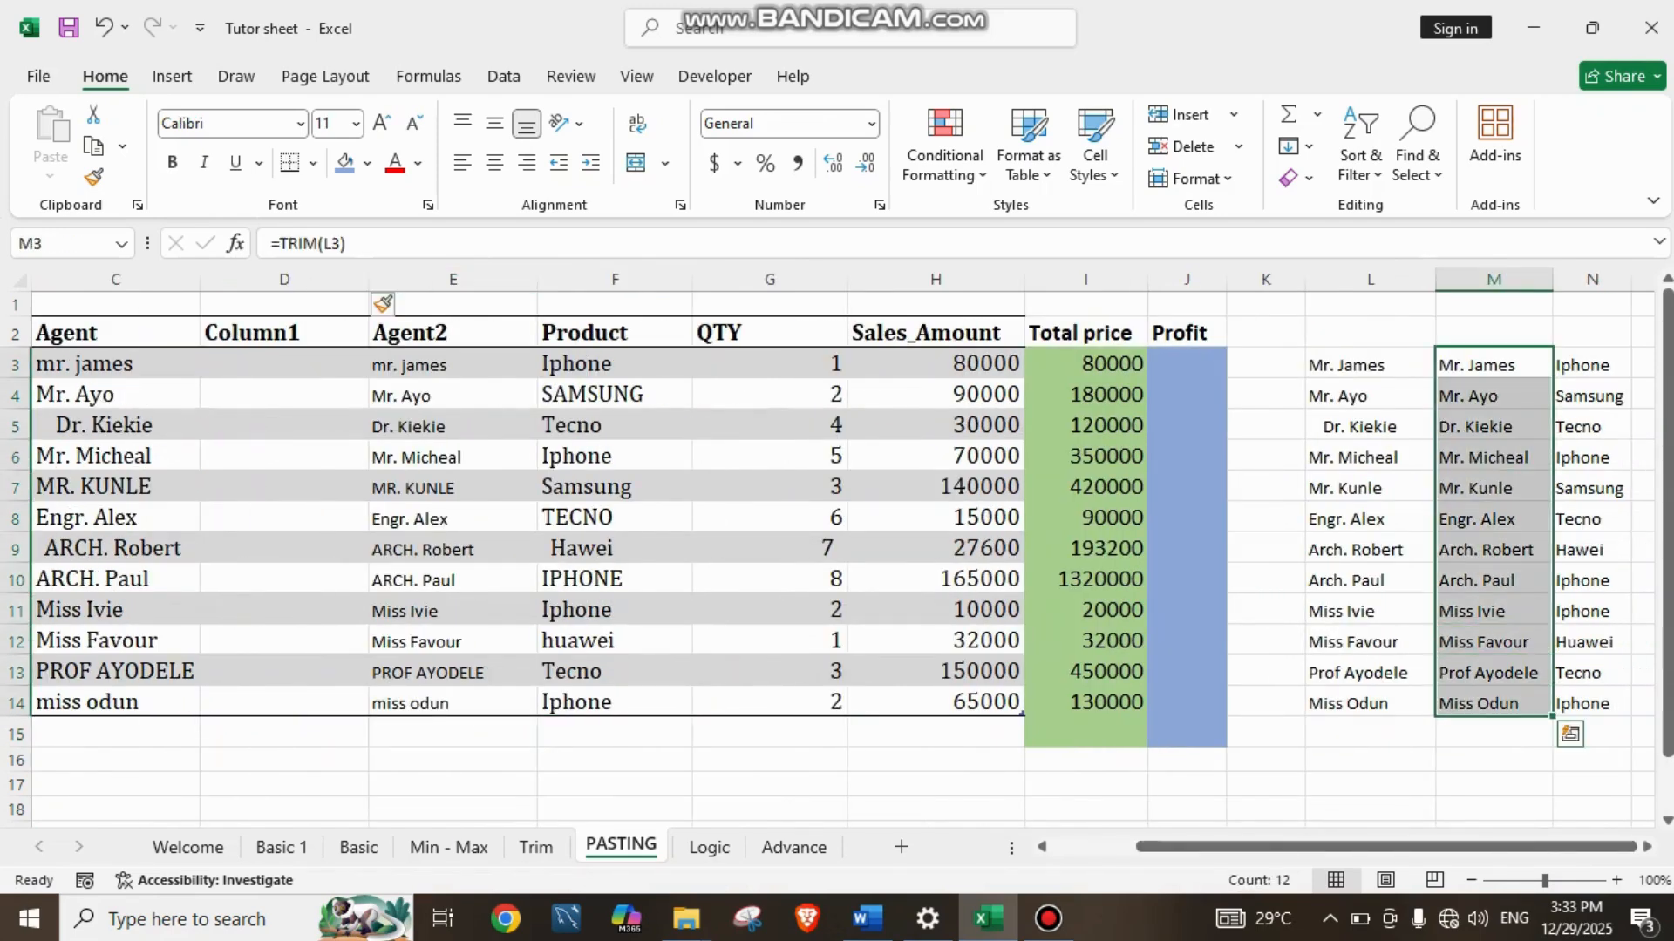
pyautogui.hotkey('ctrl', 'c')
pyautogui.moveTo(1360, 847); pyautogui.dragTo(1277, 846)
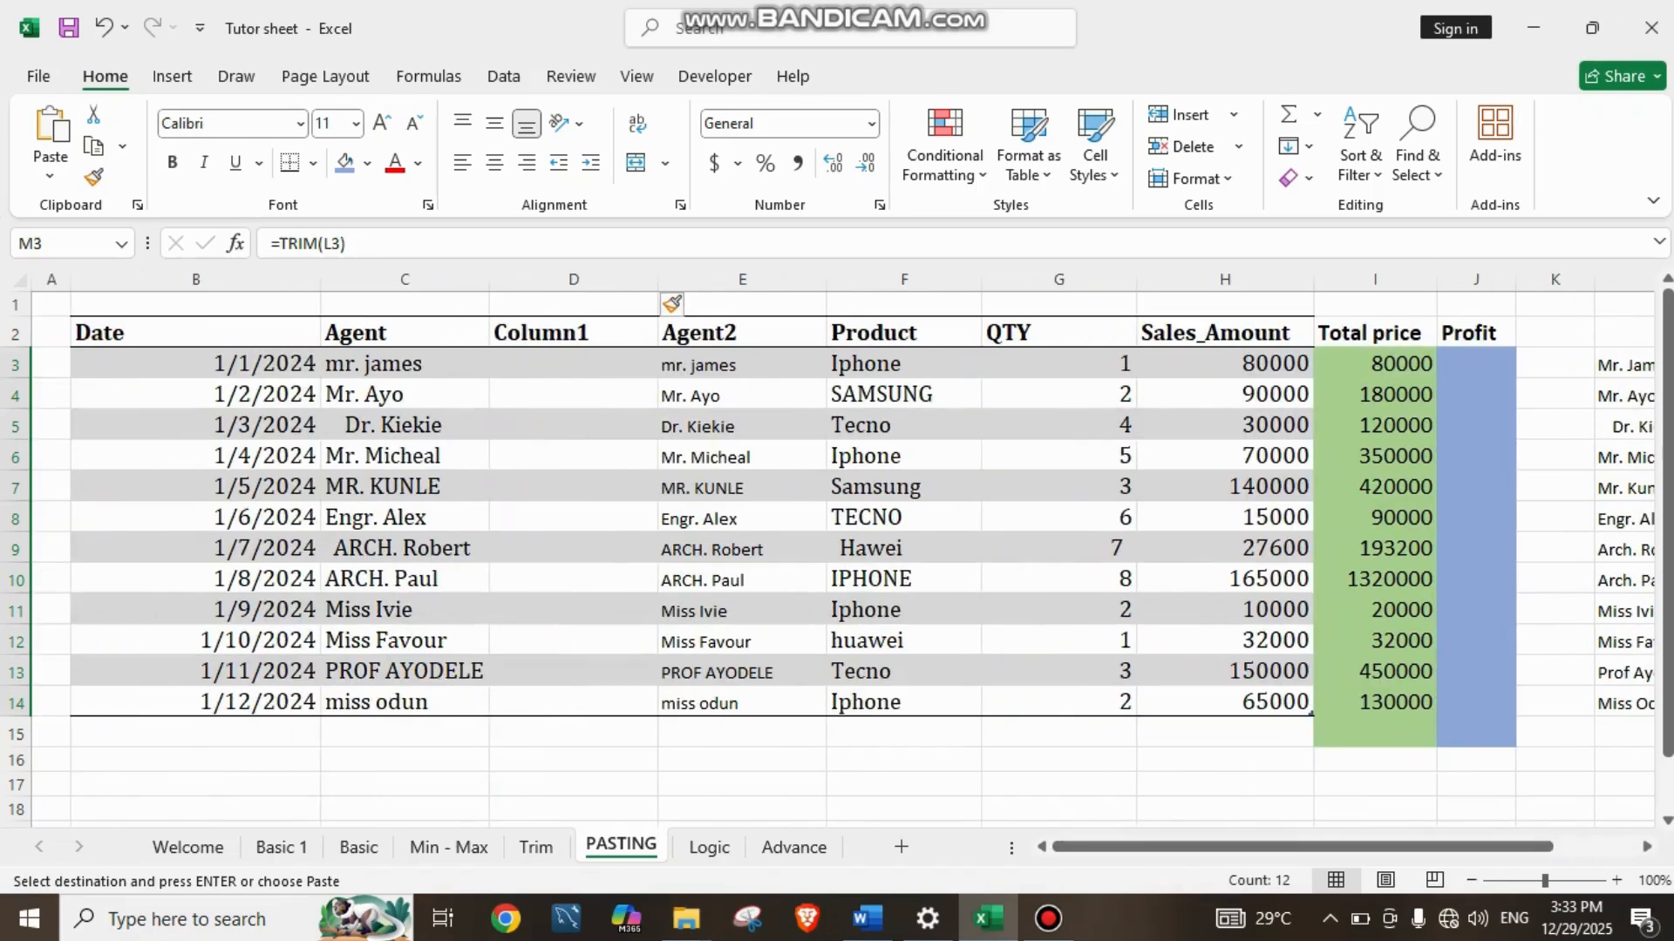
pyautogui.click(574, 364)
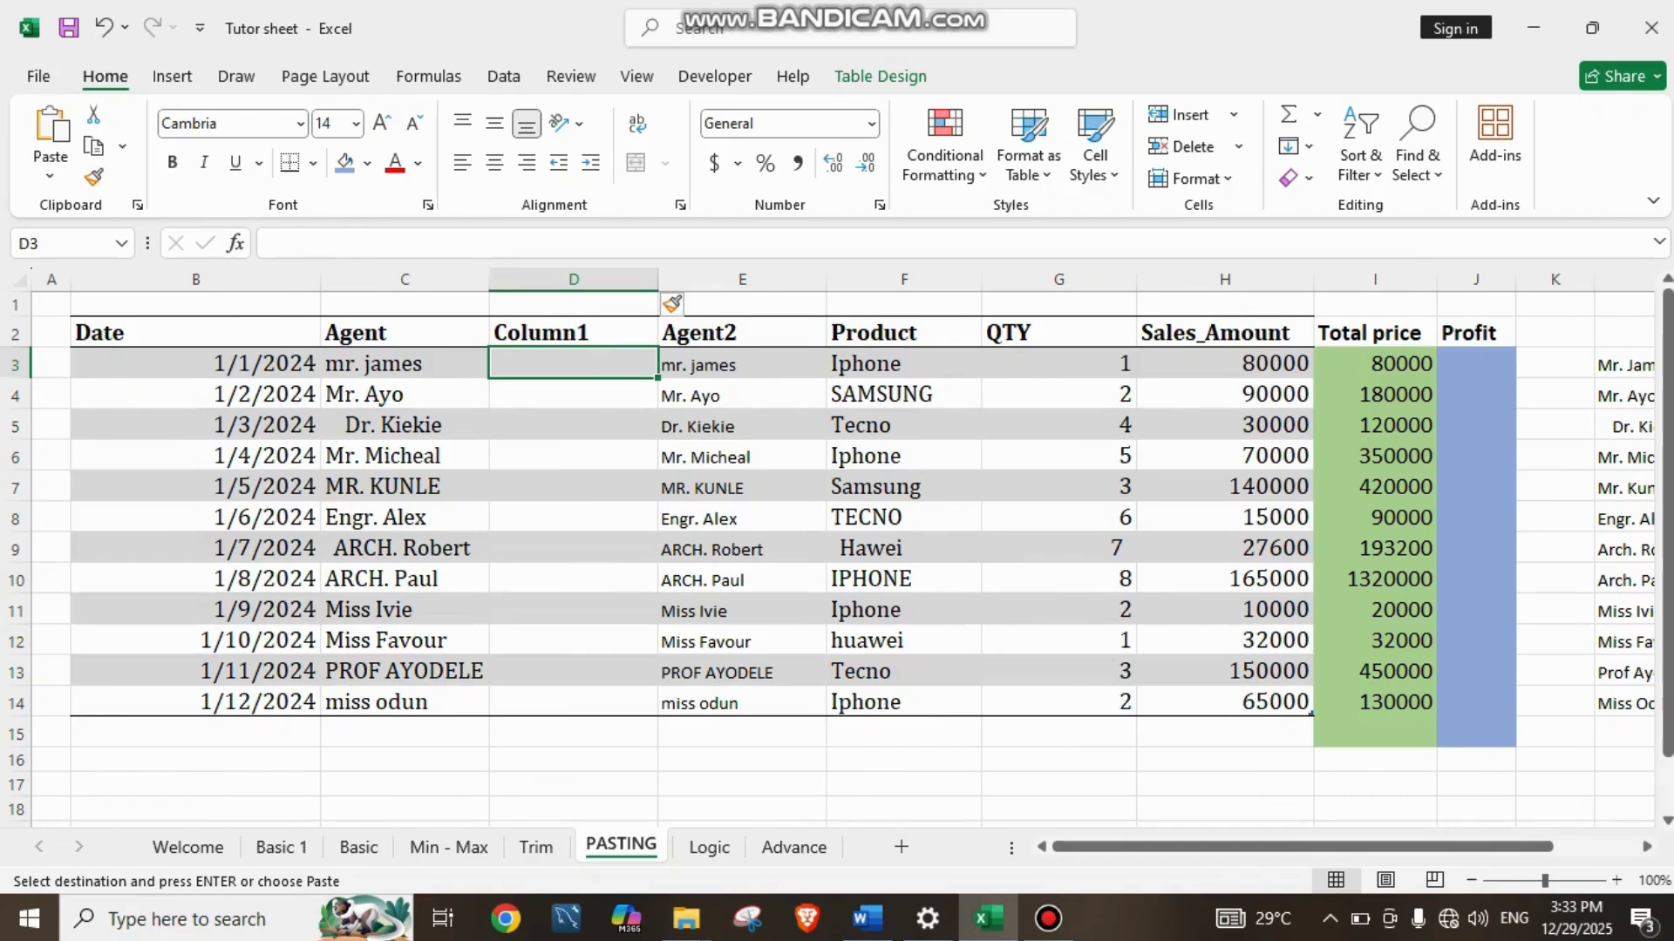
pyautogui.click(49, 175)
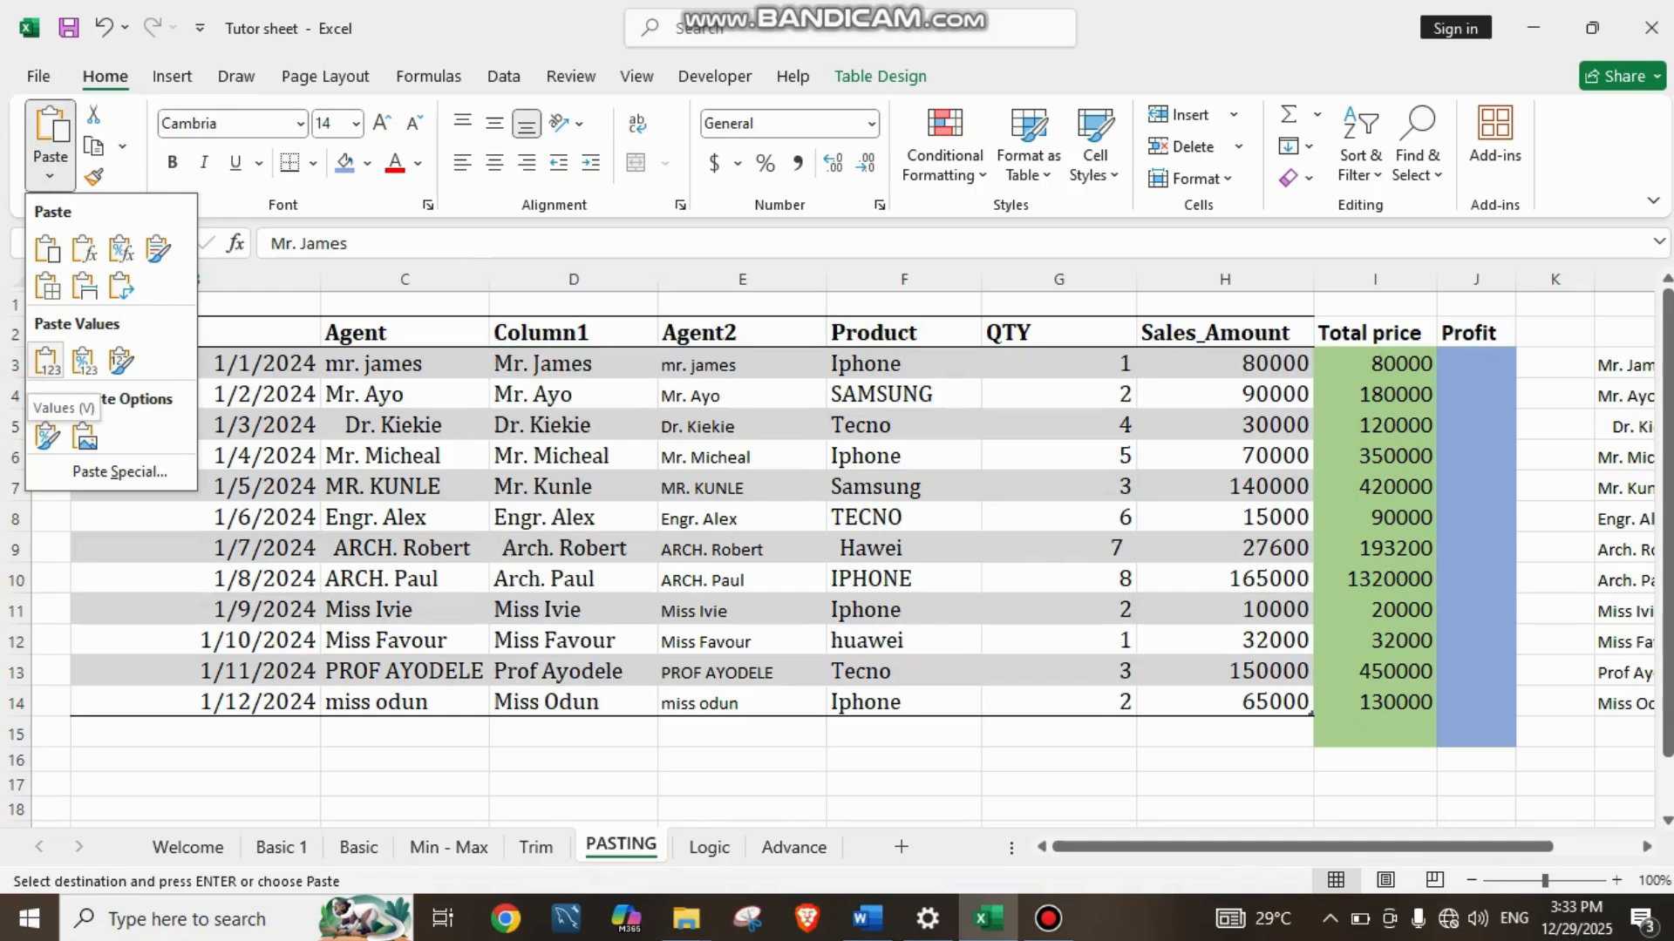
pyautogui.click(47, 359)
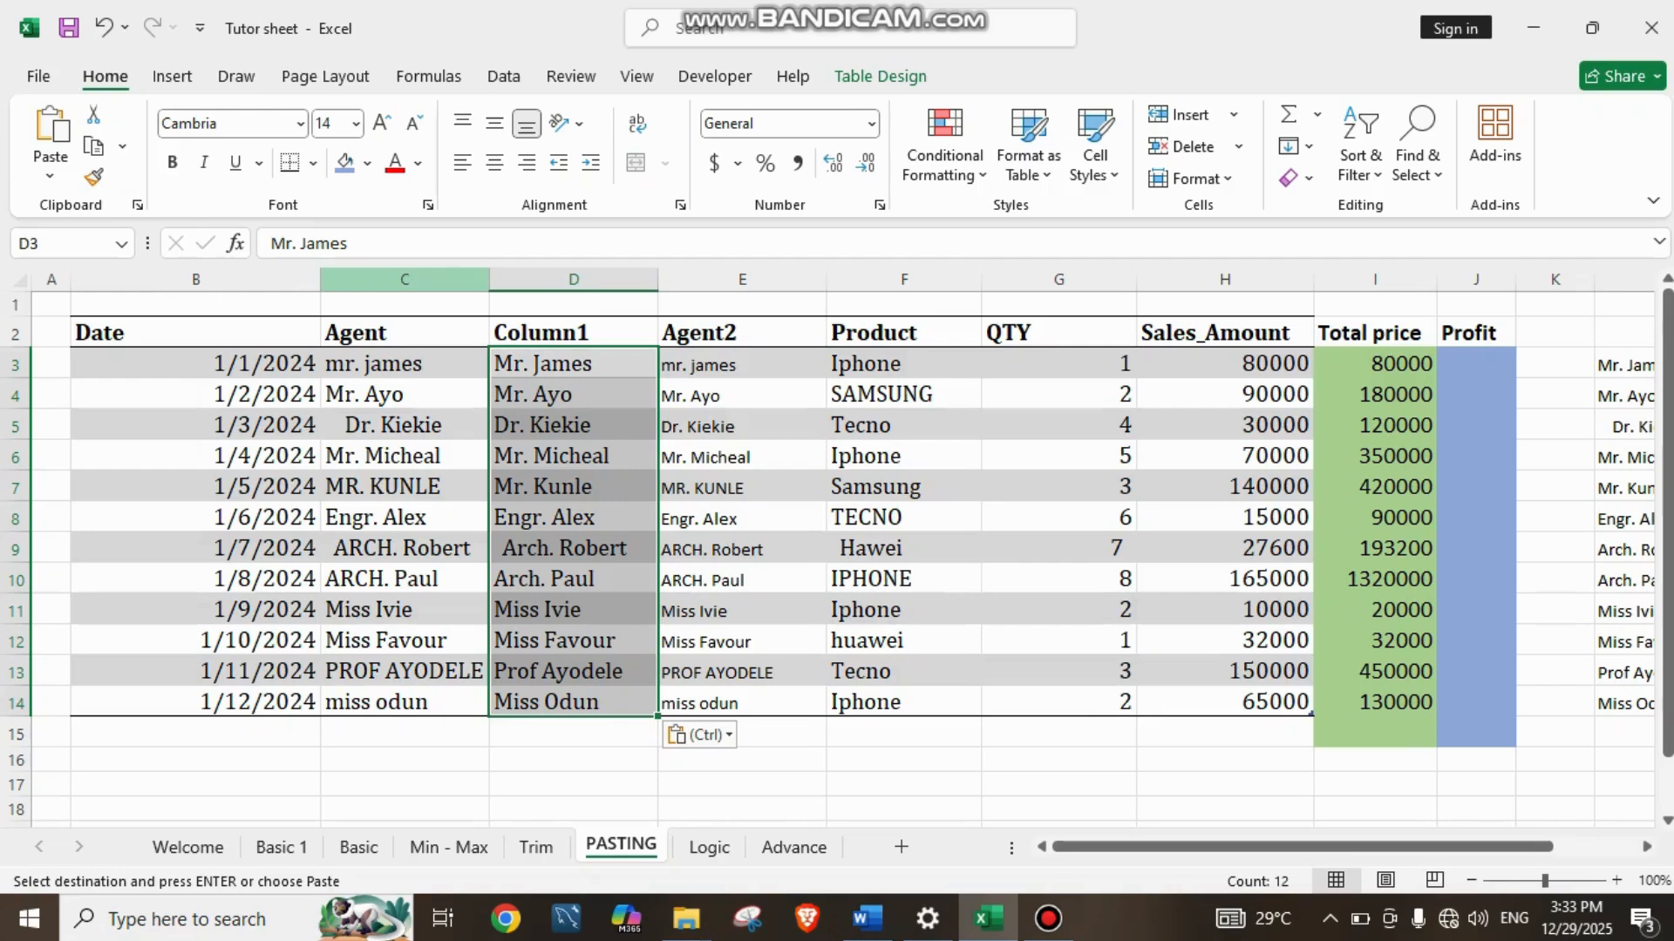
# Step: Delete the original Agent column C
pyautogui.click(404, 279)
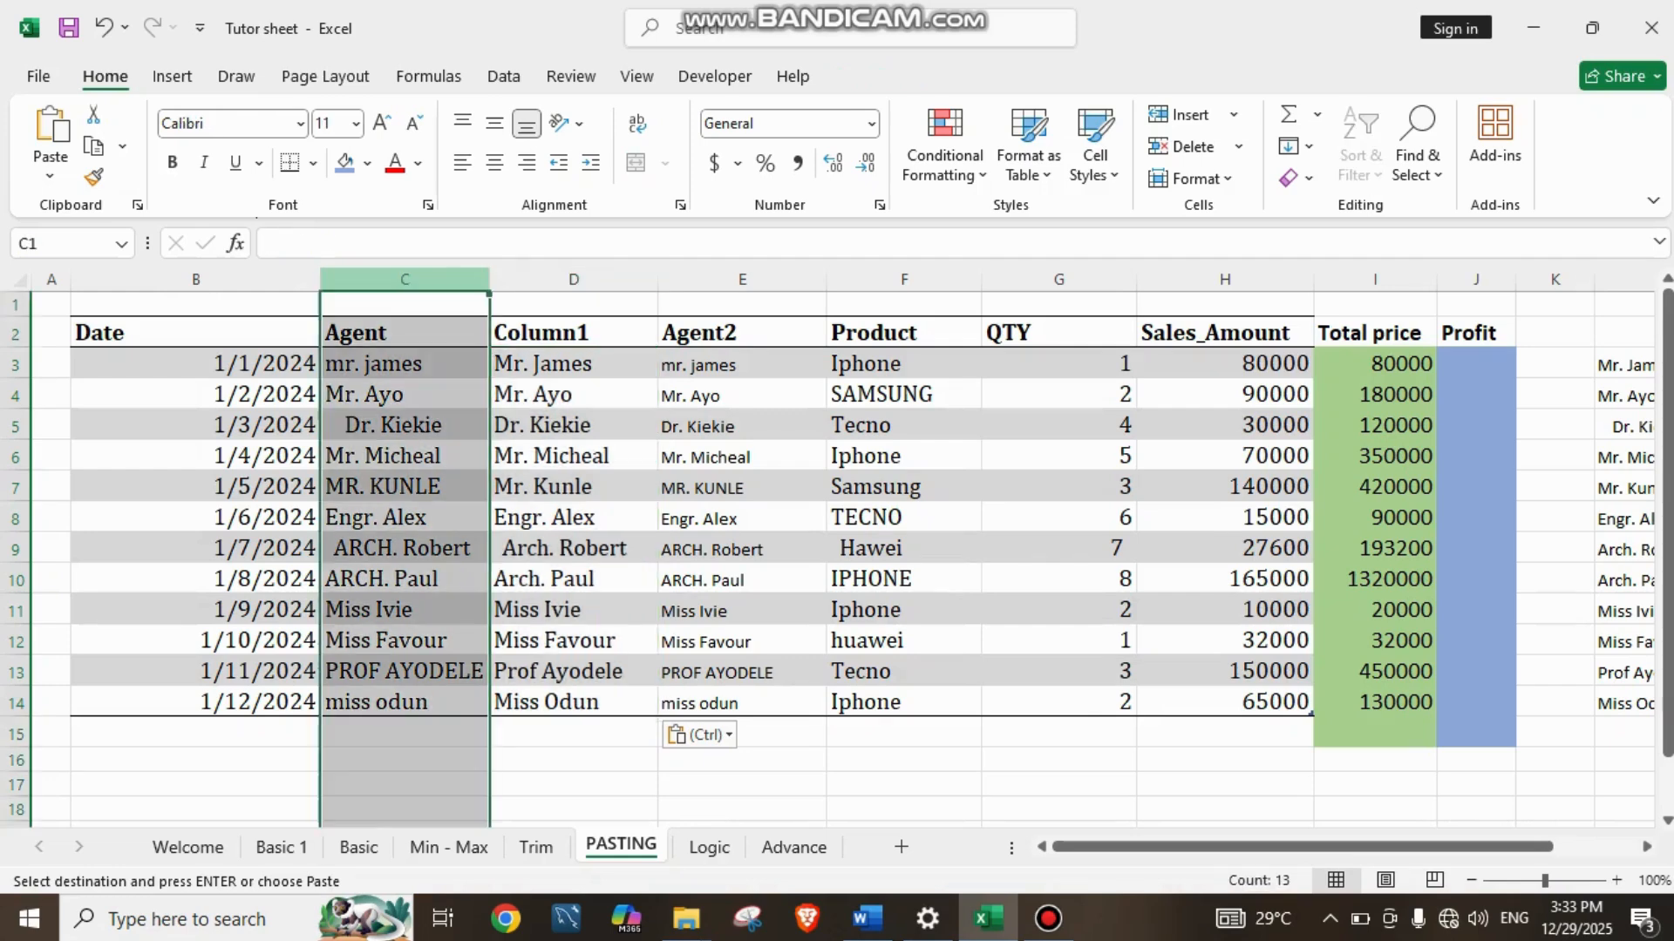
pyautogui.hotkey('ctrl', '-')
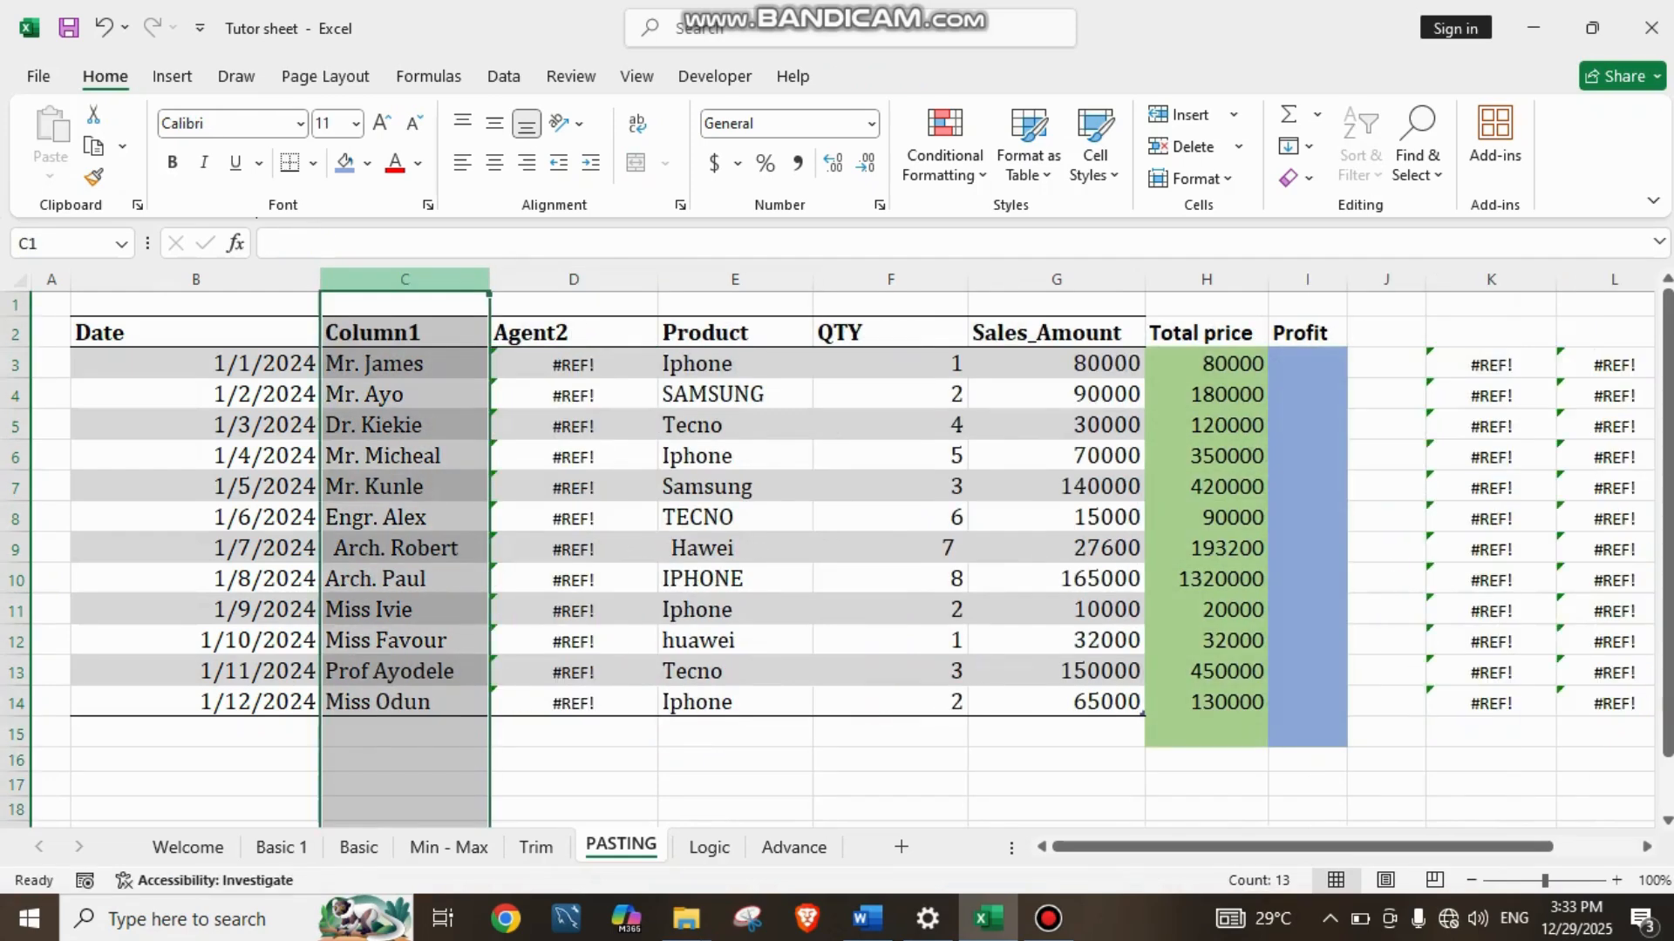
pyautogui.click(734, 760)
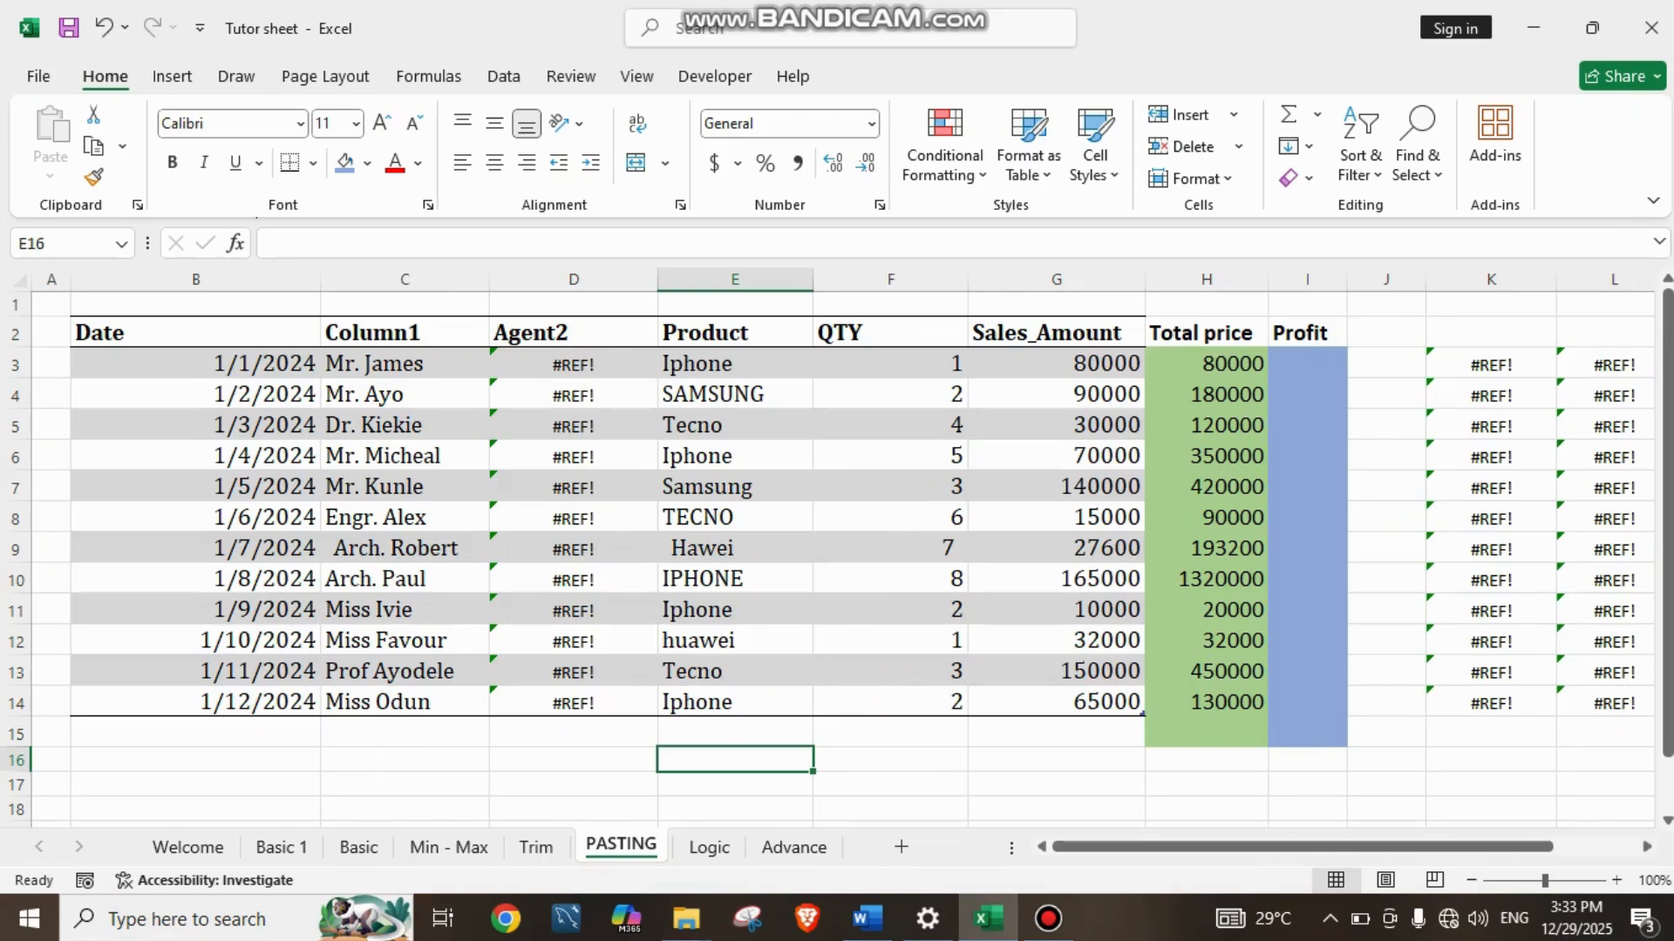
# Step: Insert a new column between Product and QTY
pyautogui.hscroll(1, 848, 560)
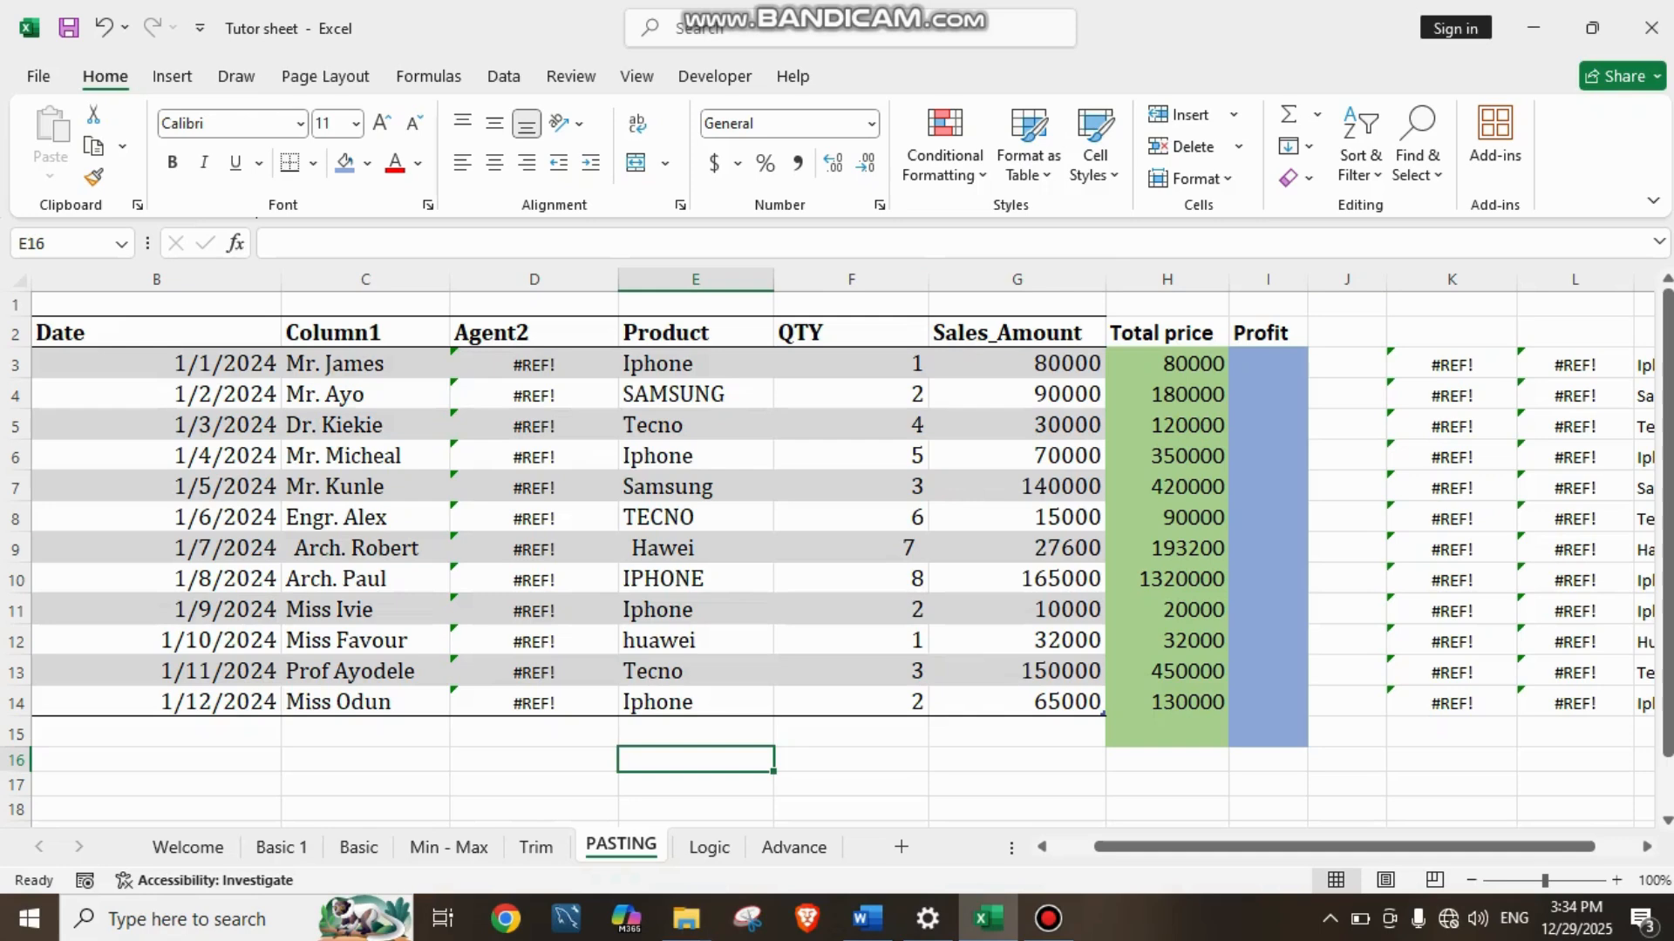
pyautogui.moveTo(1273, 846); pyautogui.dragTo(1310, 847)
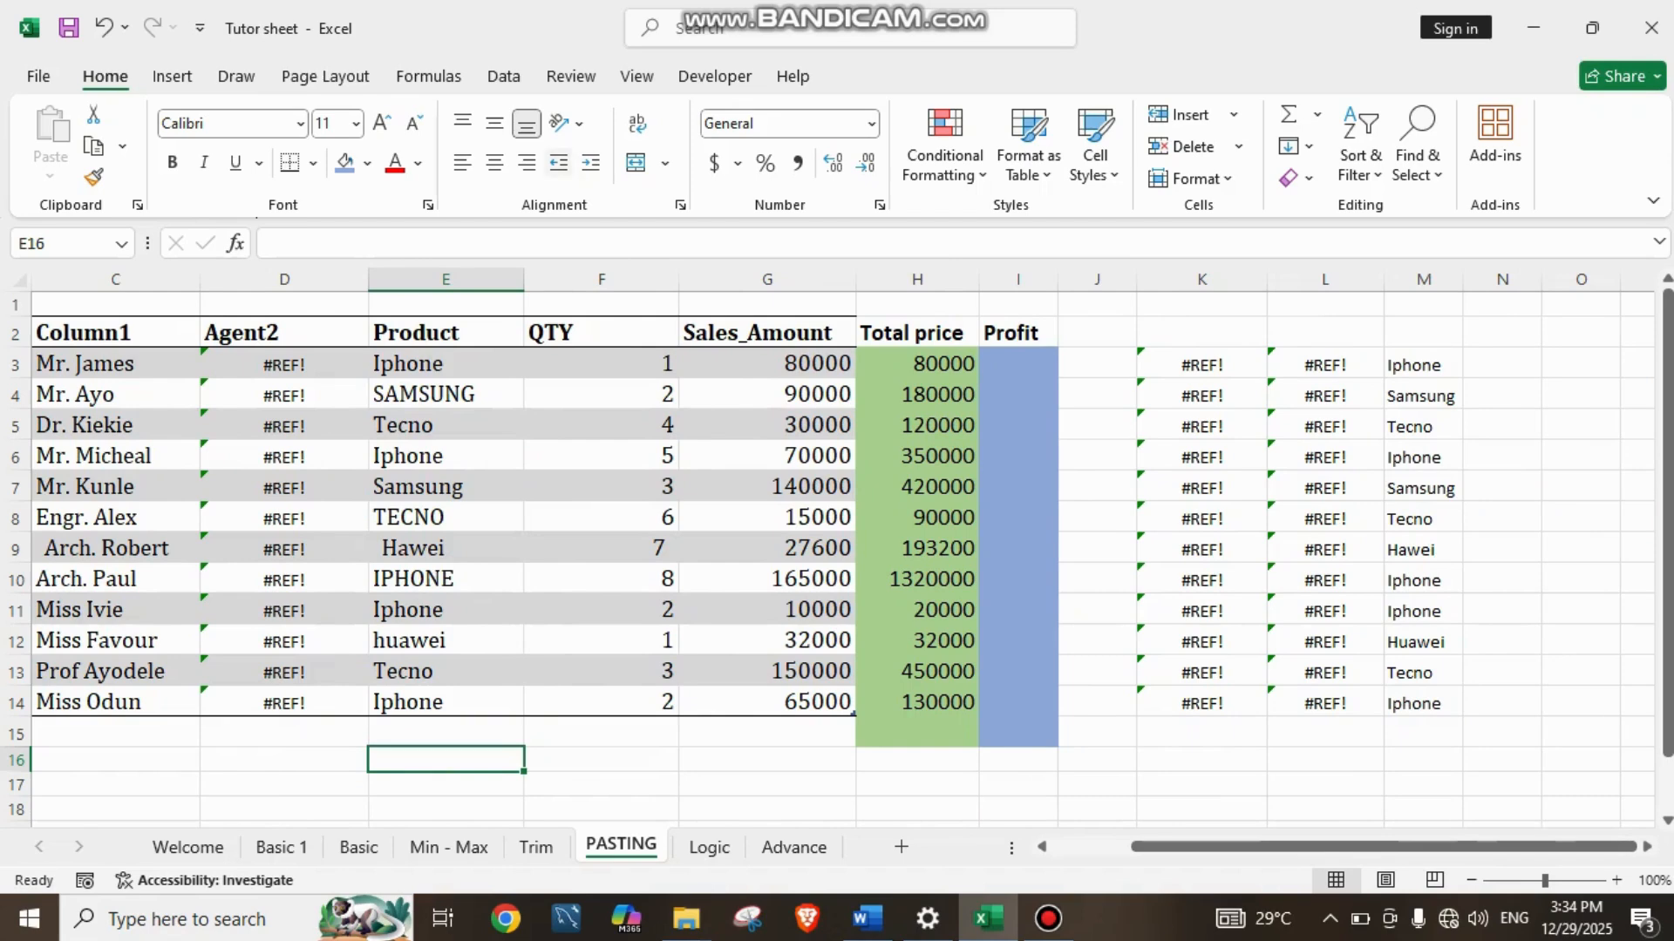
pyautogui.click(601, 279)
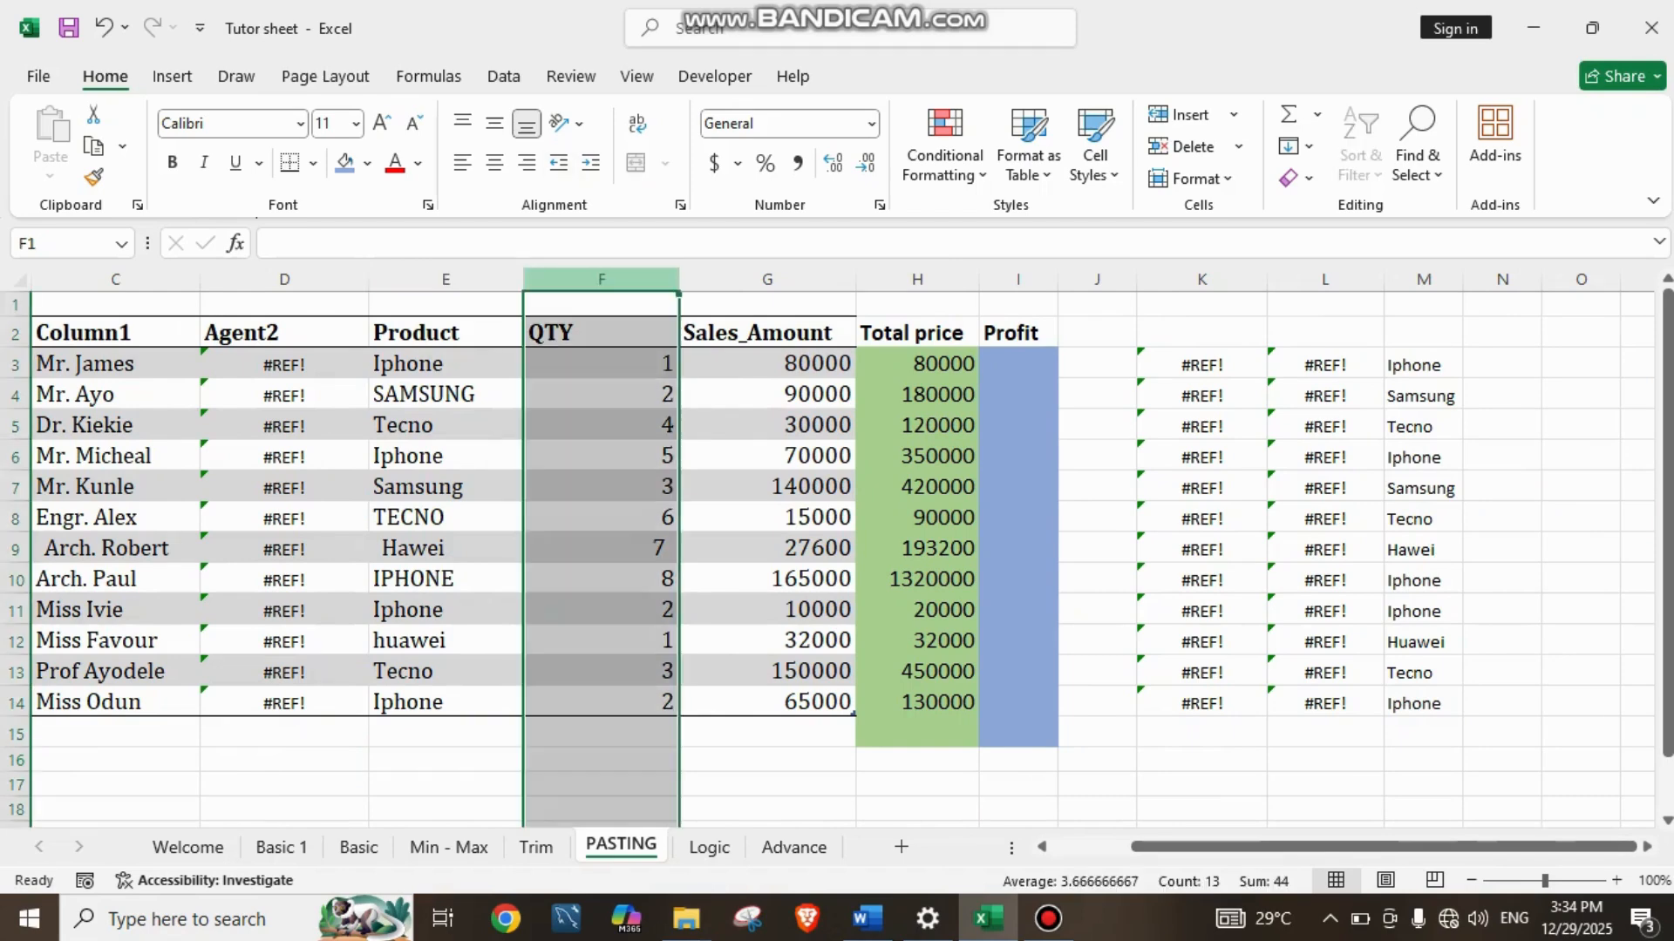
pyautogui.hotkey('ctrl', 'shift', '+')
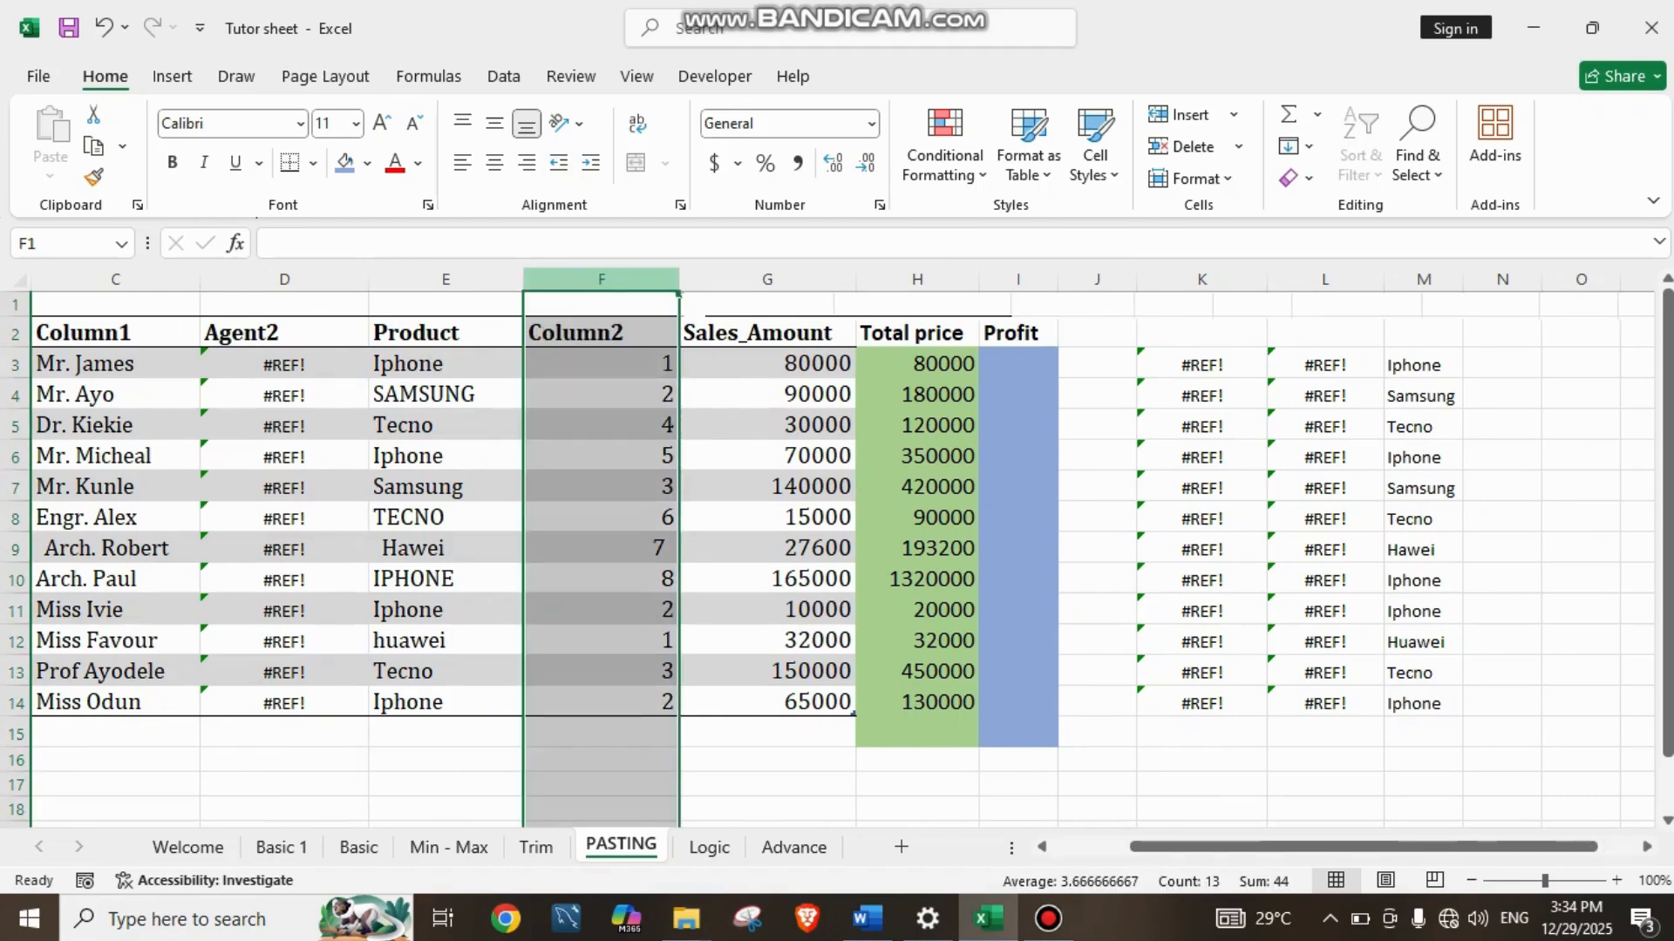
pyautogui.click(756, 759)
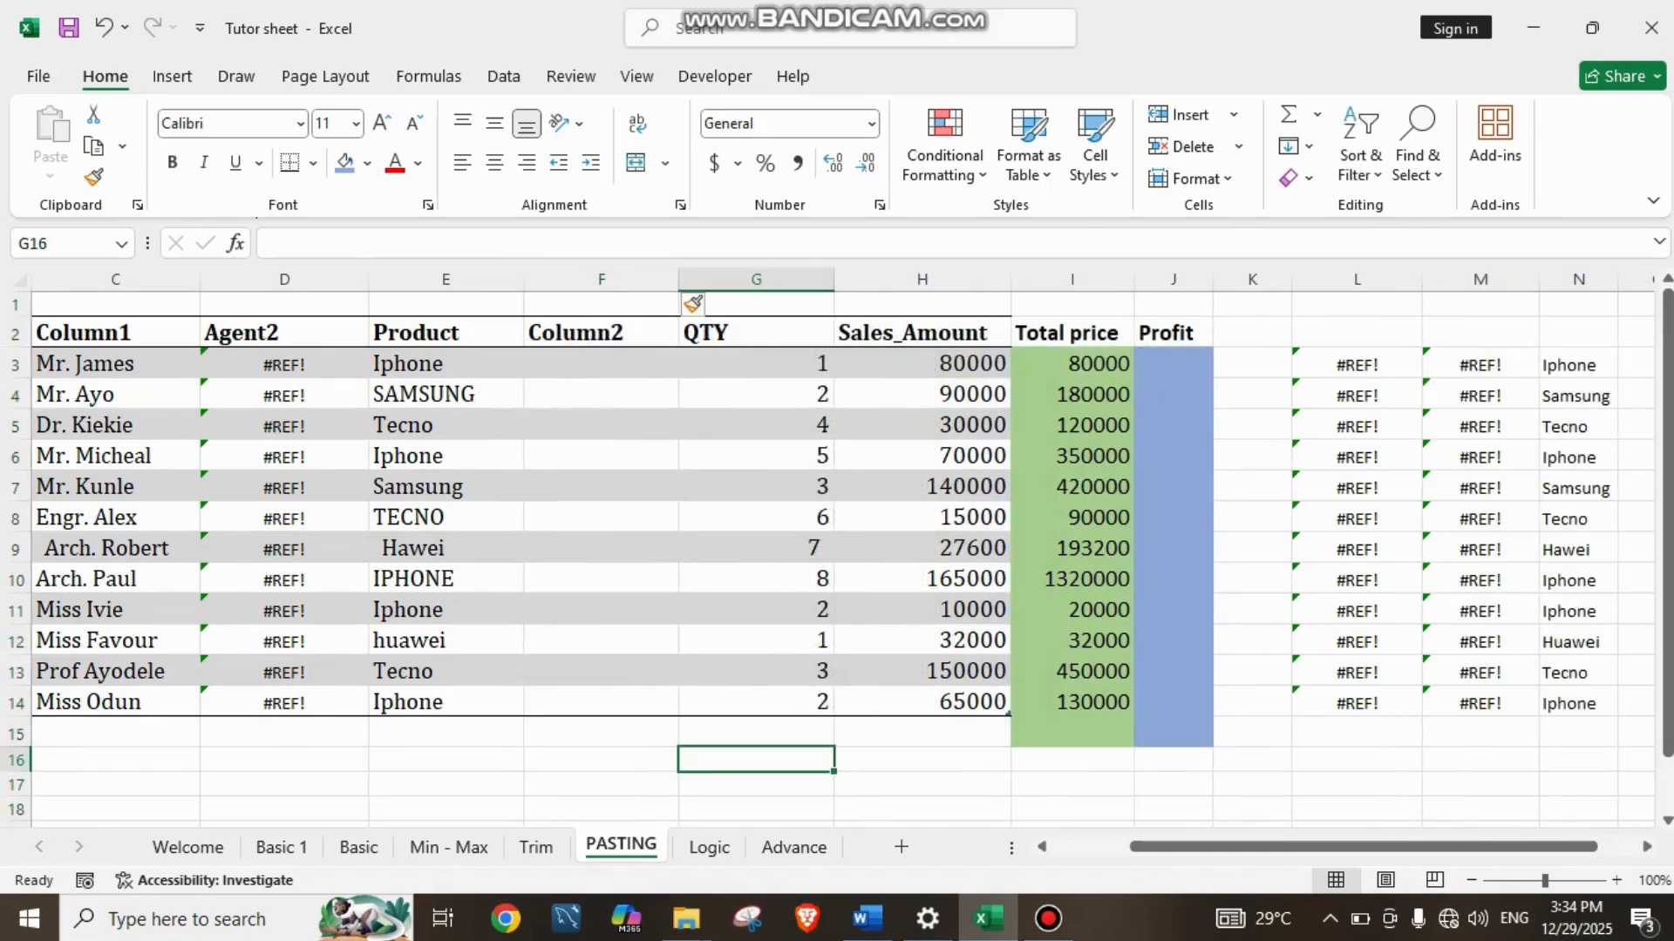
# Step: Try pasting the PROPER formula range N3:N14 with its formulas into Column2 at F3, and undo the paste
pyautogui.moveTo(1578, 365); pyautogui.dragTo(1578, 703)
pyautogui.hotkey('ctrl', 'c')
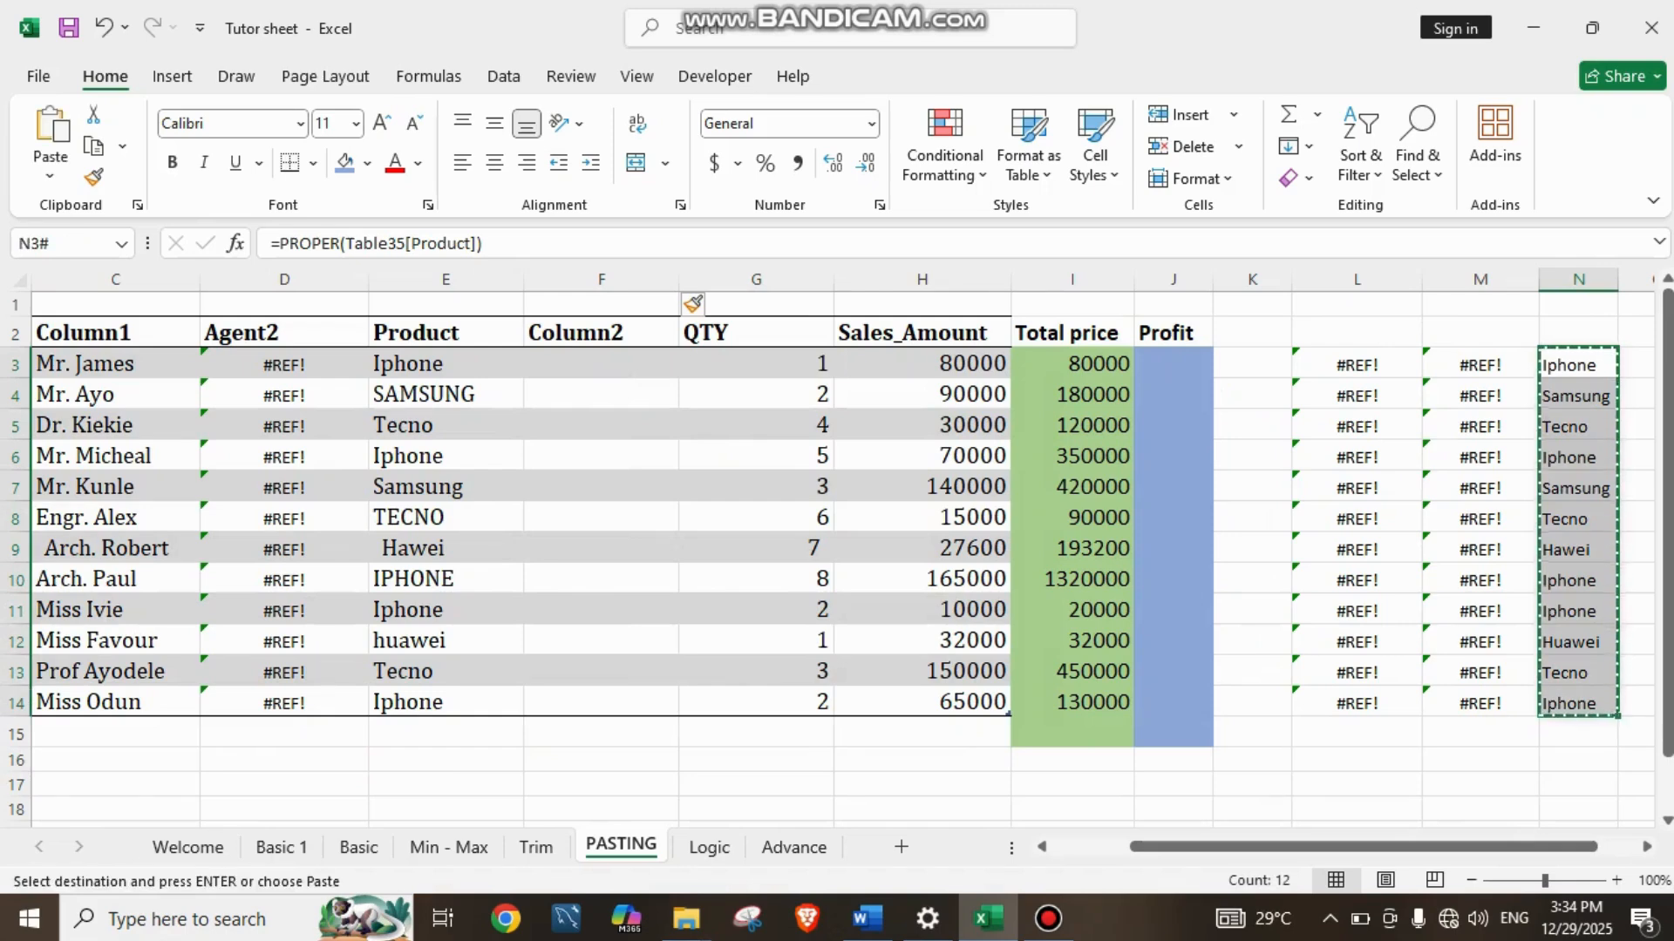
pyautogui.click(601, 364)
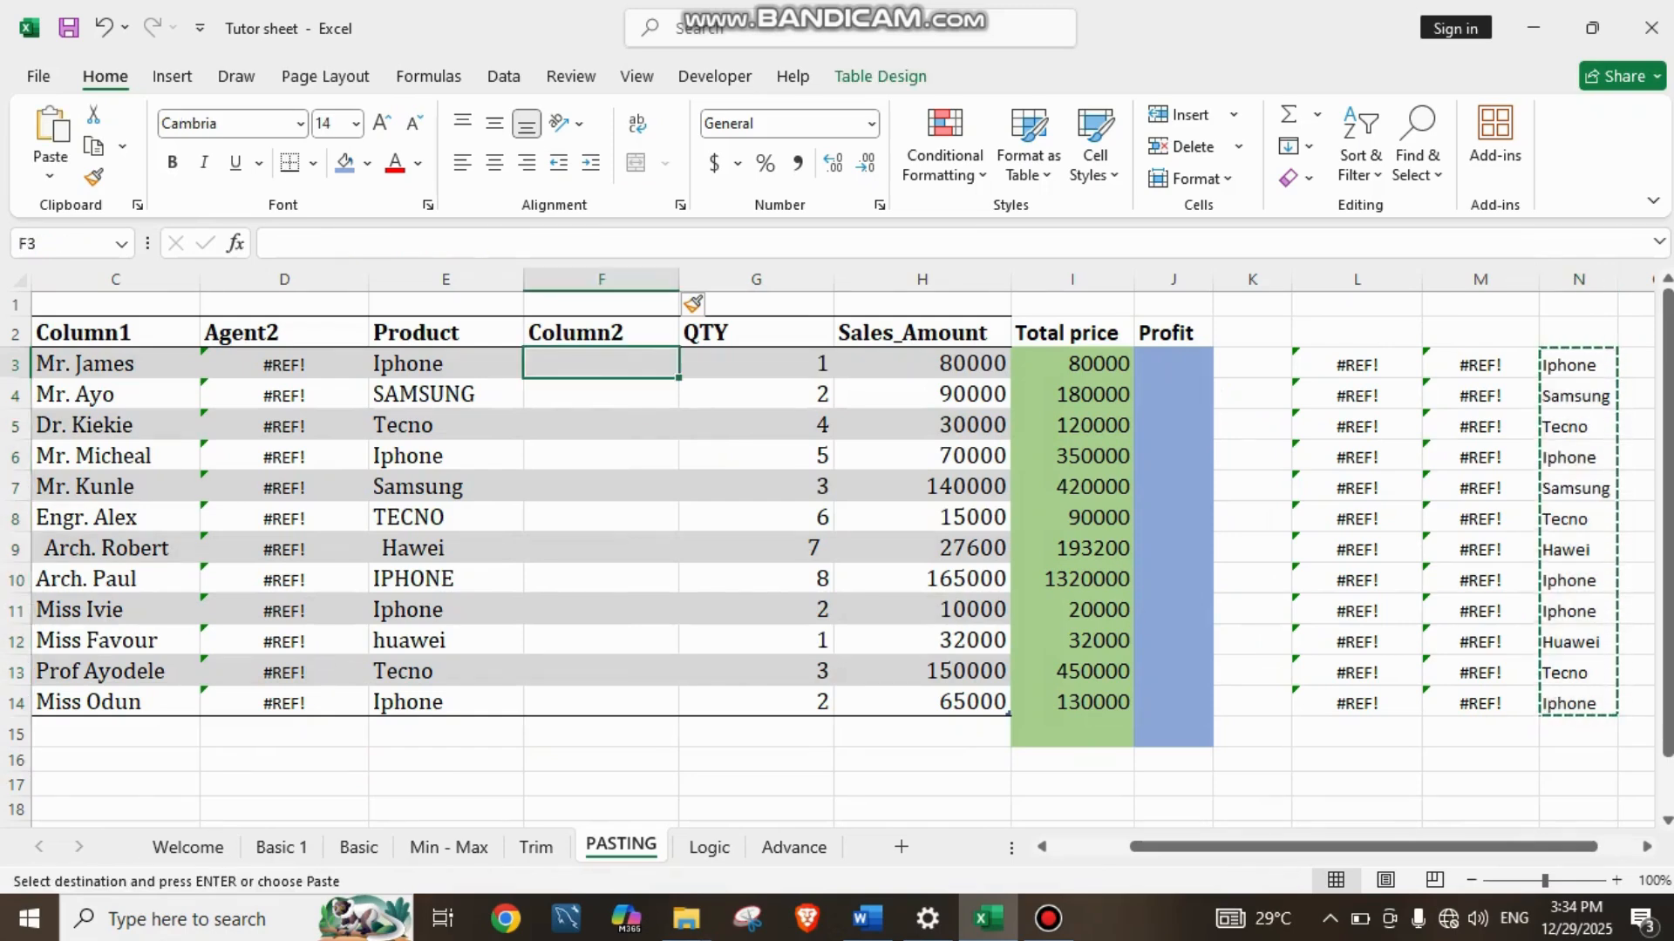
pyautogui.hotkey('ctrl', 'v')
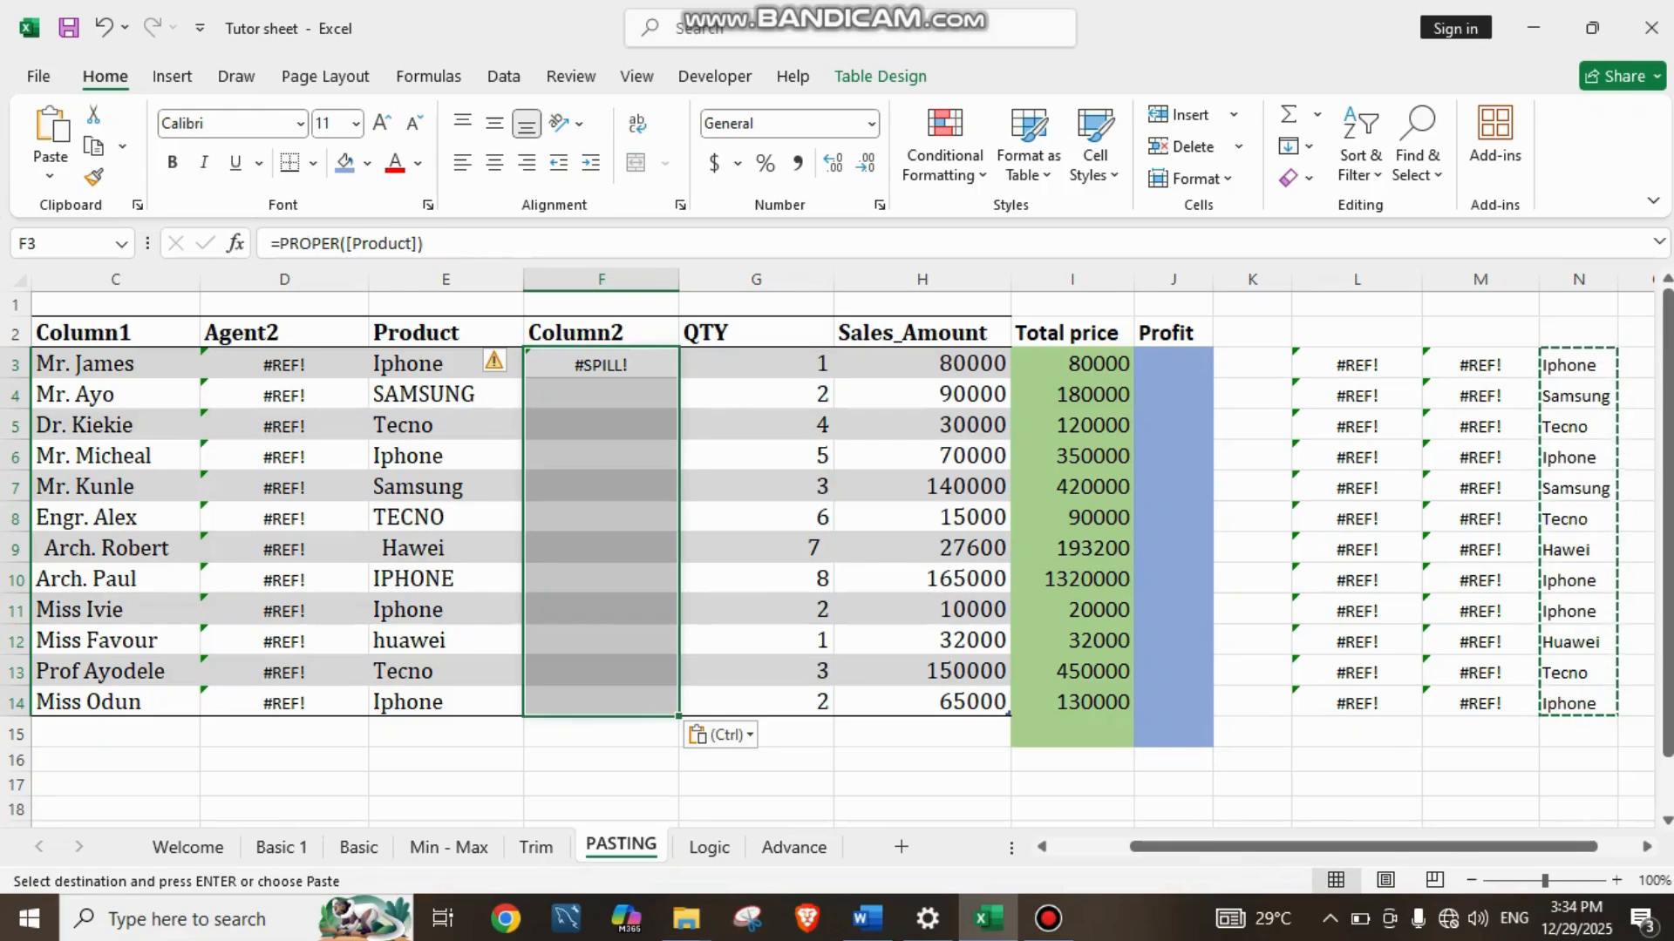
pyautogui.hotkey('ctrl', 'z')
pyautogui.click(1251, 784)
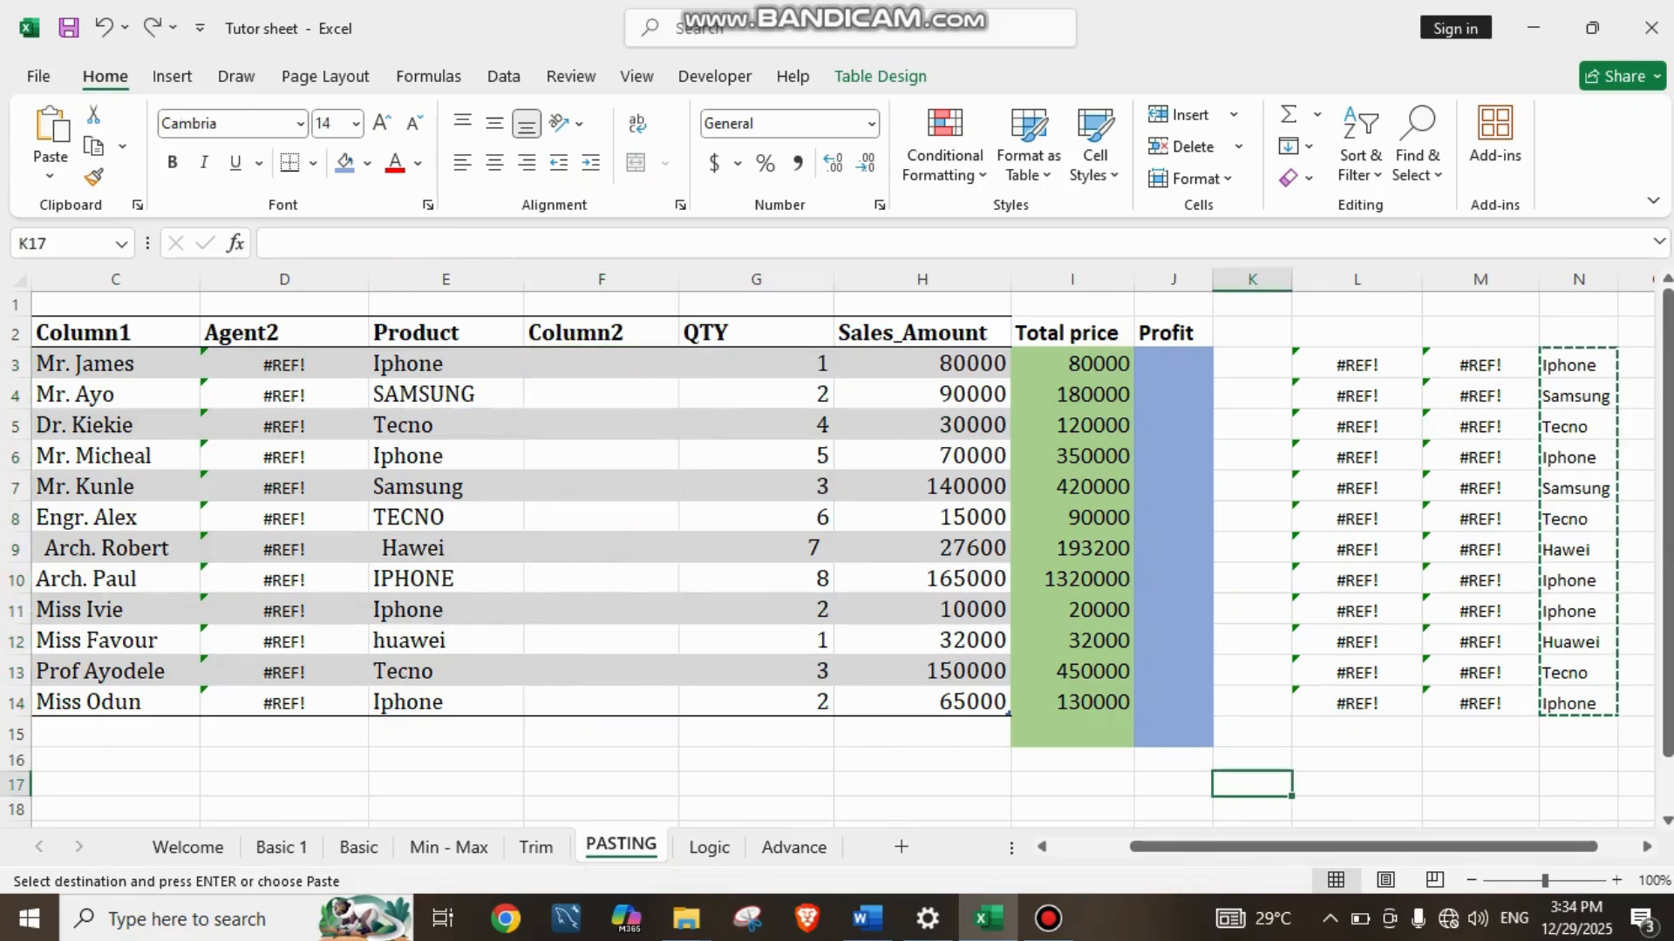
# Step: Paste the proper-case product names from N3:N14 as values into Column2, starting at F3
pyautogui.moveTo(1578, 364); pyautogui.dragTo(1579, 702)
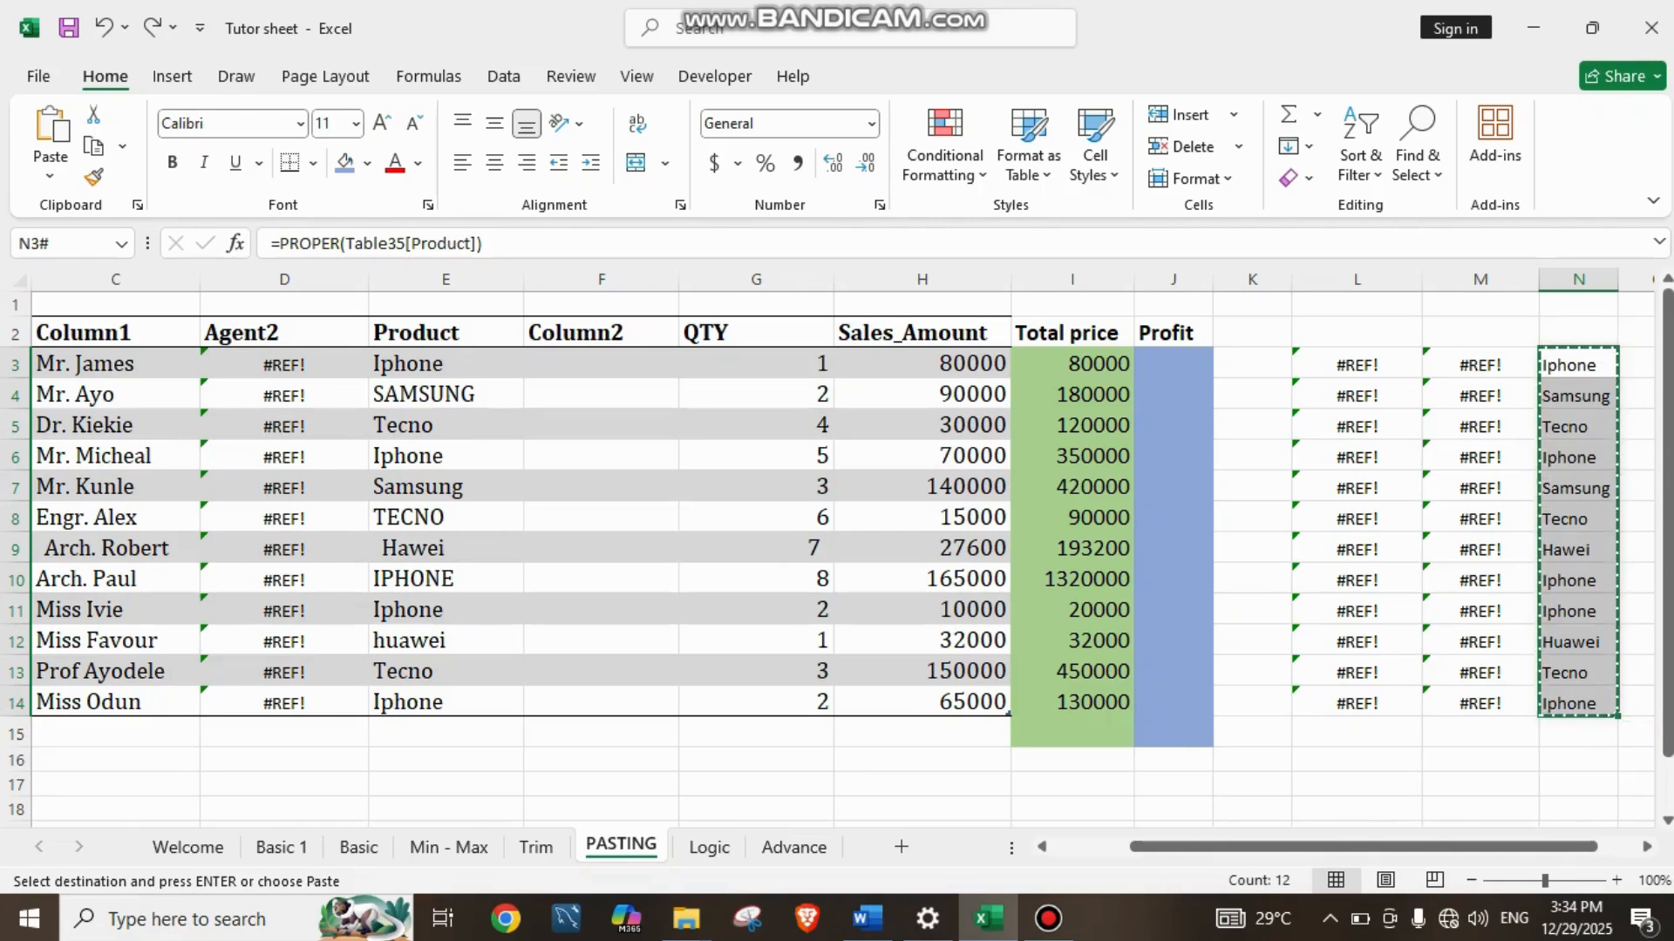
pyautogui.click(601, 364)
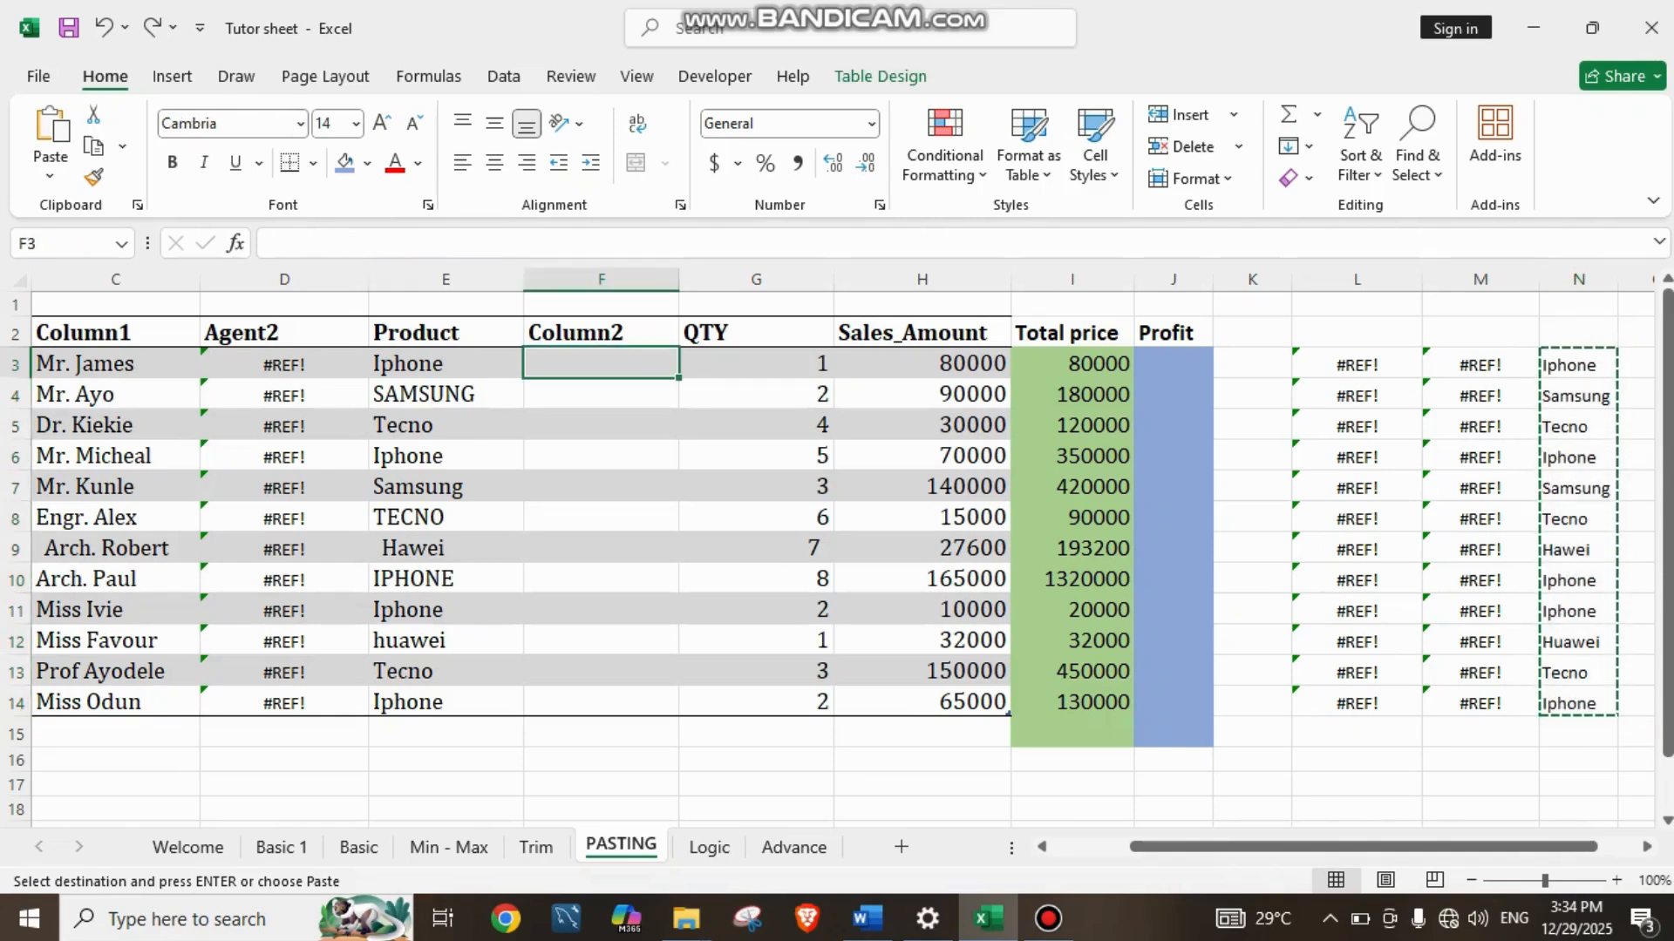
pyautogui.click(50, 170)
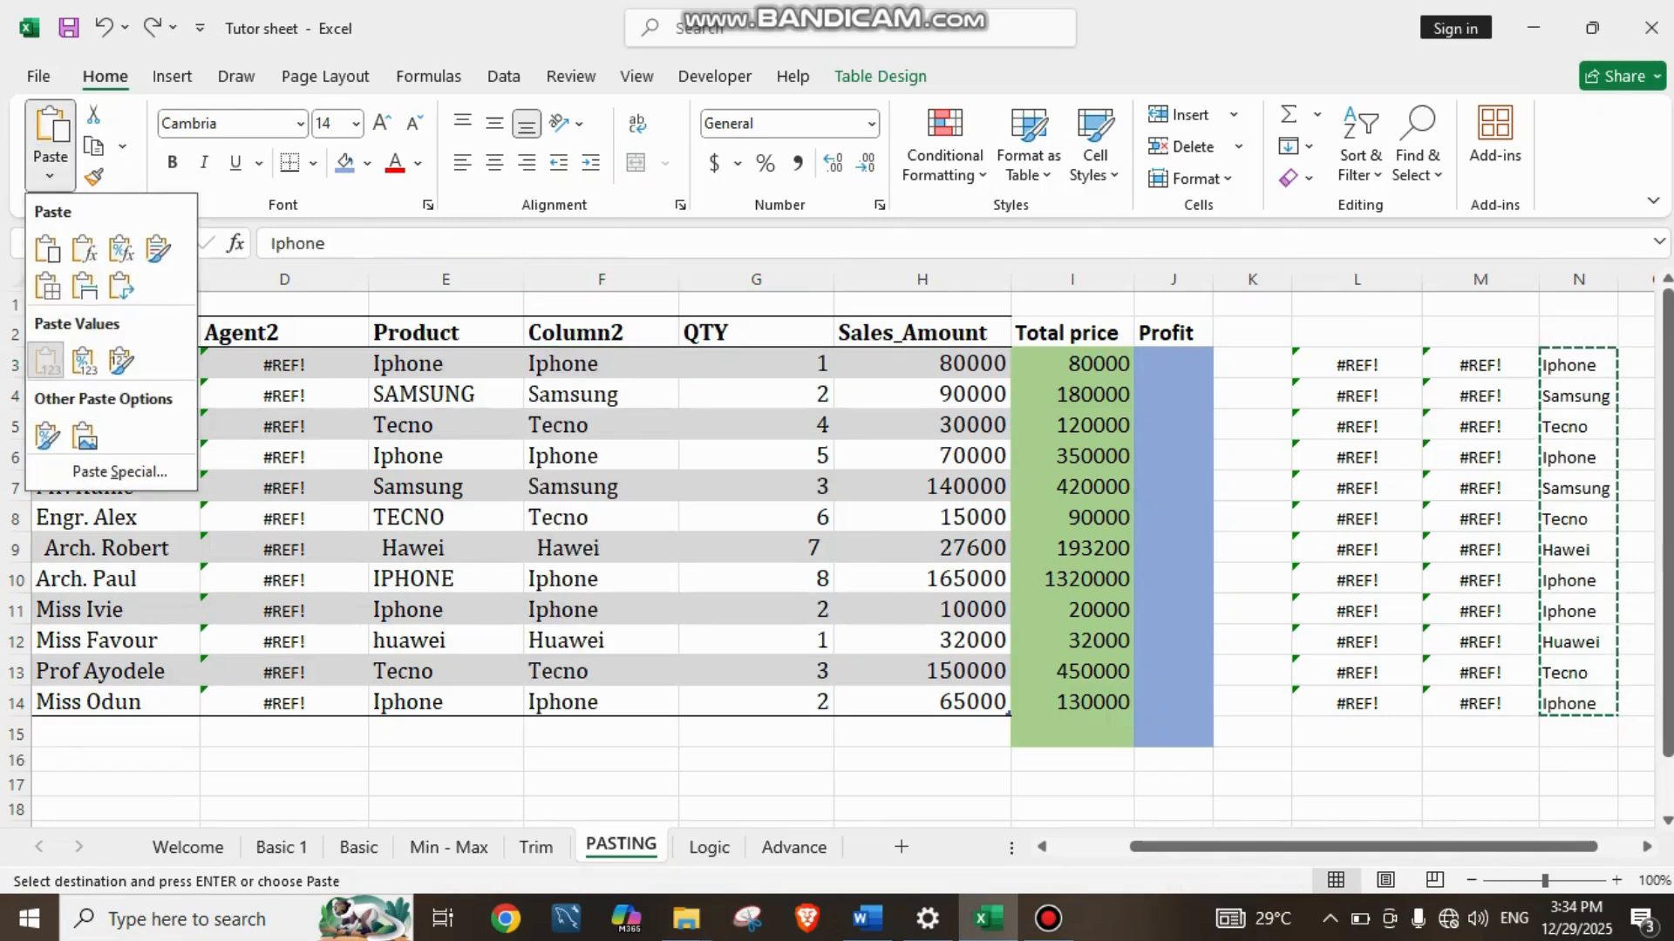
pyautogui.click(47, 360)
pyautogui.click(601, 784)
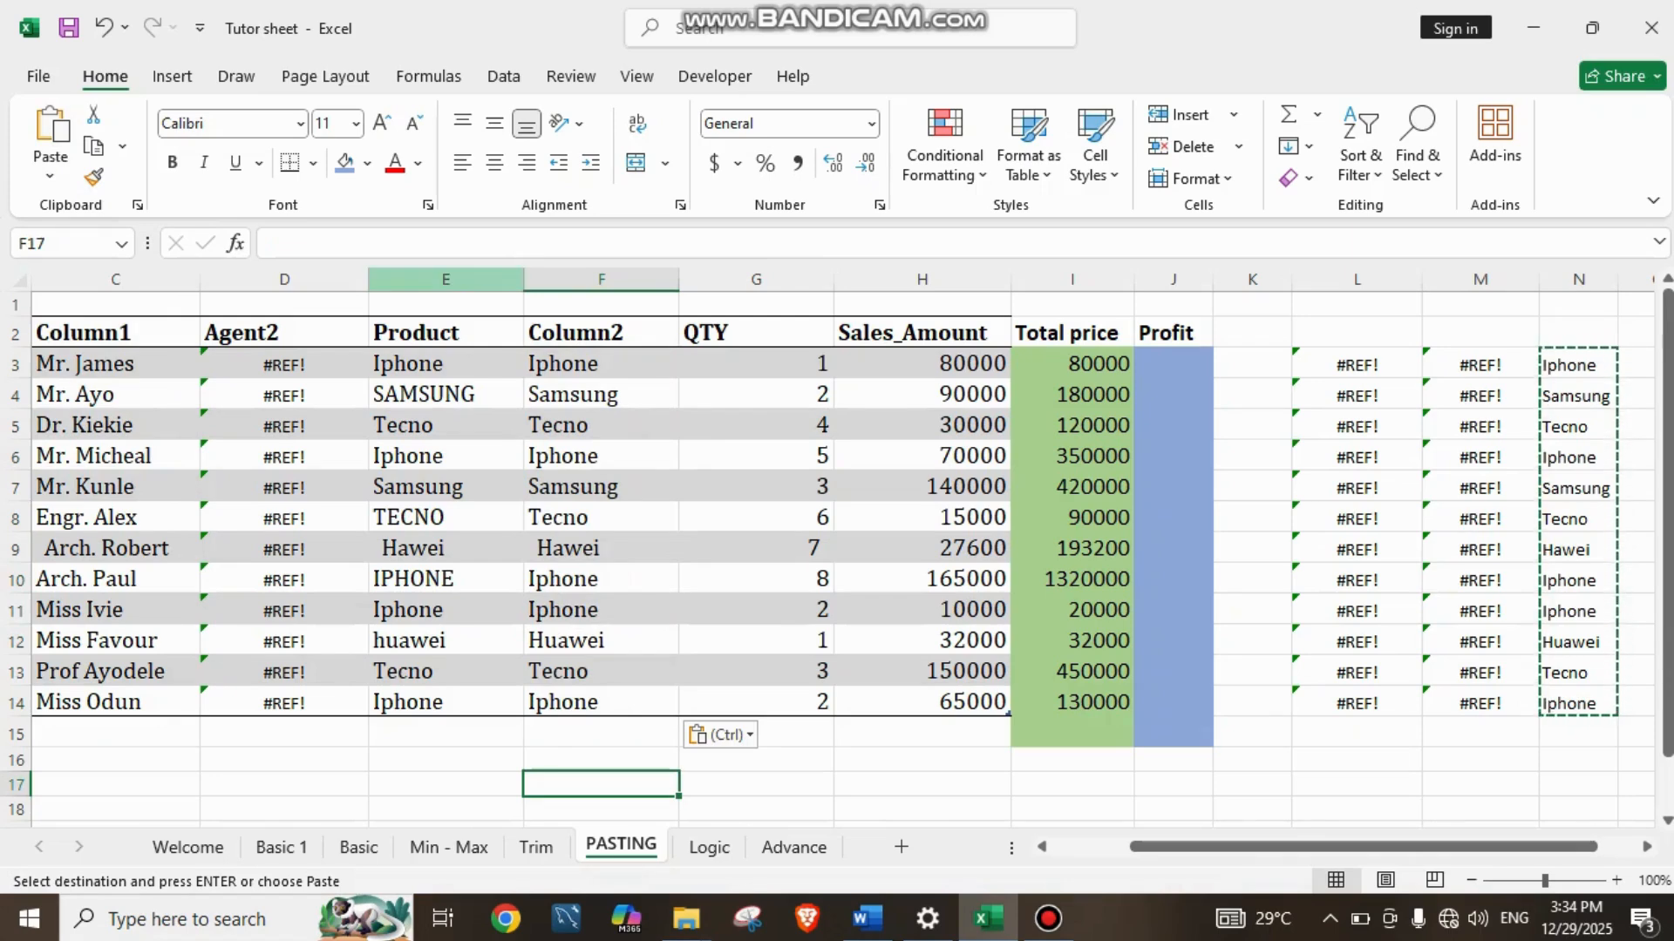
# Step: Delete the original Product column E, keeping the cleaned product names in Column2
pyautogui.click(446, 280)
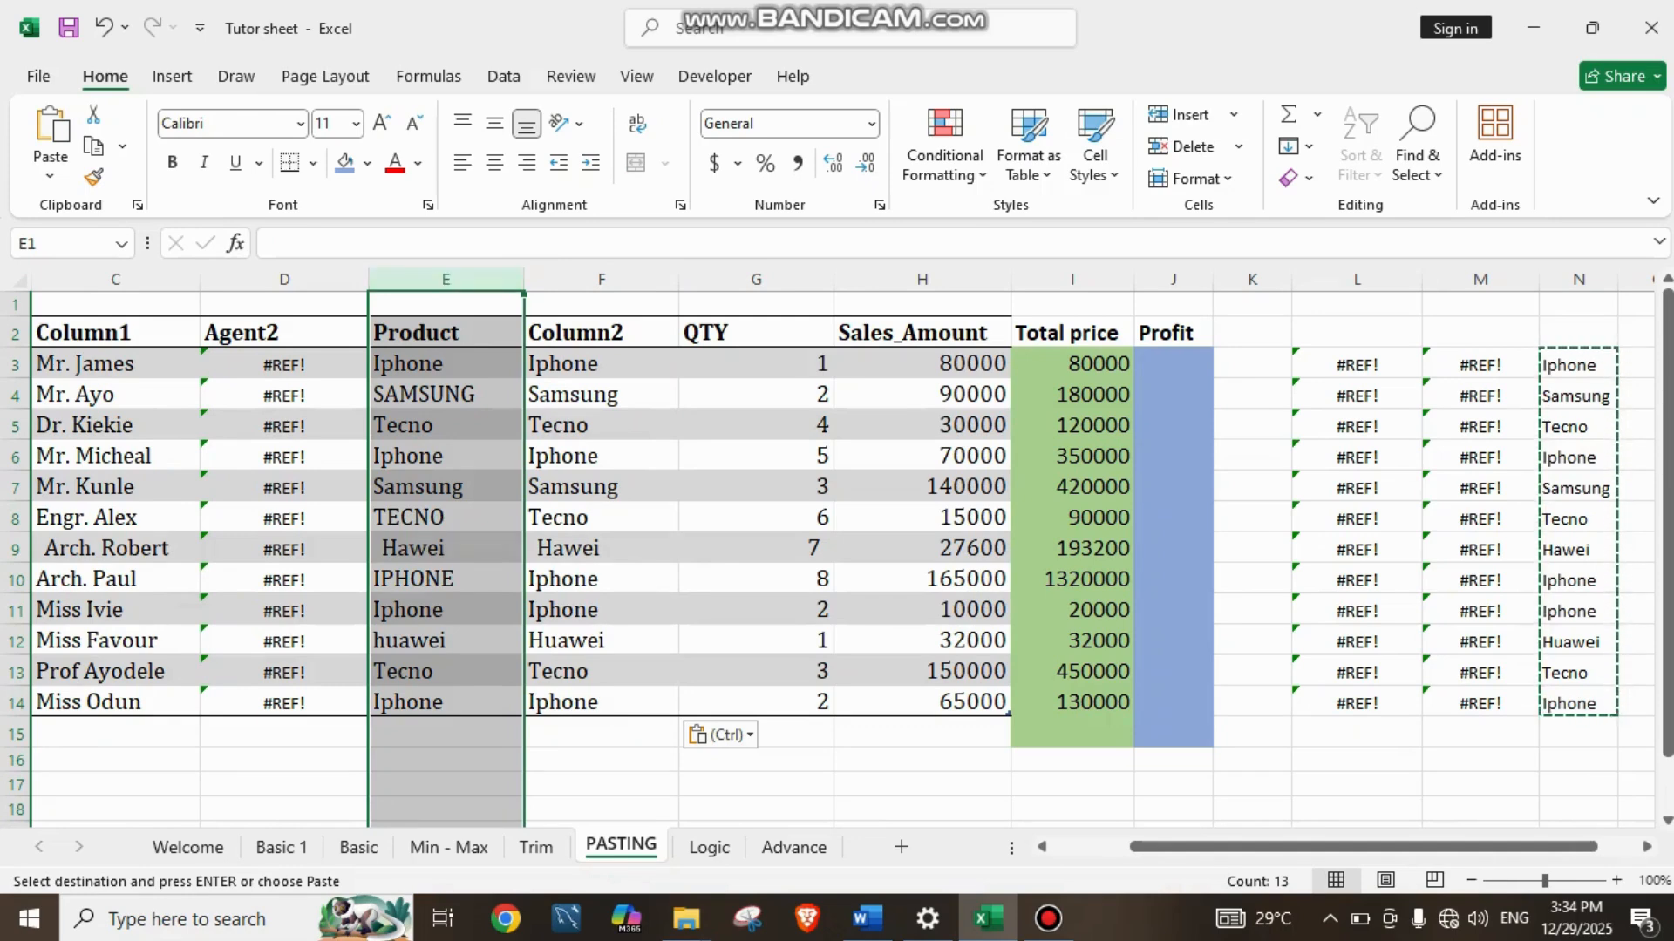
pyautogui.press('Escape')
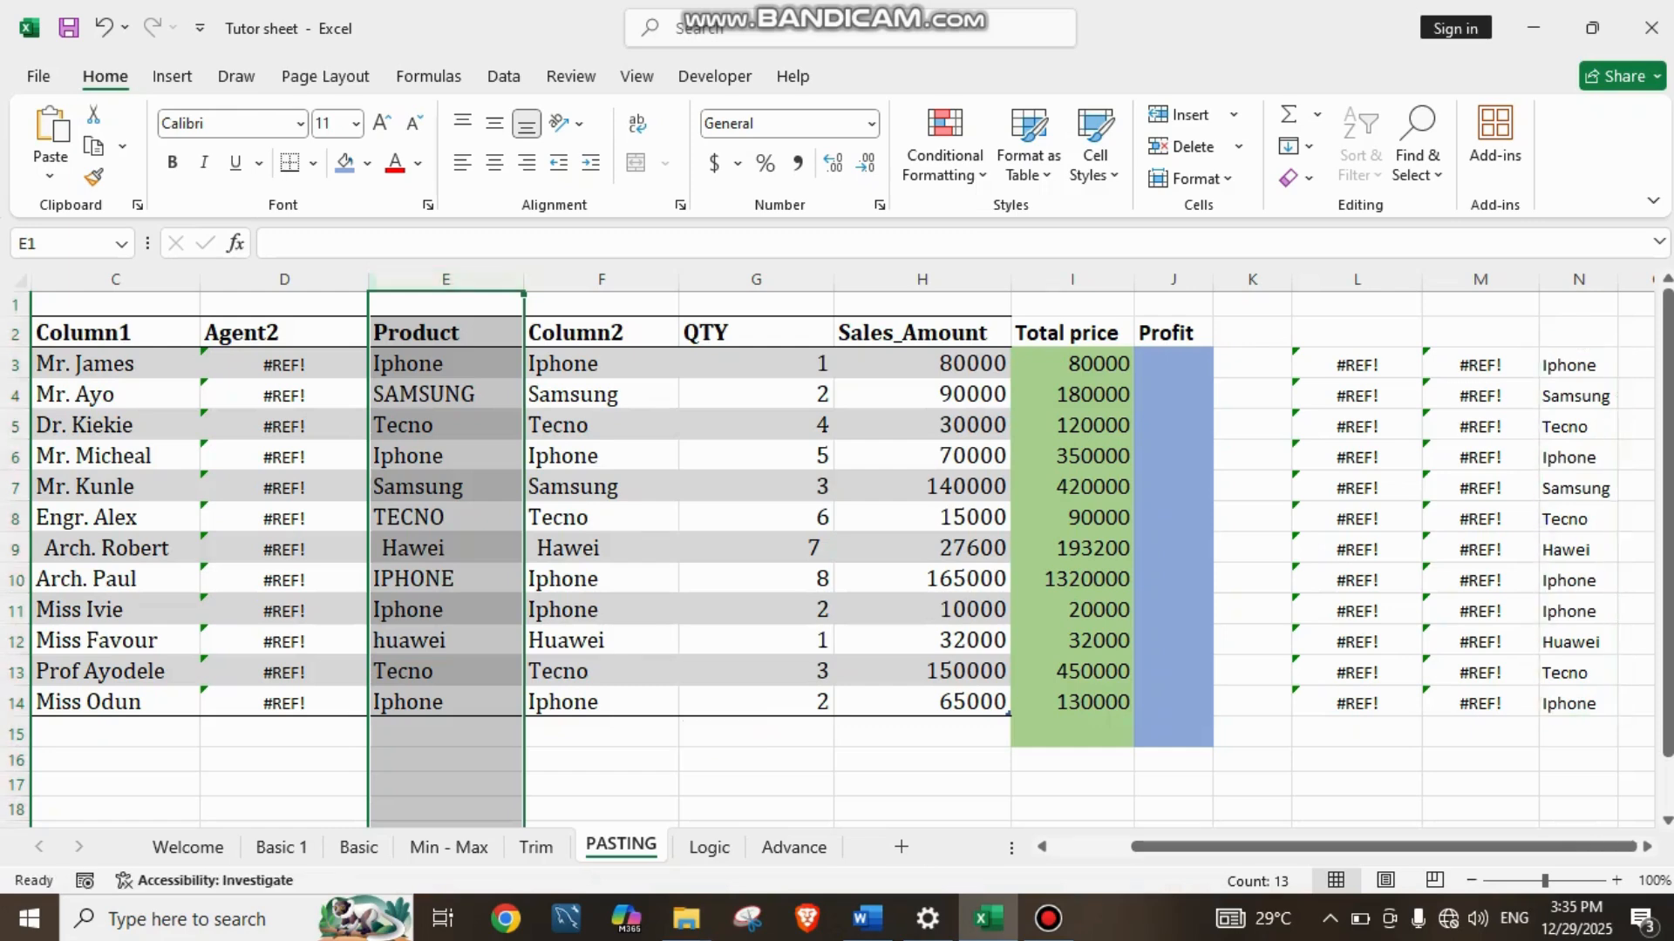
pyautogui.hotkey('ctrl', '-')
pyautogui.click(445, 518)
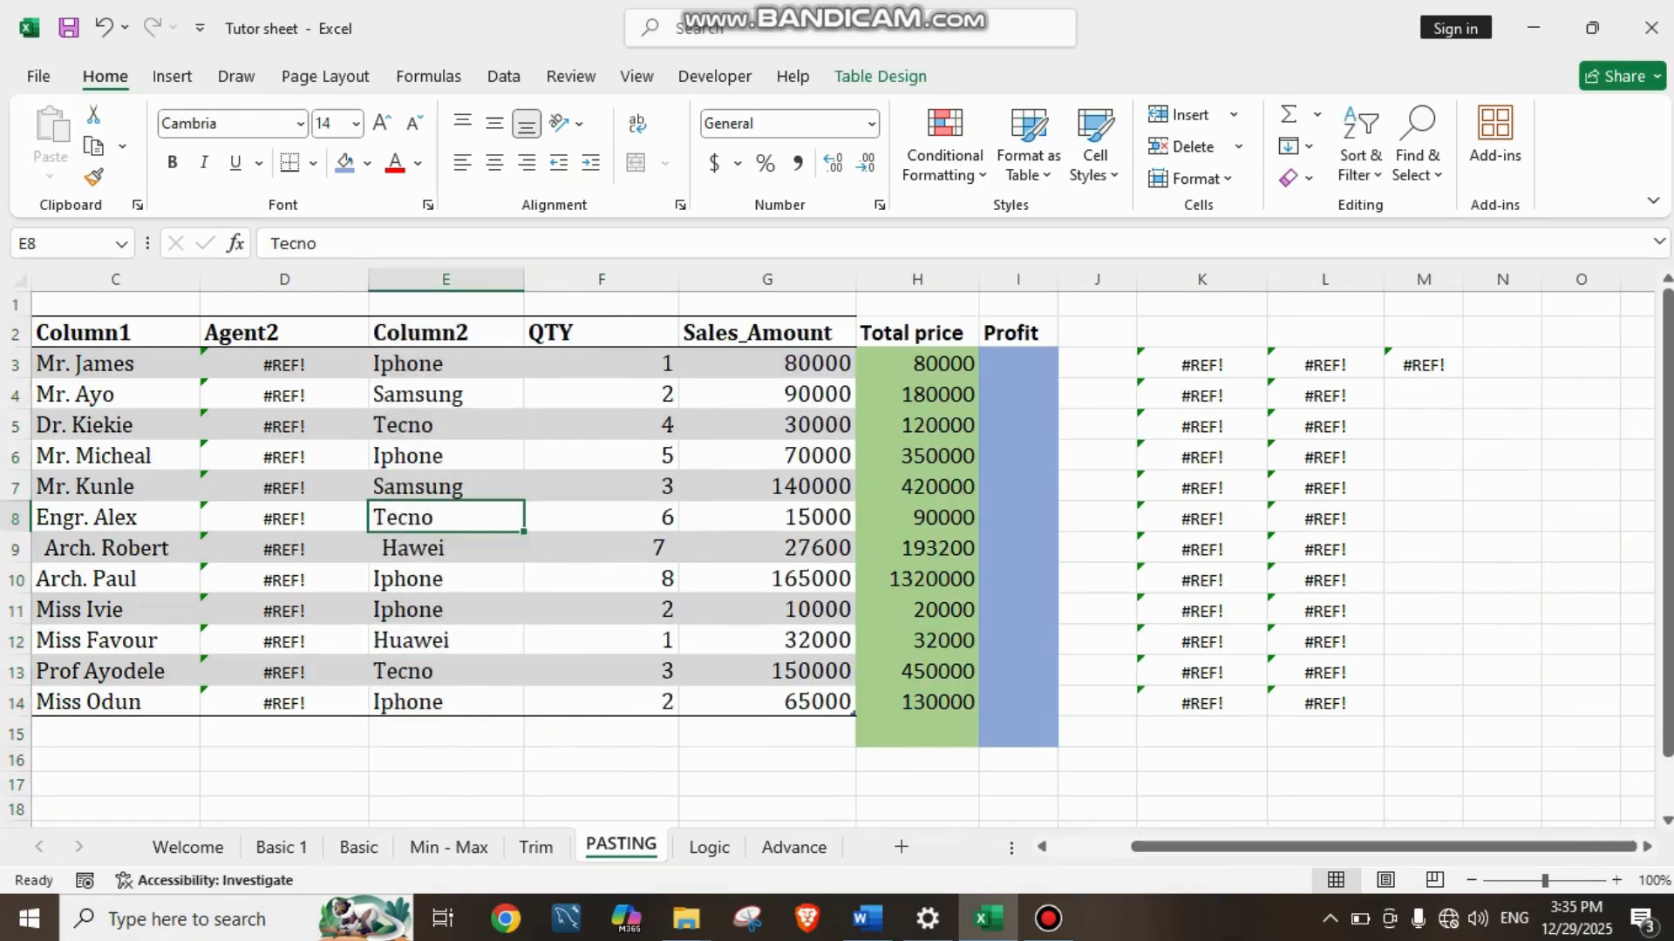
# Step: Rename the Column2 header in E2 as Product
pyautogui.doubleClick(475, 333)
pyautogui.press('BackSpace')
pyautogui.press('BackSpace')
pyautogui.press('BackSpace')
pyautogui.press('BackSpace')
pyautogui.press('BackSpace')
pyautogui.press('BackSpace')
pyautogui.press('BackSpace')
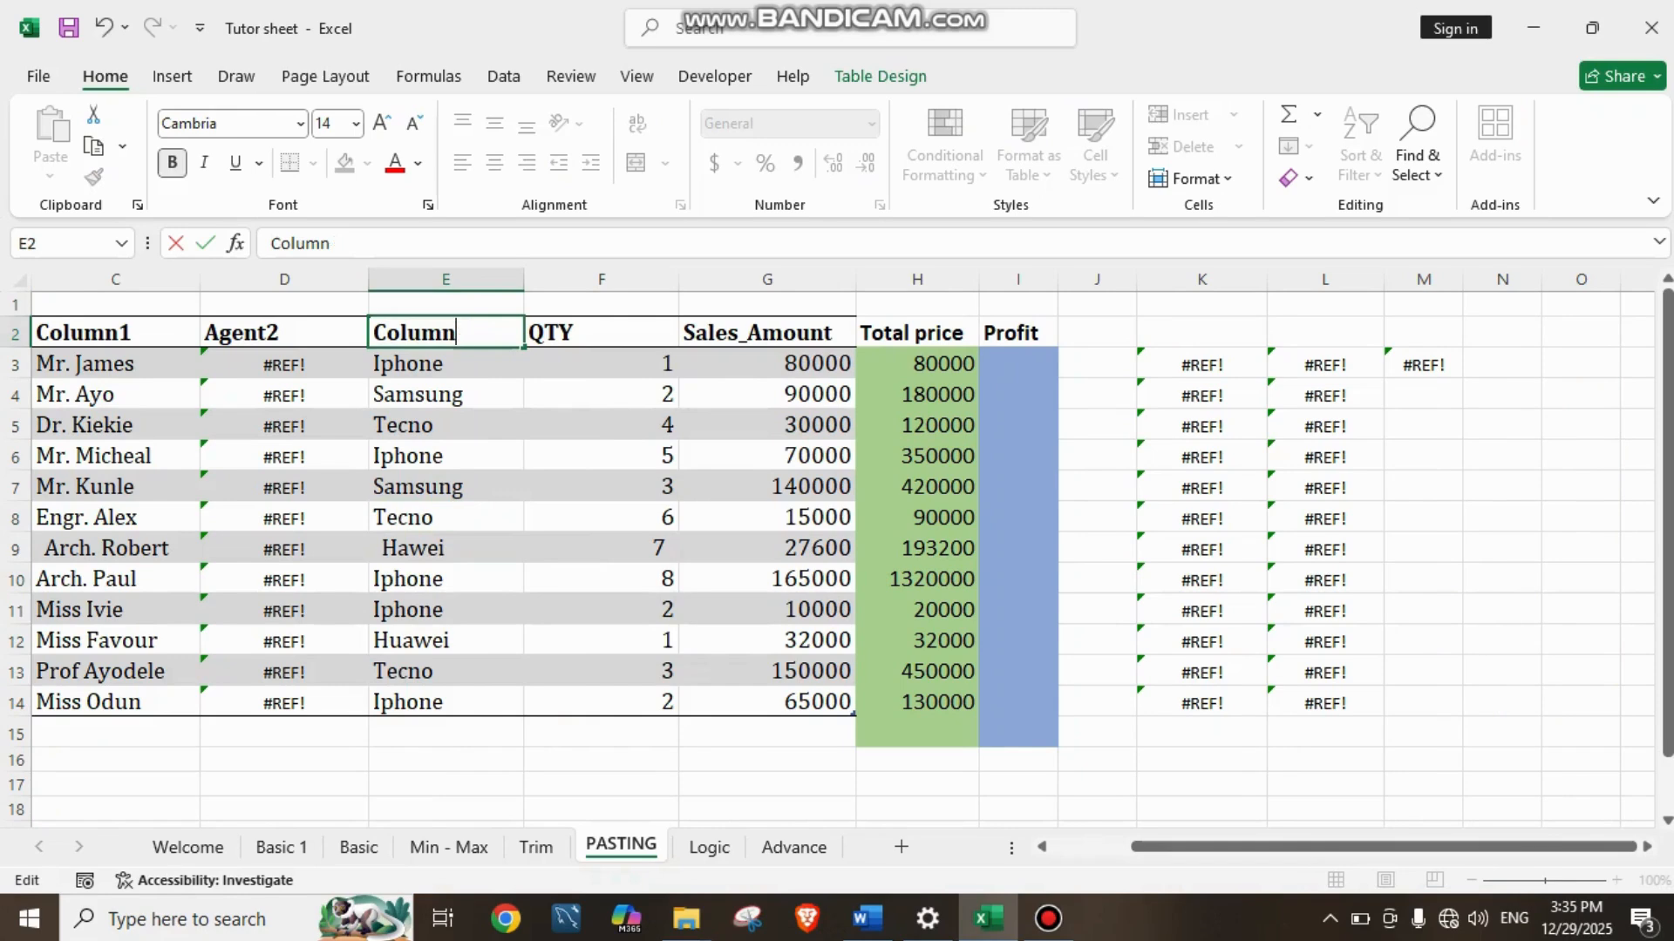
pyautogui.write('P')
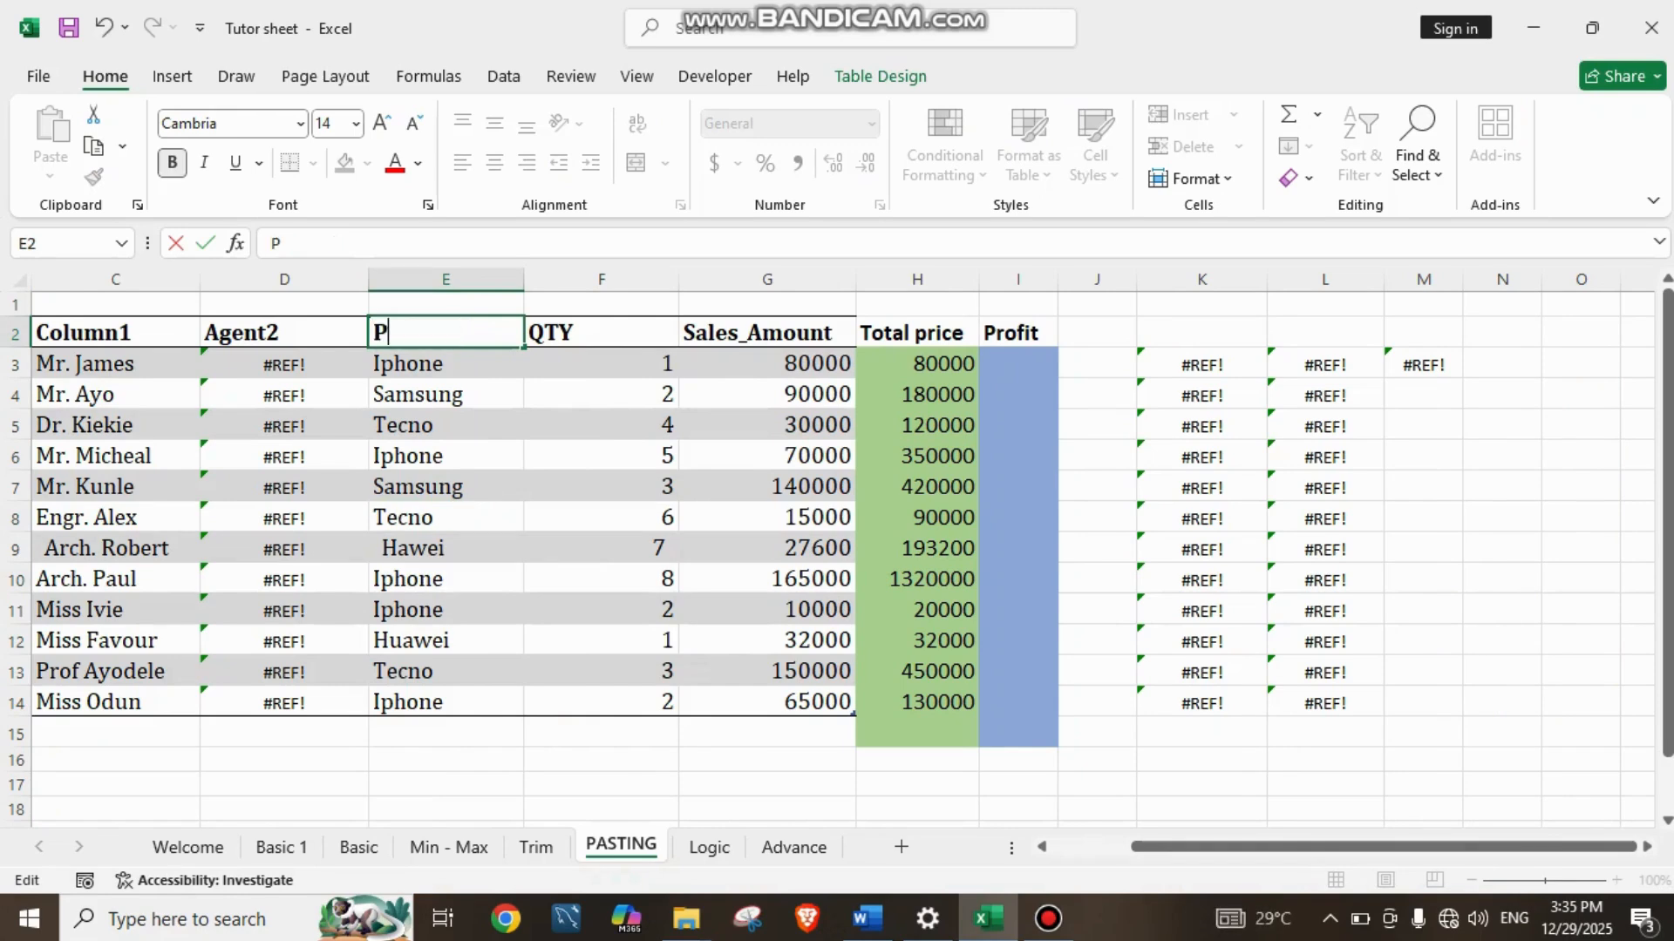
pyautogui.write('roduct')
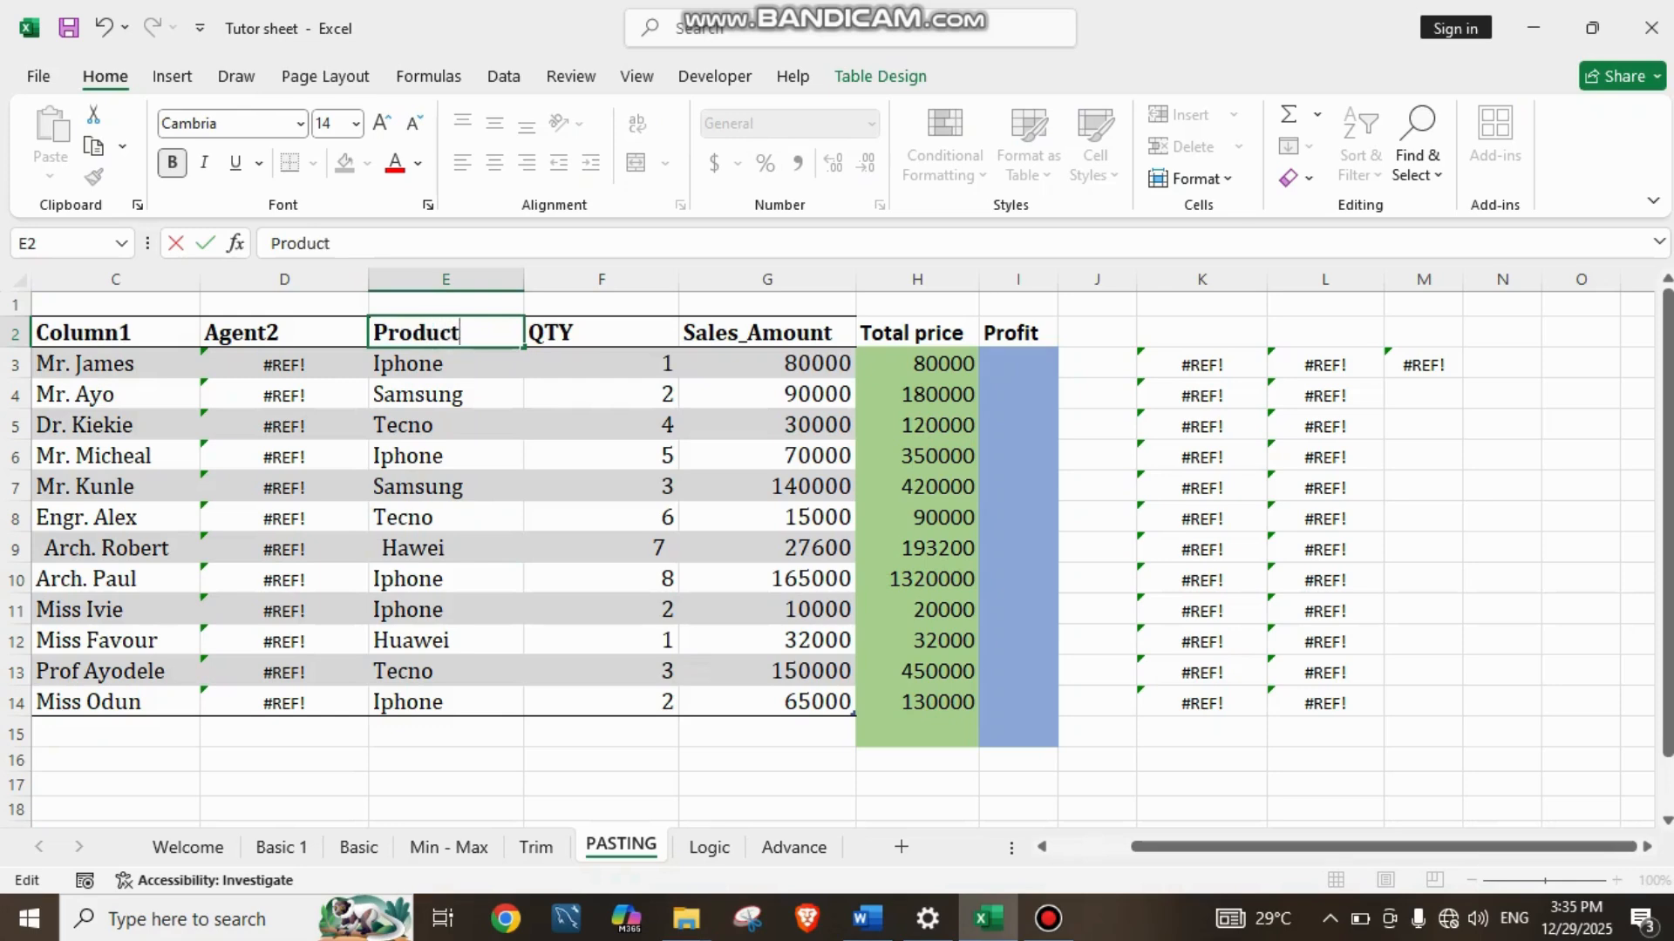
pyautogui.click(445, 732)
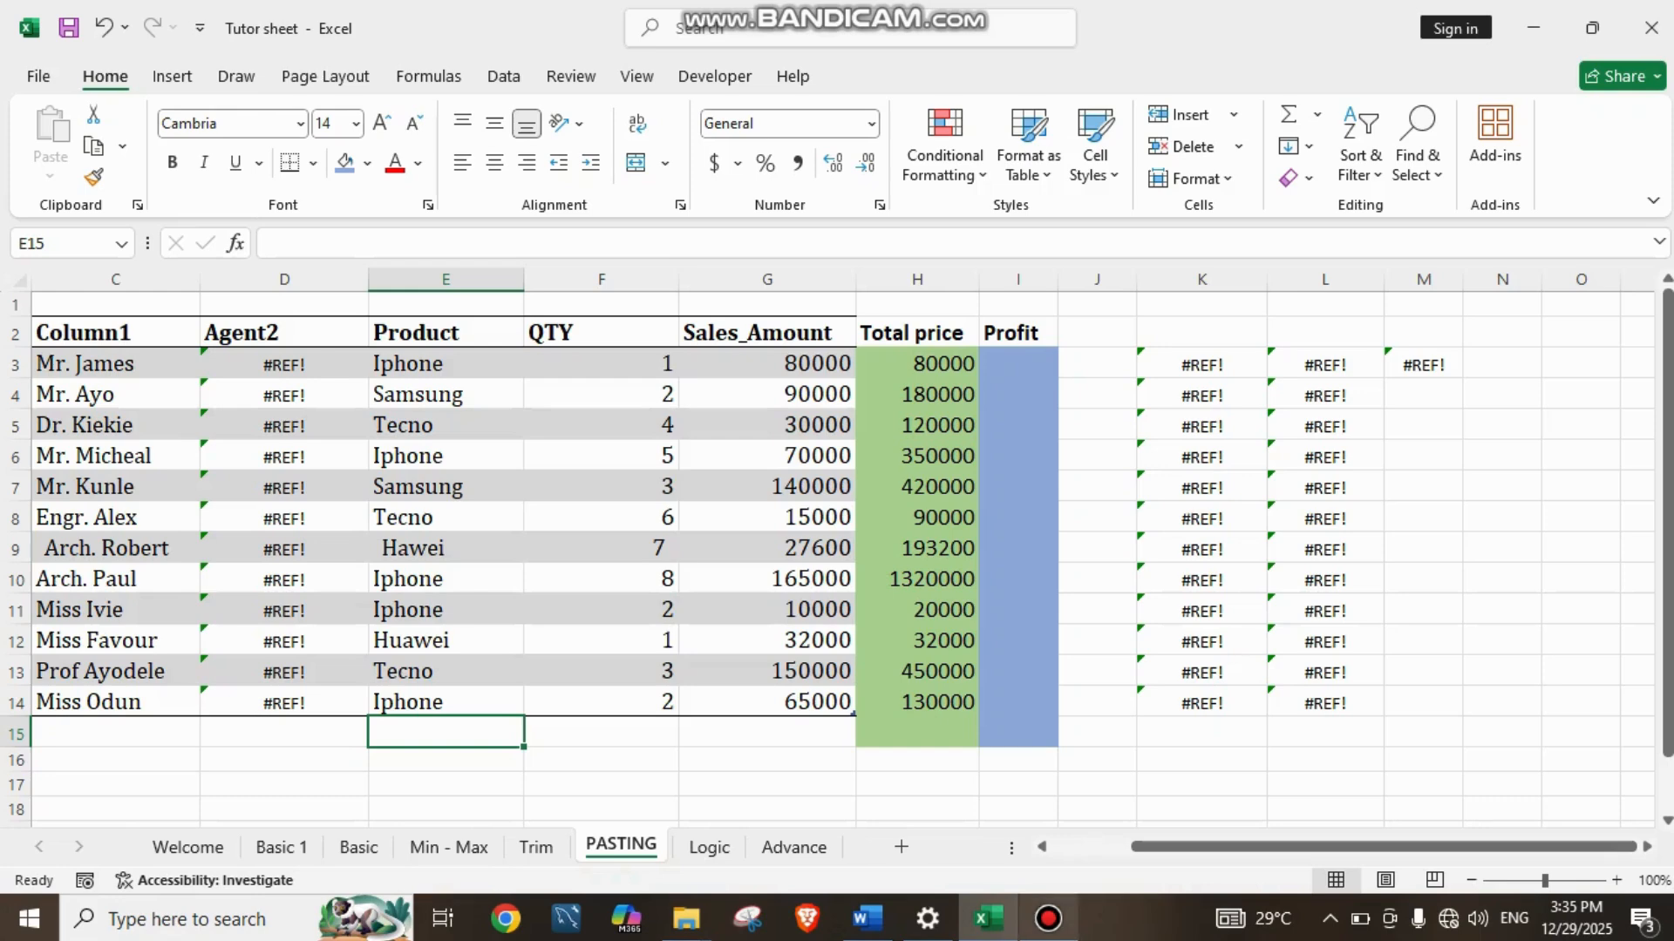
pyautogui.click(1048, 918)
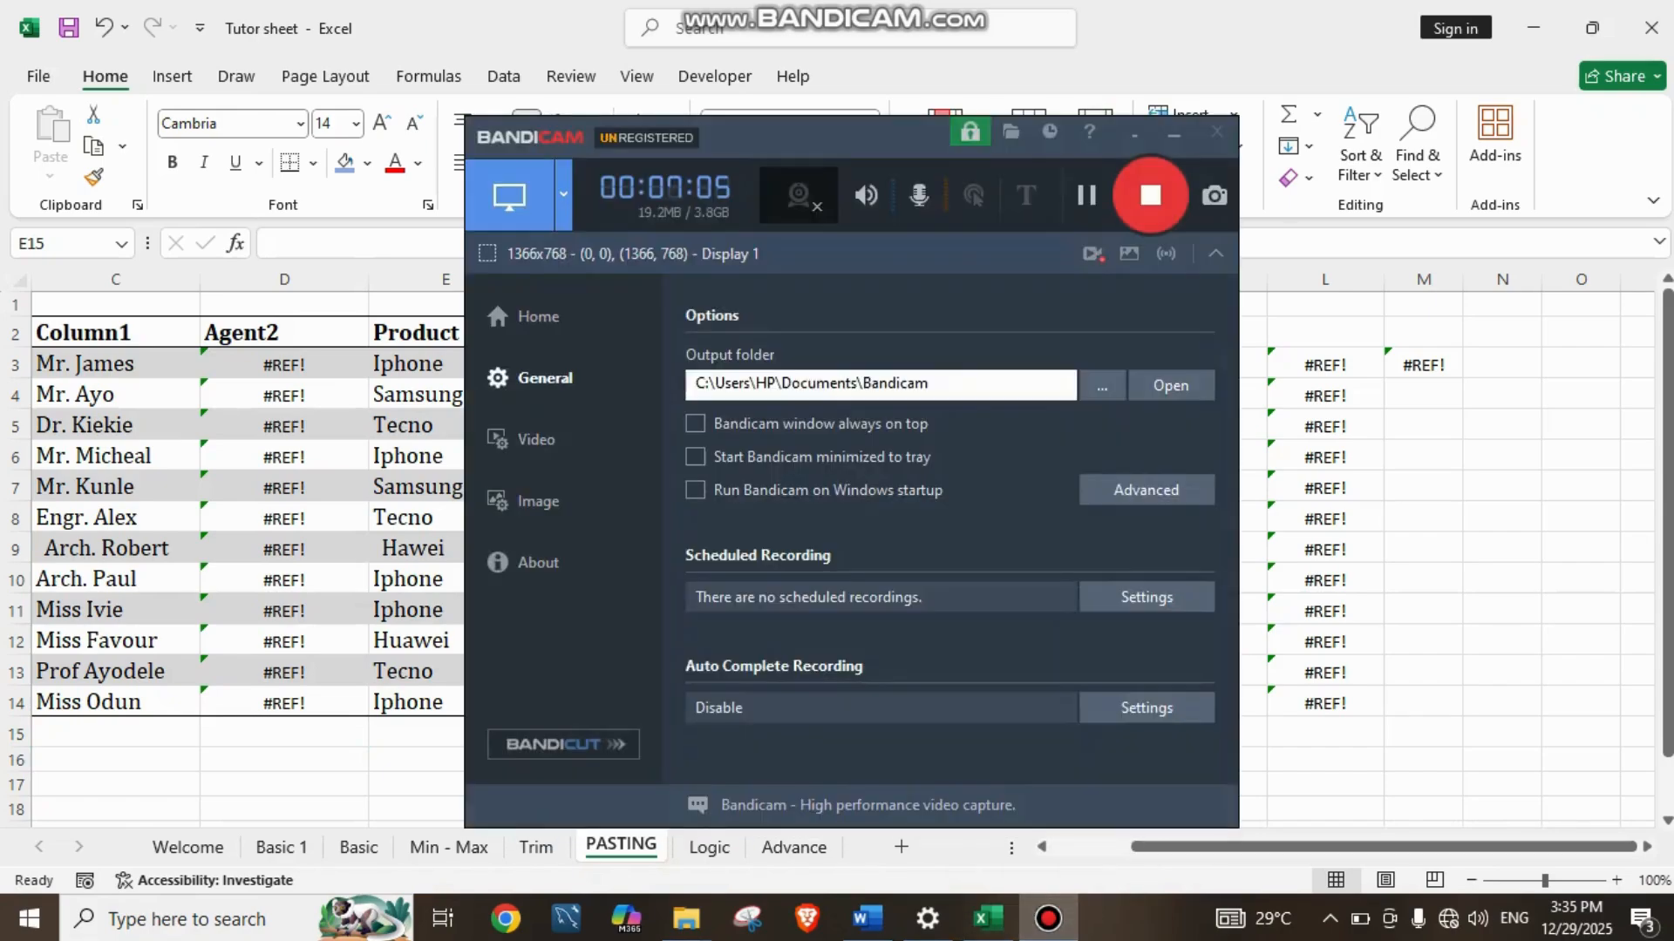